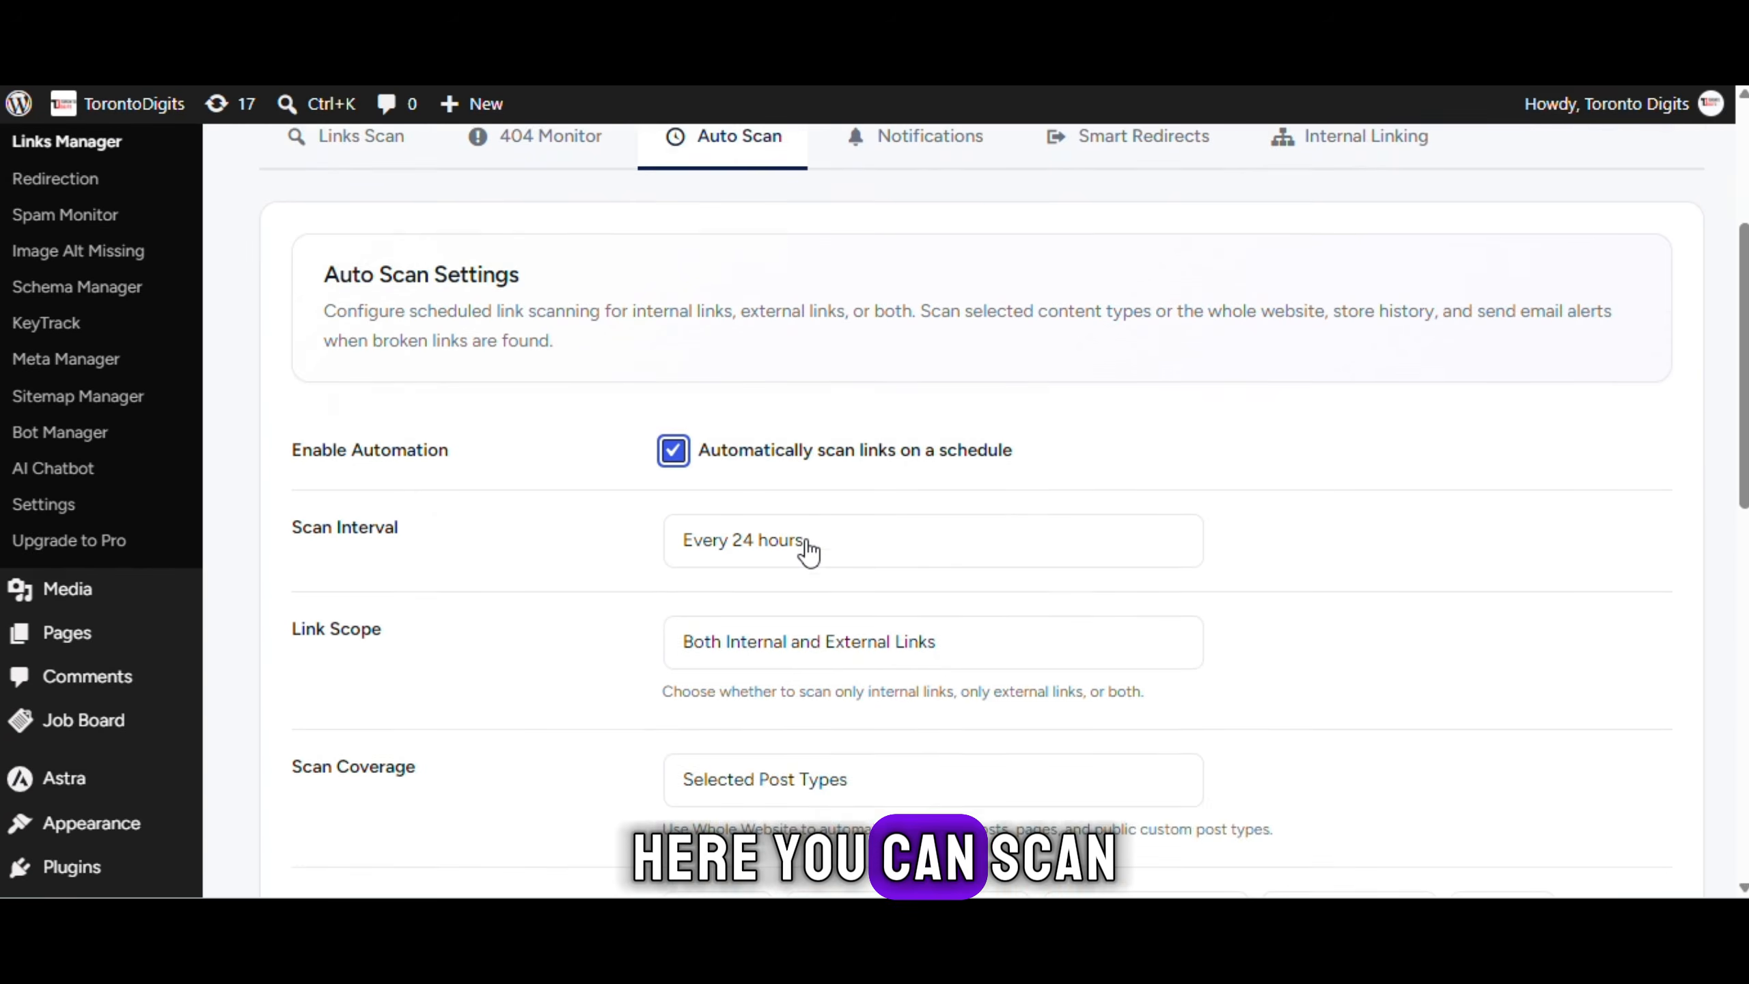
Include Courses in the scheduled link scan and save the scan settings
left_click(691, 545)
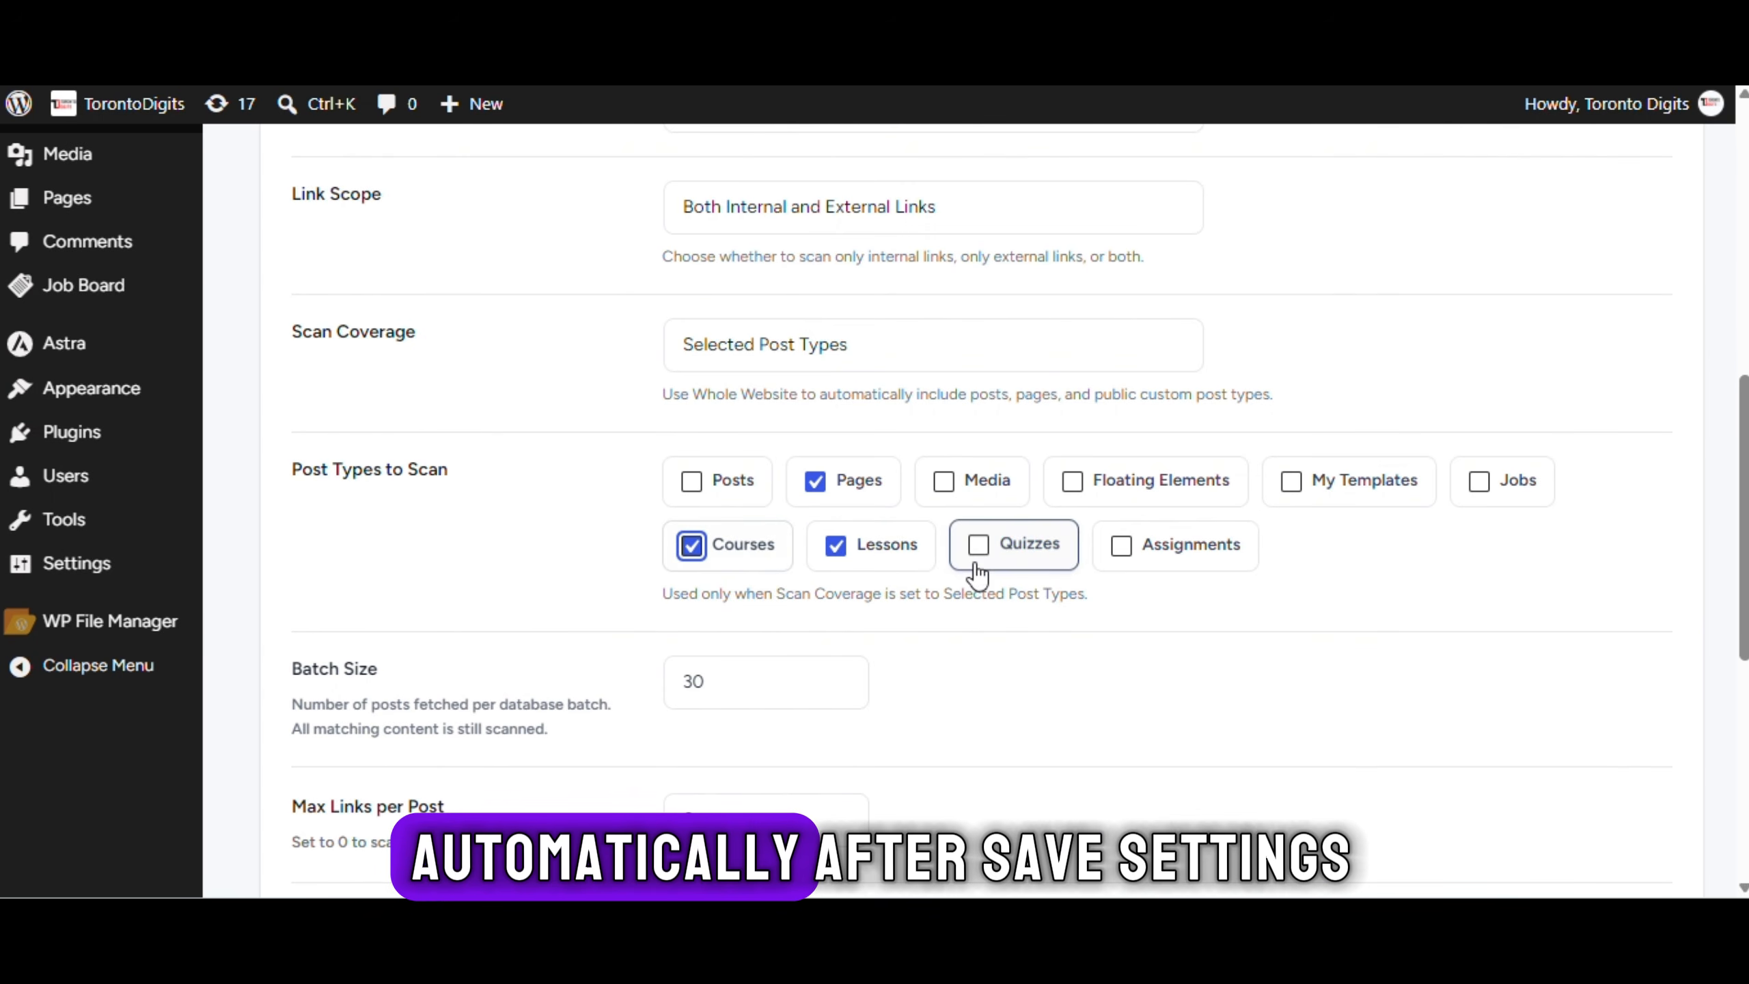
scroll(769, 723, "down", 7)
left_click(457, 729)
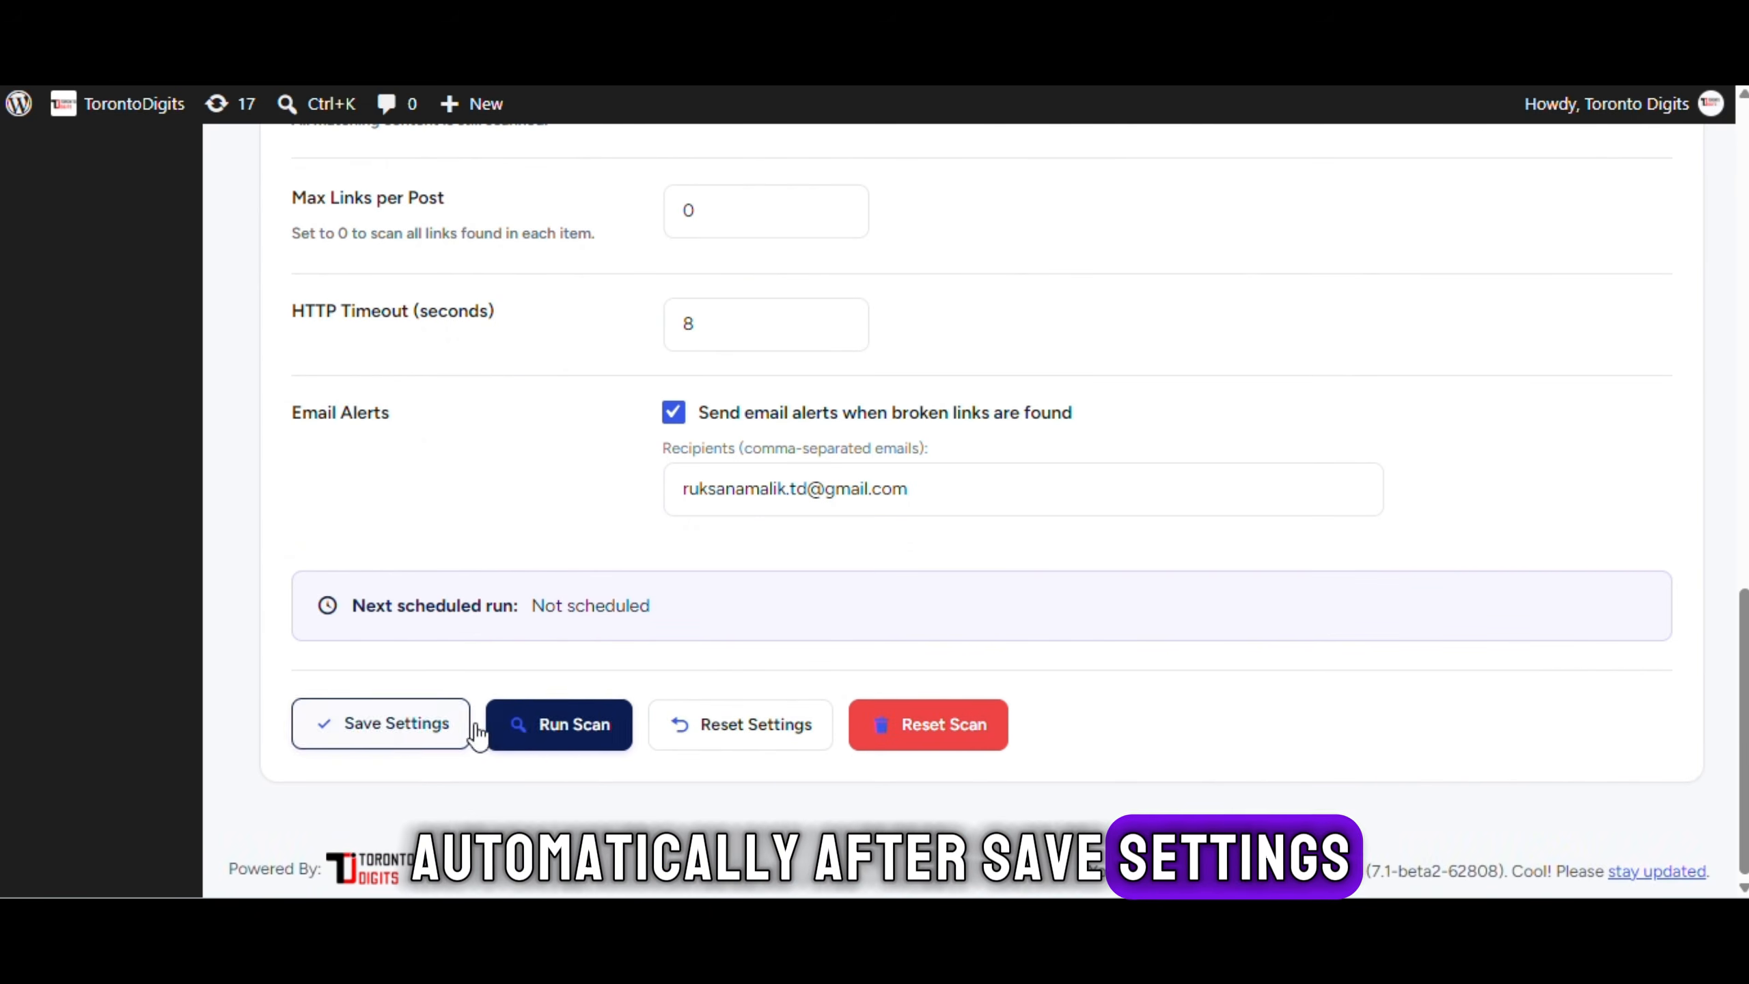
Review the scan run and notification history on the Notifications tab
left_click(920, 503)
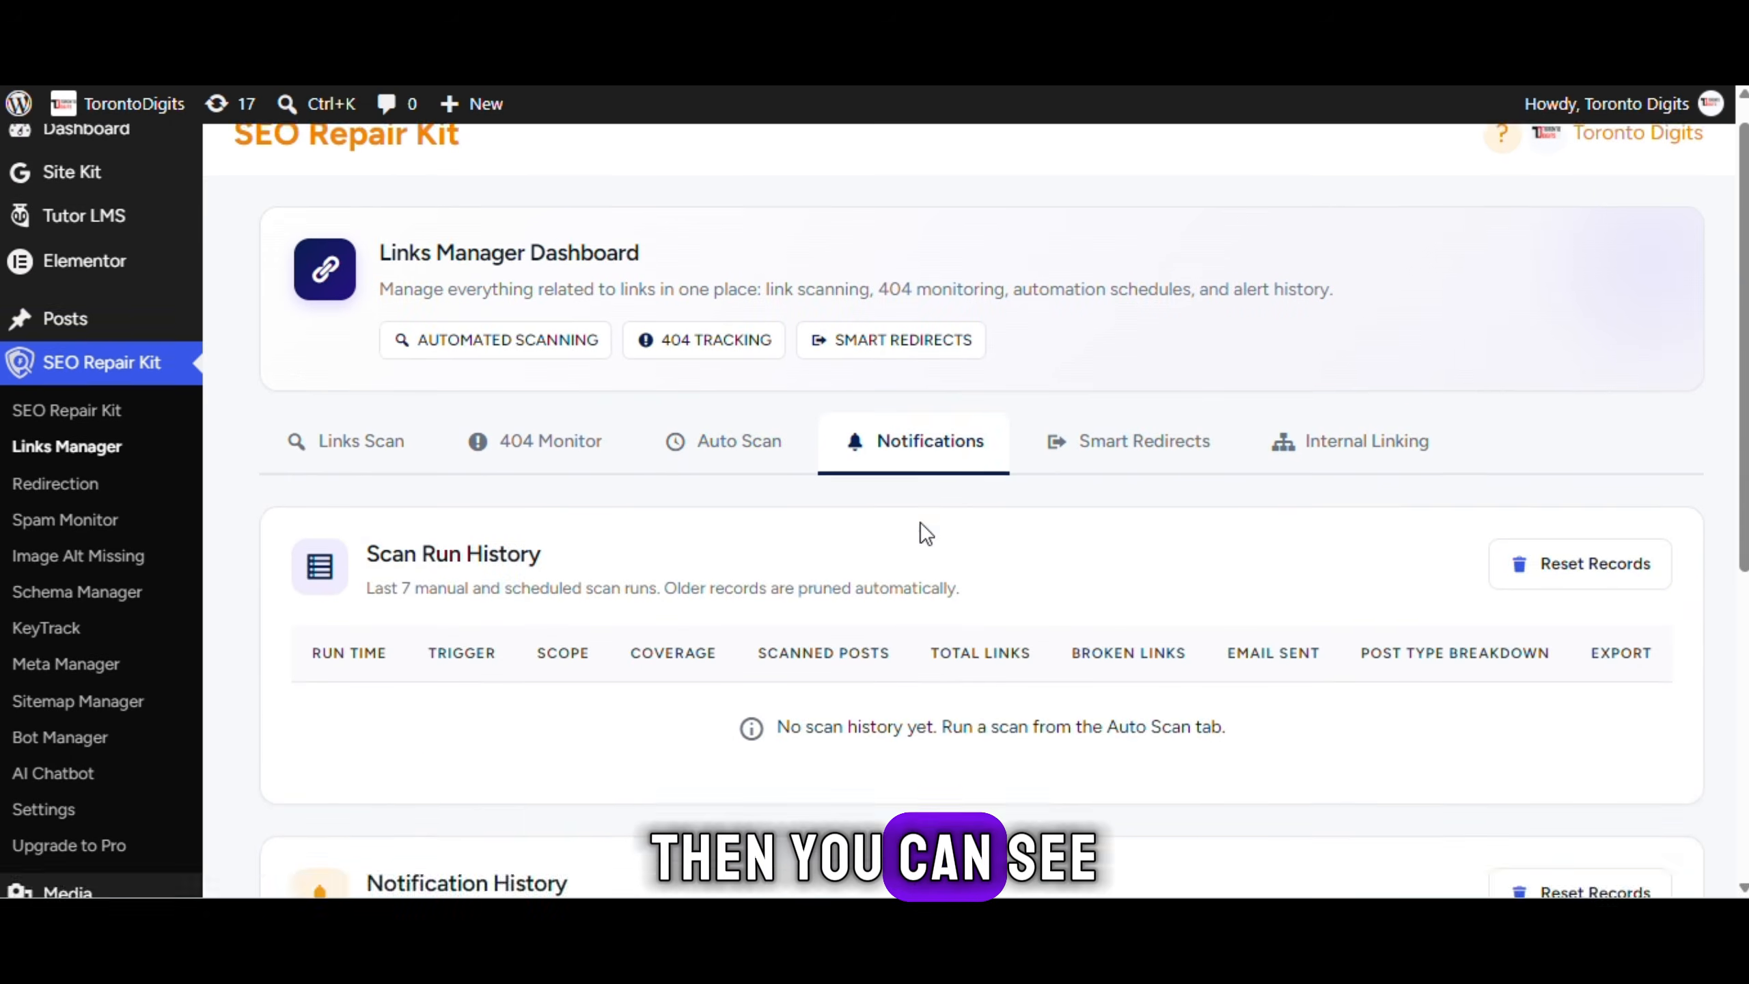
scroll(919, 522, "down", 6)
scroll(913, 539, "up", 6)
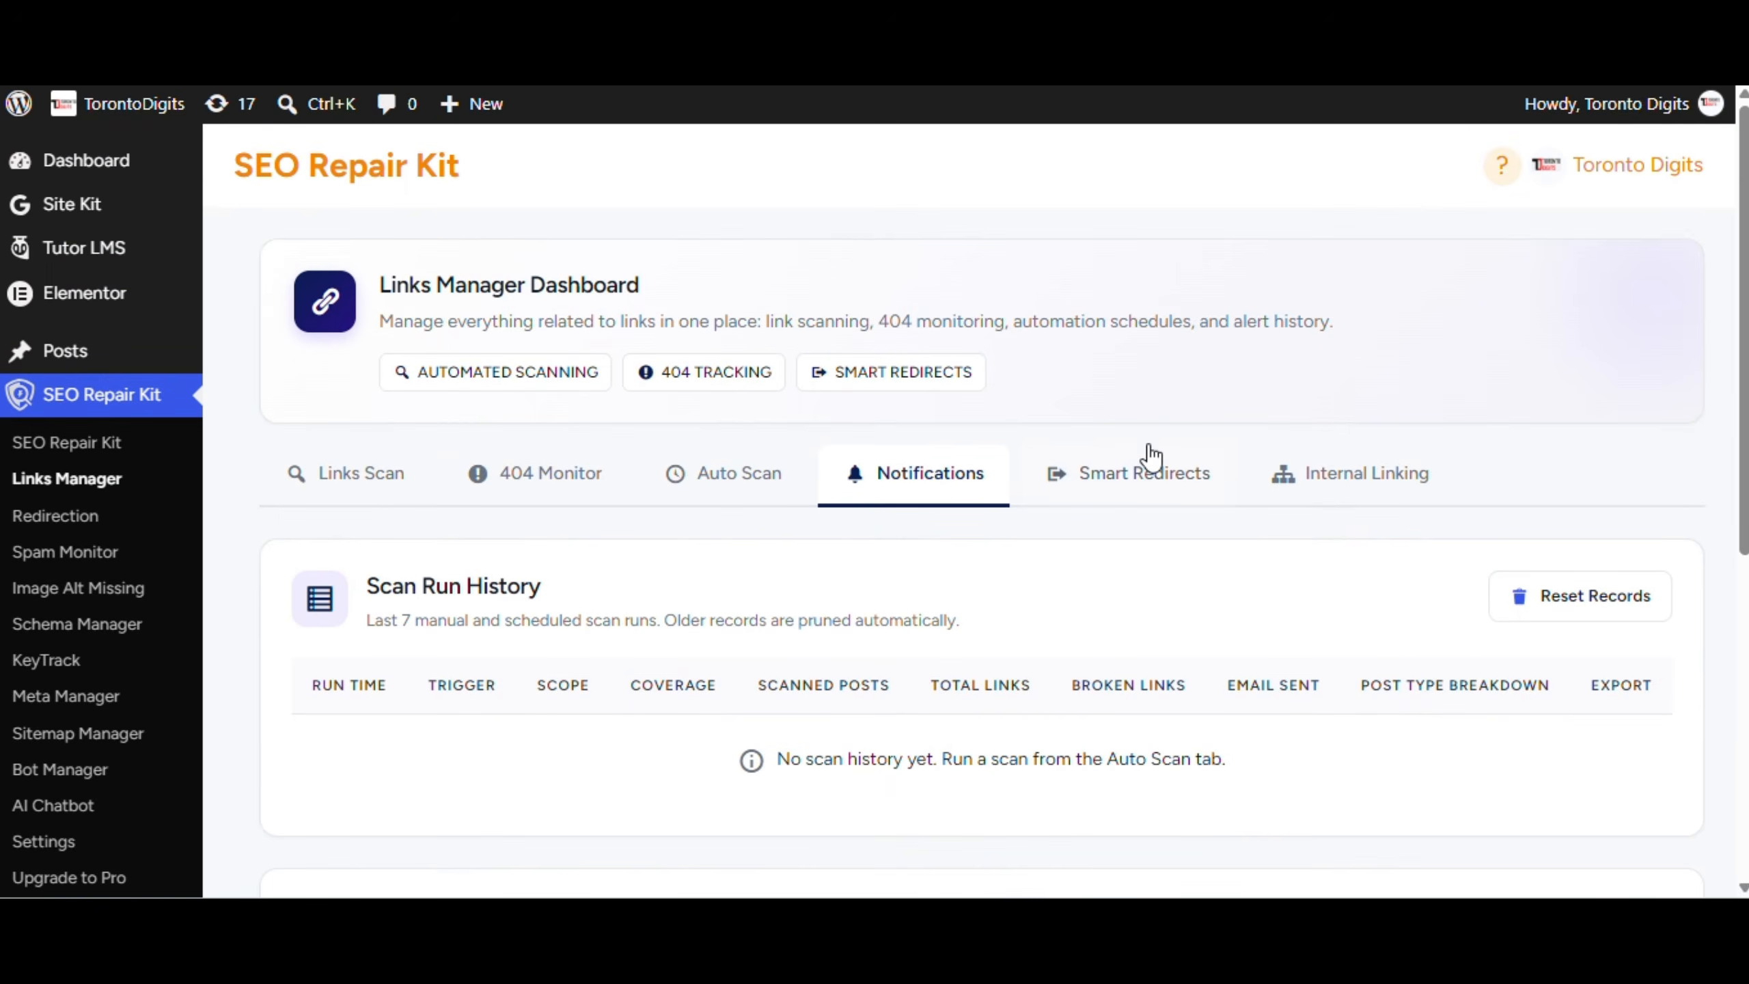
Enable smart redirects for broken Posts pages in the Smart Redirects settings
left_click(1149, 475)
scroll(1034, 605, "down", 7)
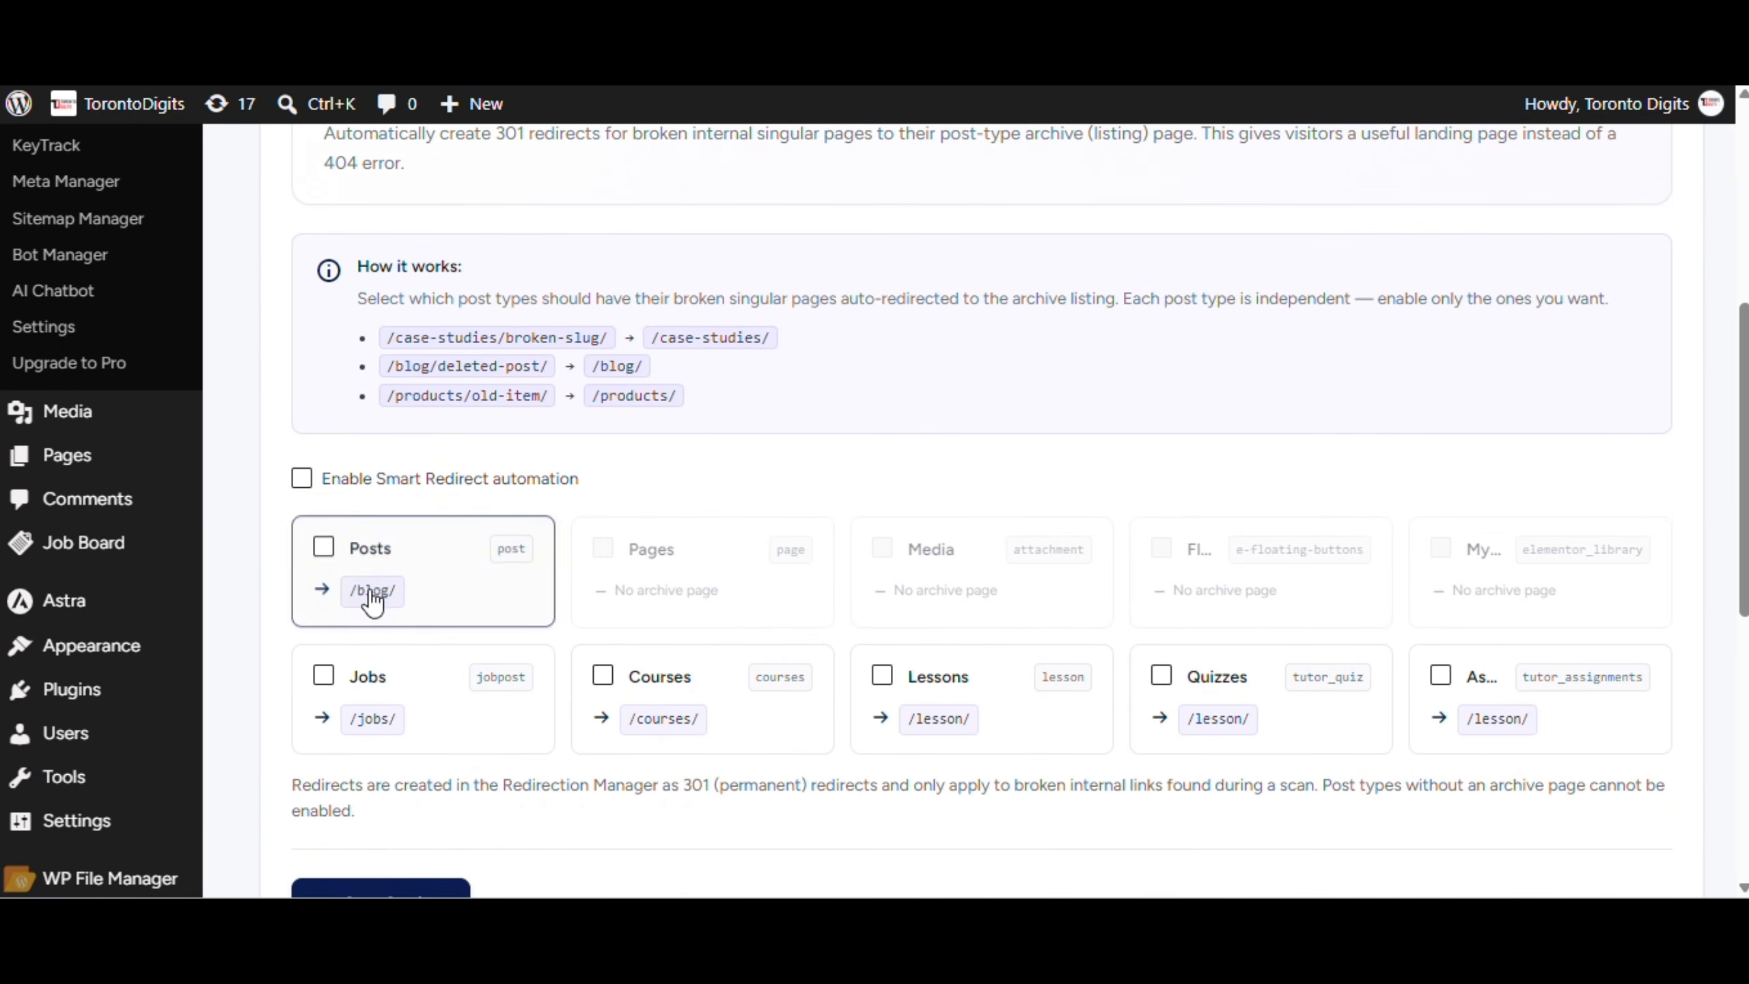
left_click(403, 574)
scroll(482, 592, "down", 5)
scroll(956, 716, "down", 4)
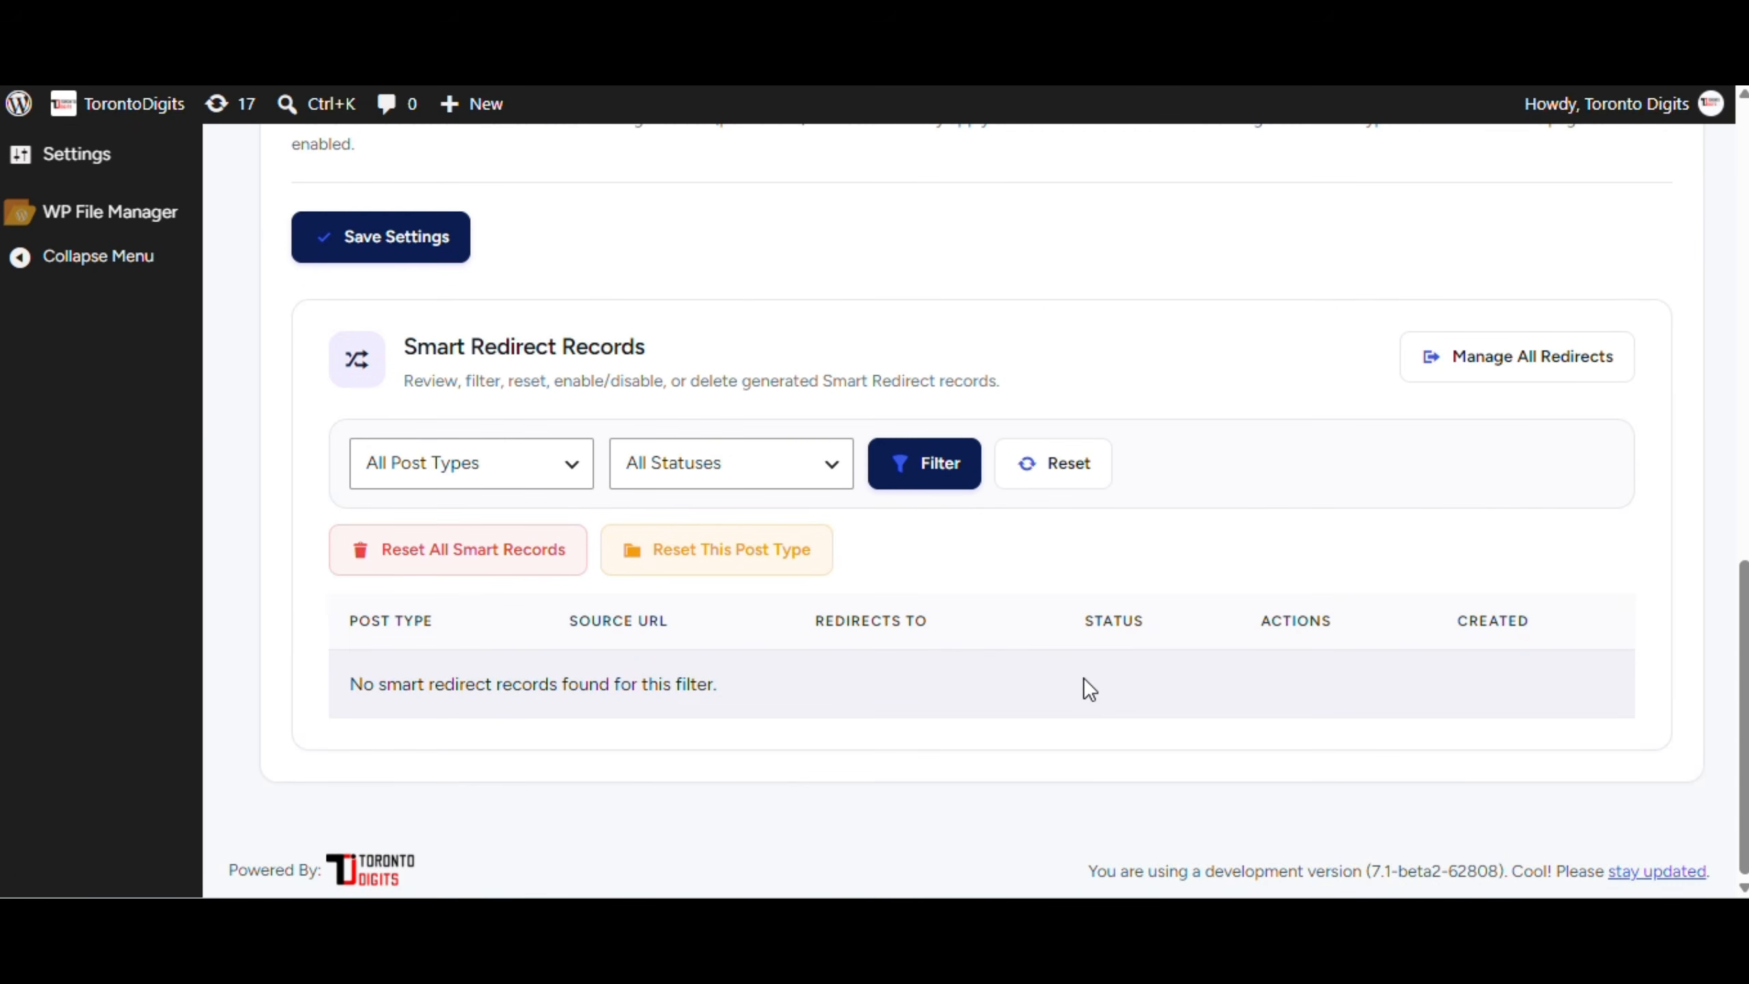
scroll(1085, 674, "up", 6)
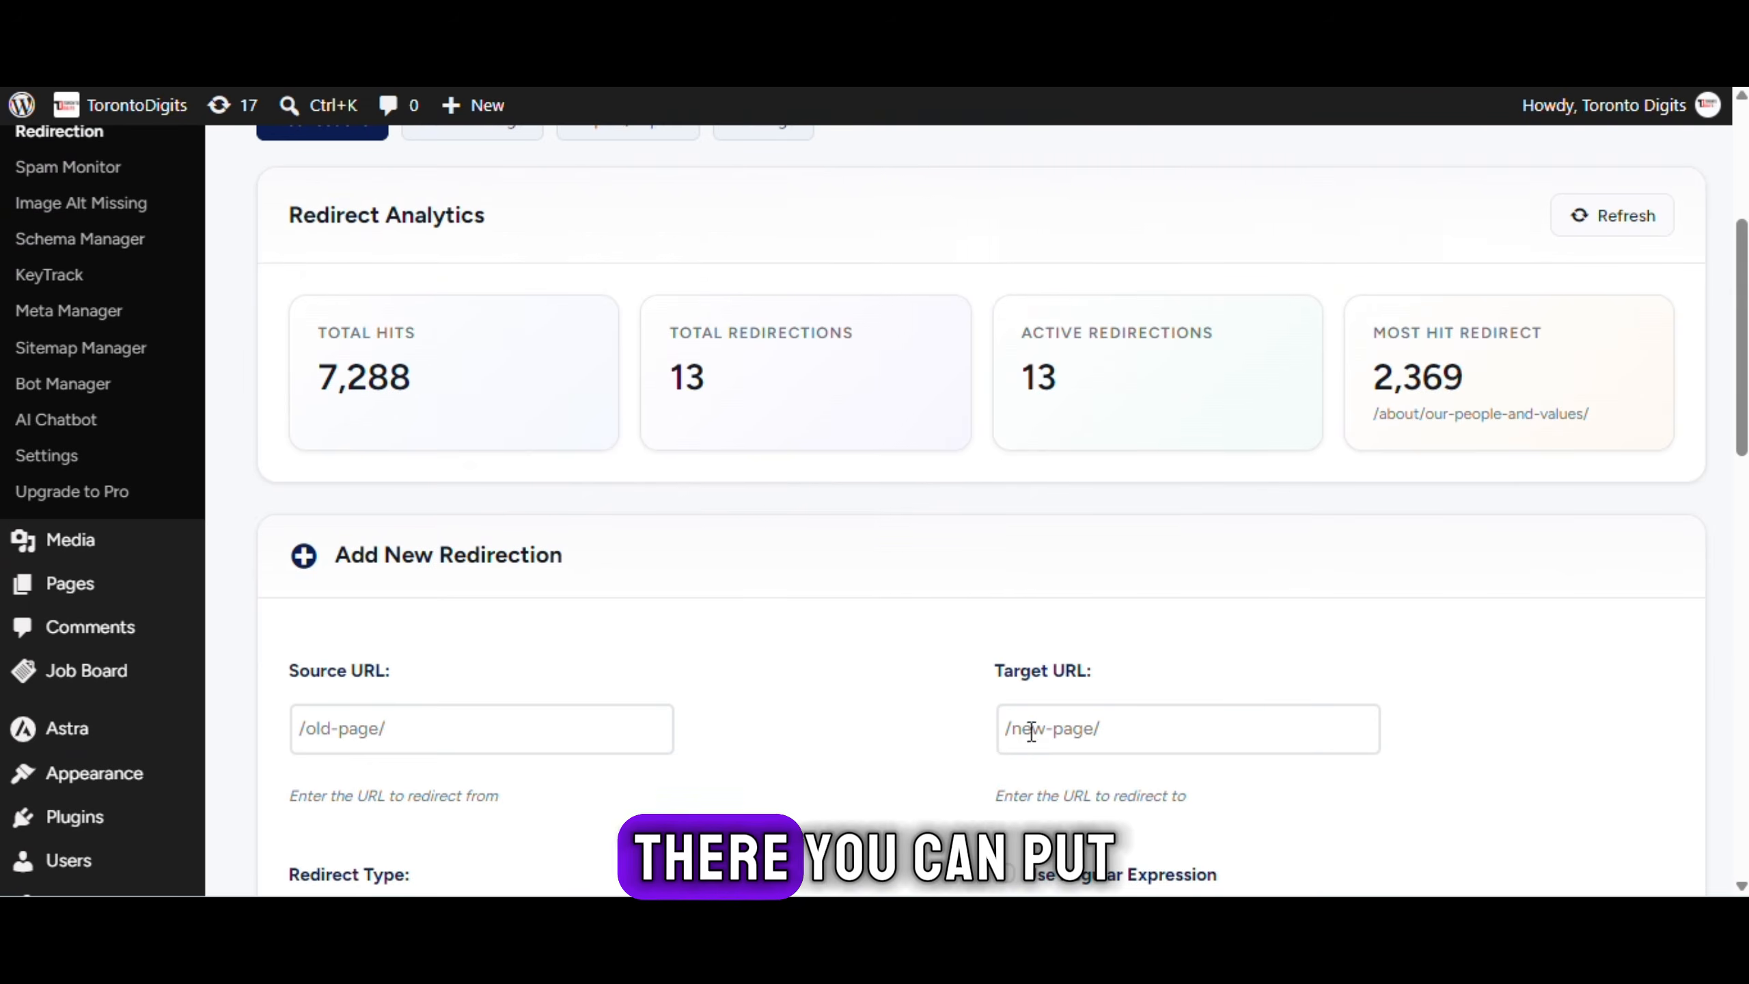
Check the available options in the Redirect Type dropdown
scroll(424, 736, "down", 5)
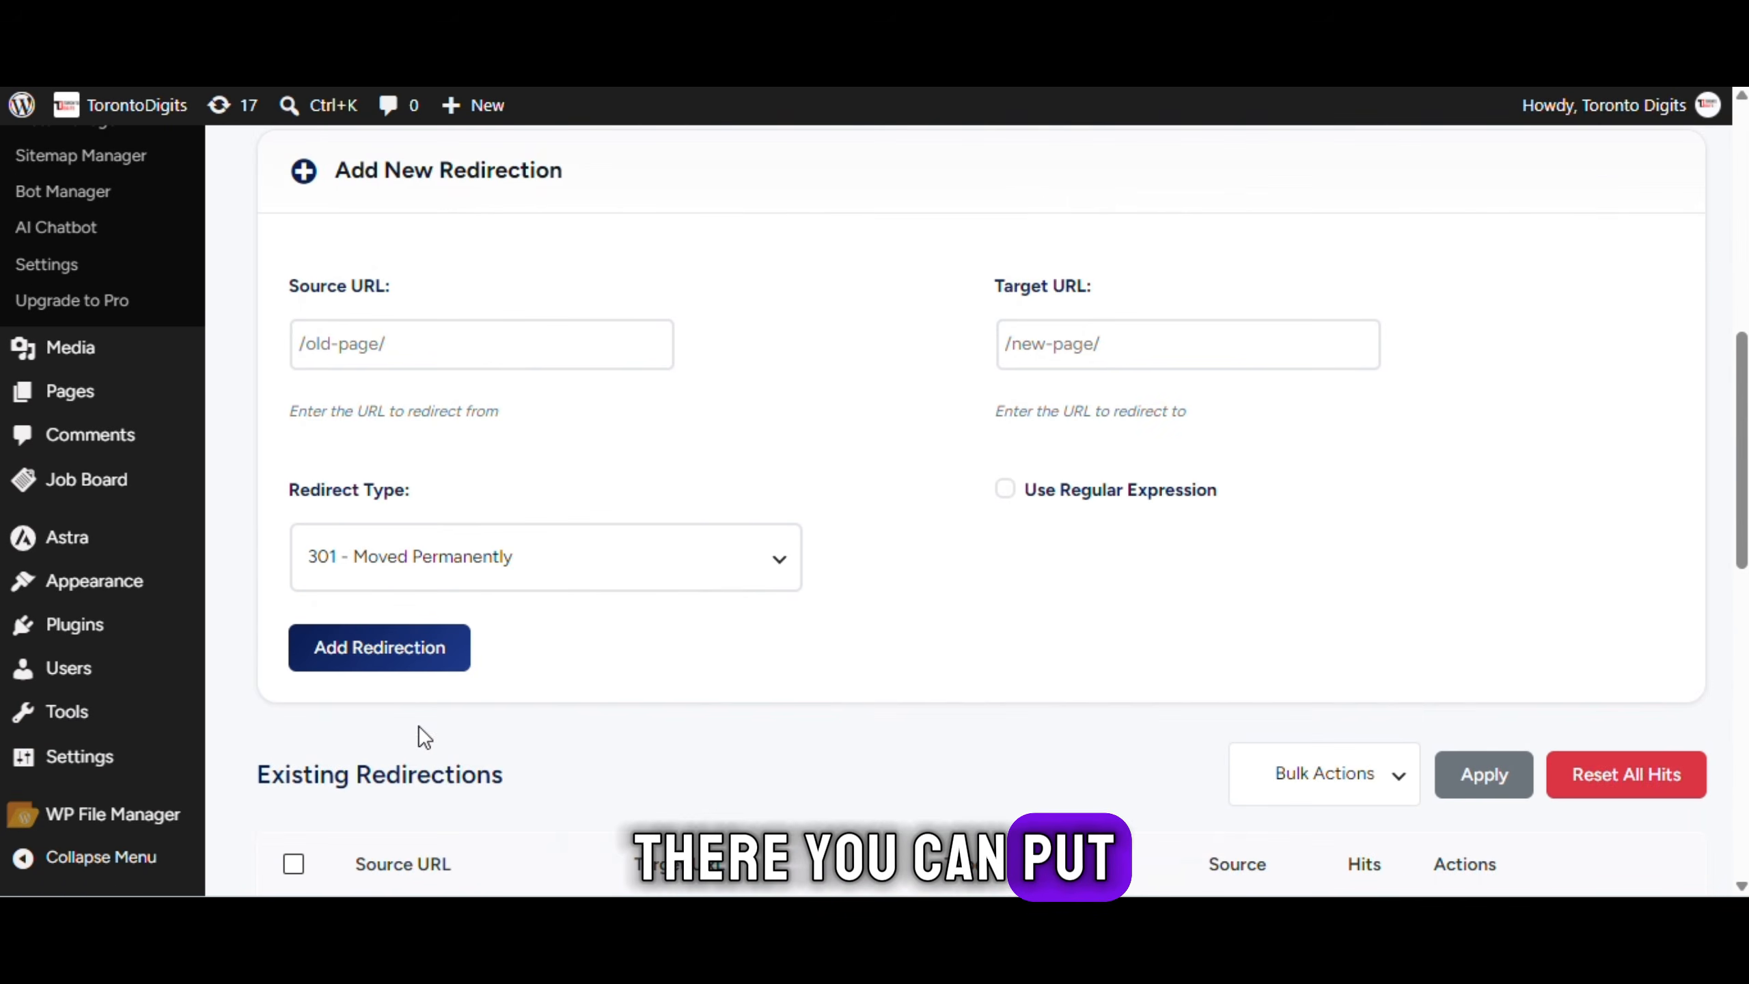
left_click(613, 538)
scroll(665, 608, "down", 5)
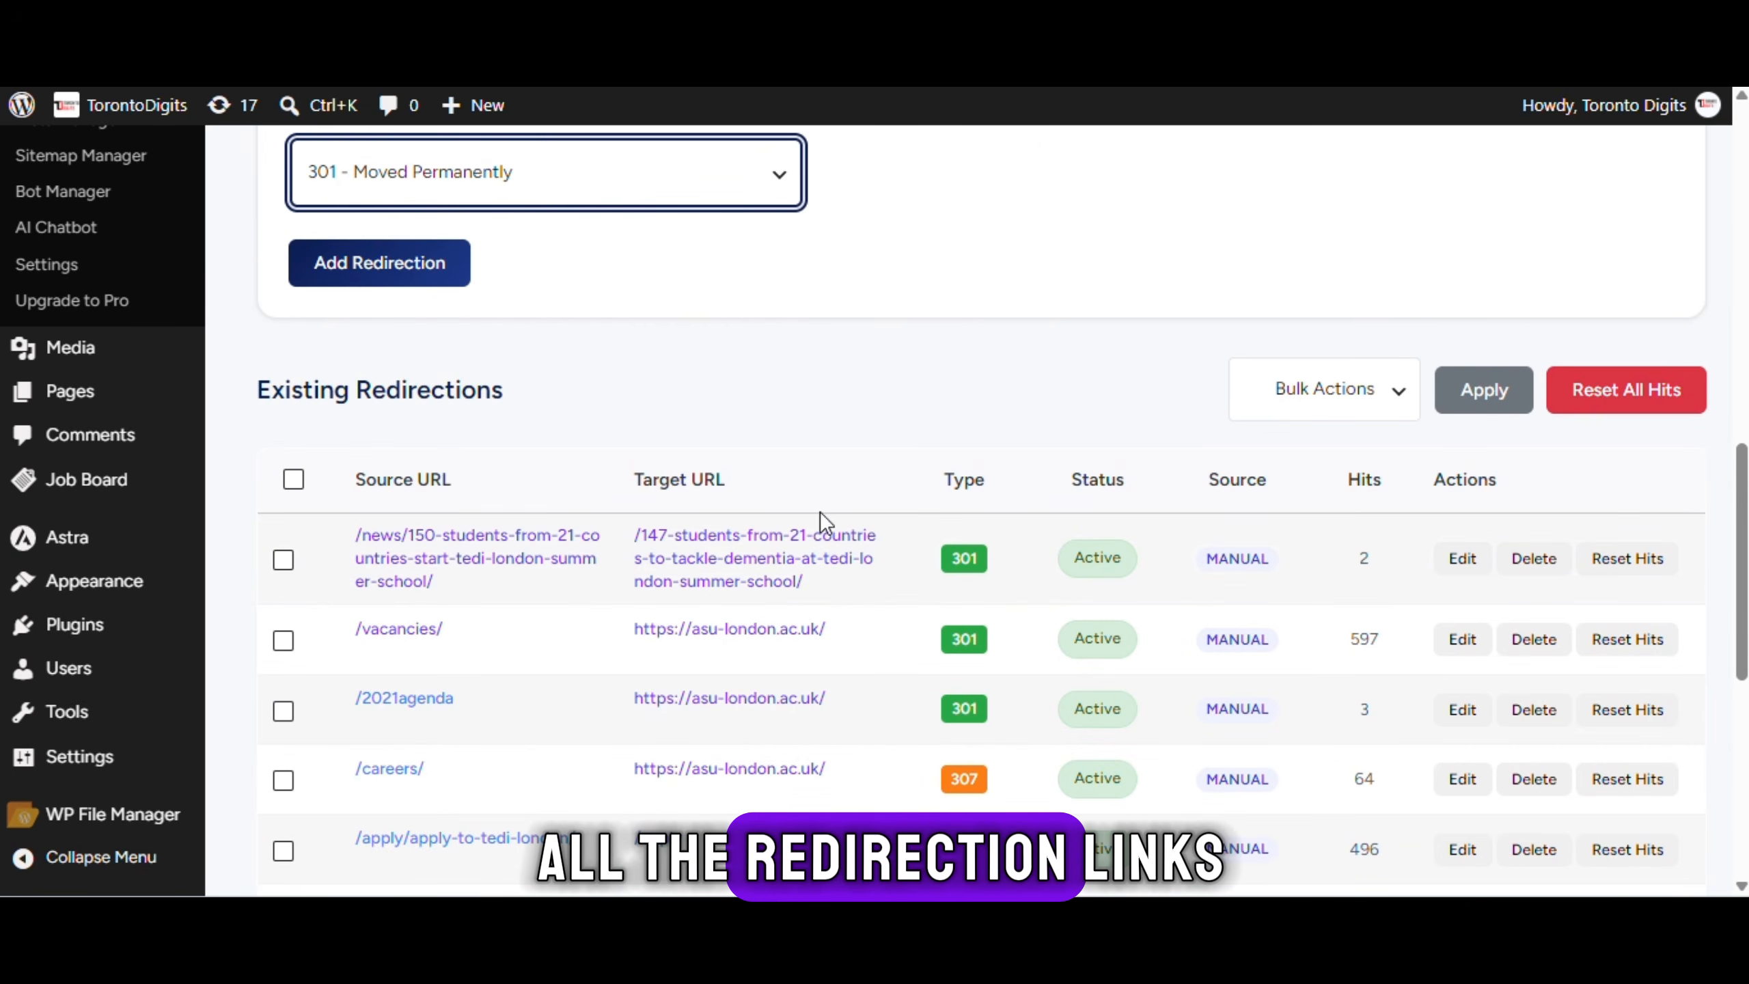
scroll(585, 544, "up", 10)
Review the Redirect Logs and the Import/Export formats for redirections
left_click(497, 508)
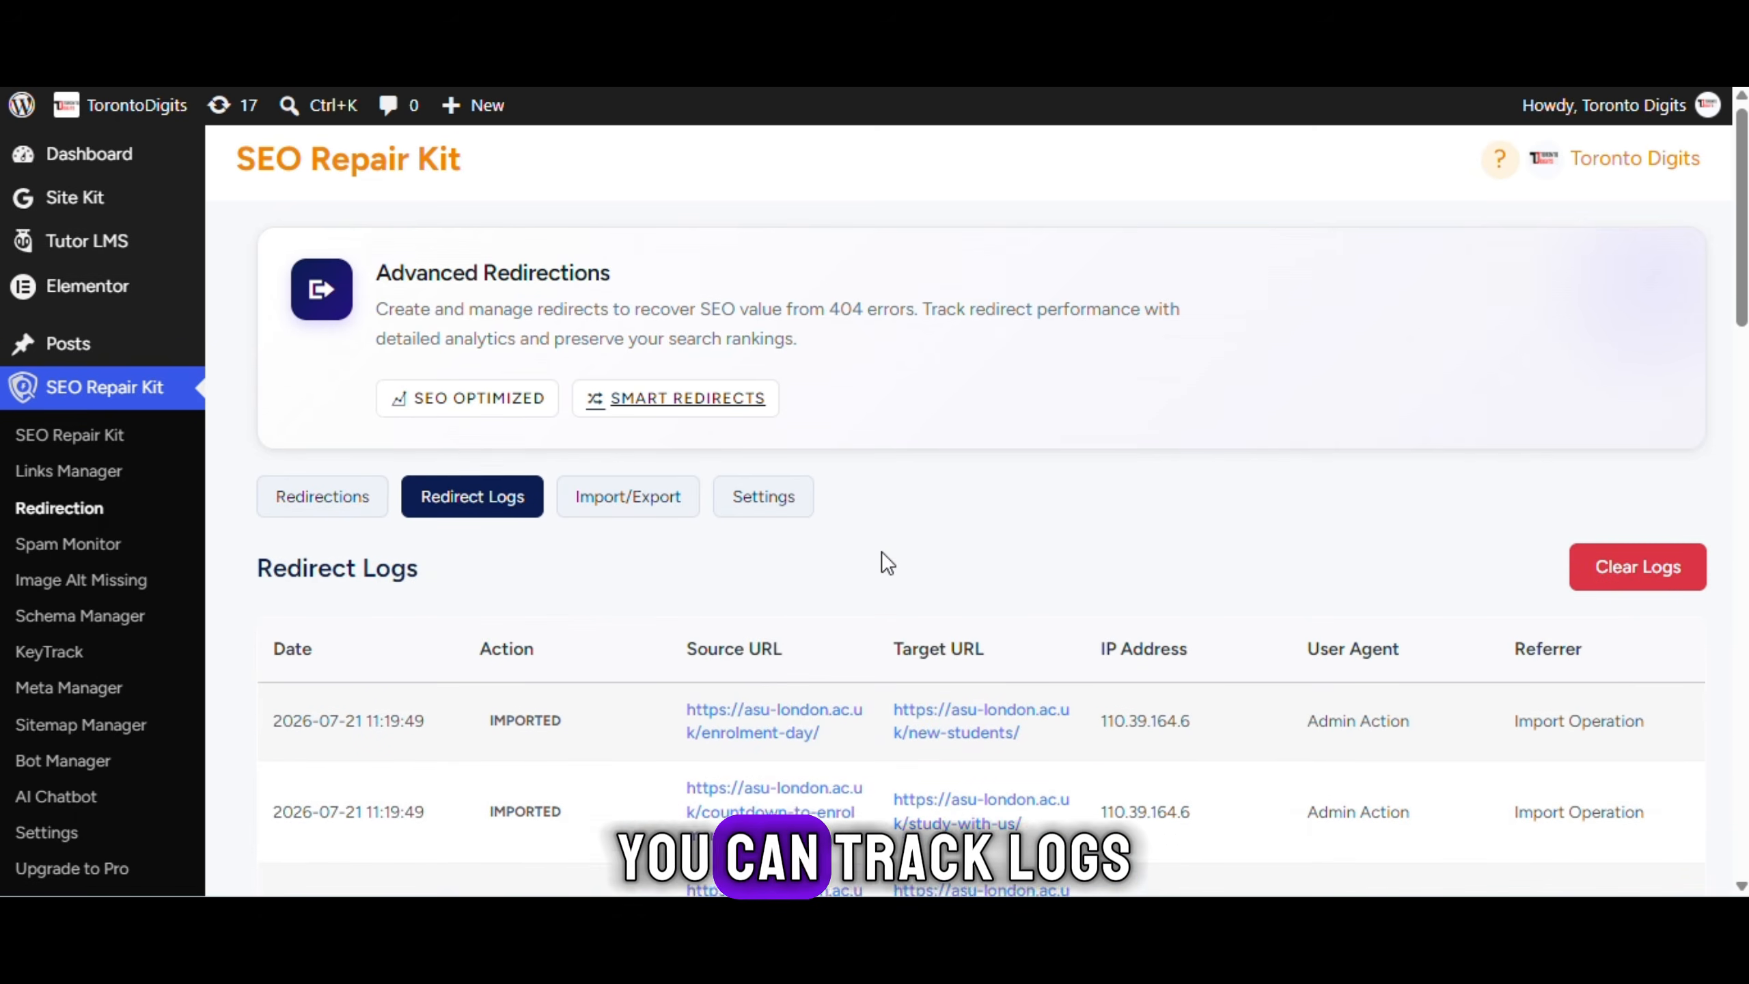
scroll(881, 551, "down", 3)
scroll(881, 552, "up", 3)
left_click(623, 497)
scroll(698, 530, "down", 8)
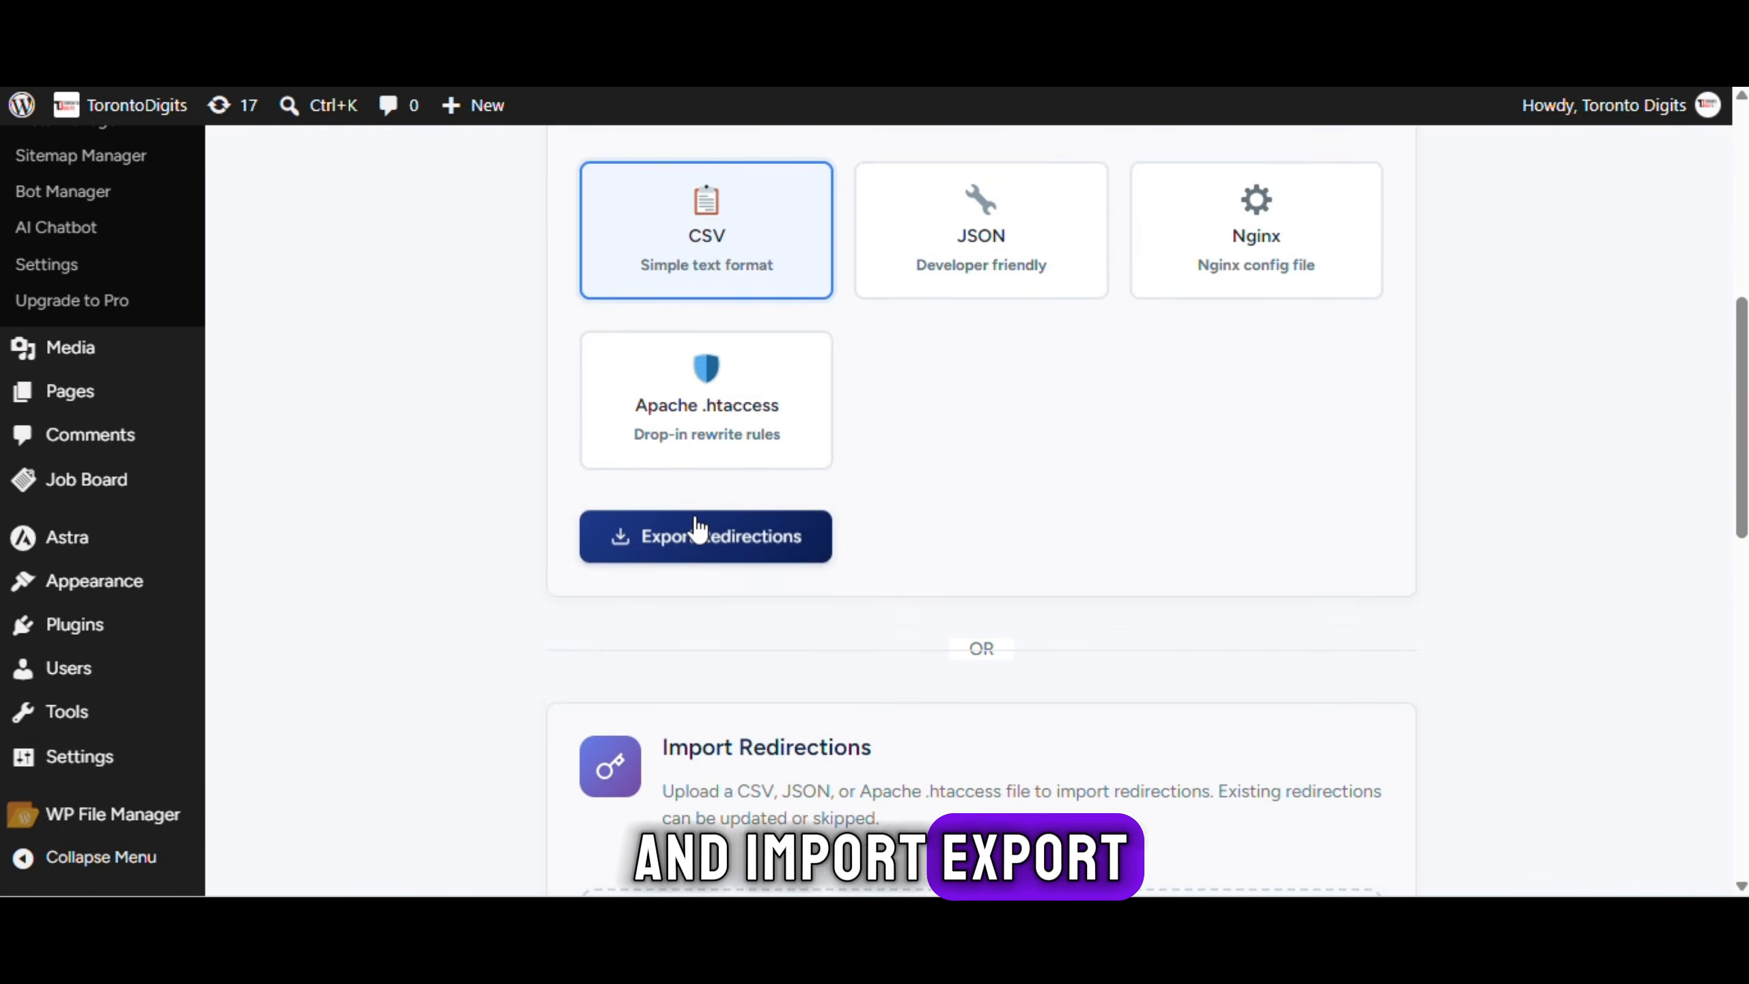
scroll(698, 529, "up", 8)
Look over the redirection Settings tab
left_click(809, 505)
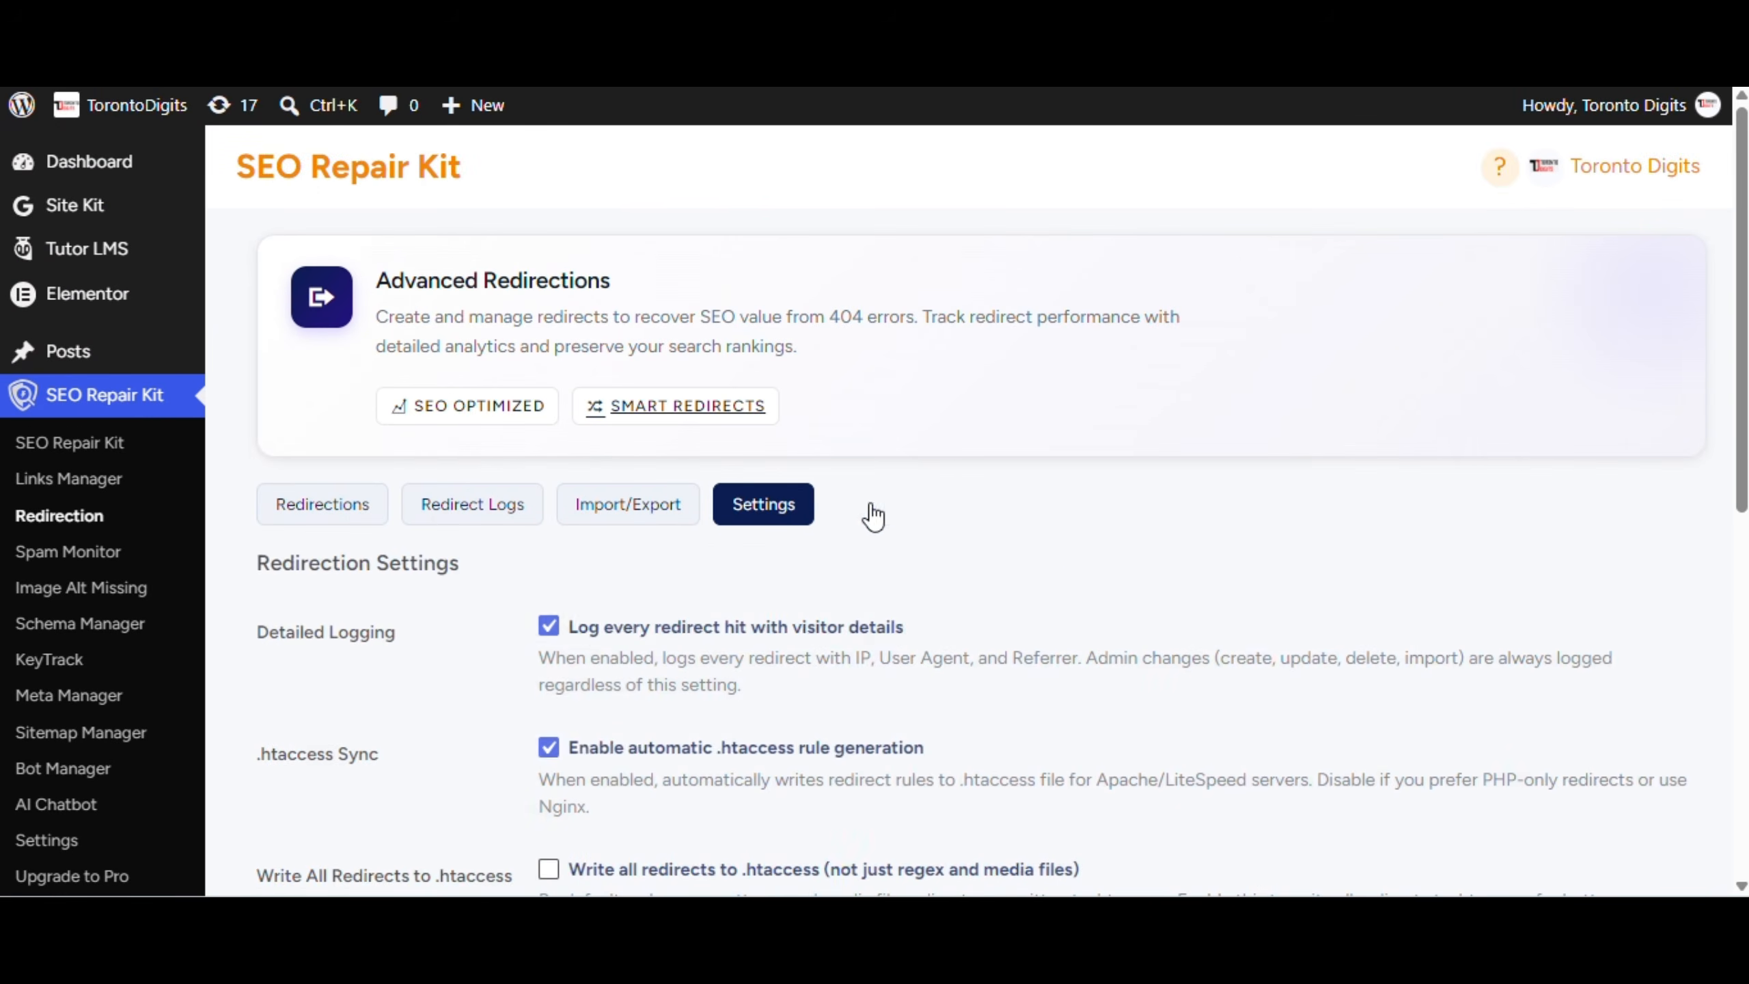
scroll(1061, 582, "down", 9)
scroll(1060, 571, "up", 8)
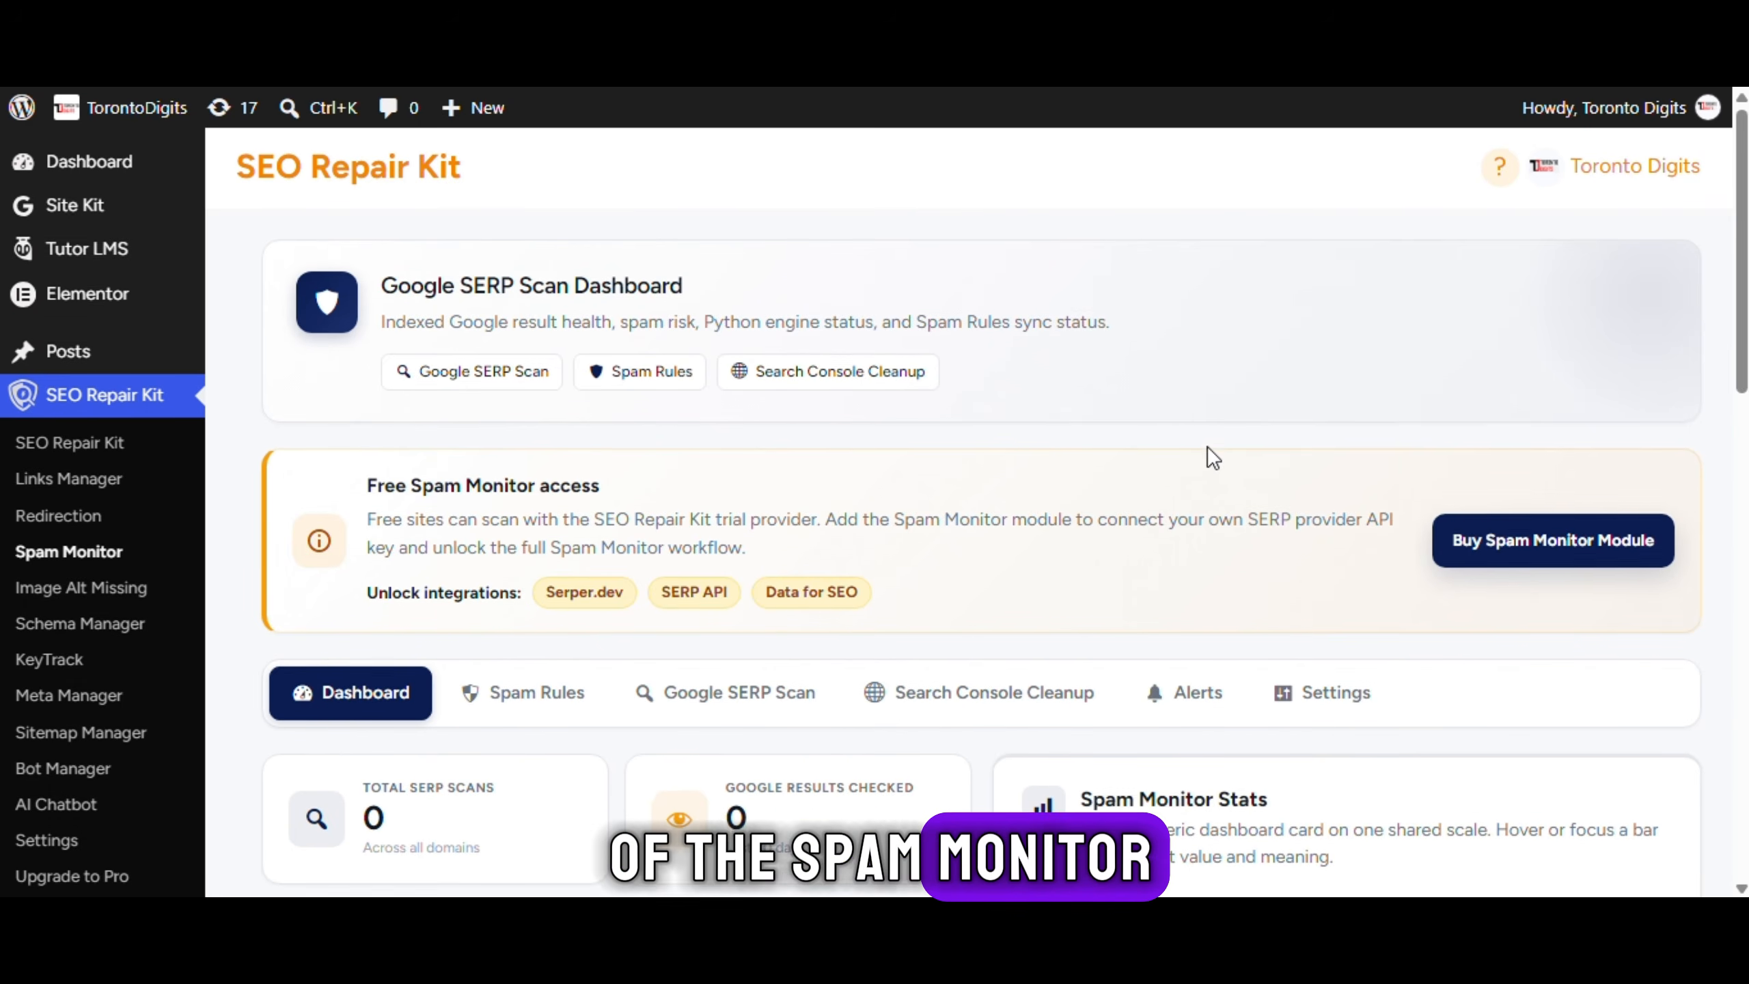
Open the Spam Monitor's Spam Rules tab
scroll(1207, 446, "down", 3)
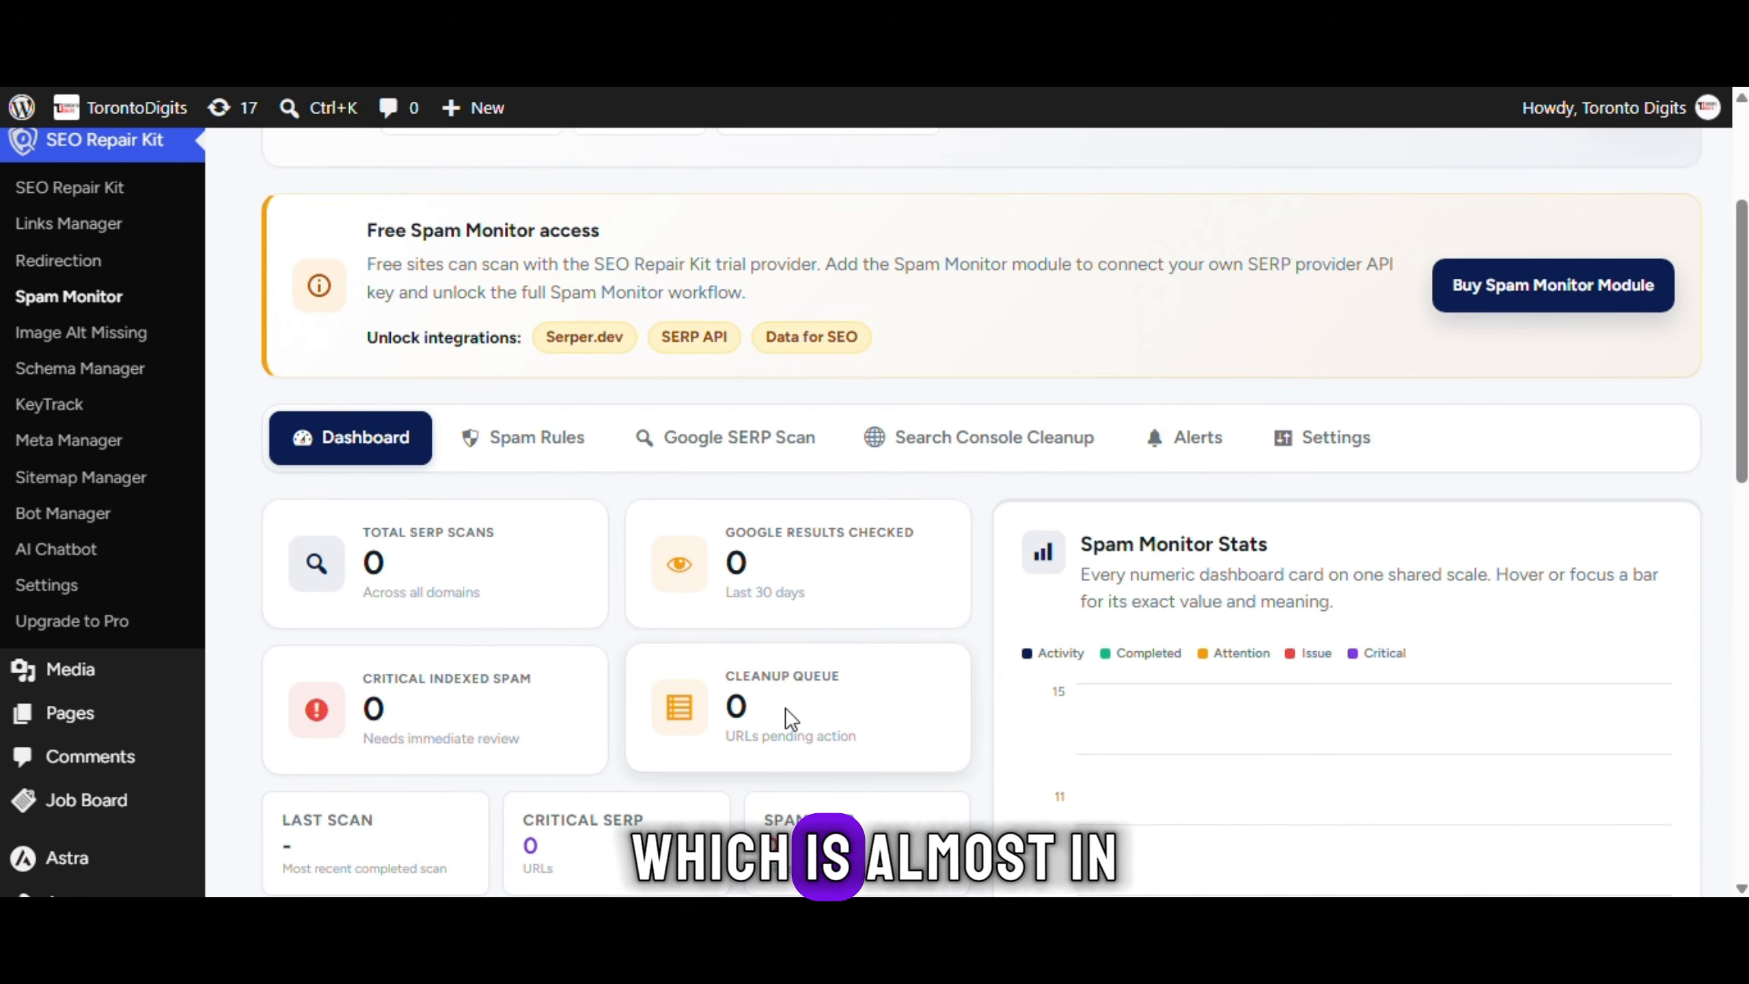
scroll(804, 734, "down", 10)
scroll(1216, 612, "down", 4)
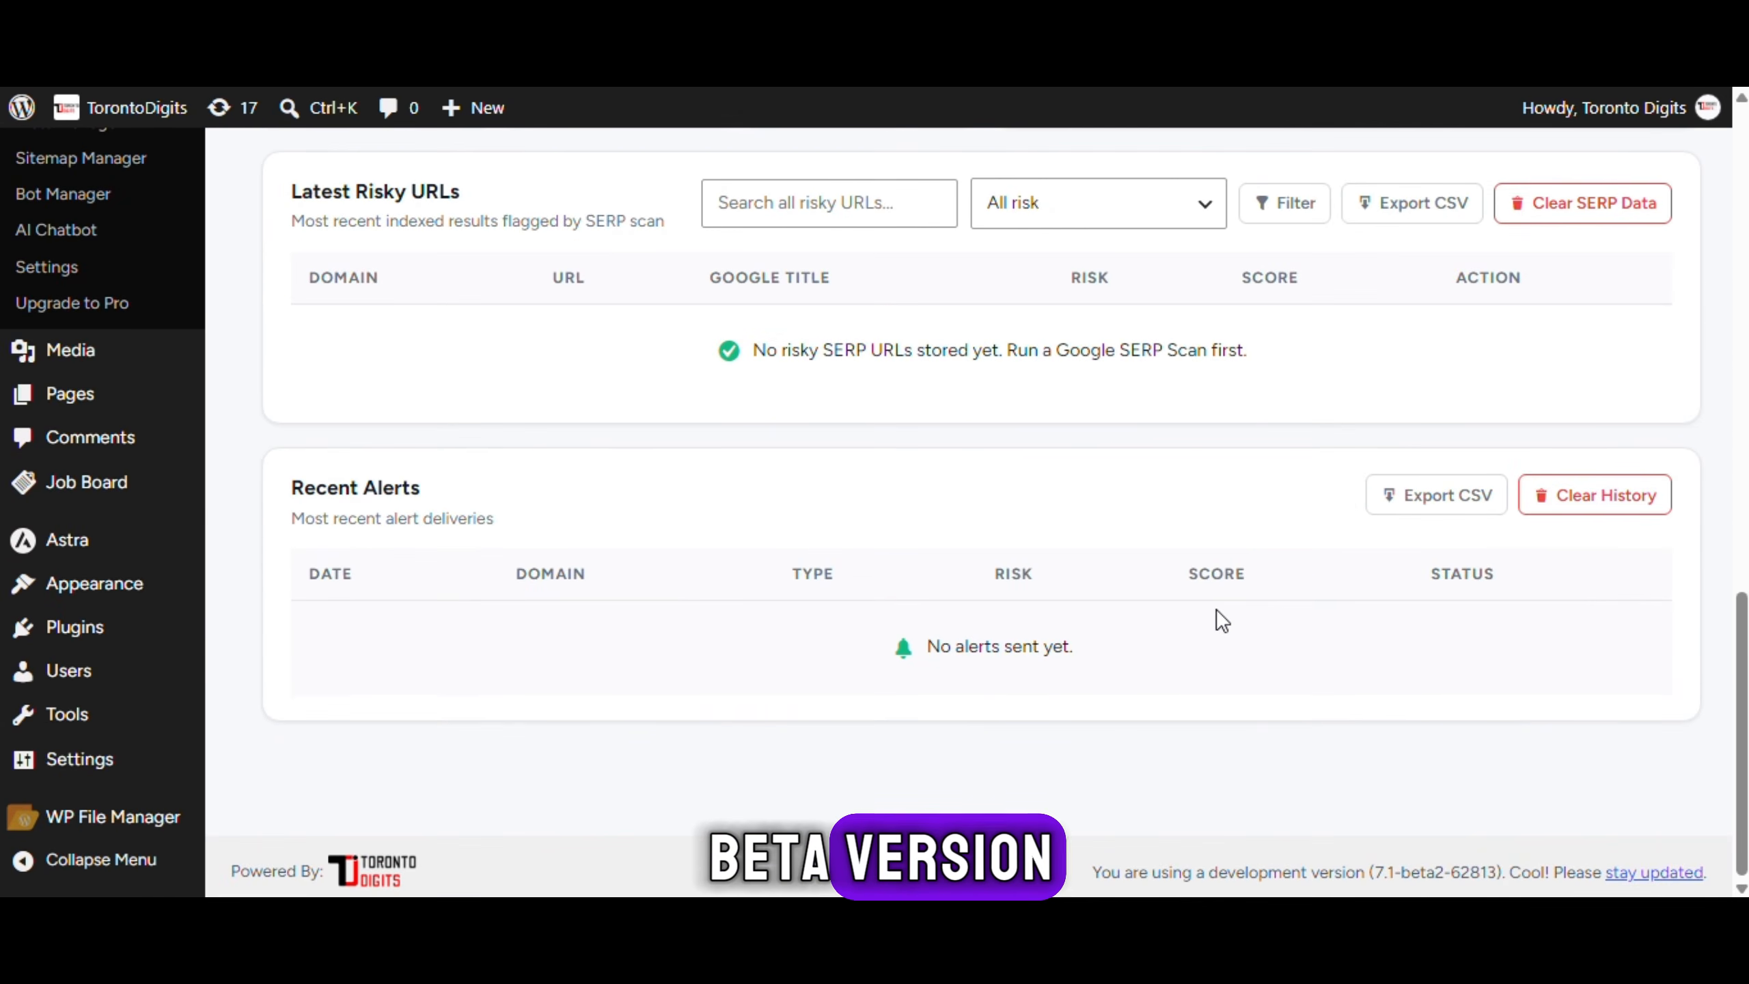
scroll(1216, 612, "up", 16)
left_click(544, 698)
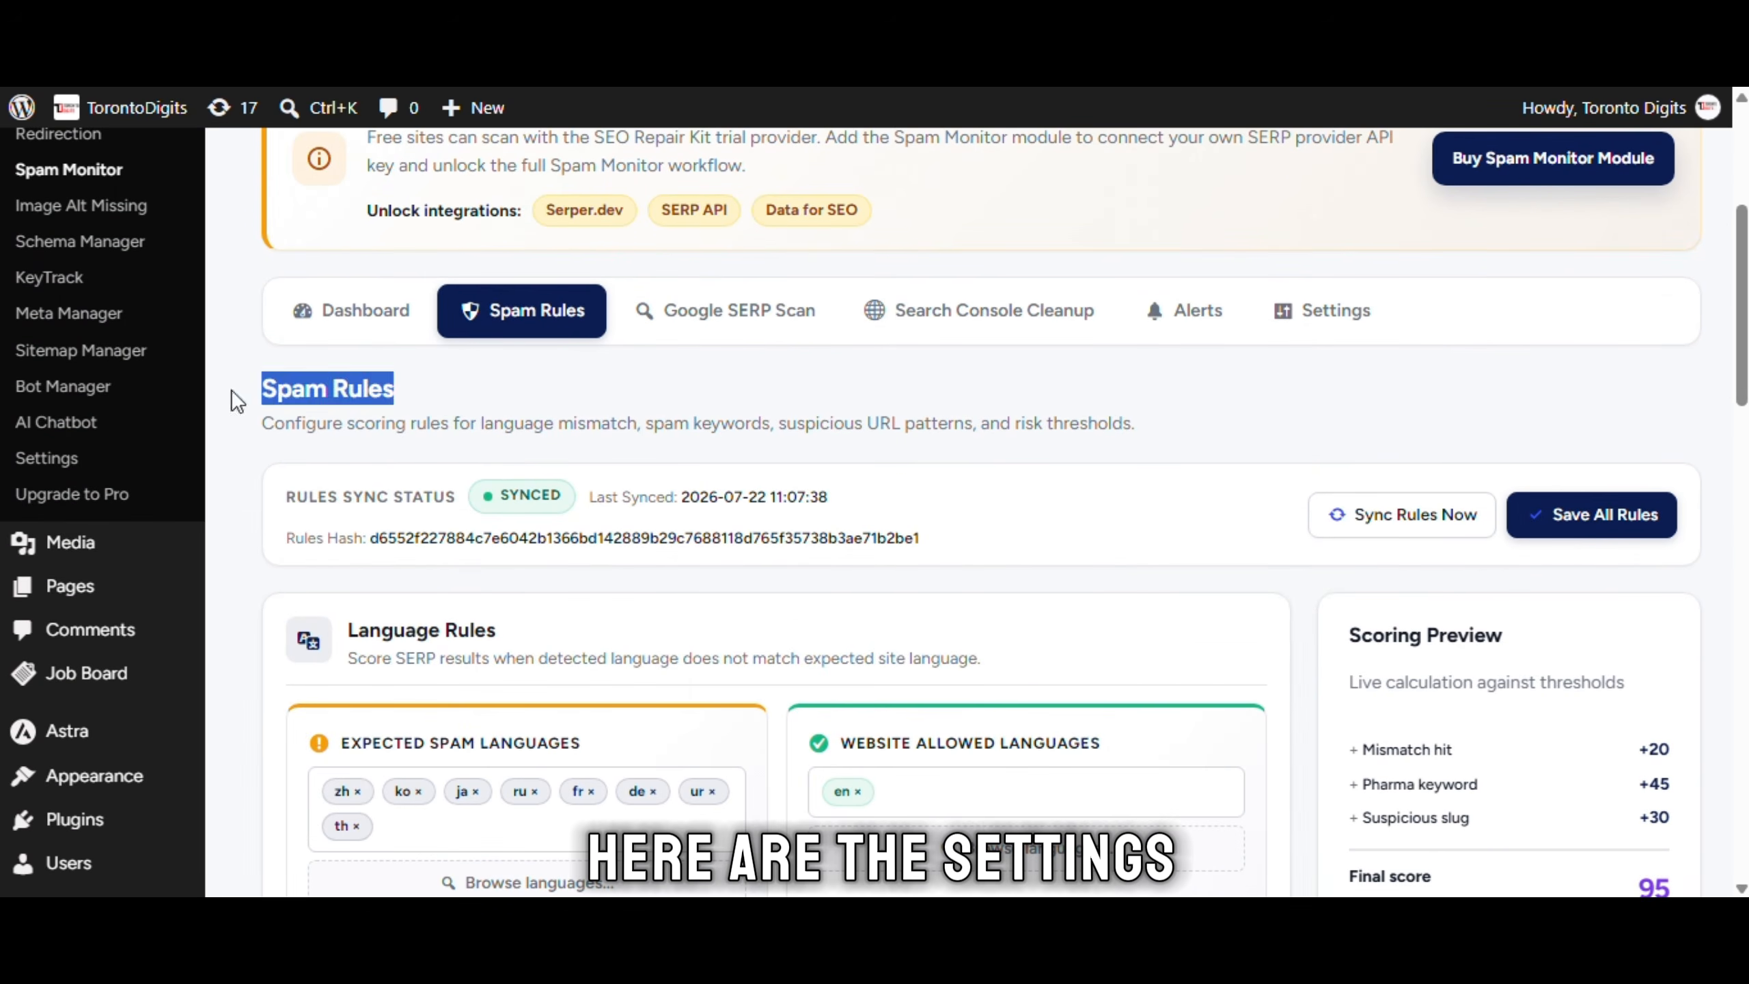
left_click(891, 479)
Browse the expected spam languages and allowed website languages lists without changing them
scroll(891, 478, "down", 3)
left_click(578, 625)
scroll(636, 634, "down", 2)
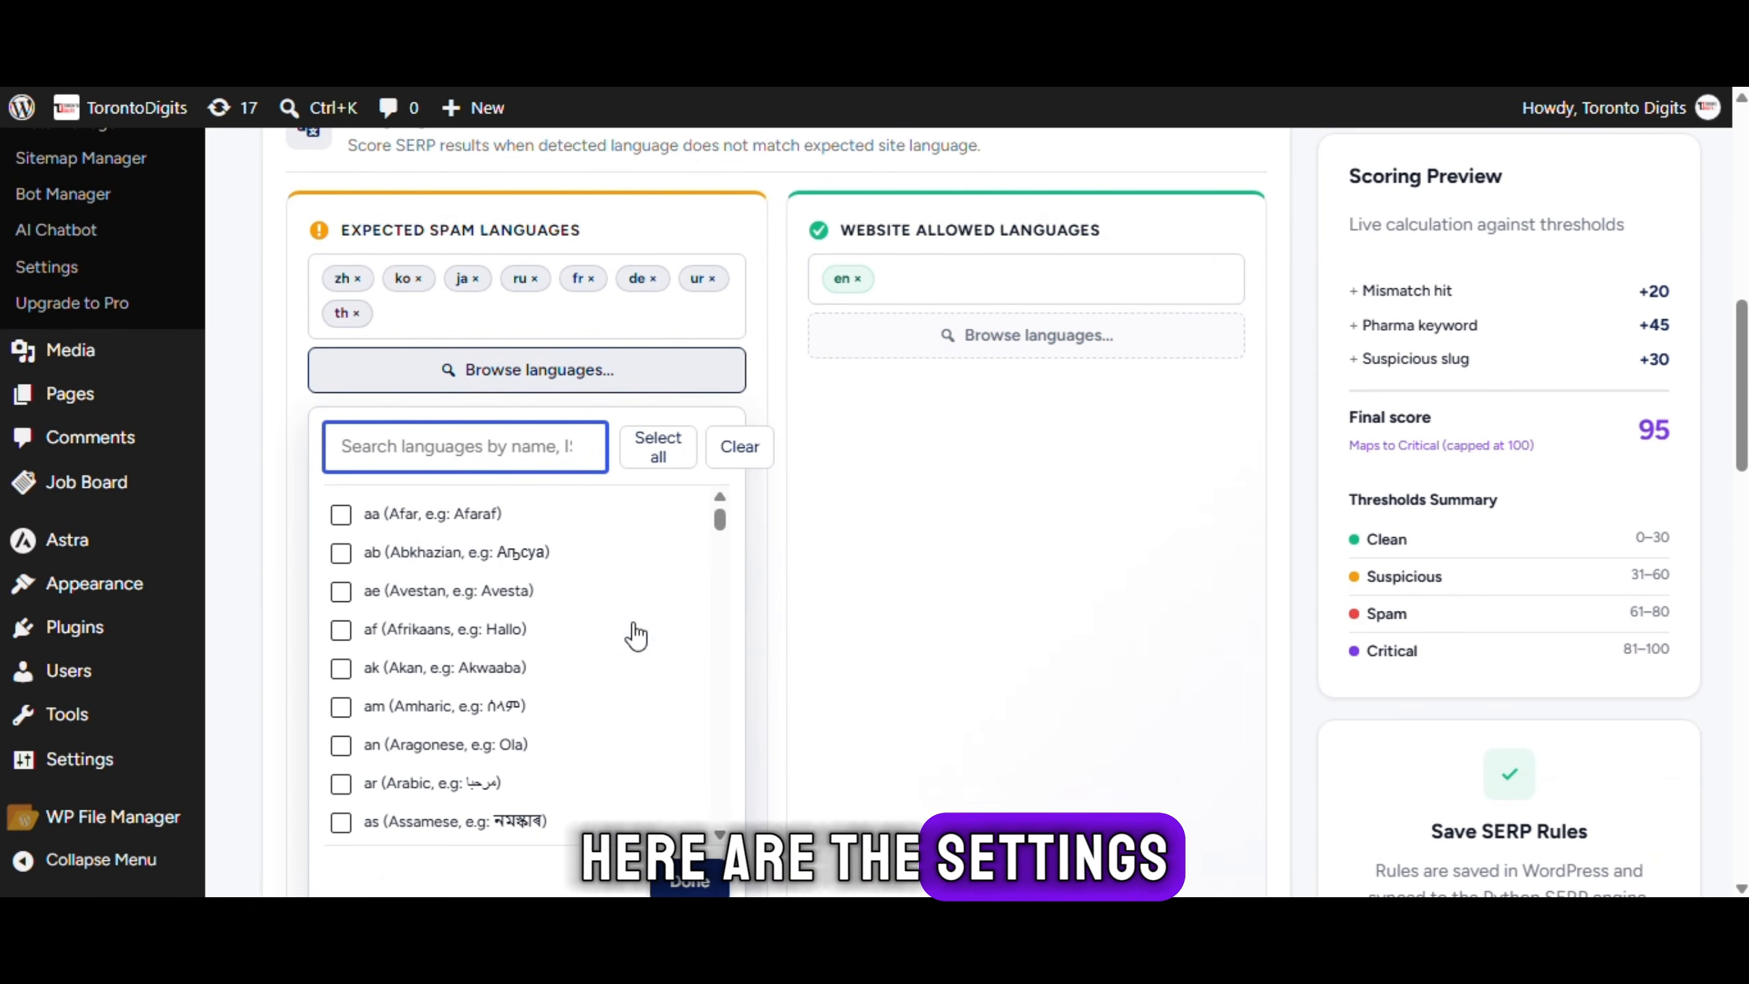
left_click(597, 387)
left_click(900, 344)
scroll(964, 401, "down", 2)
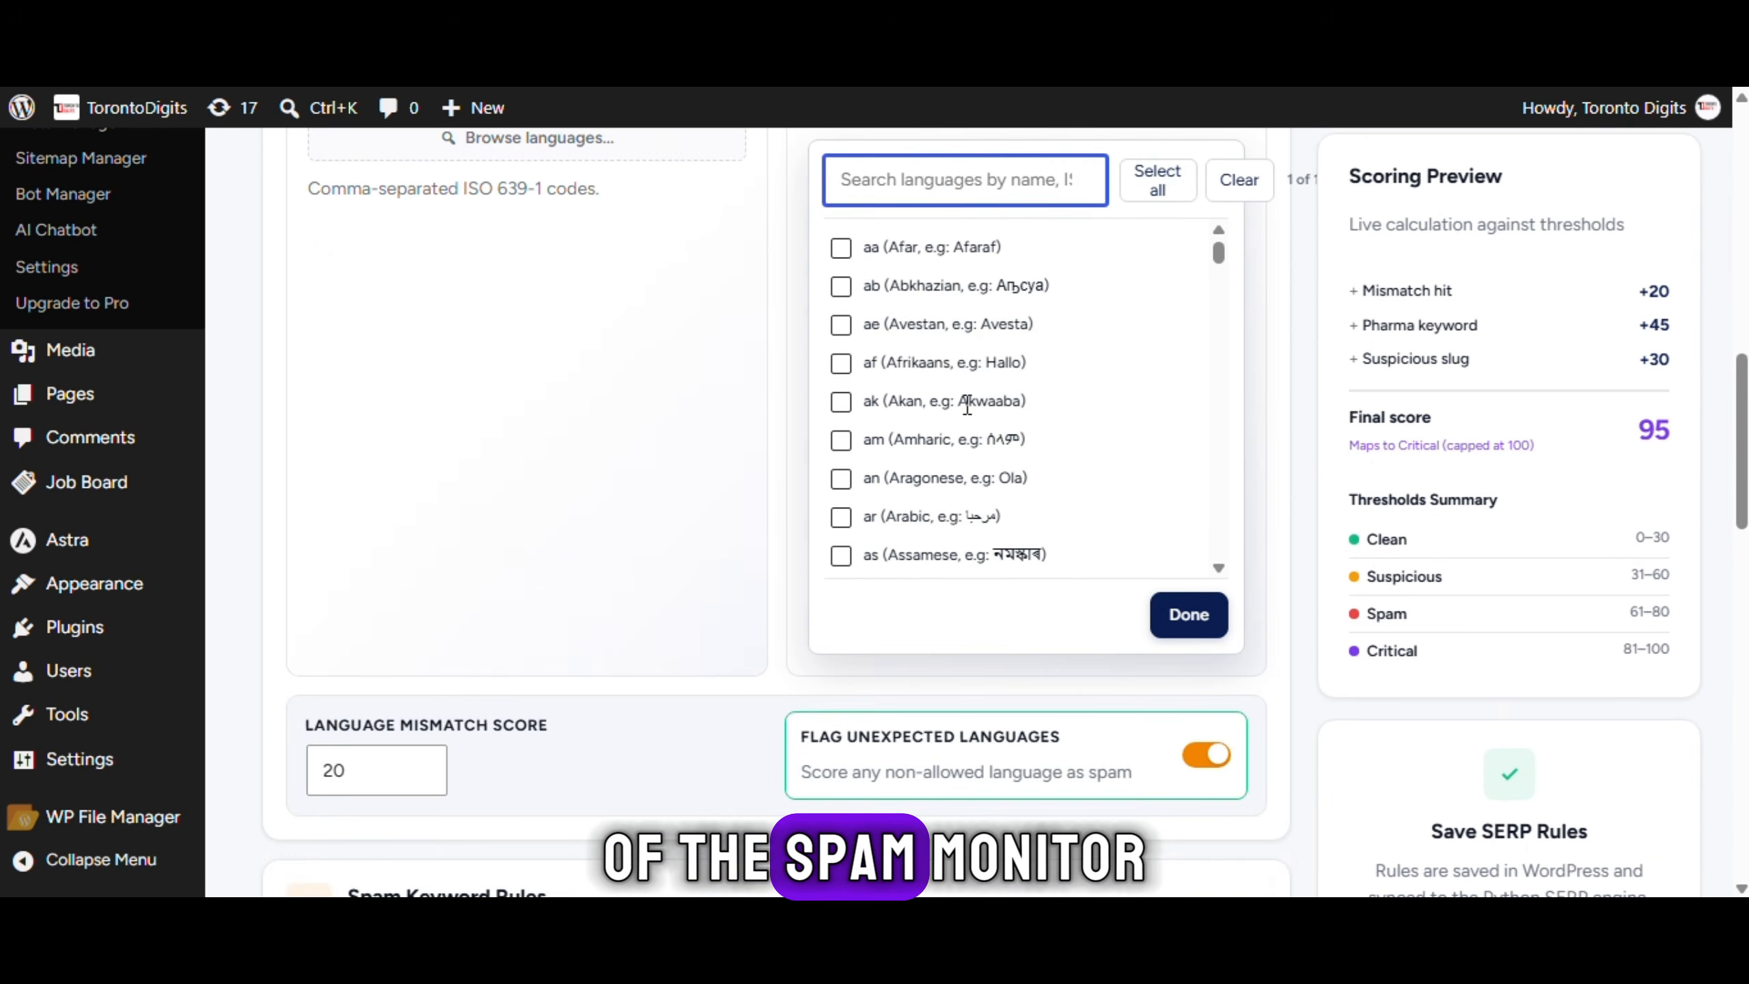
scroll(964, 401, "up", 2)
left_click(981, 351)
Save and sync all spam rules, then switch to the Google SERP Scan tab
scroll(986, 406, "down", 3)
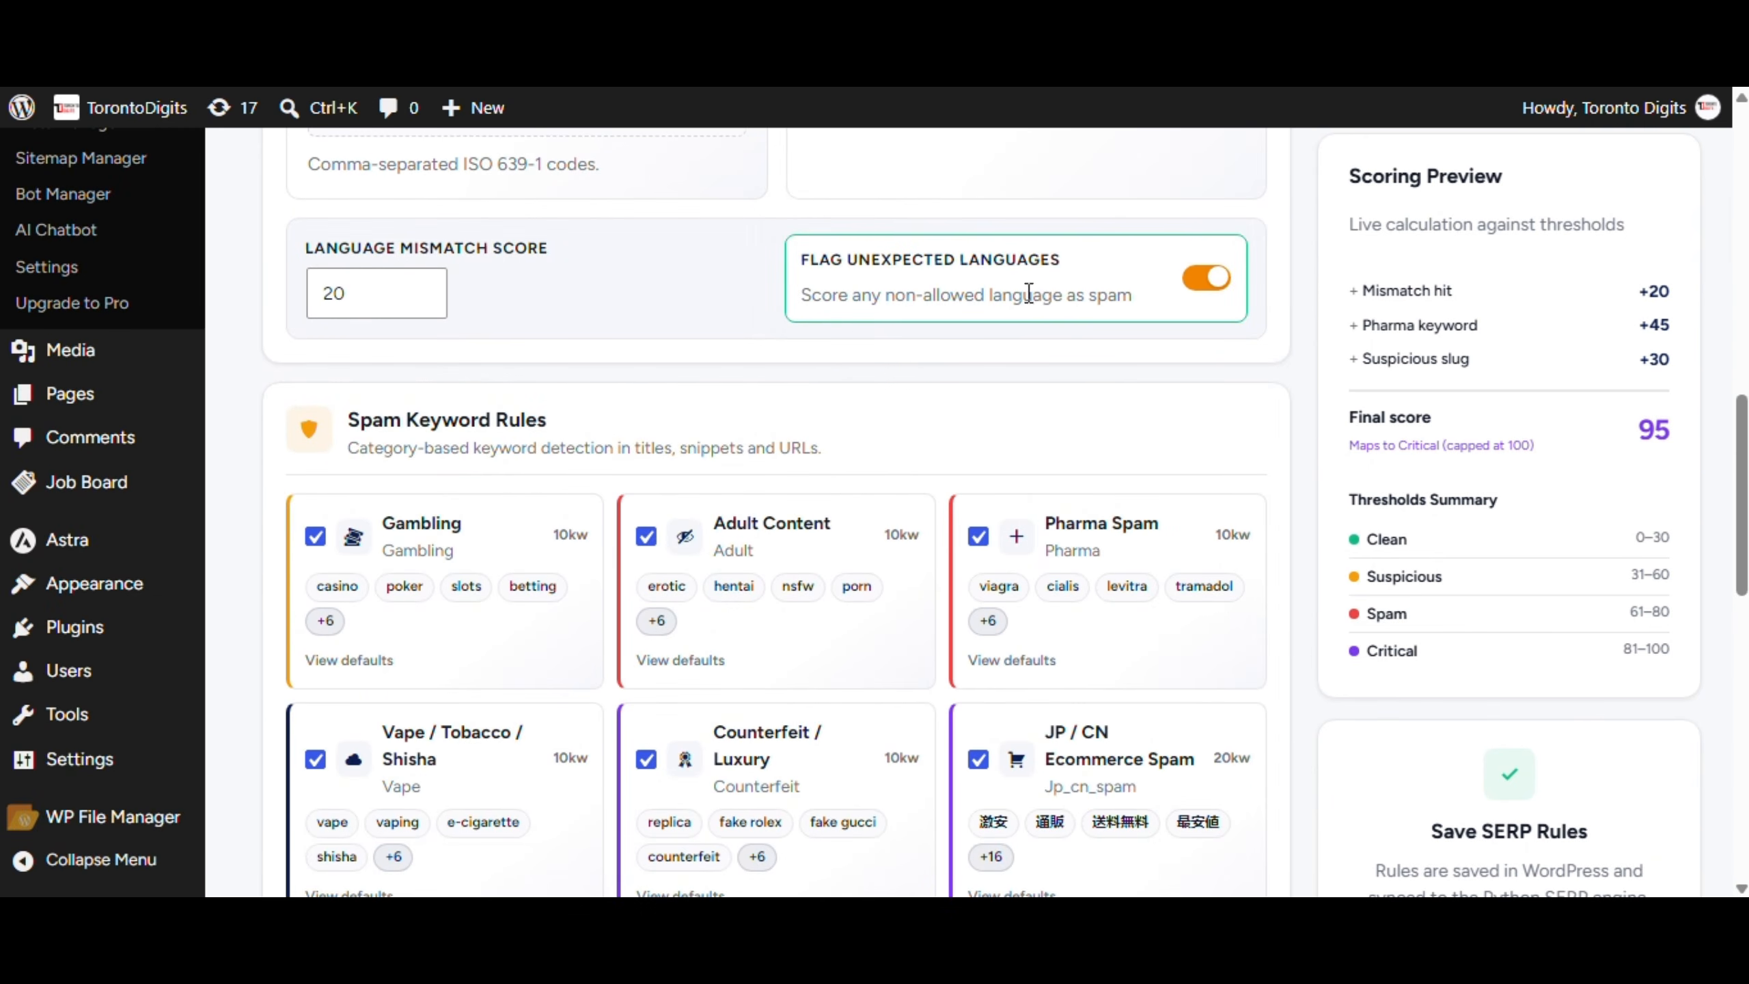
scroll(1028, 295, "down", 3)
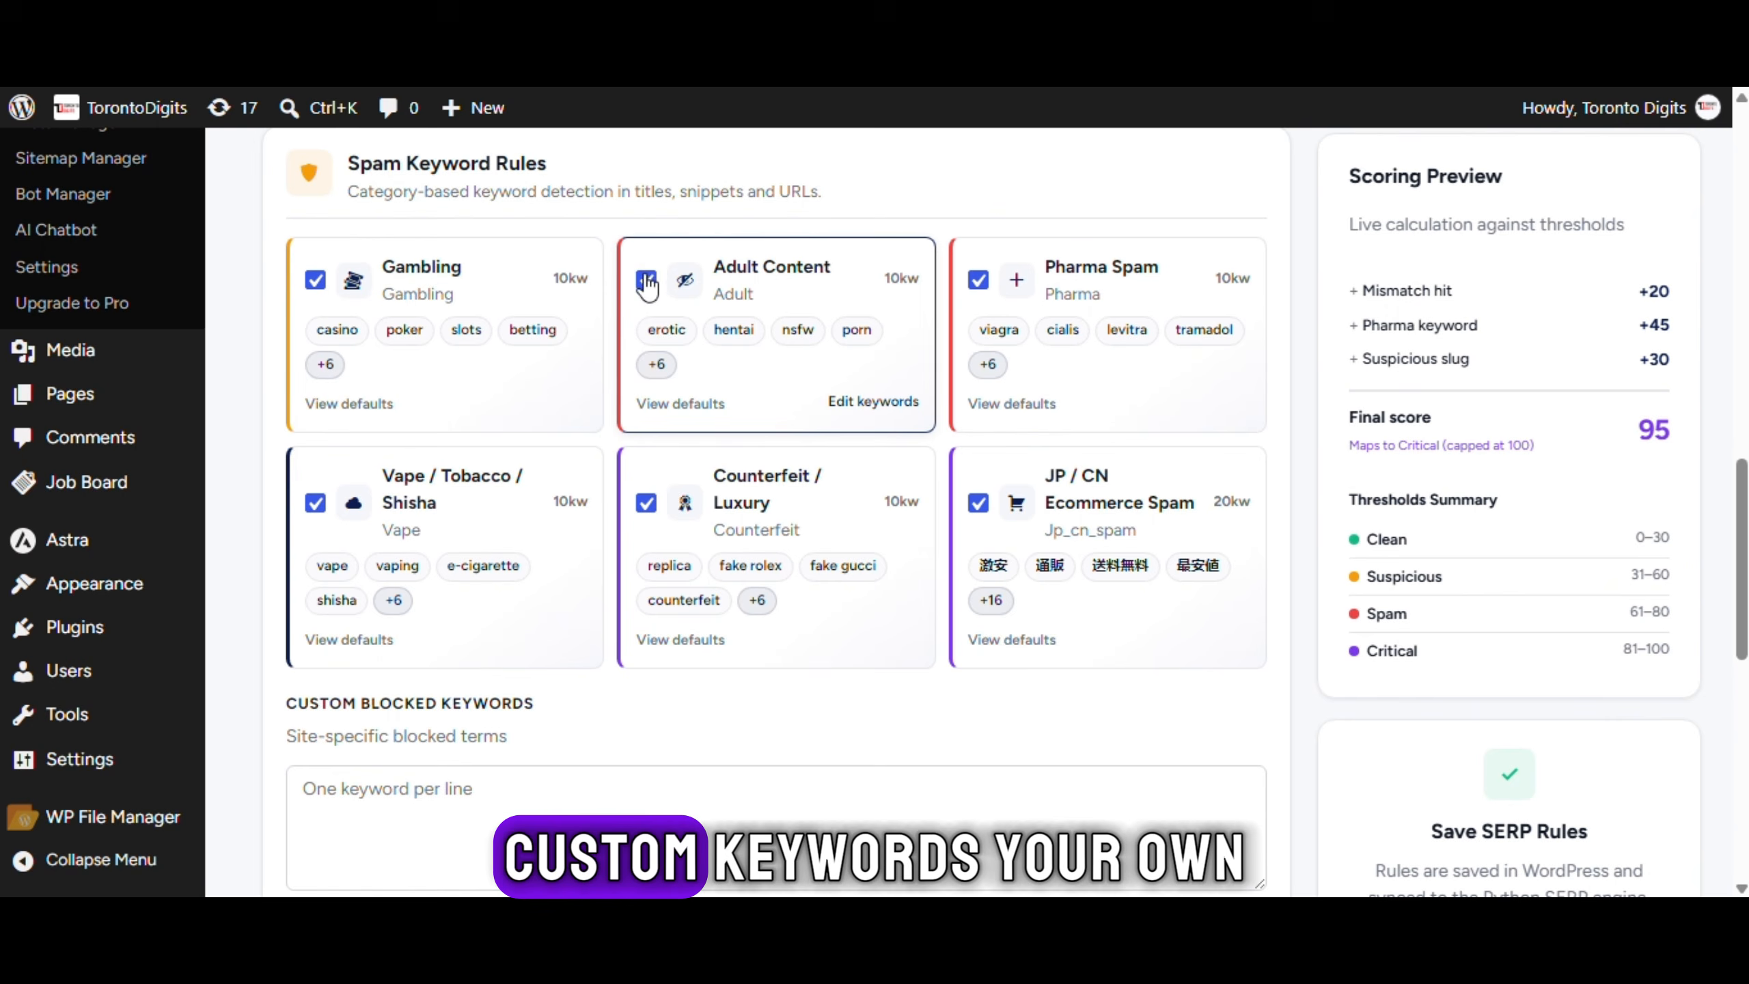
scroll(933, 291, "down", 5)
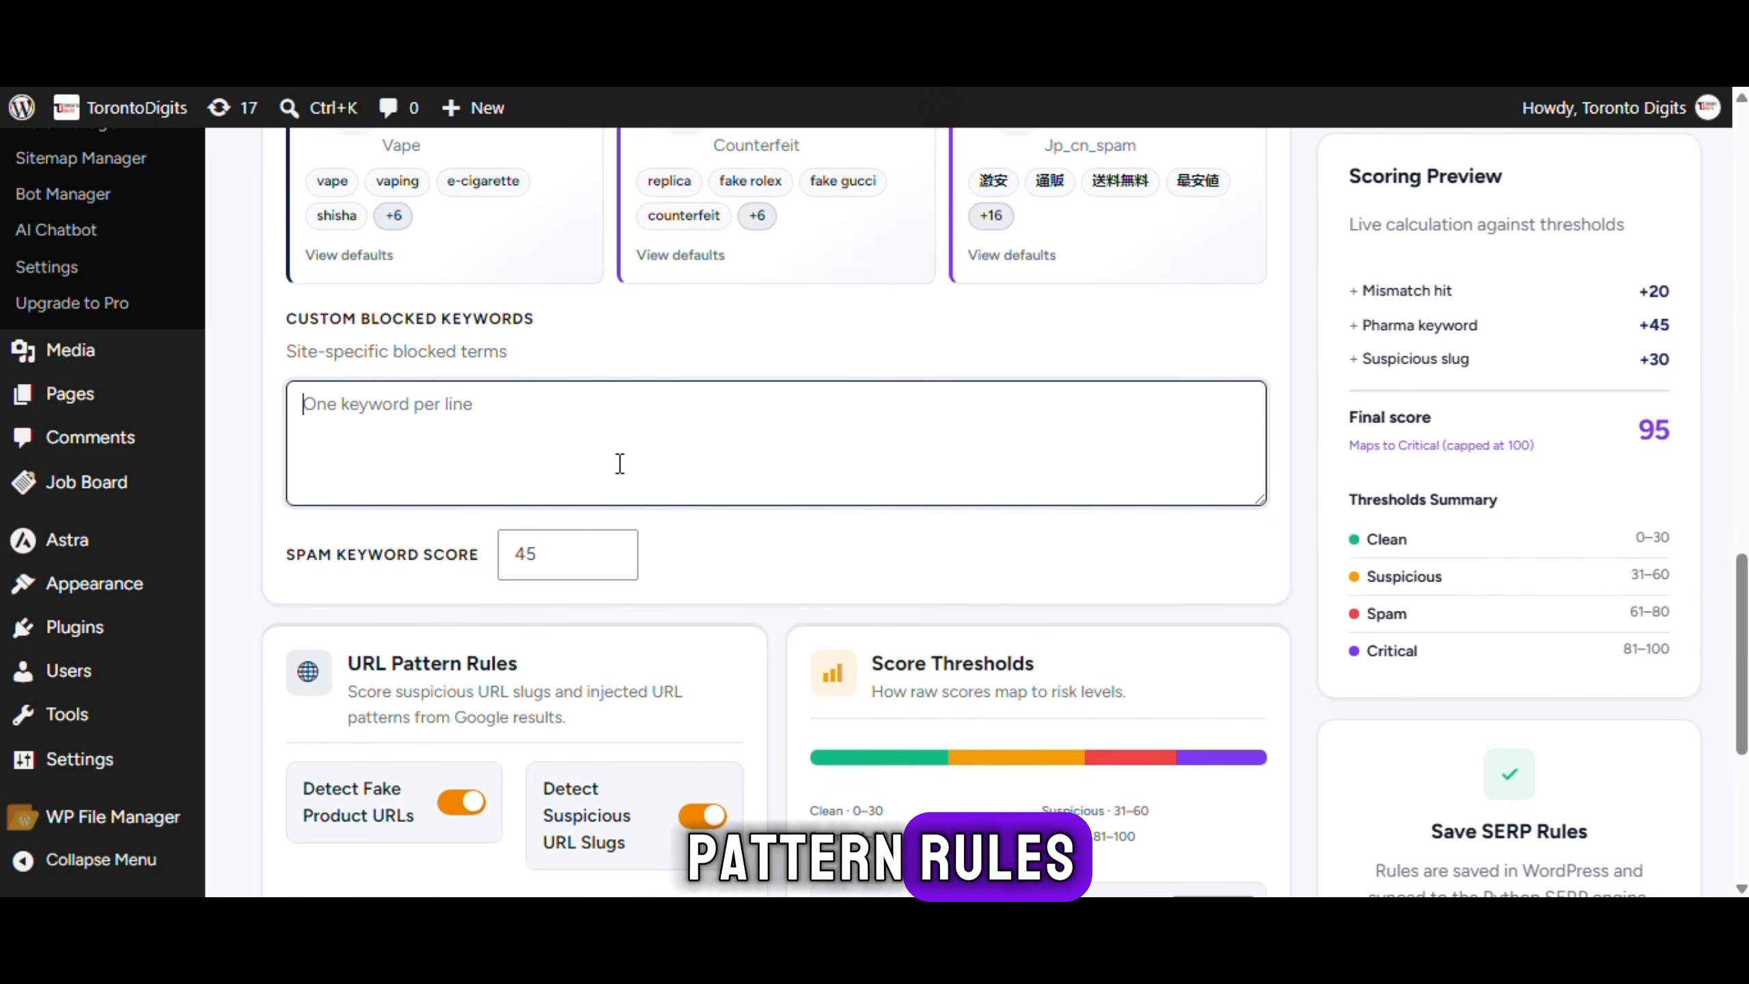
scroll(620, 463, "down", 3)
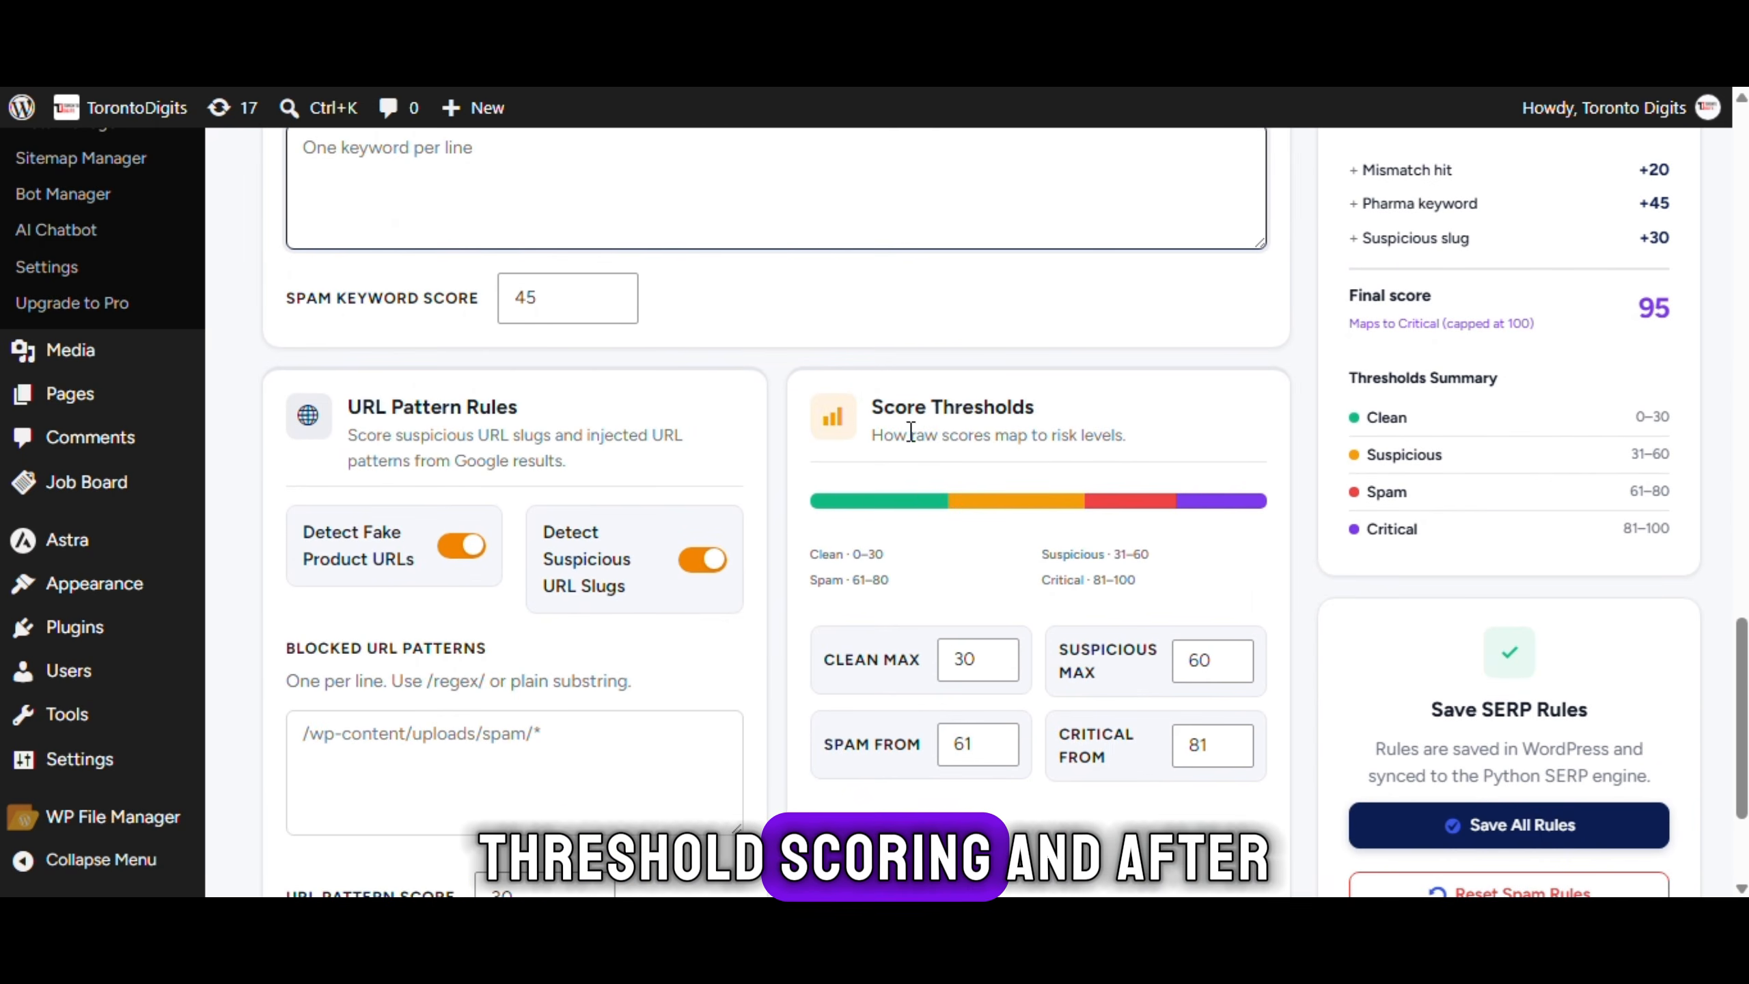
scroll(669, 479, "down", 2)
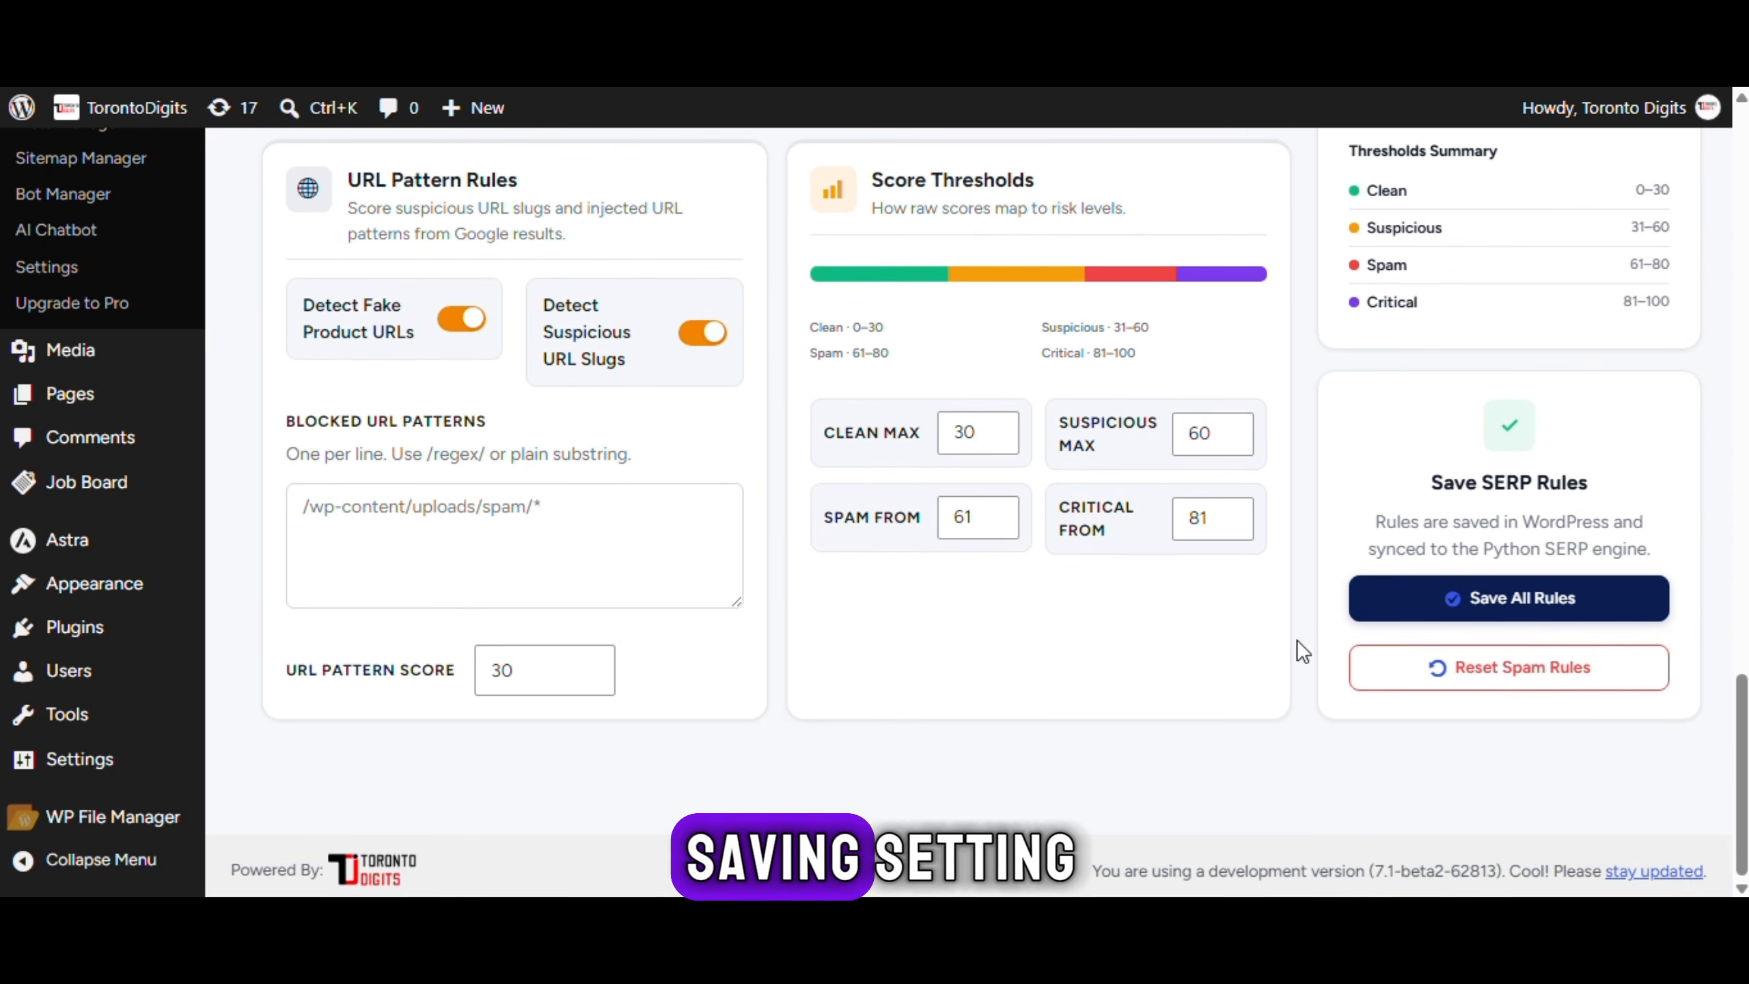
scroll(1463, 609, "up", 3)
scroll(1463, 610, "down", 3)
left_click(1477, 598)
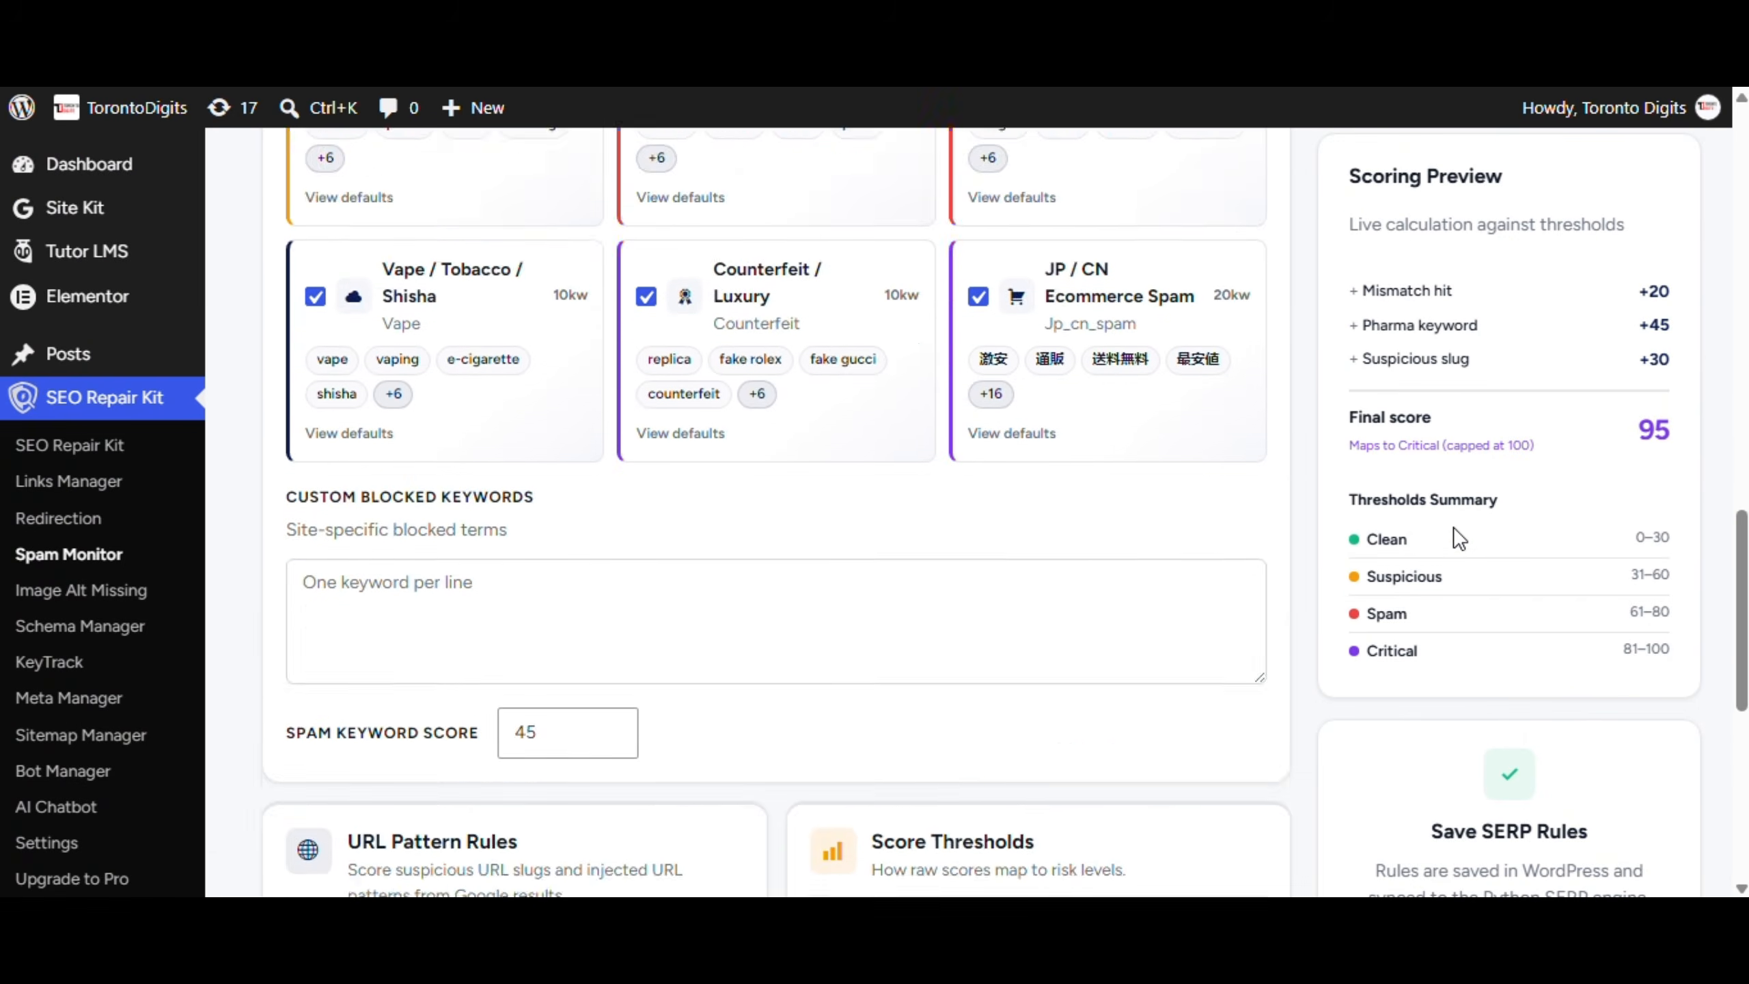
left_click(775, 403)
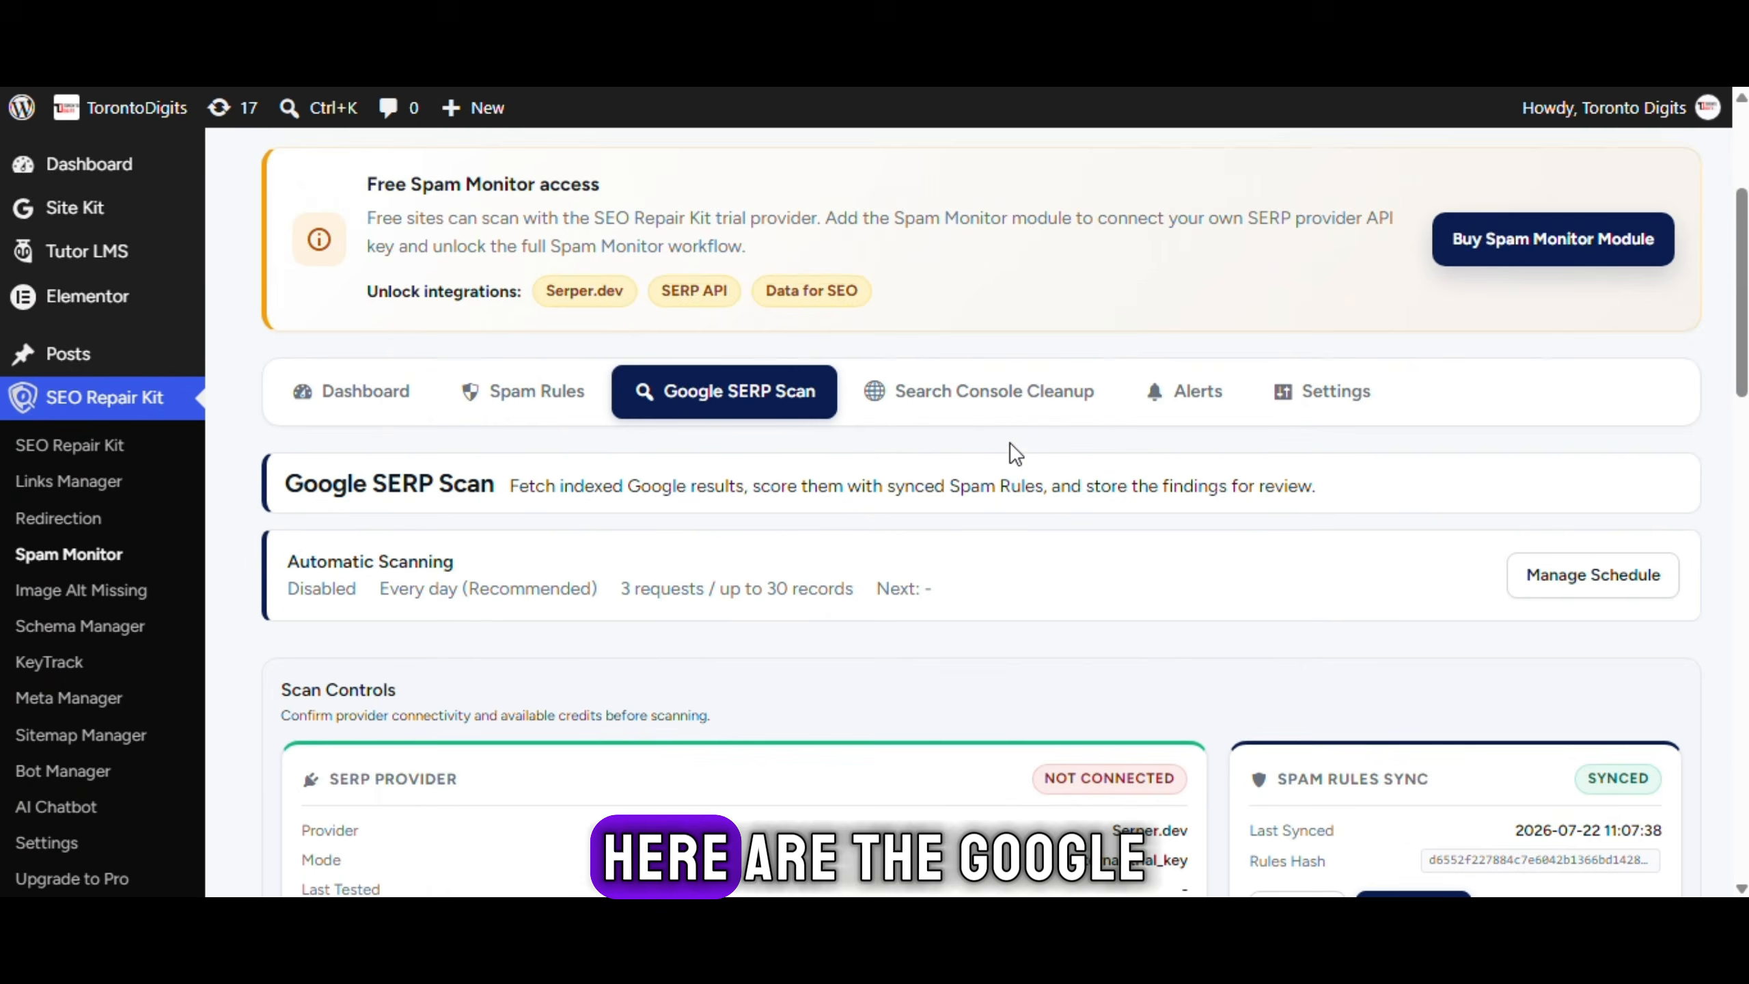
Toggle developer testing mode on and back off
scroll(418, 332, "down", 3)
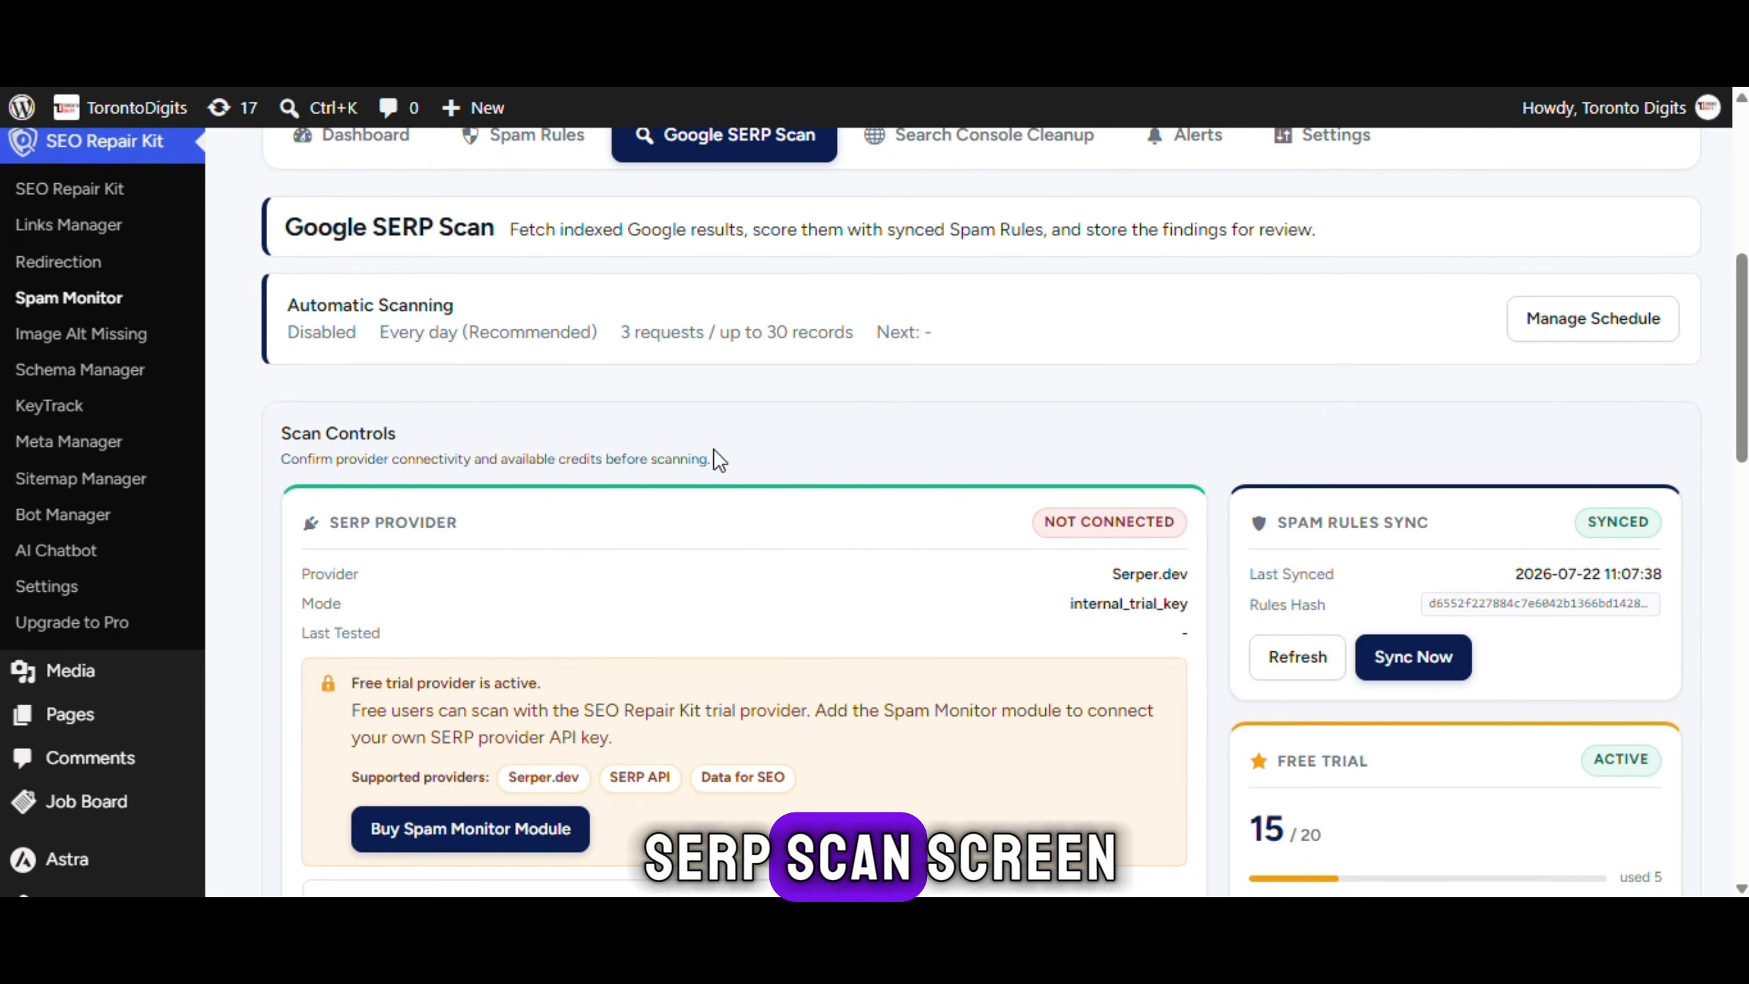
scroll(713, 448, "down", 6)
scroll(902, 570, "up", 1)
scroll(668, 660, "down", 1)
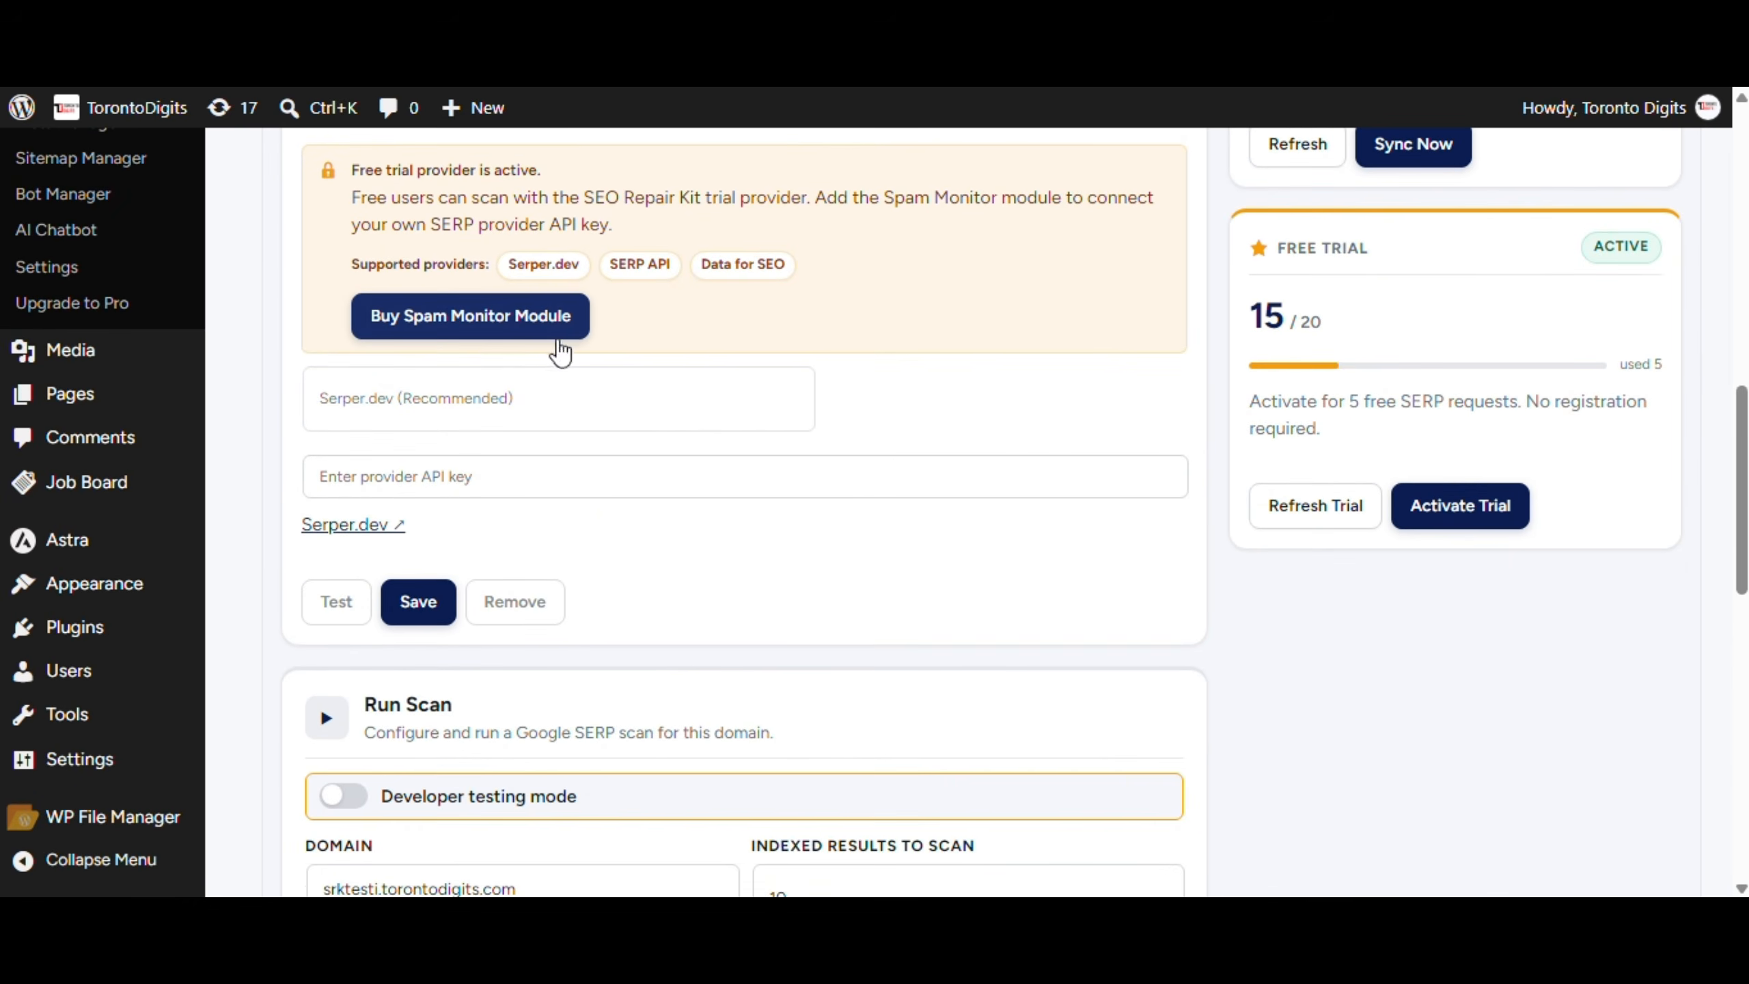
scroll(561, 352, "down", 3)
double_click(320, 448)
left_click(344, 540)
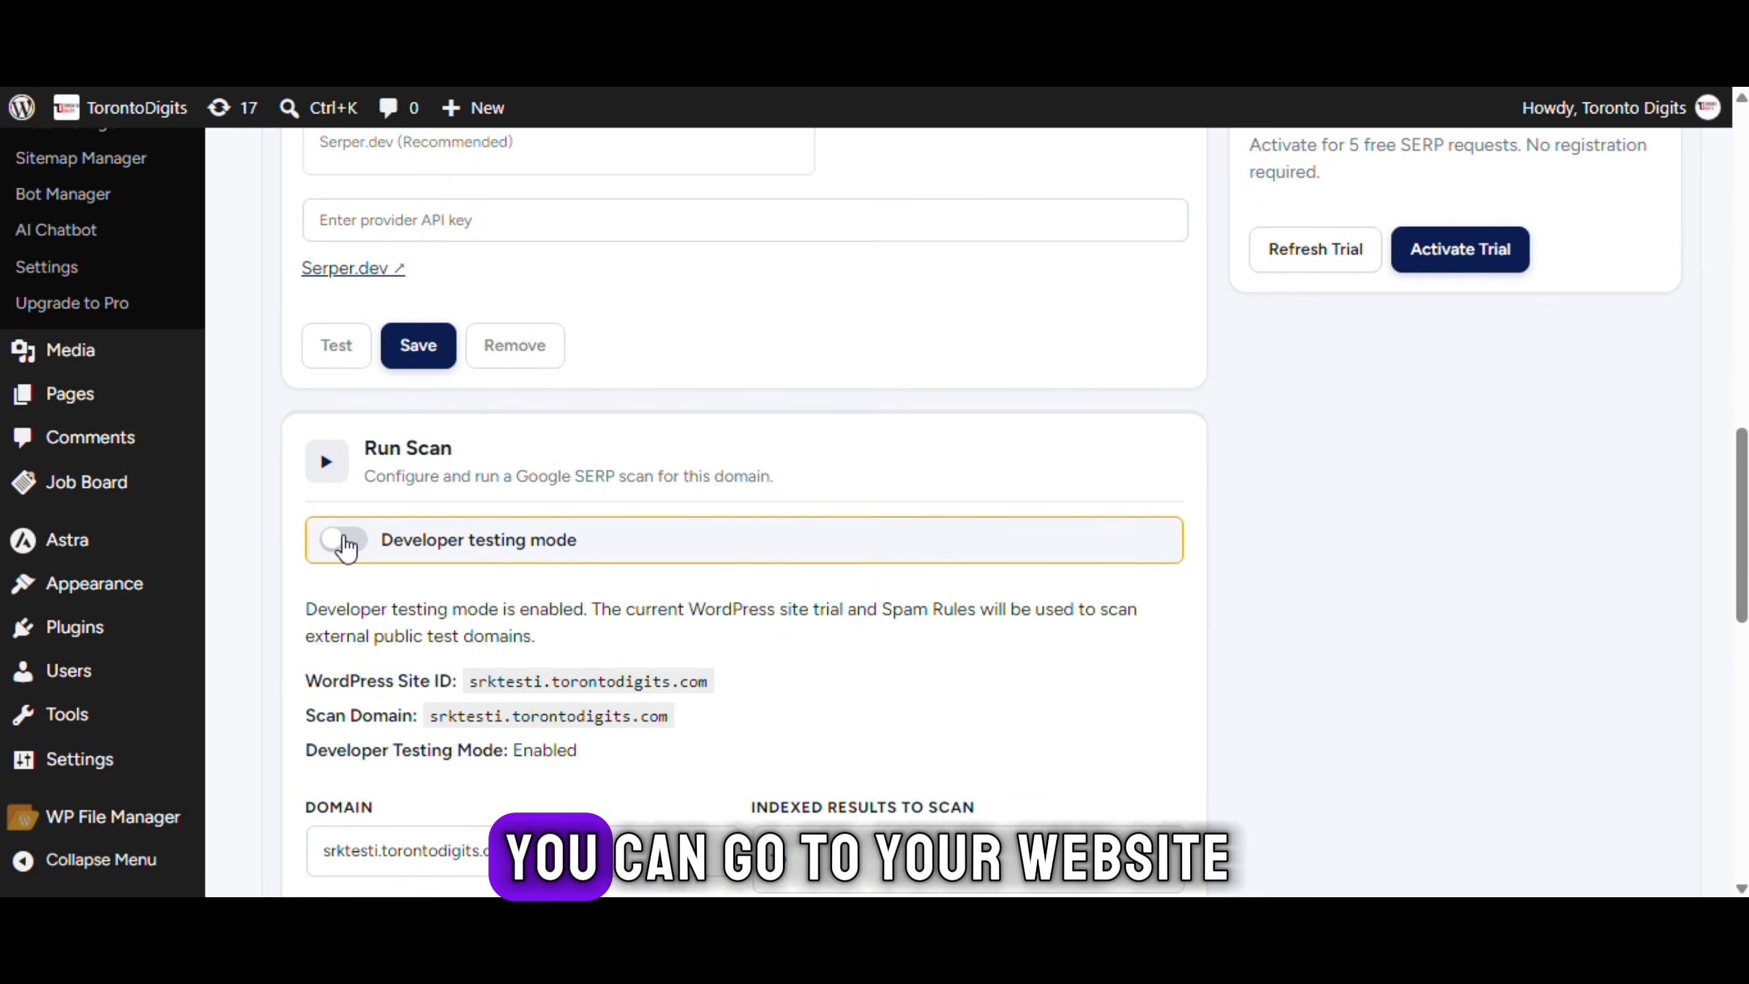
left_click(342, 540)
scroll(633, 414, "down", 3)
Paste ghazwanews.com as the scan domain and set Indexed Results to Scan to 70
left_click(623, 391)
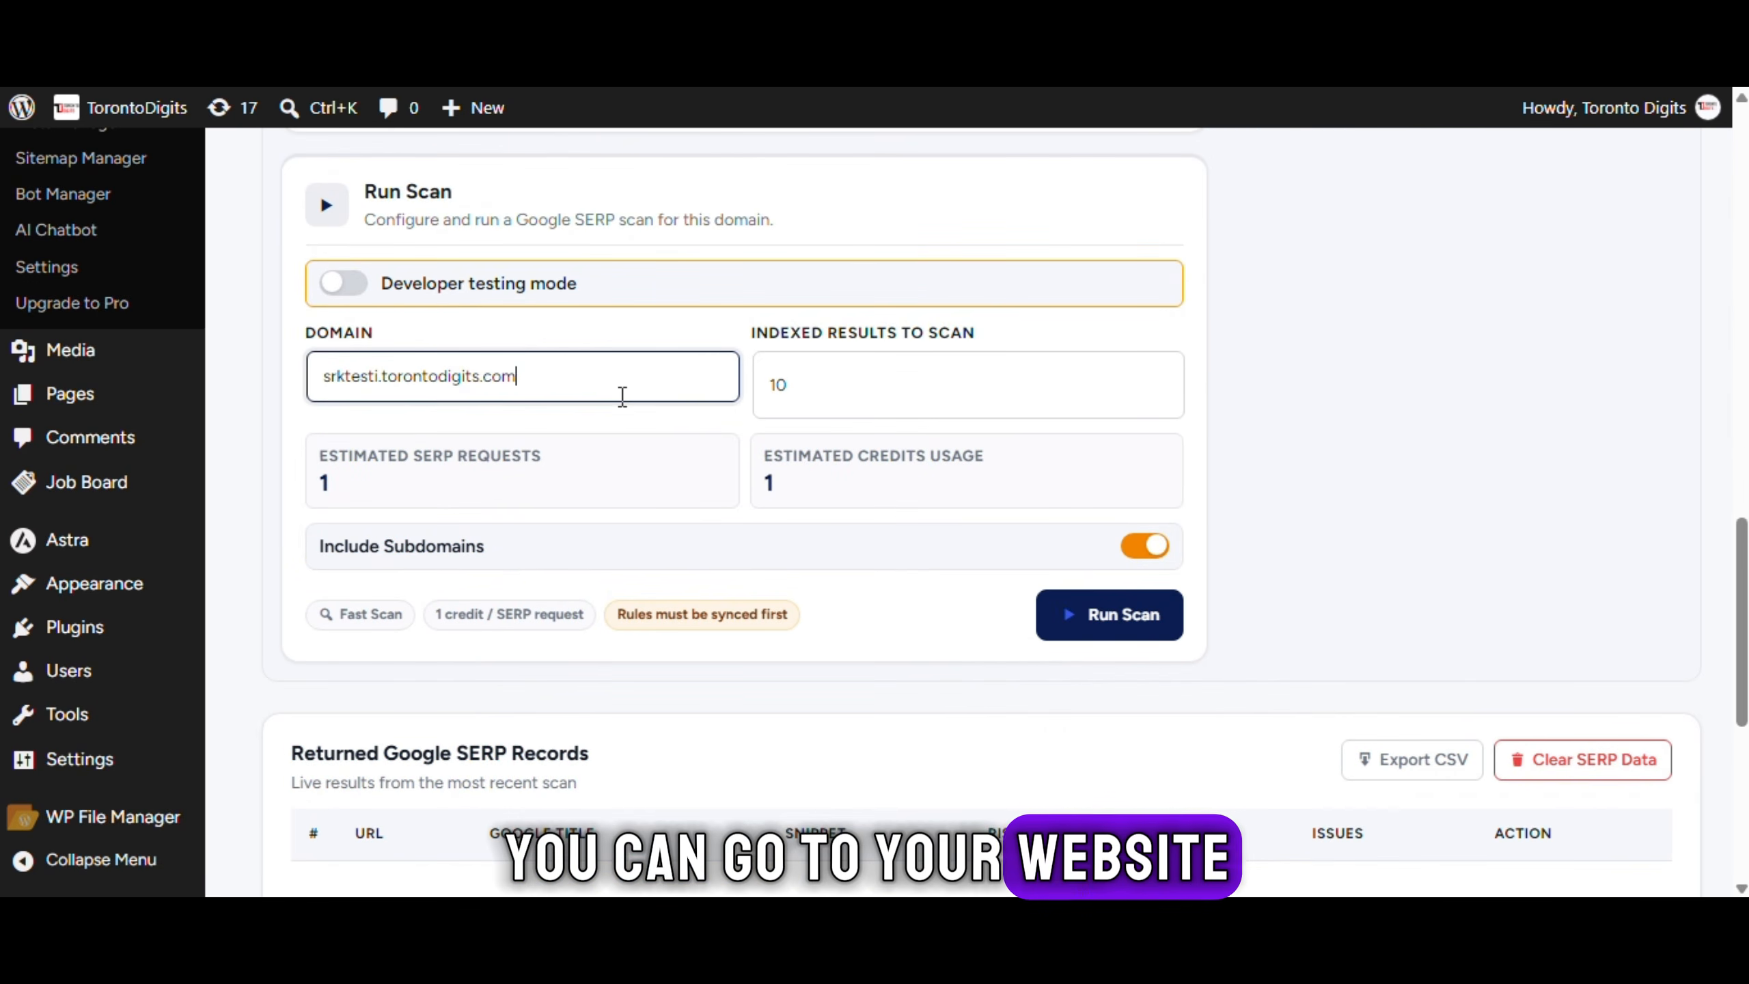
key("ctrl+a")
type("https://ghazwanews.com/")
scroll(689, 421, "down", 2)
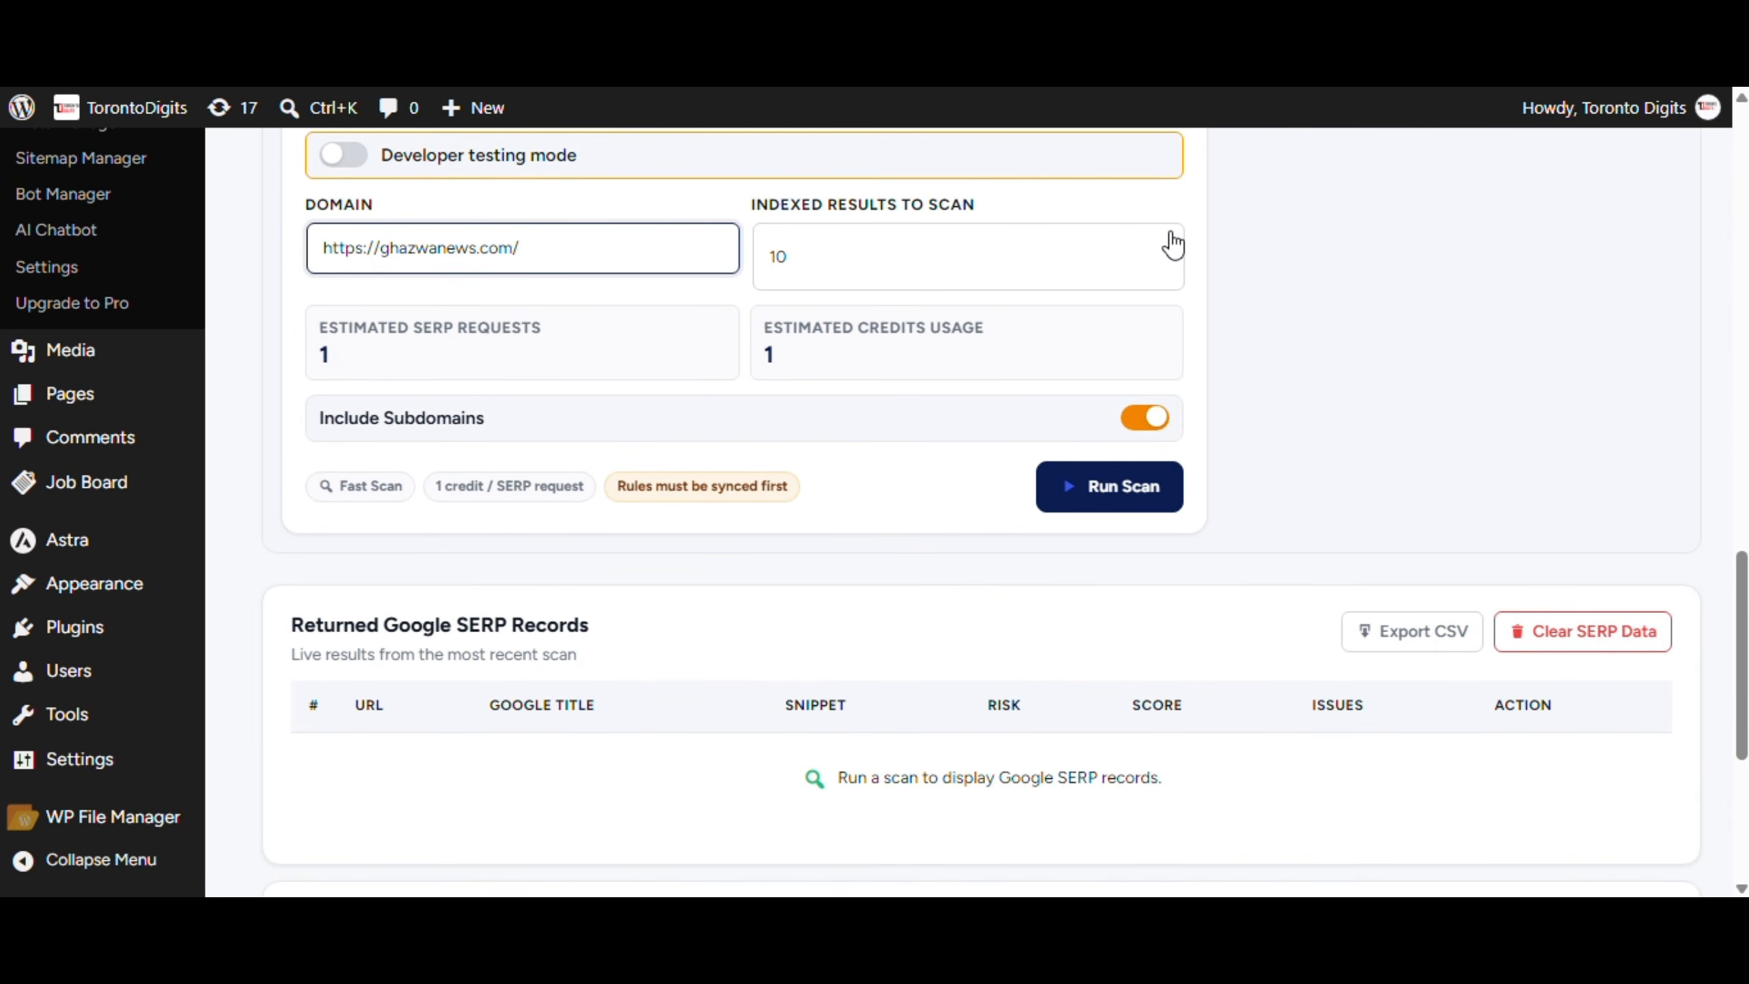
left_click(1170, 251)
left_click(1055, 413)
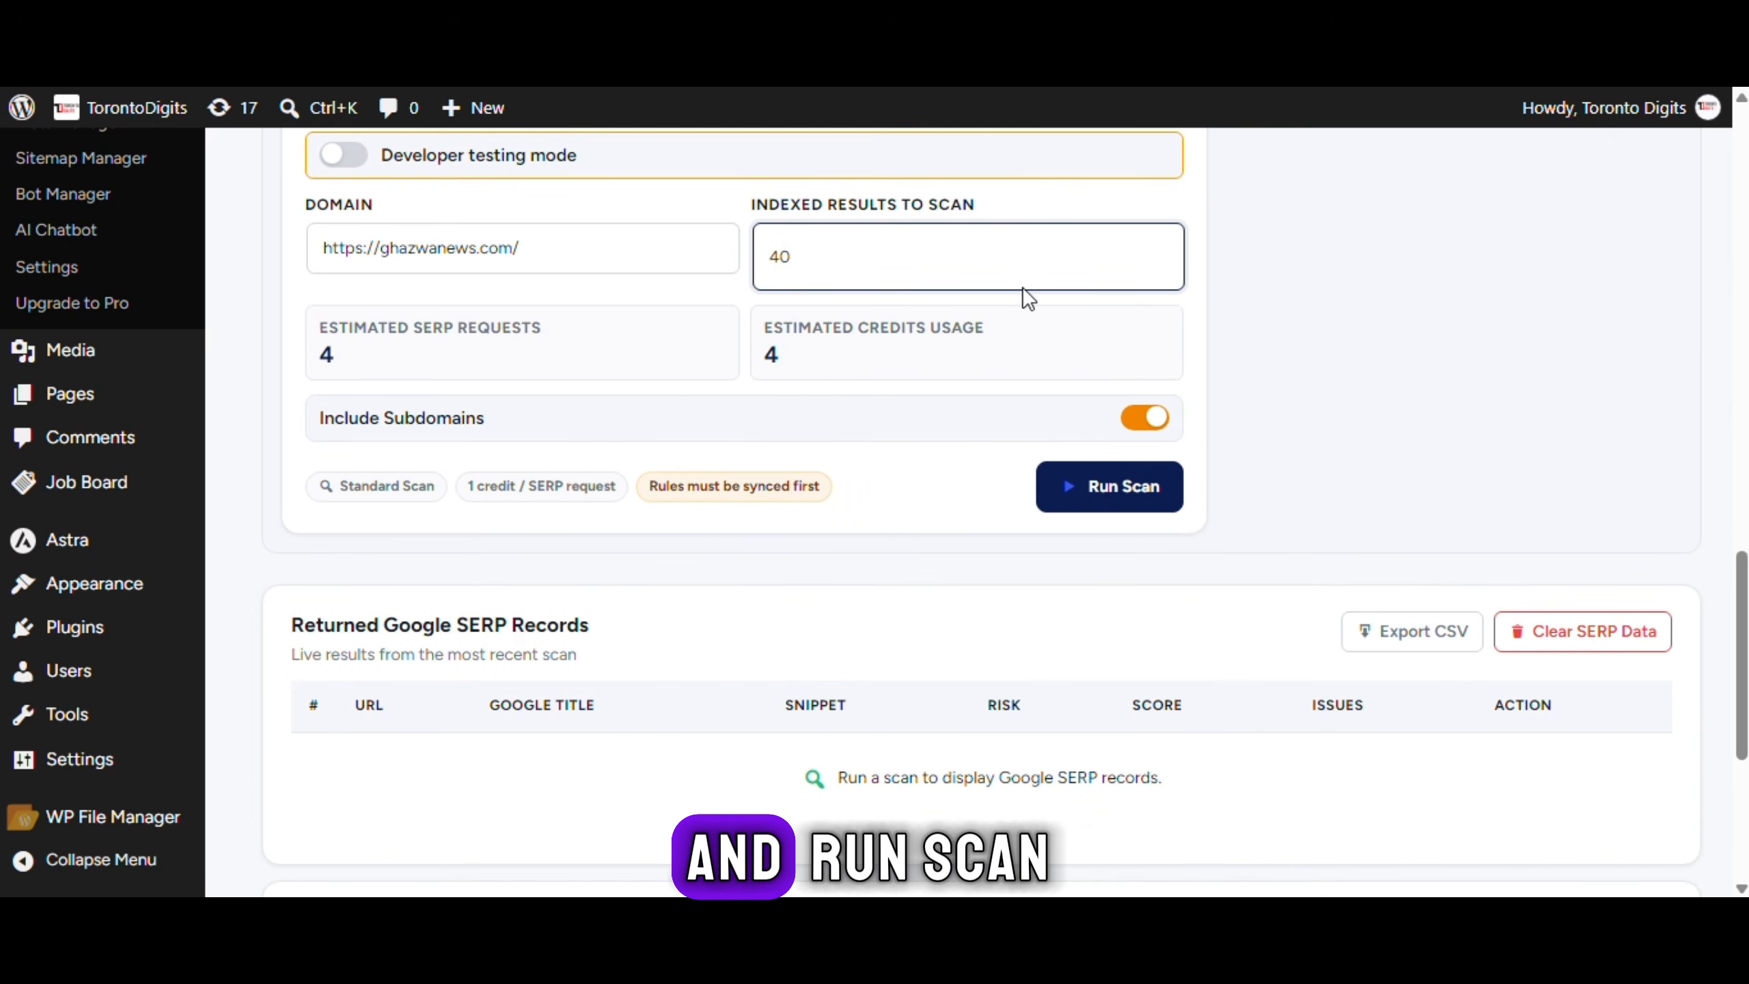
left_click(1167, 264)
left_click(1062, 490)
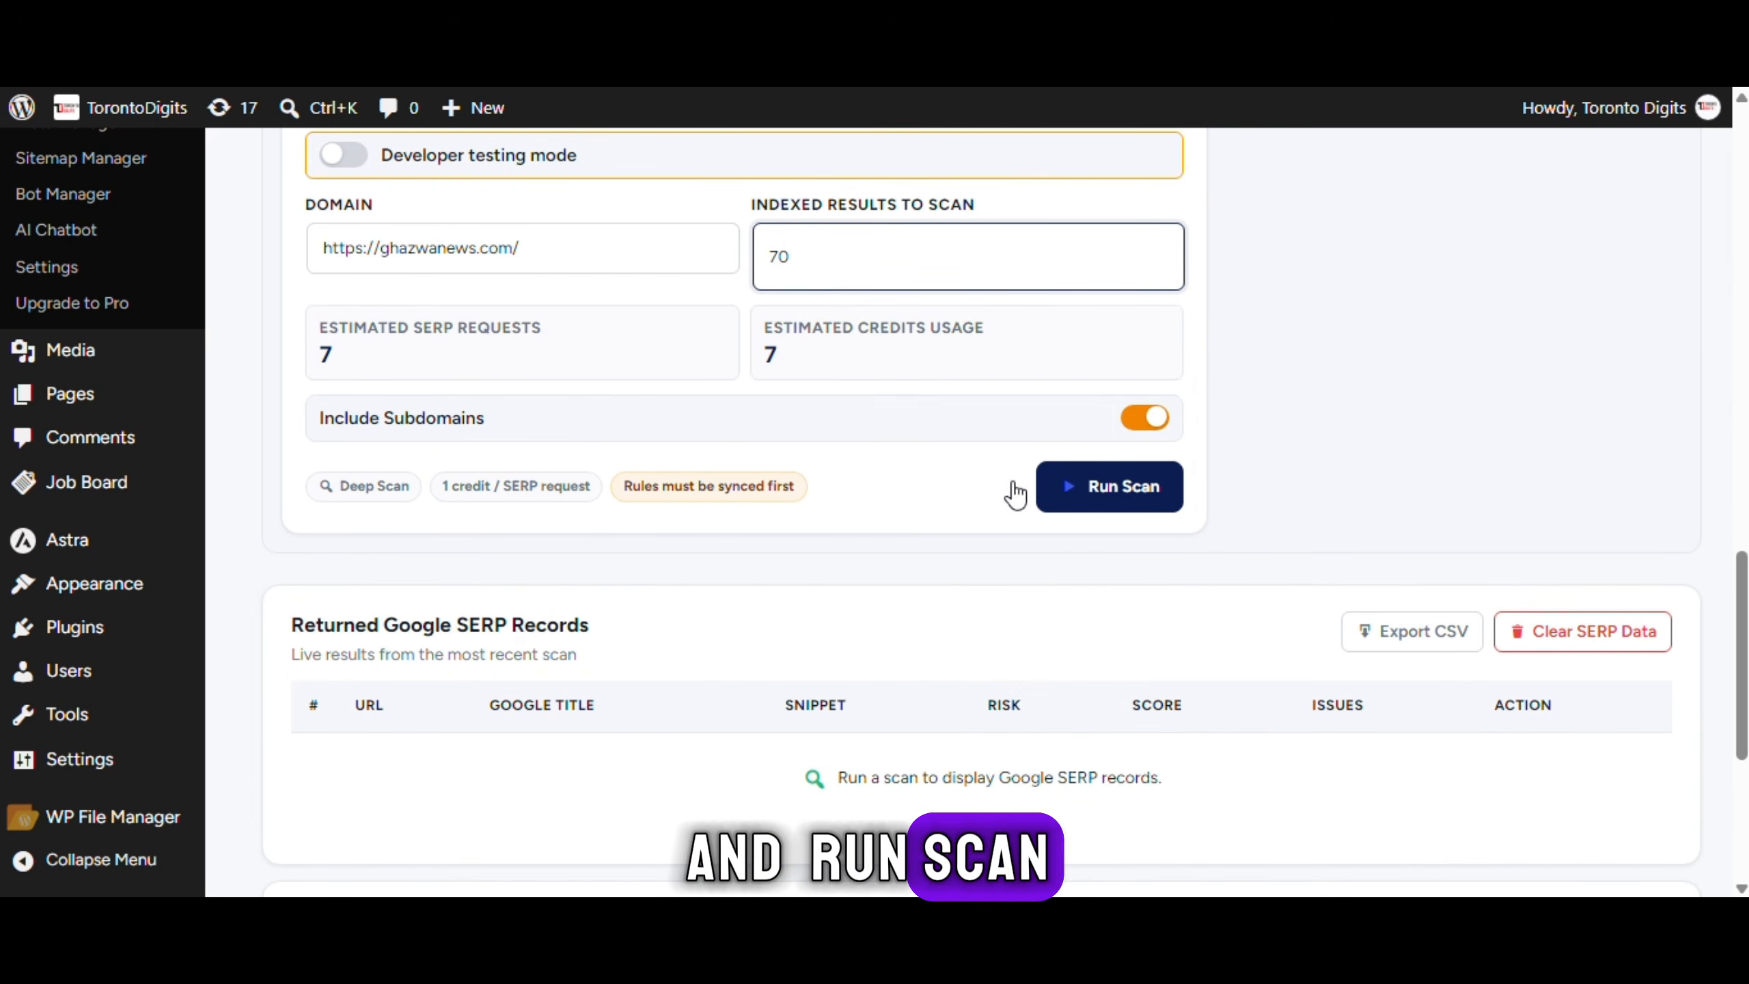
Run the SERP scan and review results: SCN-6, 9 results, 8 clean, 1 suspicious
scroll(651, 403, "down", 1)
left_click(1163, 356)
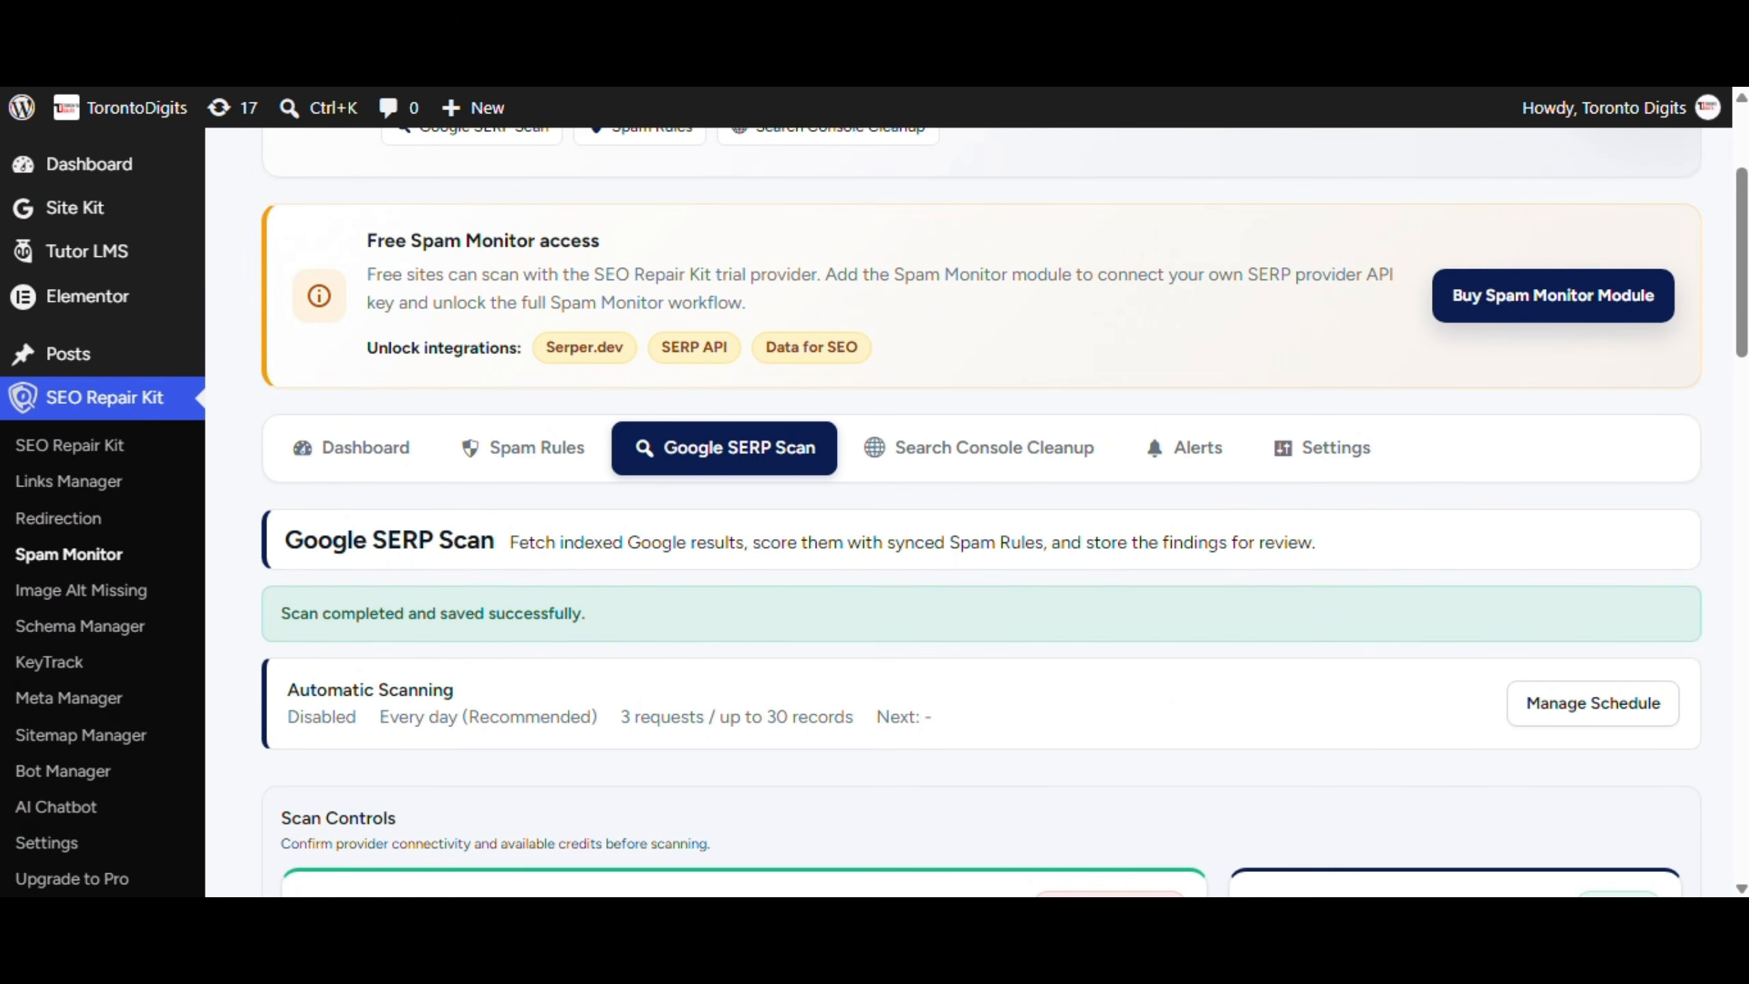
scroll(1044, 566, "down", 15)
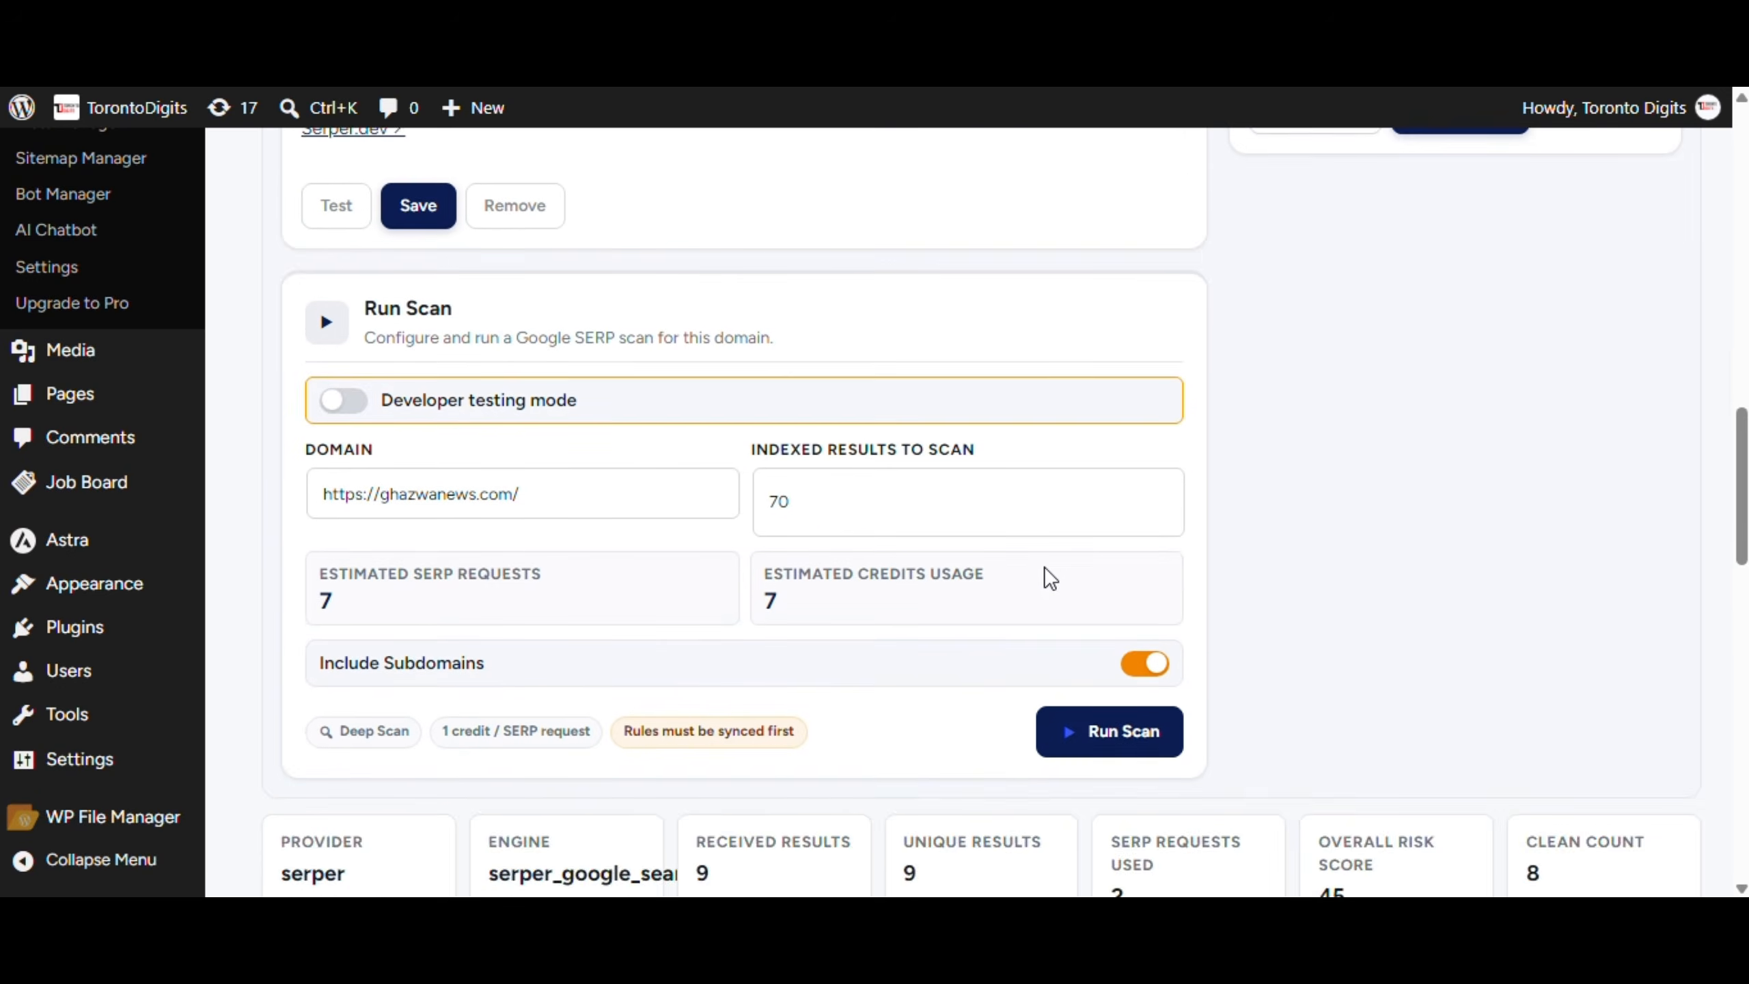
scroll(1044, 566, "down", 5)
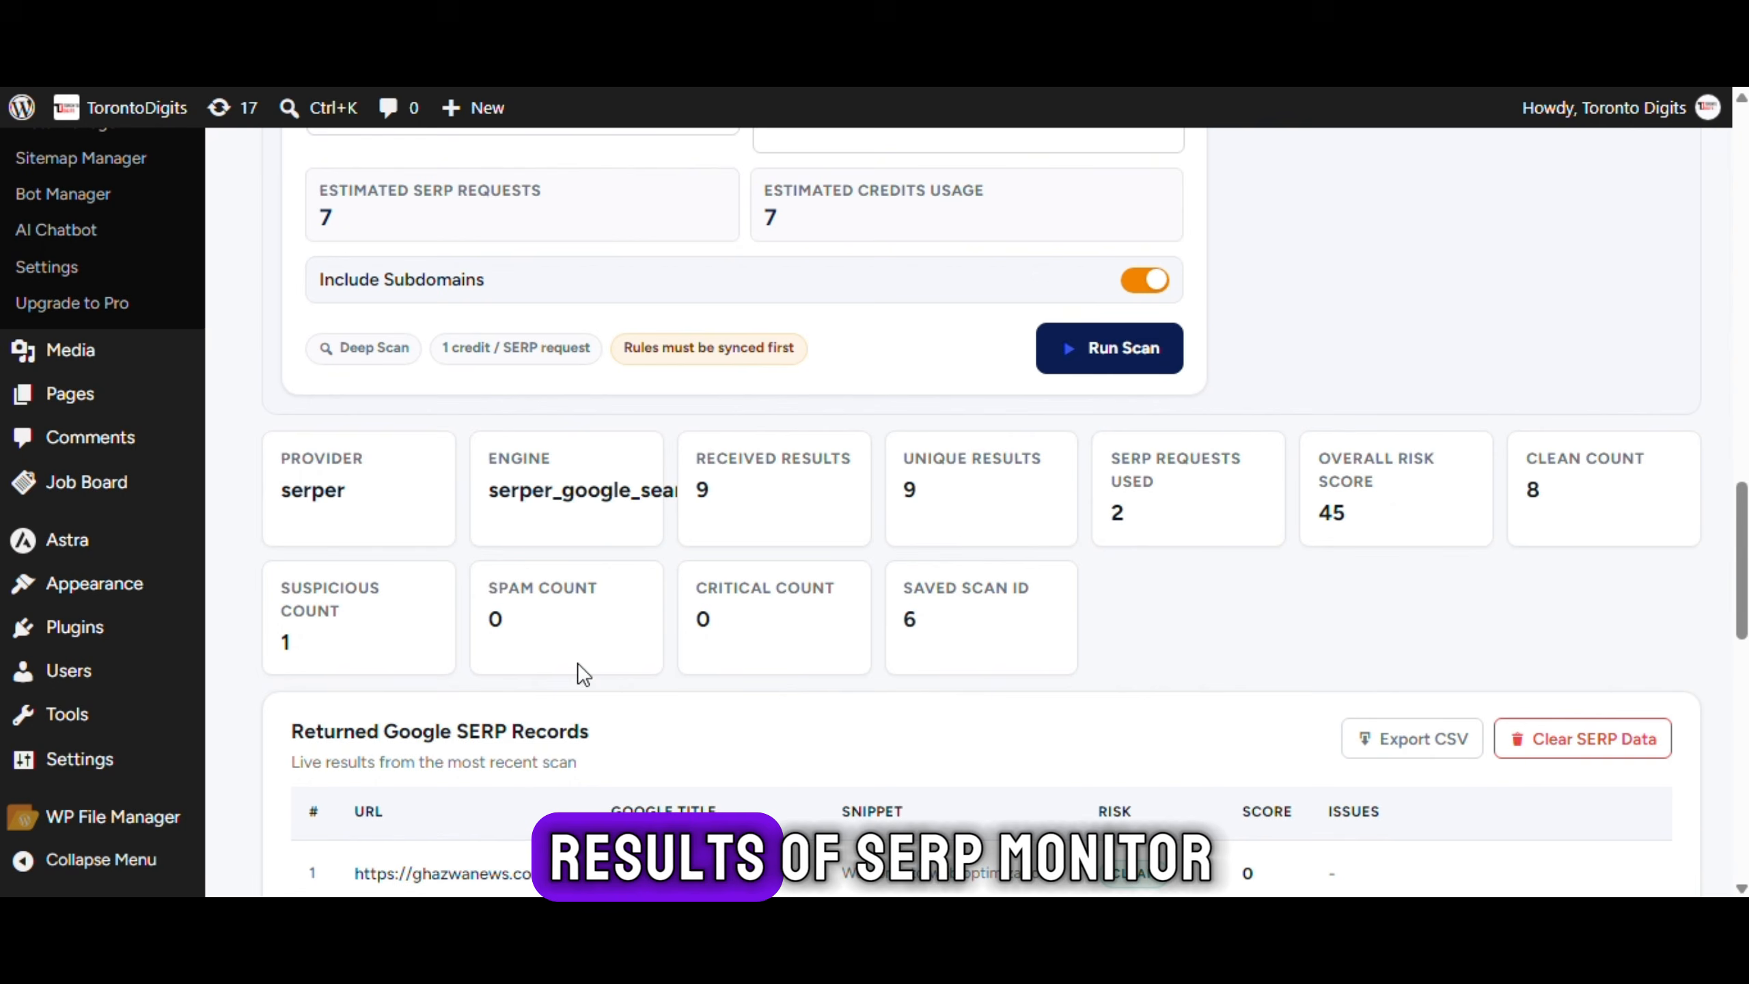
scroll(584, 673, "down", 7)
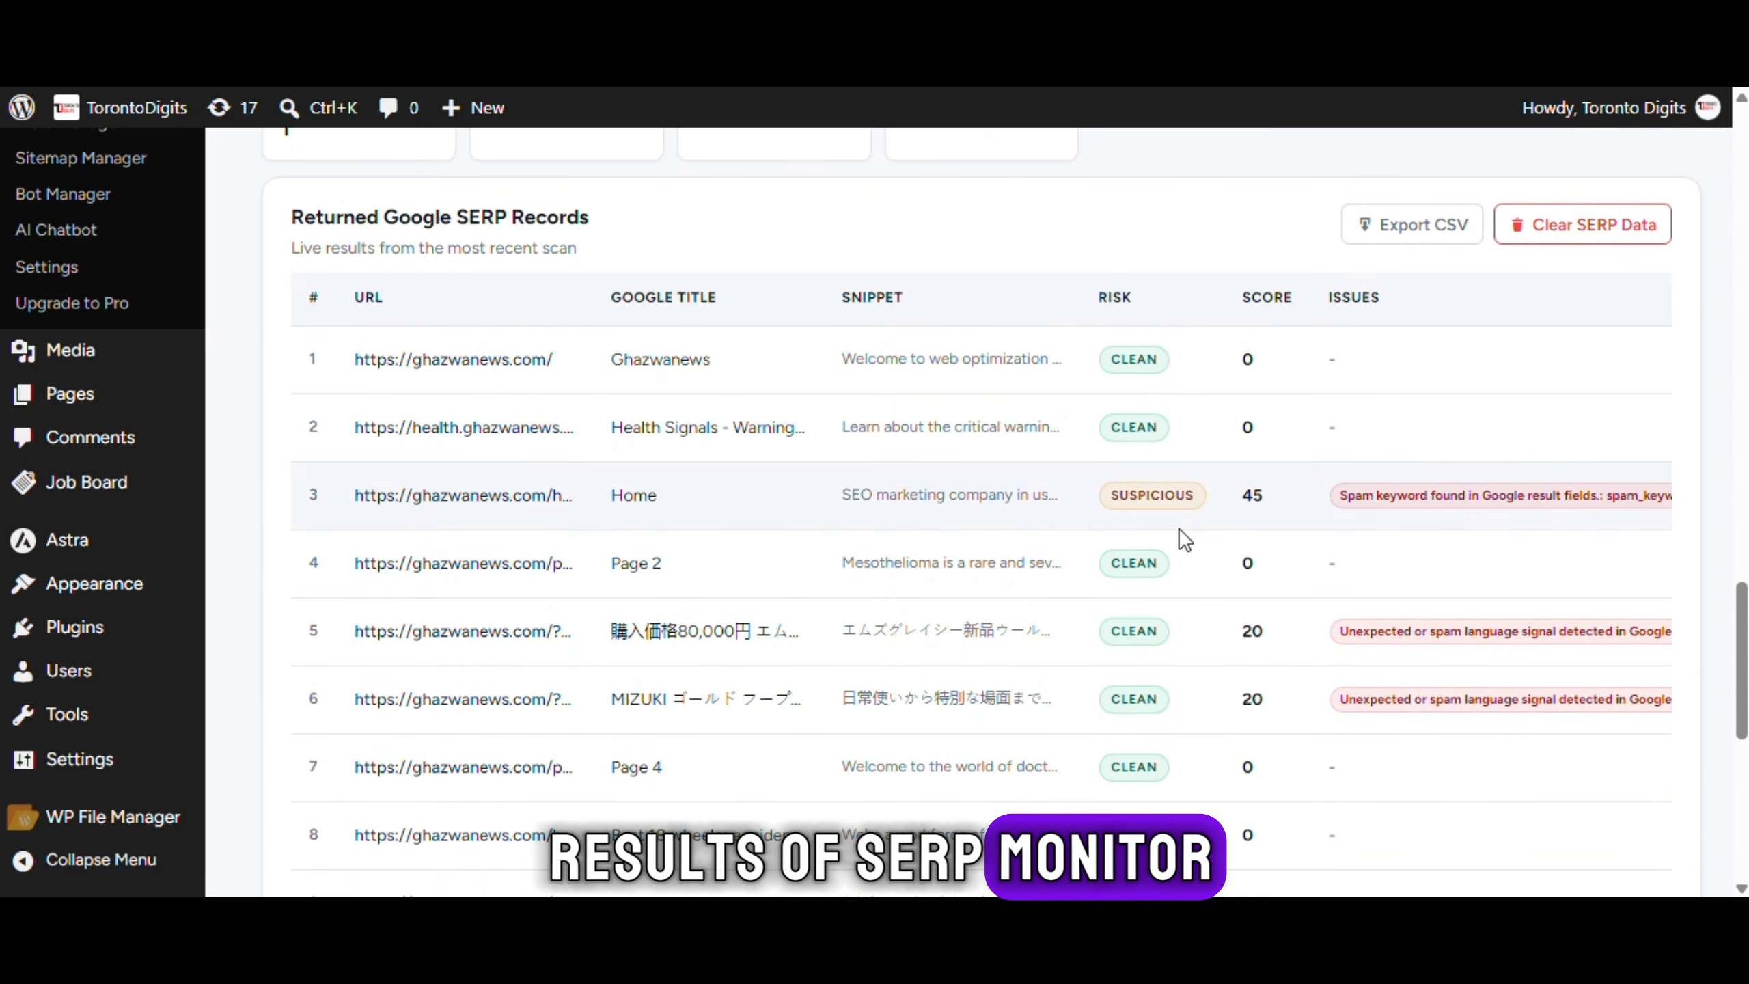
scroll(1183, 540, "down", 4)
scroll(733, 496, "down", 6)
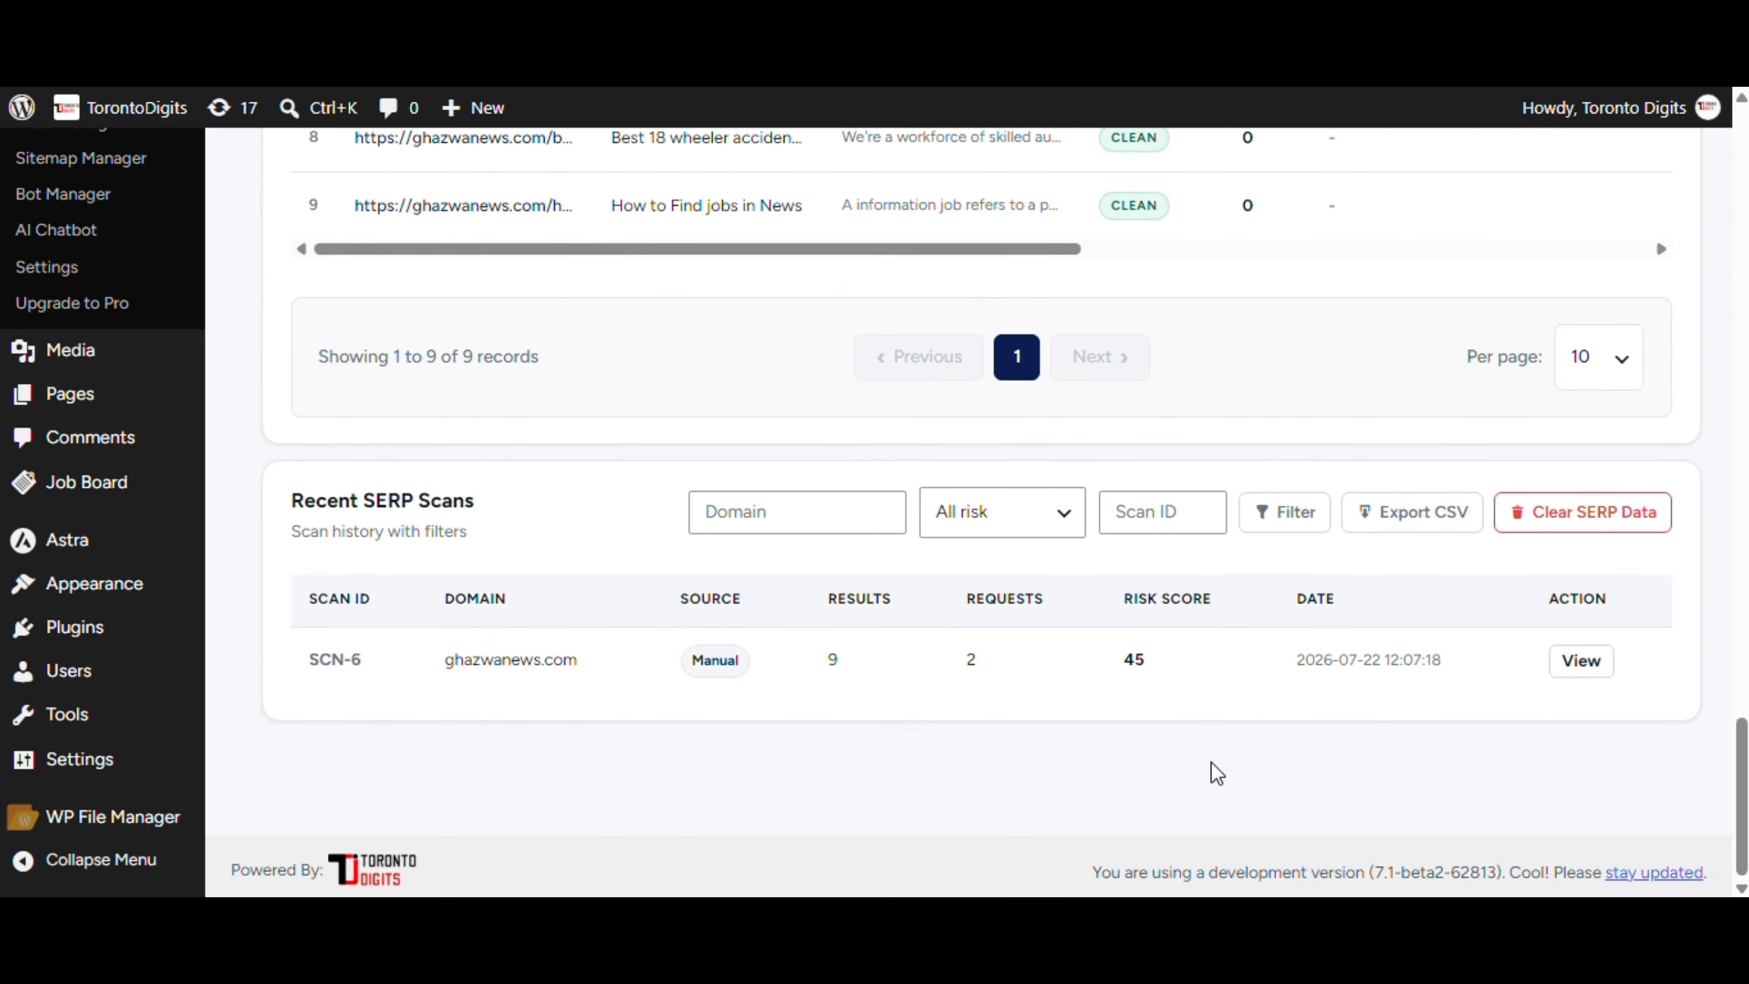
scroll(1205, 744, "up", 20)
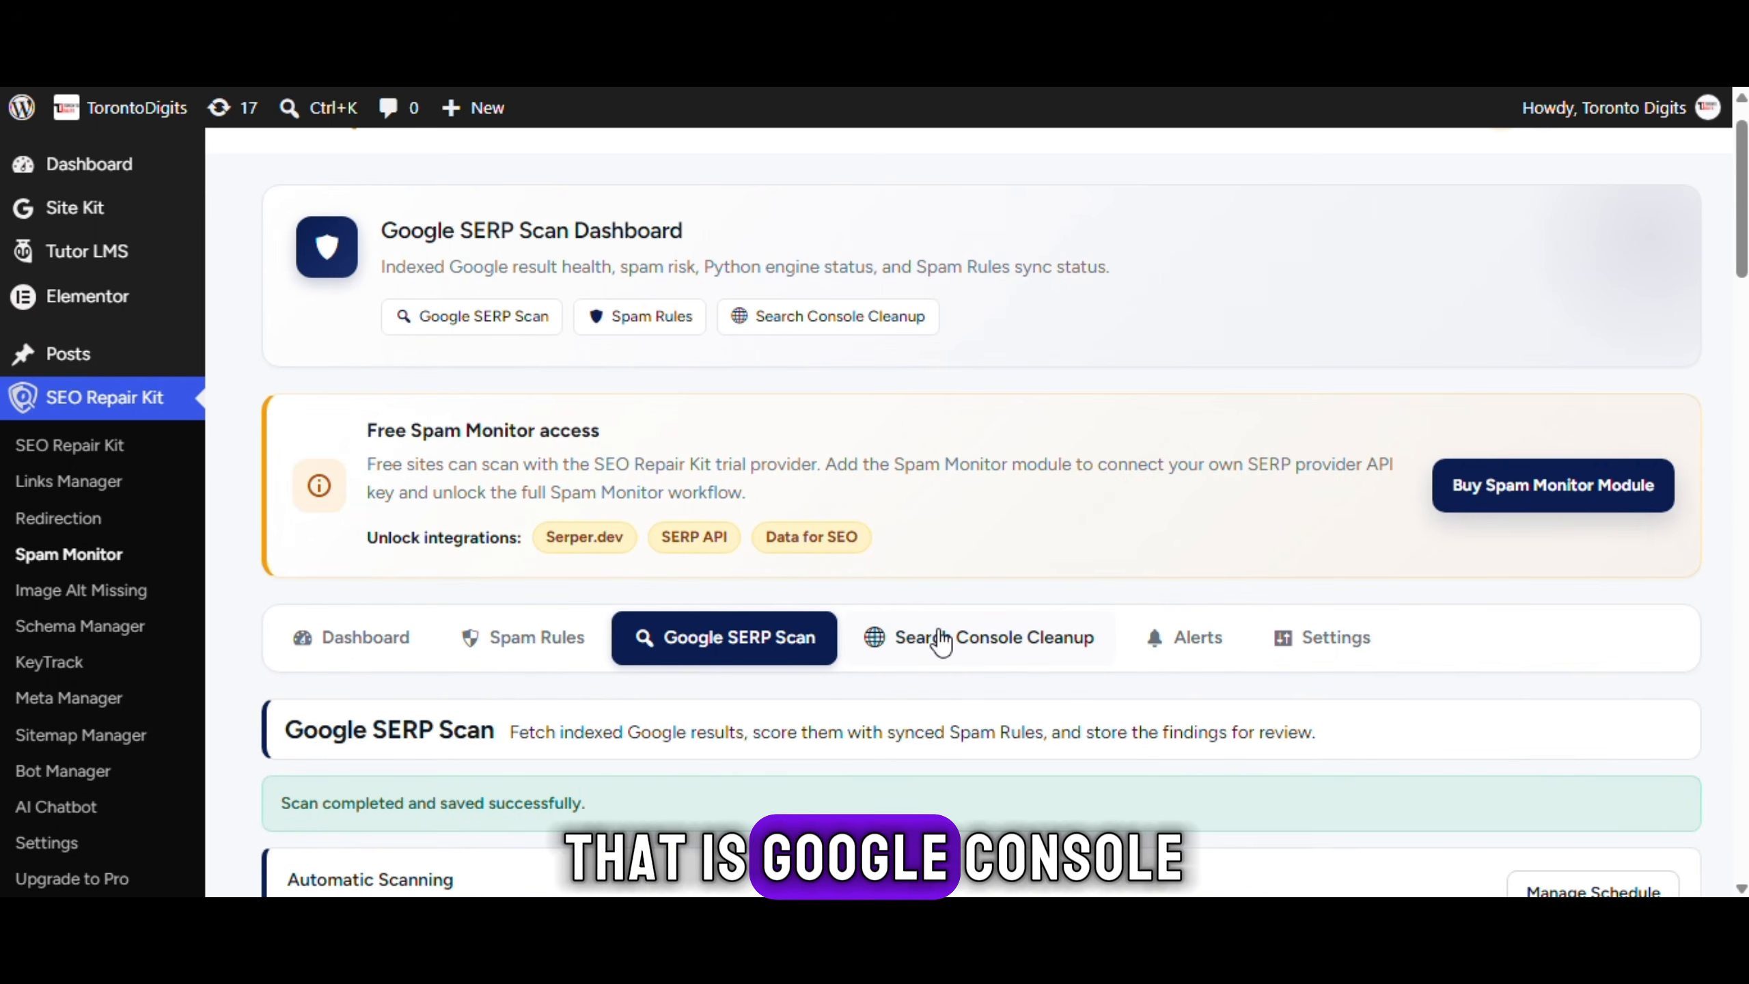
Review the Search Console Cleanup tools
left_click(942, 642)
scroll(1017, 553, "down", 11)
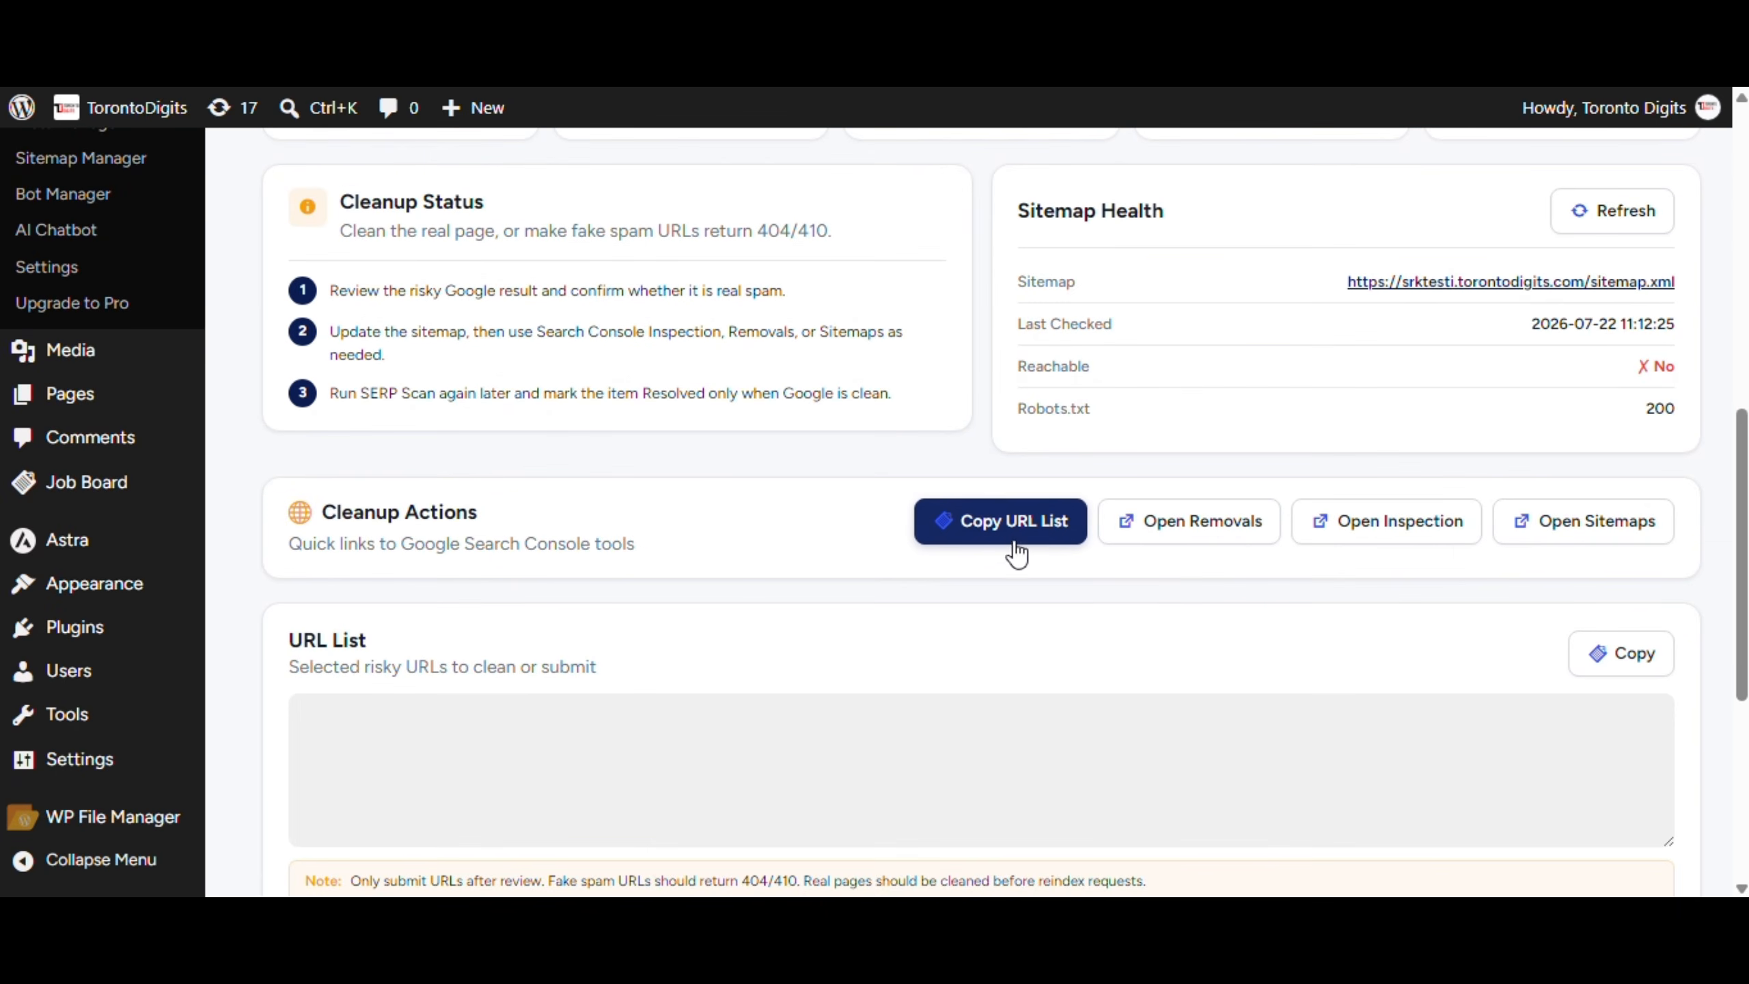
scroll(1327, 672, "down", 6)
scroll(1330, 661, "up", 8)
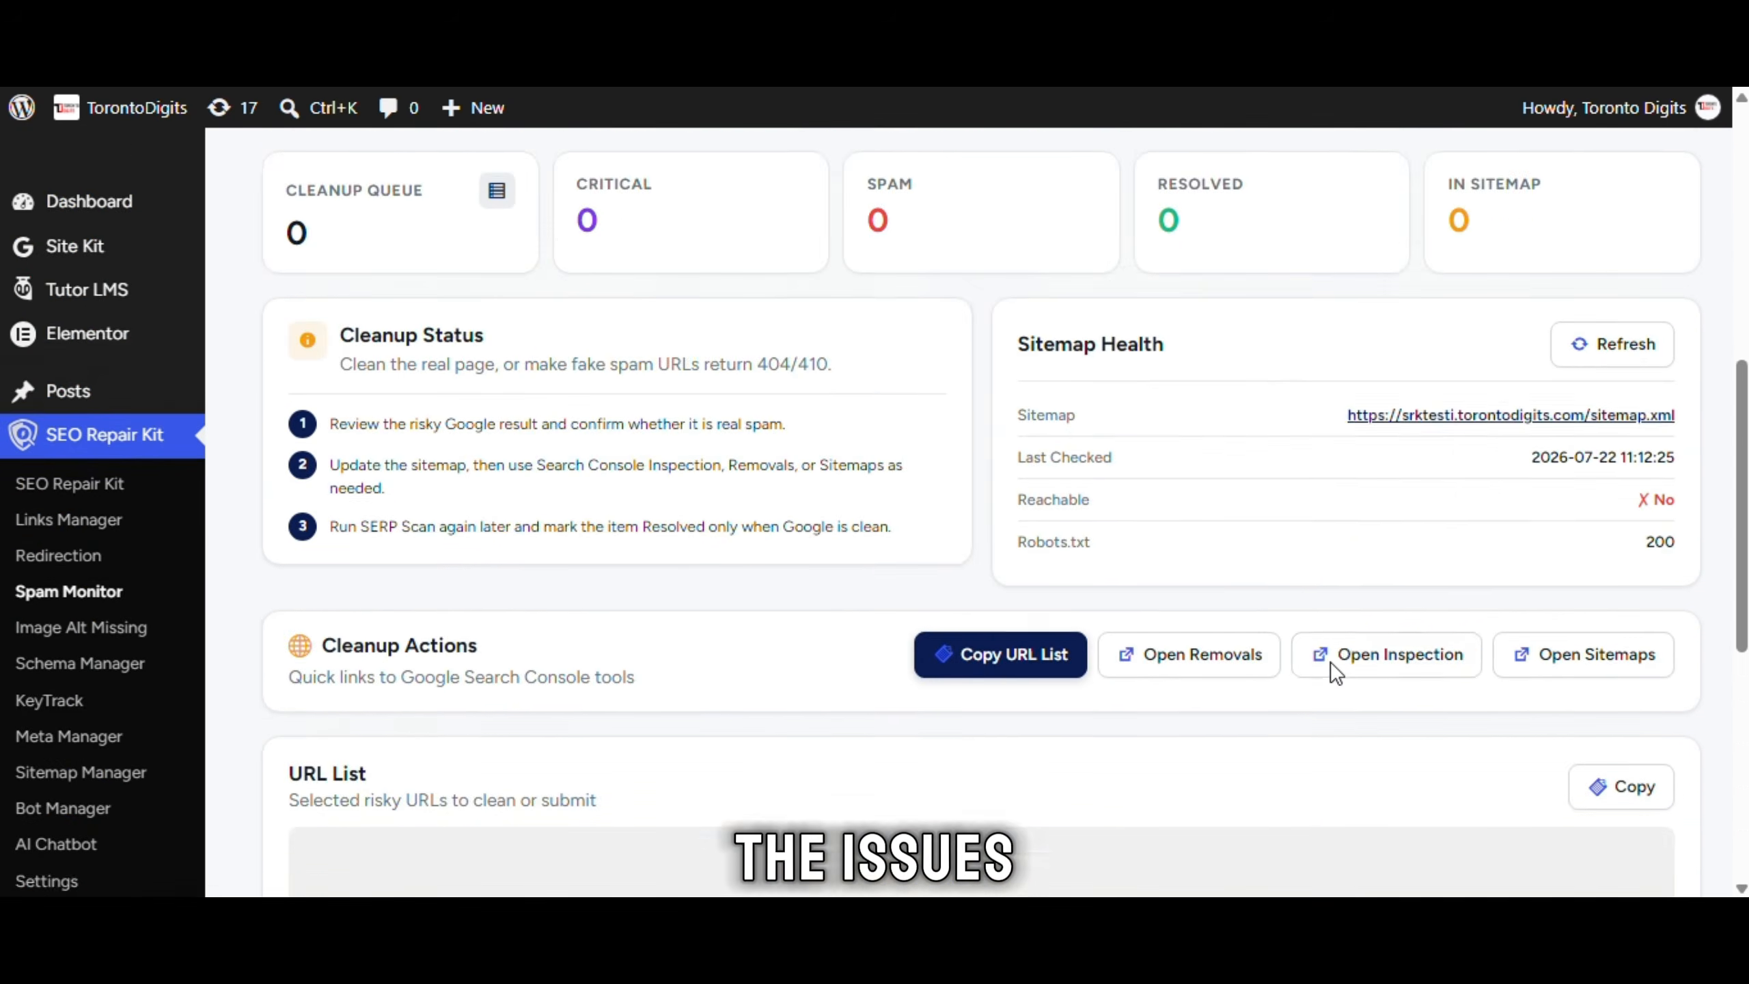
scroll(1331, 661, "up", 10)
Look through the Google SERP email Alert Settings, then open the Settings tab
left_click(1190, 688)
scroll(477, 440, "down", 7)
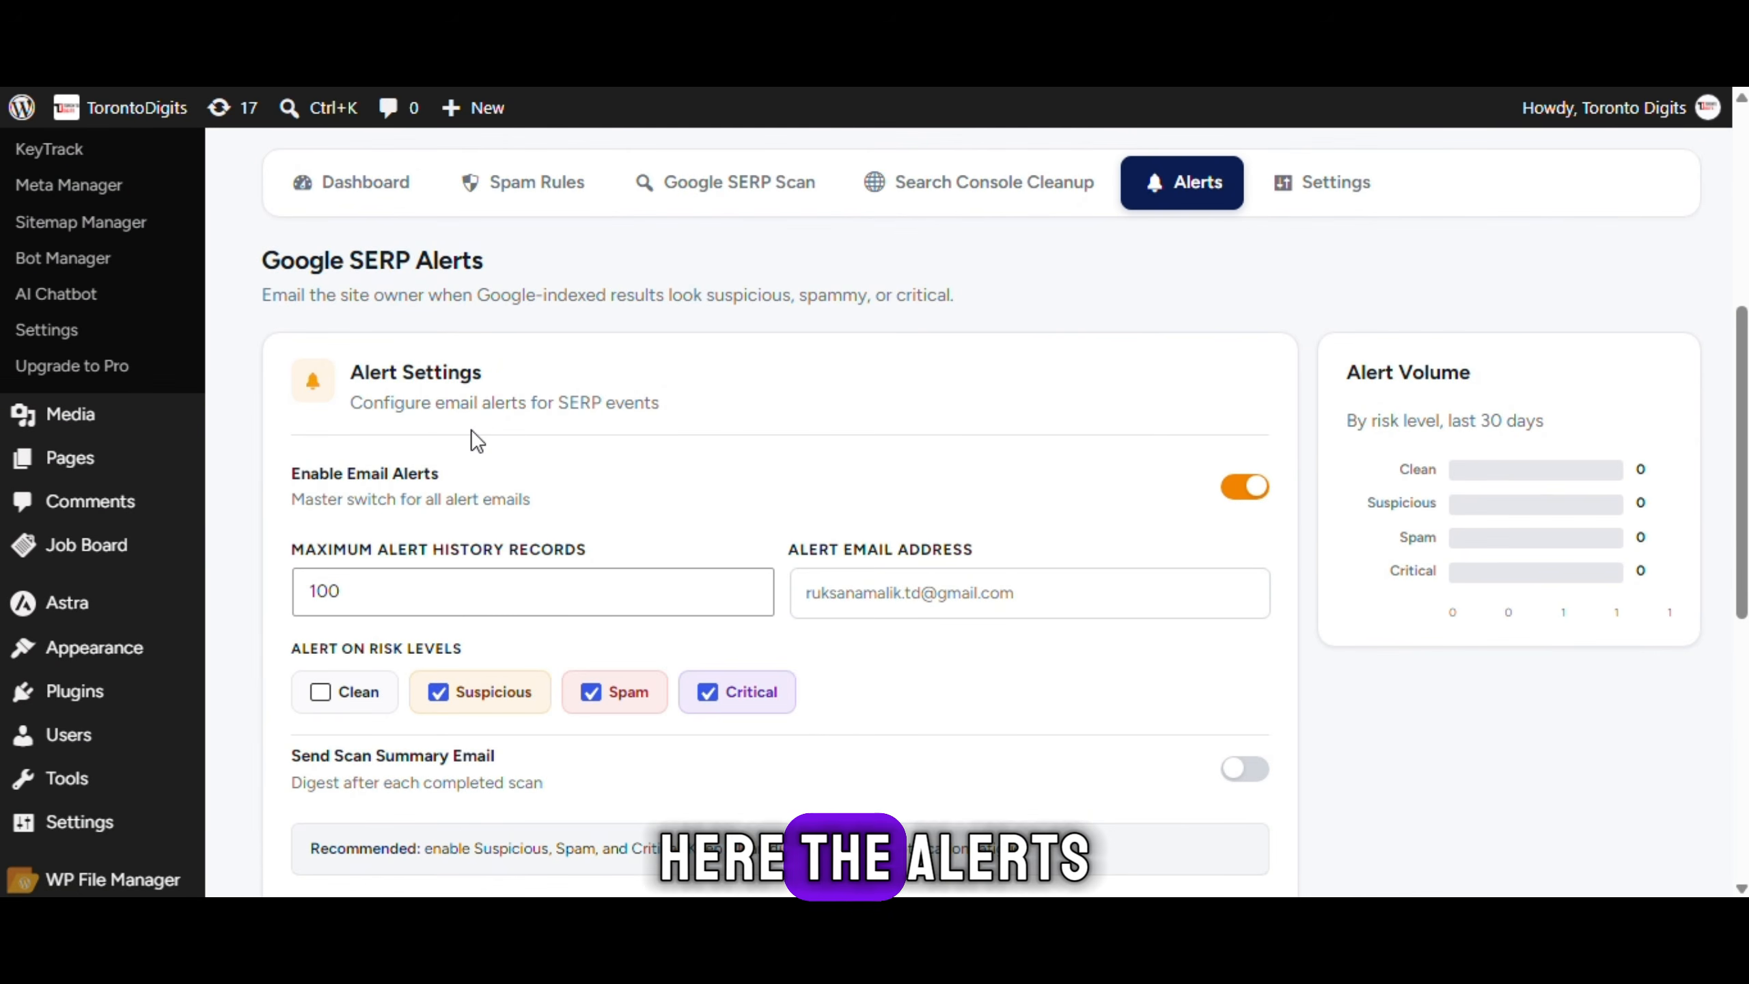
scroll(818, 432, "down", 2)
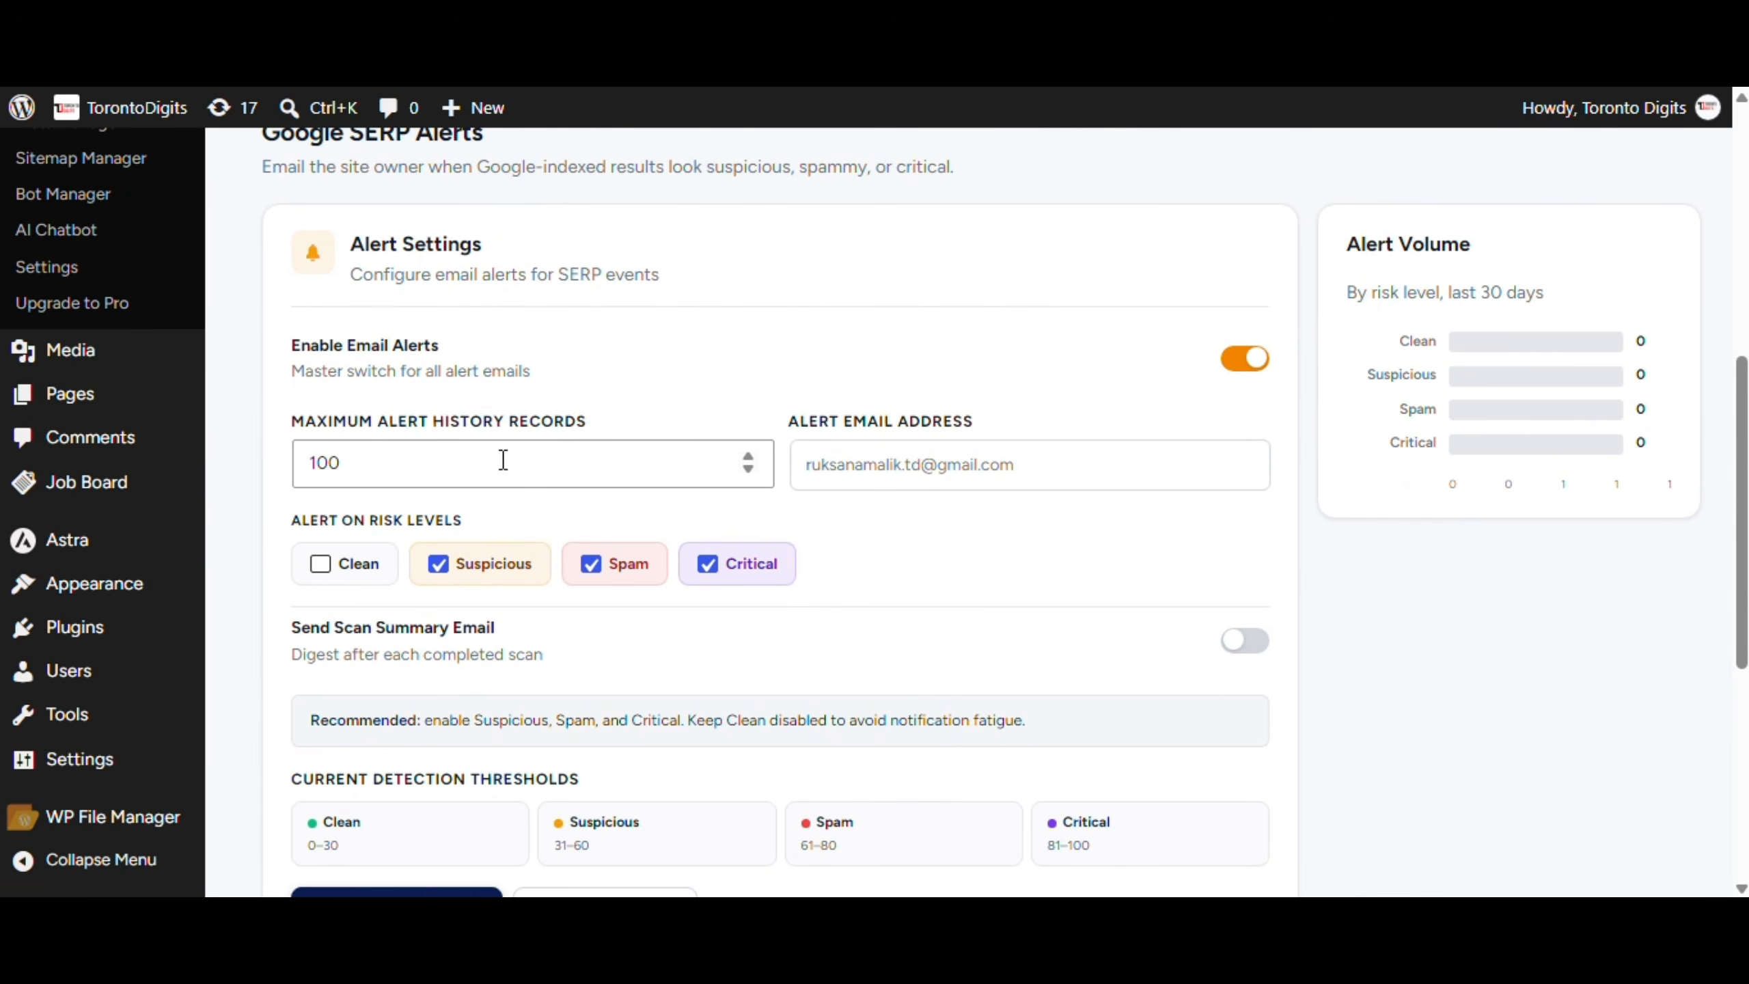
left_click_drag(310, 434, 293, 430)
left_click(778, 394)
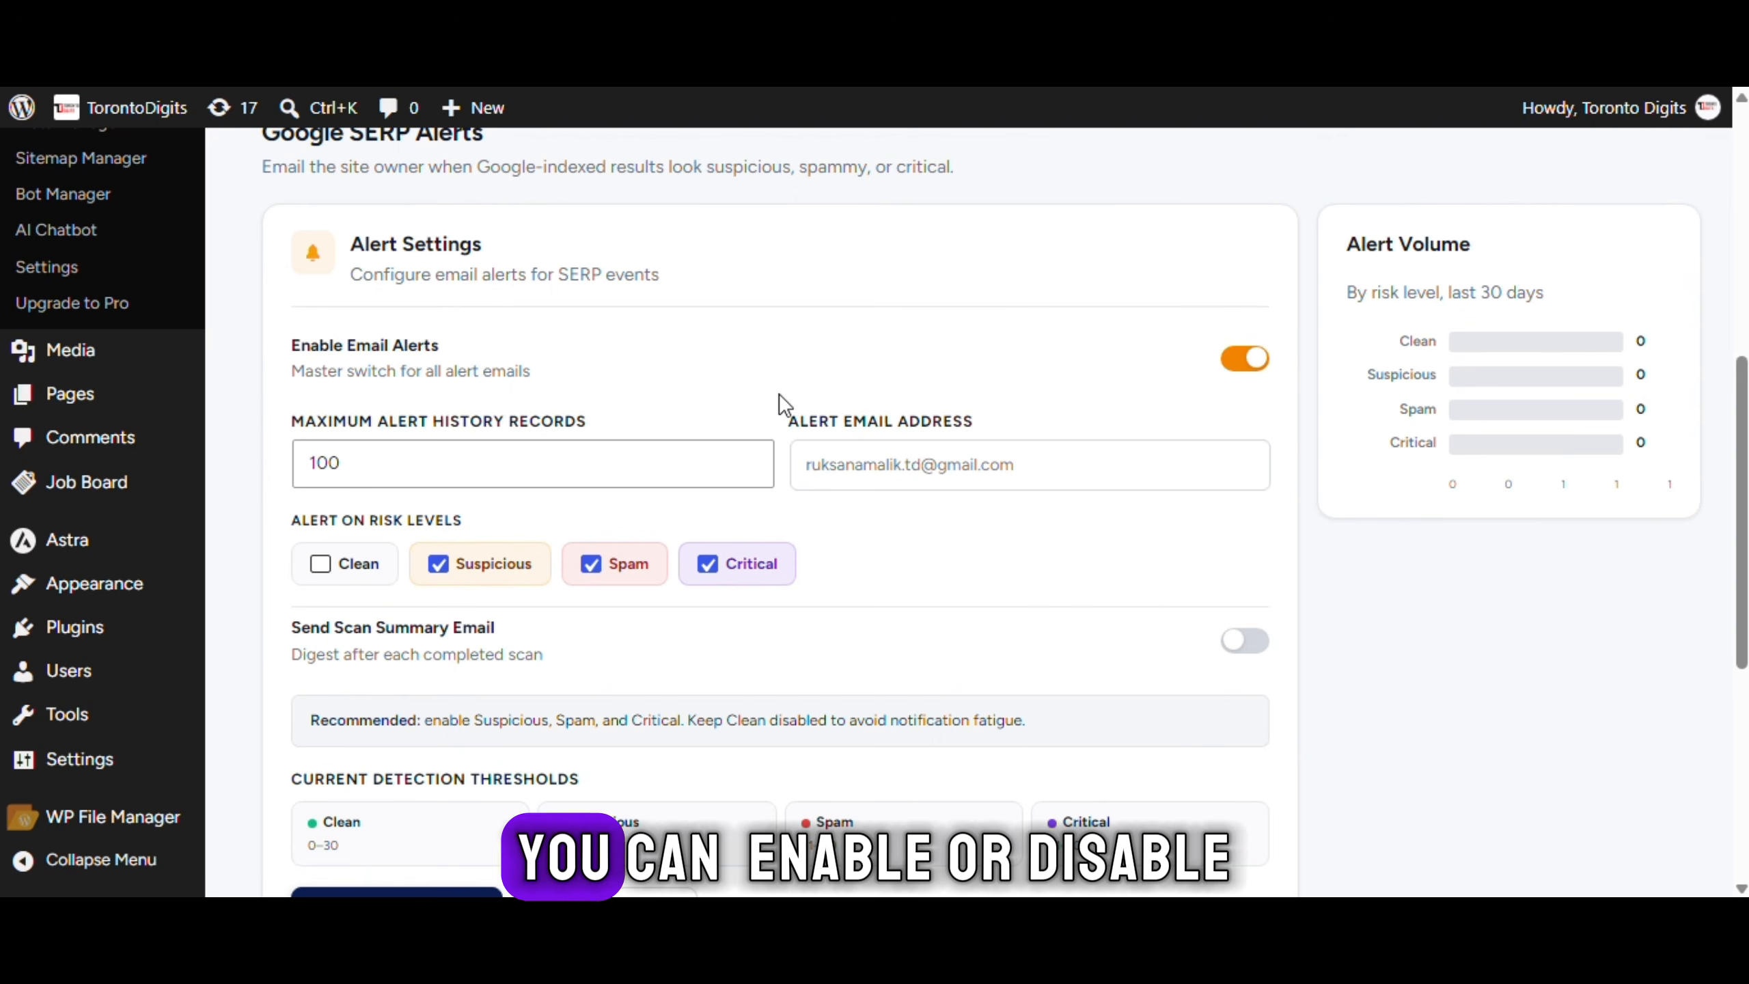
left_click(1246, 357)
scroll(1258, 376, "down", 4)
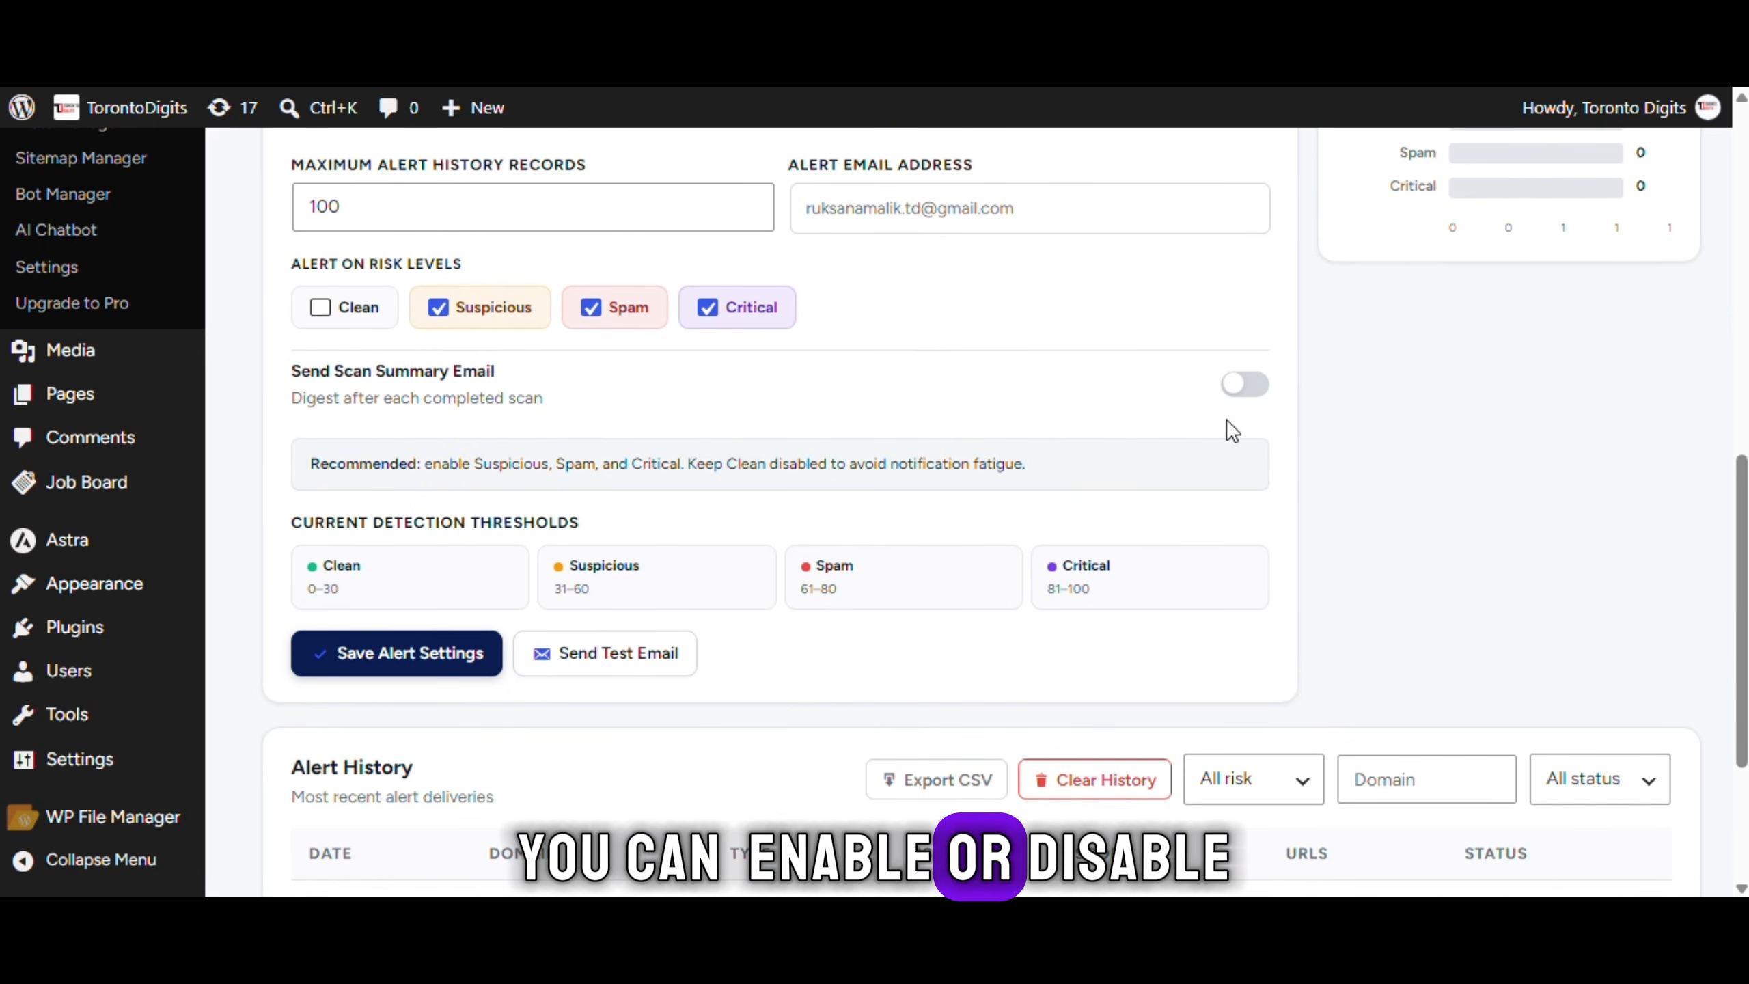
scroll(1231, 431, "down", 2)
scroll(845, 665, "down", 2)
scroll(1287, 580, "up", 9)
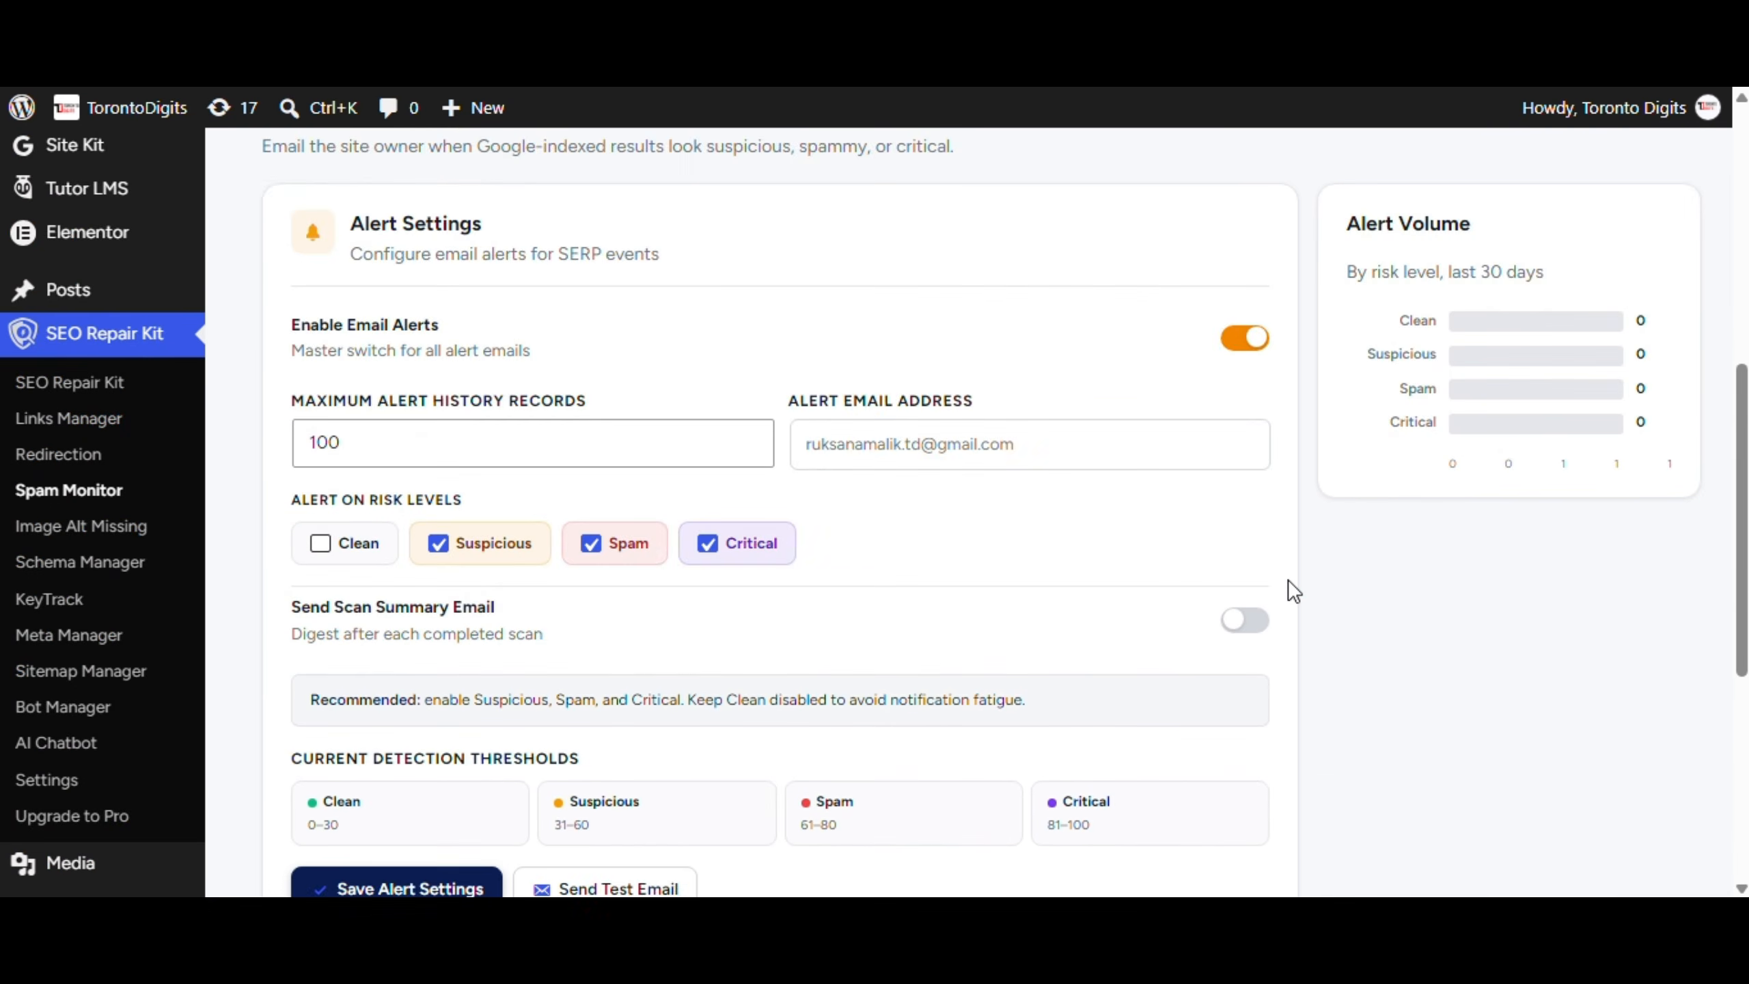
left_click(1329, 697)
Inspect the Scan Depth choices under Scheduled Spam Monitoring, leaving them unchanged
scroll(359, 324, "down", 8)
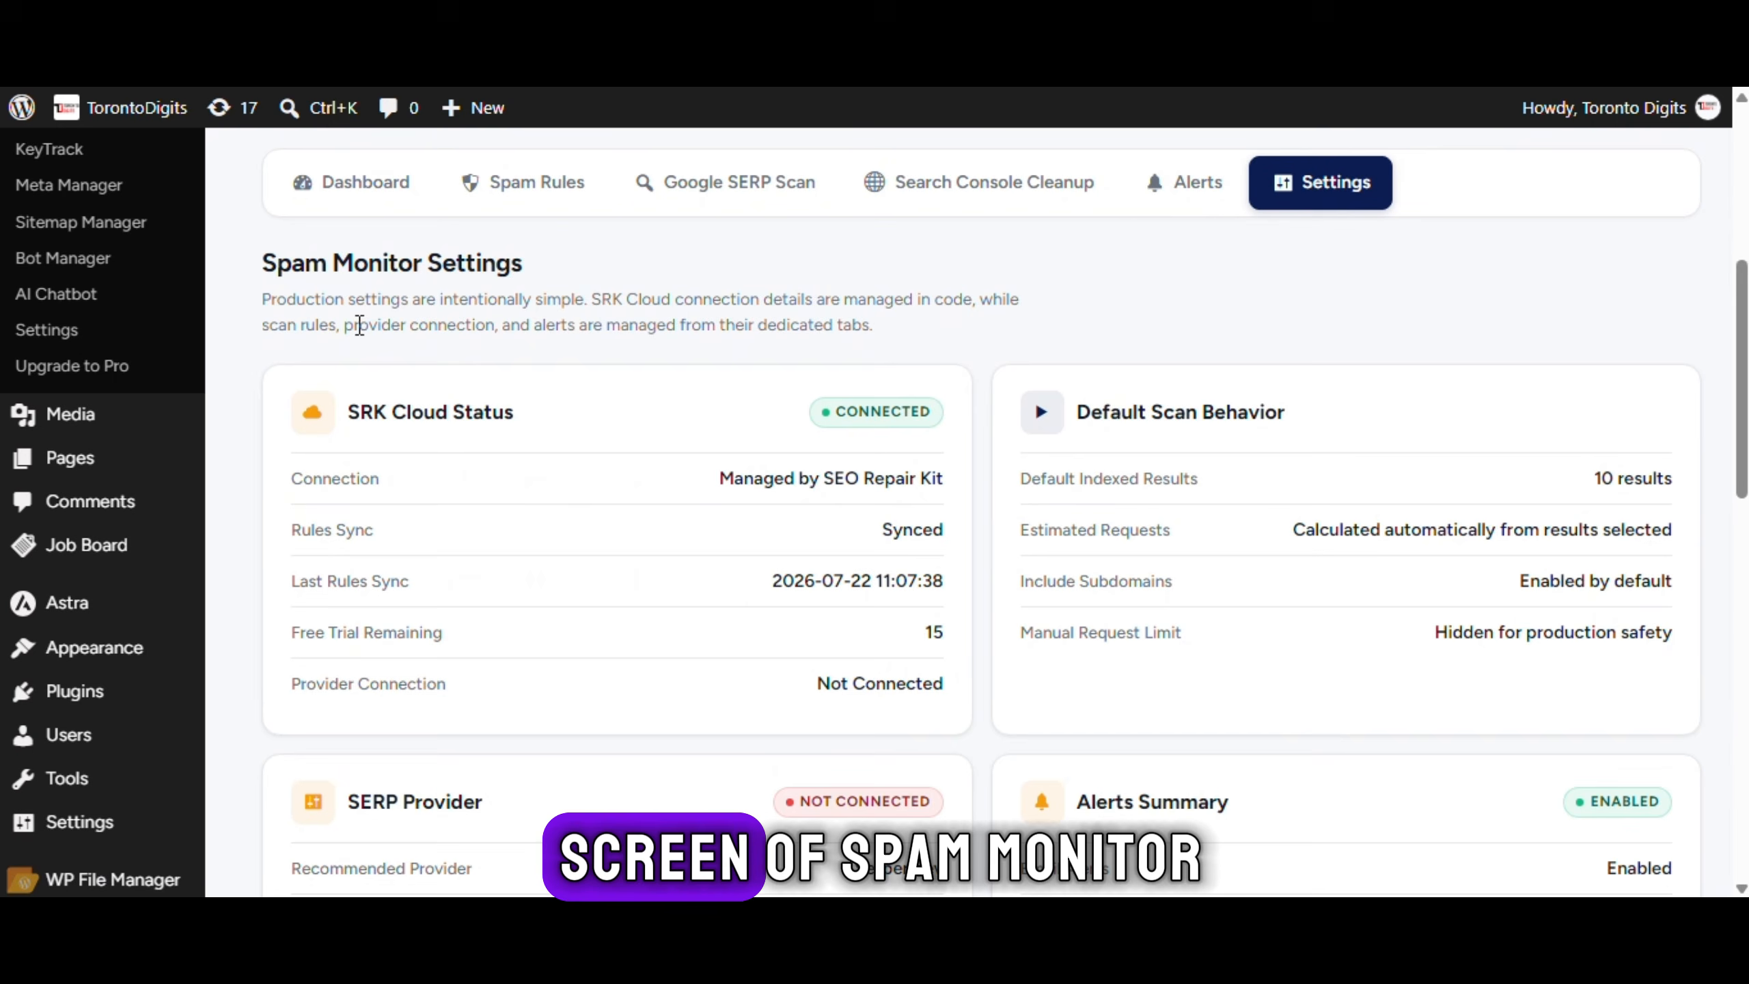
scroll(921, 328, "down", 12)
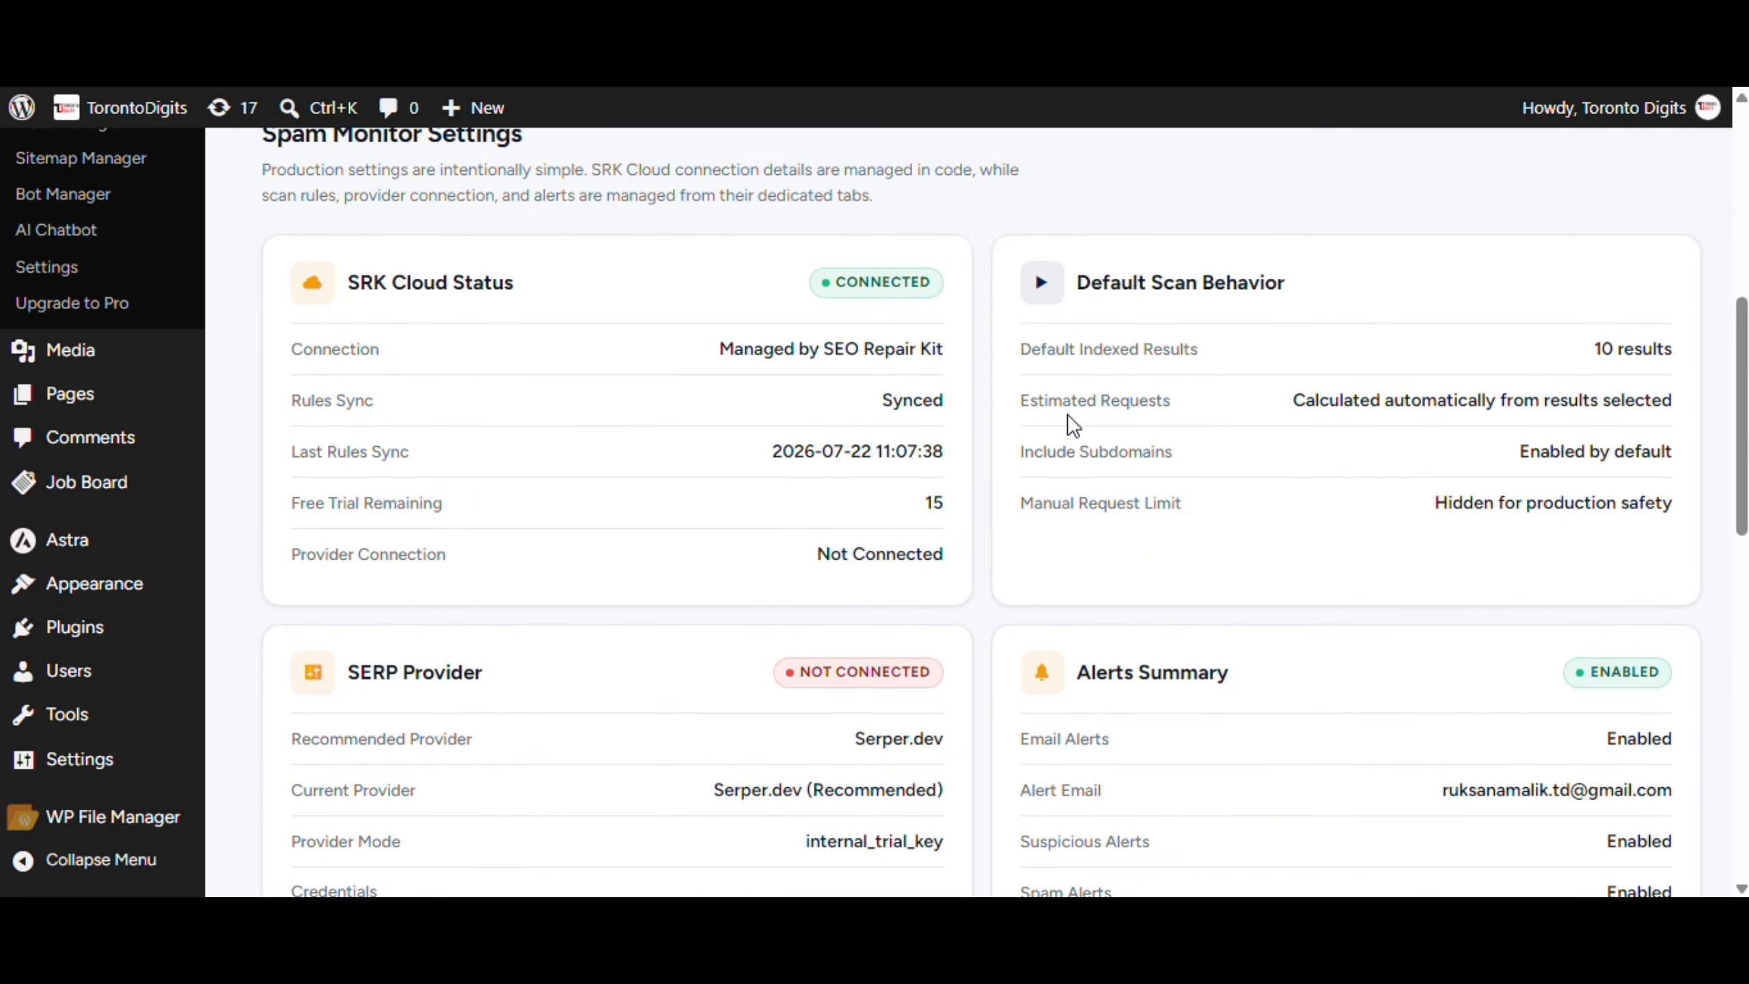
scroll(788, 585, "down", 2)
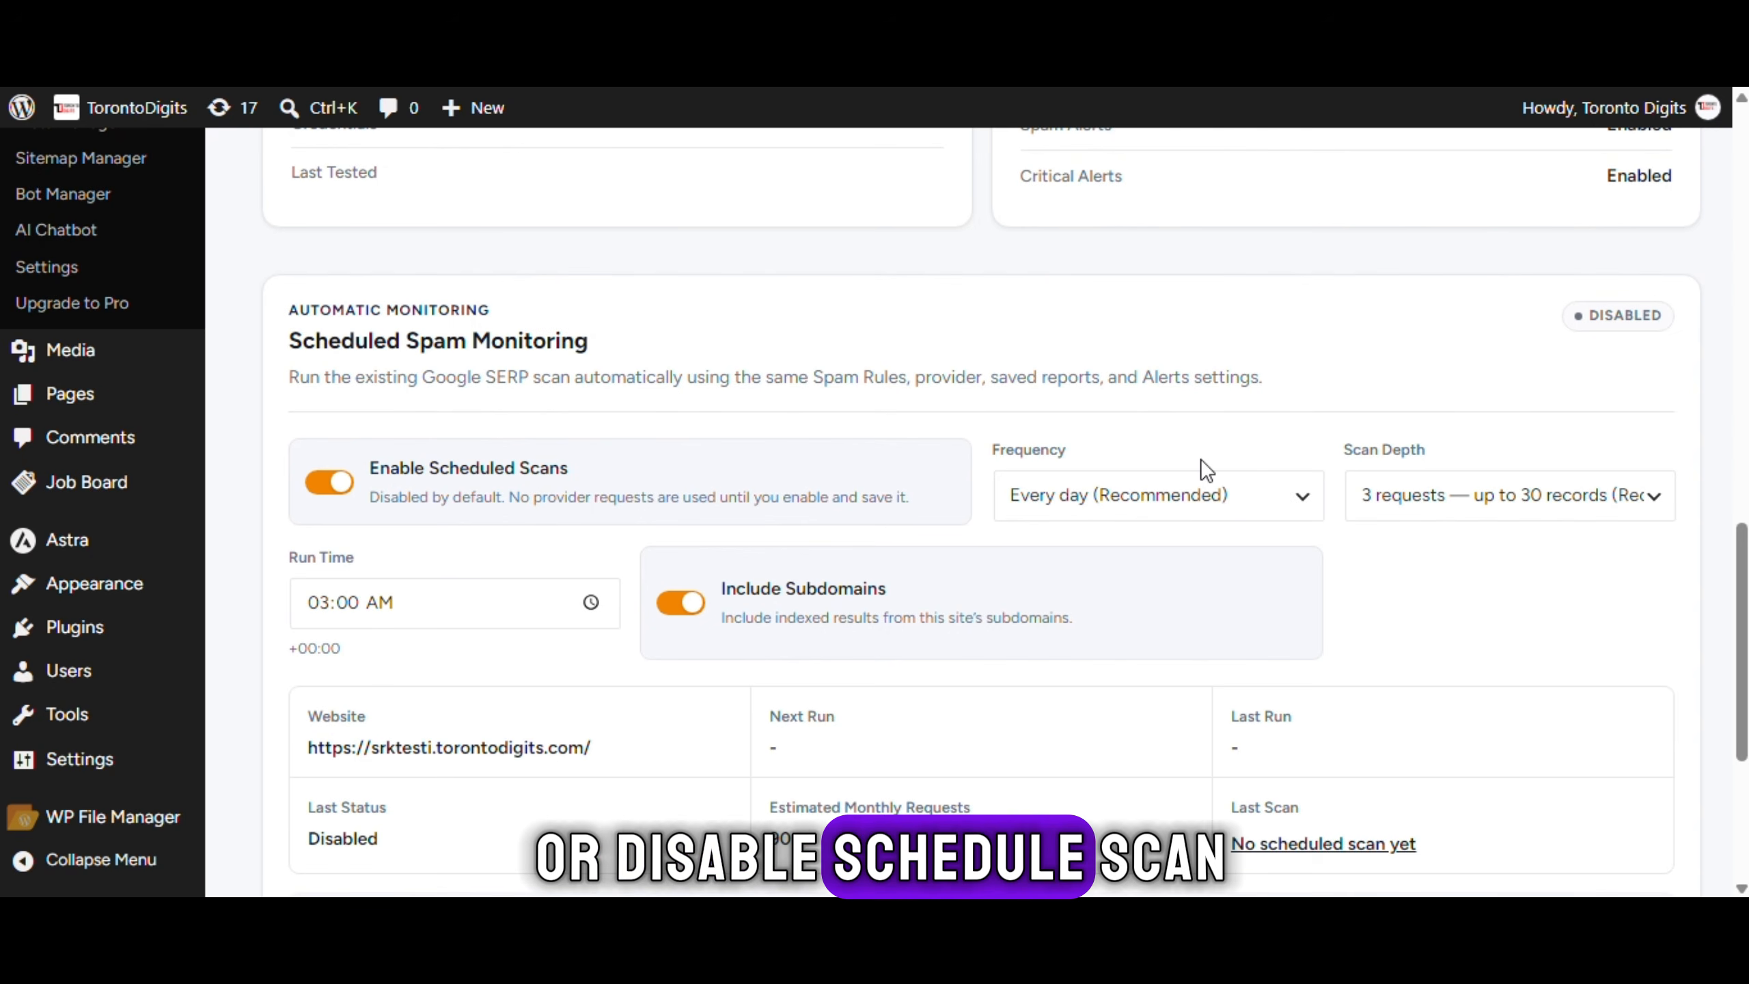
left_click(1526, 492)
left_click(1526, 492)
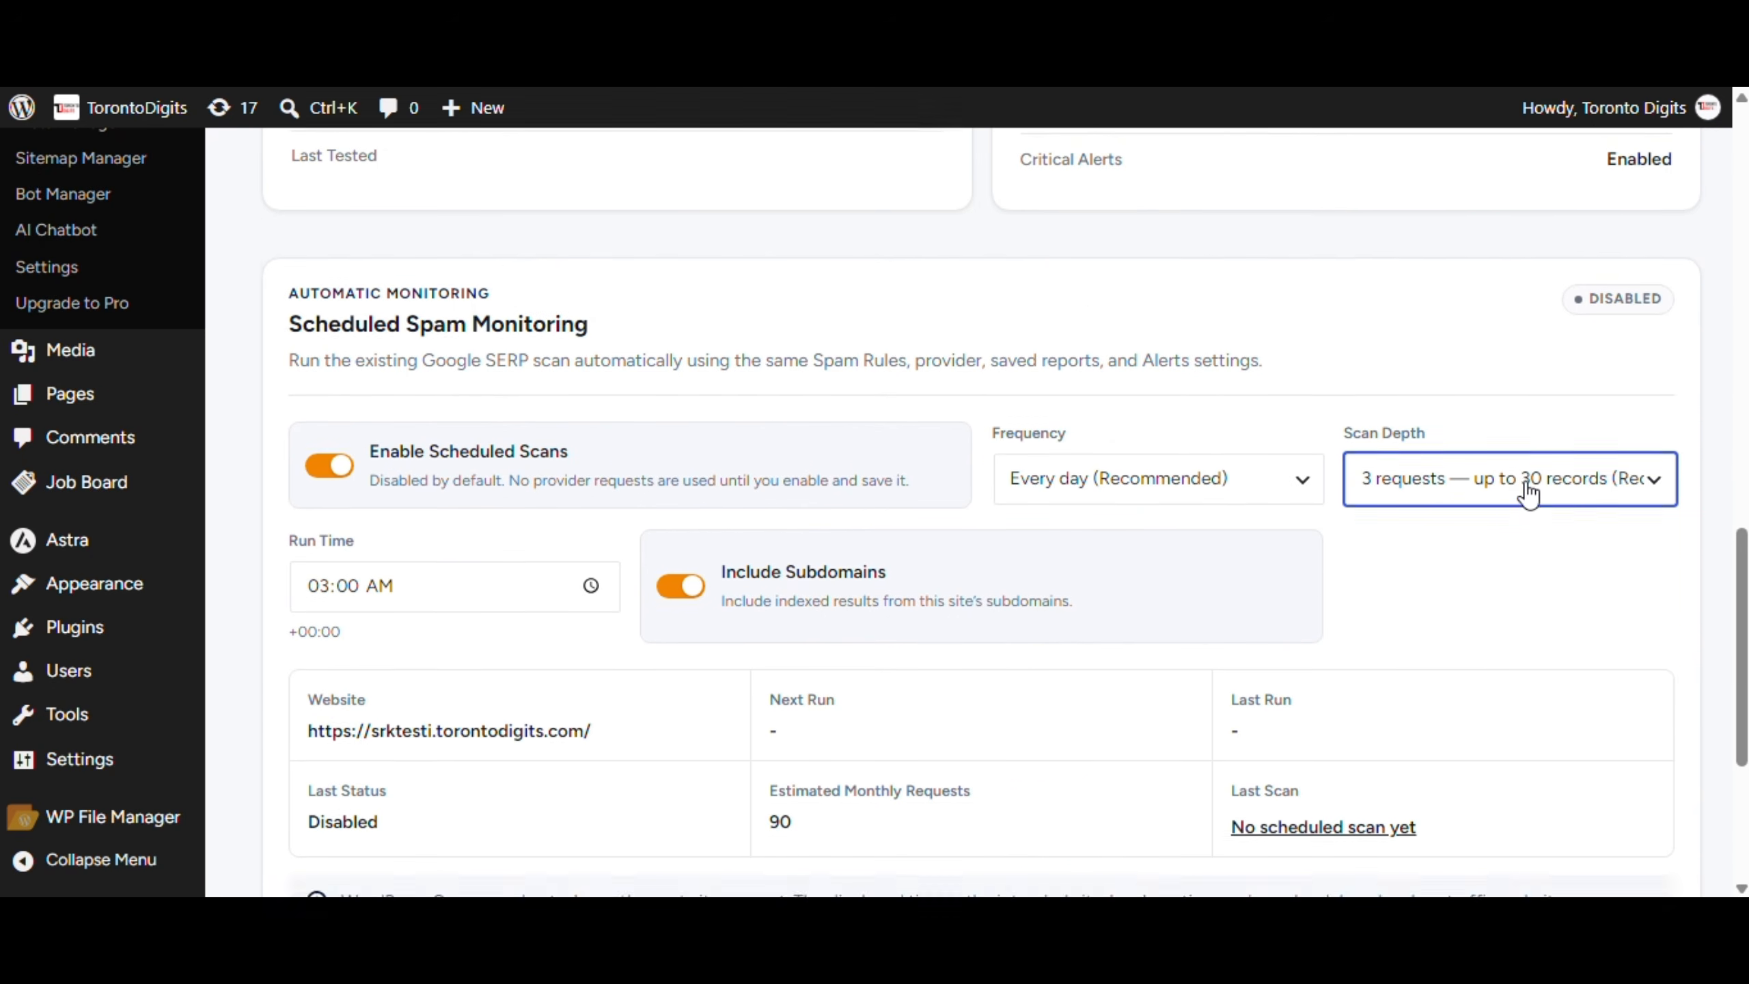
Scroll through the Spam Monitor dashboard's stats, risky URLs and alerts
scroll(828, 394, "down", 6)
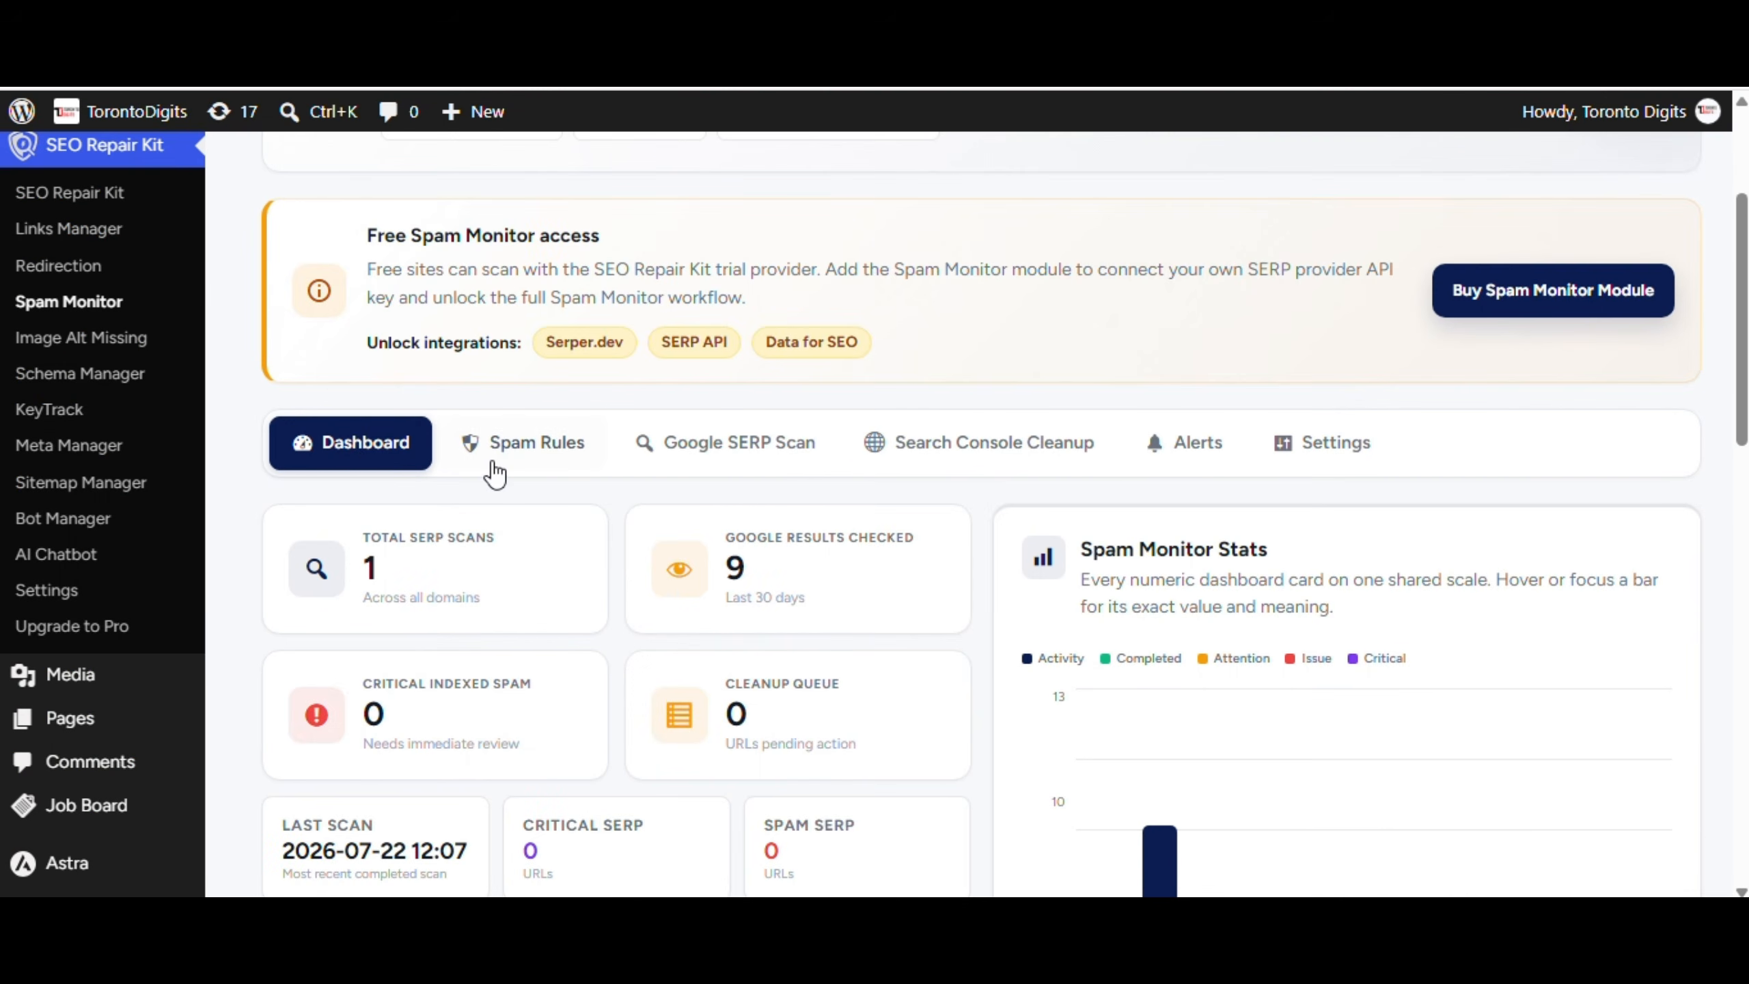
scroll(495, 474, "down", 2)
scroll(647, 594, "down", 4)
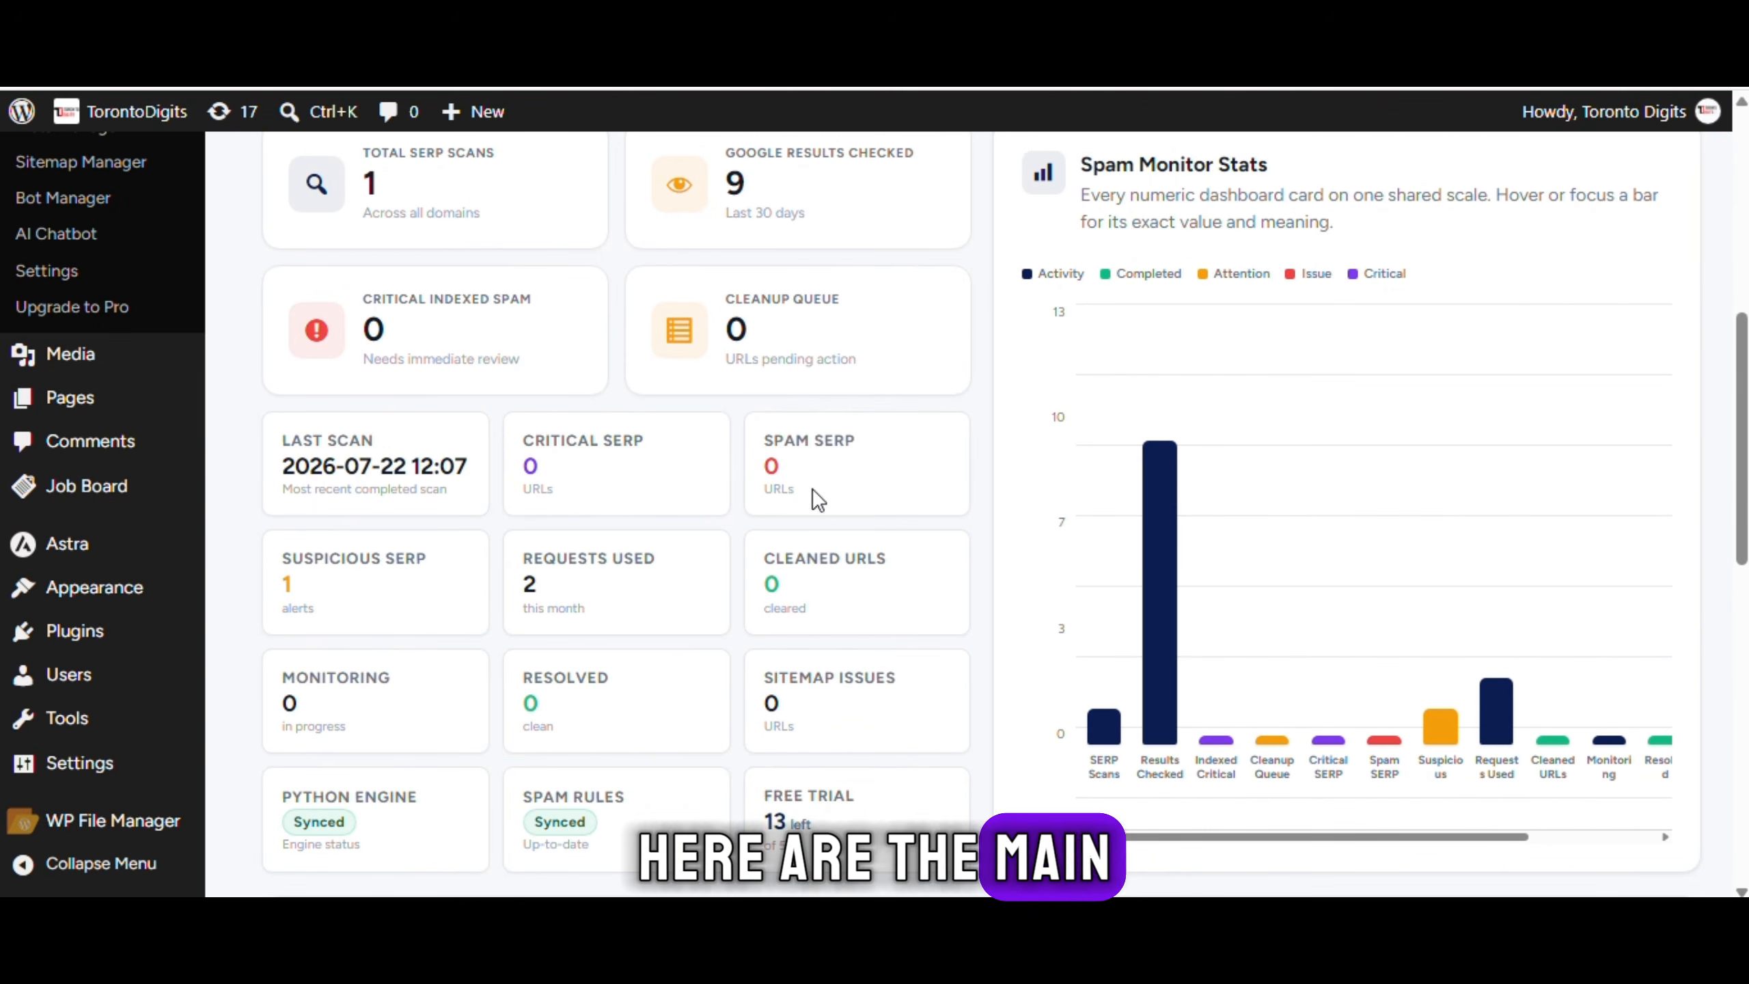
scroll(817, 497, "down", 4)
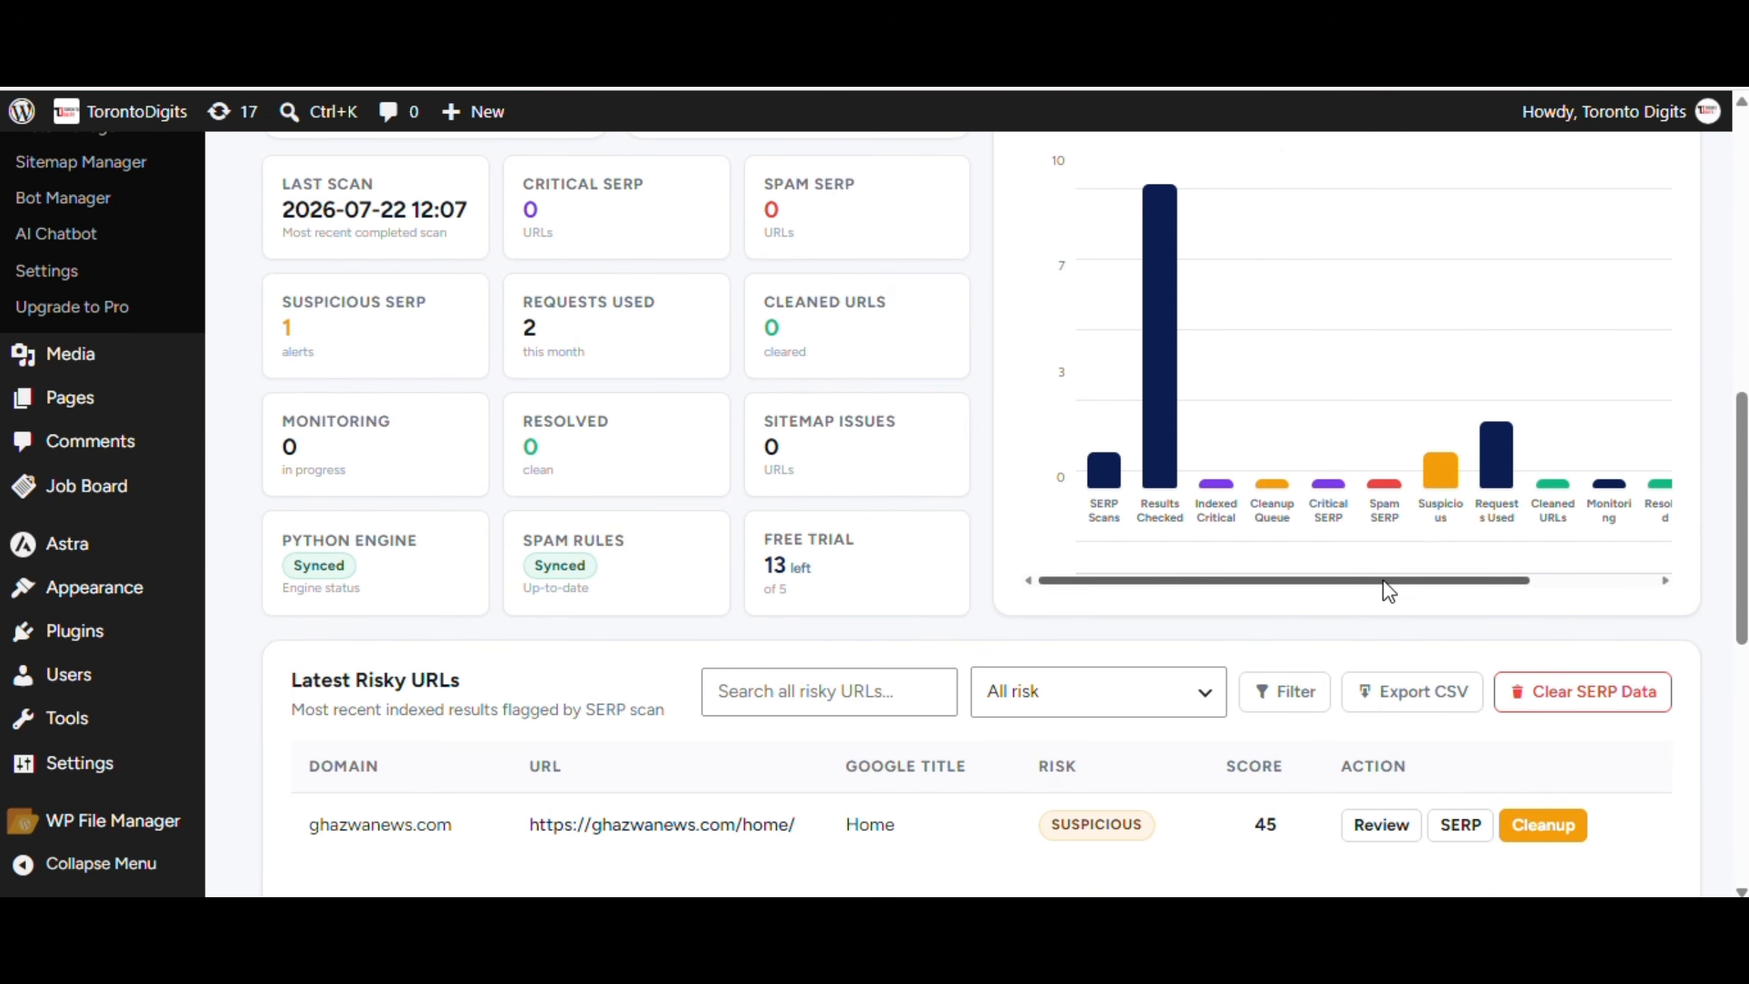
left_click_drag(1383, 582, 1516, 527)
scroll(1516, 525, "up", 3)
scroll(1489, 466, "down", 7)
scroll(964, 651, "down", 8)
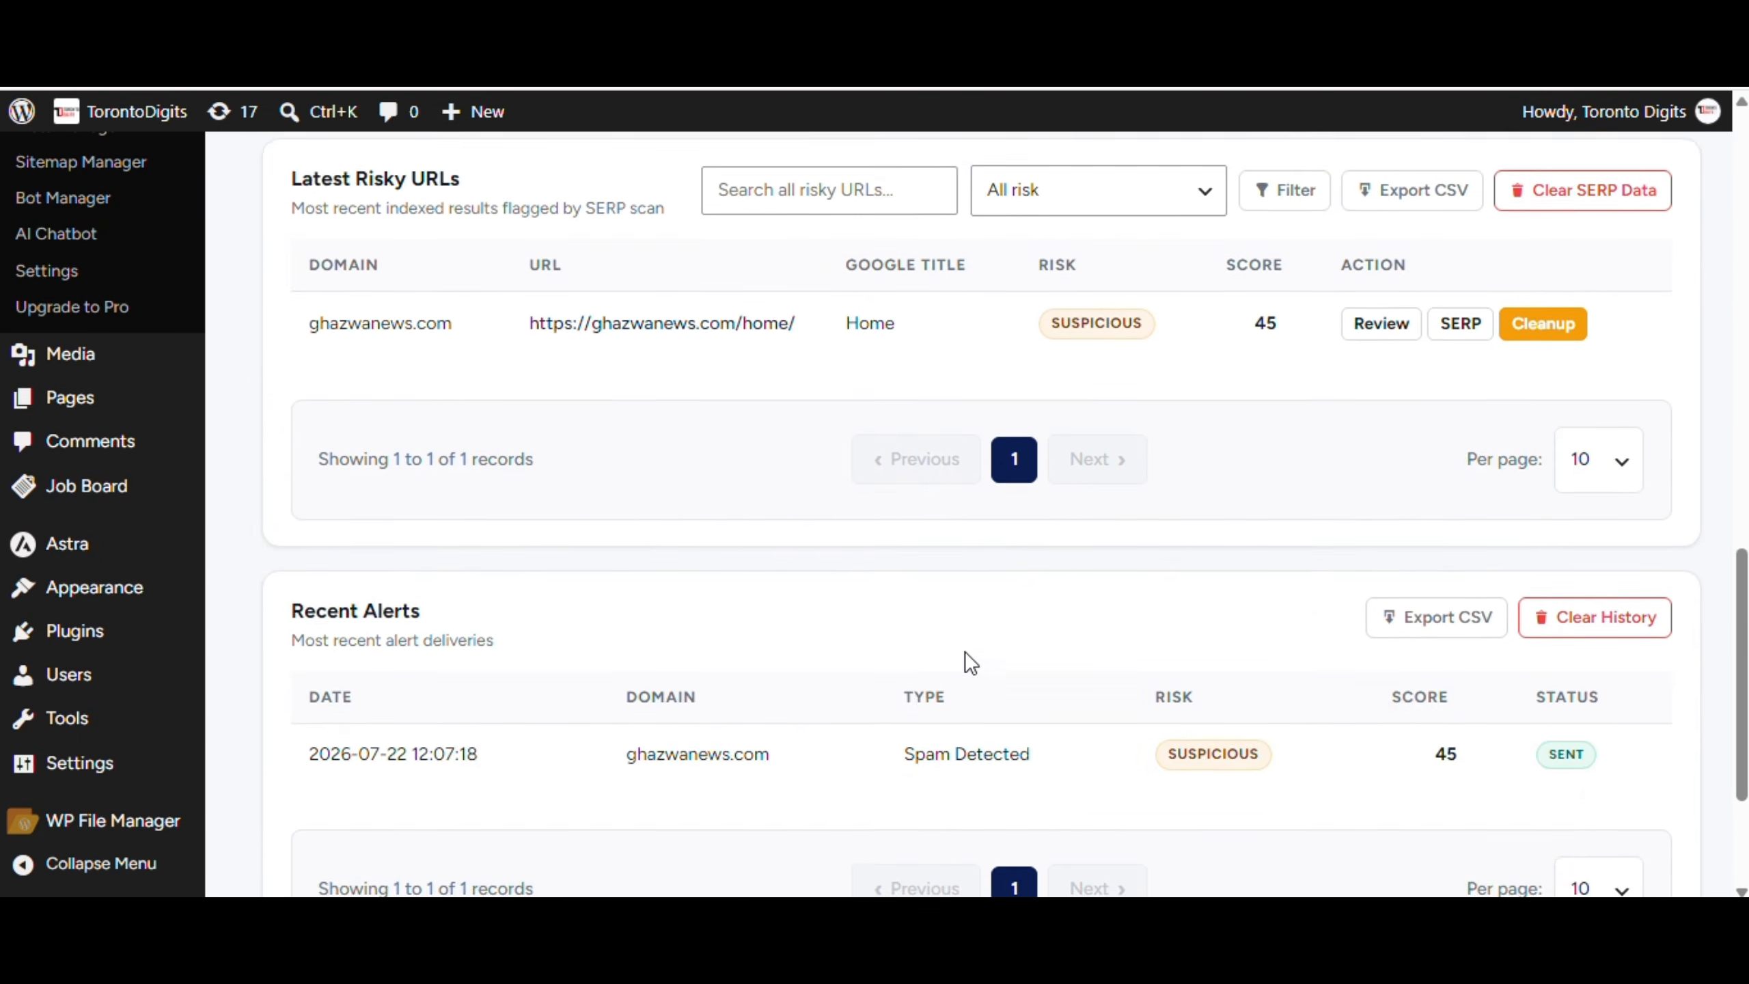
scroll(890, 496, "up", 20)
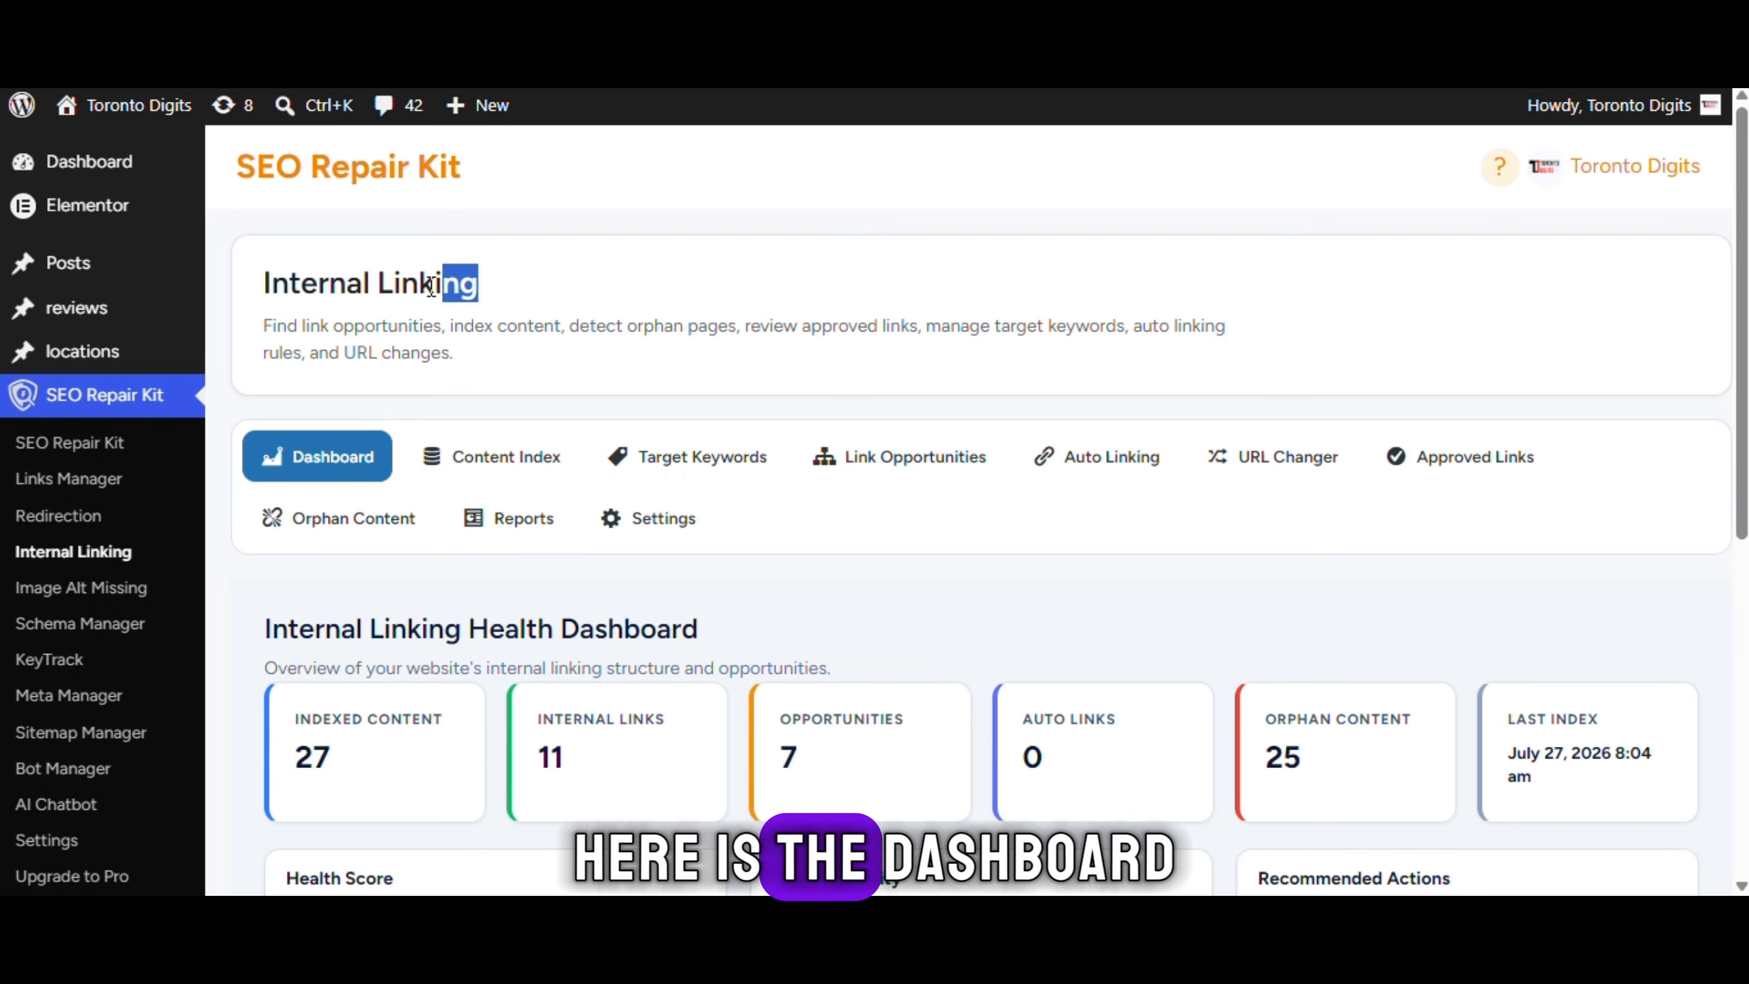
Browse the Internal Linking Content Index of indexed posts
scroll(1076, 683, "down", 3)
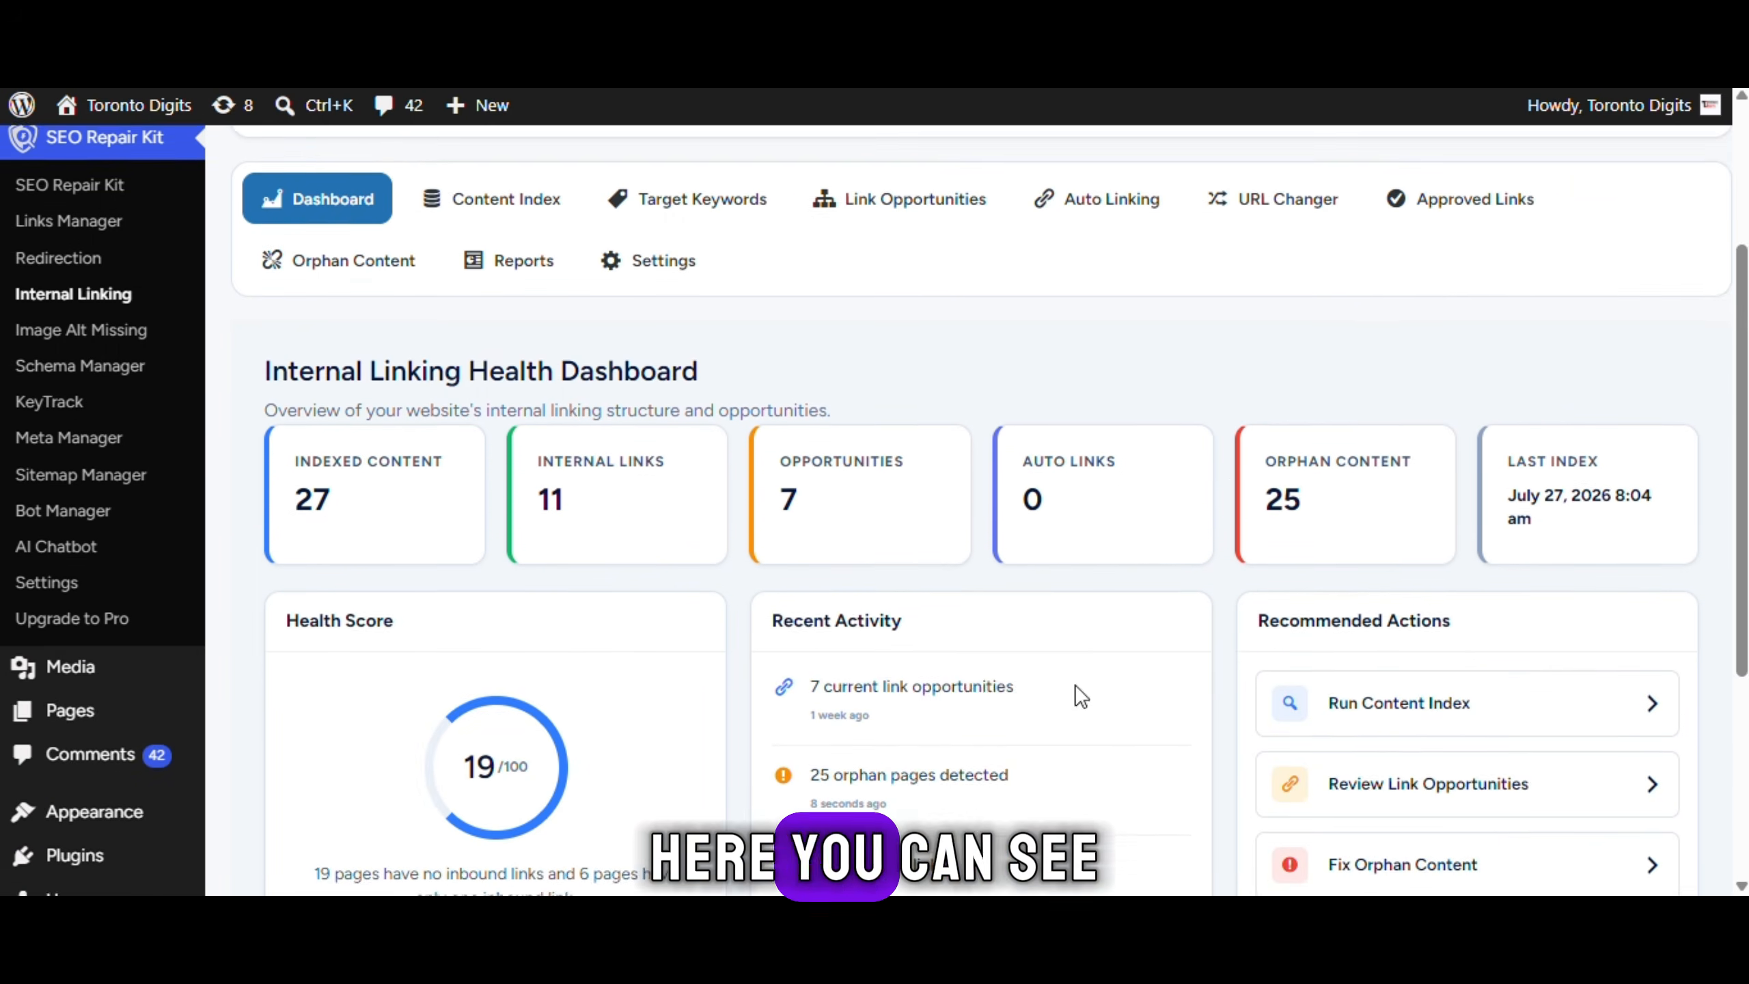
scroll(1075, 683, "up", 3)
left_click(508, 474)
scroll(368, 543, "down", 1)
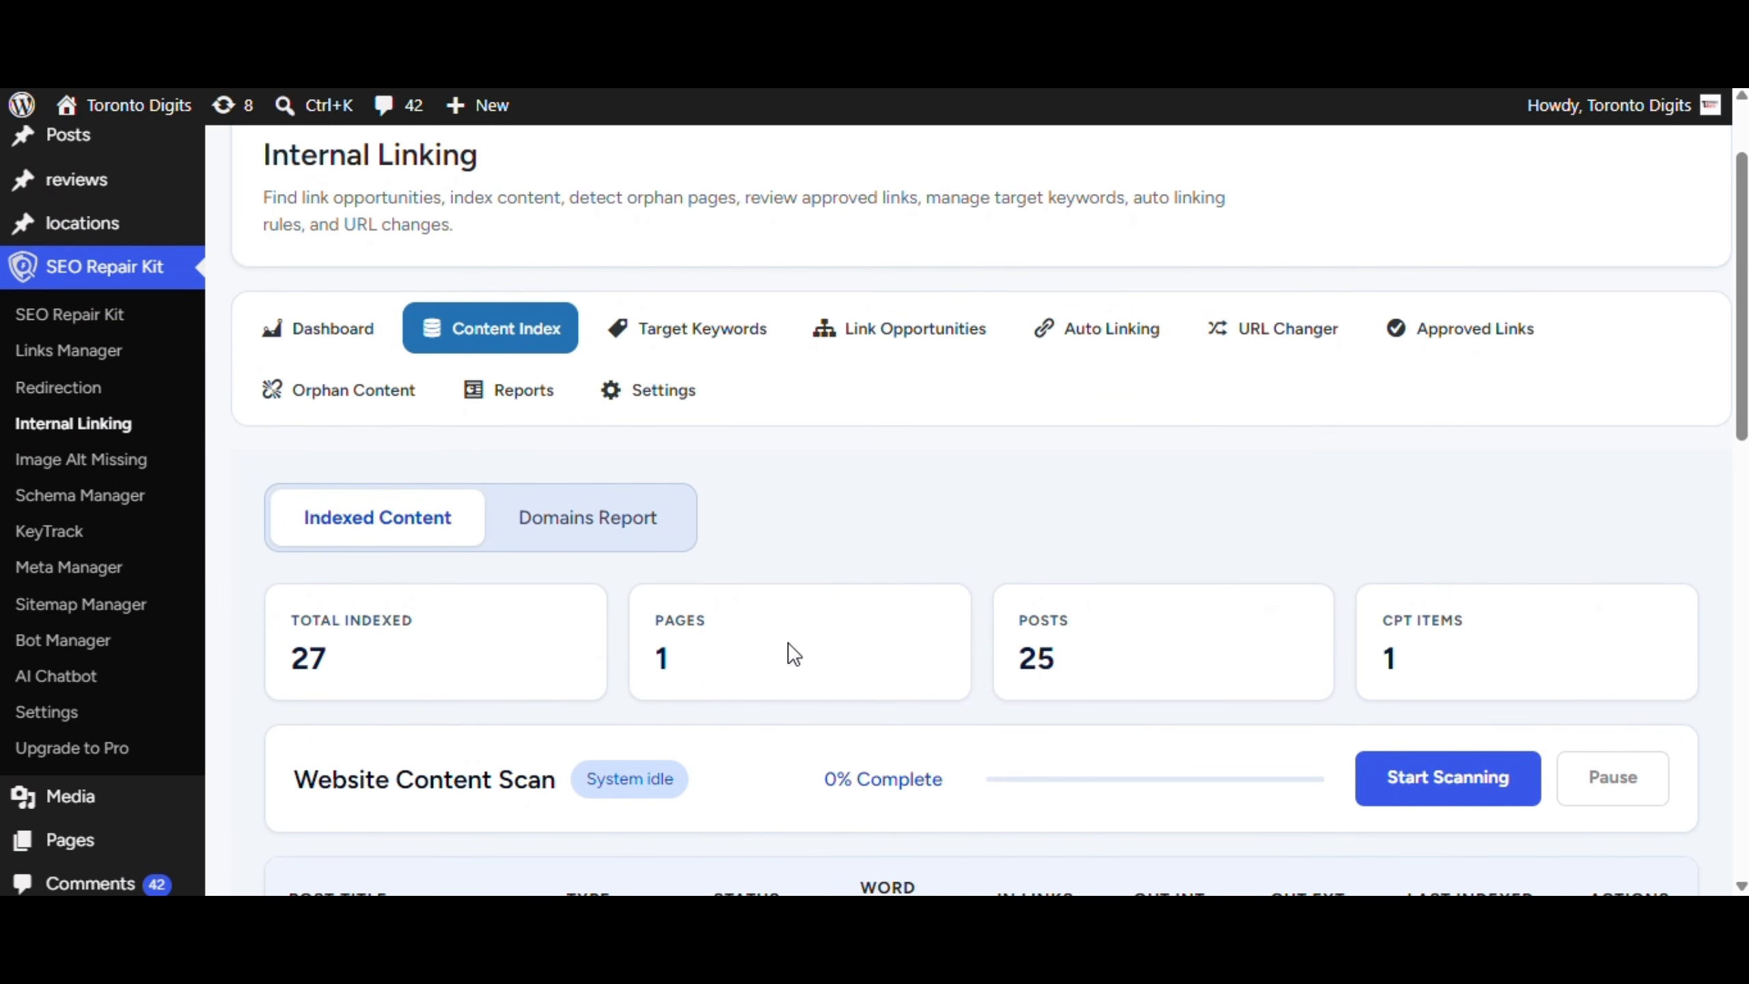
scroll(960, 754, "down", 3)
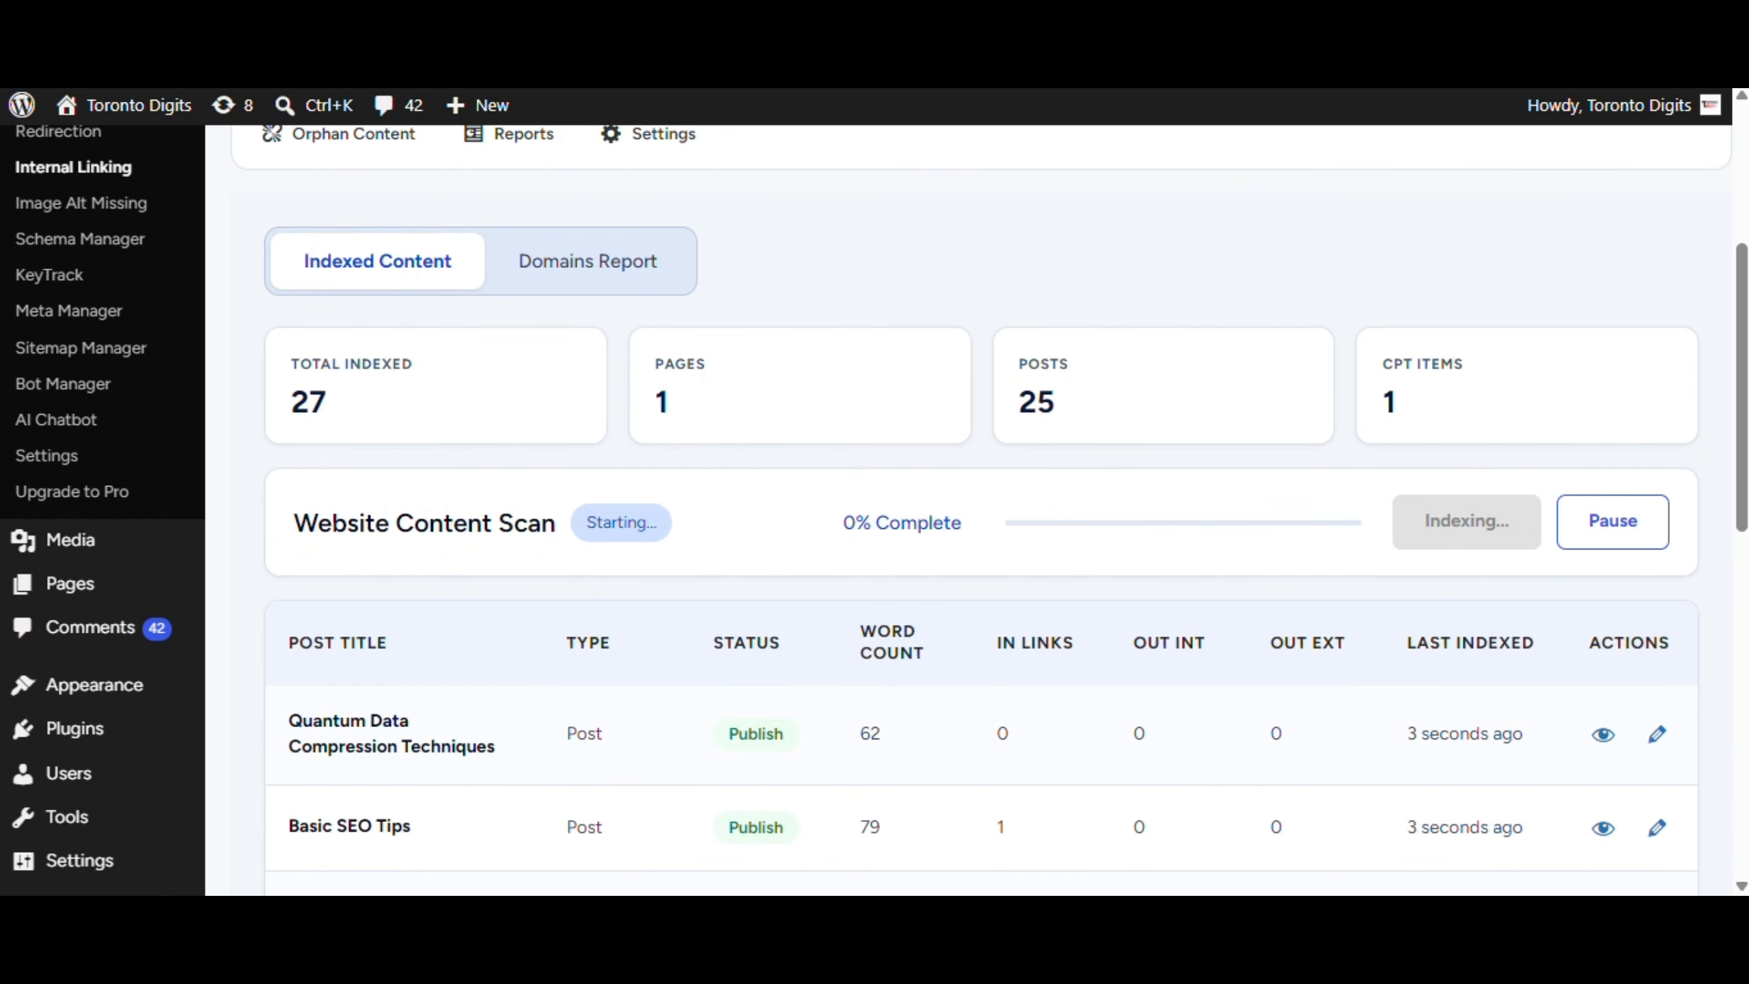
scroll(850, 587, "down", 3)
scroll(598, 395, "up", 5)
Look over the Target Keywords engine
left_click(716, 203)
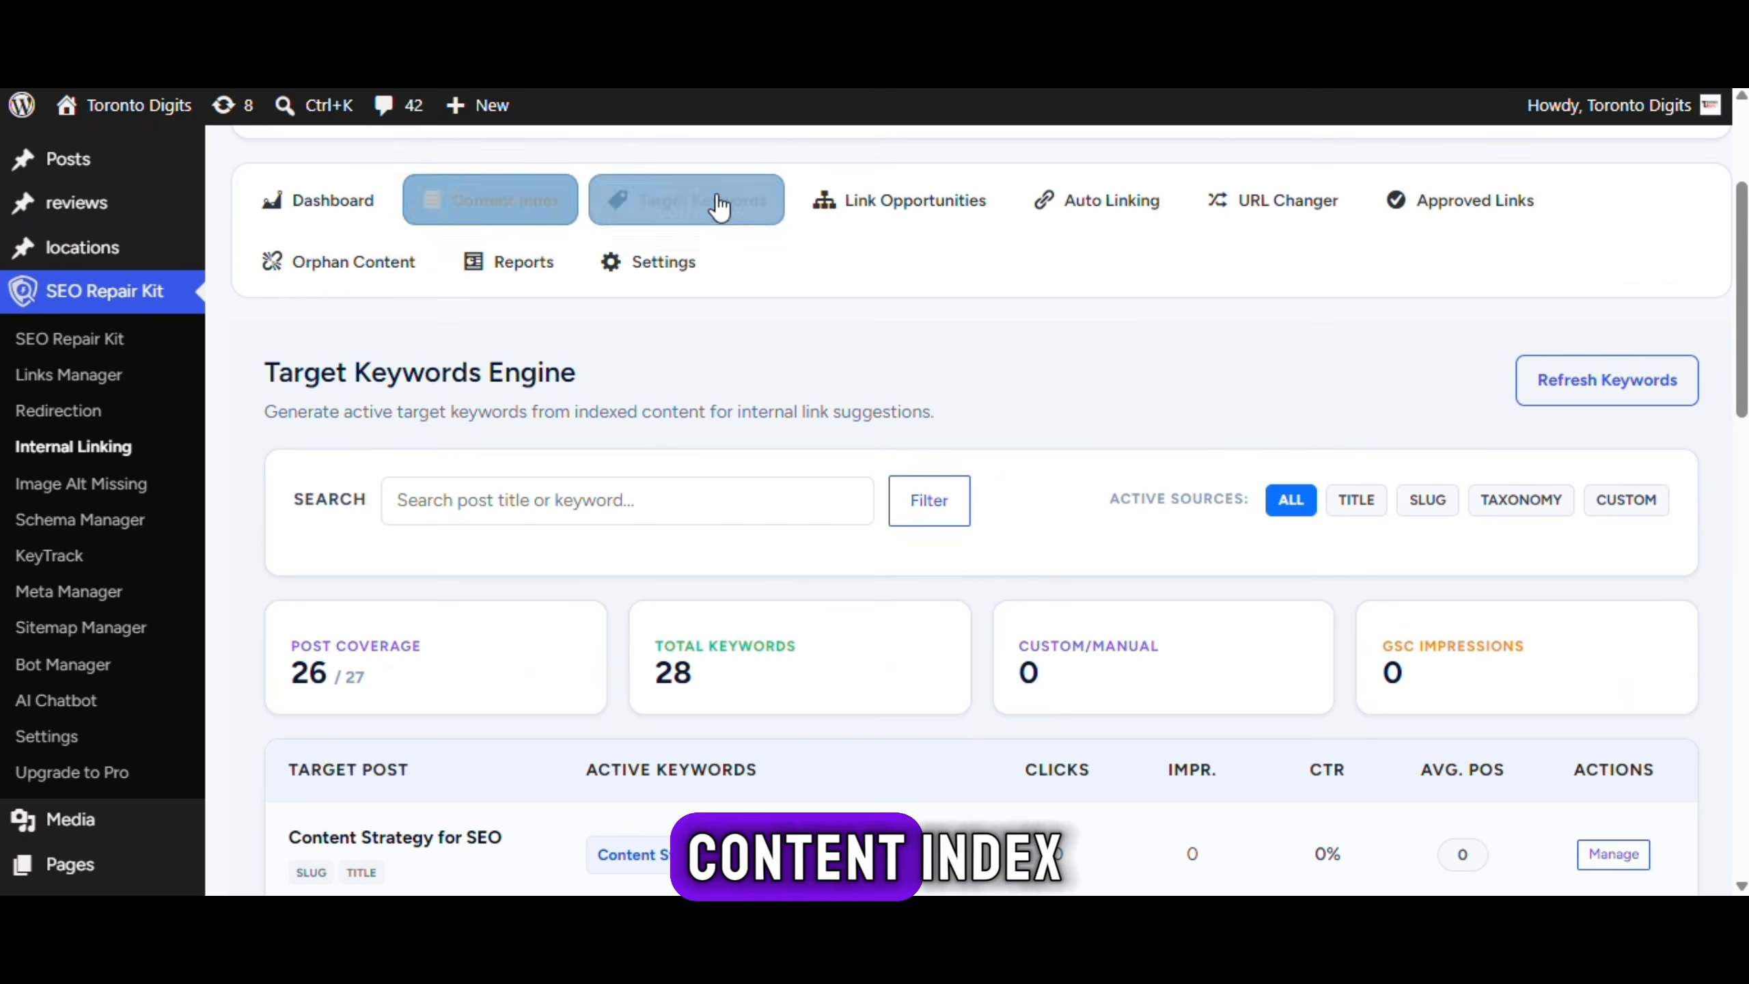
scroll(502, 351, "down", 2)
left_click(584, 245)
scroll(711, 262, "down", 4)
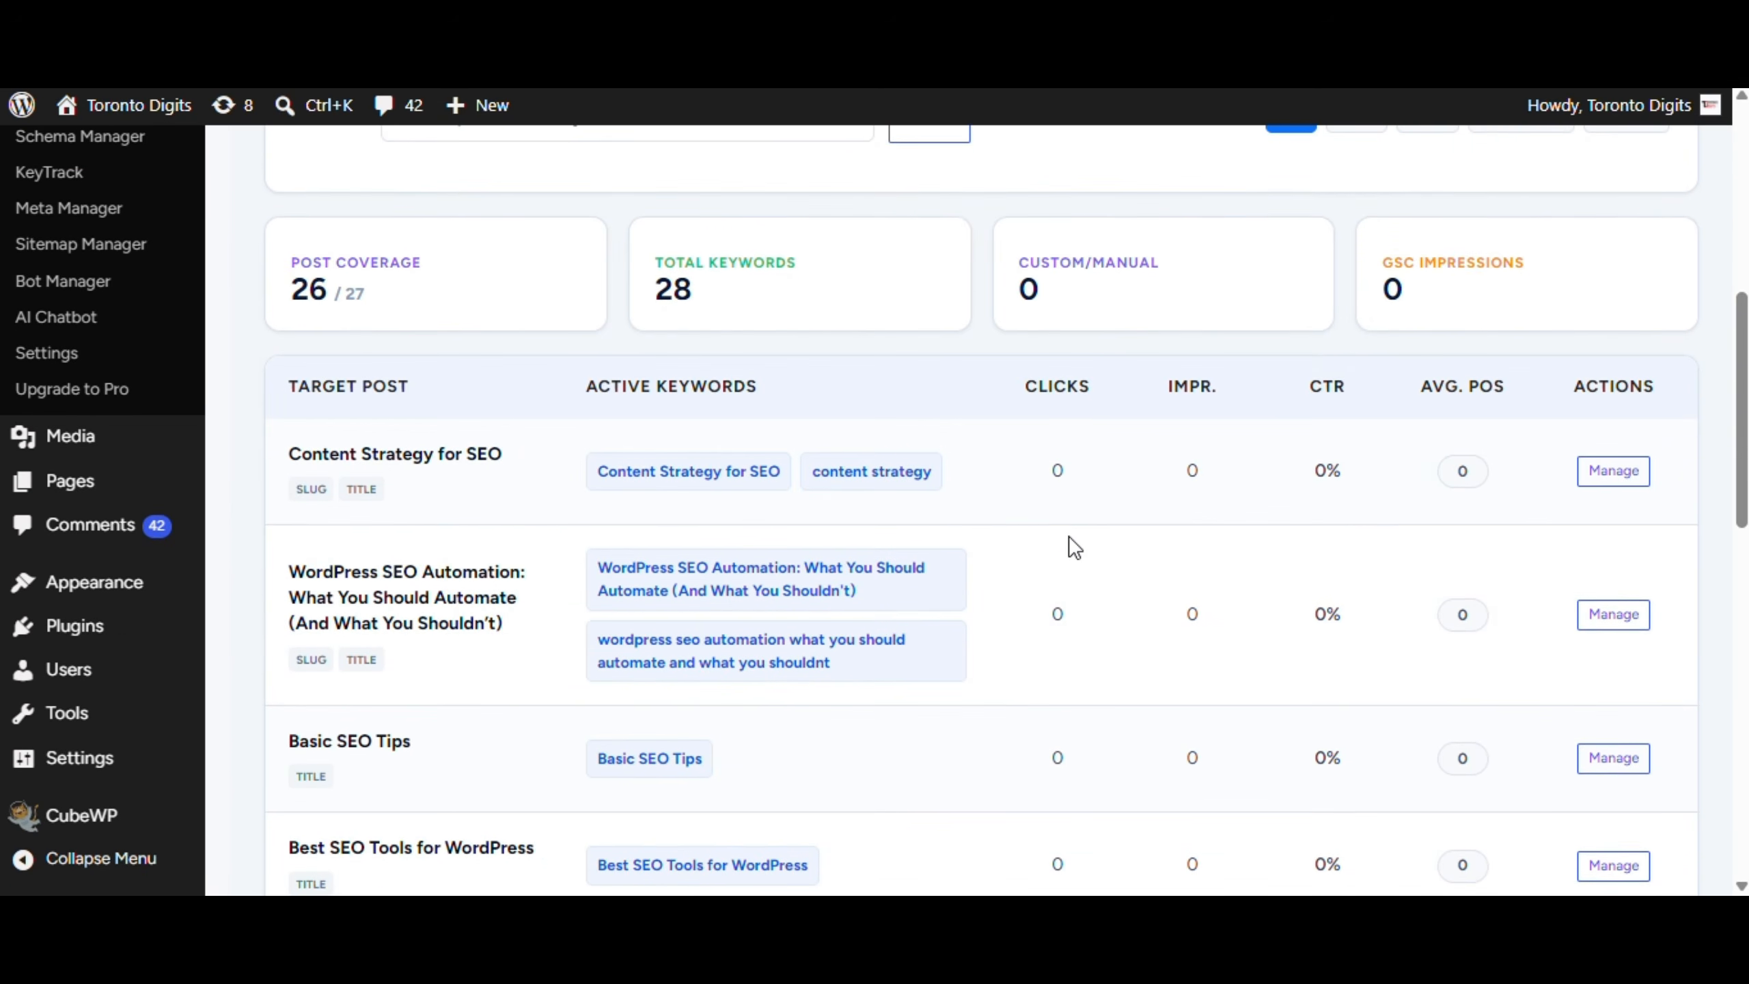
scroll(1069, 536, "up", 5)
Review the internal link opportunities
left_click(933, 474)
scroll(490, 399, "down", 4)
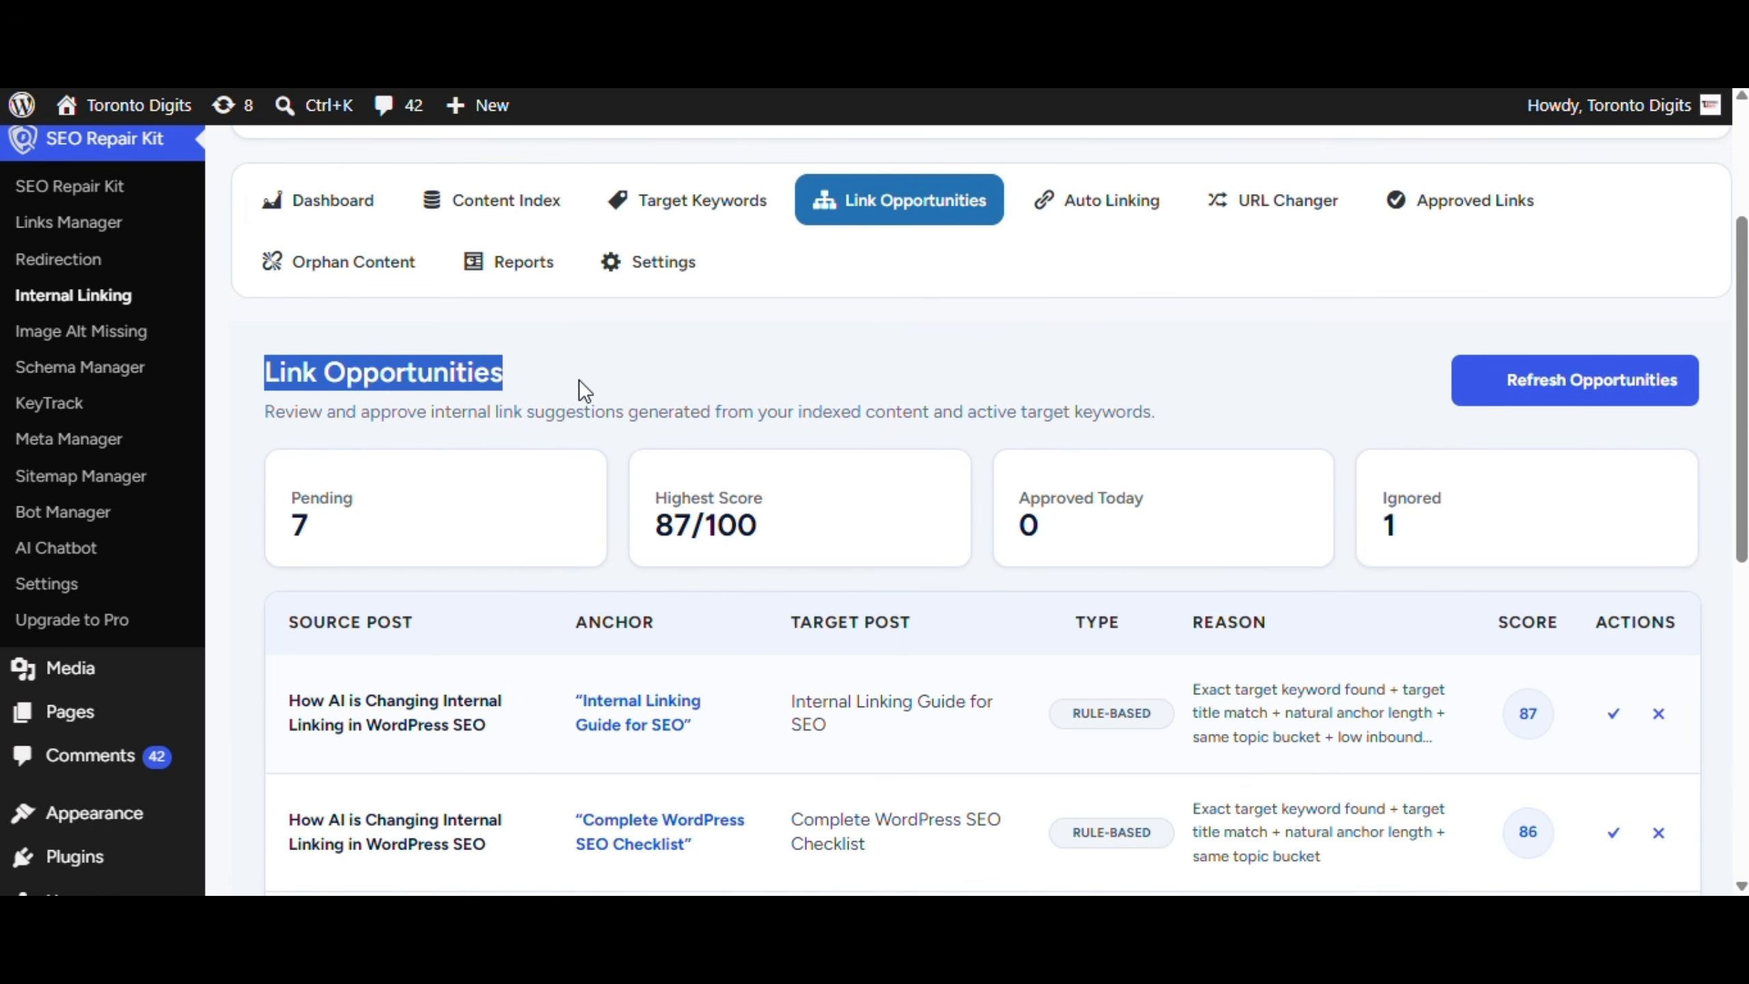
scroll(932, 522, "down", 4)
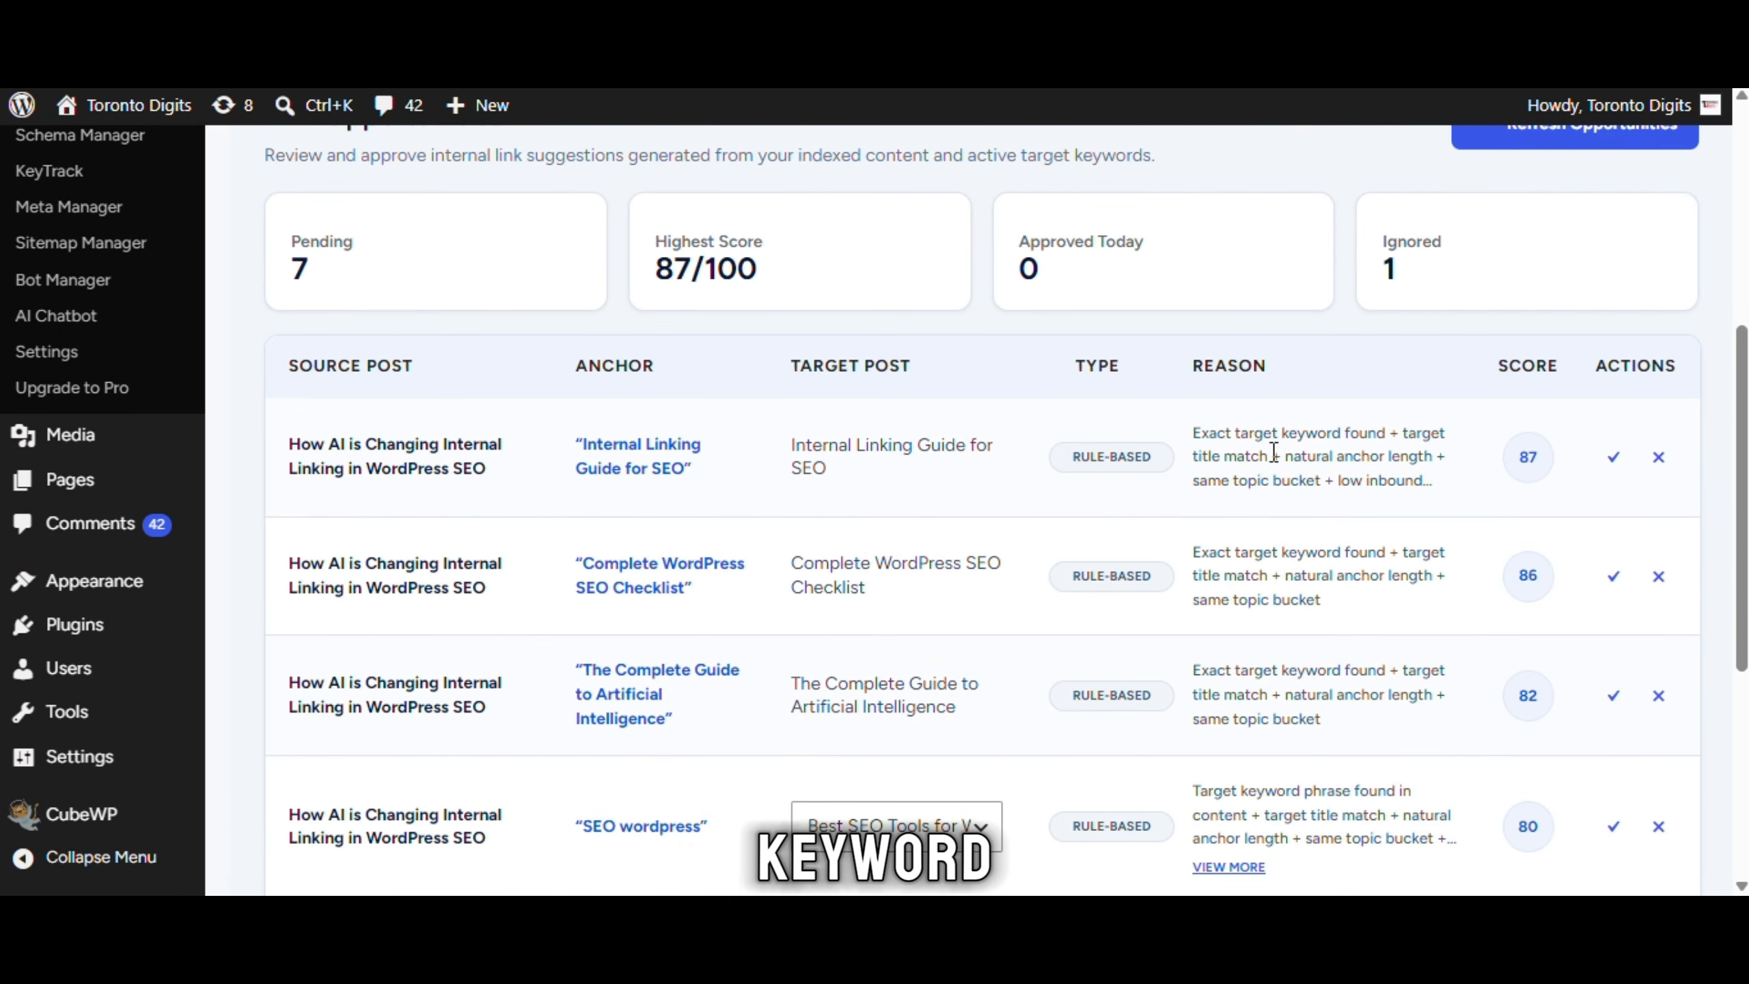
scroll(1170, 517, "up", 2)
scroll(921, 136, "up", 6)
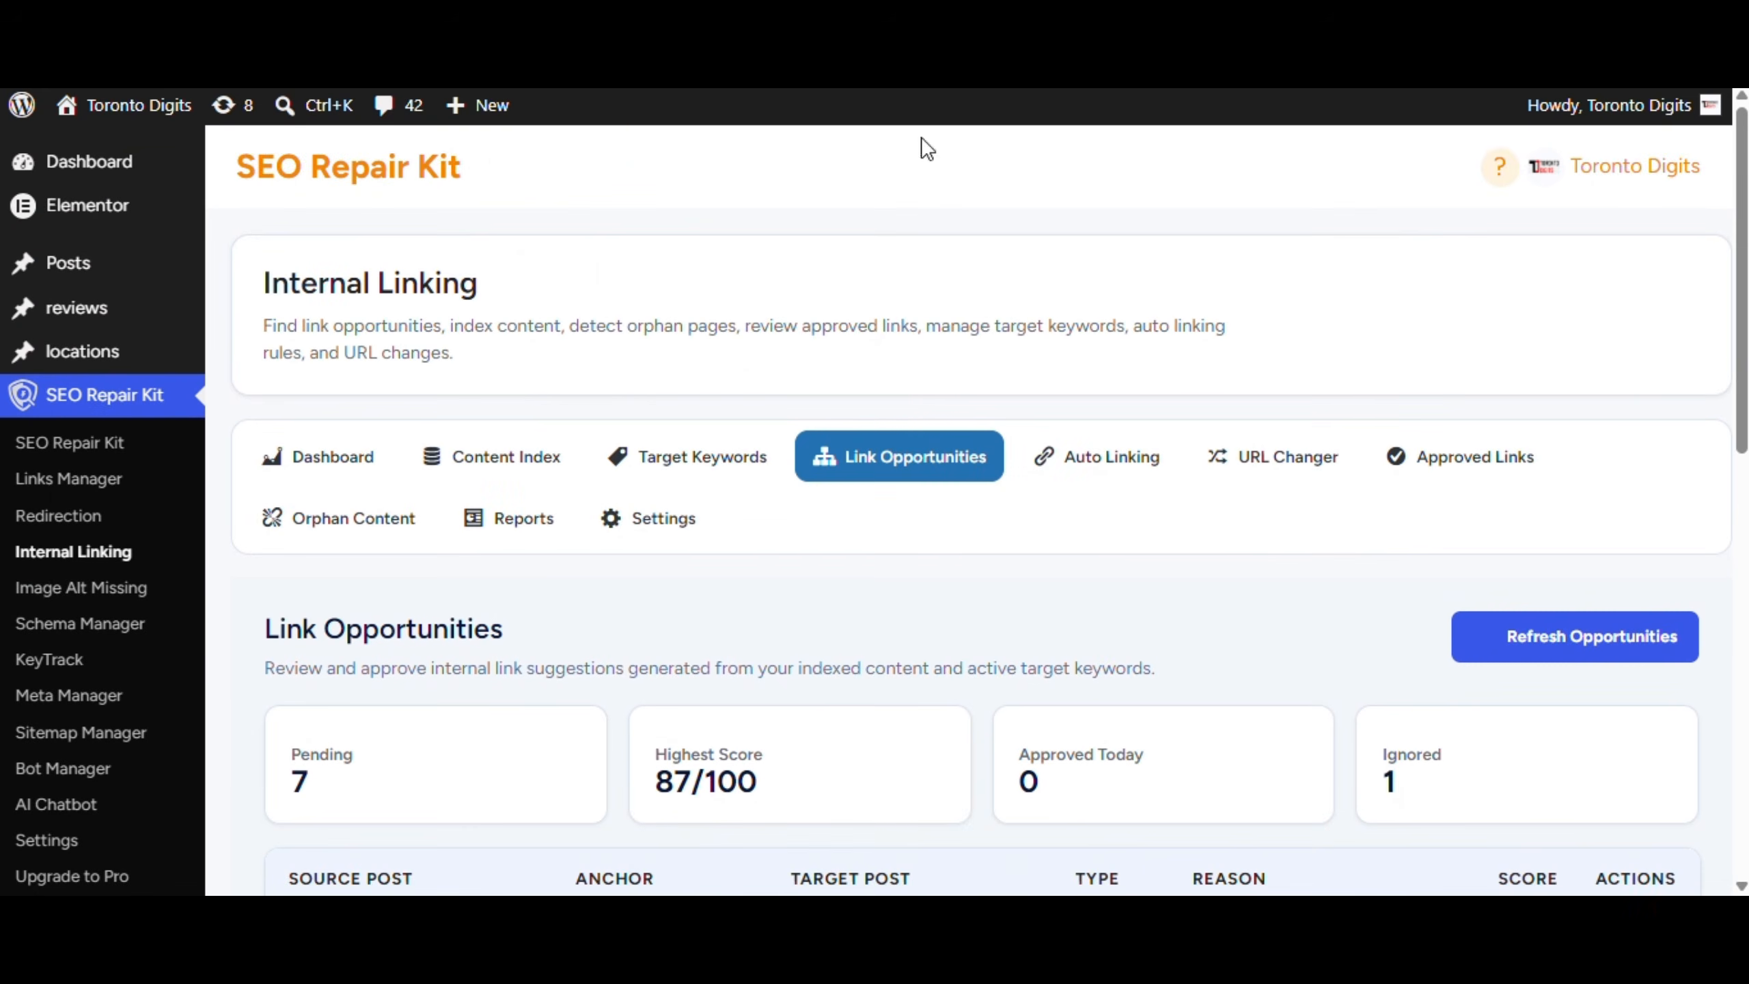
Start an Auto Linking rule for keyword AI targeting the suggested Artificial Intelligence guide URL
left_click(1073, 465)
scroll(538, 374, "down", 4)
scroll(565, 377, "down", 4)
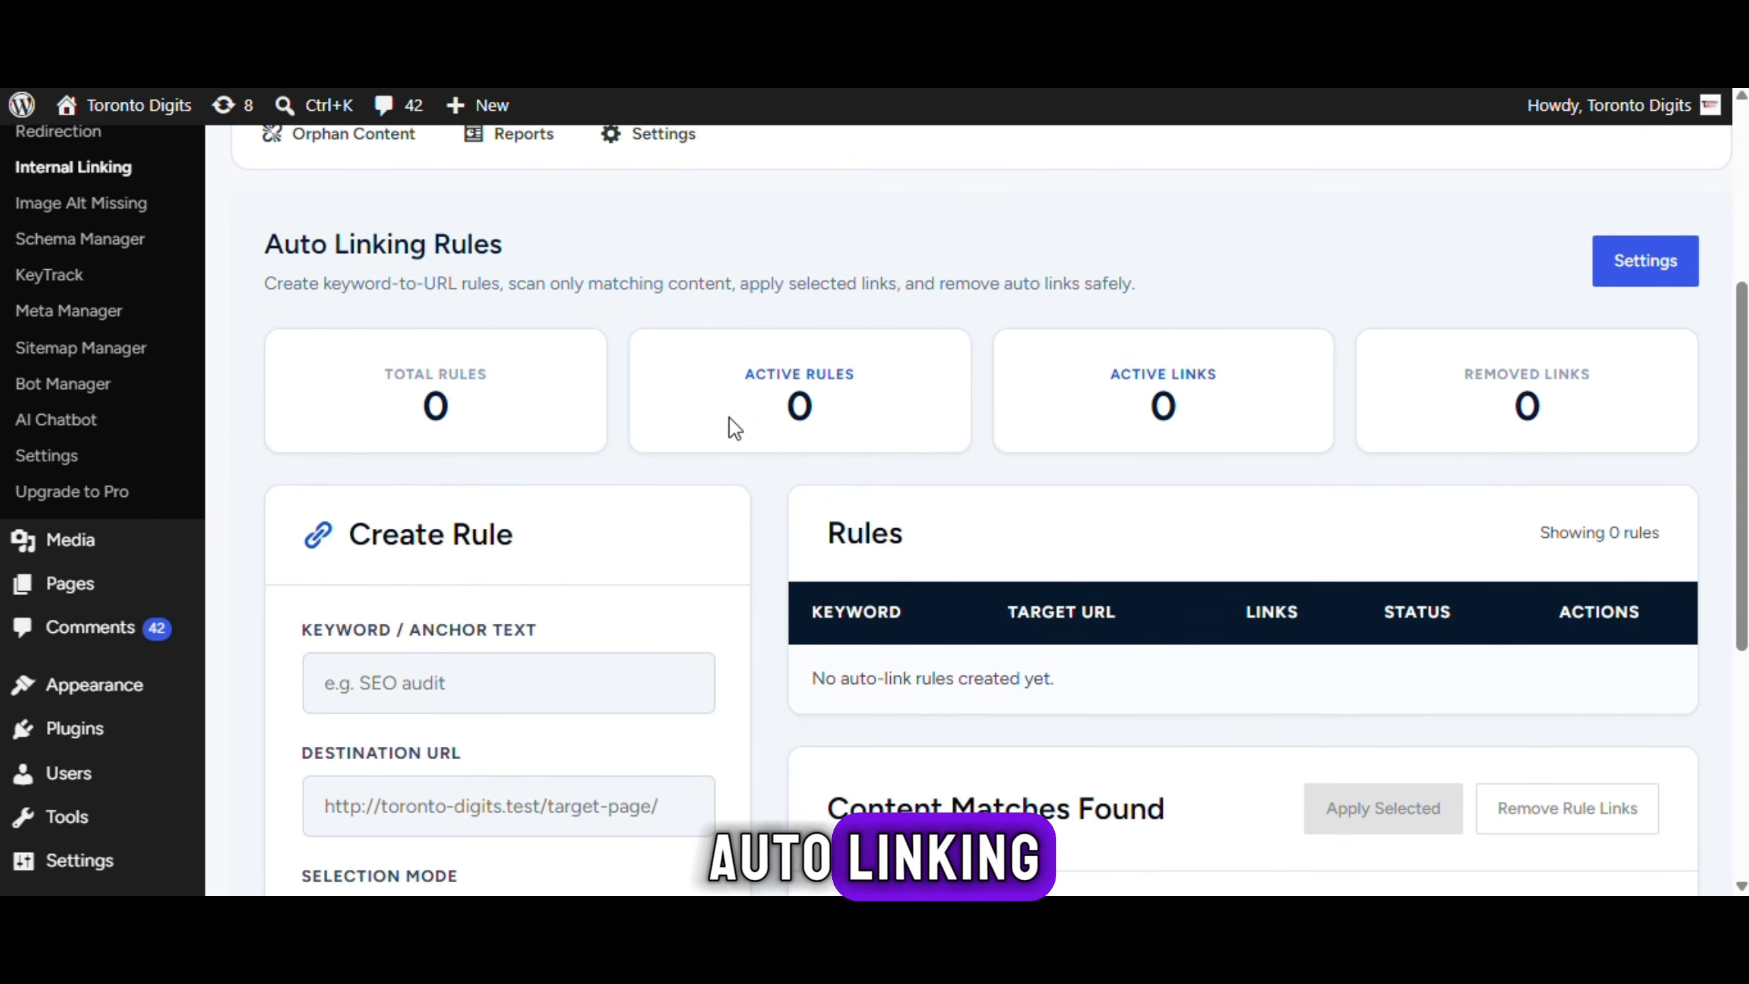
left_click(544, 535)
left_click(527, 679)
scroll(516, 605, "down", 2)
left_click(527, 560)
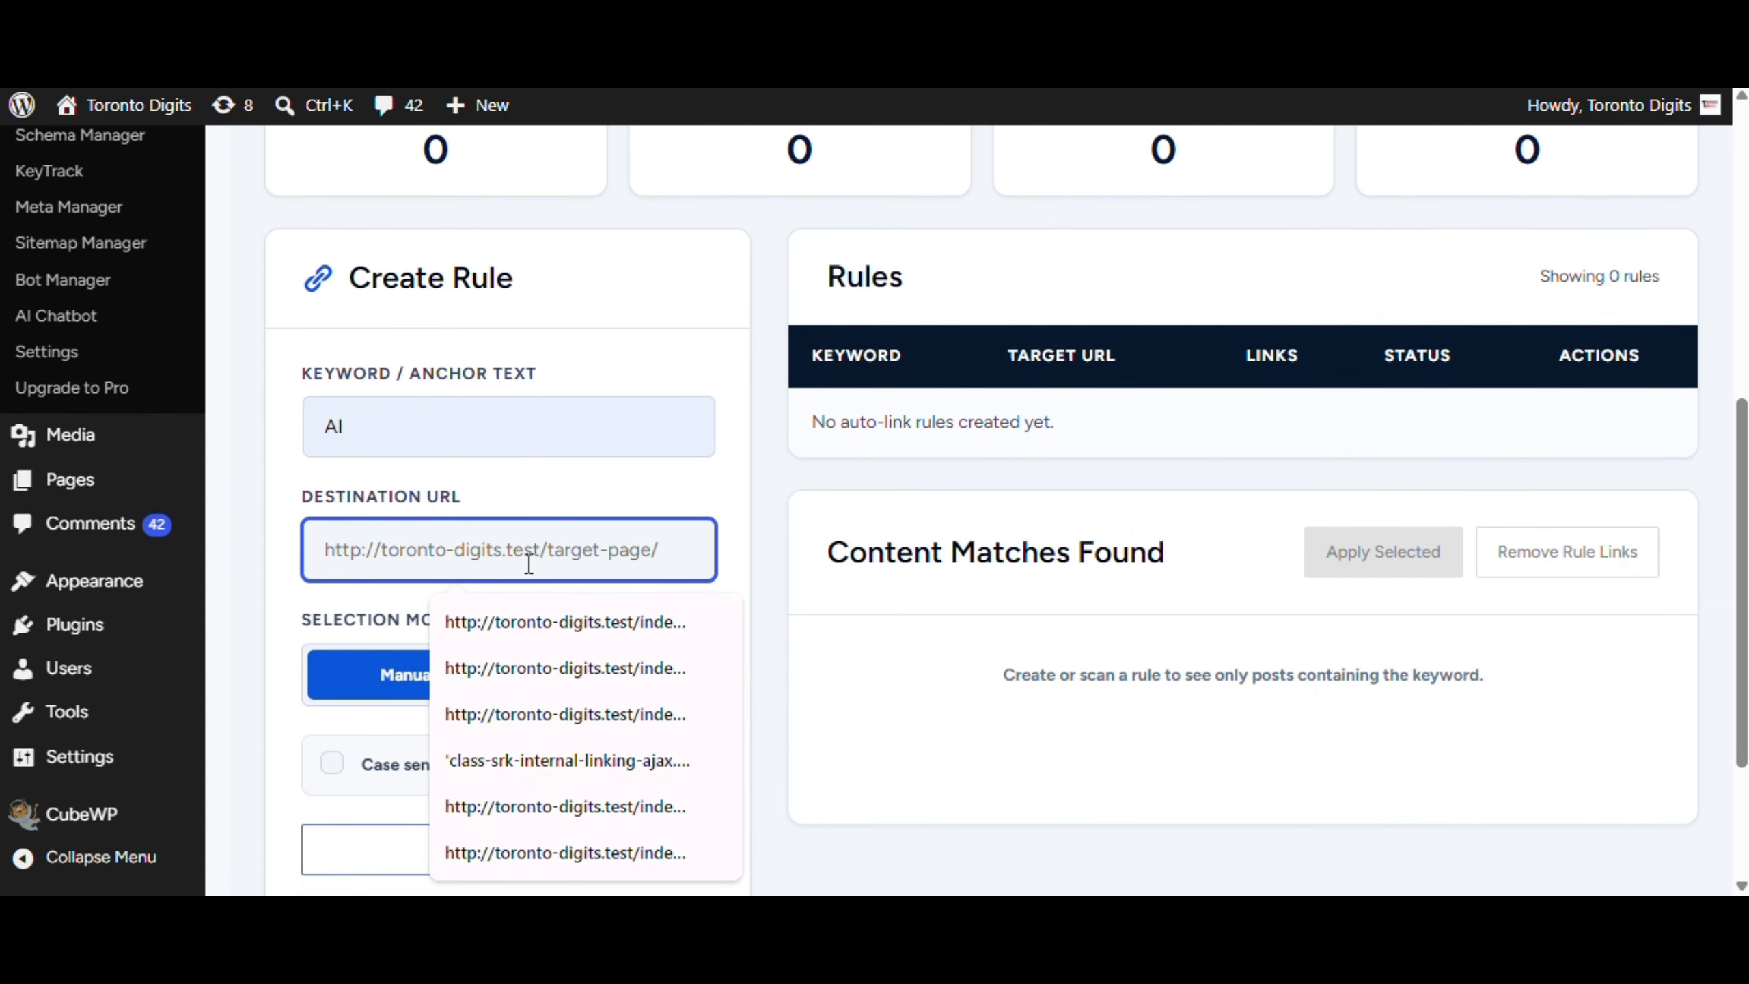
left_click(506, 622)
scroll(474, 551, "down", 2)
scroll(434, 640, "down", 2)
Review the rule's advanced settings, create the rule and dismiss the confirmation
left_click(446, 635)
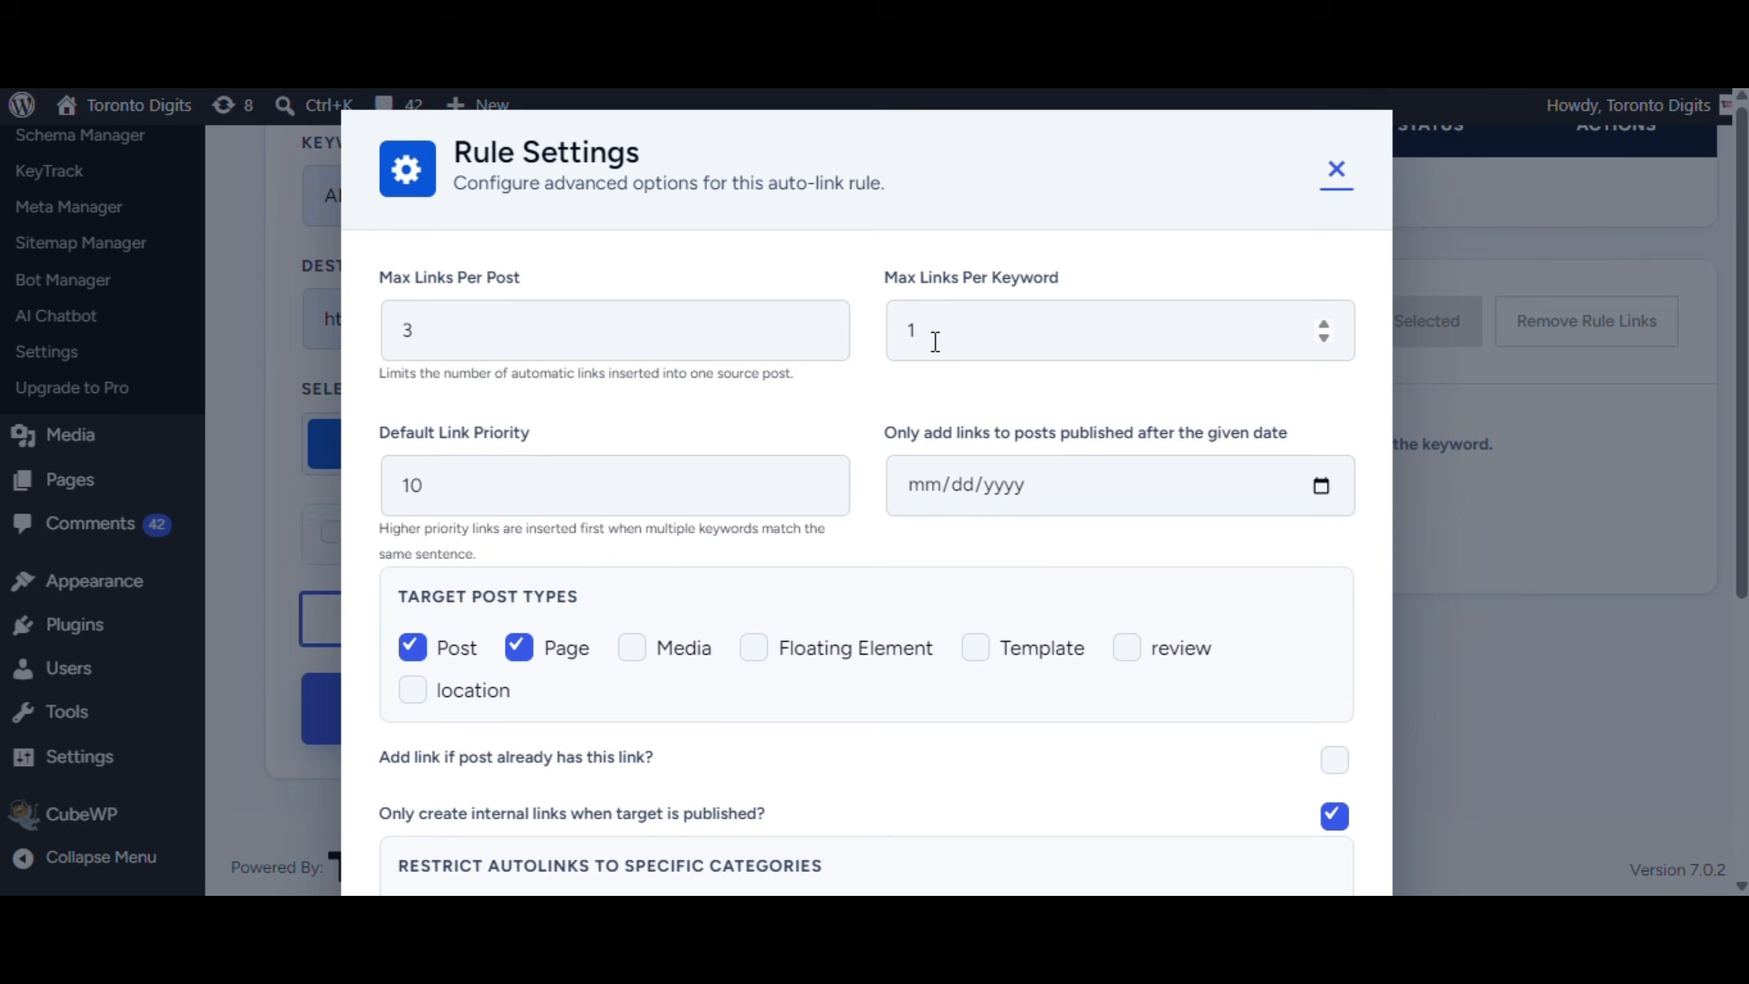
scroll(545, 631, "down", 6)
scroll(545, 632, "up", 6)
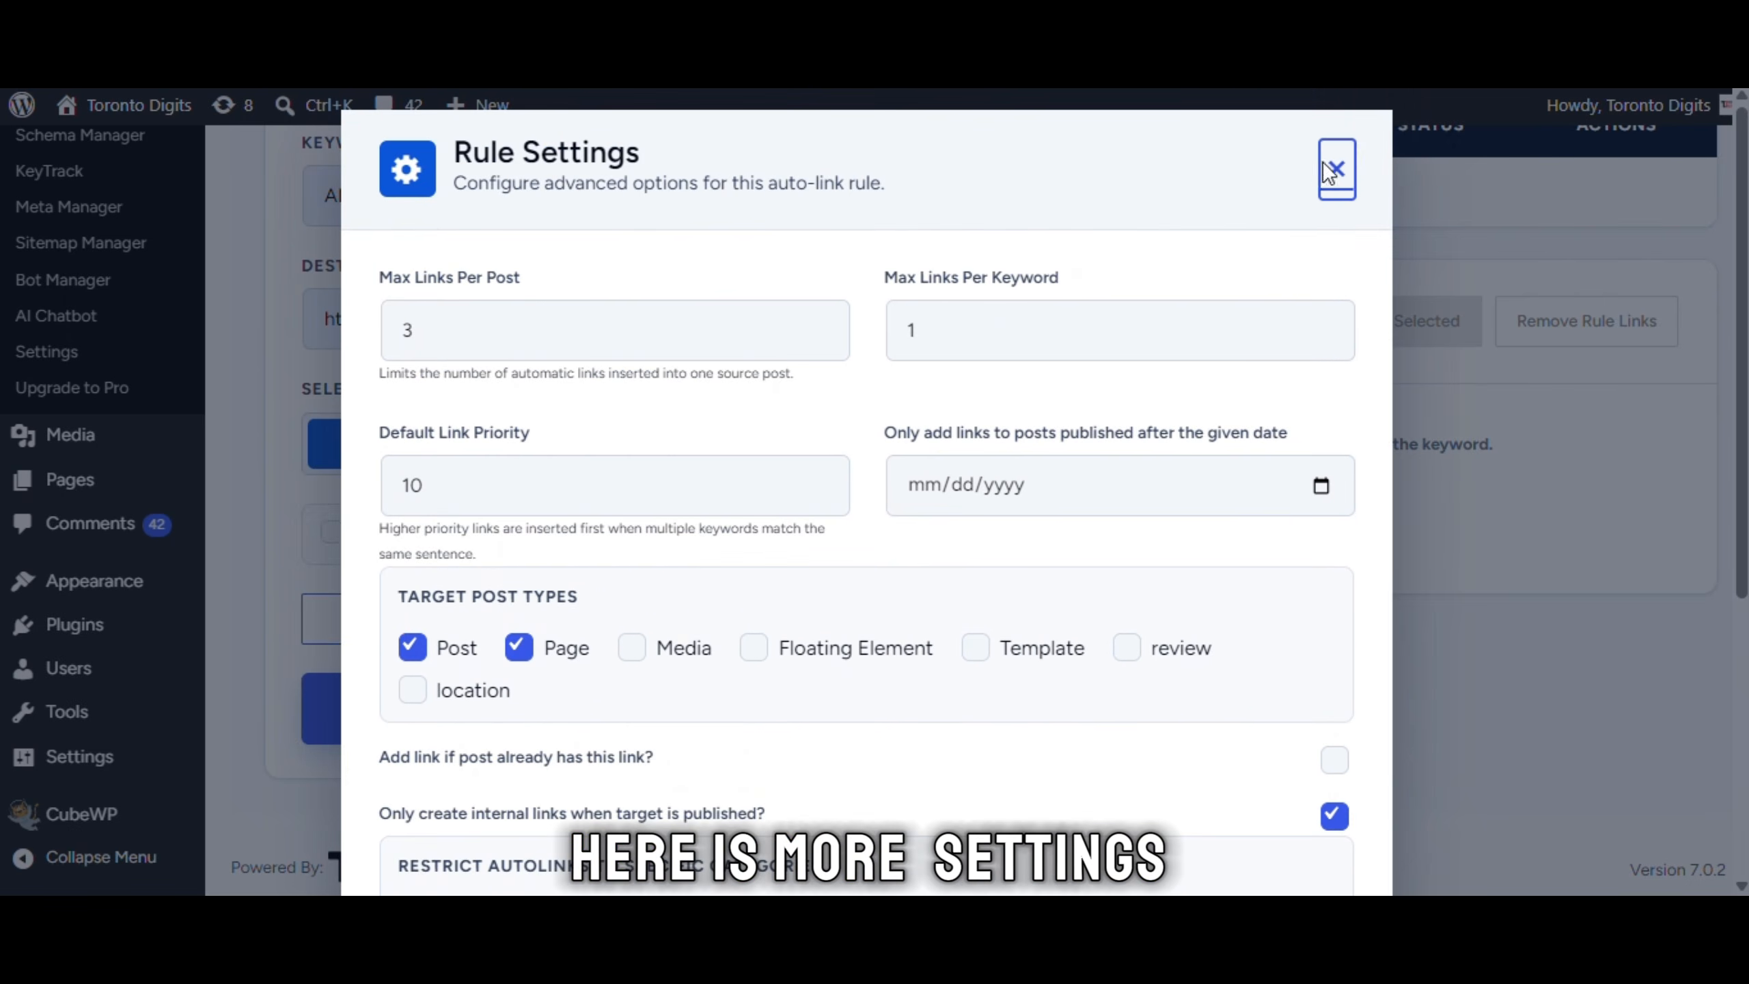
left_click(1330, 160)
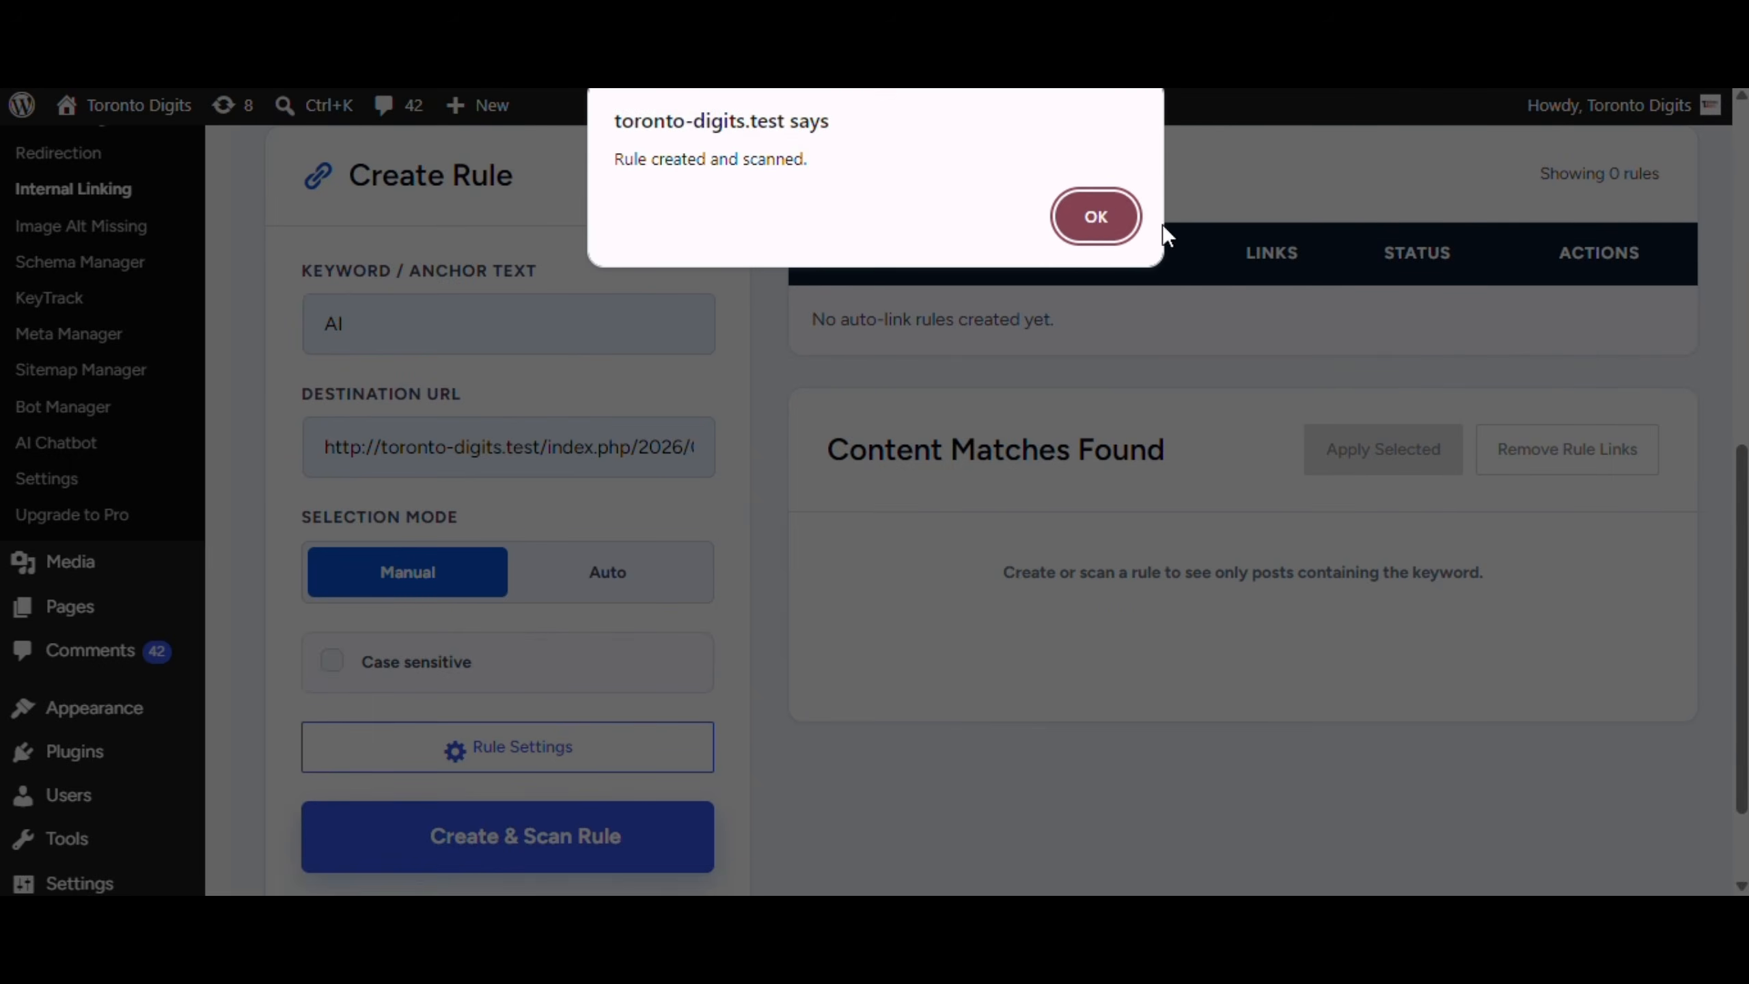
left_click(1097, 215)
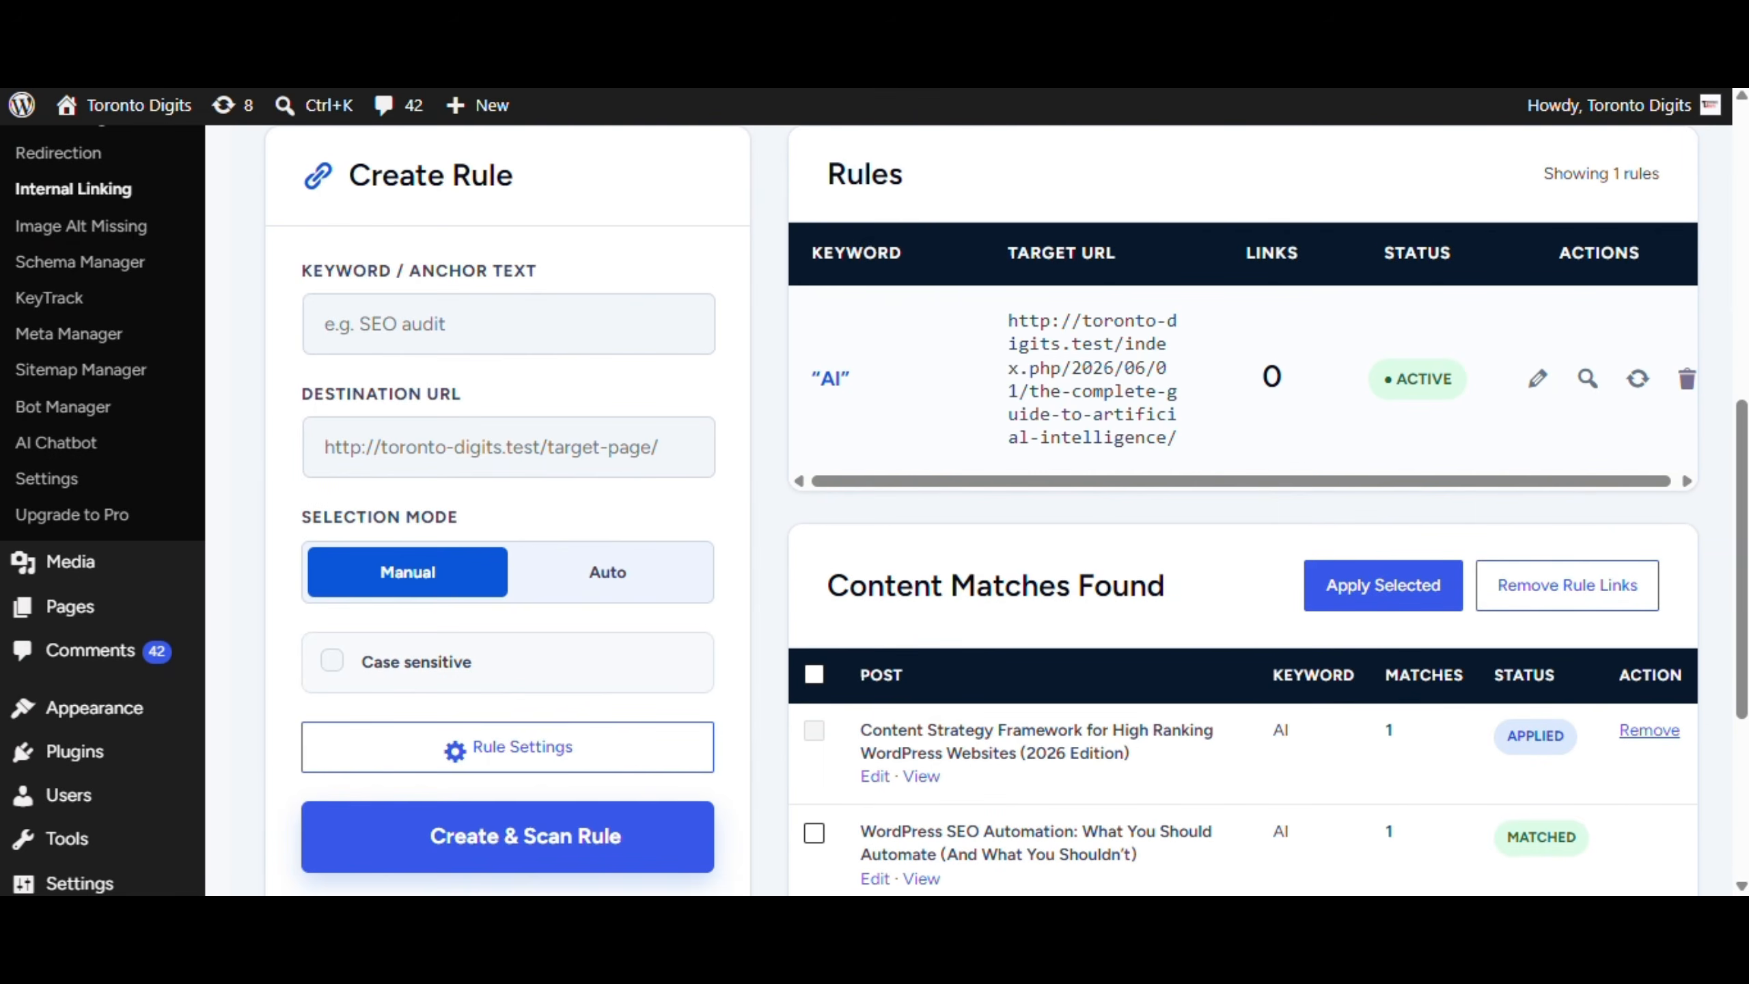
scroll(1156, 344, "down", 6)
scroll(1162, 465, "up", 8)
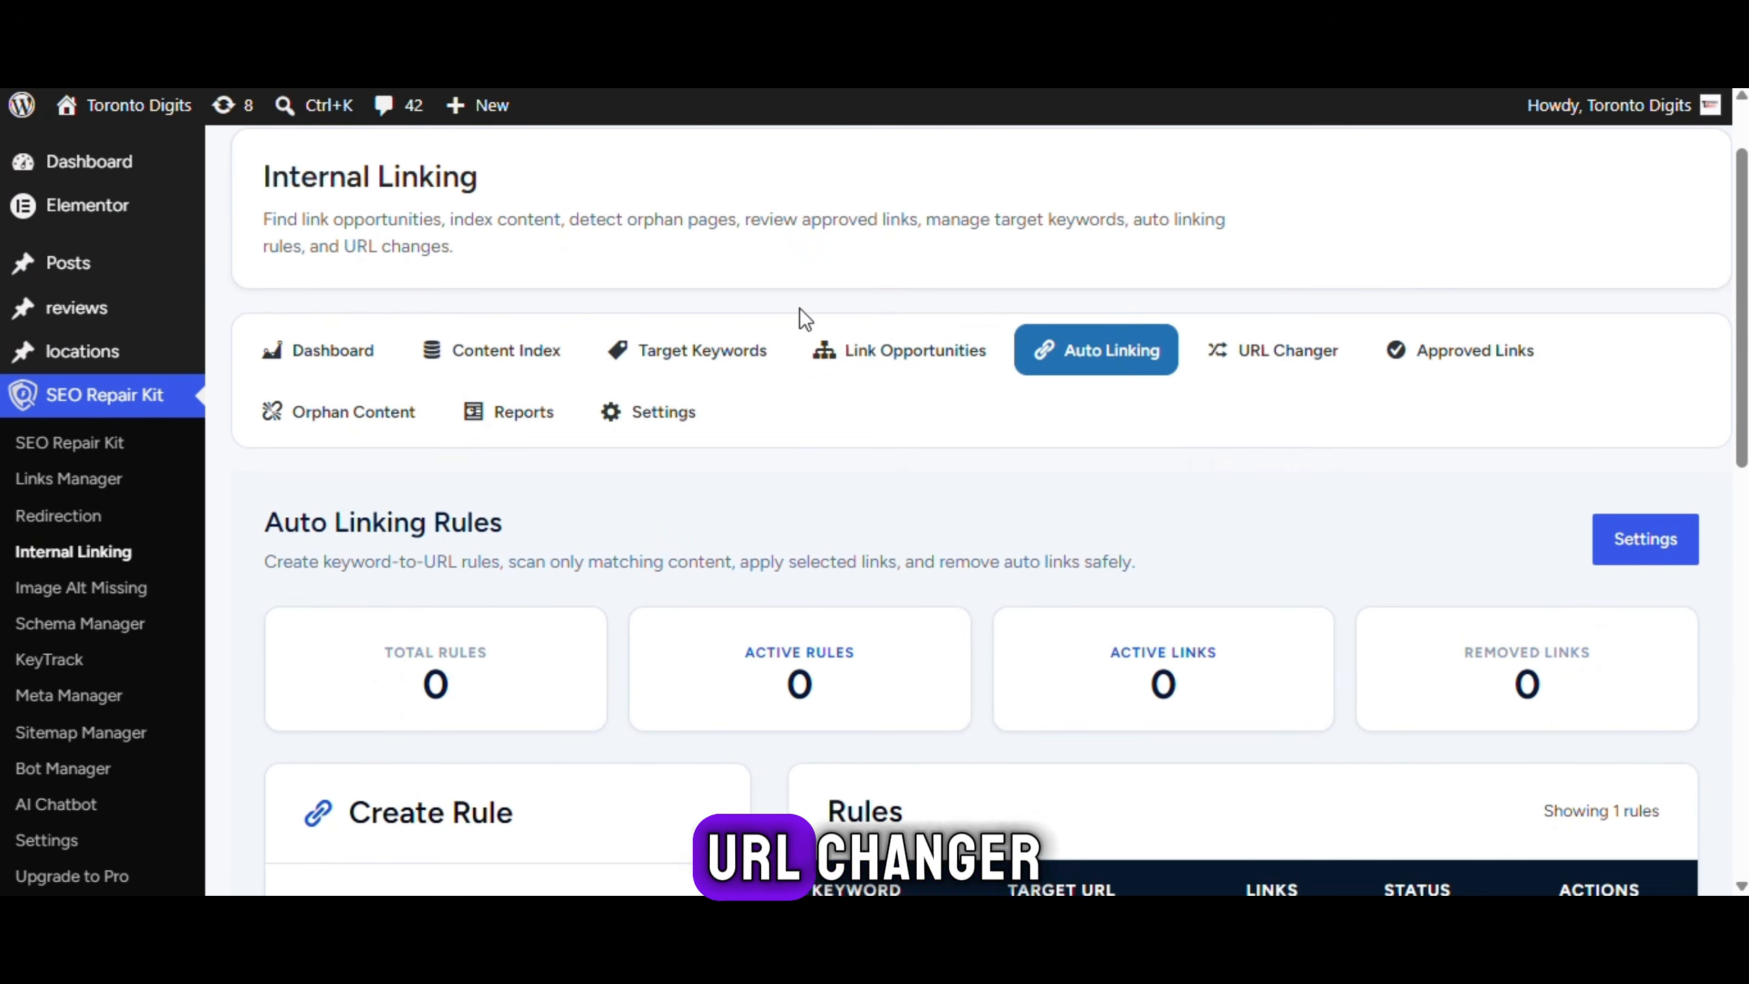
Review the URL Changer tool for global URL replacement, including its new URL field
left_click(1249, 347)
scroll(683, 498, "down", 5)
left_click(605, 582)
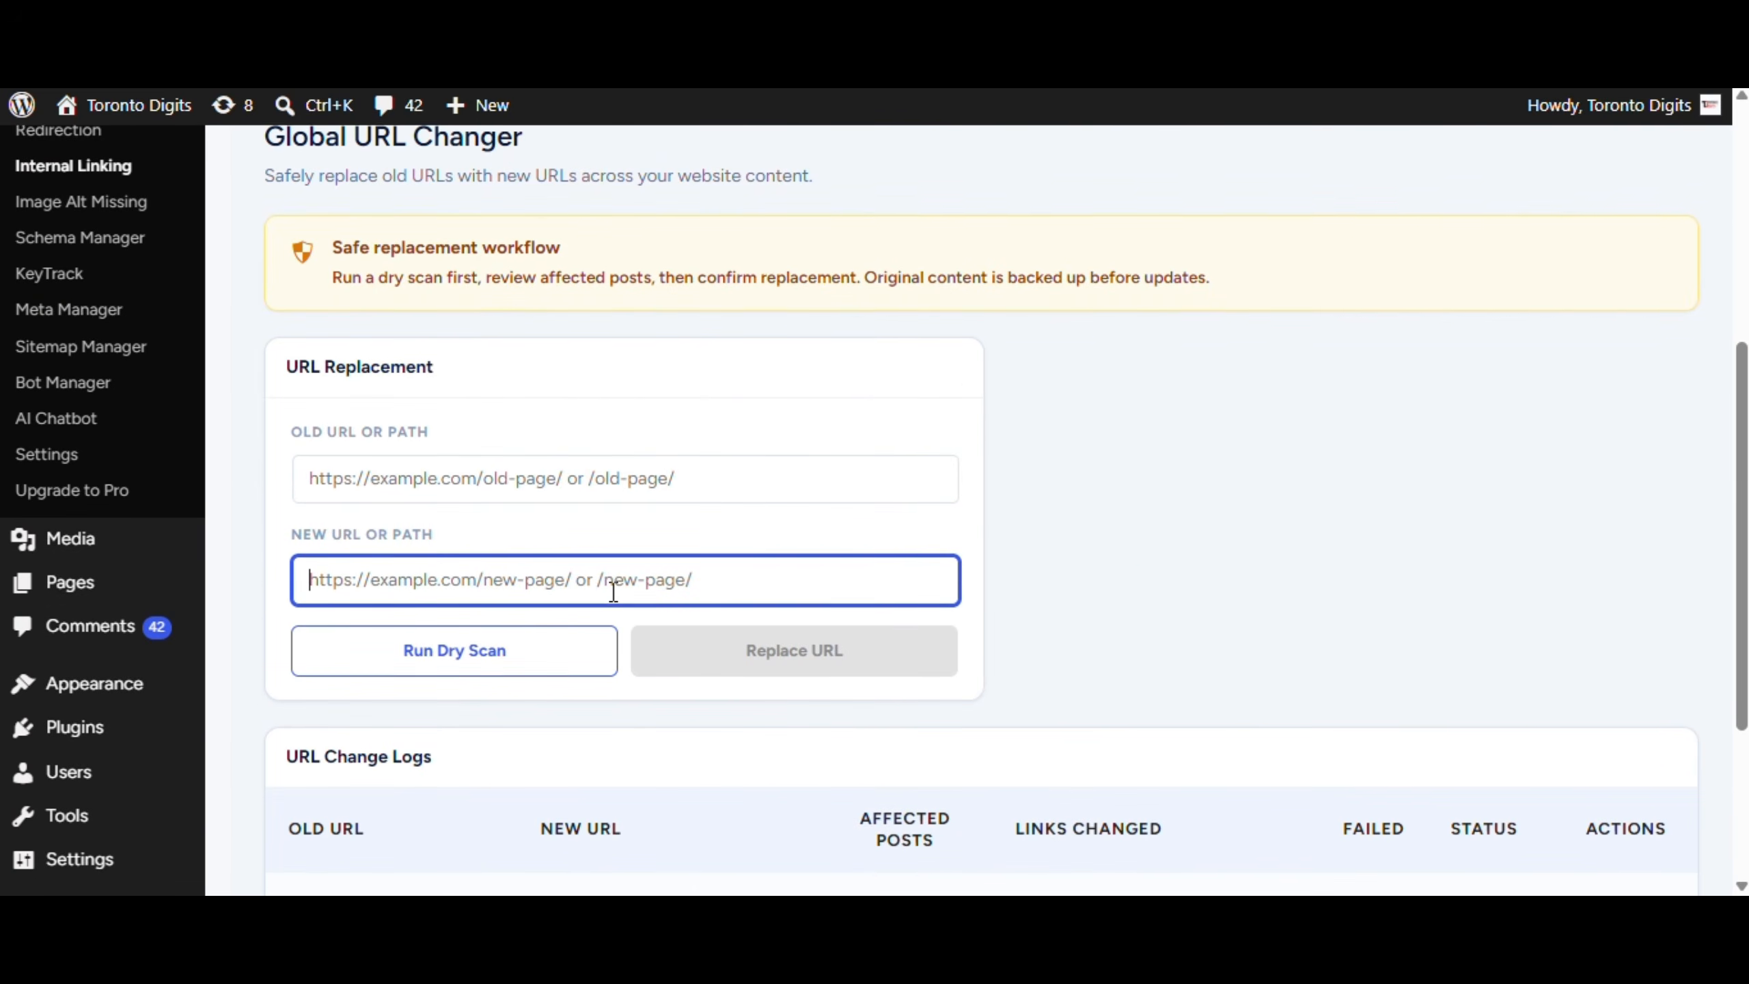
scroll(512, 418, "down", 3)
scroll(871, 145, "up", 9)
Look over the Approved Links tab listing inserted links
left_click(1439, 455)
scroll(1246, 485, "down", 5)
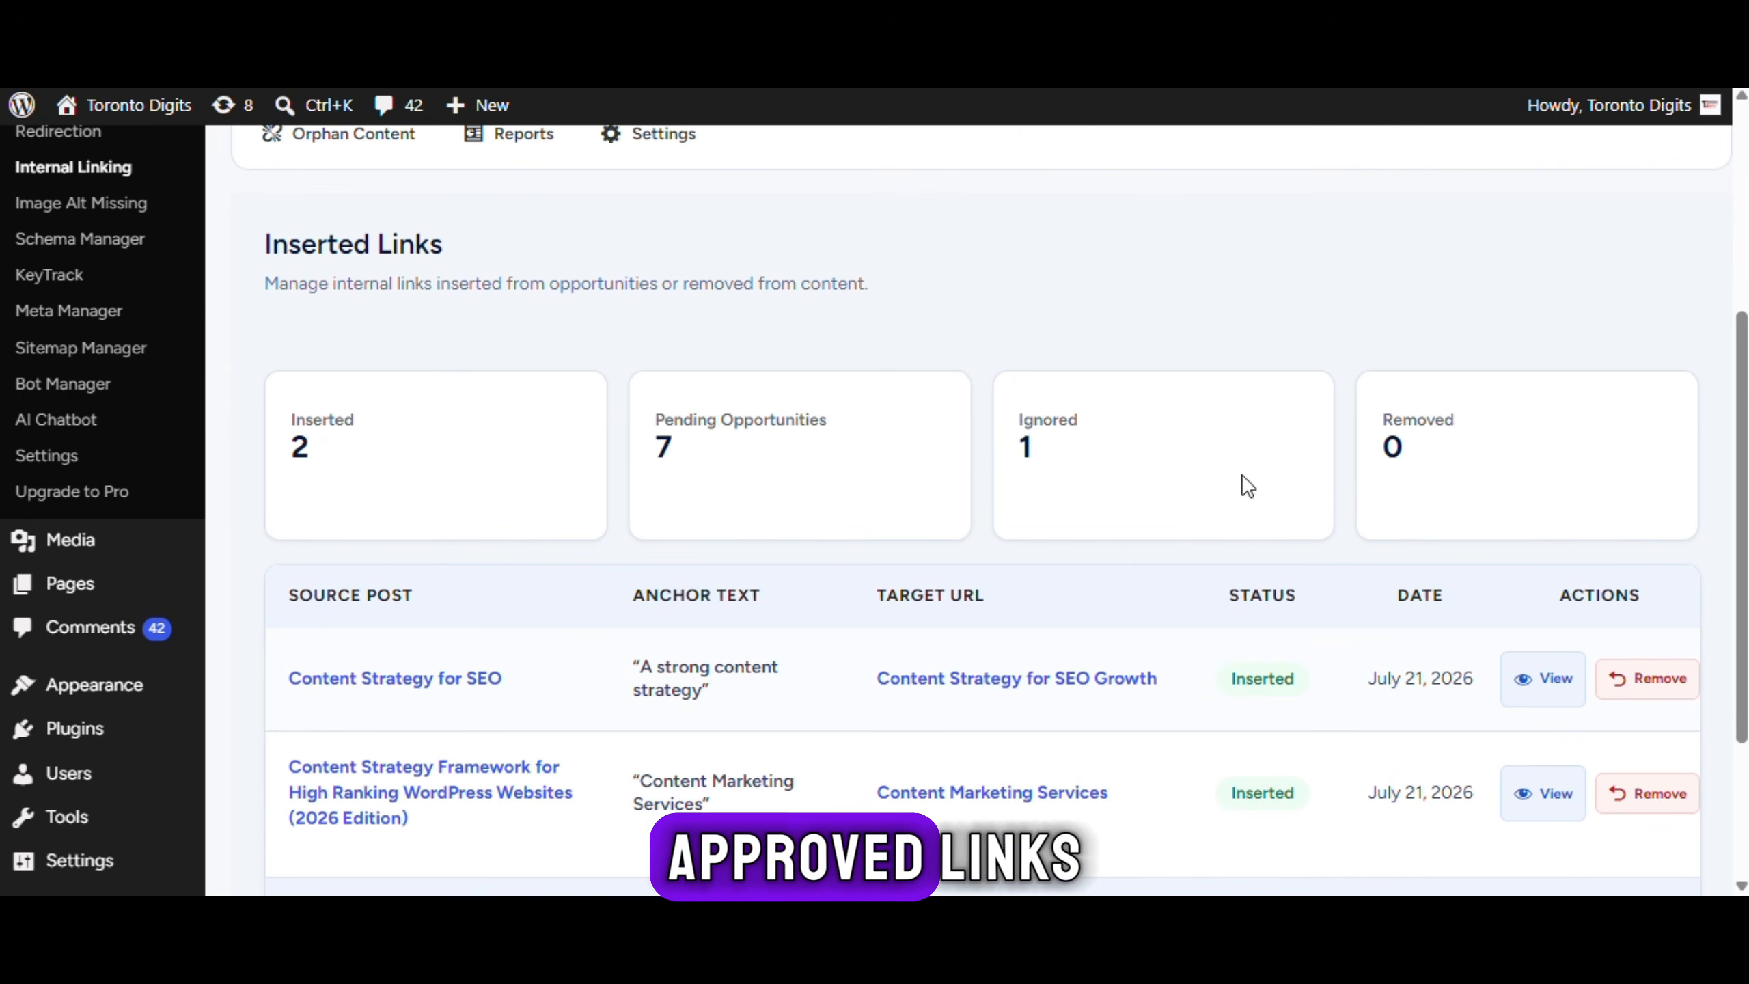
left_click(683, 344)
scroll(1346, 590, "up", 5)
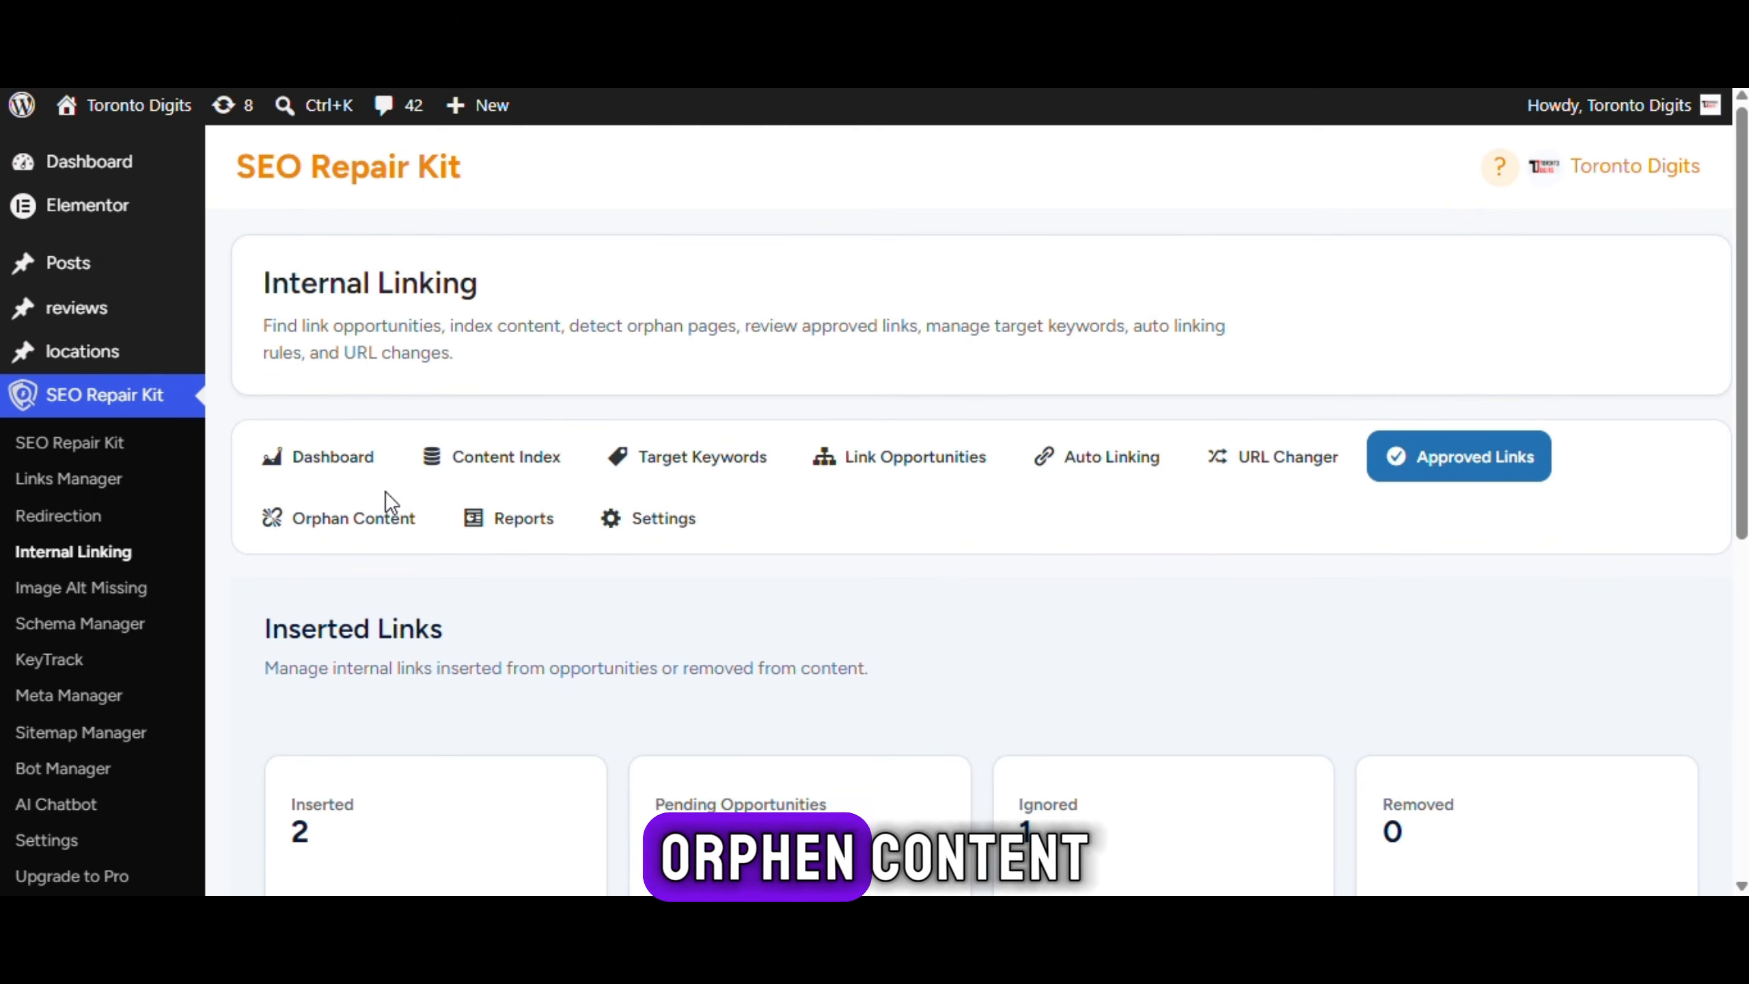
Browse the Orphan Content discovery tab
left_click(386, 509)
scroll(420, 526, "down", 3)
left_click_drag(265, 379, 674, 382)
left_click(674, 382)
scroll(495, 468, "down", 2)
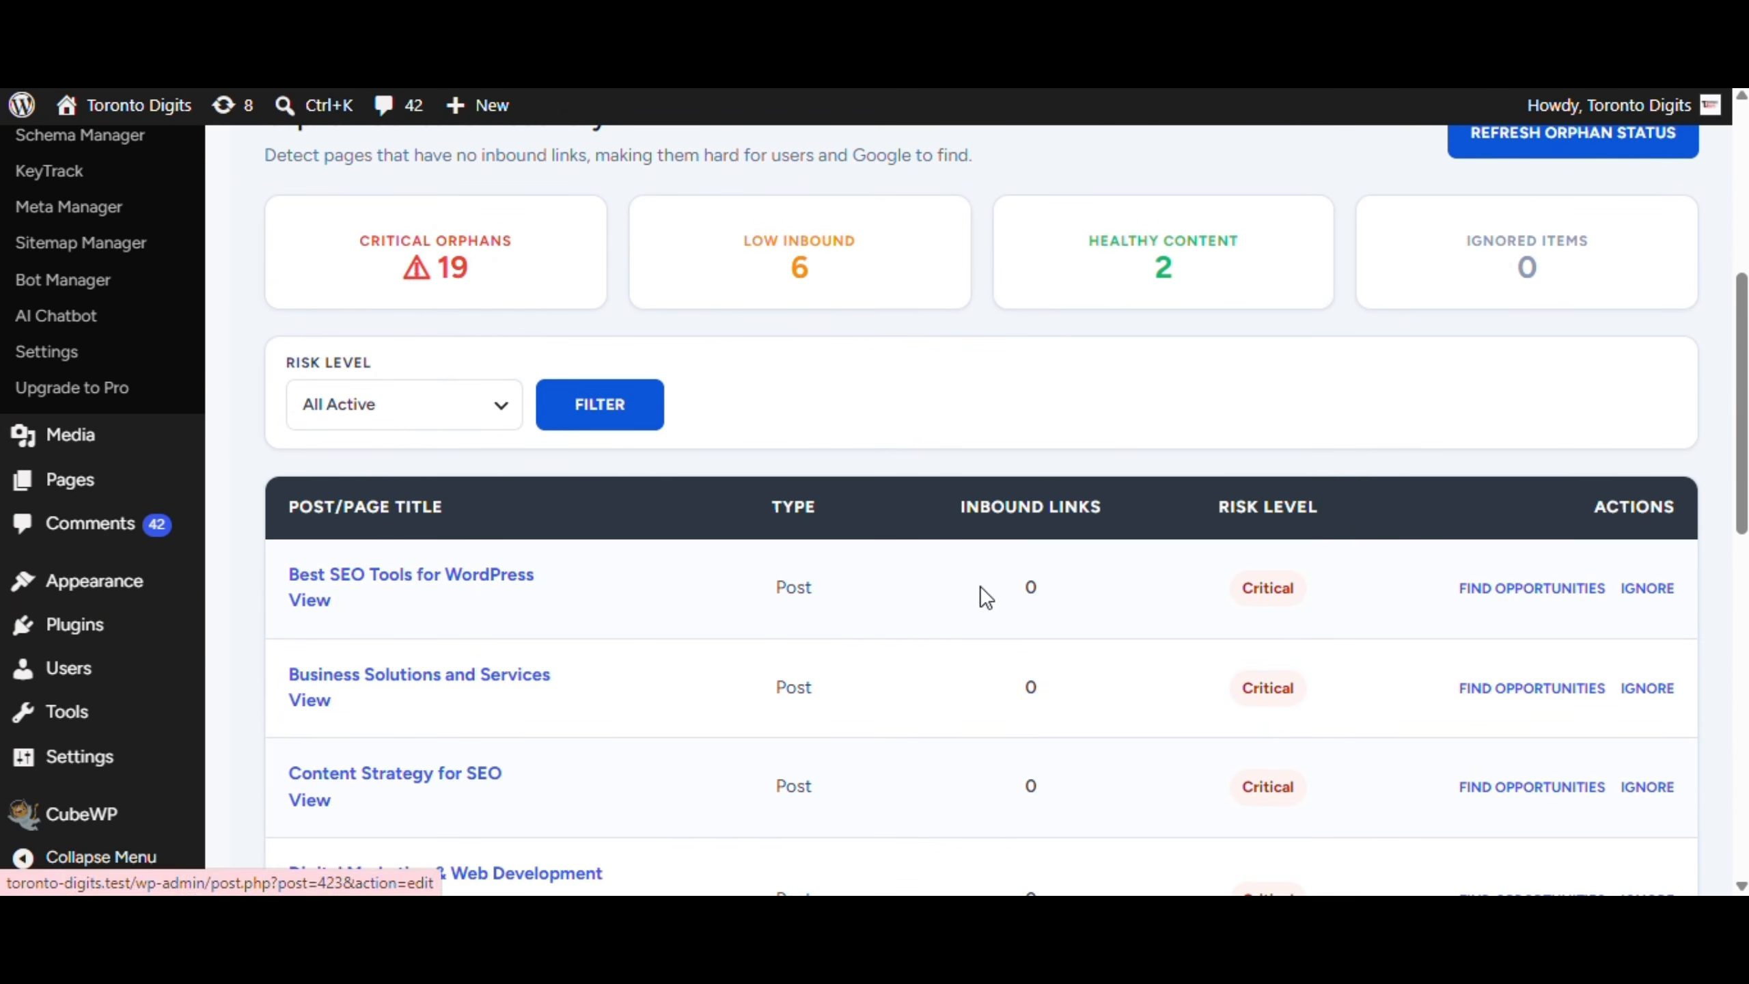
scroll(1073, 612, "down", 2)
scroll(519, 410, "up", 5)
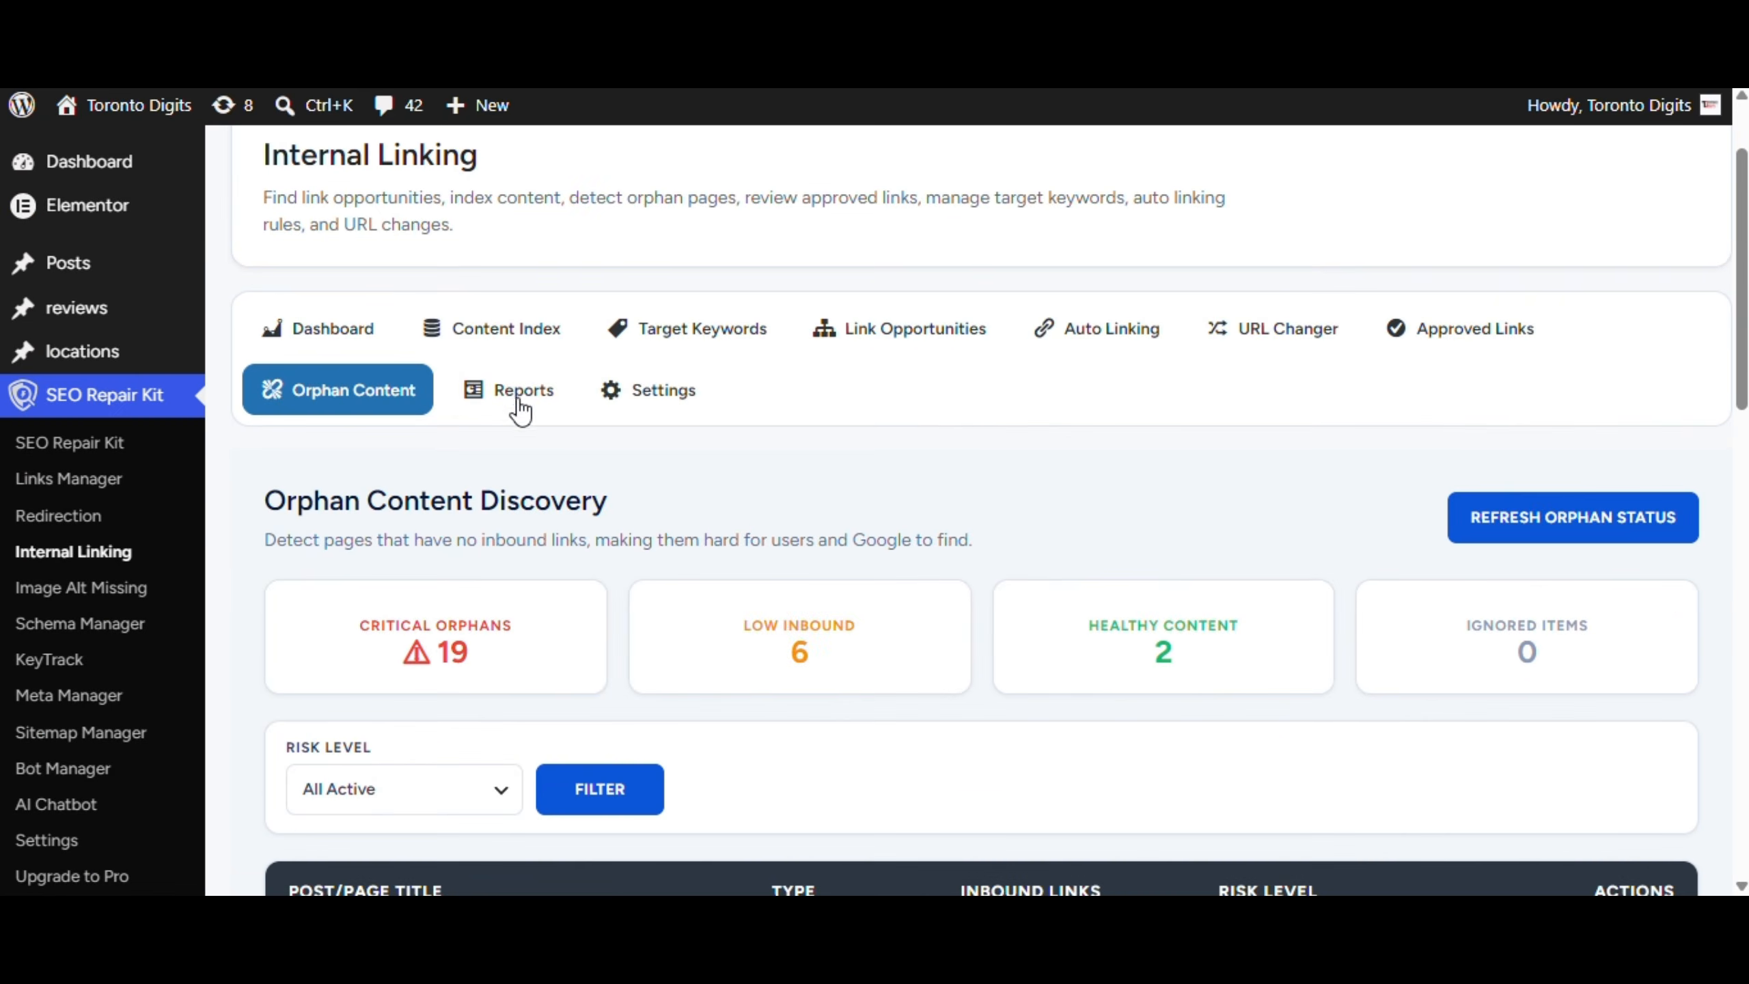
Scroll through the smart linking Reports tab
left_click(516, 396)
scroll(433, 495, "down", 2)
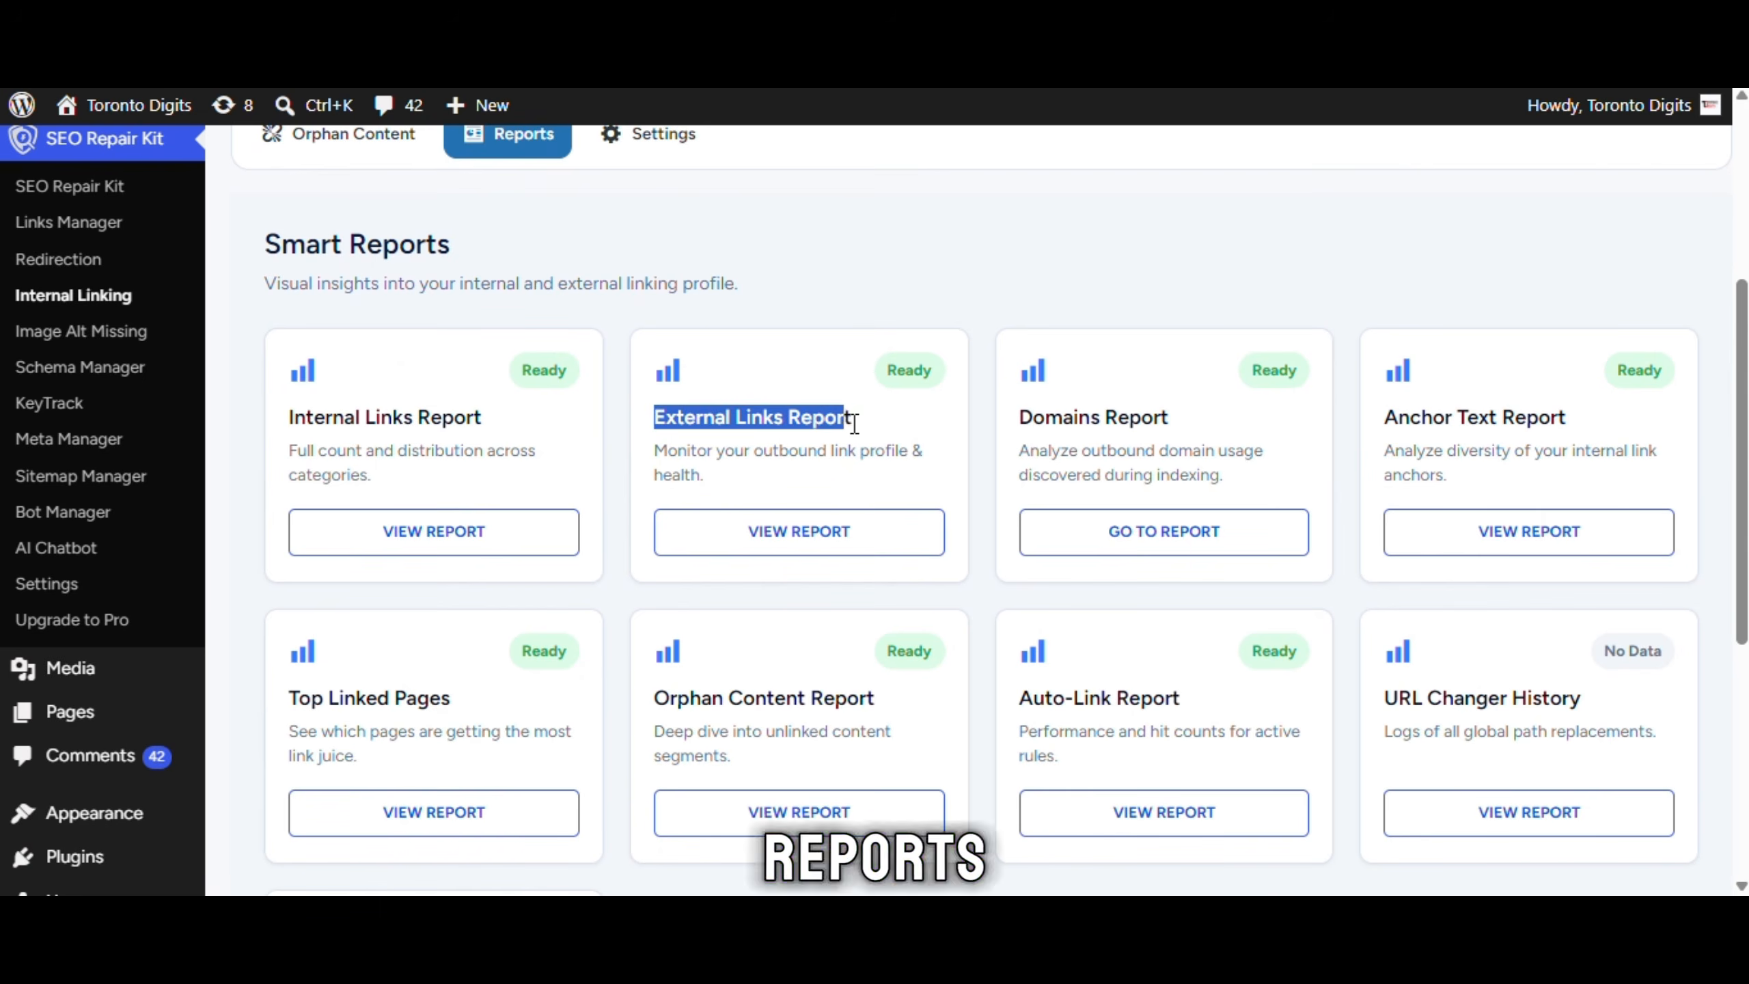
scroll(727, 503, "down", 3)
scroll(727, 482, "up", 5)
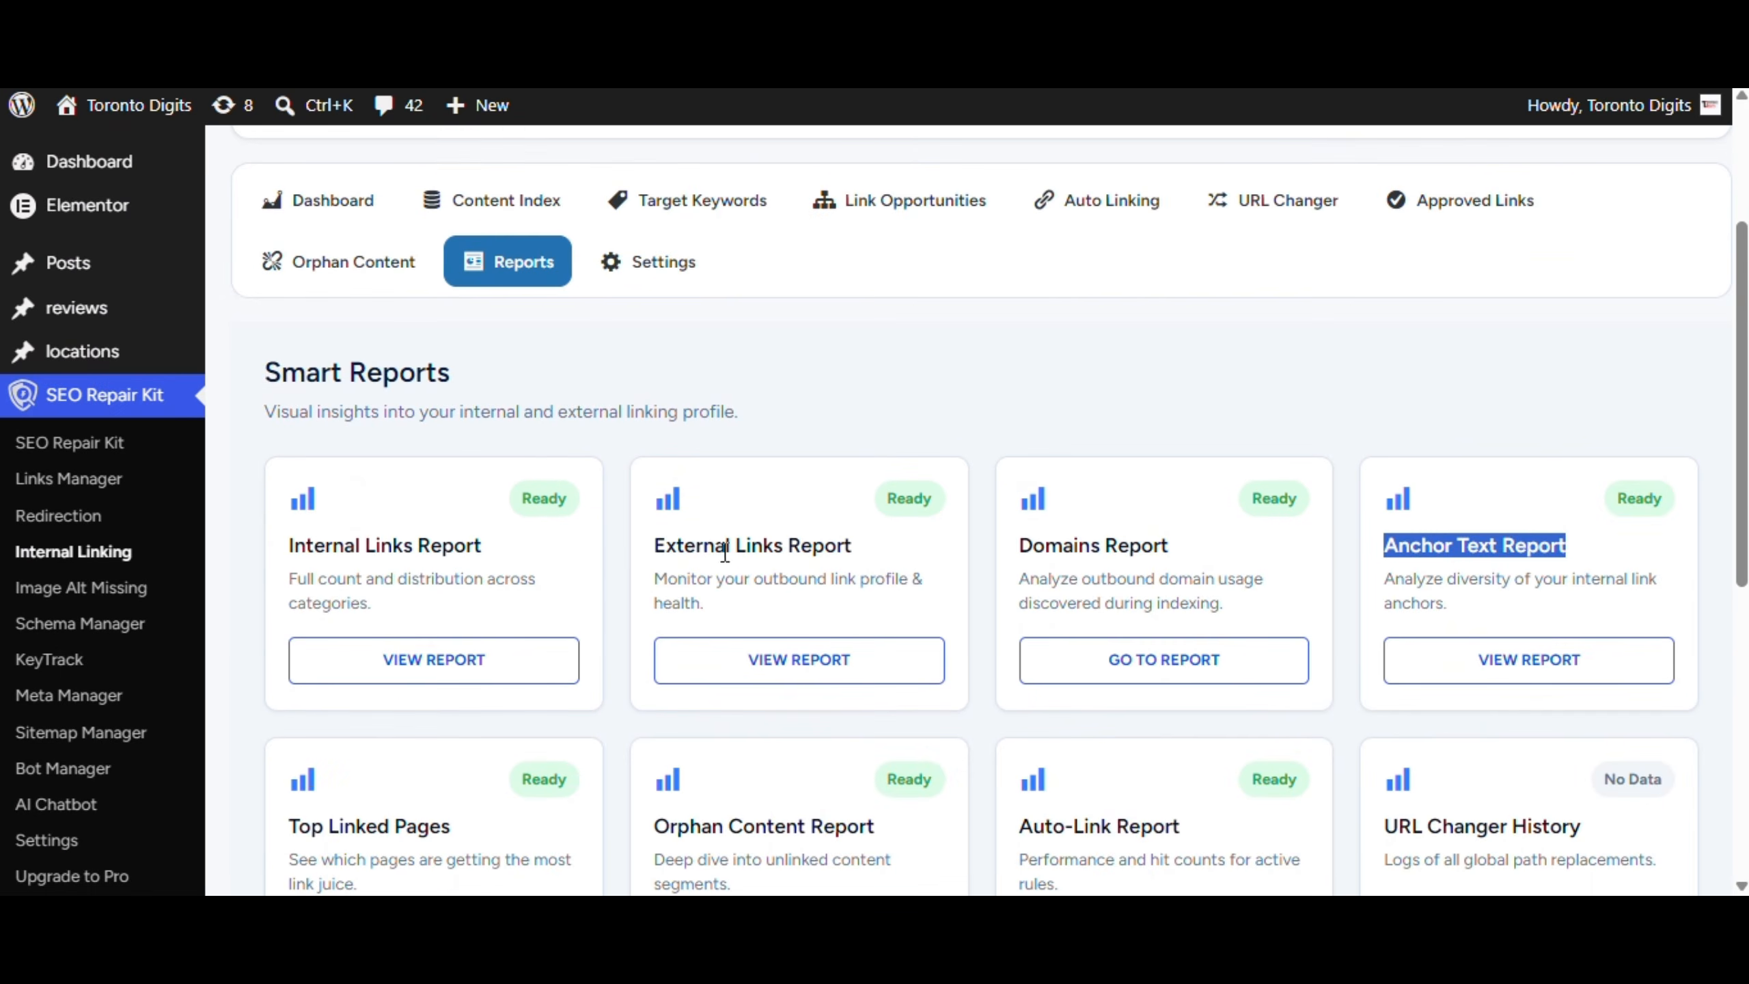
Open the internal linking Settings tab and scroll through its options
left_click(653, 265)
left_click(896, 430)
scroll(896, 430, "down", 3)
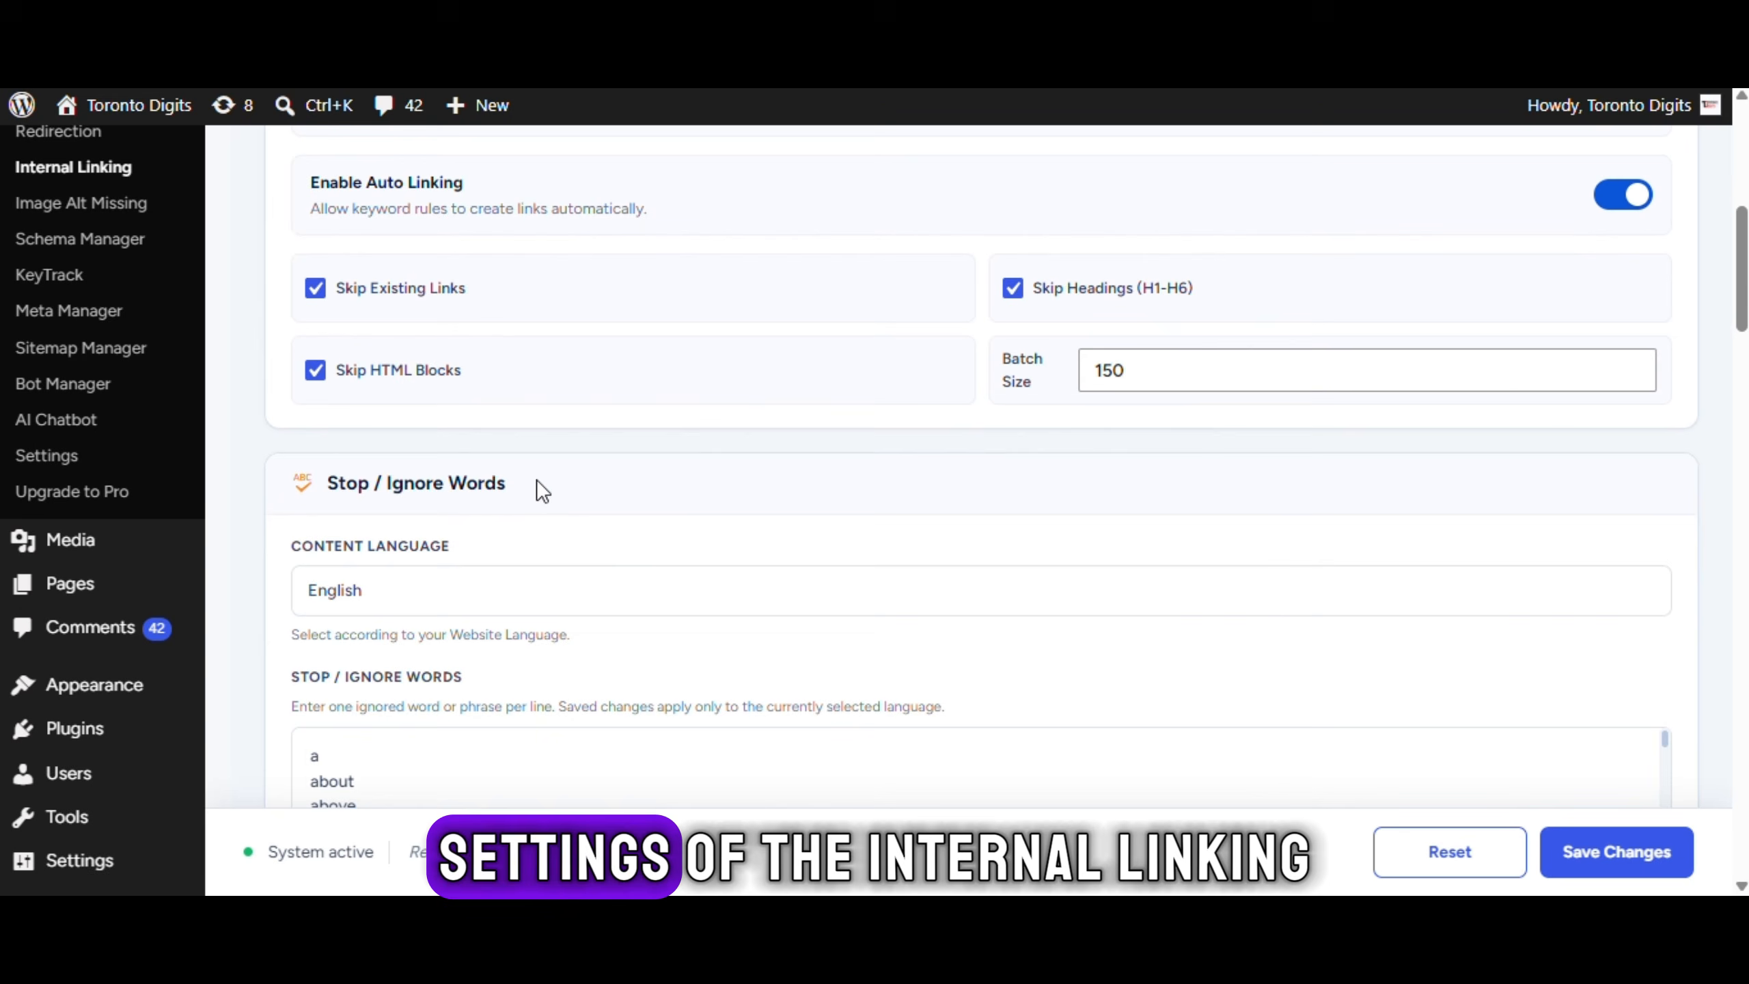
left_click_drag(537, 484, 337, 486)
scroll(667, 470, "down", 2)
scroll(485, 321, "up", 1)
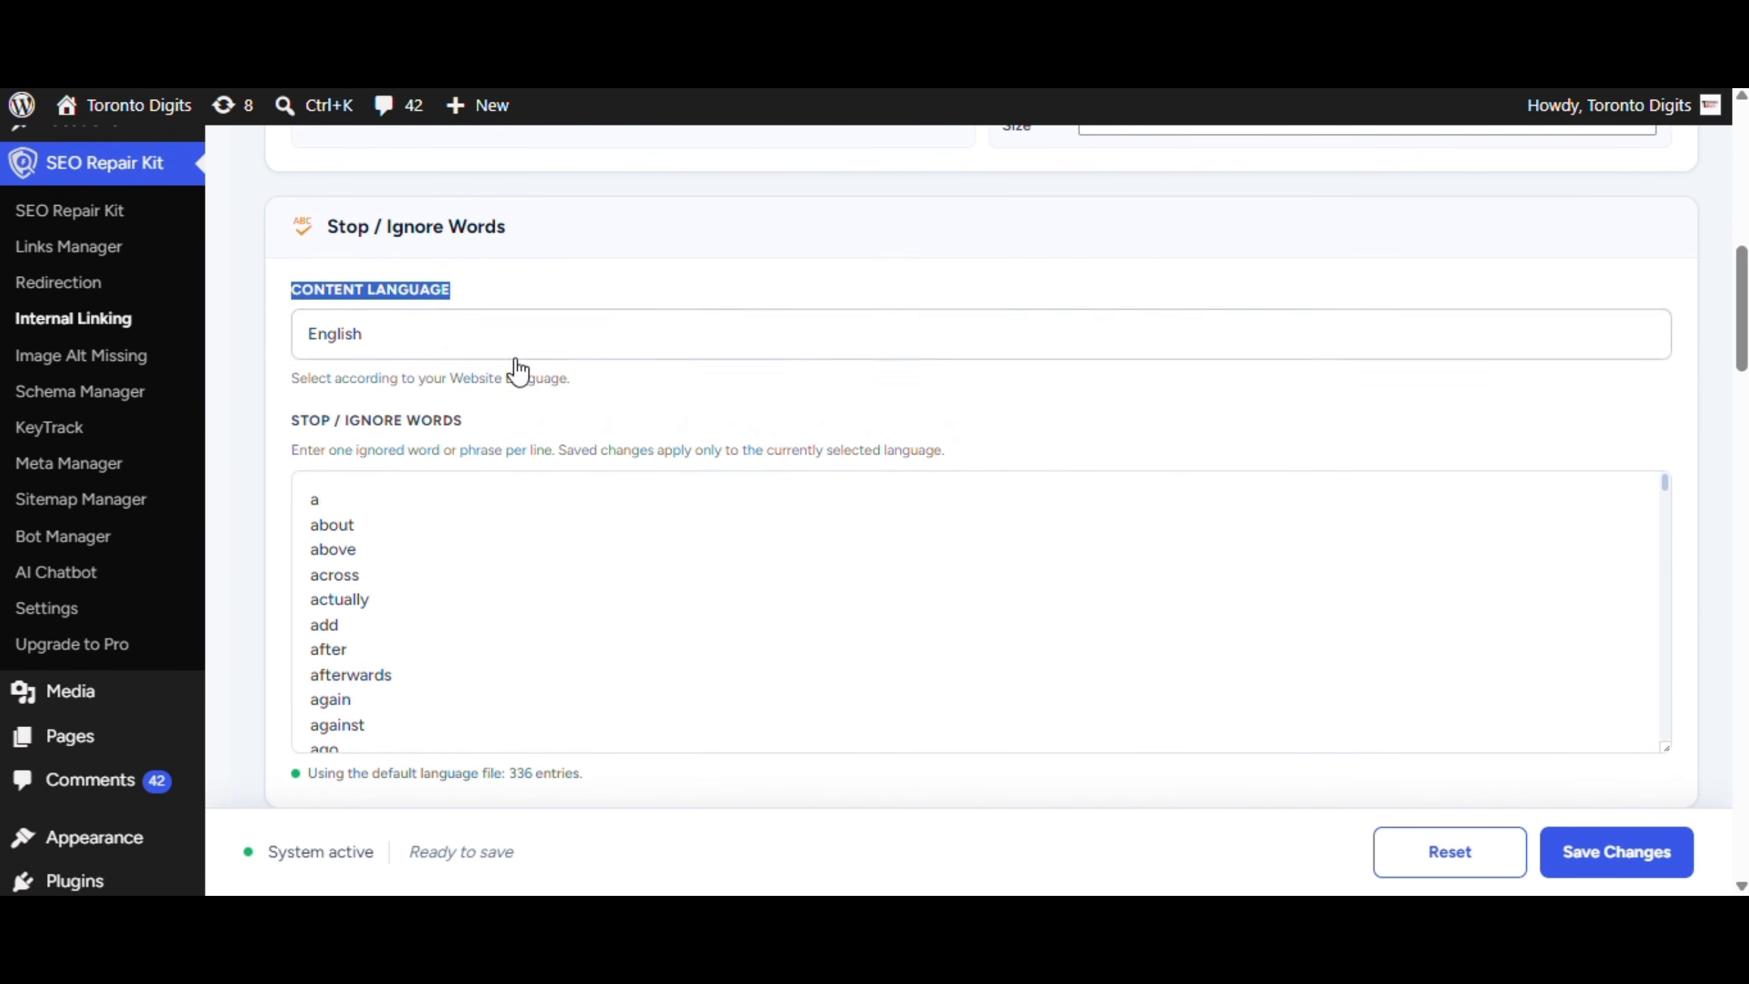
scroll(523, 448, "down", 6)
scroll(601, 569, "down", 5)
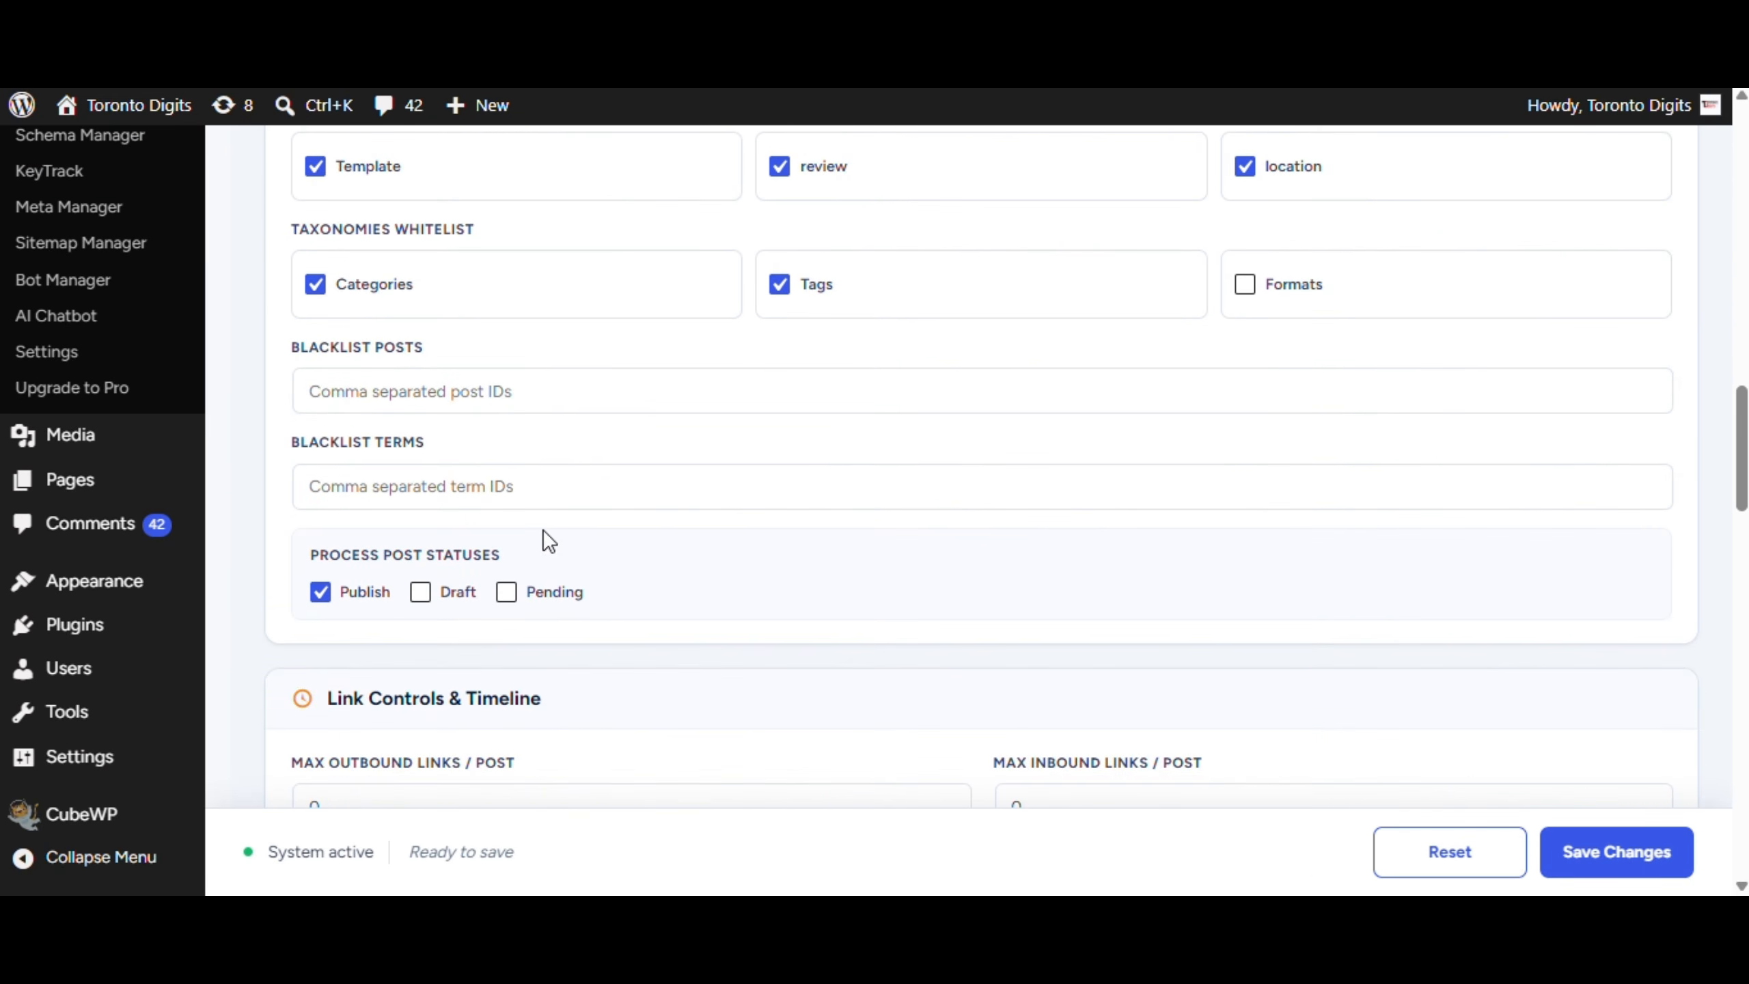
scroll(579, 475, "down", 3)
left_click_drag(546, 313, 336, 314)
scroll(686, 389, "down", 3)
scroll(685, 389, "down", 1)
Review the Matching Rules and AI Semantic Engine sections of the linking settings
left_click_drag(471, 362, 332, 376)
left_click(653, 418)
scroll(653, 418, "down", 9)
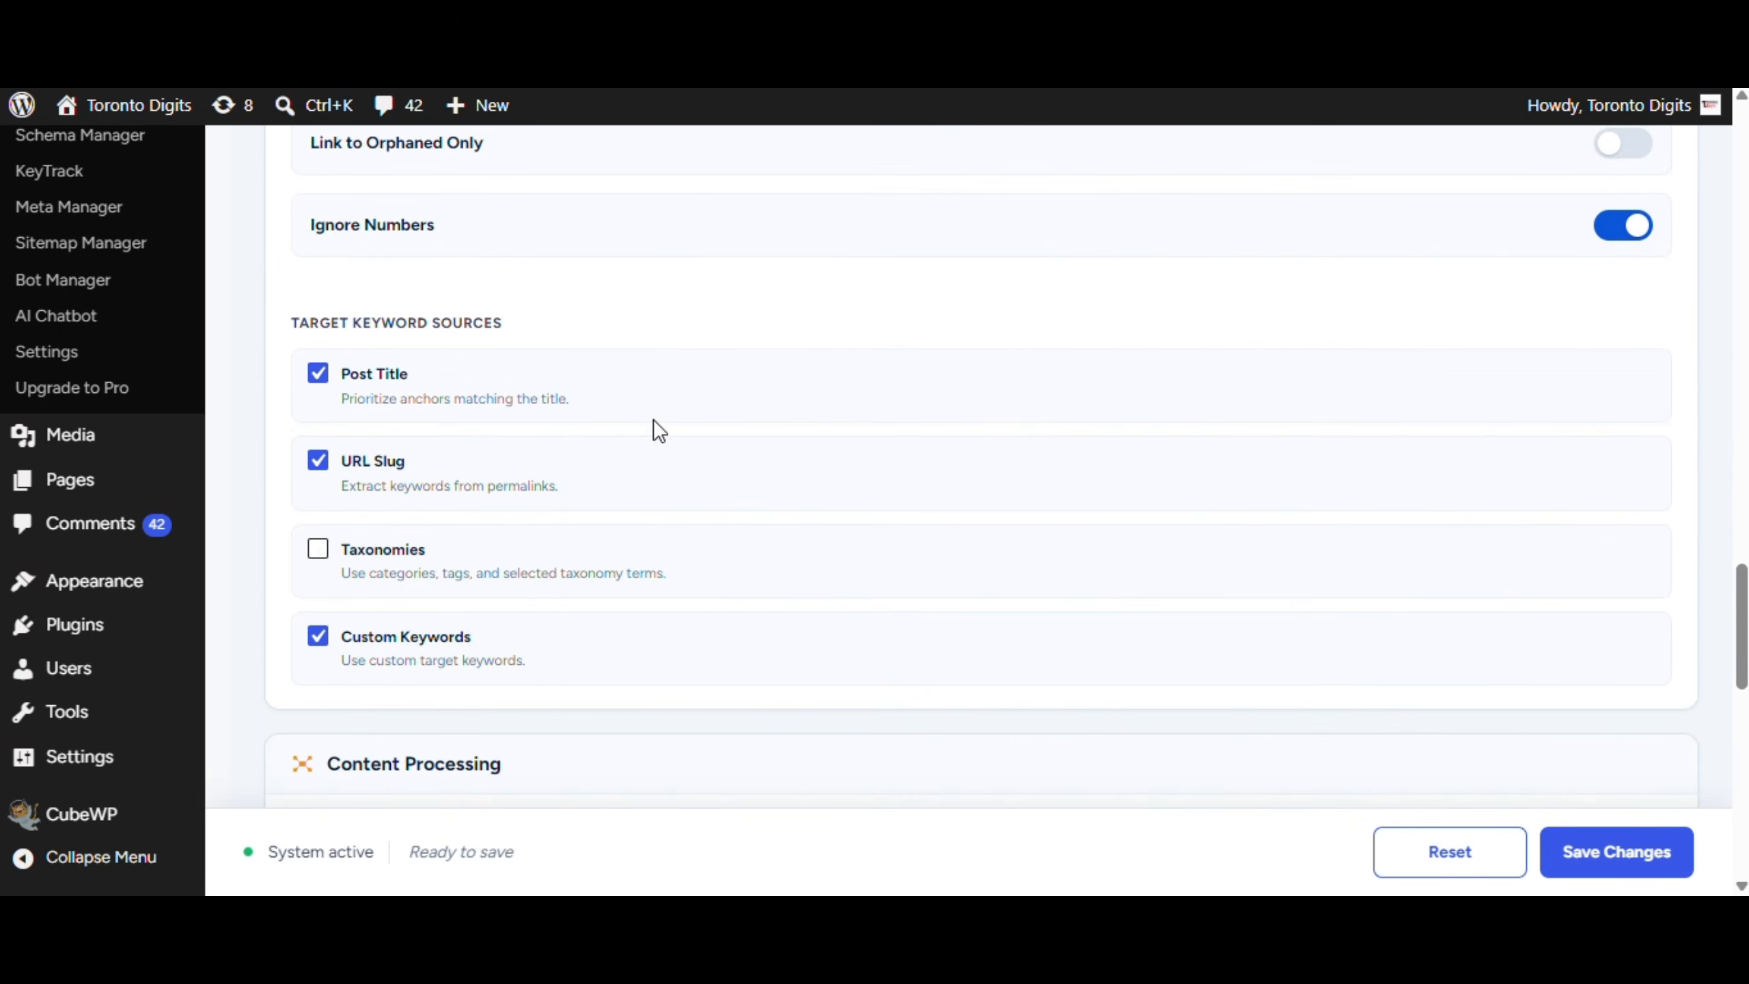
left_click_drag(506, 389, 338, 386)
left_click(726, 419)
scroll(727, 419, "down", 2)
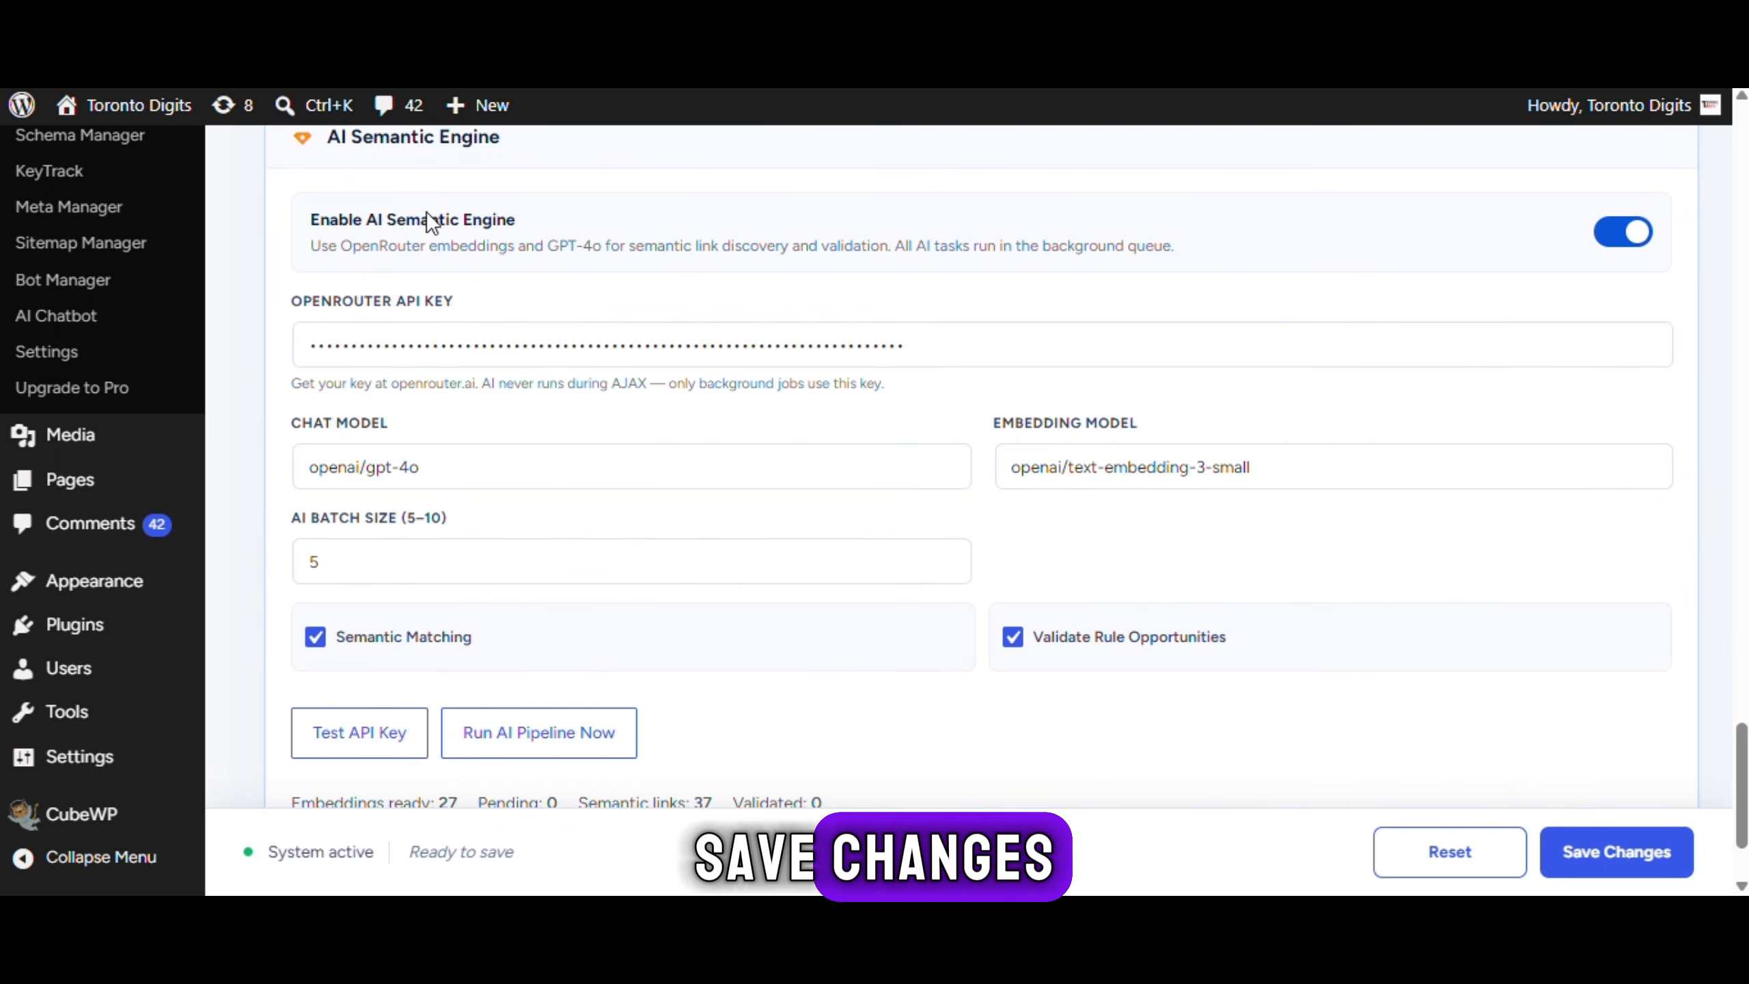
scroll(579, 665, "down", 2)
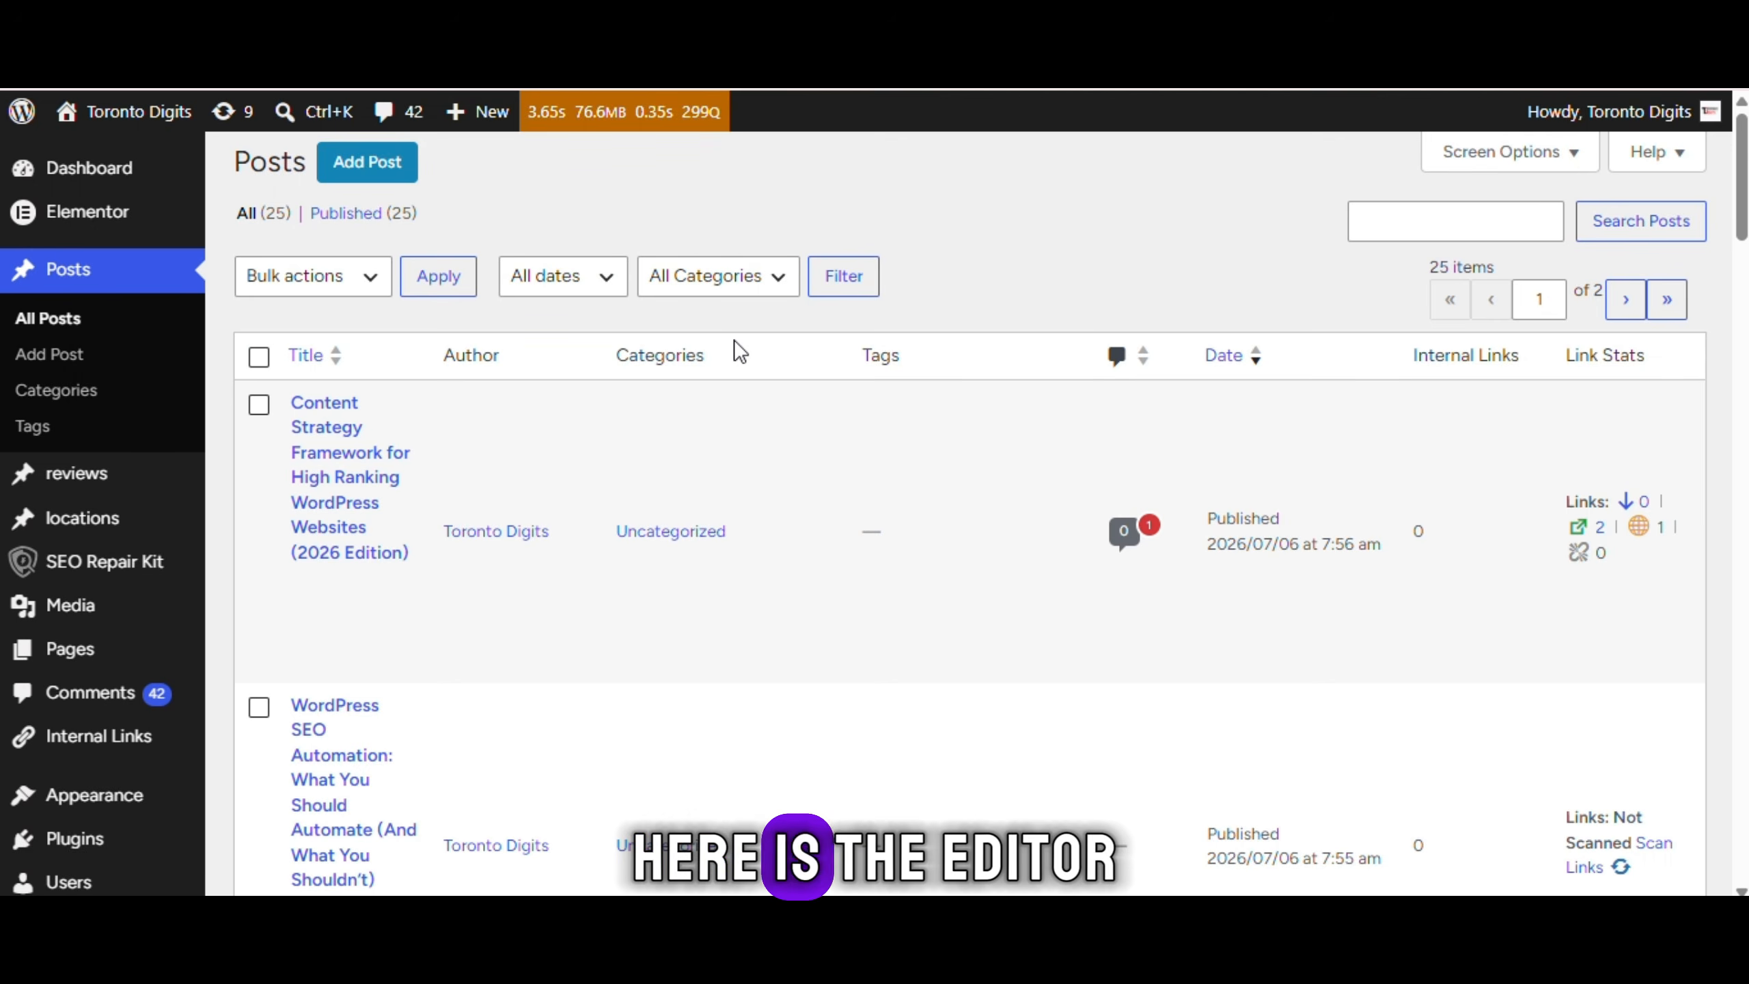
Scroll through the post's Link Opportunities in the SEO Repair Kit sidebar
scroll(733, 338, "down", 4)
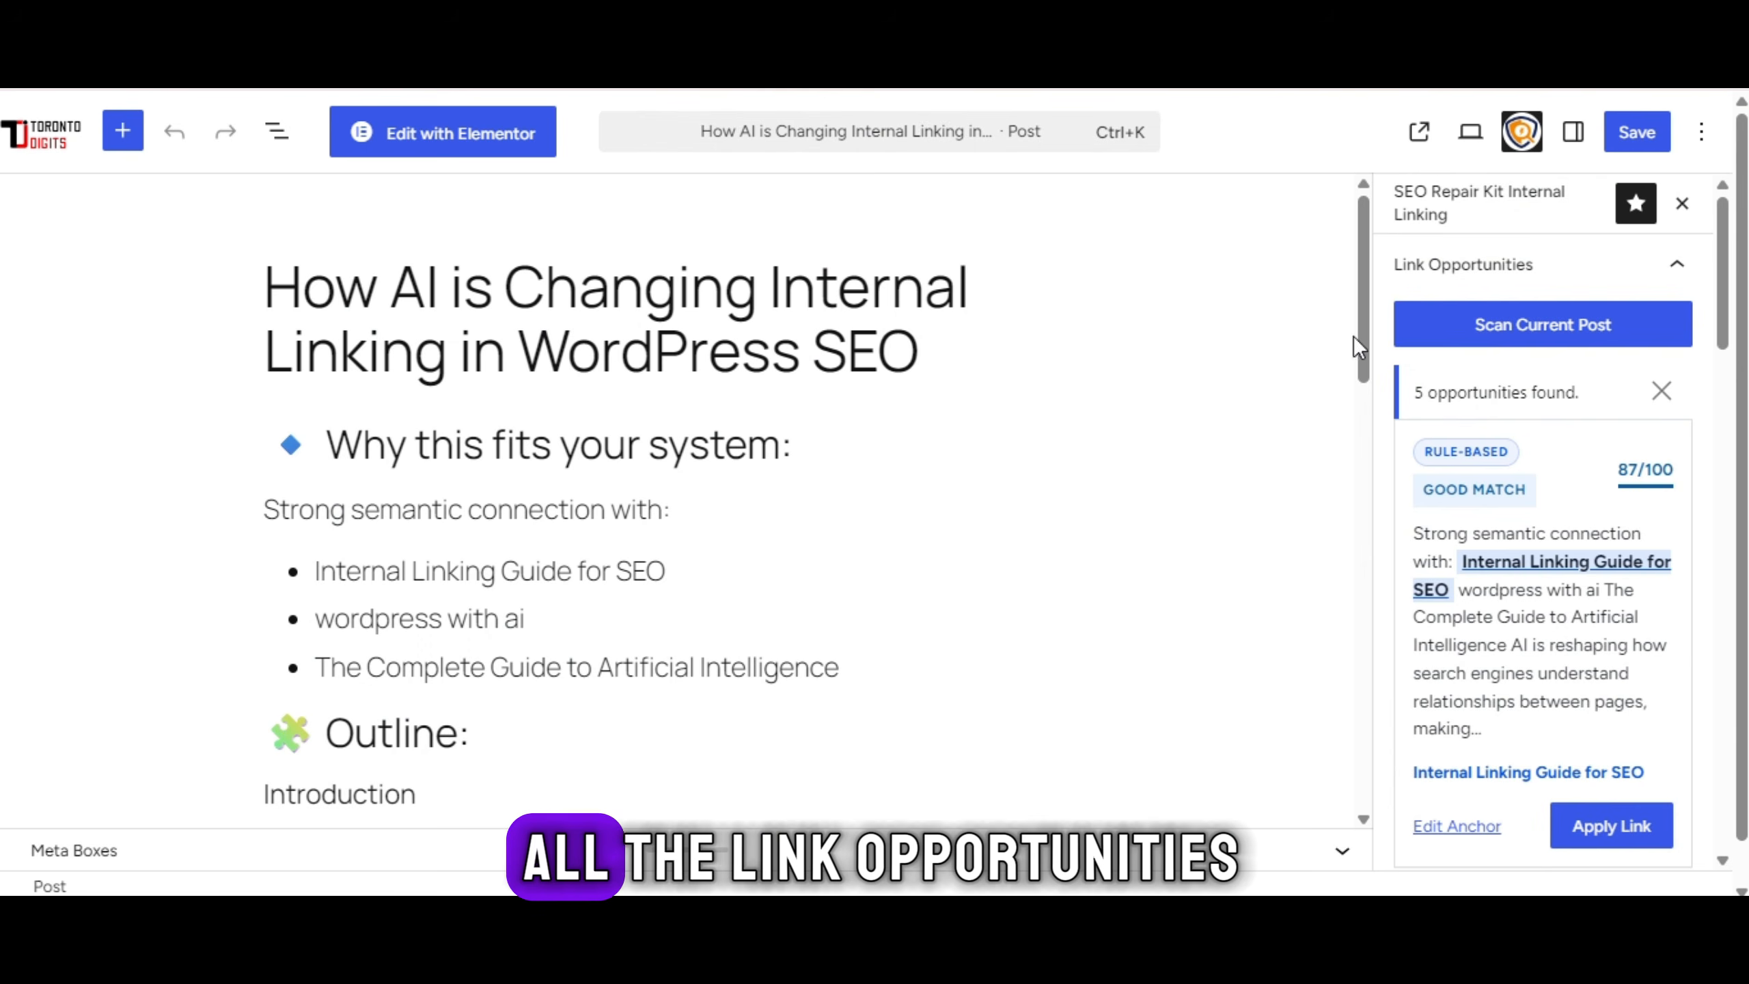
scroll(1561, 360, "down", 8)
scroll(1561, 372, "down", 6)
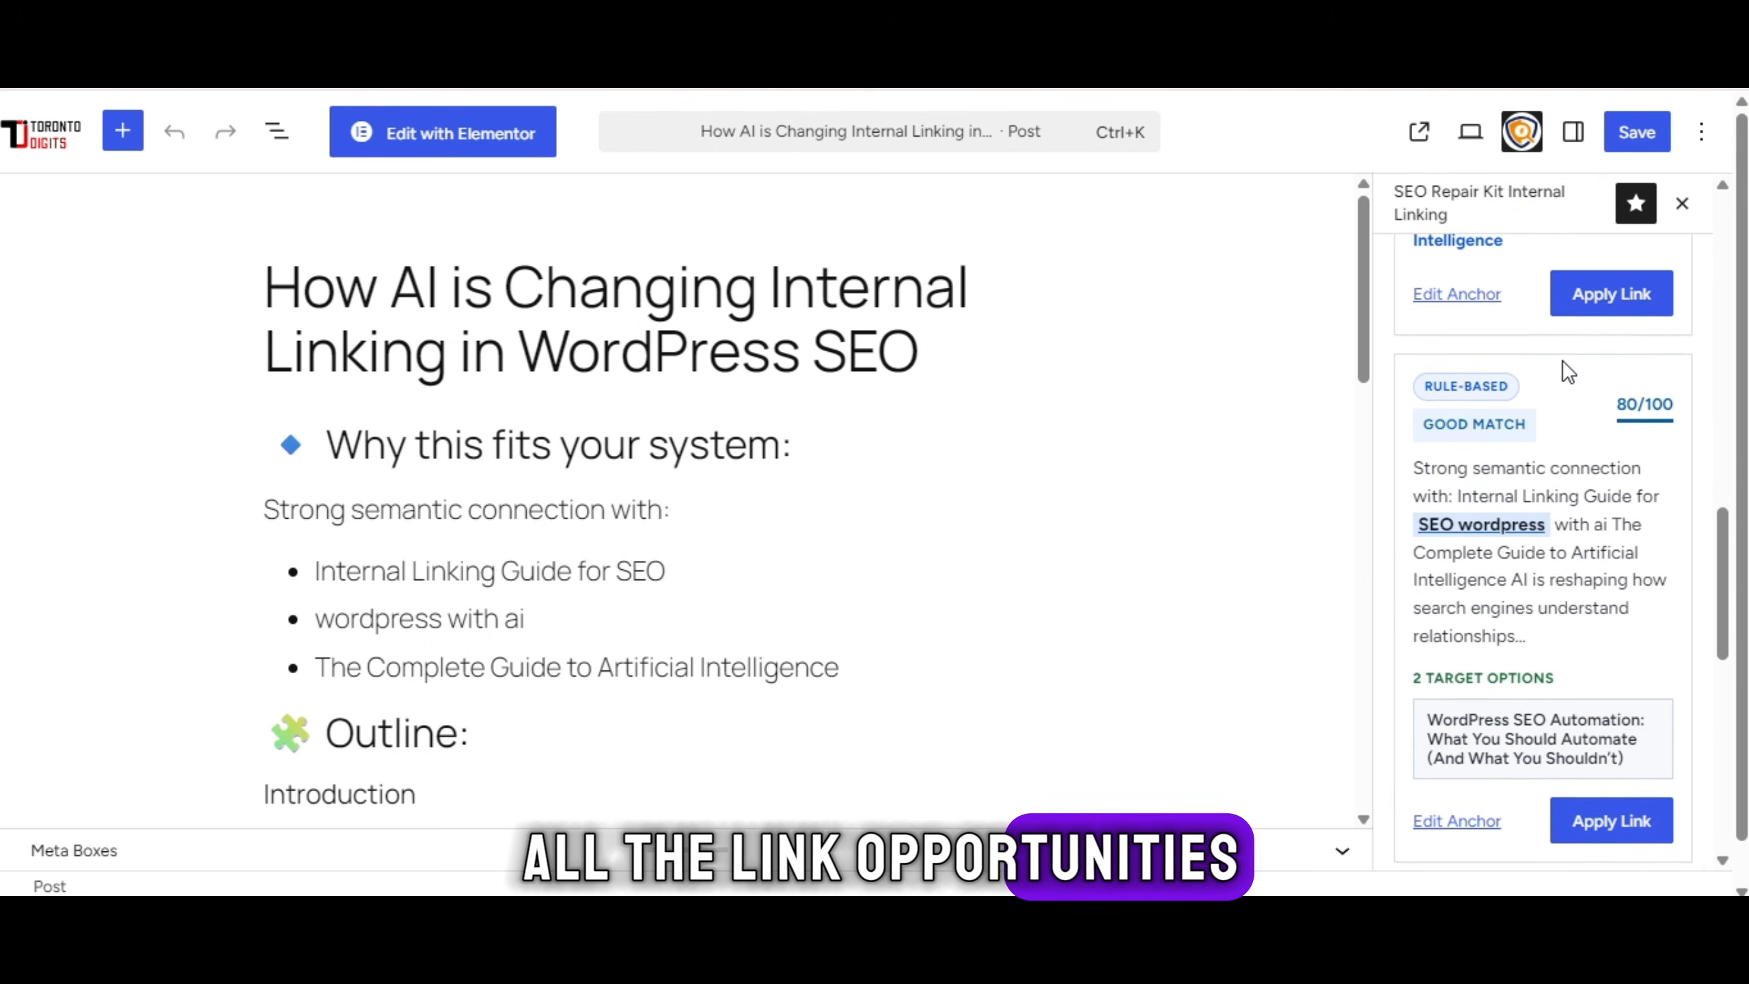
scroll(1535, 639, "up", 4)
scroll(1536, 639, "up", 5)
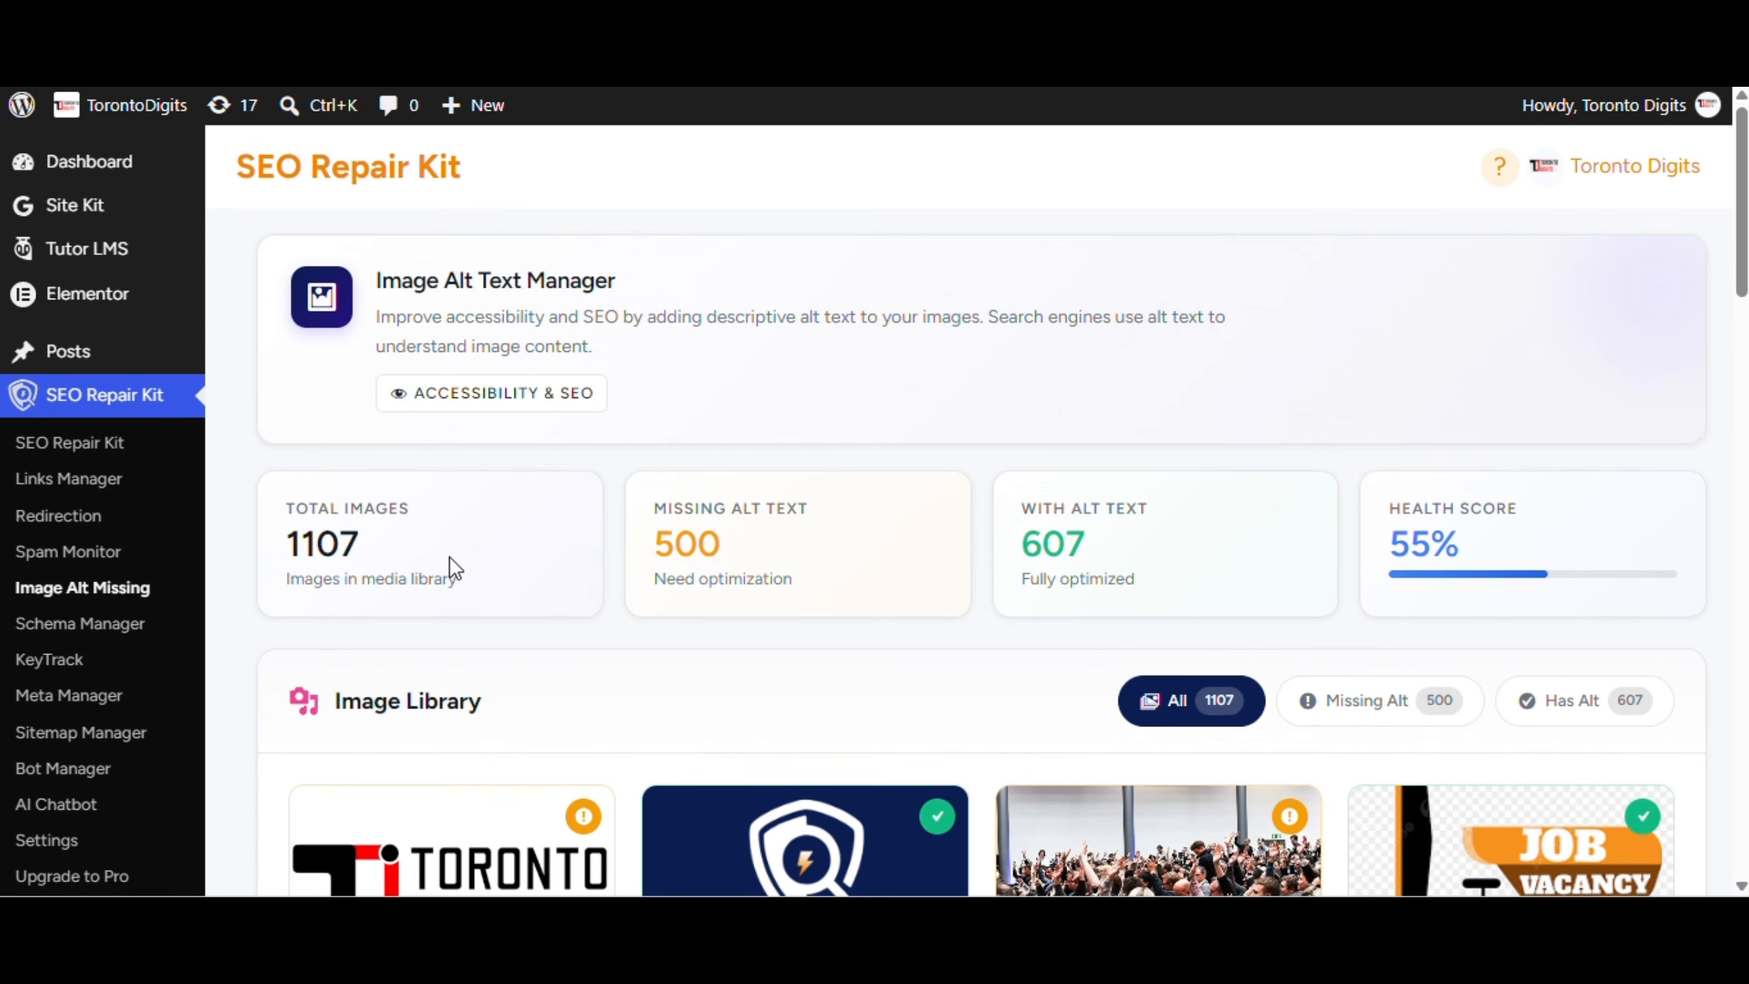
Enable the Organization schema type in Schema Manager
scroll(679, 691, "down", 7)
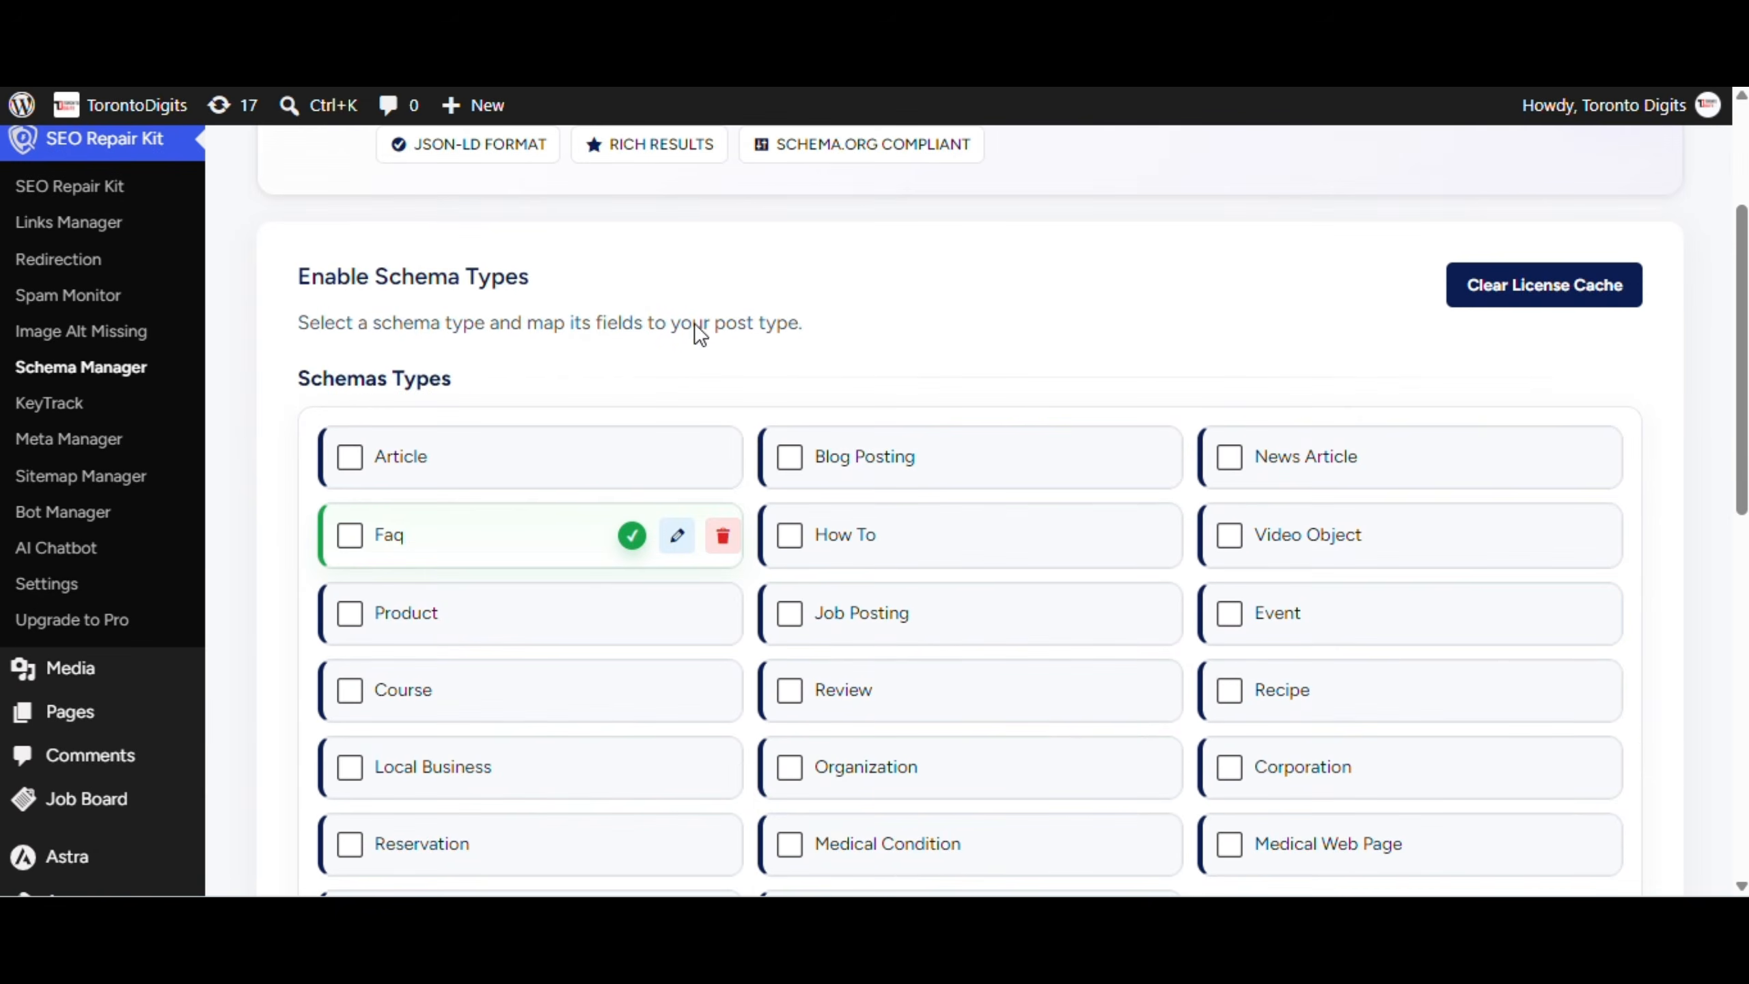
scroll(780, 575, "down", 5)
scroll(733, 737, "down", 4)
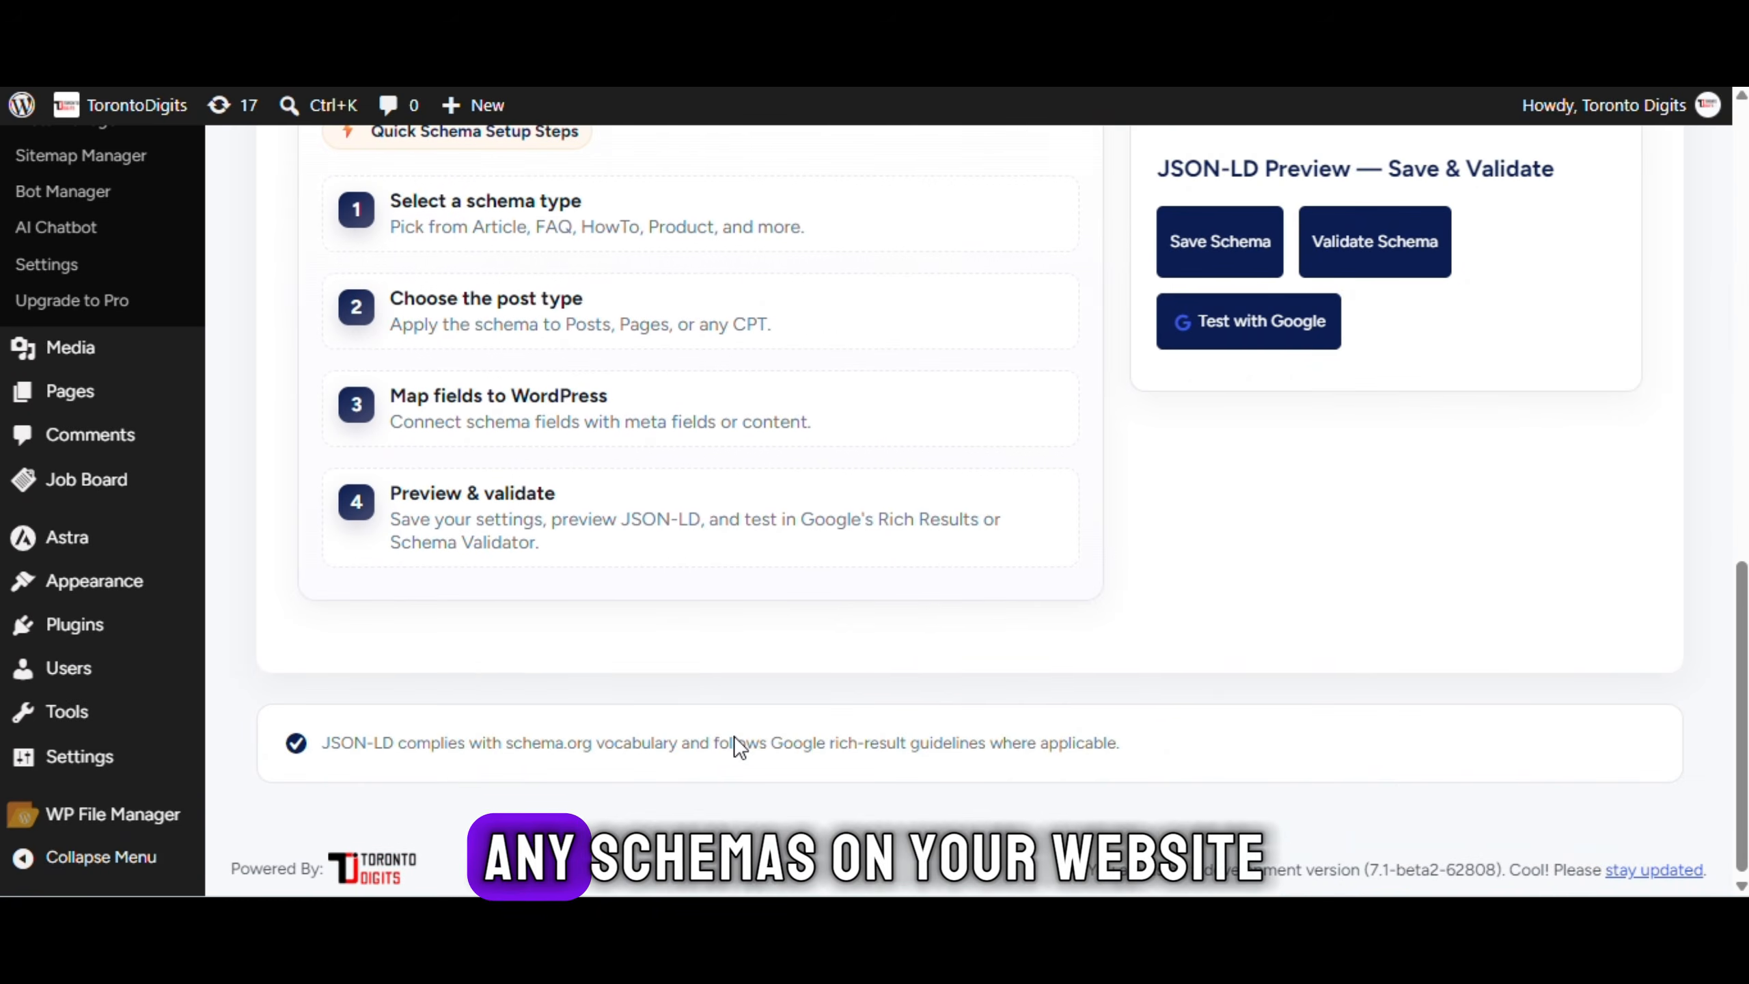
scroll(734, 736, "up", 10)
left_click(929, 749)
scroll(929, 826, "down", 8)
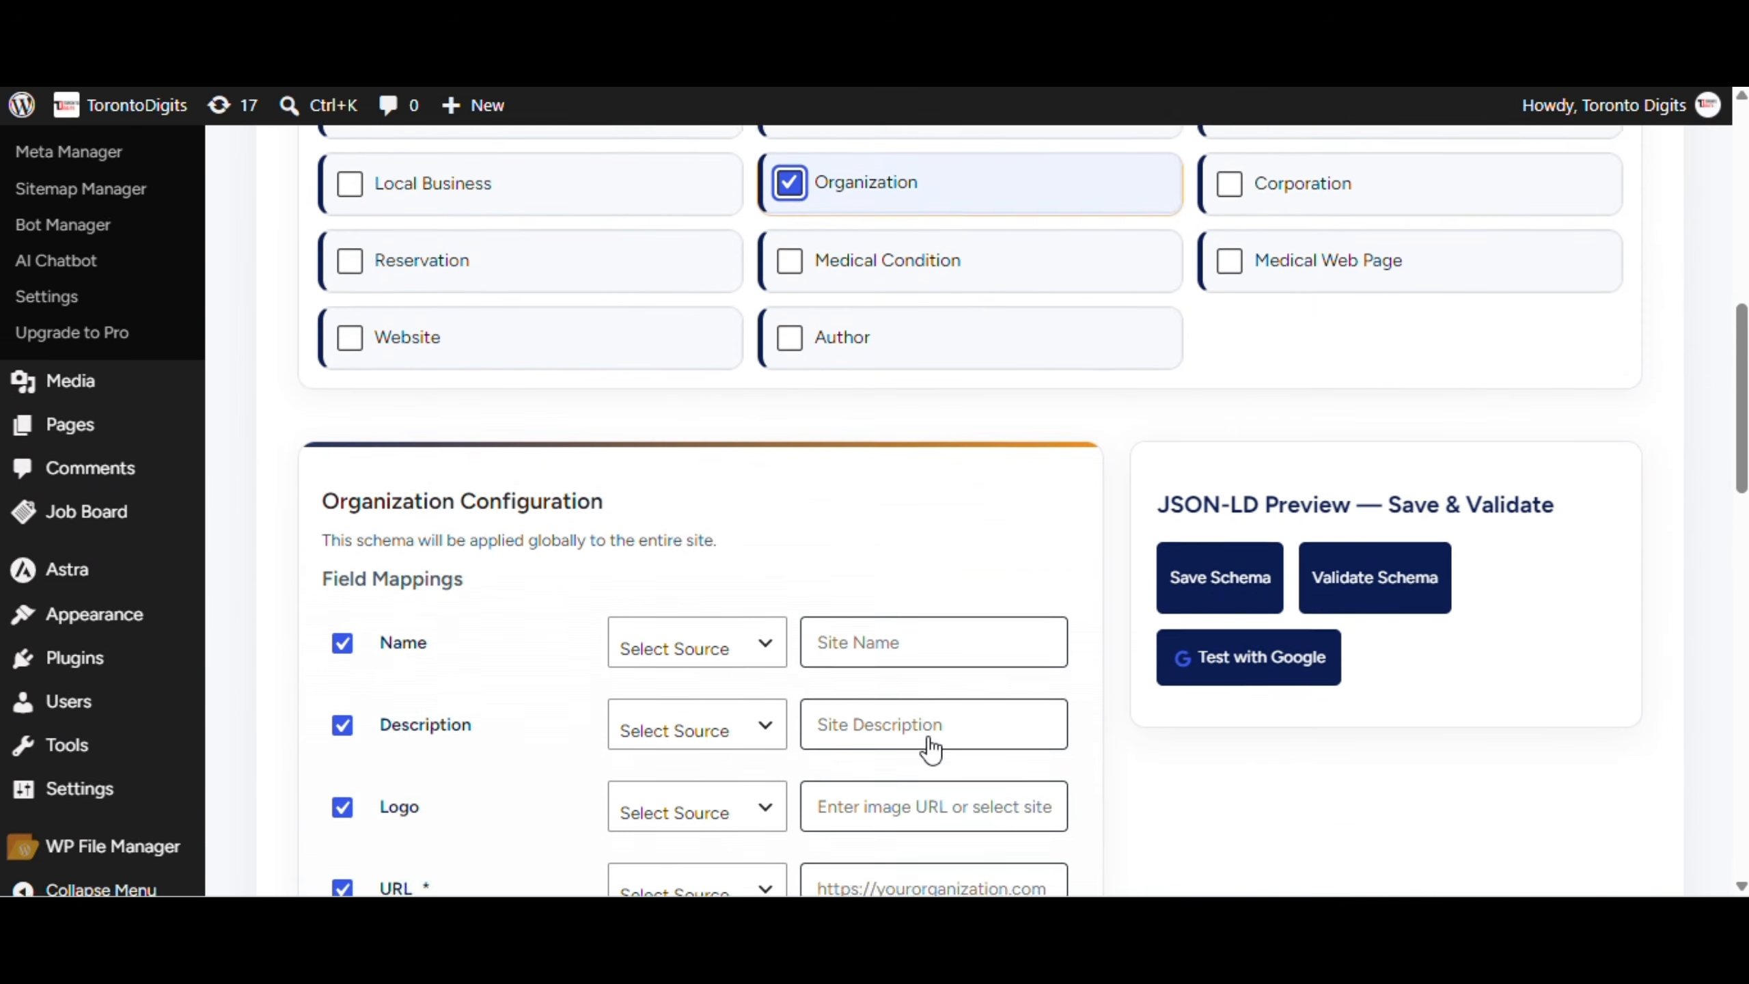
Set both the Organization name and description sources to Site Information
left_click(771, 560)
left_click(765, 623)
left_click(764, 647)
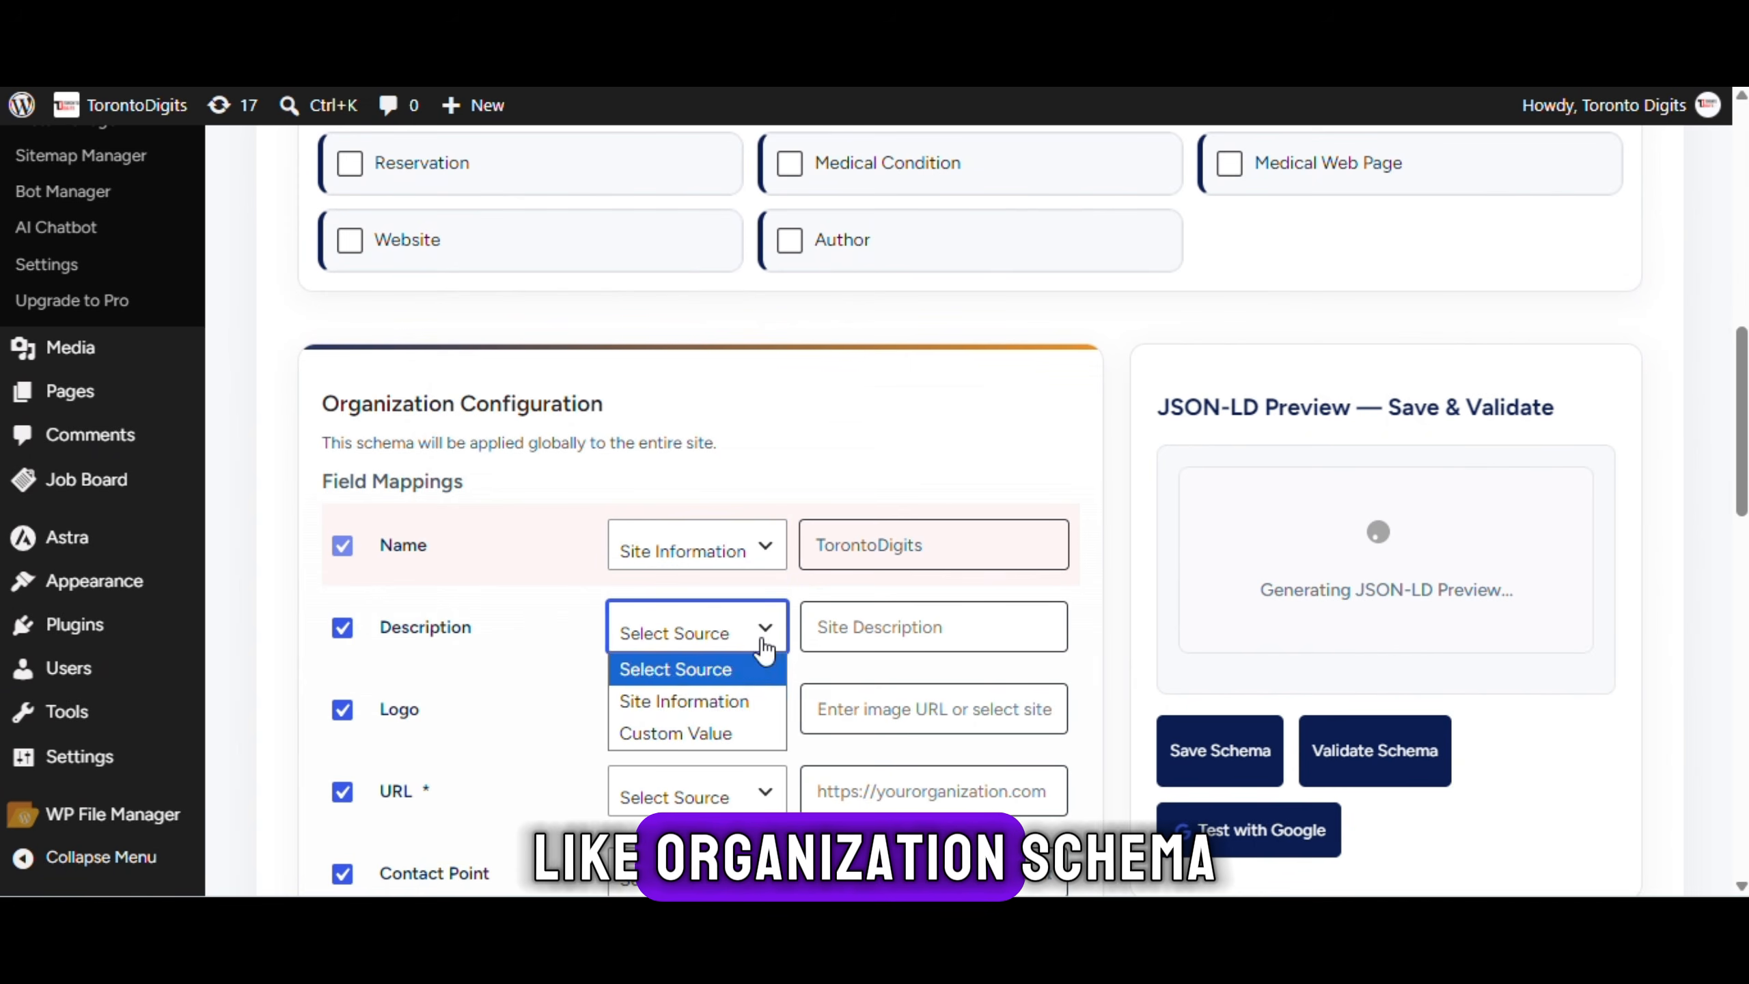
left_click(760, 713)
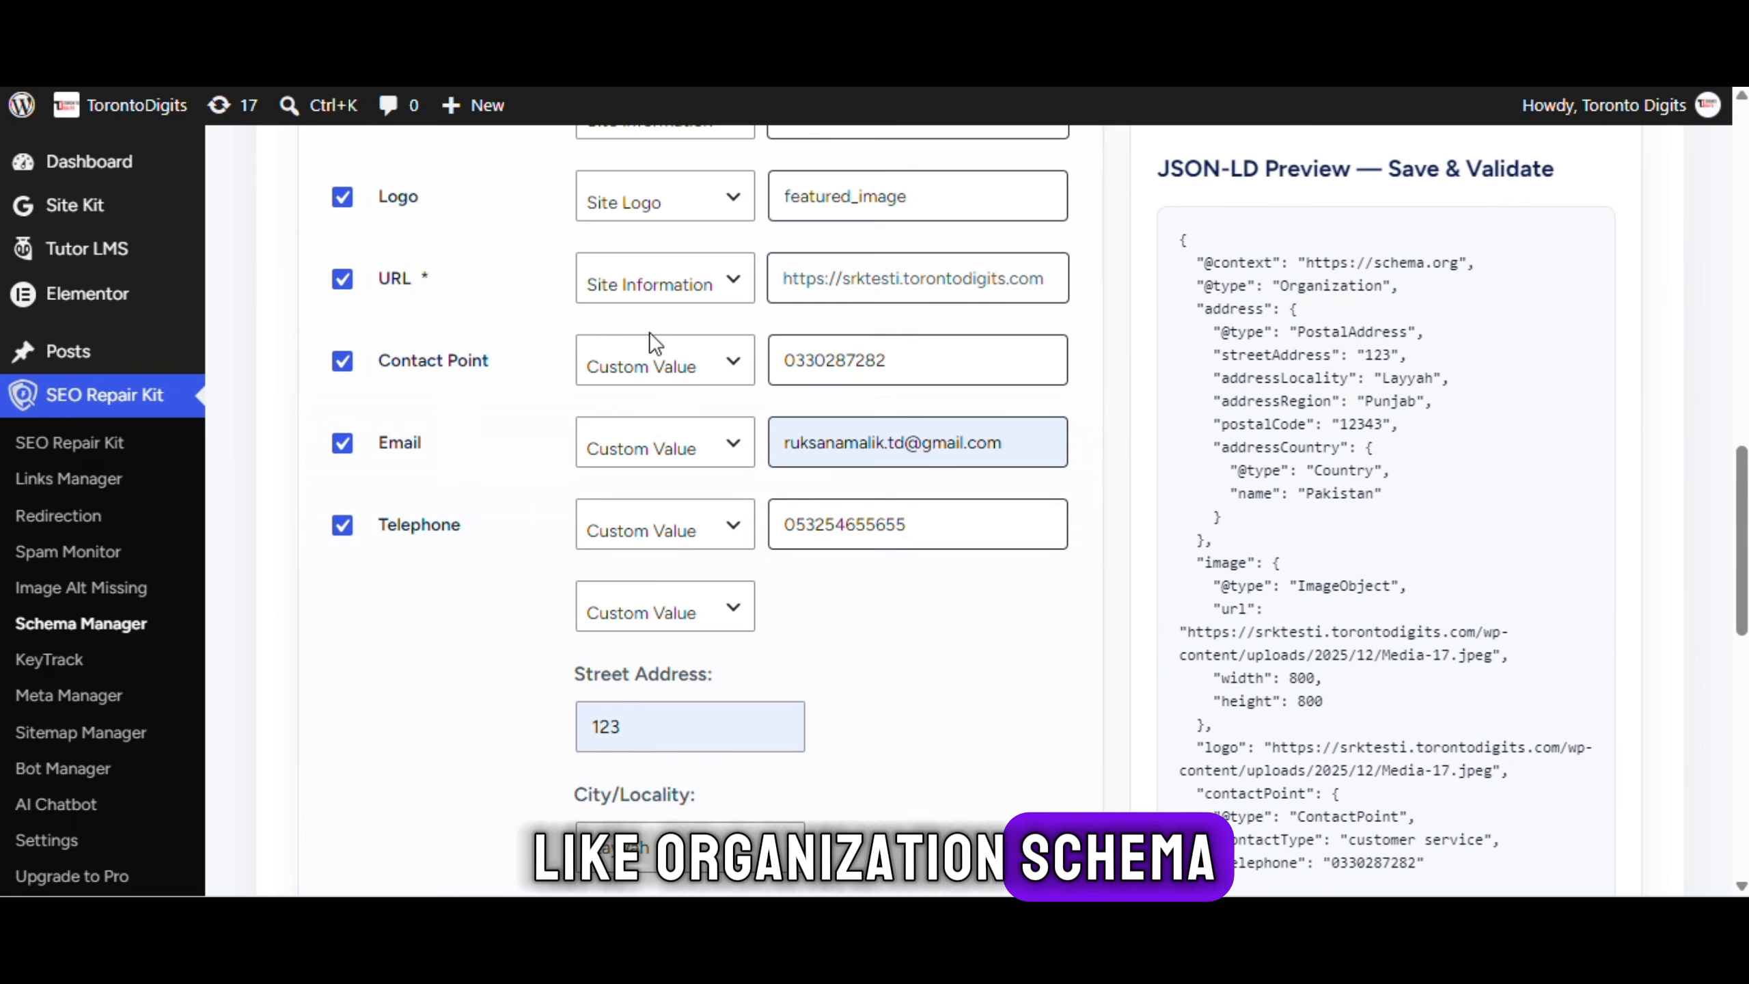
scroll(650, 447, "down", 12)
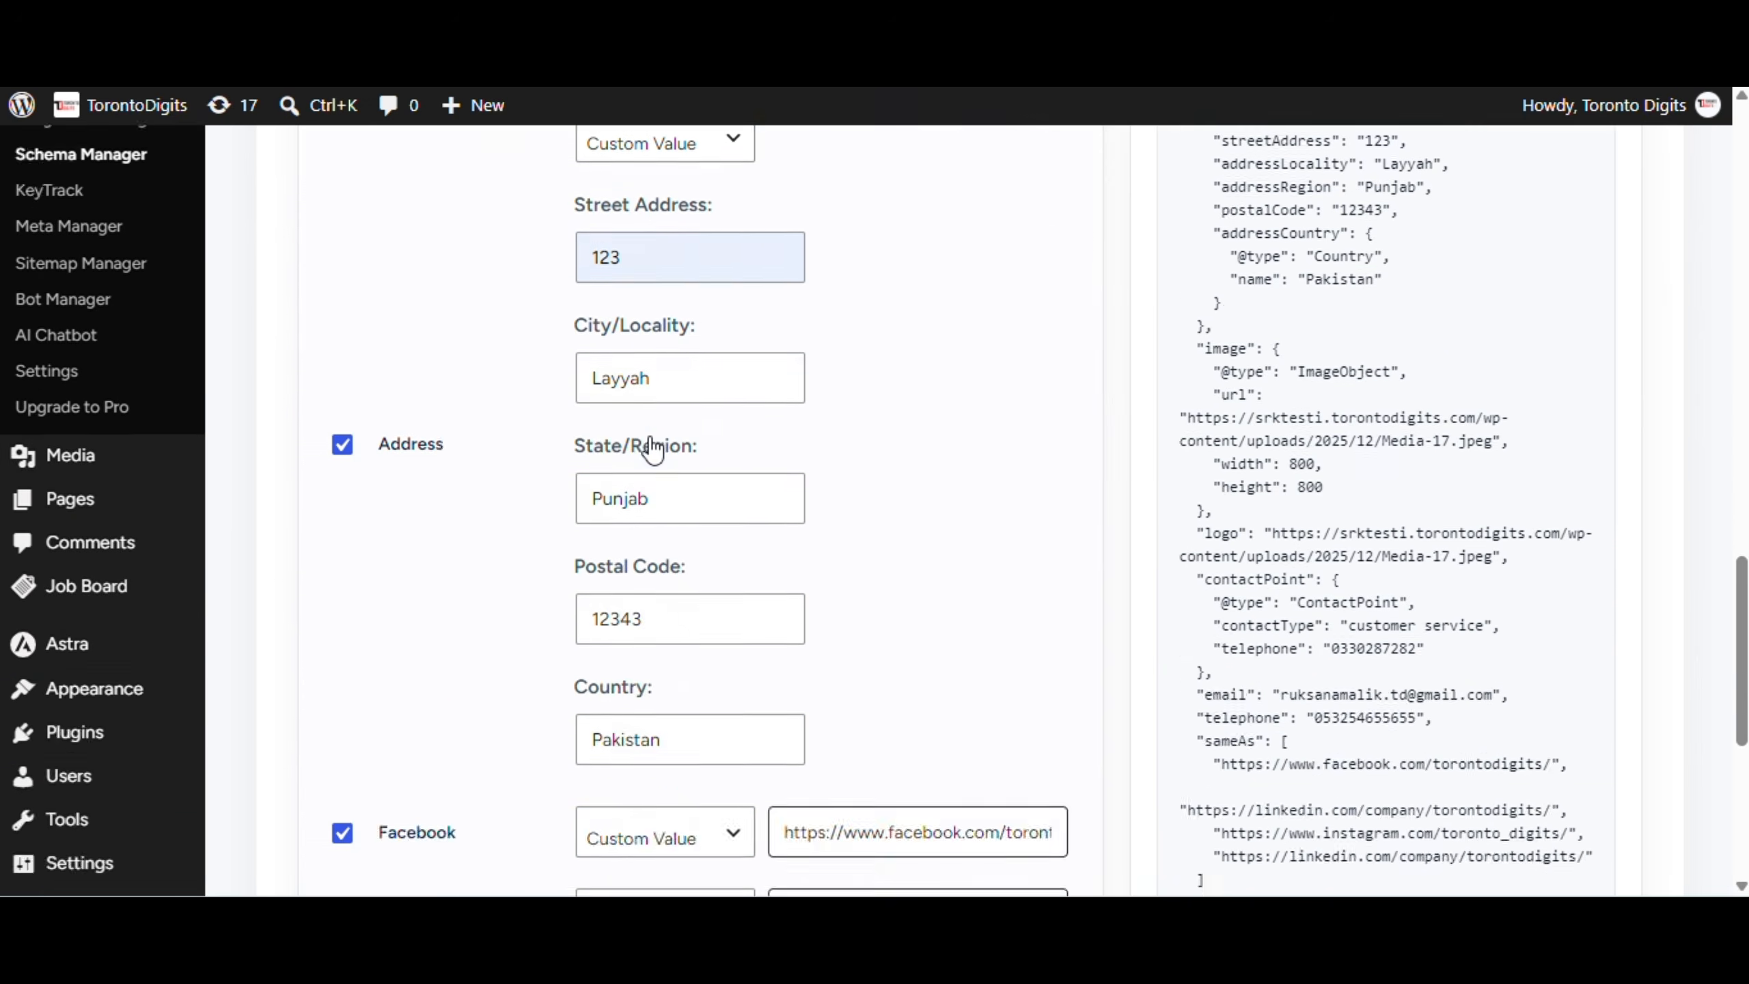
scroll(1183, 476, "up", 2)
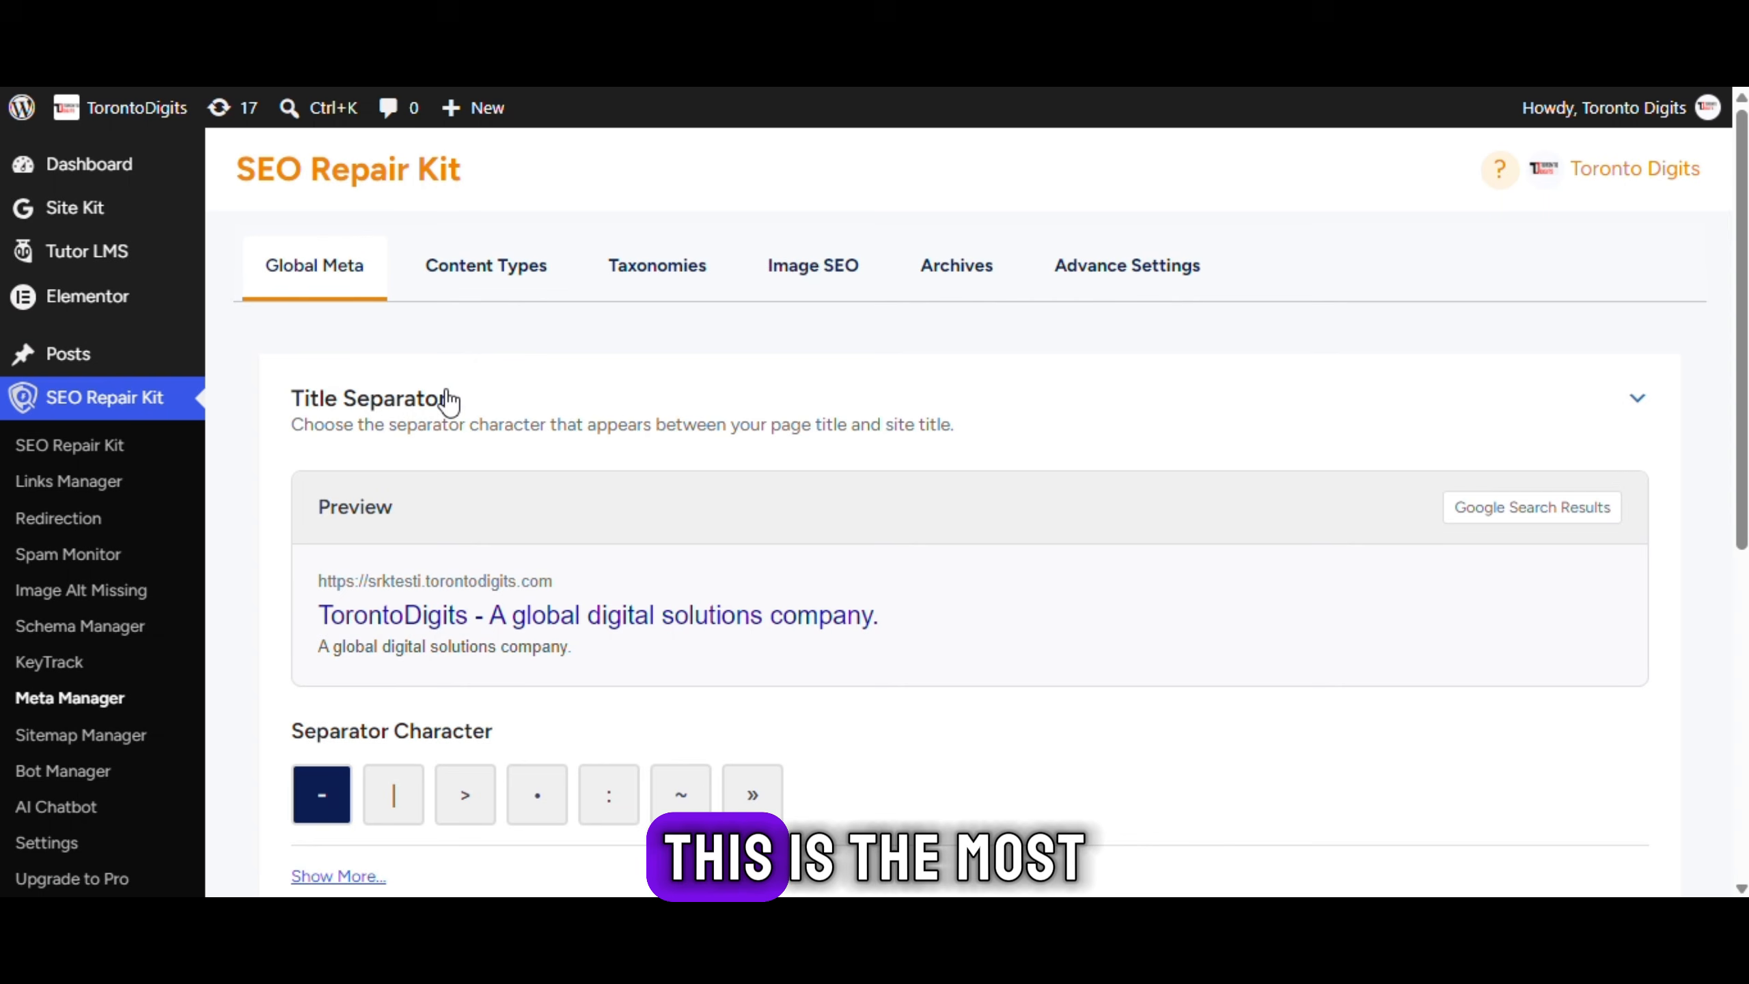
Expand Home Page to inspect its site title format, then expand Knowledge Graph
scroll(664, 613, "down", 3)
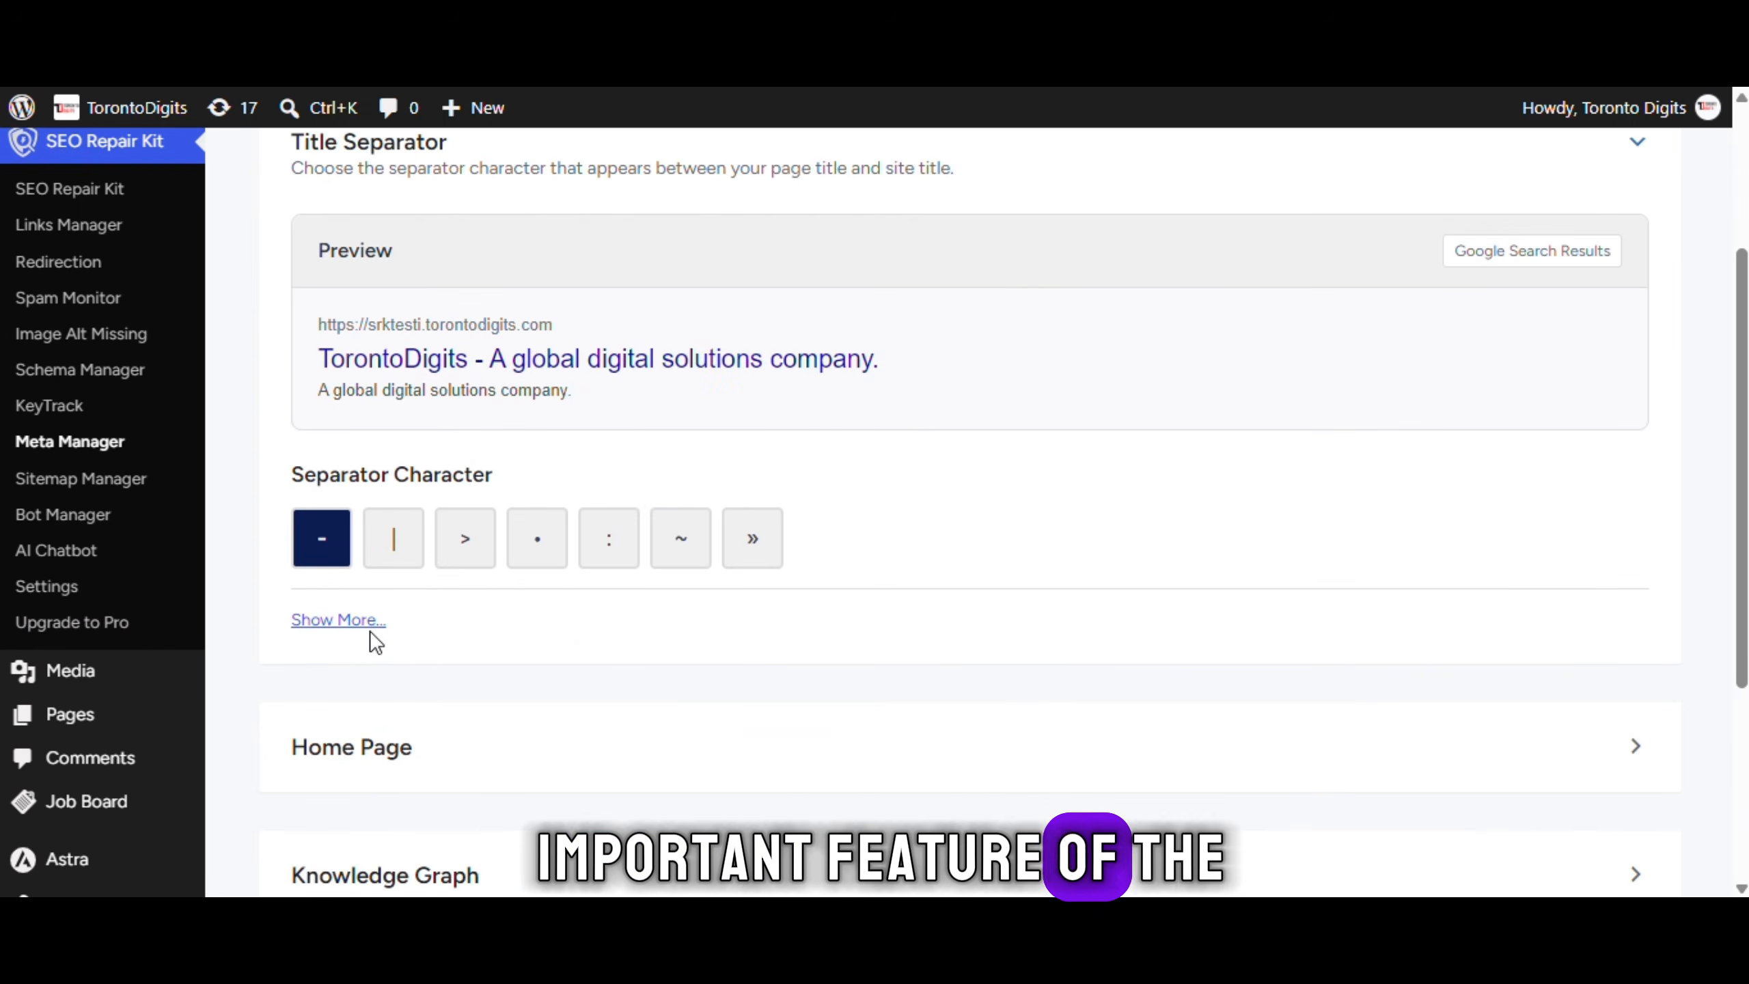
left_click(464, 770)
scroll(706, 548, "down", 5)
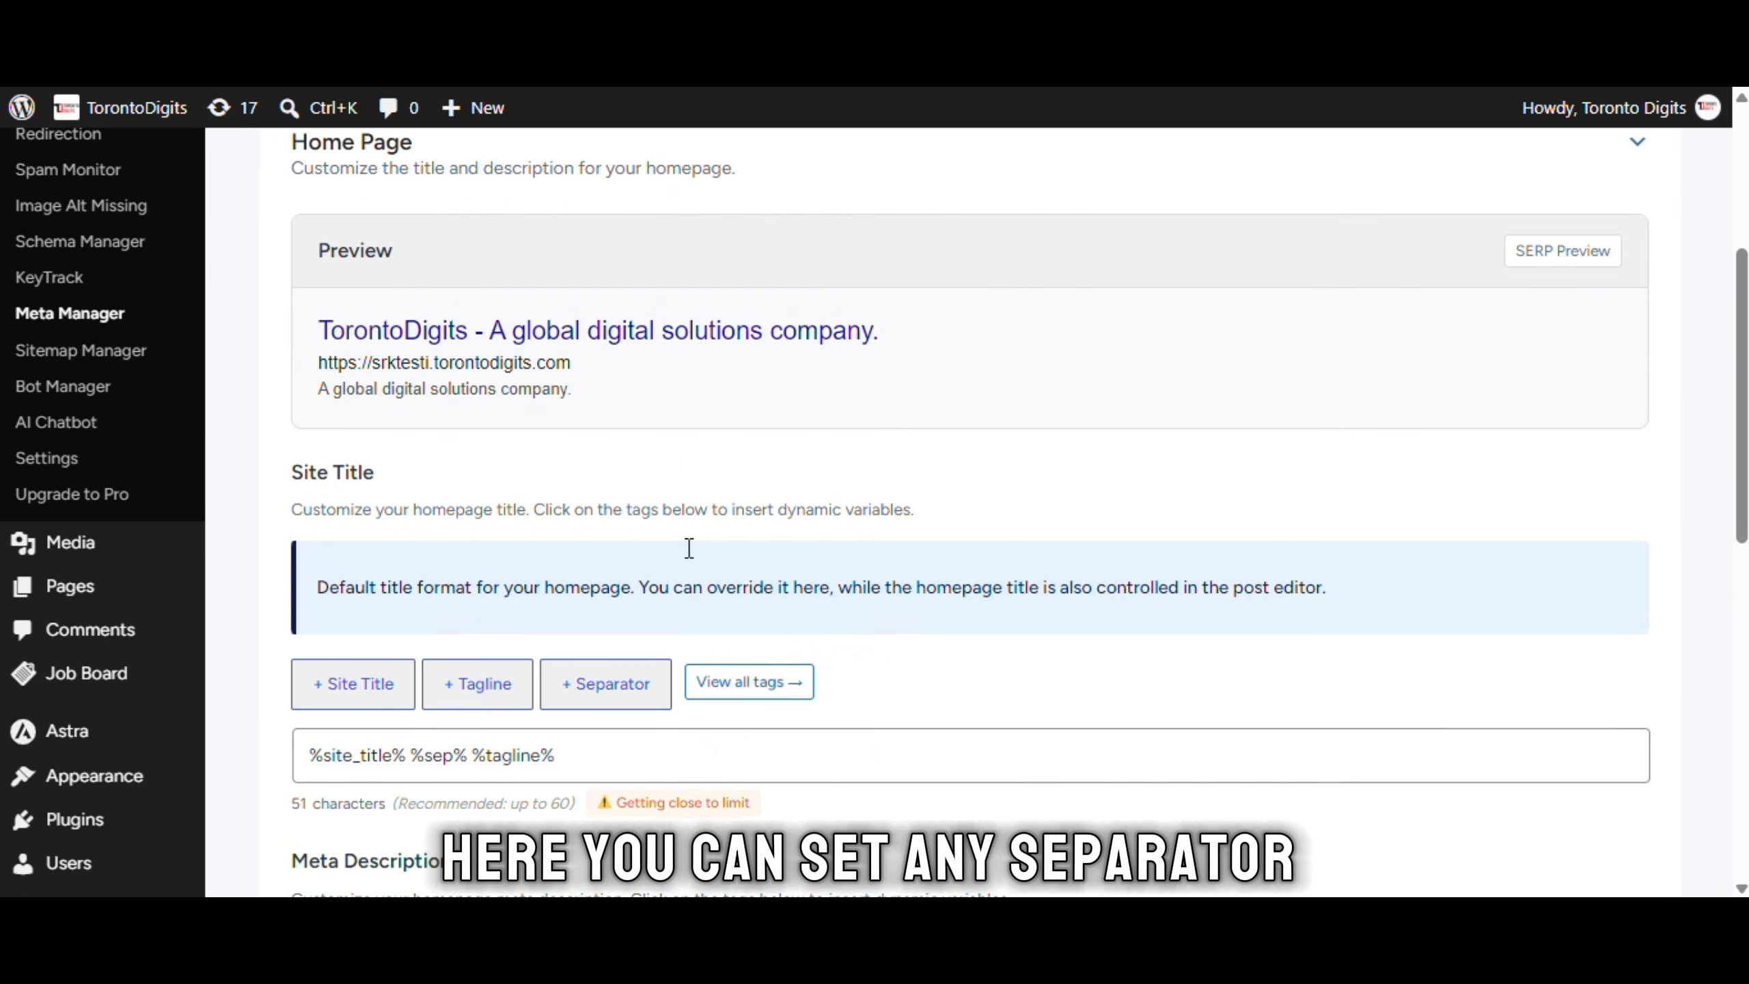
left_click_drag(591, 494, 304, 500)
left_click(683, 513)
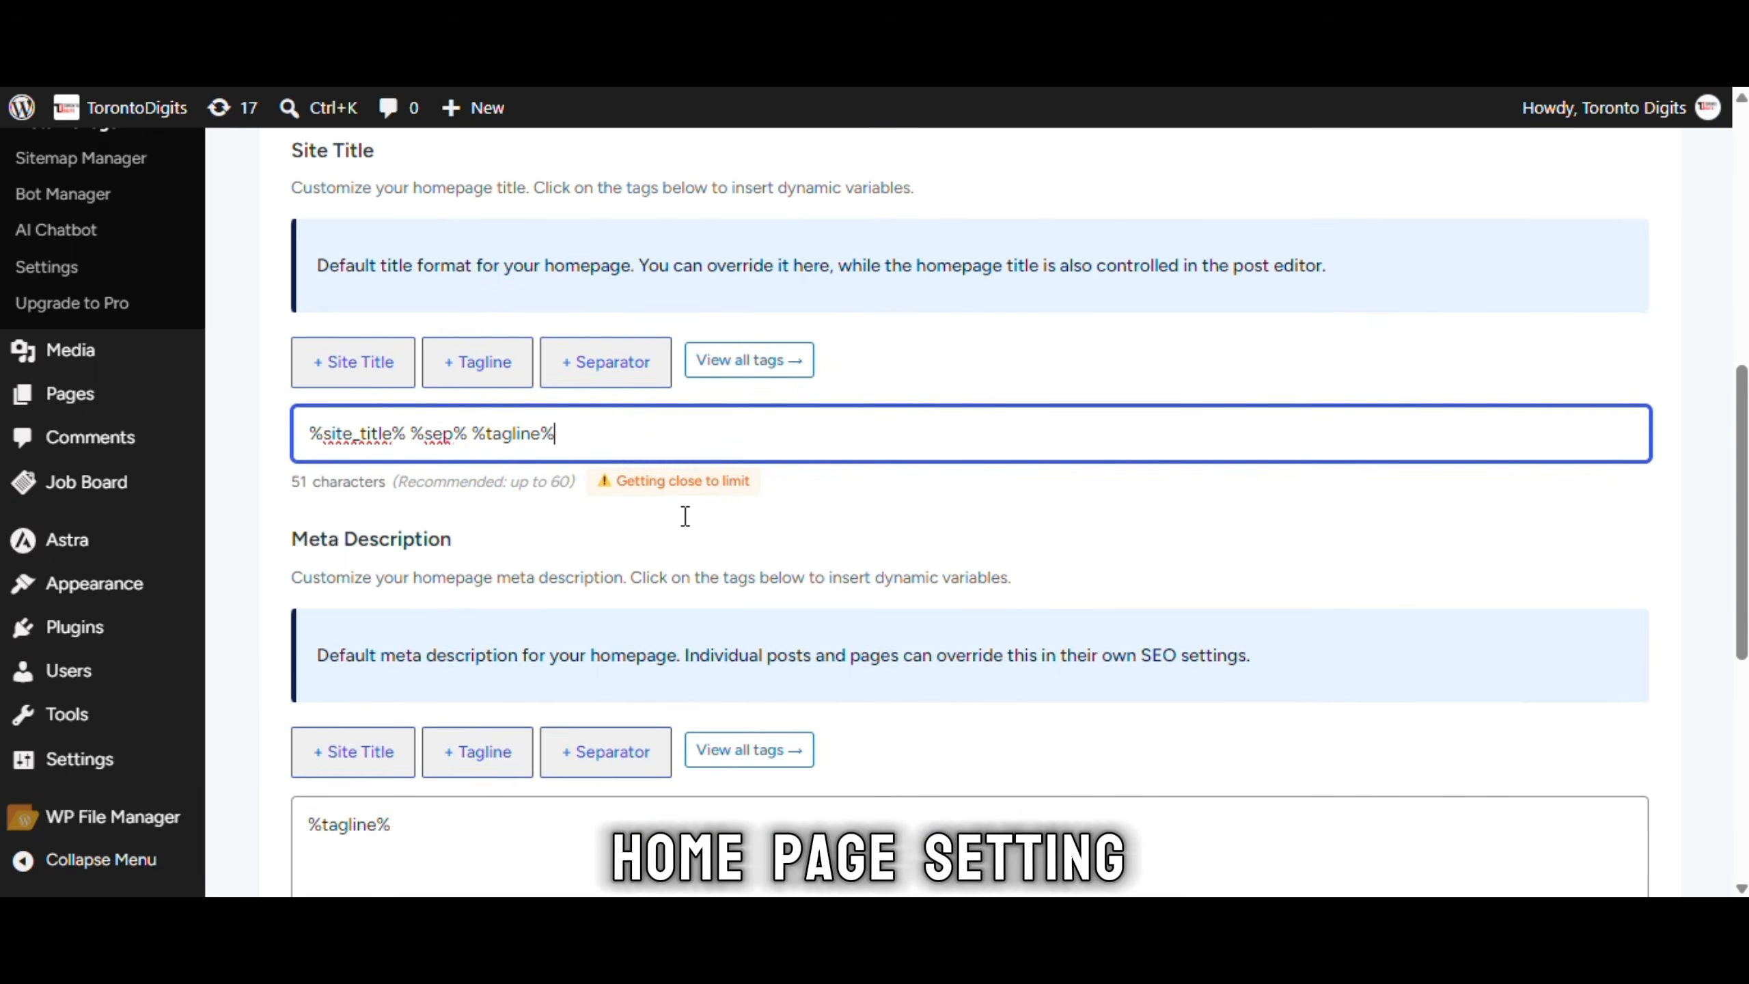
scroll(655, 620, "down", 6)
left_click(440, 678)
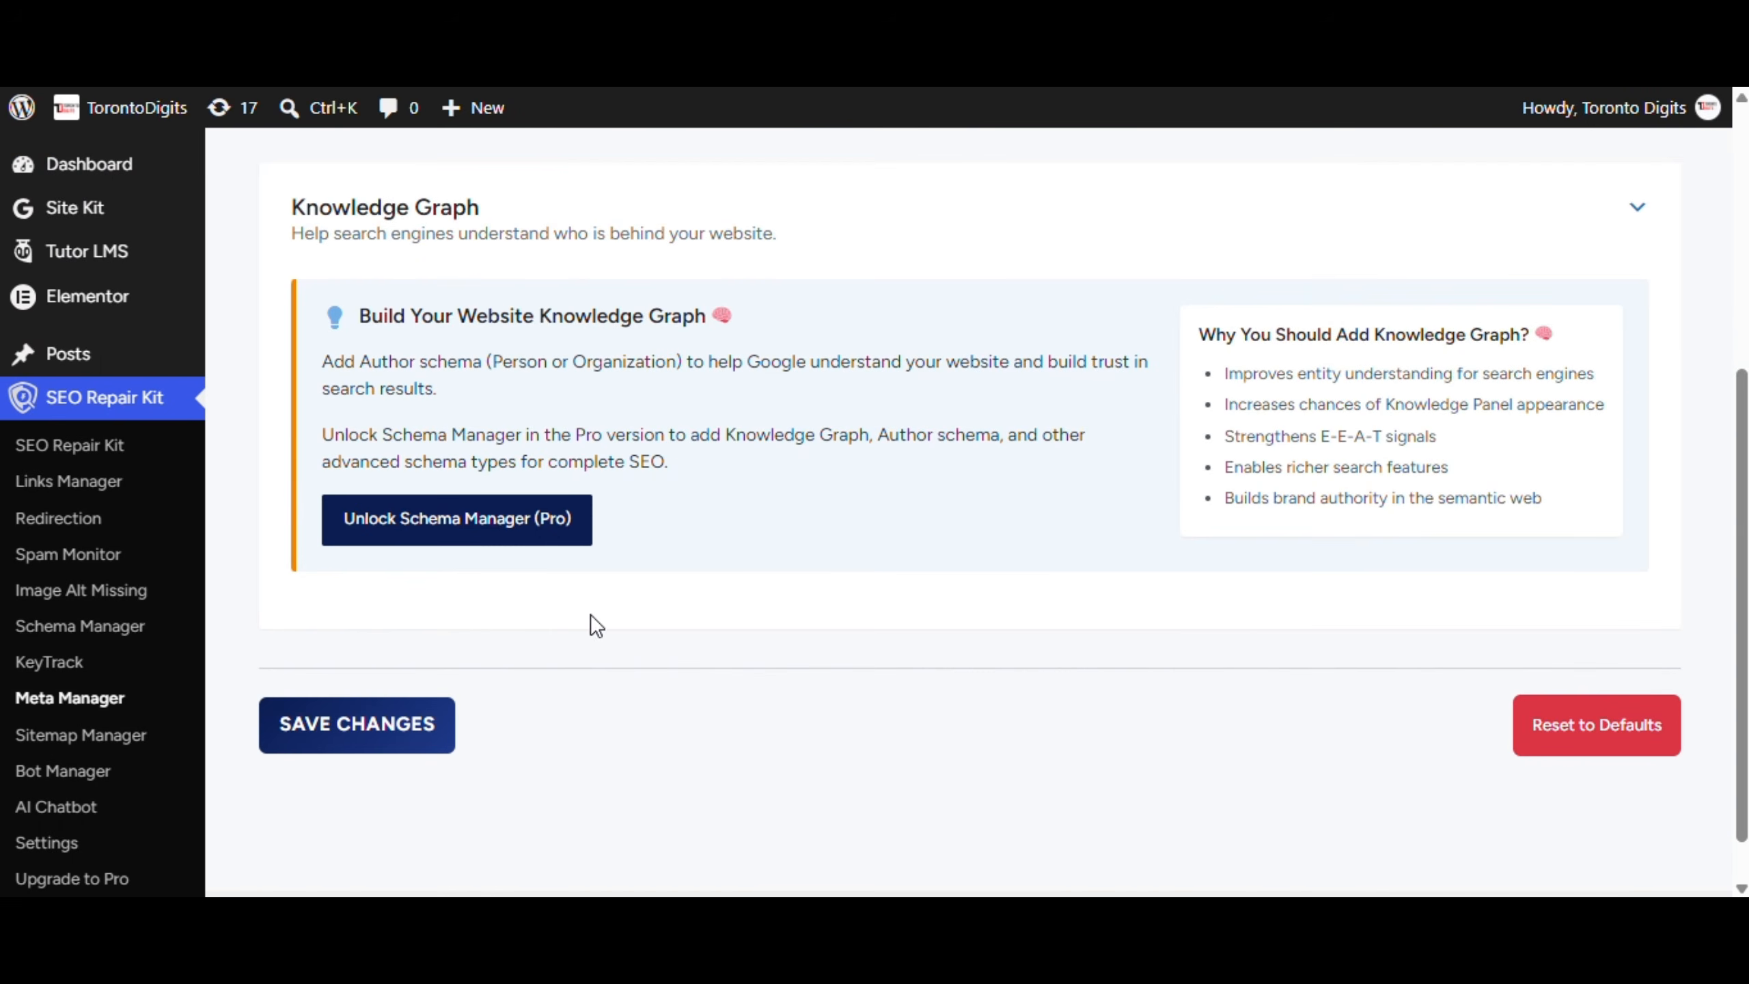
scroll(740, 722, "up", 5)
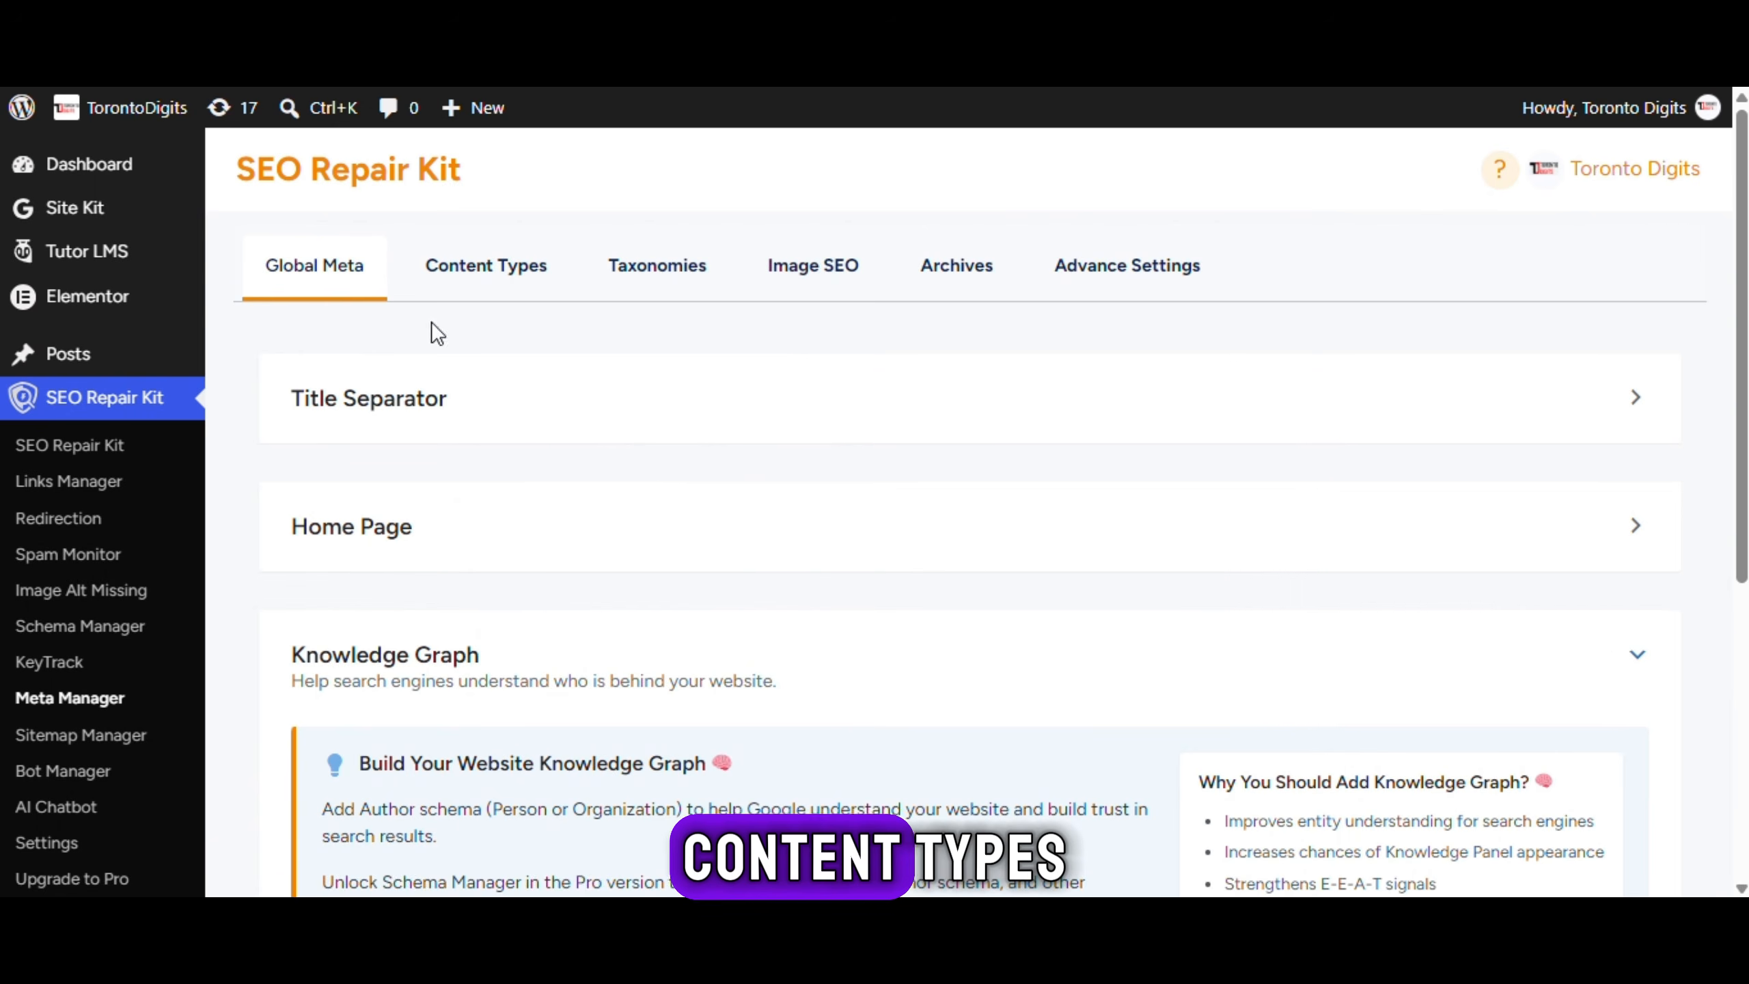
Open Content Types and show the Posts Advanced Robots Meta options
left_click(488, 289)
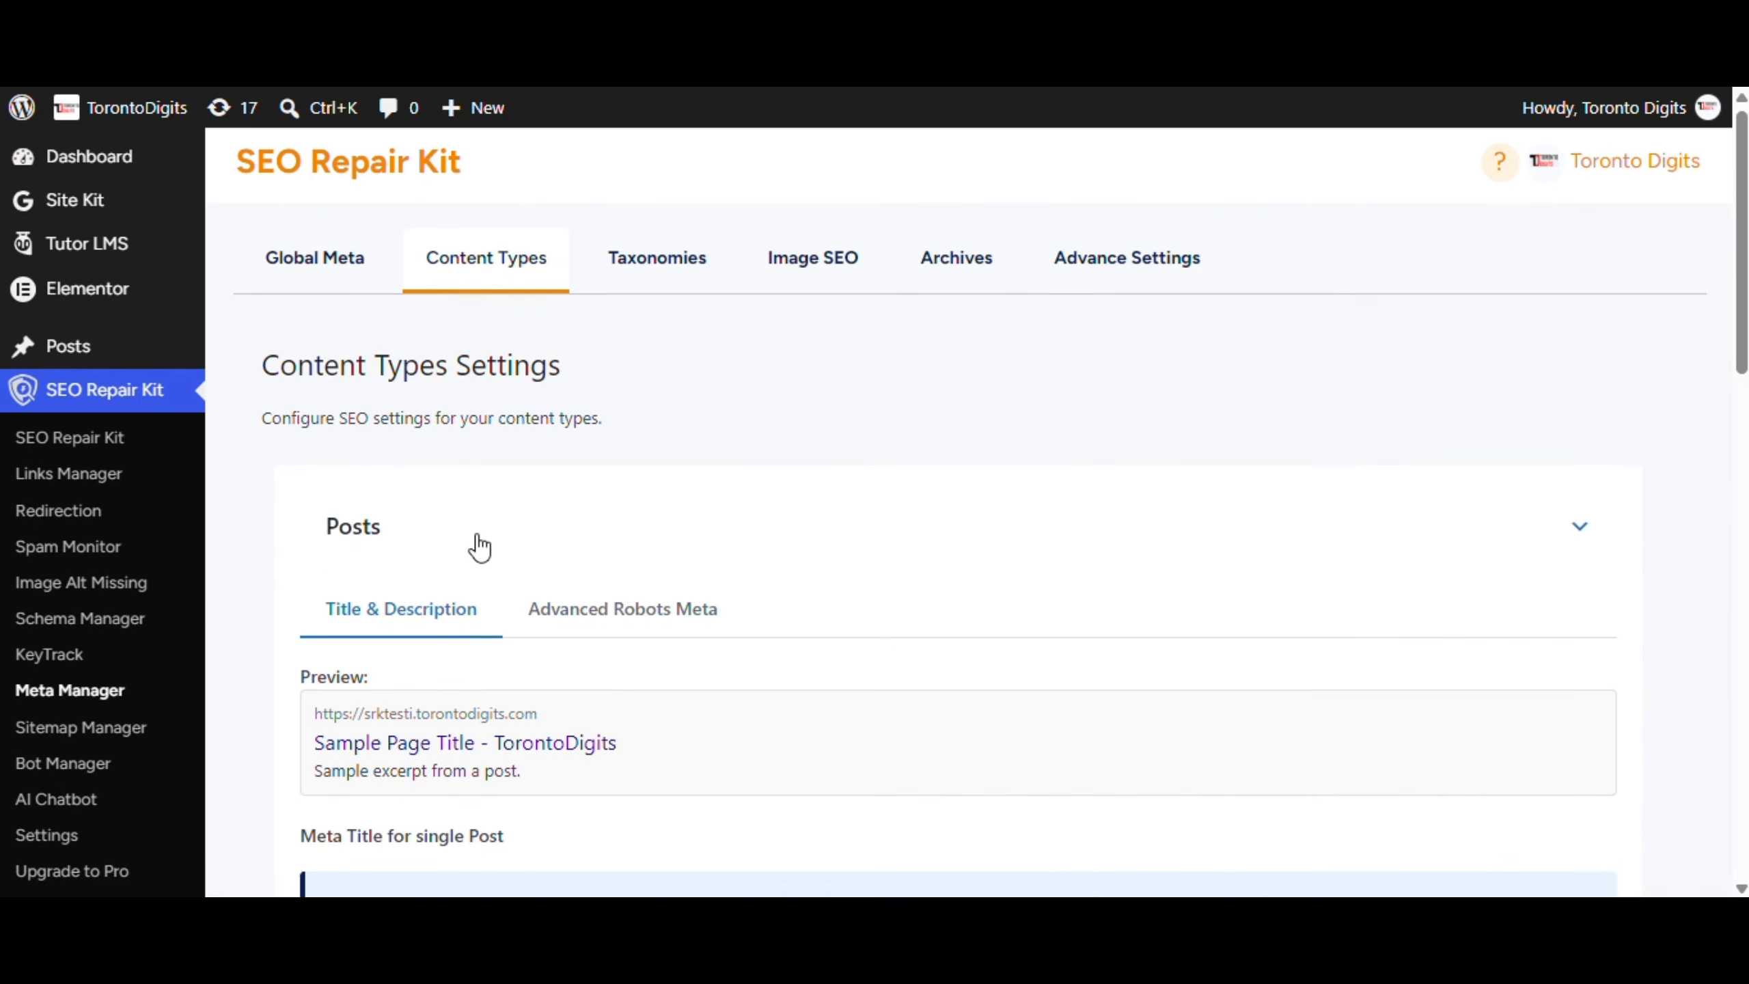
scroll(647, 617, "down", 10)
scroll(597, 457, "up", 8)
left_click(624, 488)
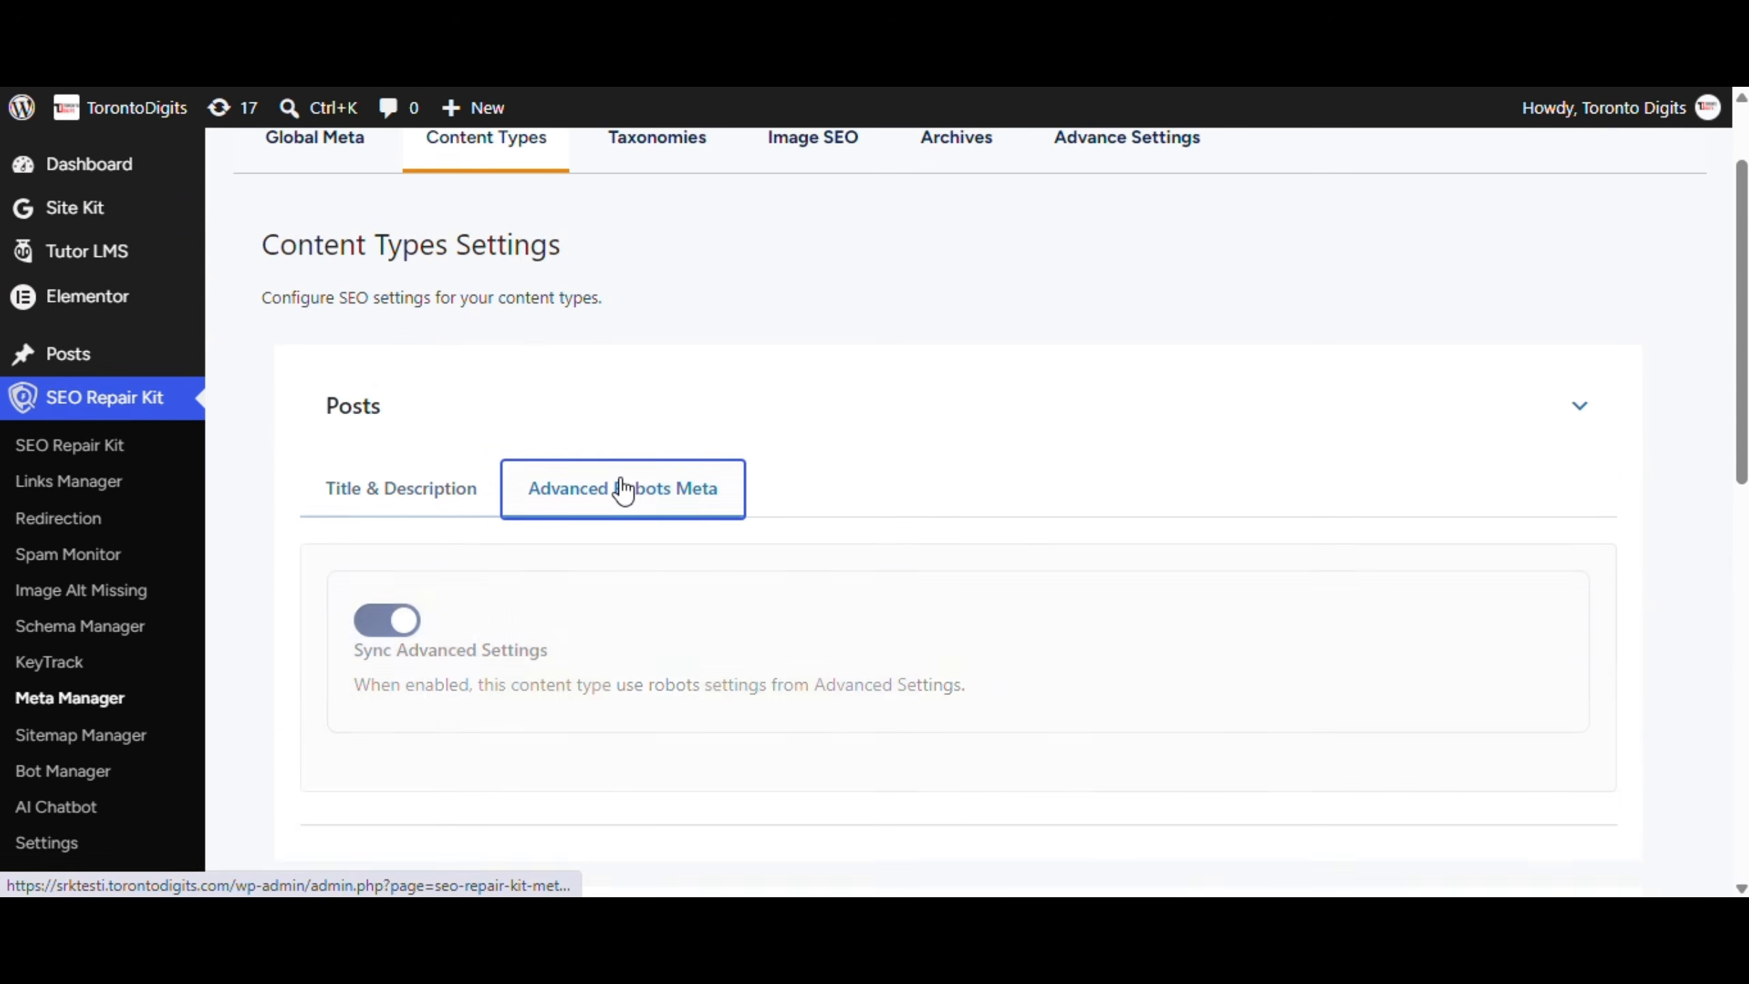
scroll(488, 414, "down", 3)
Unsync Posts robots, try No Index, No Archive and No Translate, then resync
left_click(389, 376)
left_click(359, 674)
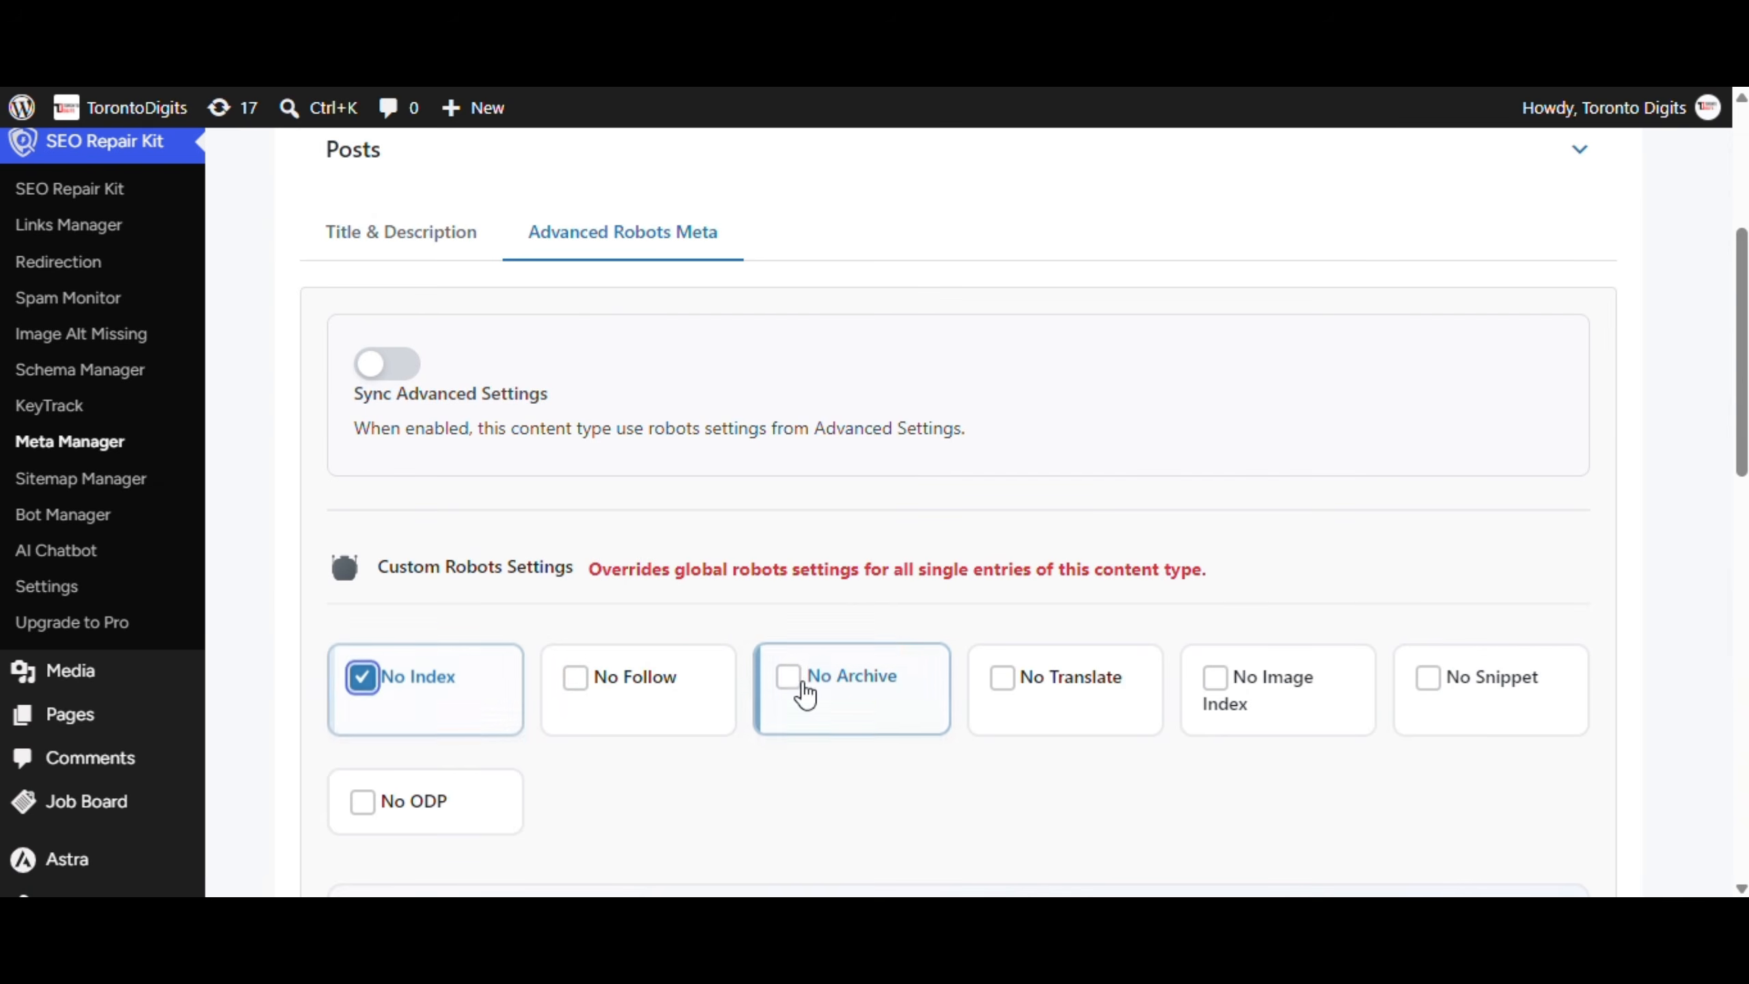
left_click(799, 688)
left_click(1001, 678)
scroll(1034, 683, "down", 2)
scroll(468, 686, "up", 2)
left_click(468, 685)
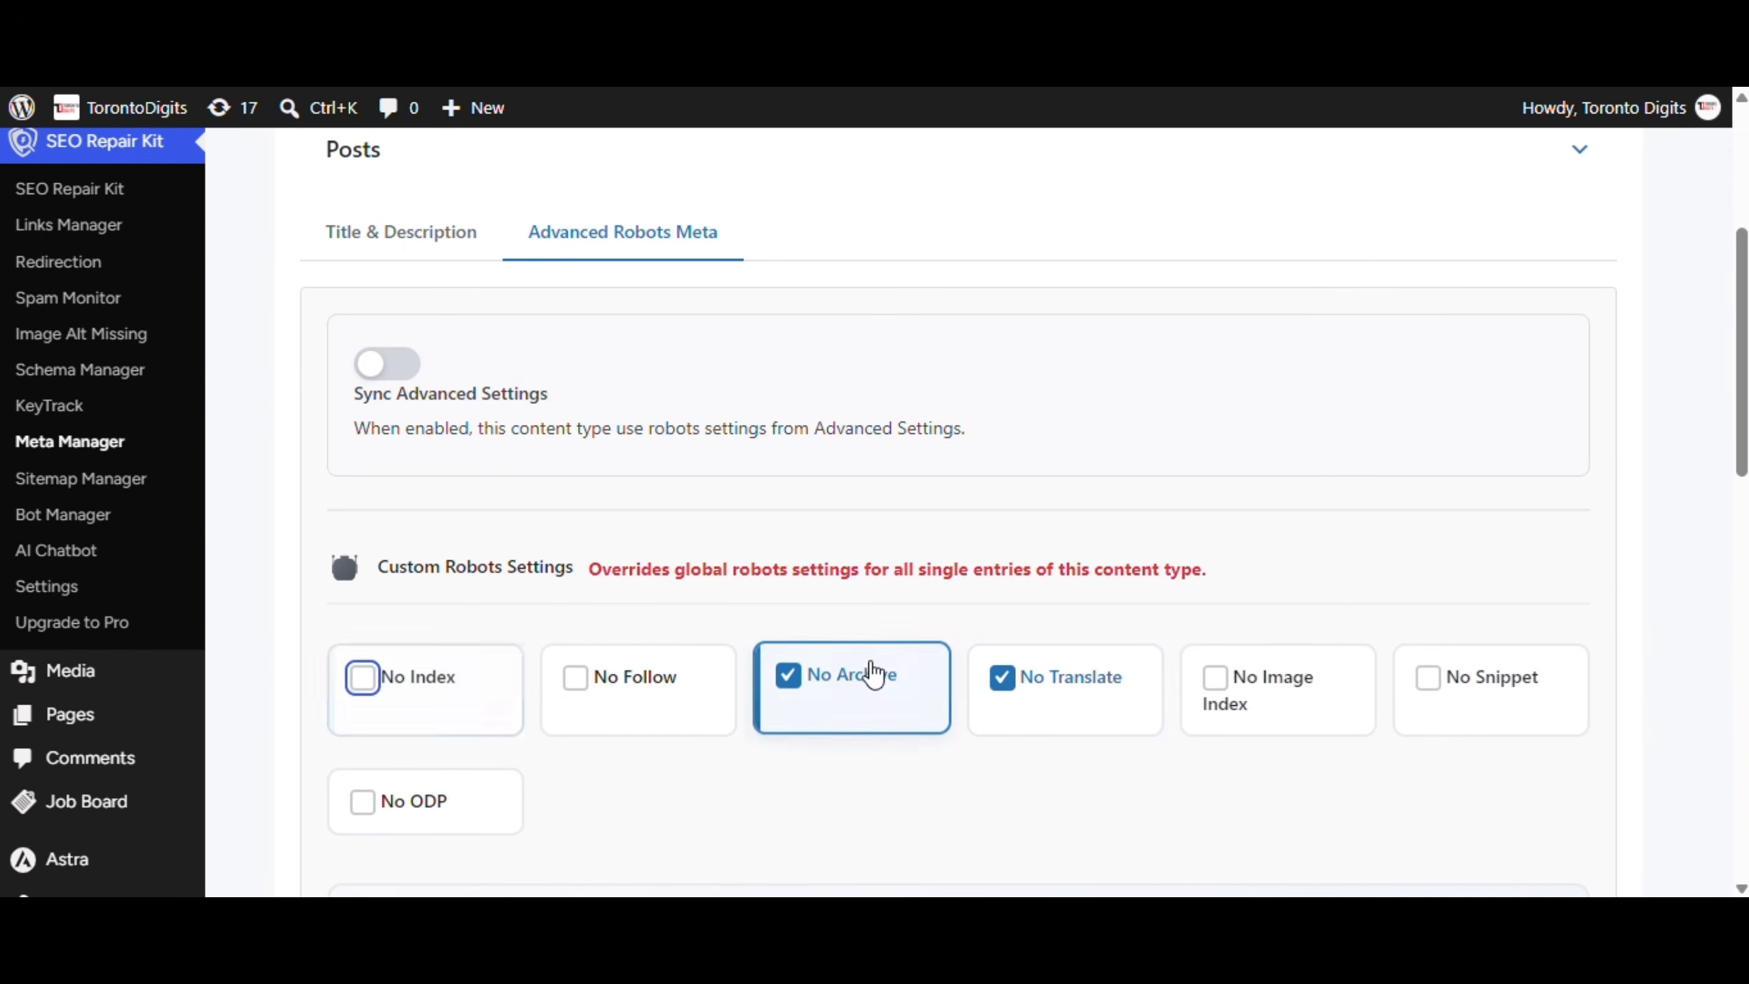
left_click(476, 389)
Expand the Jobs content type settings, then switch to Taxonomy Meta Settings
scroll(702, 461, "down", 10)
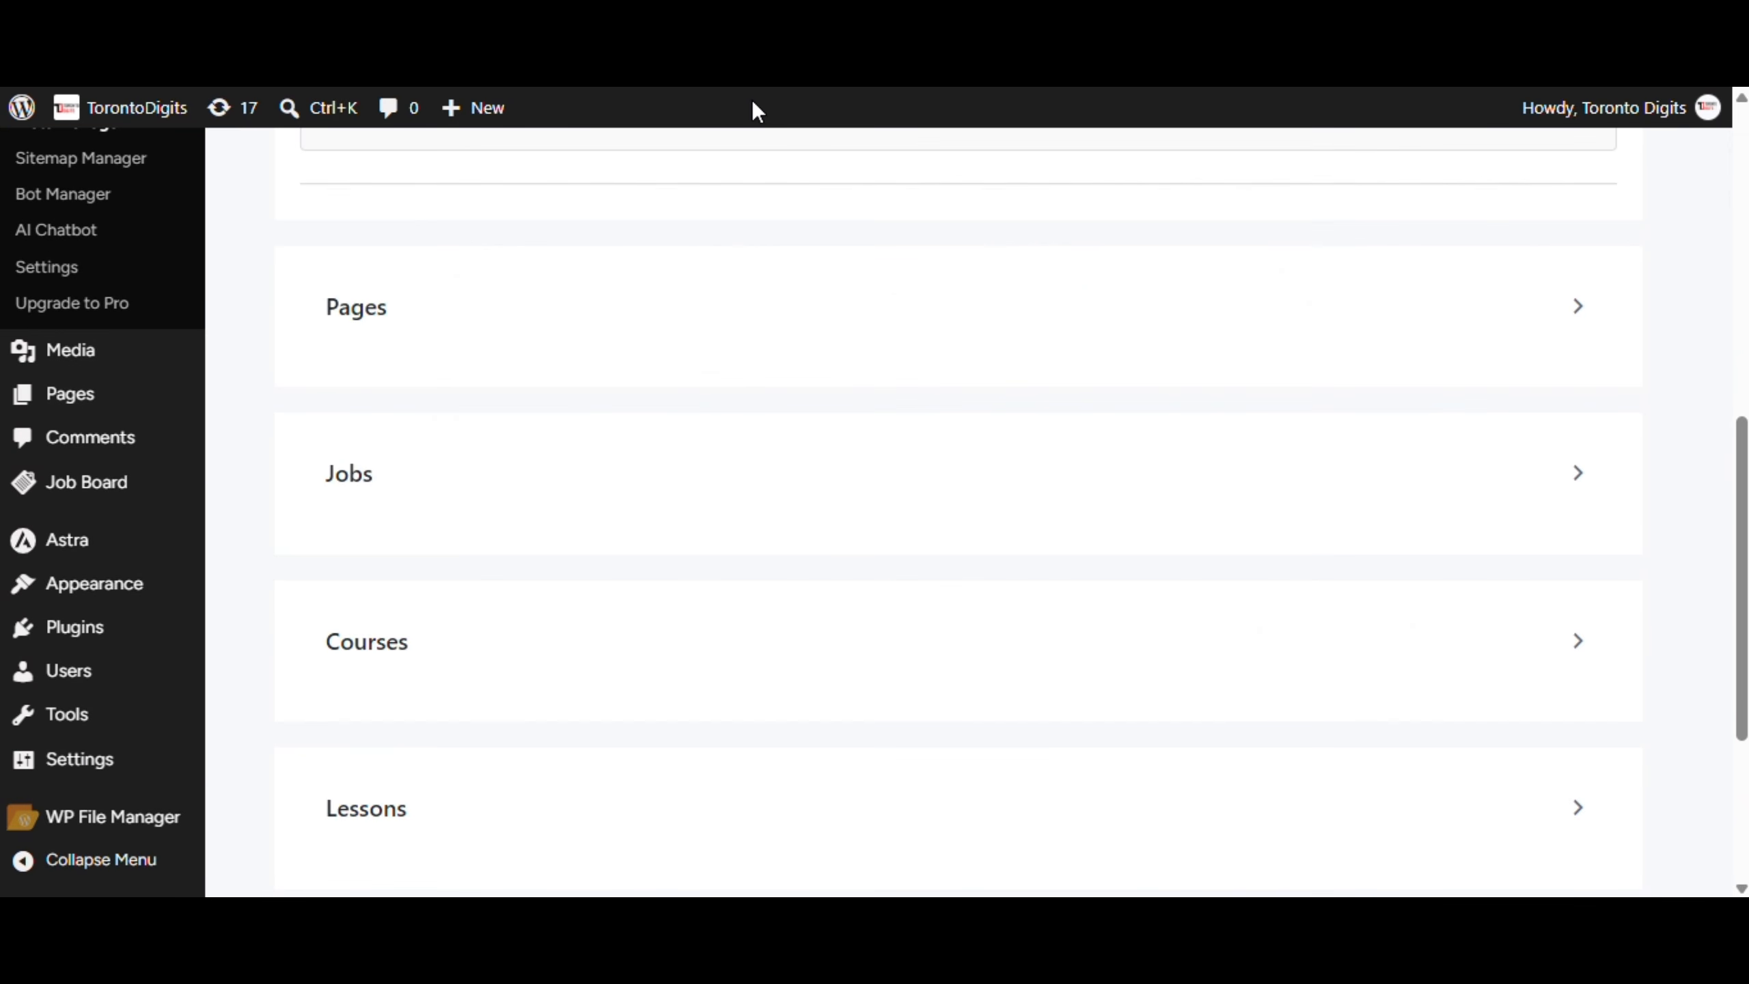
left_click(709, 496)
scroll(468, 461, "up", 4)
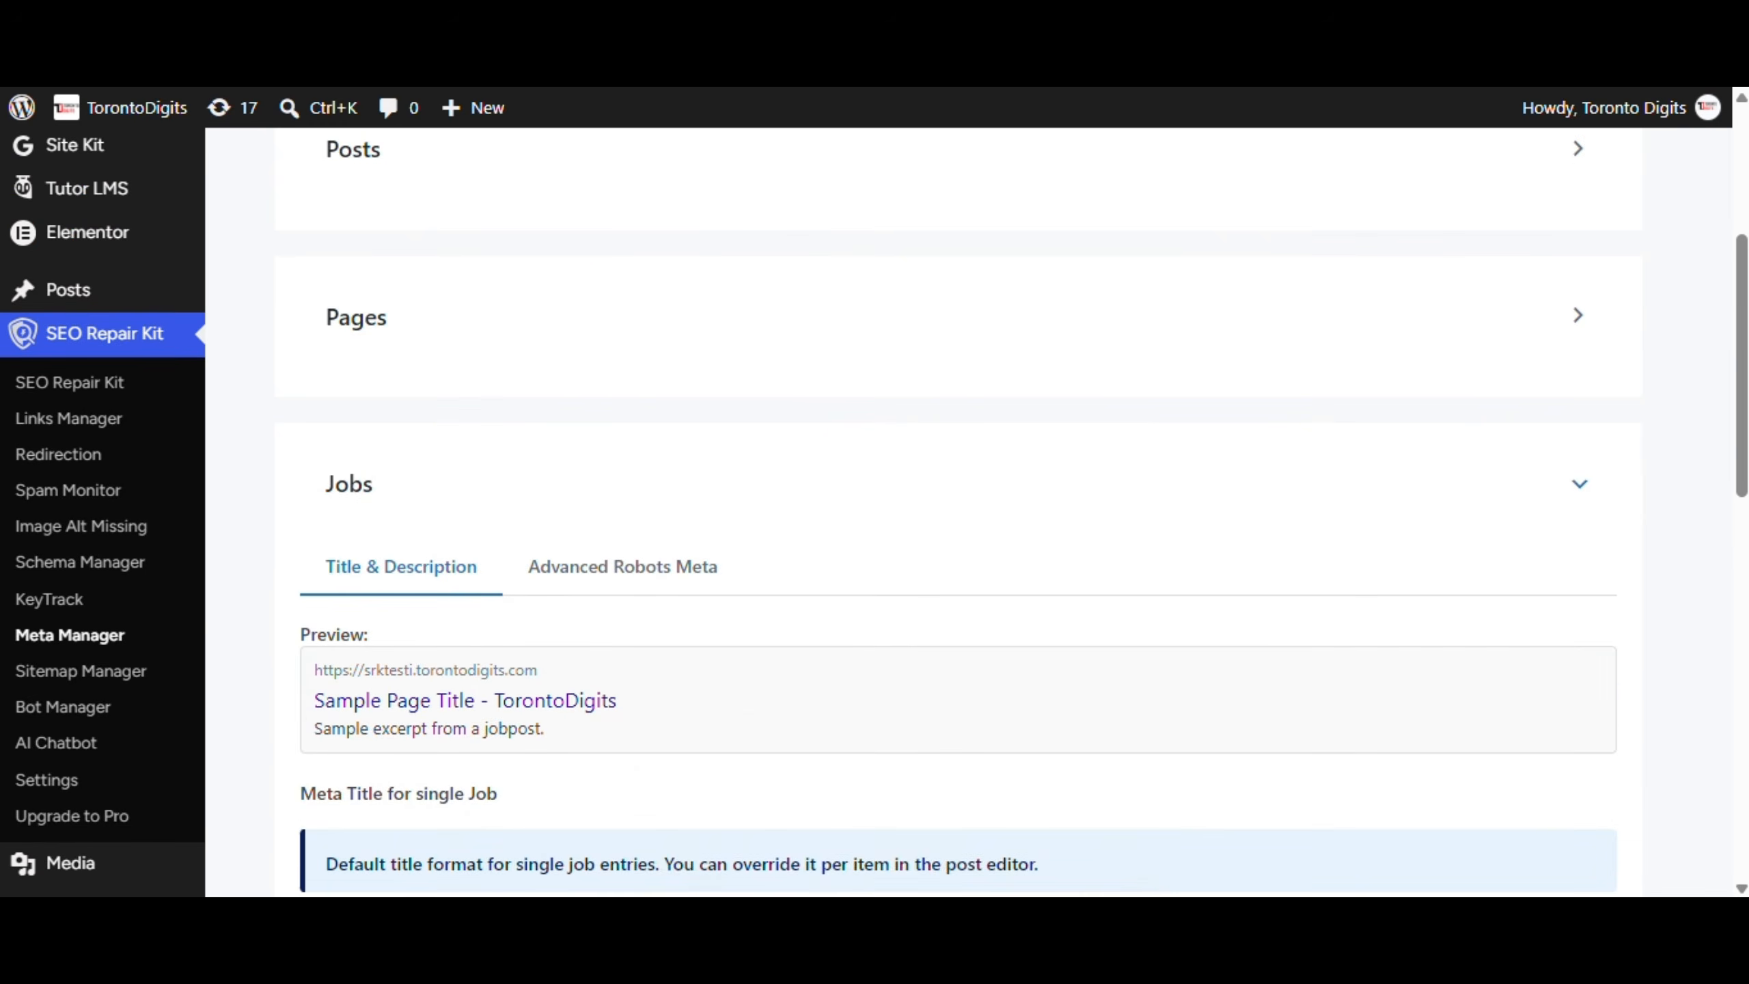
scroll(663, 308, "up", 5)
left_click(657, 265)
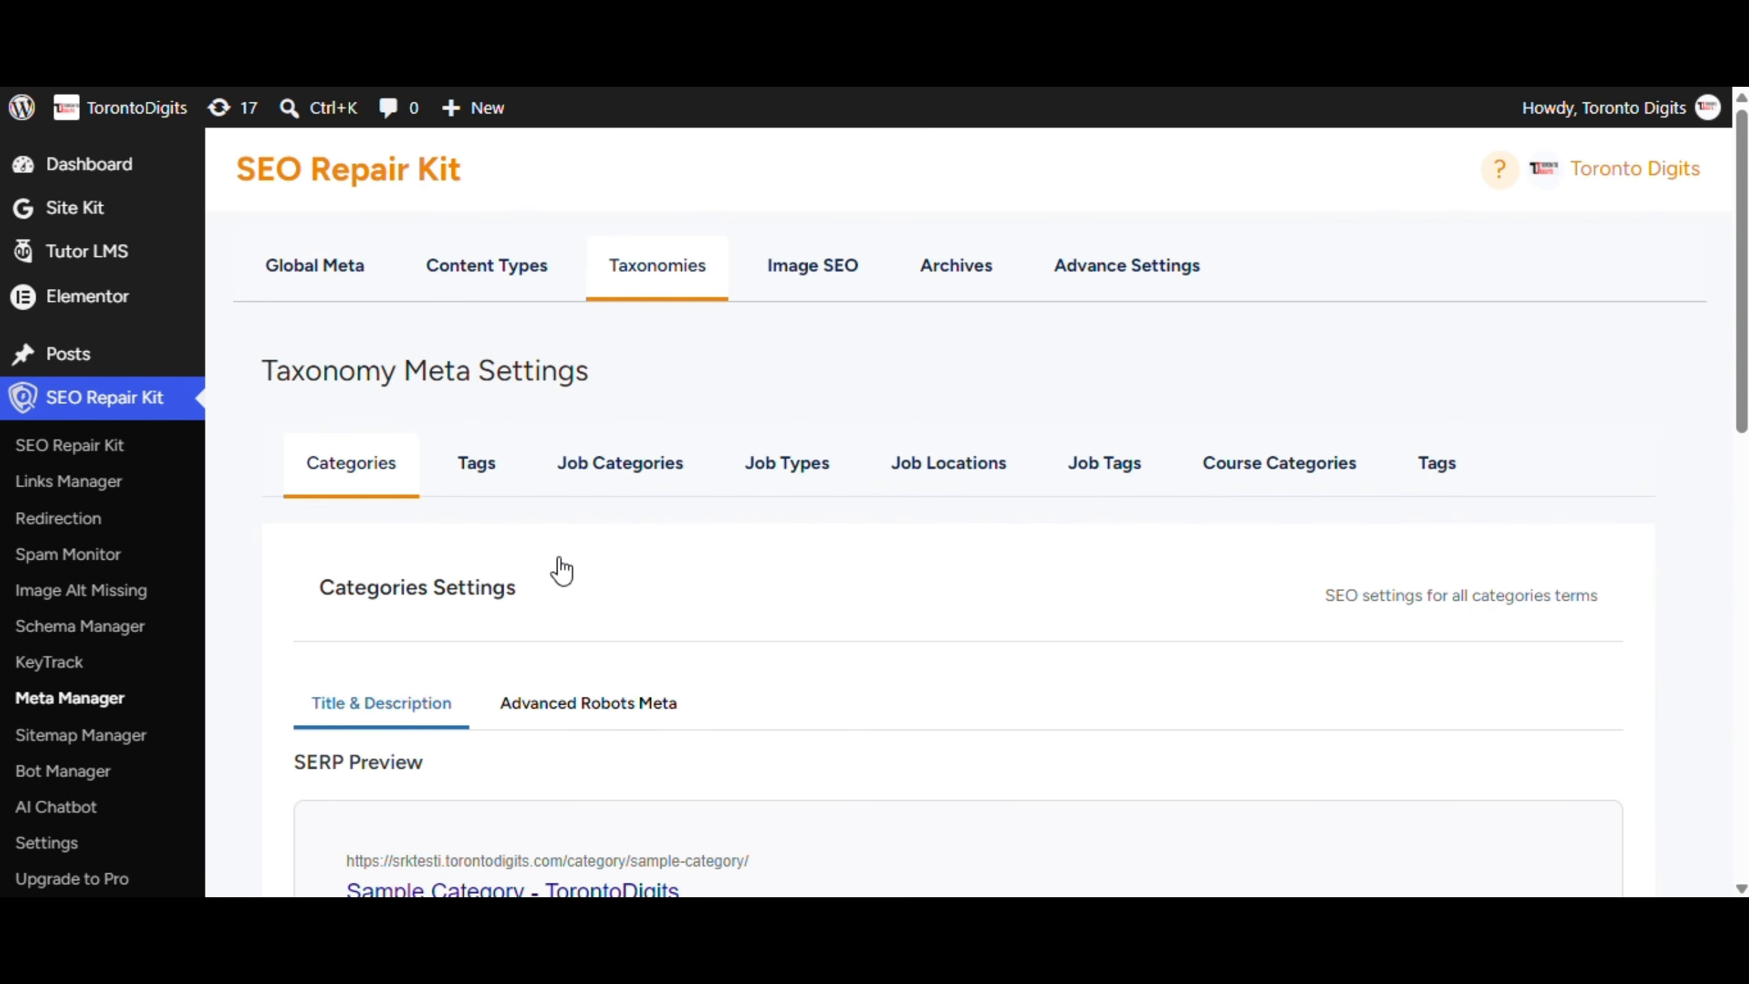
Turn off Sync for the Categories Advanced Robots Meta settings
left_click(317, 598)
scroll(695, 652, "down", 8)
scroll(447, 654, "up", 6)
left_click(603, 469)
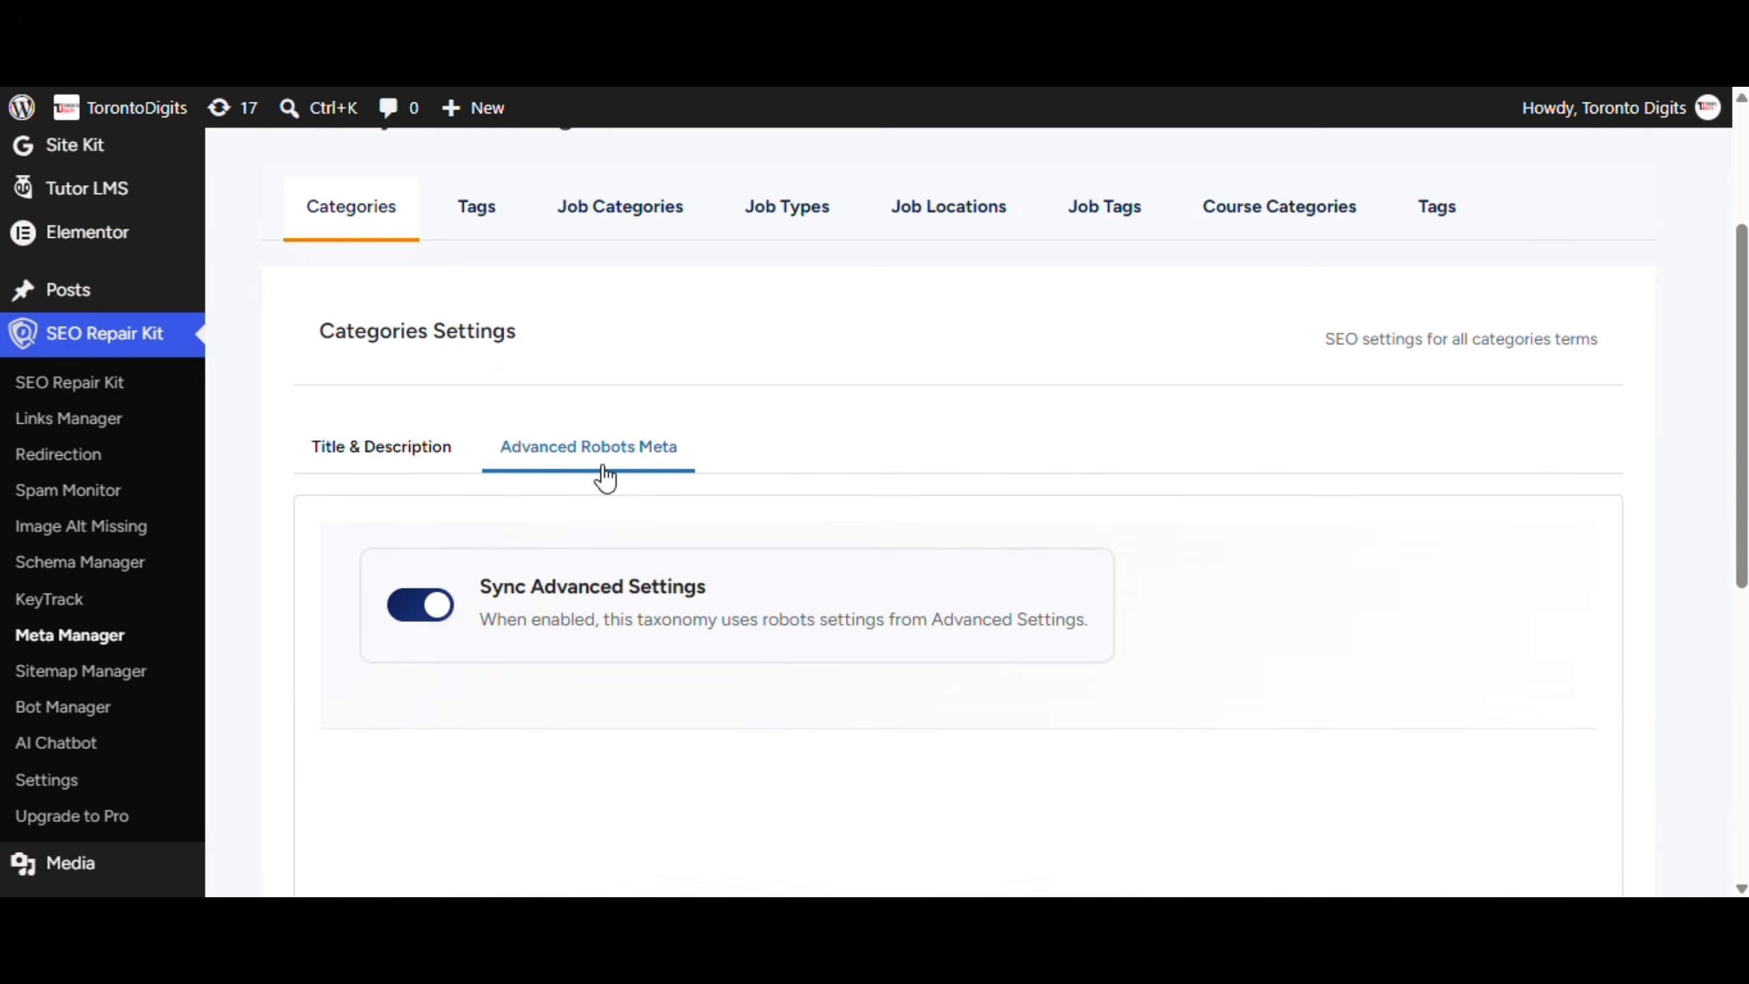
scroll(605, 475, "down", 5)
left_click(418, 221)
scroll(784, 637, "down", 5)
scroll(734, 563, "up", 15)
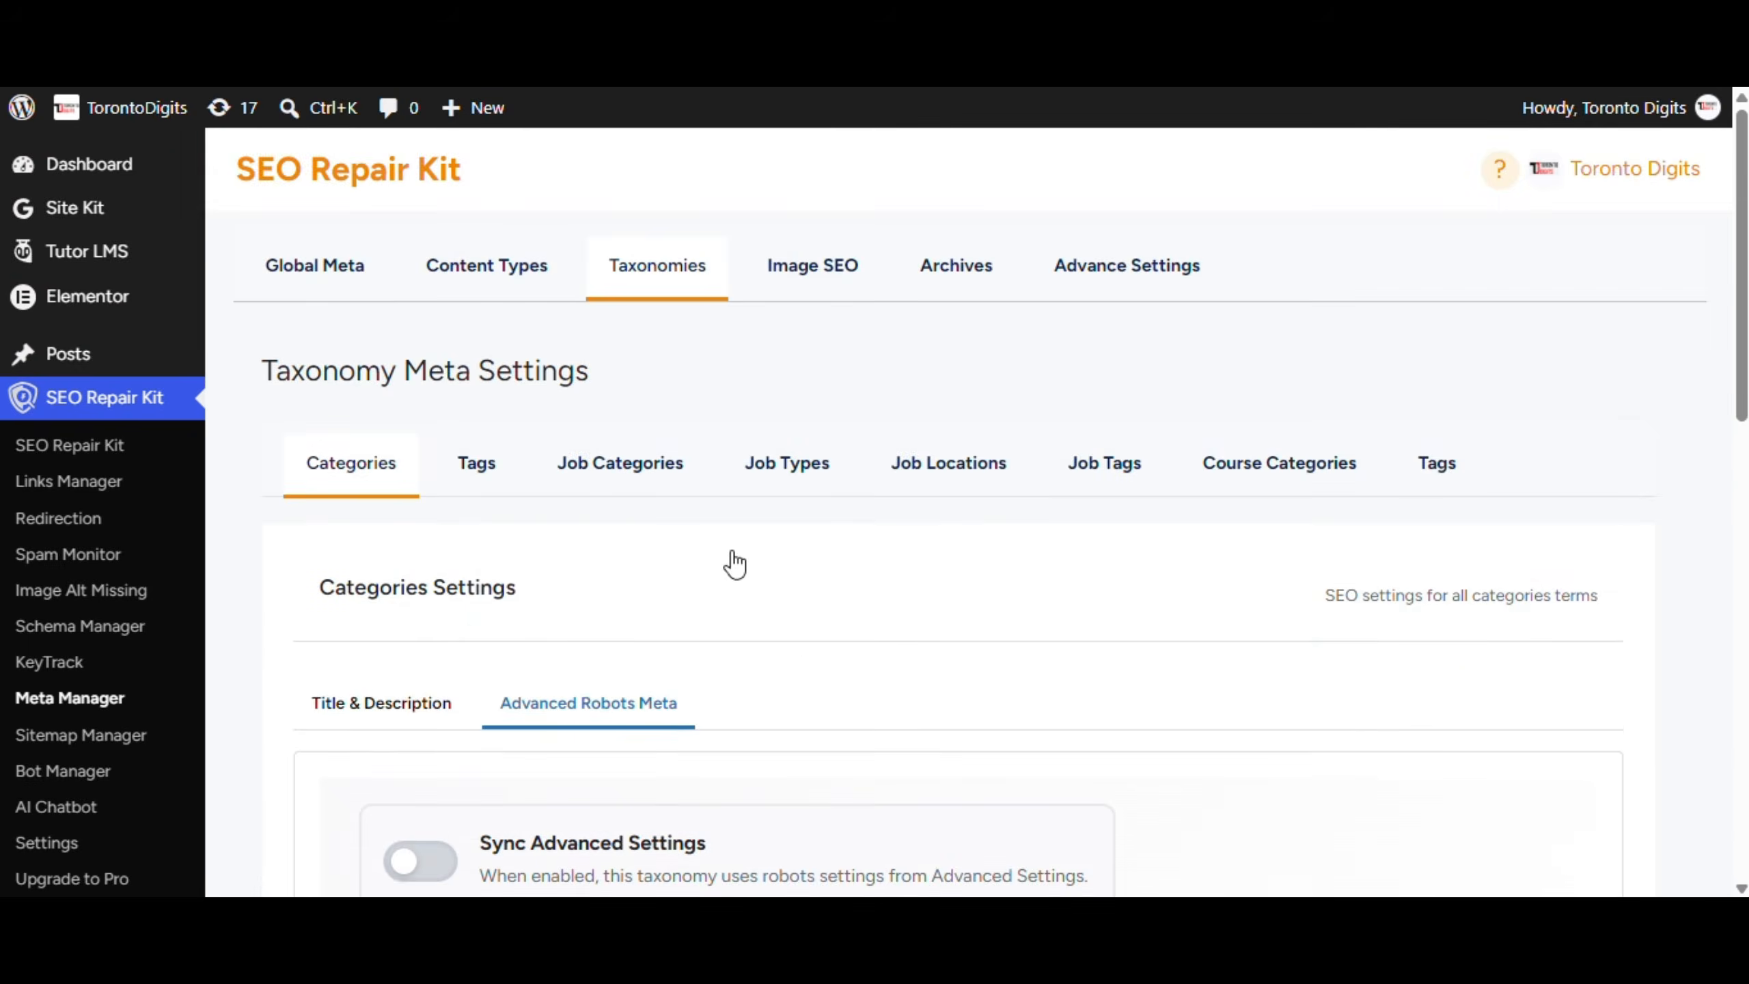
Review Image SEO and Archives, including author archives' advanced robots options
left_click(812, 265)
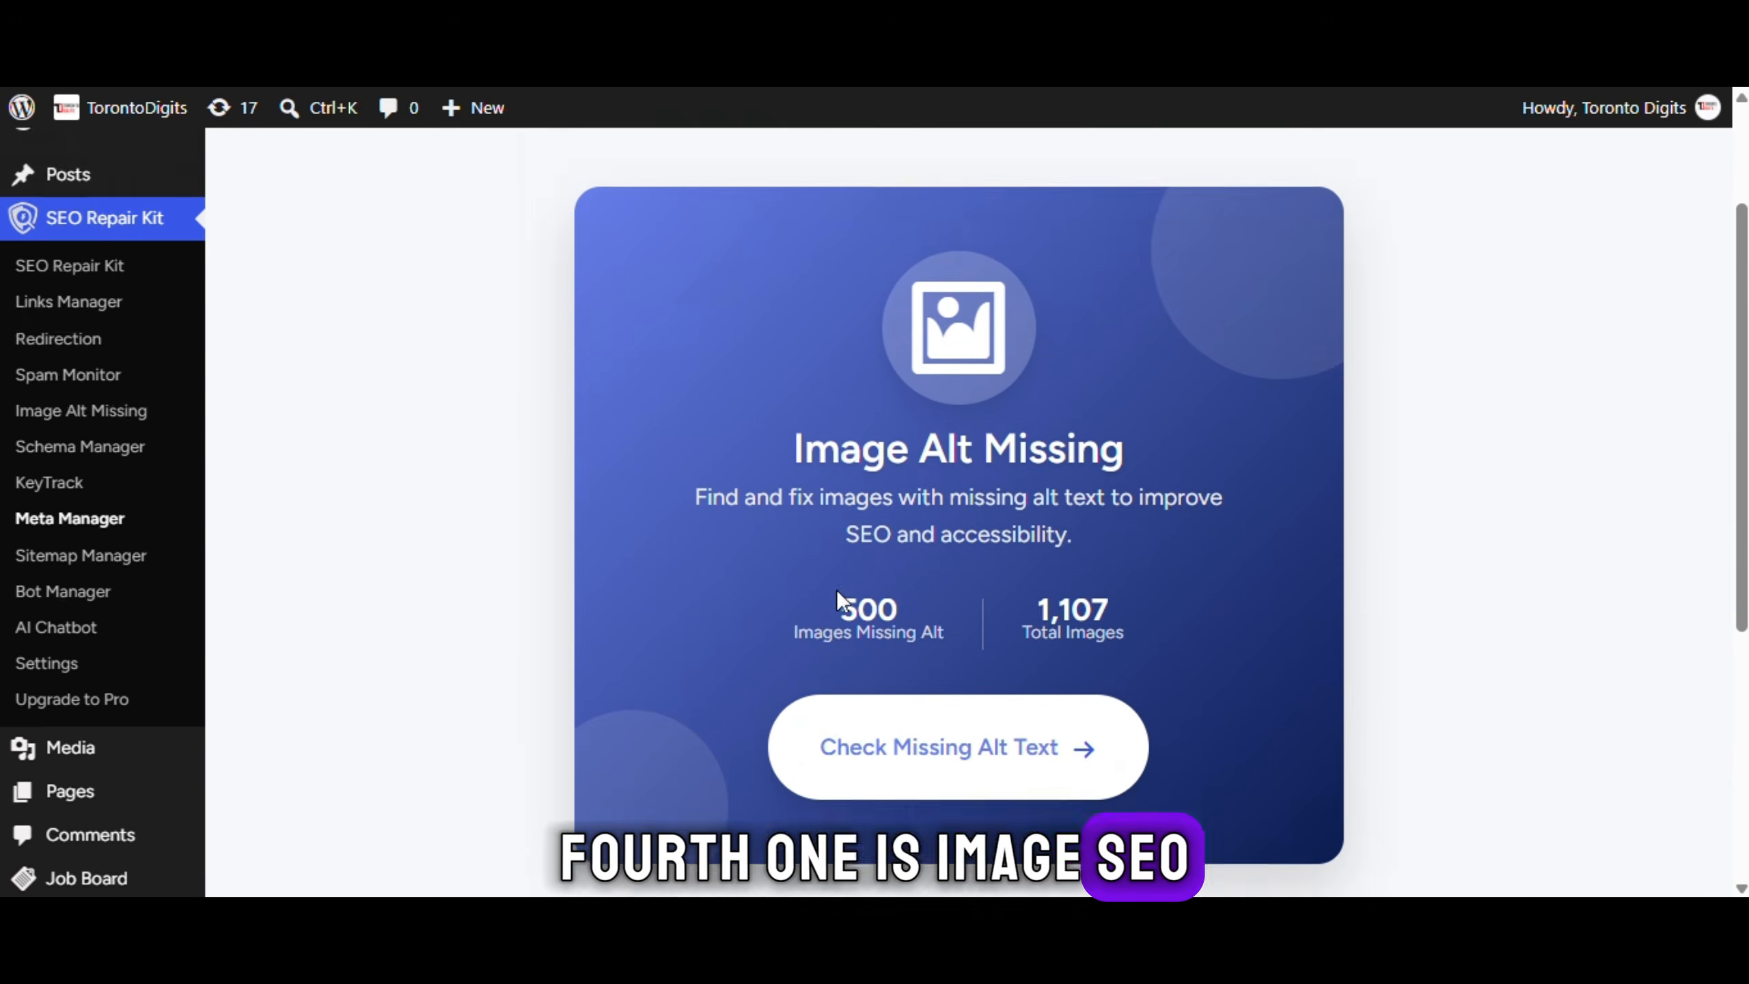
left_click(957, 265)
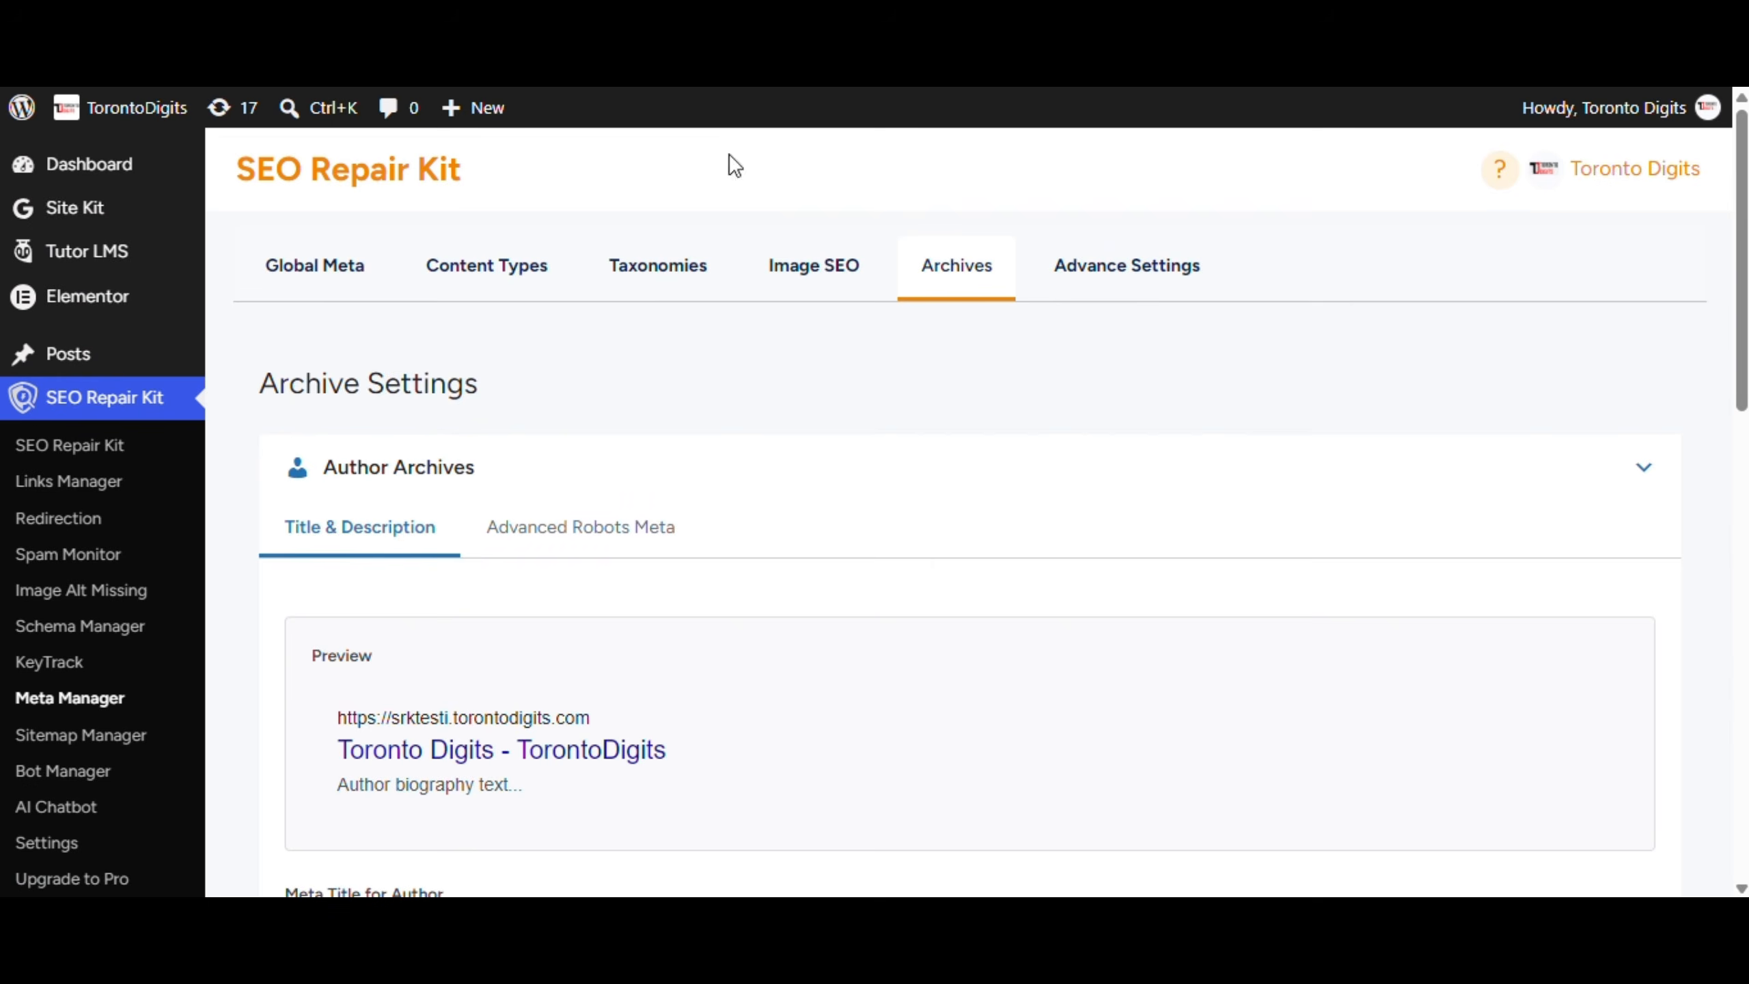
scroll(627, 569, "down", 15)
scroll(627, 569, "up", 10)
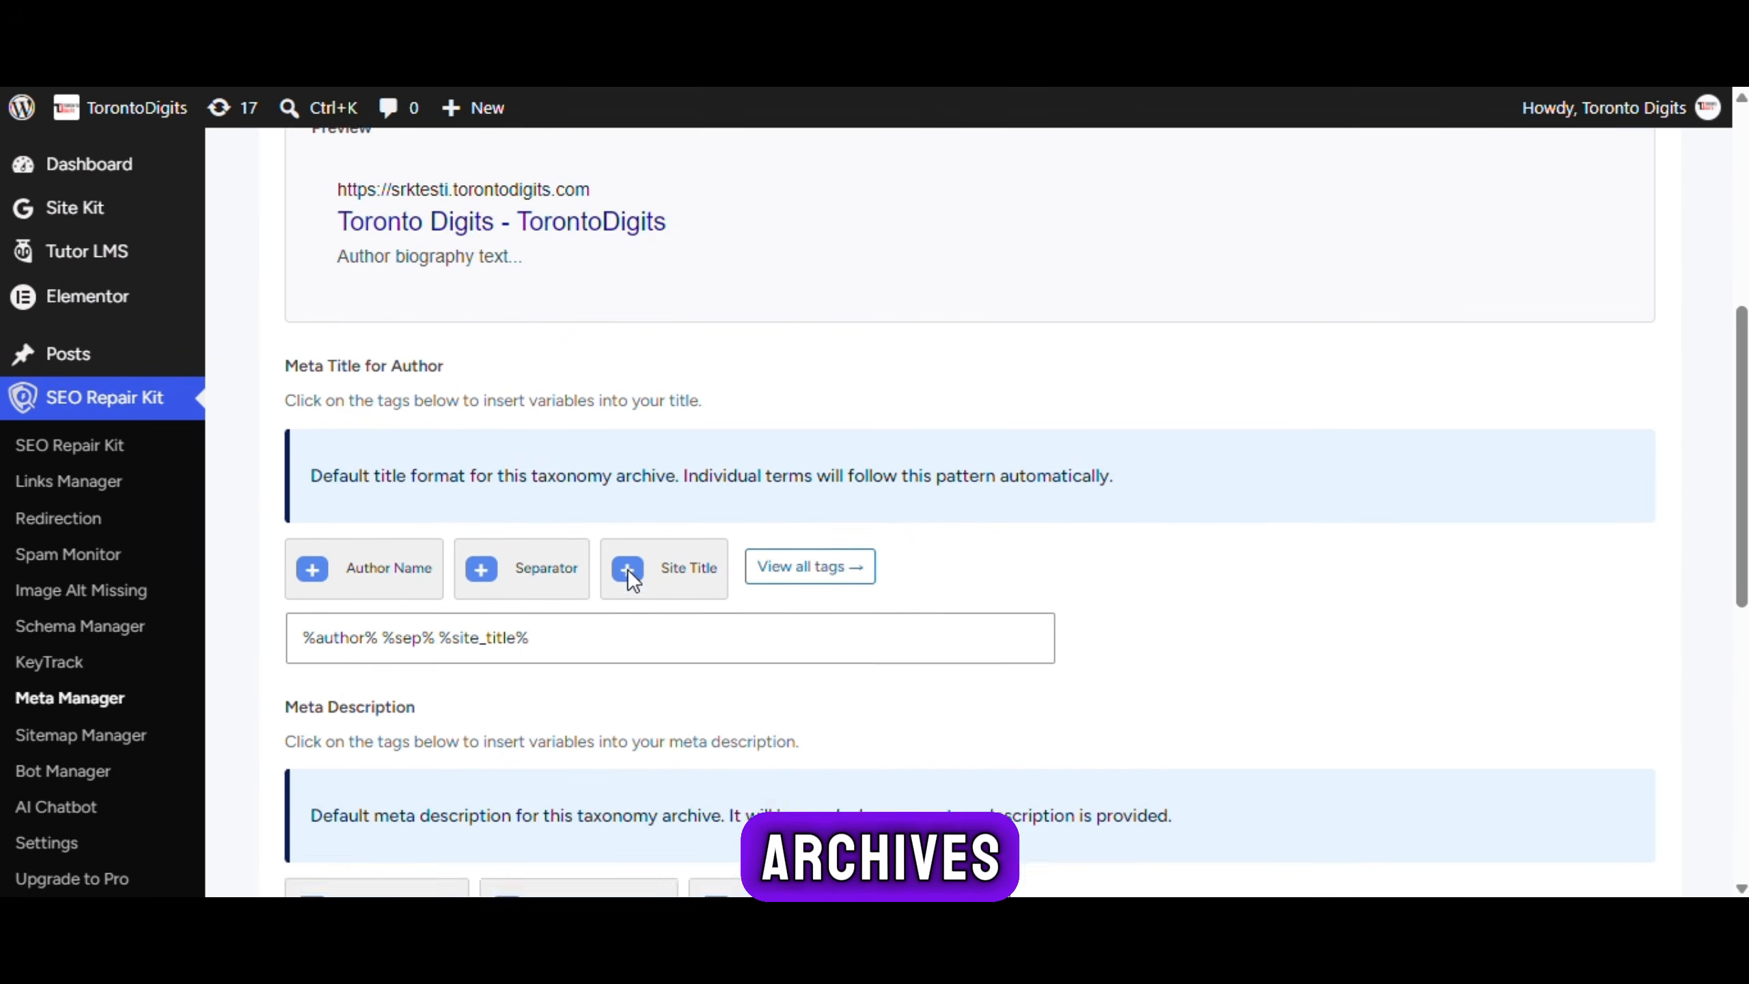
left_click(572, 437)
scroll(574, 446, "down", 3)
scroll(570, 441, "down", 4)
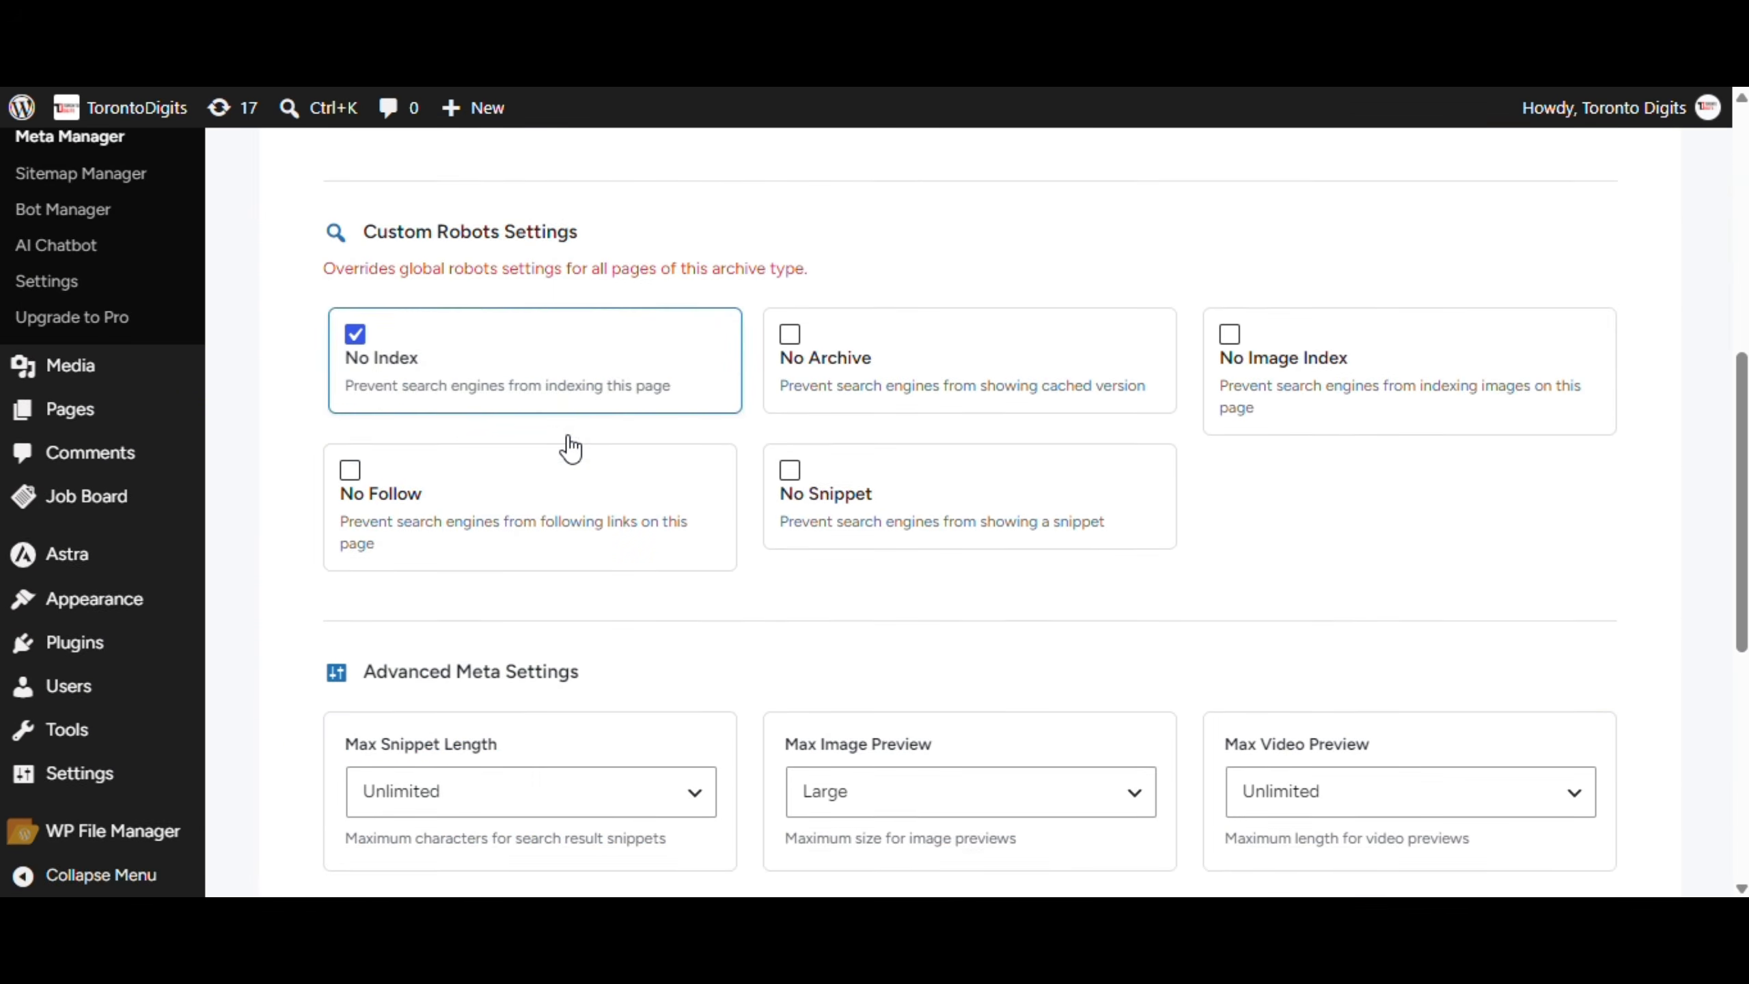
scroll(570, 442, "up", 10)
In Advance Settings, switch off Use Recommended Default Robots Settings
left_click(1127, 265)
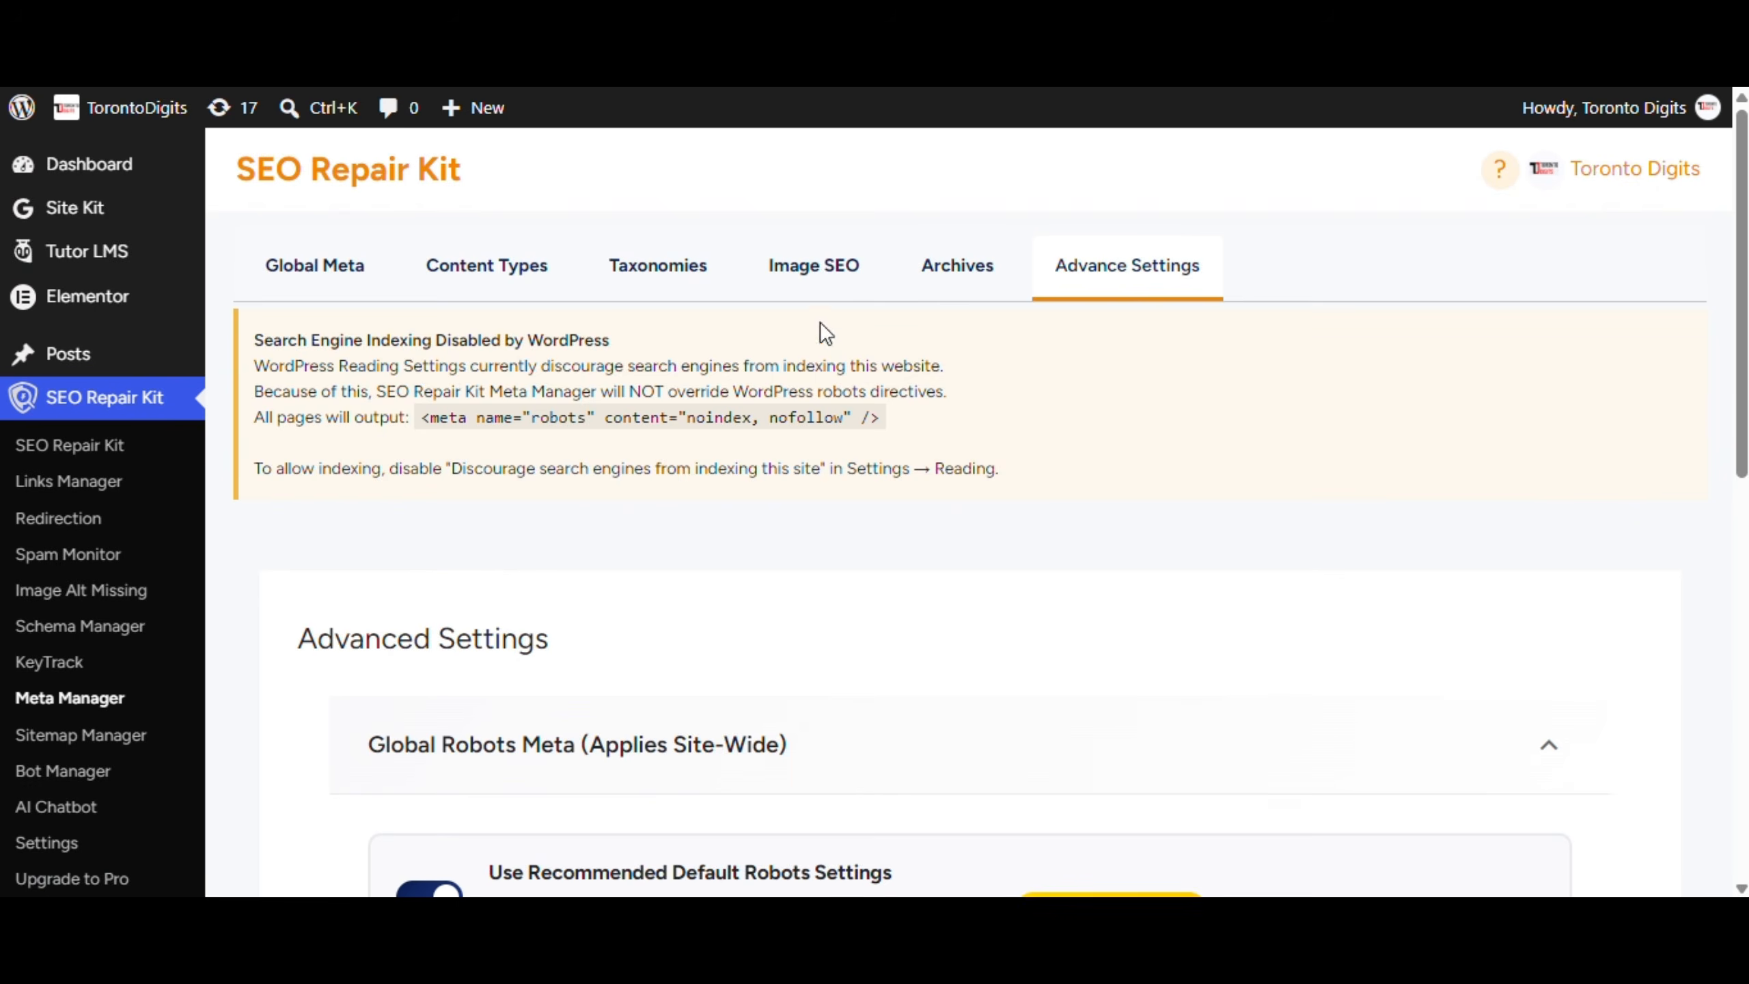
scroll(836, 395, "down", 8)
left_click(413, 275)
mouse_move(705, 439)
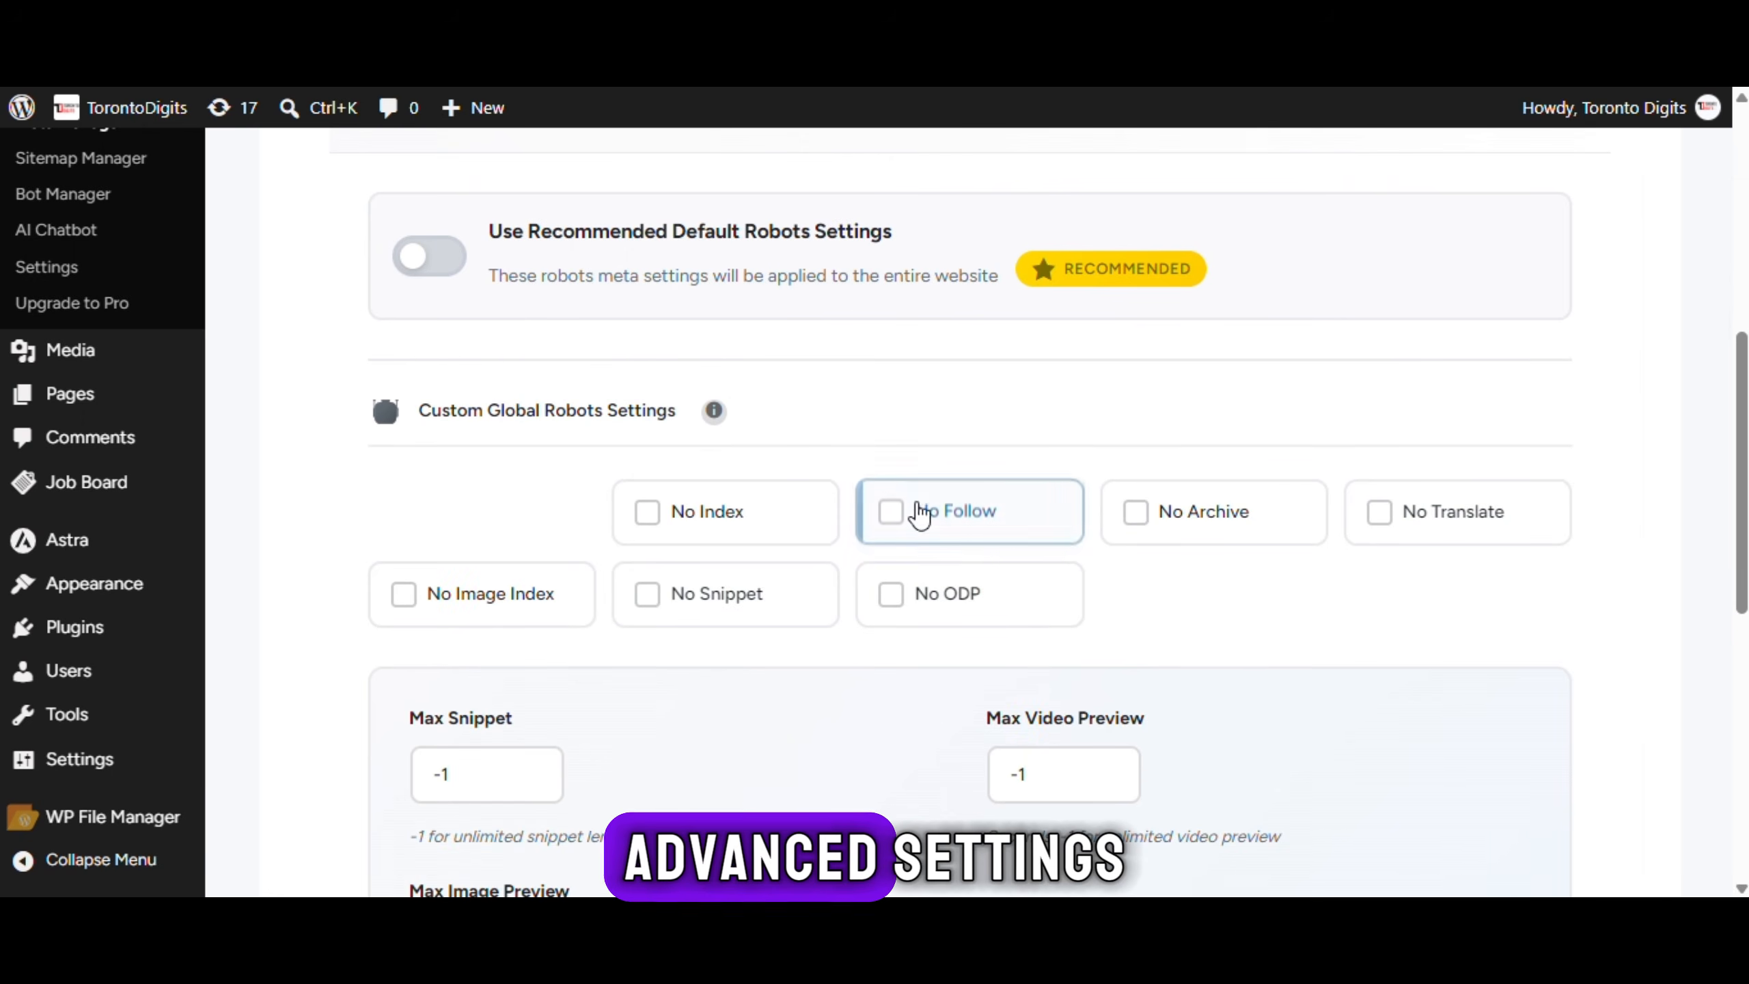
scroll(857, 683, "up", 10)
scroll(789, 410, "down", 10)
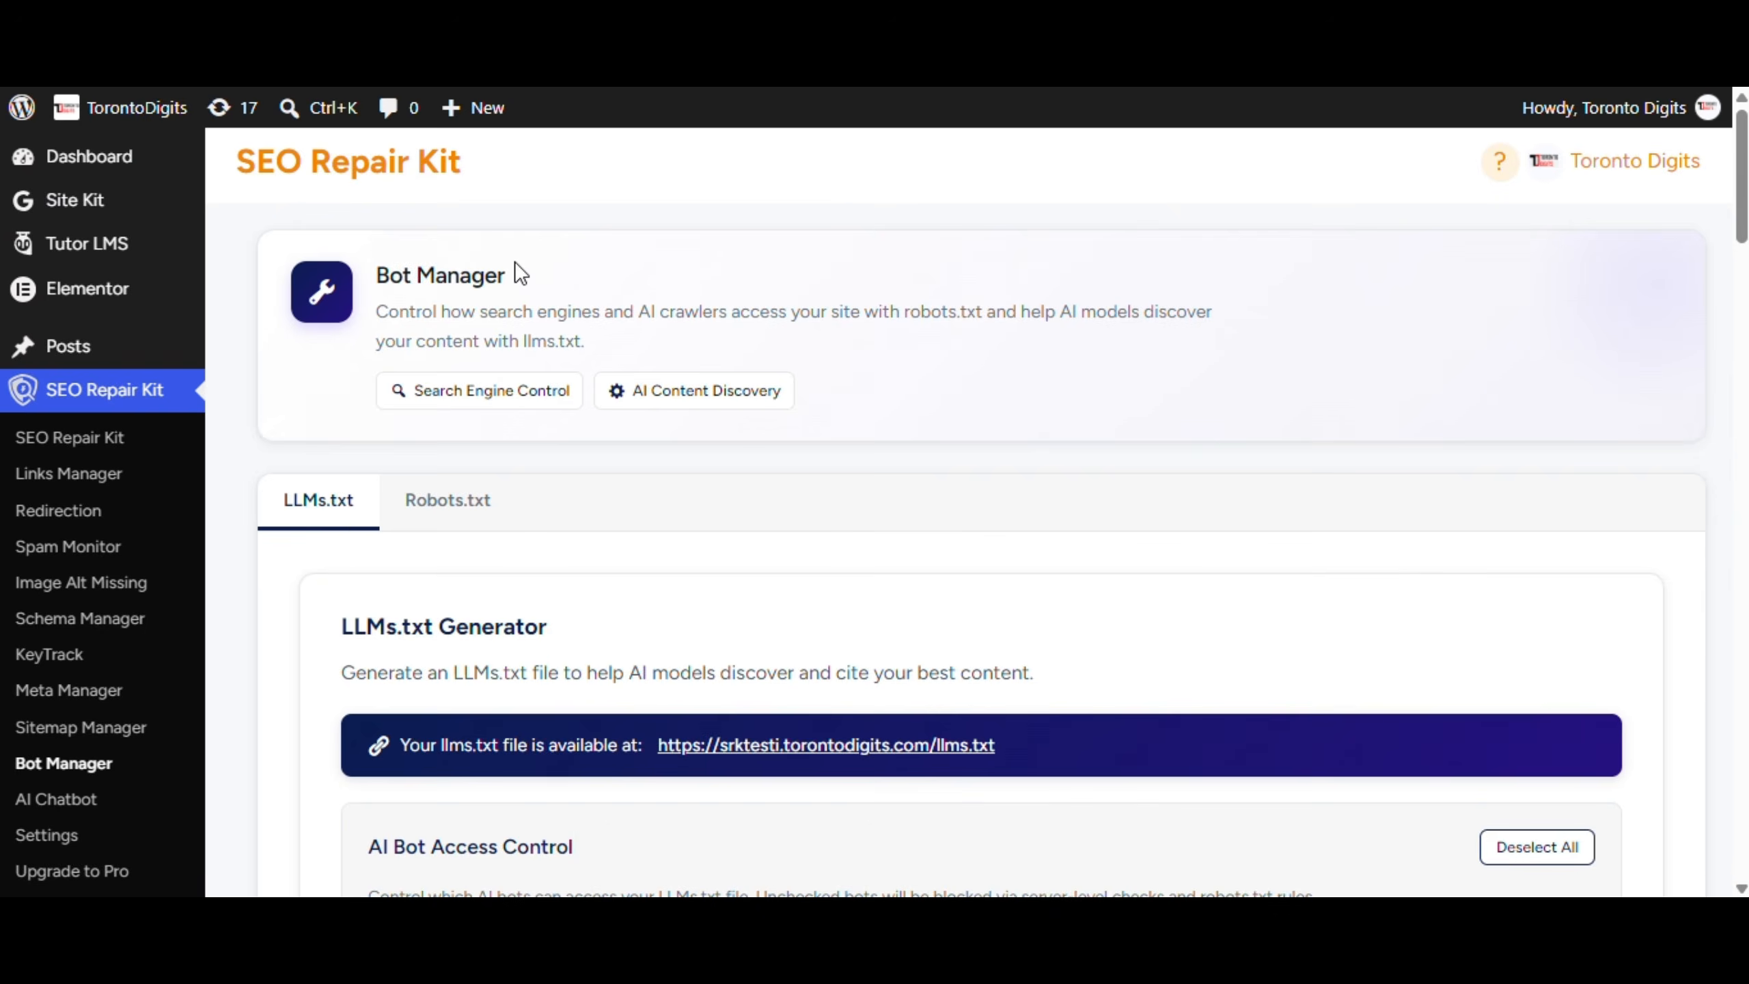
Include Quizzes, Categories, Job Categories and Job Types in llms.txt
scroll(514, 261, "down", 10)
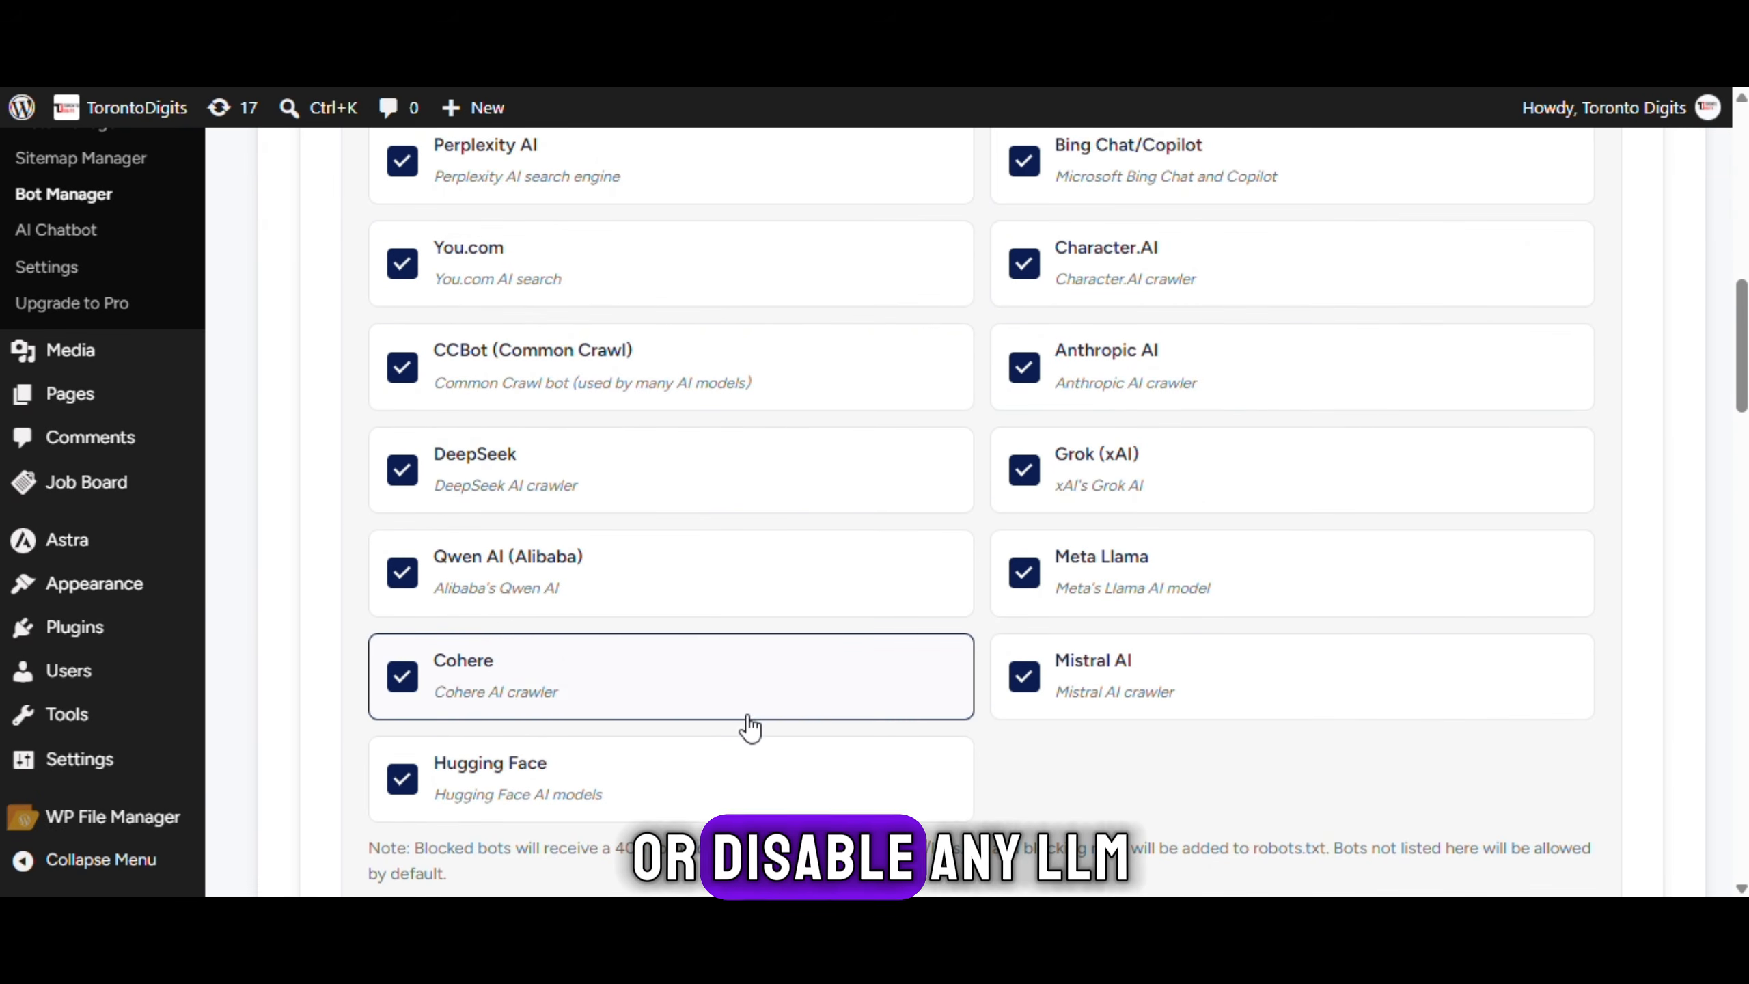
scroll(749, 727, "down", 10)
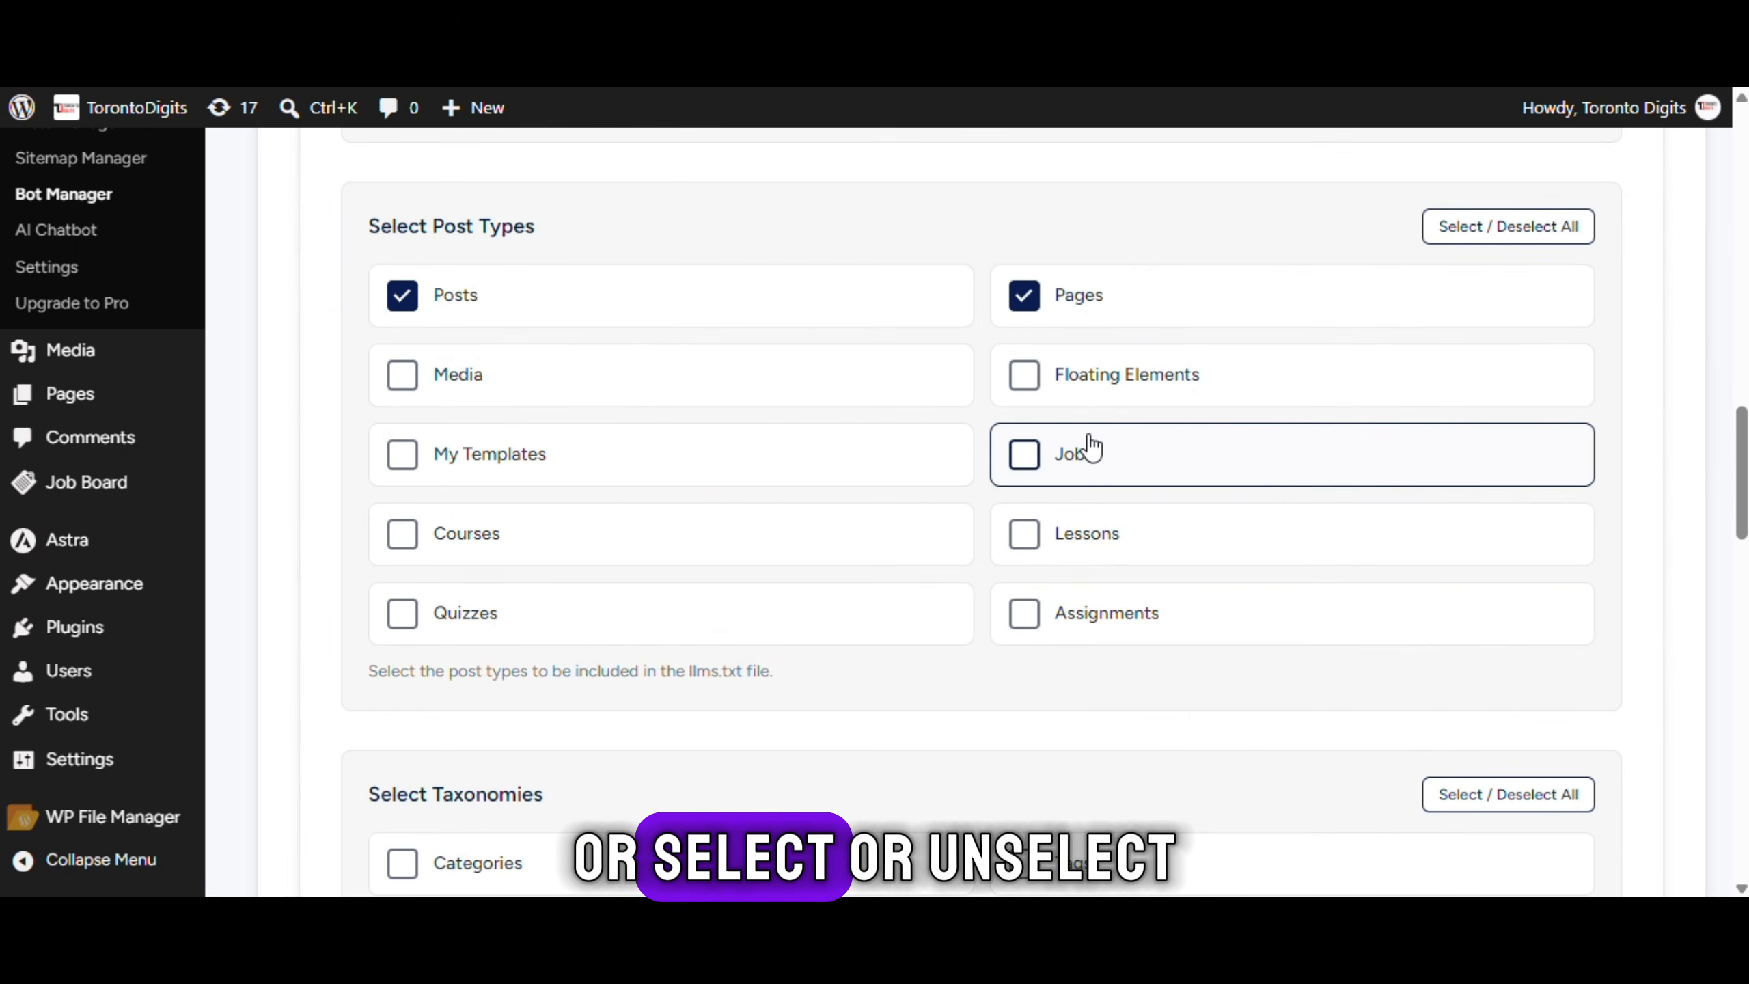
left_click(618, 641)
scroll(729, 581, "down", 5)
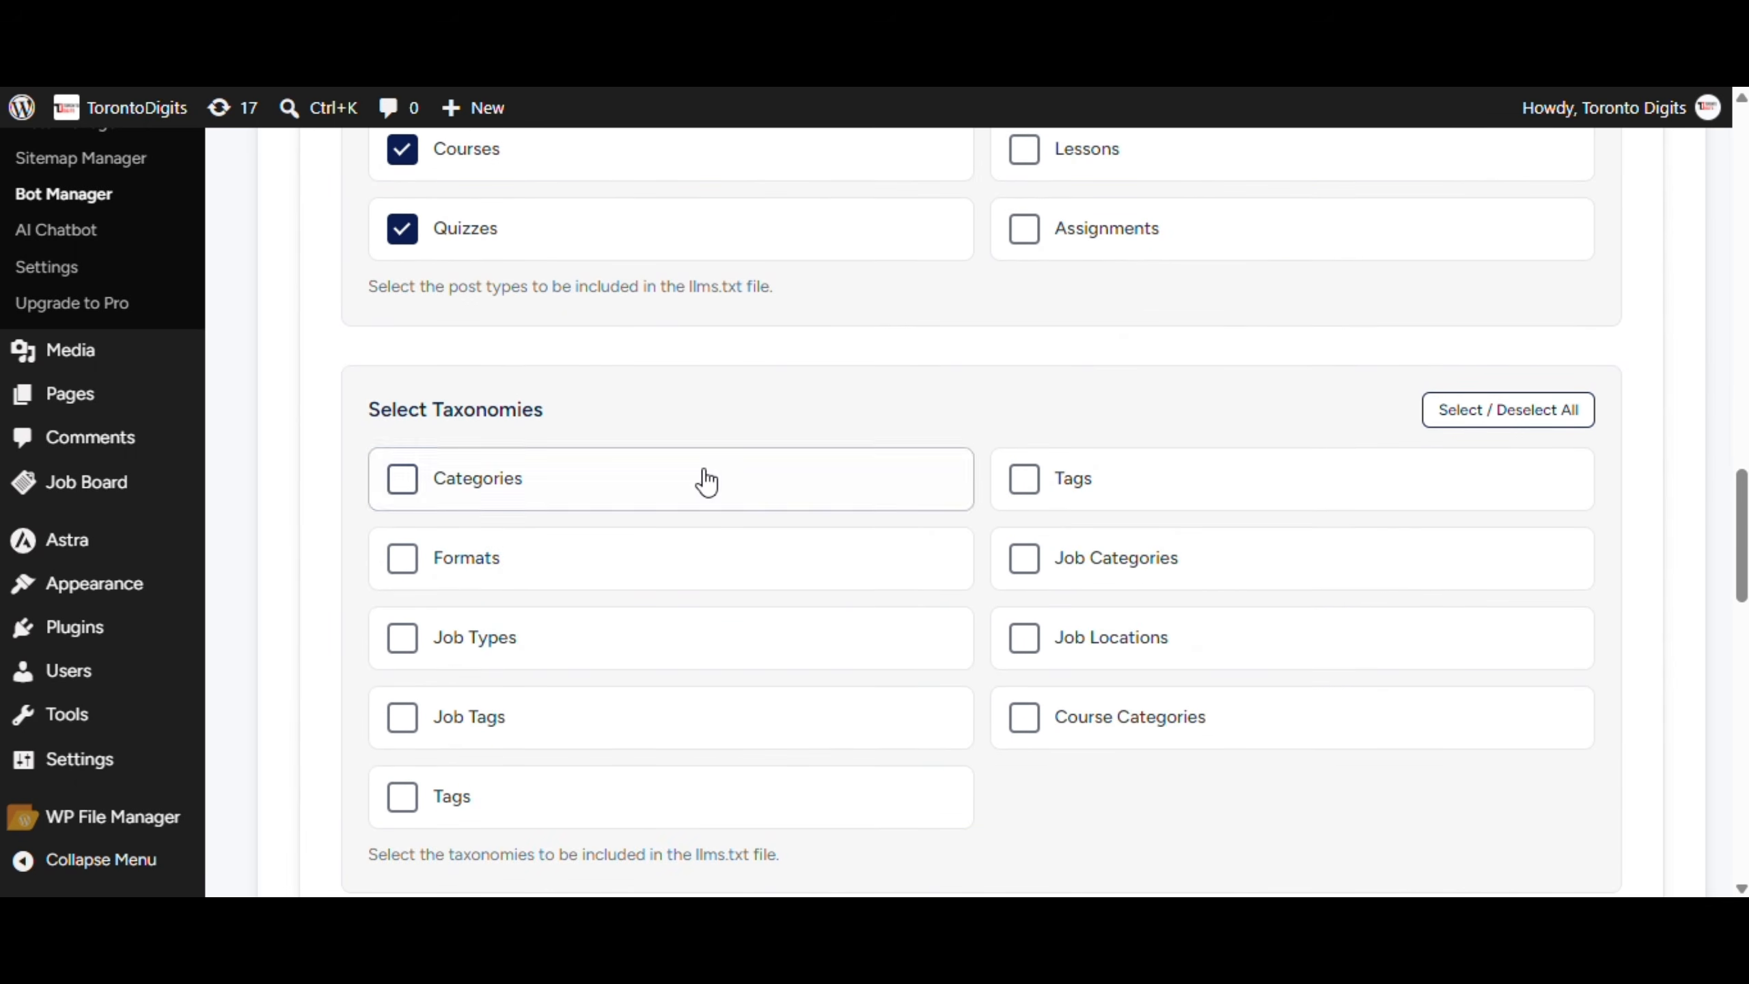
left_click(706, 481)
left_click(1089, 564)
scroll(780, 548, "down", 2)
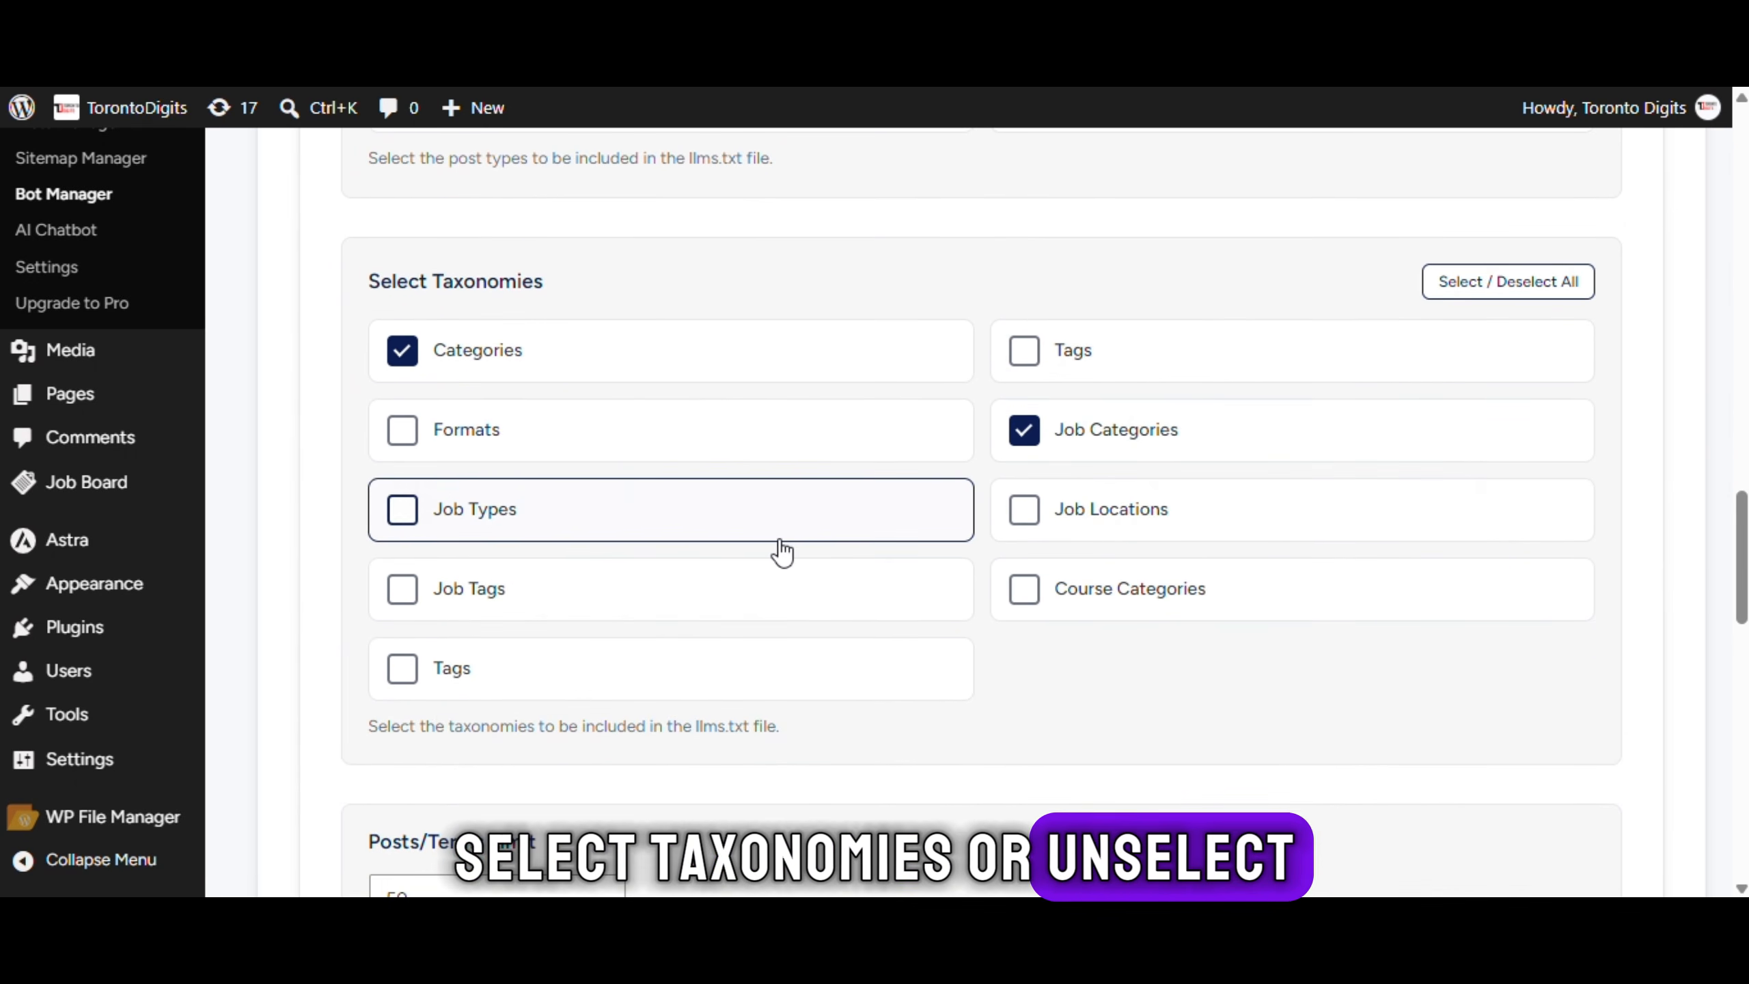
left_click(781, 541)
Save the generated LLMs.txt file
scroll(780, 551, "down", 7)
scroll(740, 703, "down", 4)
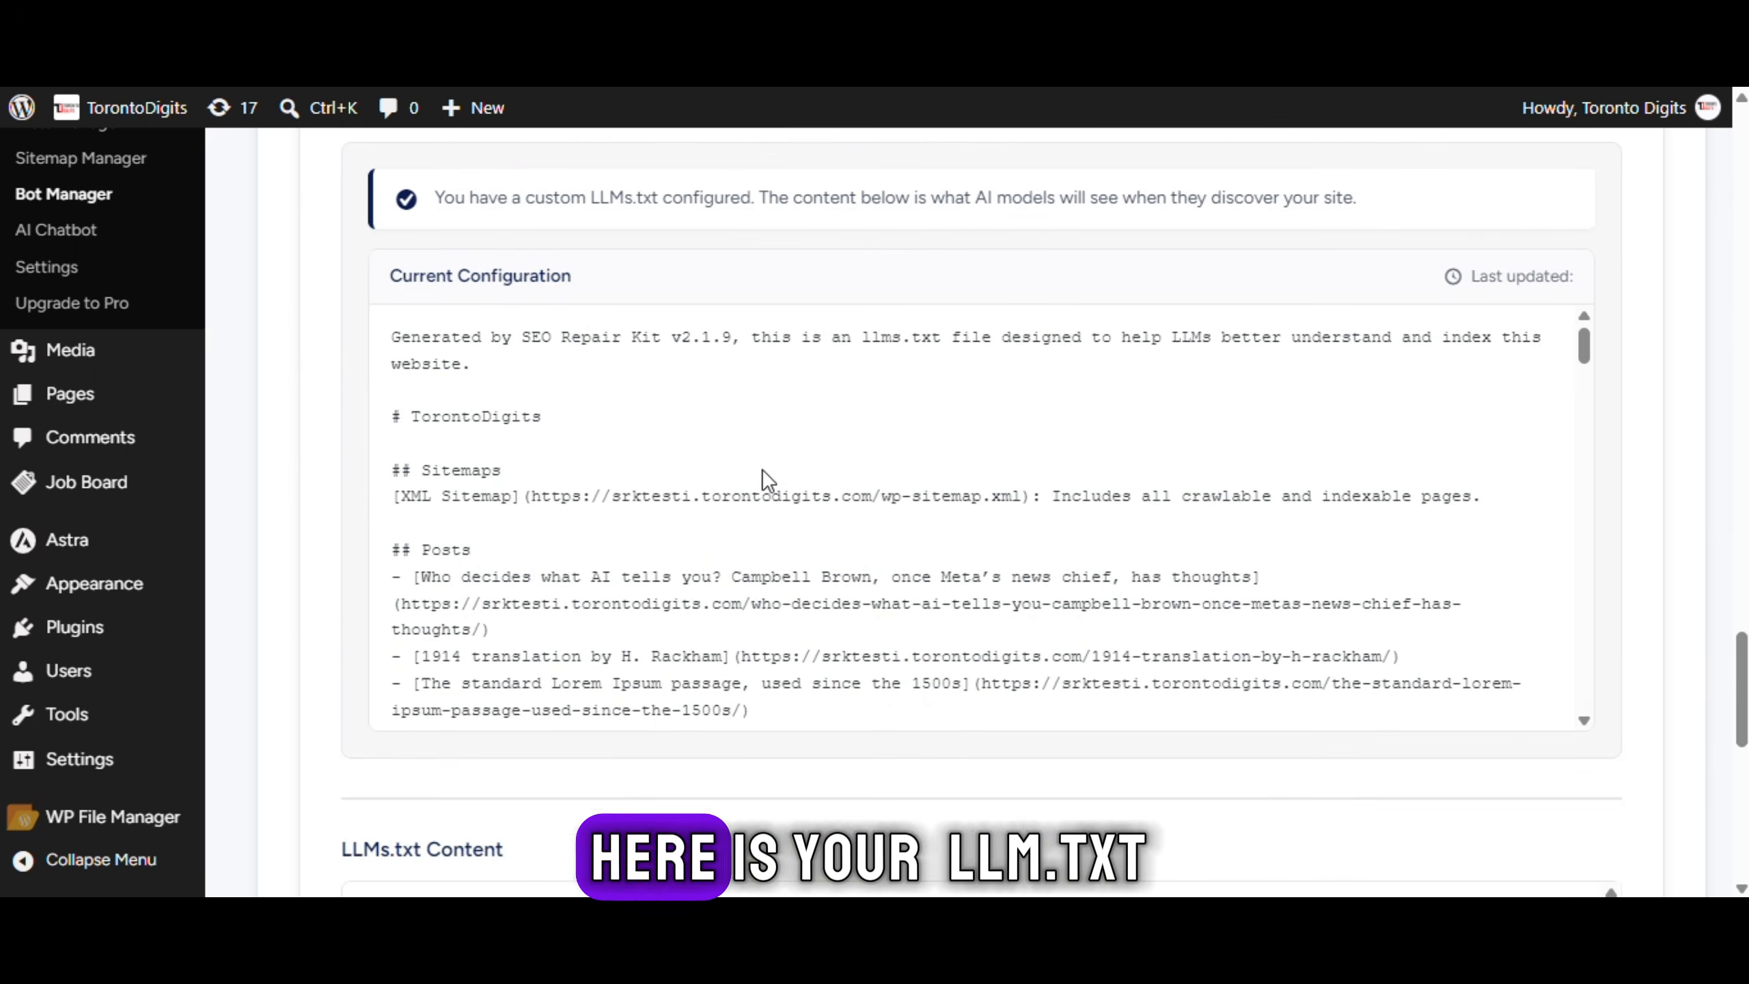
scroll(765, 482, "down", 5)
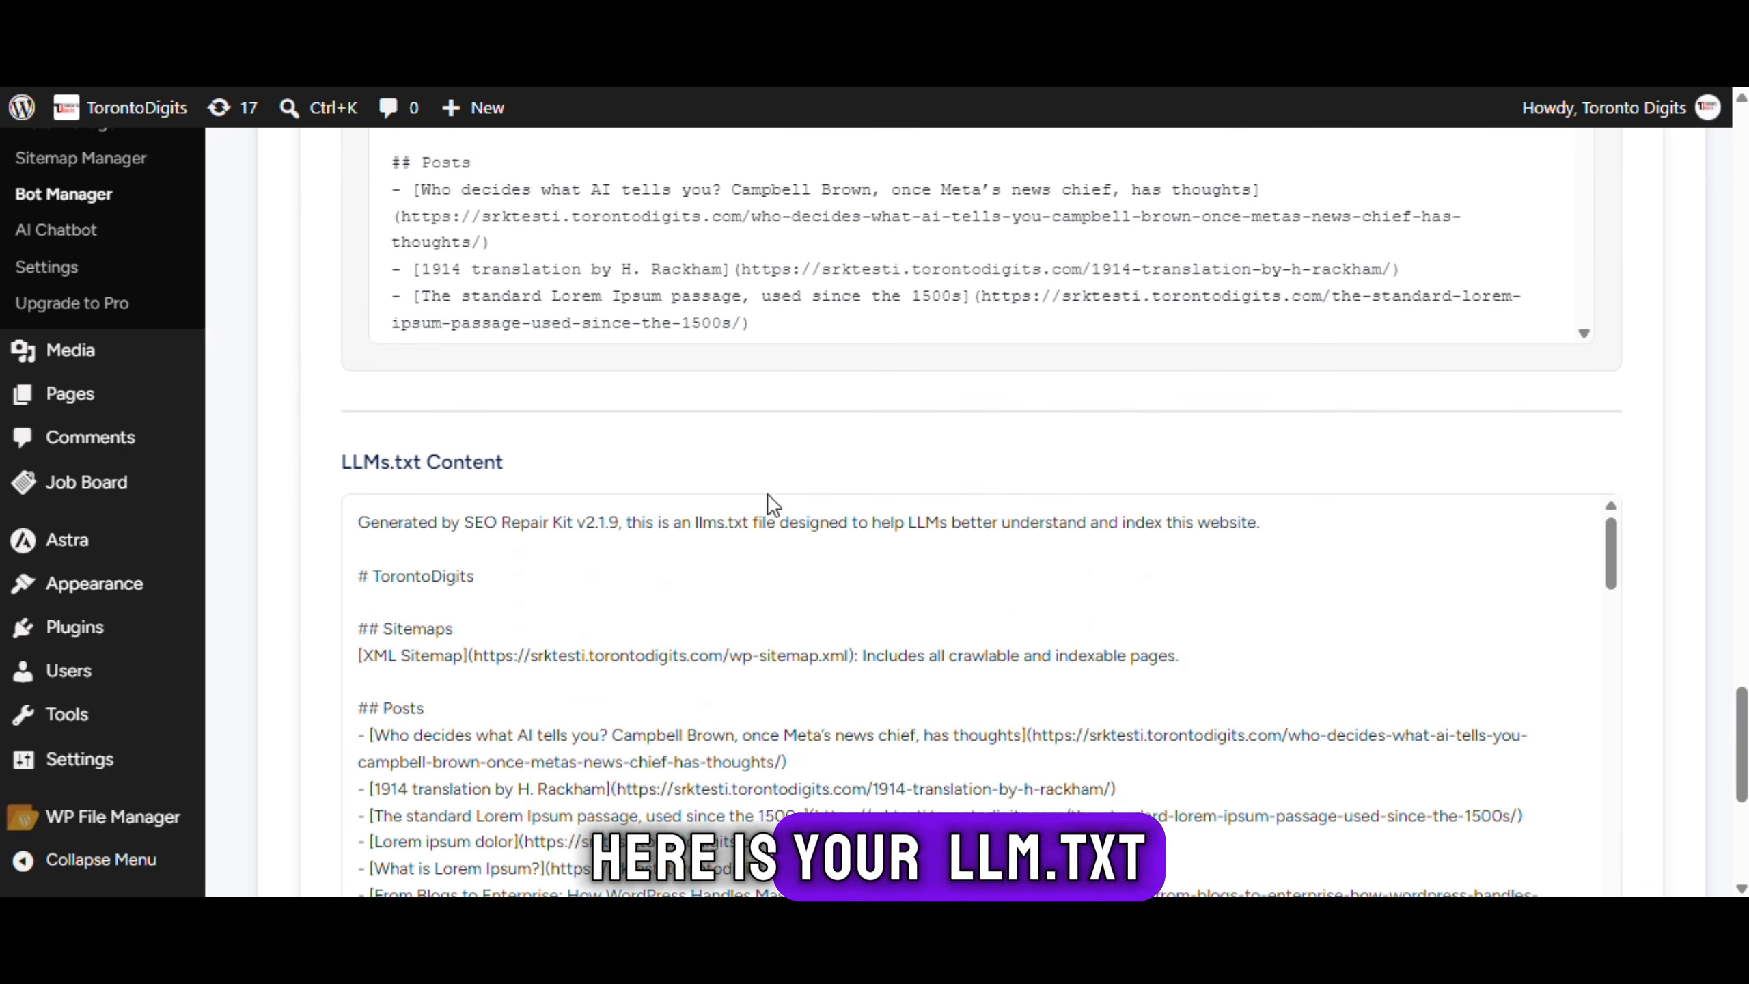
scroll(769, 503, "down", 10)
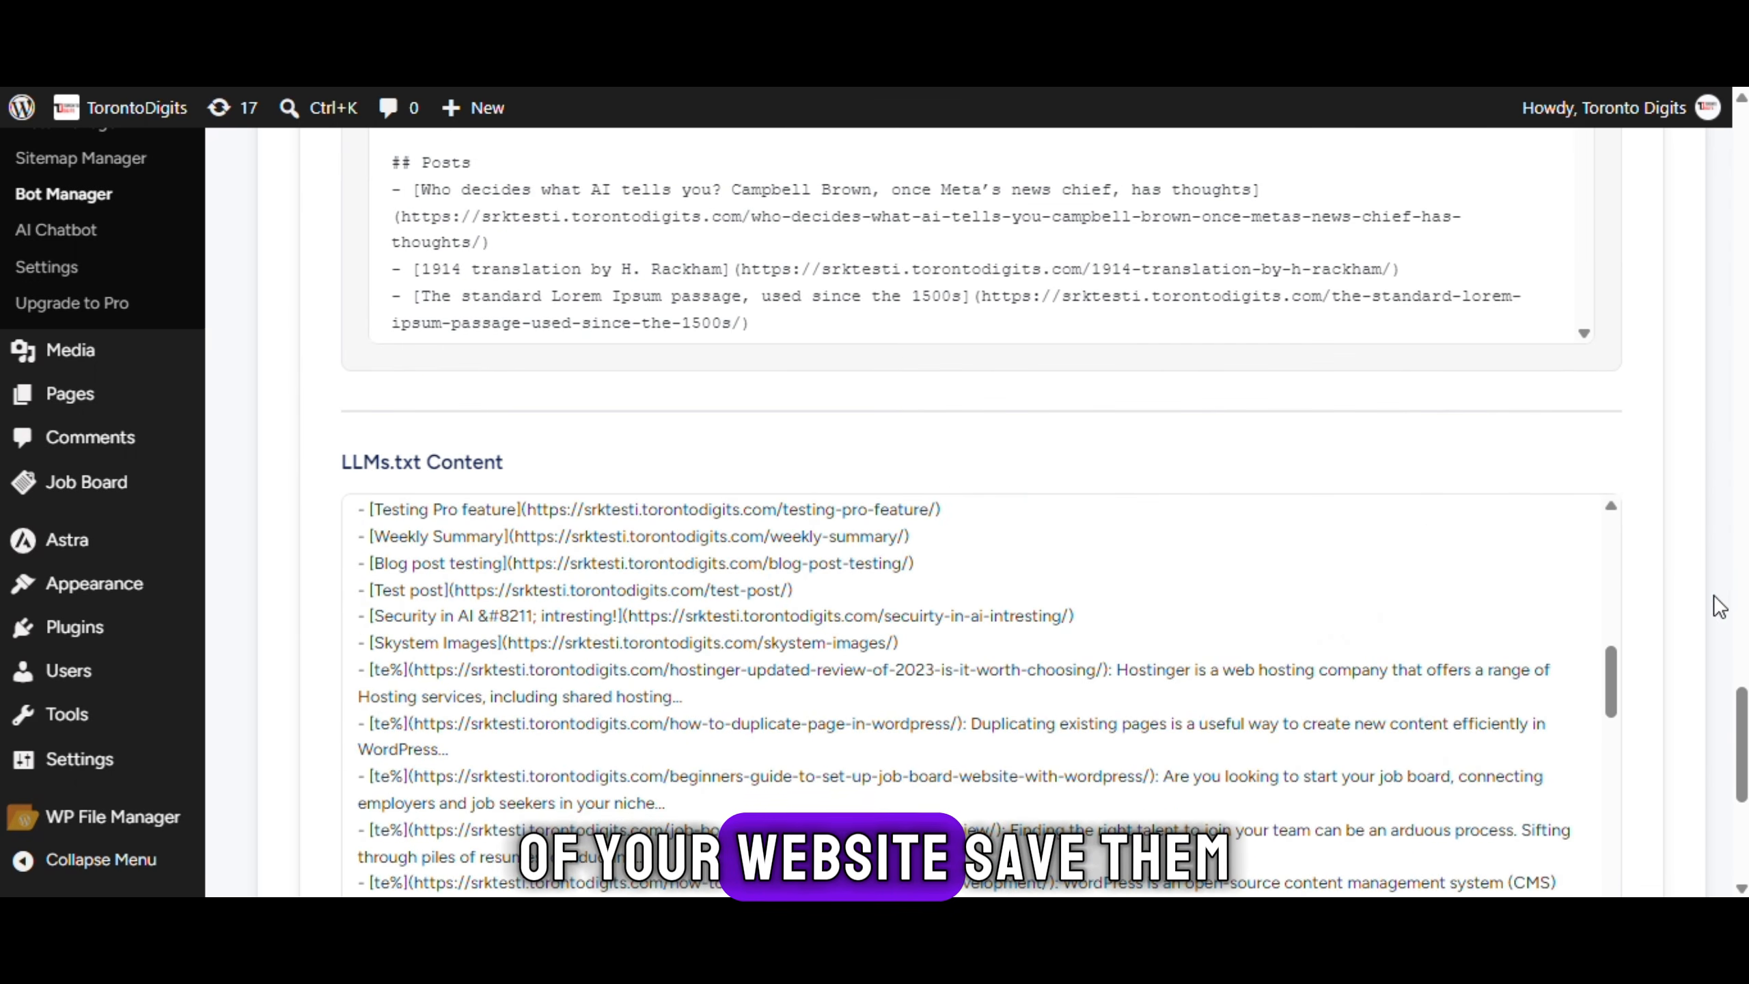
scroll(1719, 606, "down", 8)
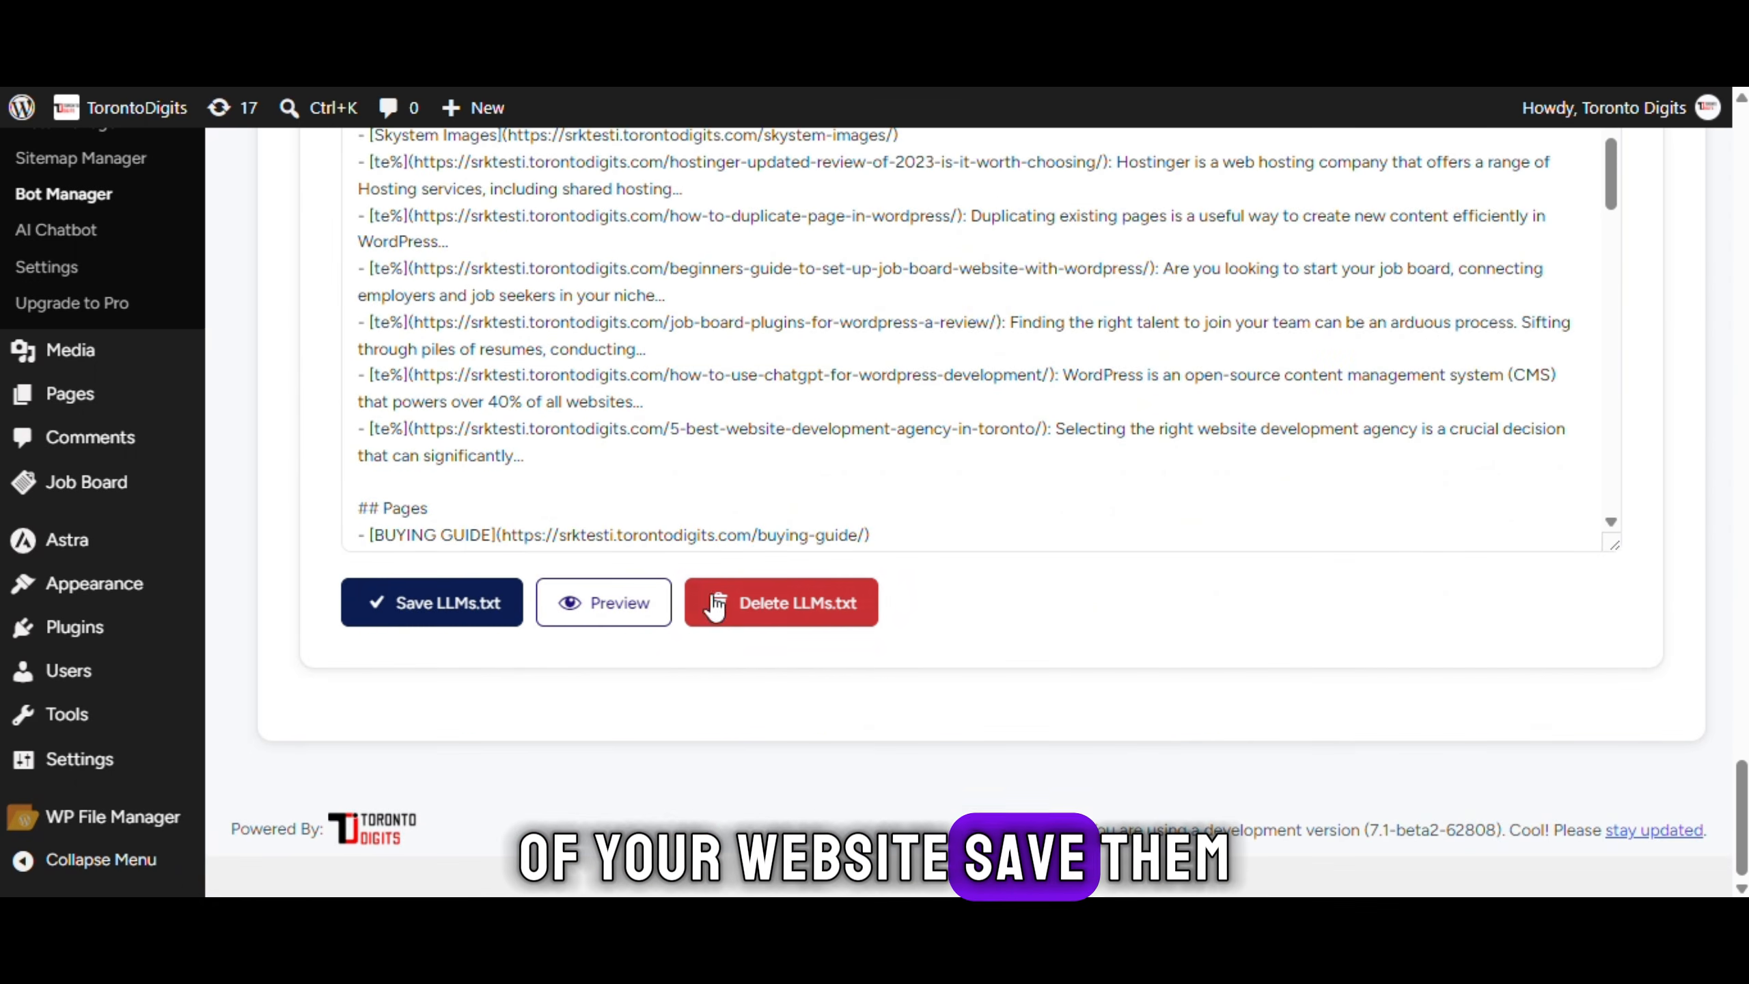
left_click(420, 602)
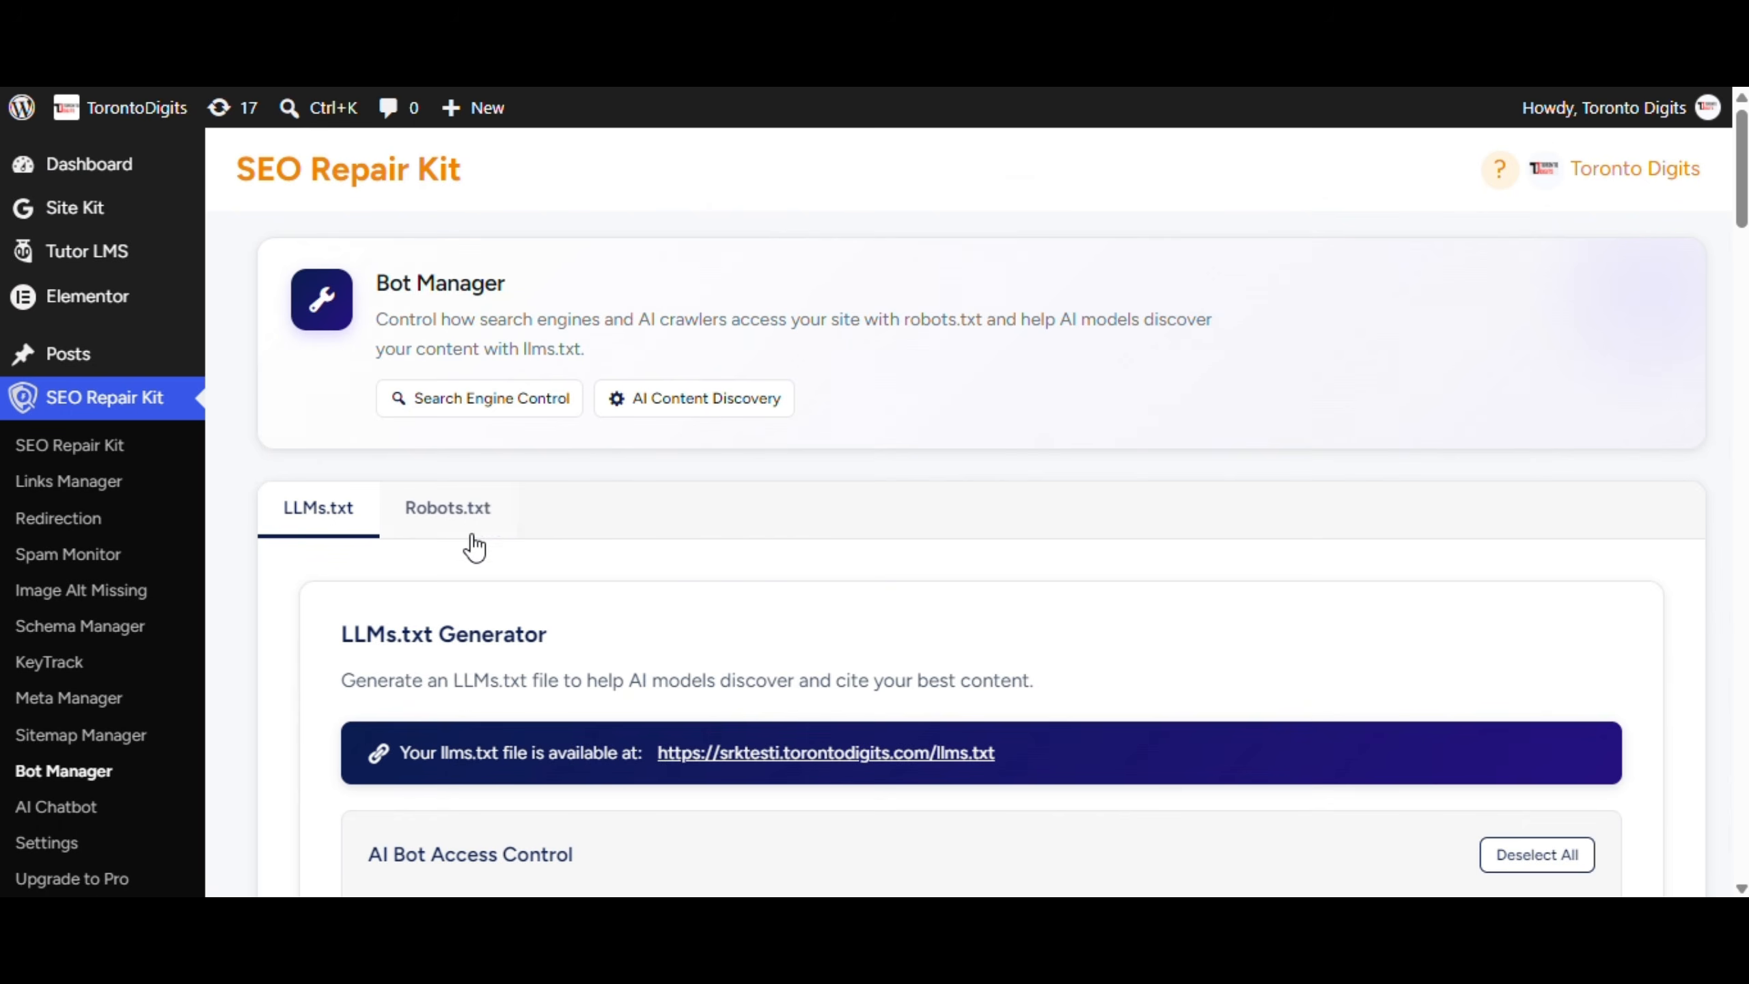
Replace the robots.txt rules with the enhanced set and confirm the change
left_click(449, 513)
scroll(785, 590, "down", 5)
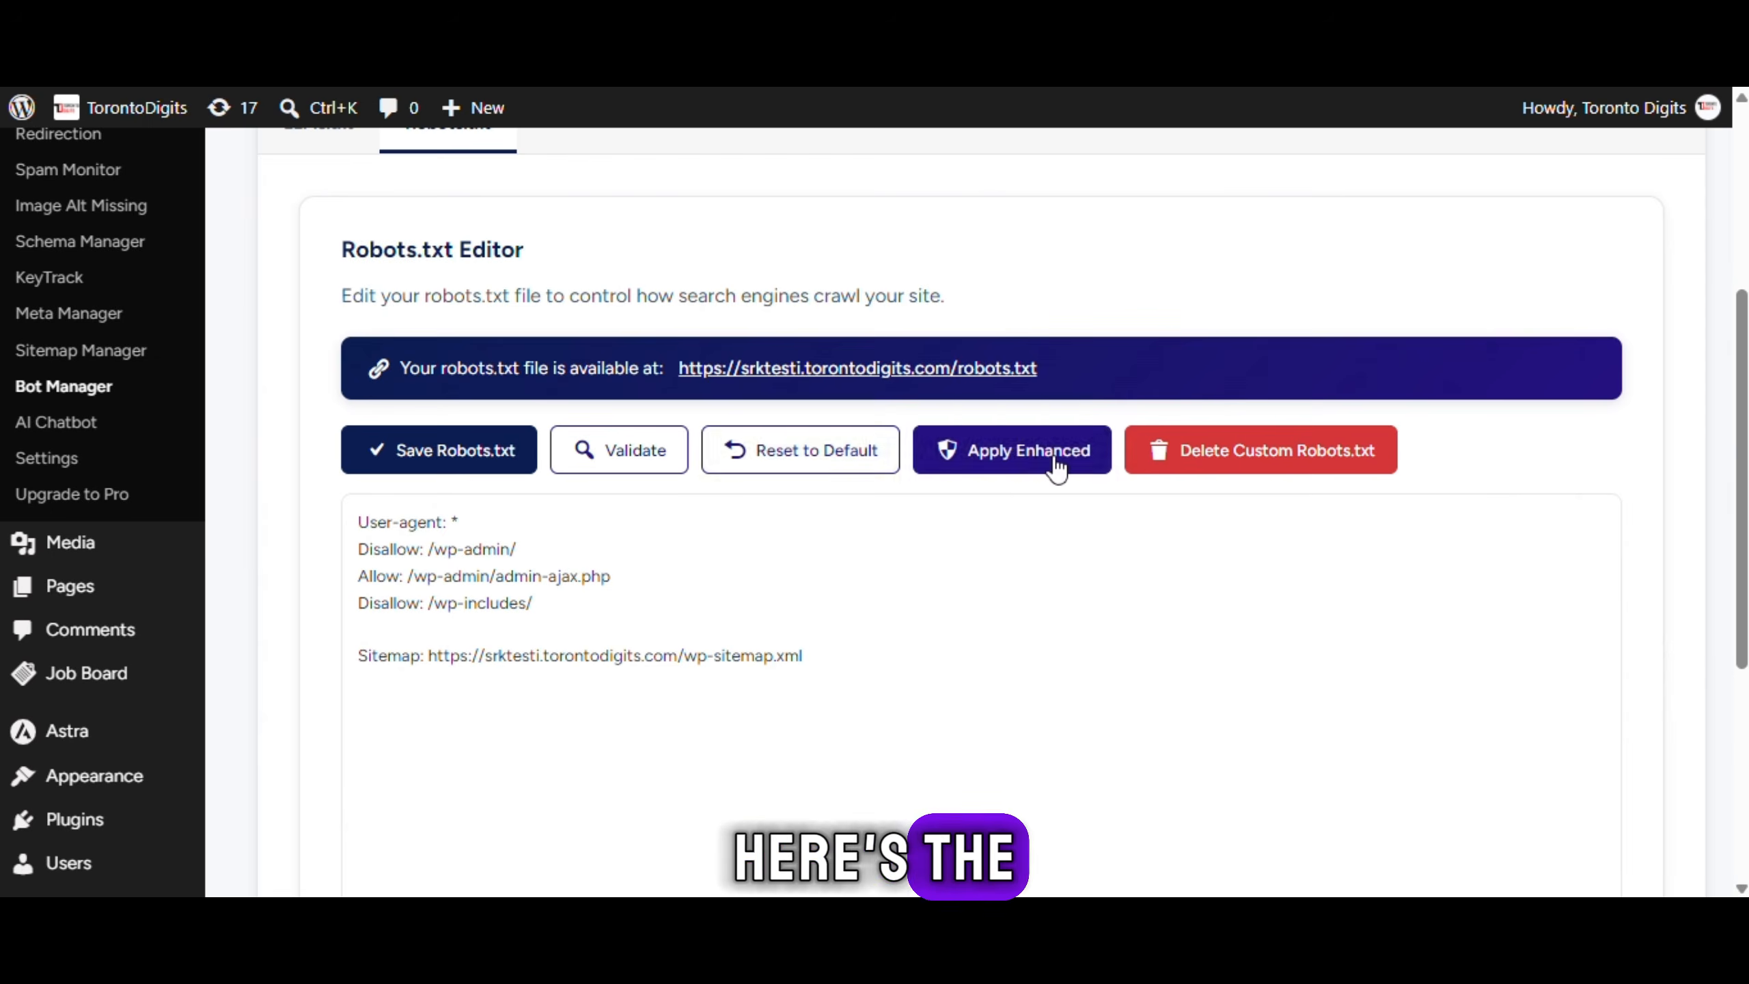
left_click(998, 452)
left_click(990, 270)
scroll(609, 448, "down", 3)
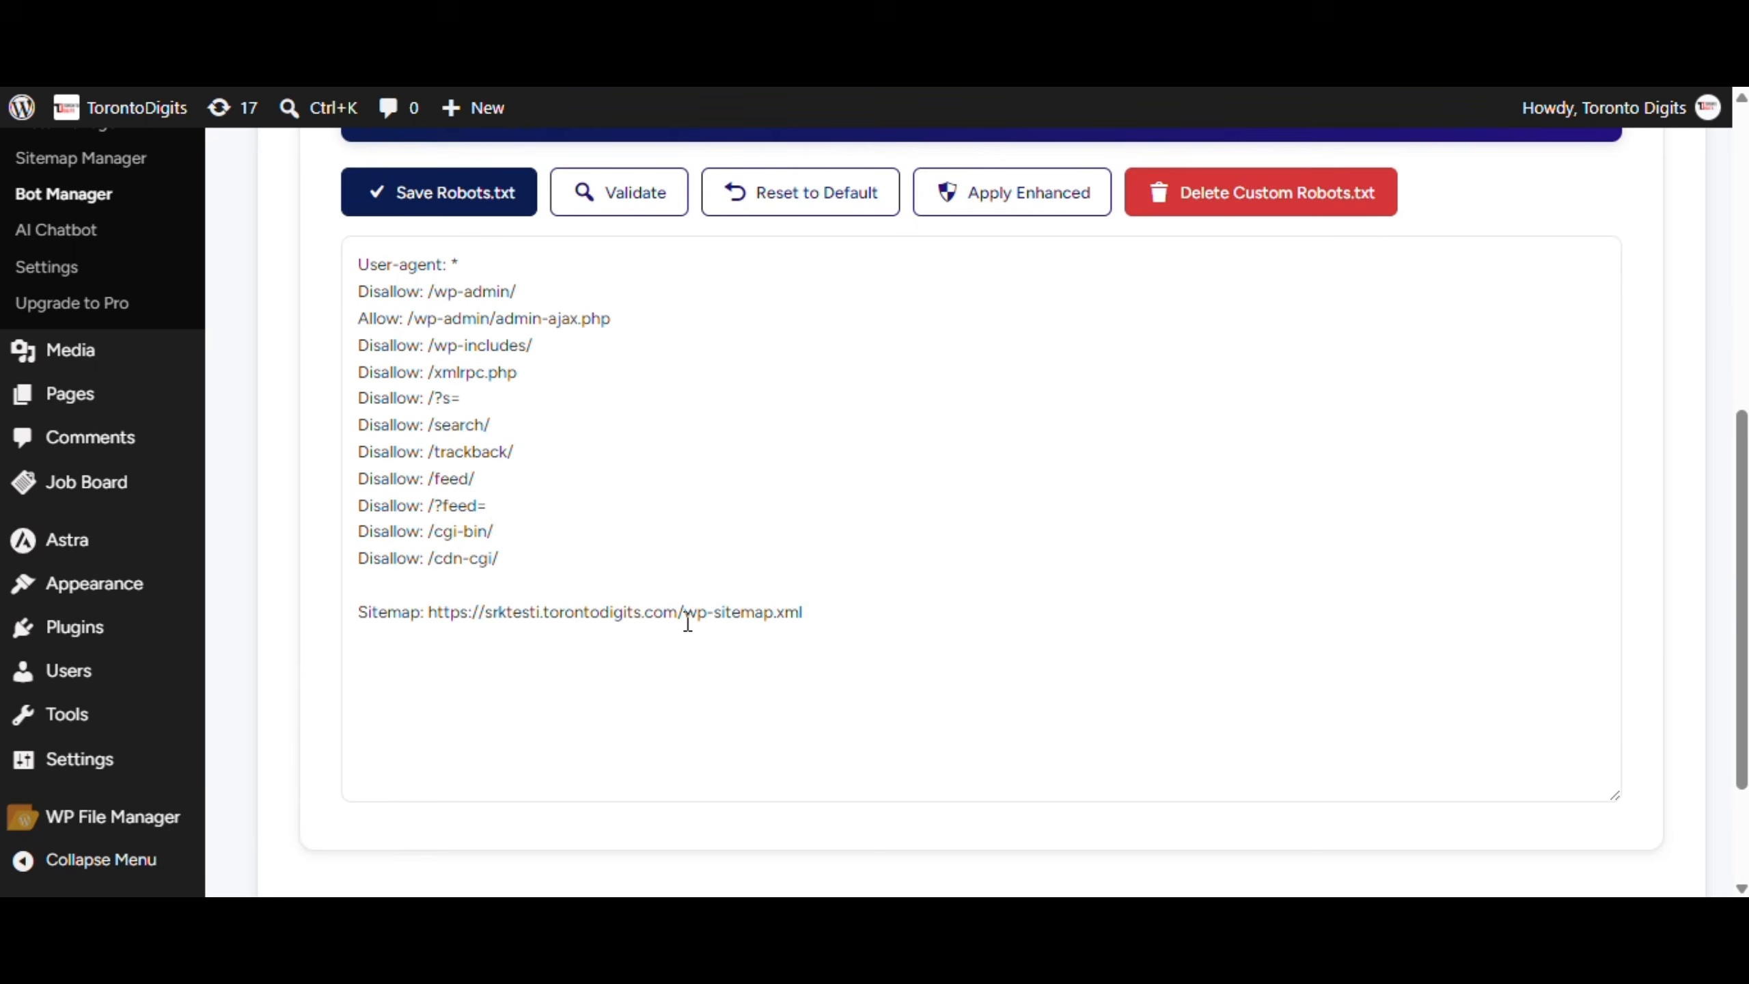
scroll(1337, 455, "up", 6)
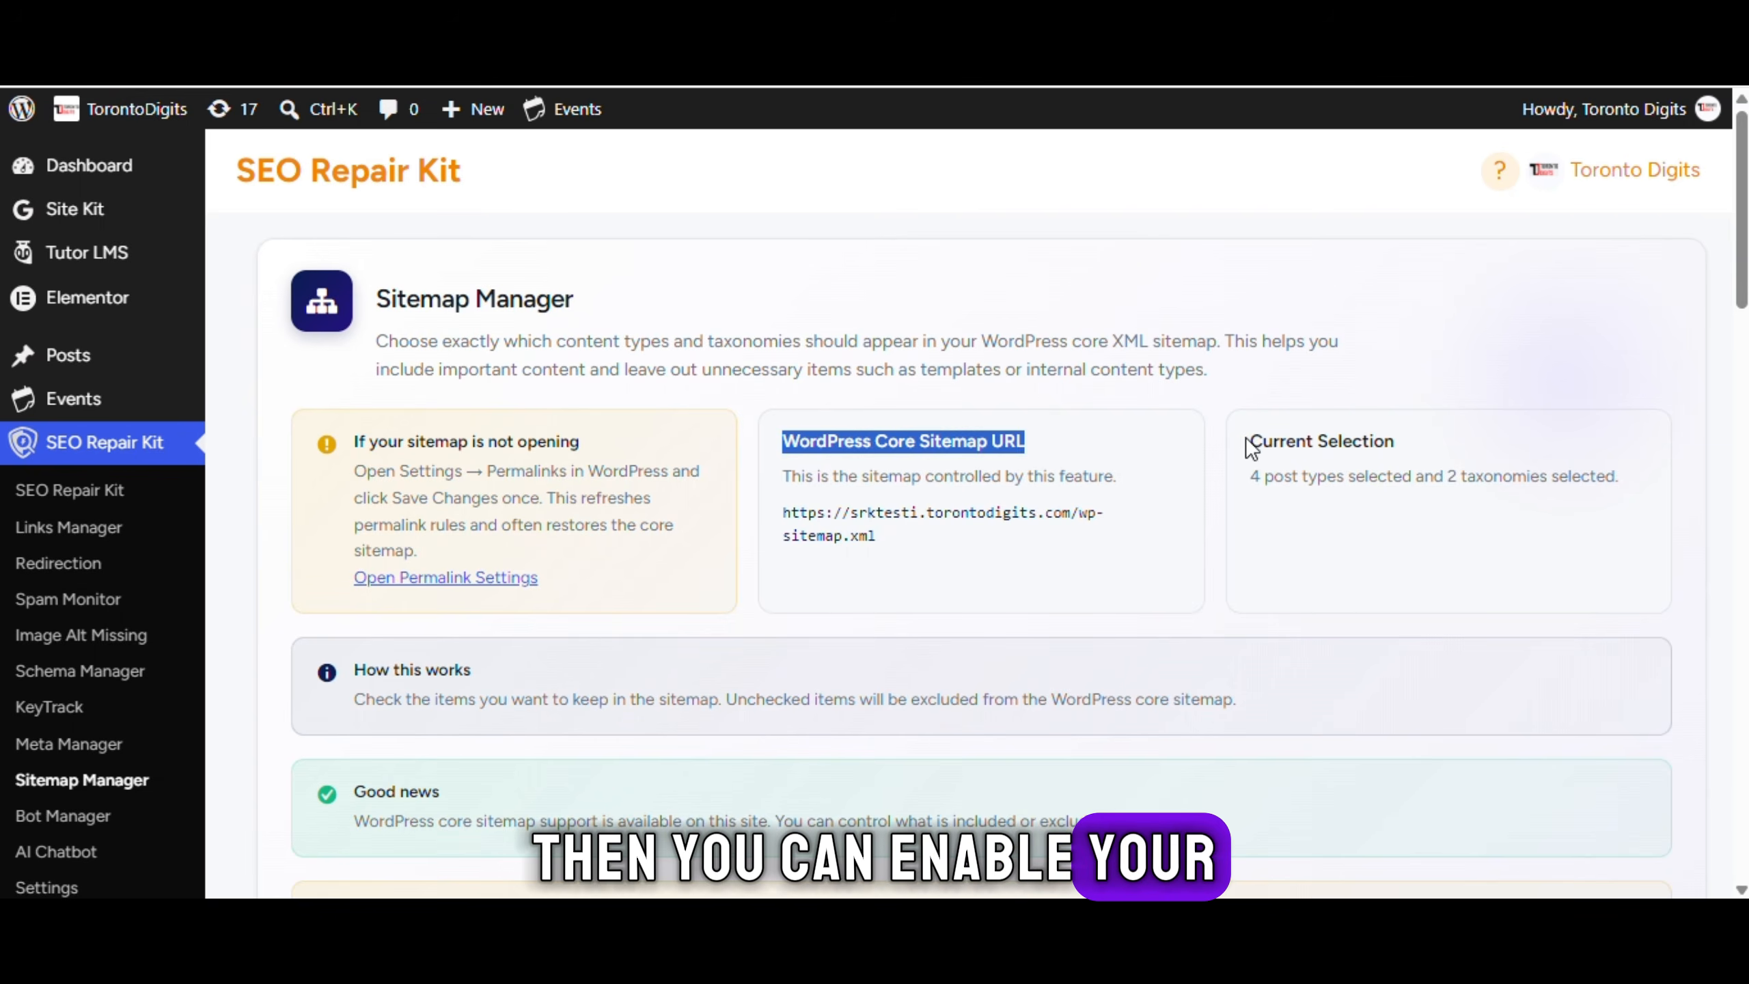
Tick the Events and Quizzes post types in Sitemap Manager
left_click_drag(1247, 441, 1418, 444)
left_click(1440, 444)
scroll(1440, 444, "down", 2)
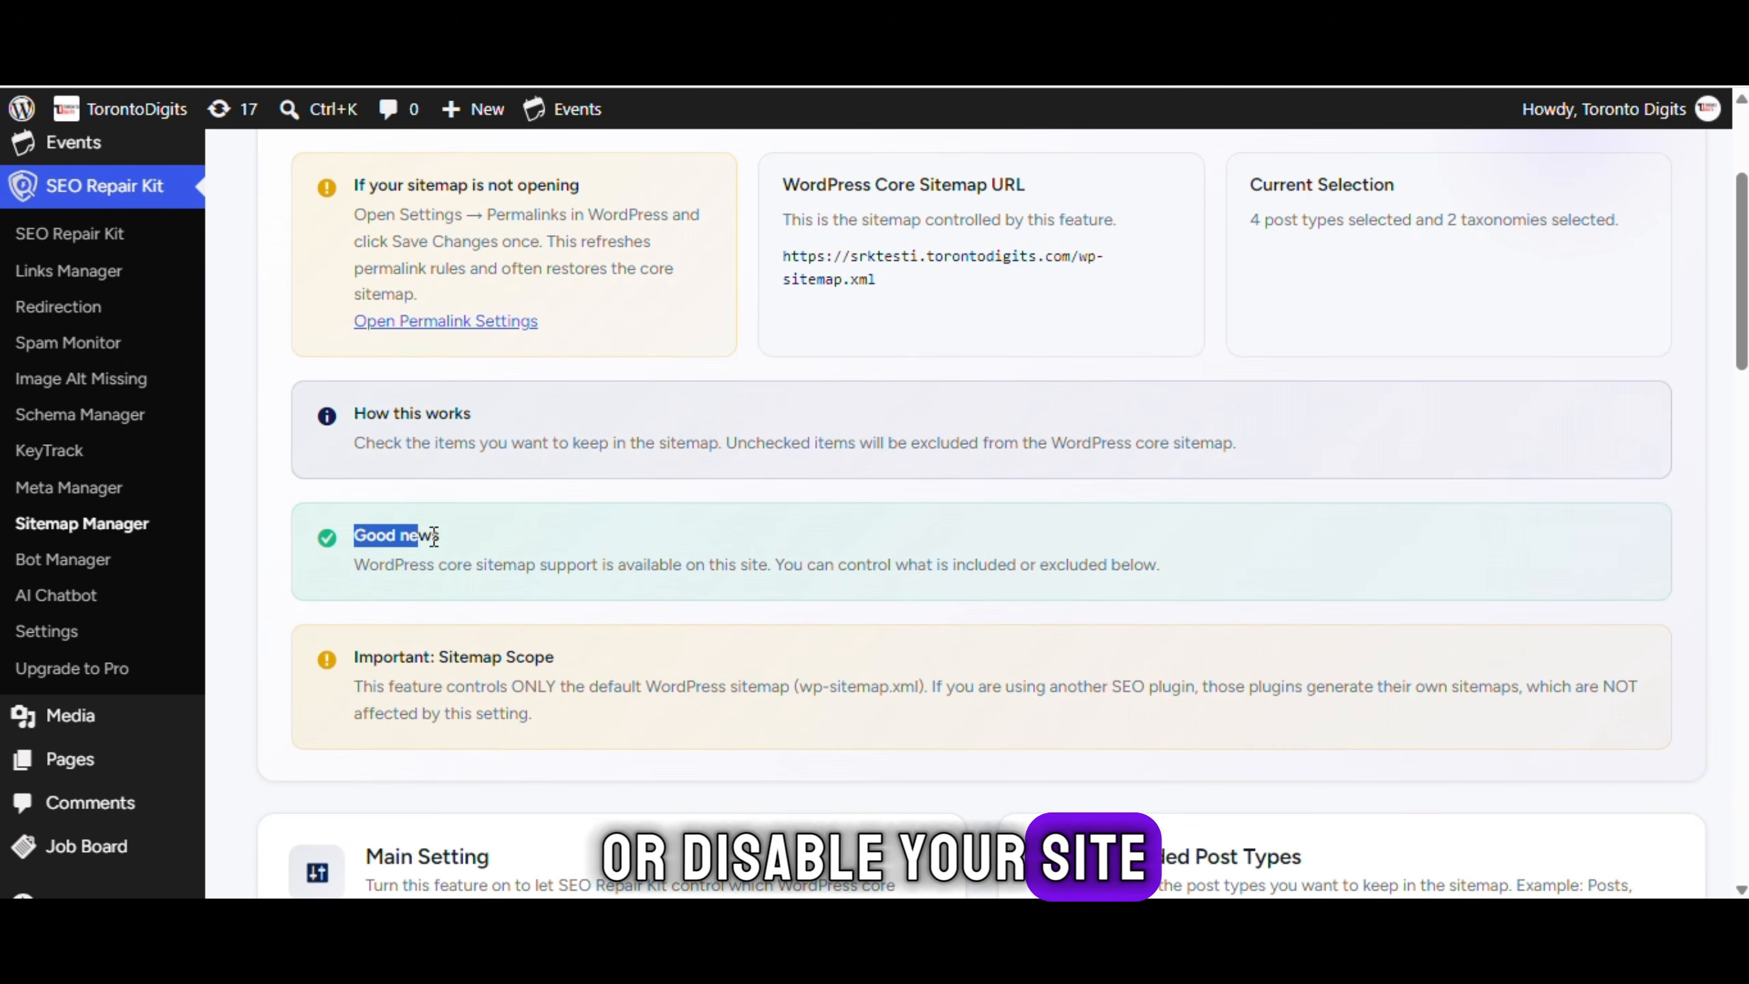
scroll(483, 537, "down", 3)
scroll(574, 399, "down", 4)
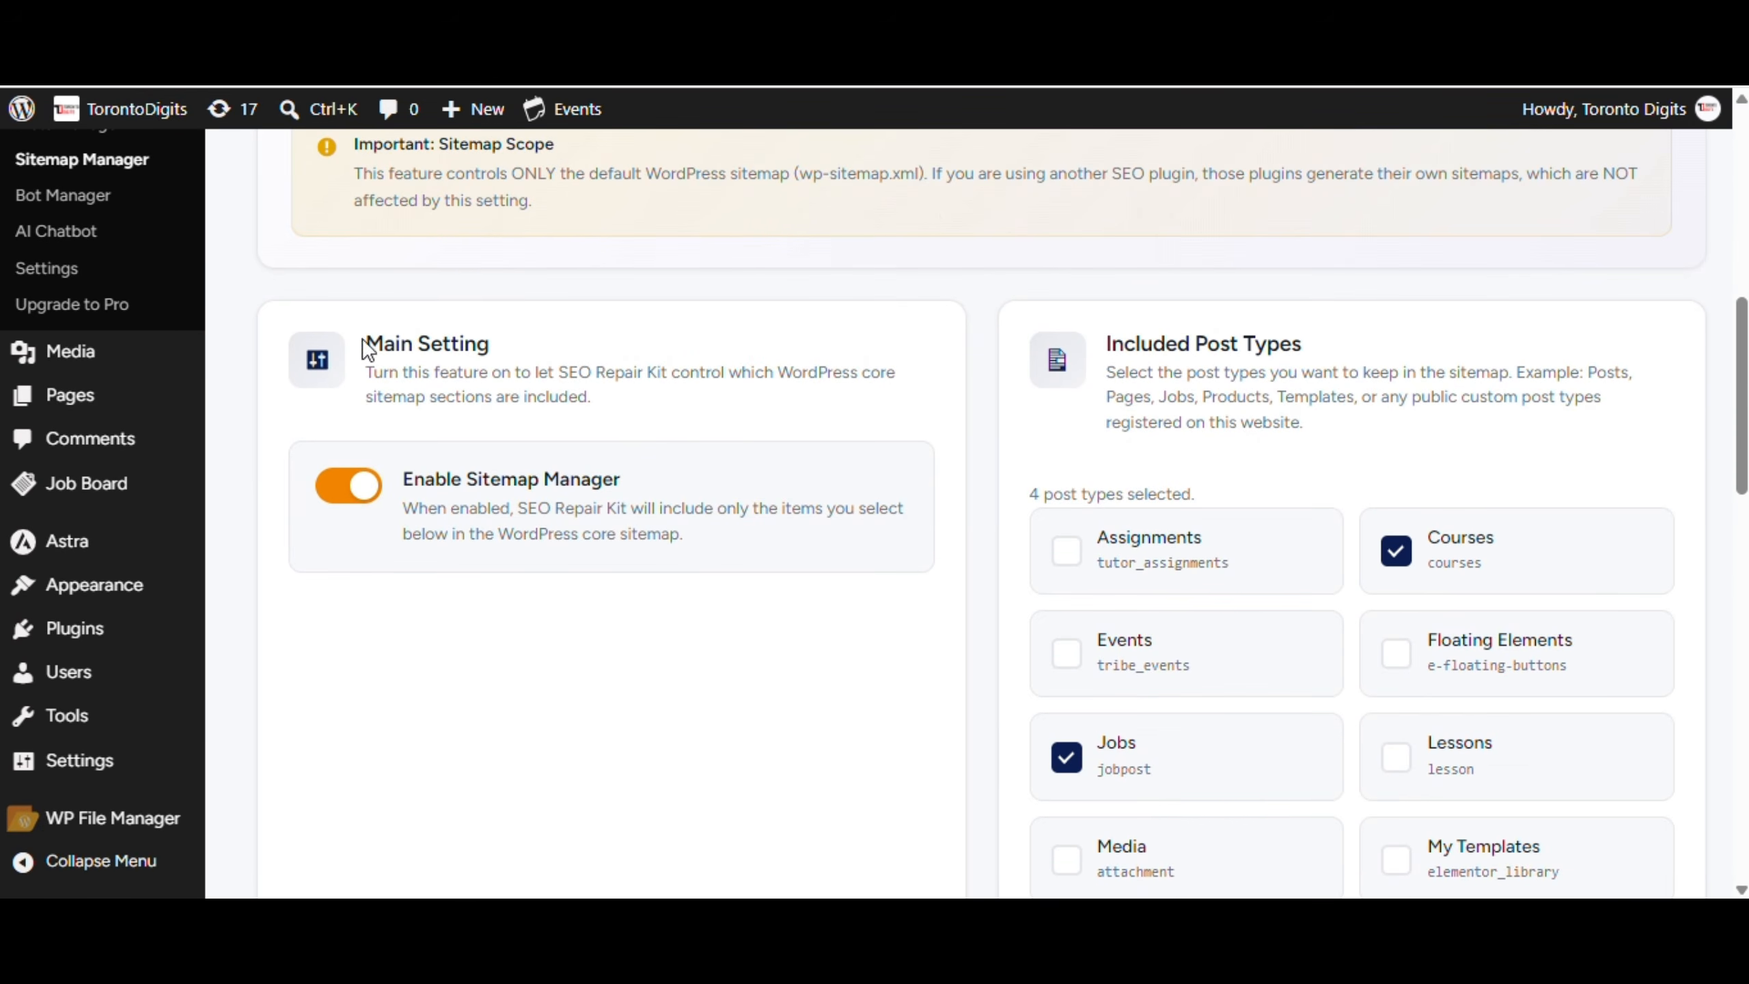
left_click(550, 357)
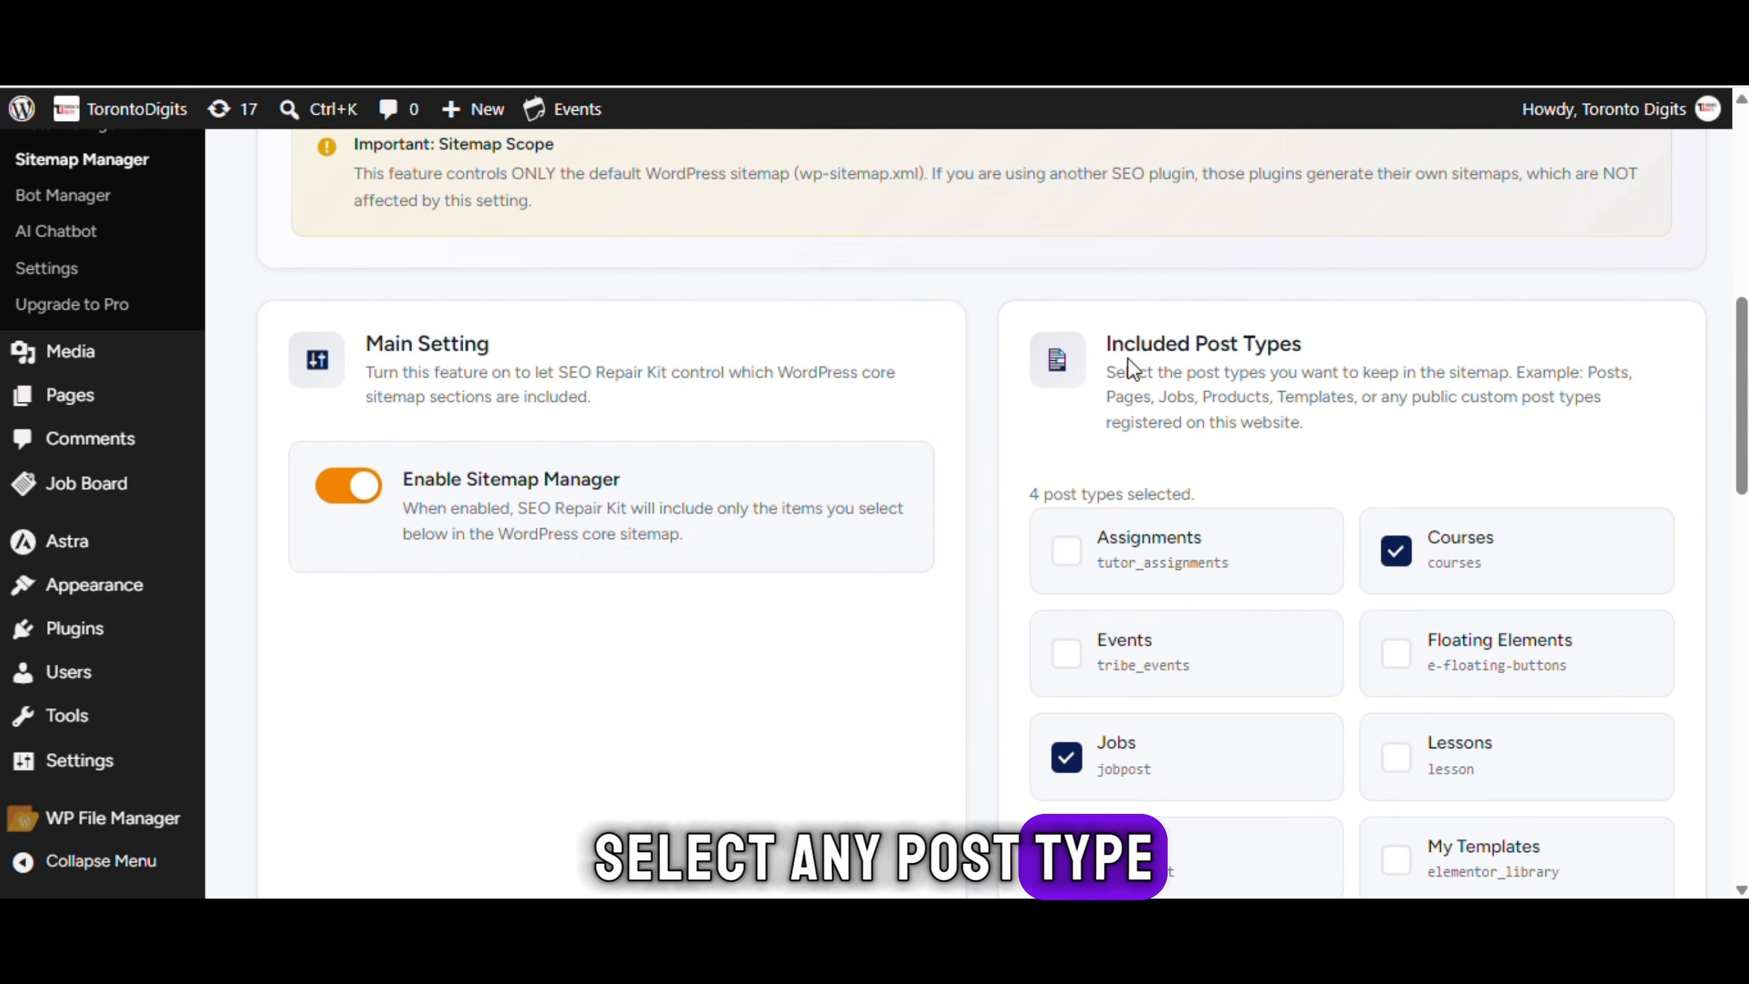
left_click(1347, 361)
scroll(1281, 357, "down", 2)
scroll(1194, 407, "down", 2)
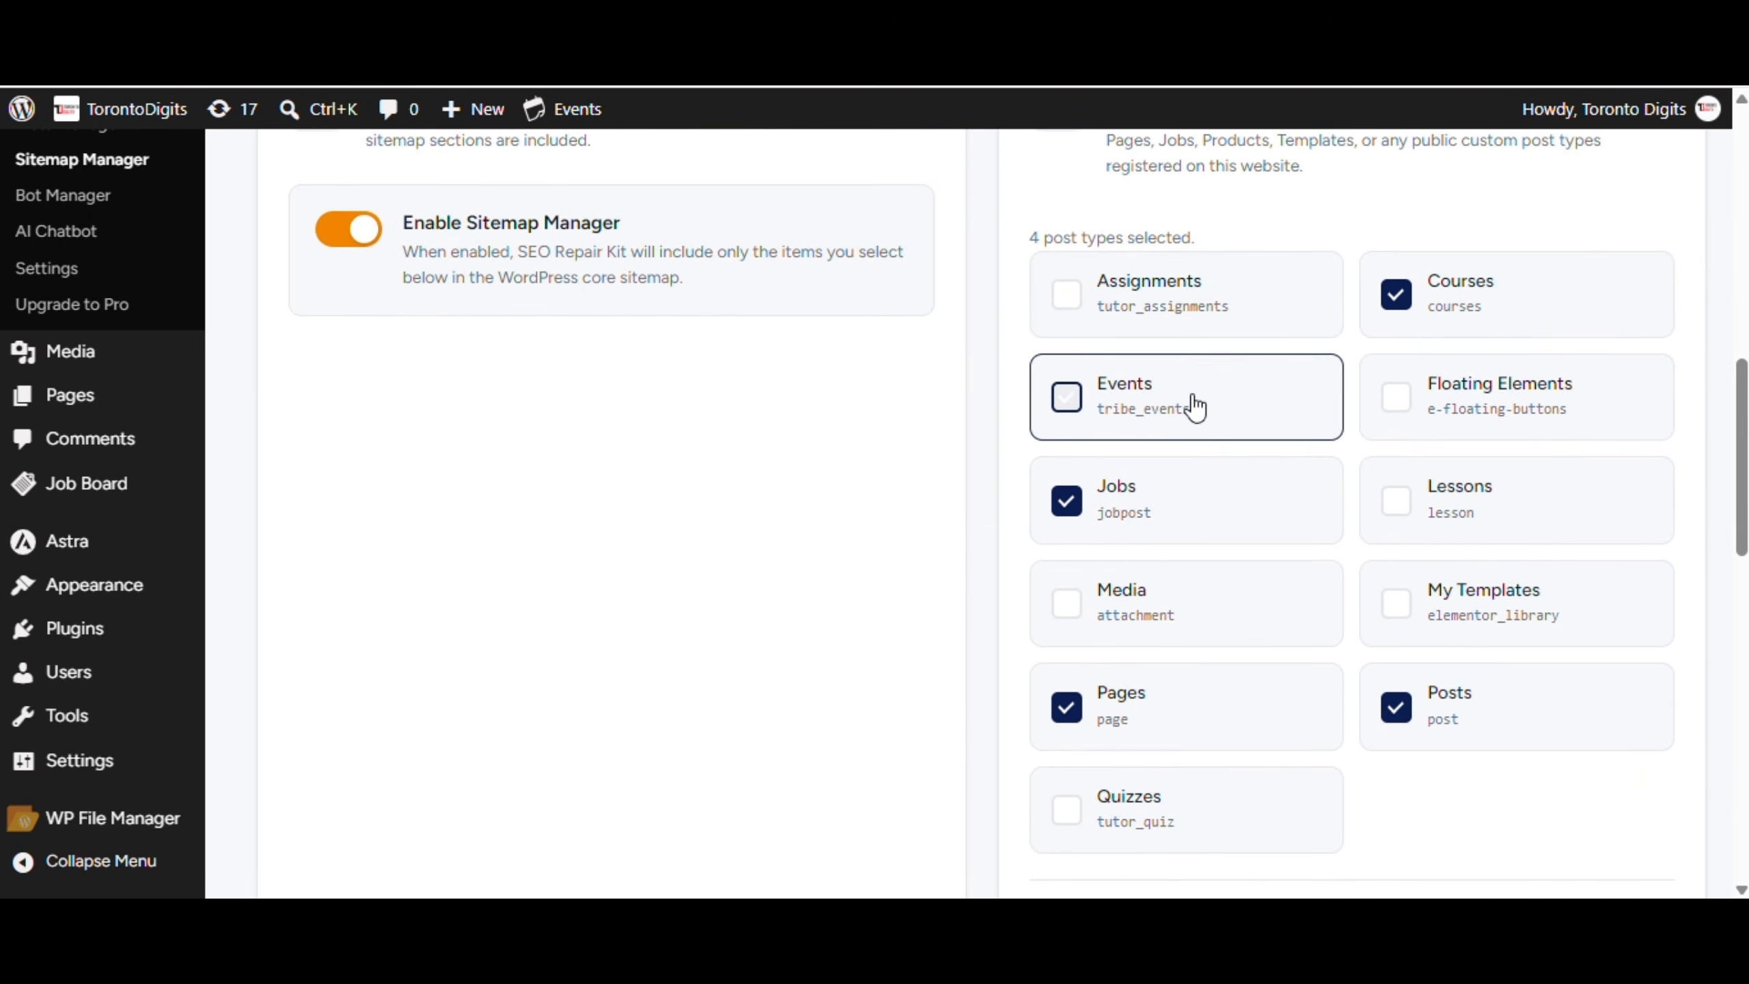
left_click(1194, 407)
scroll(1404, 467, "down", 2)
scroll(1632, 398, "down", 4)
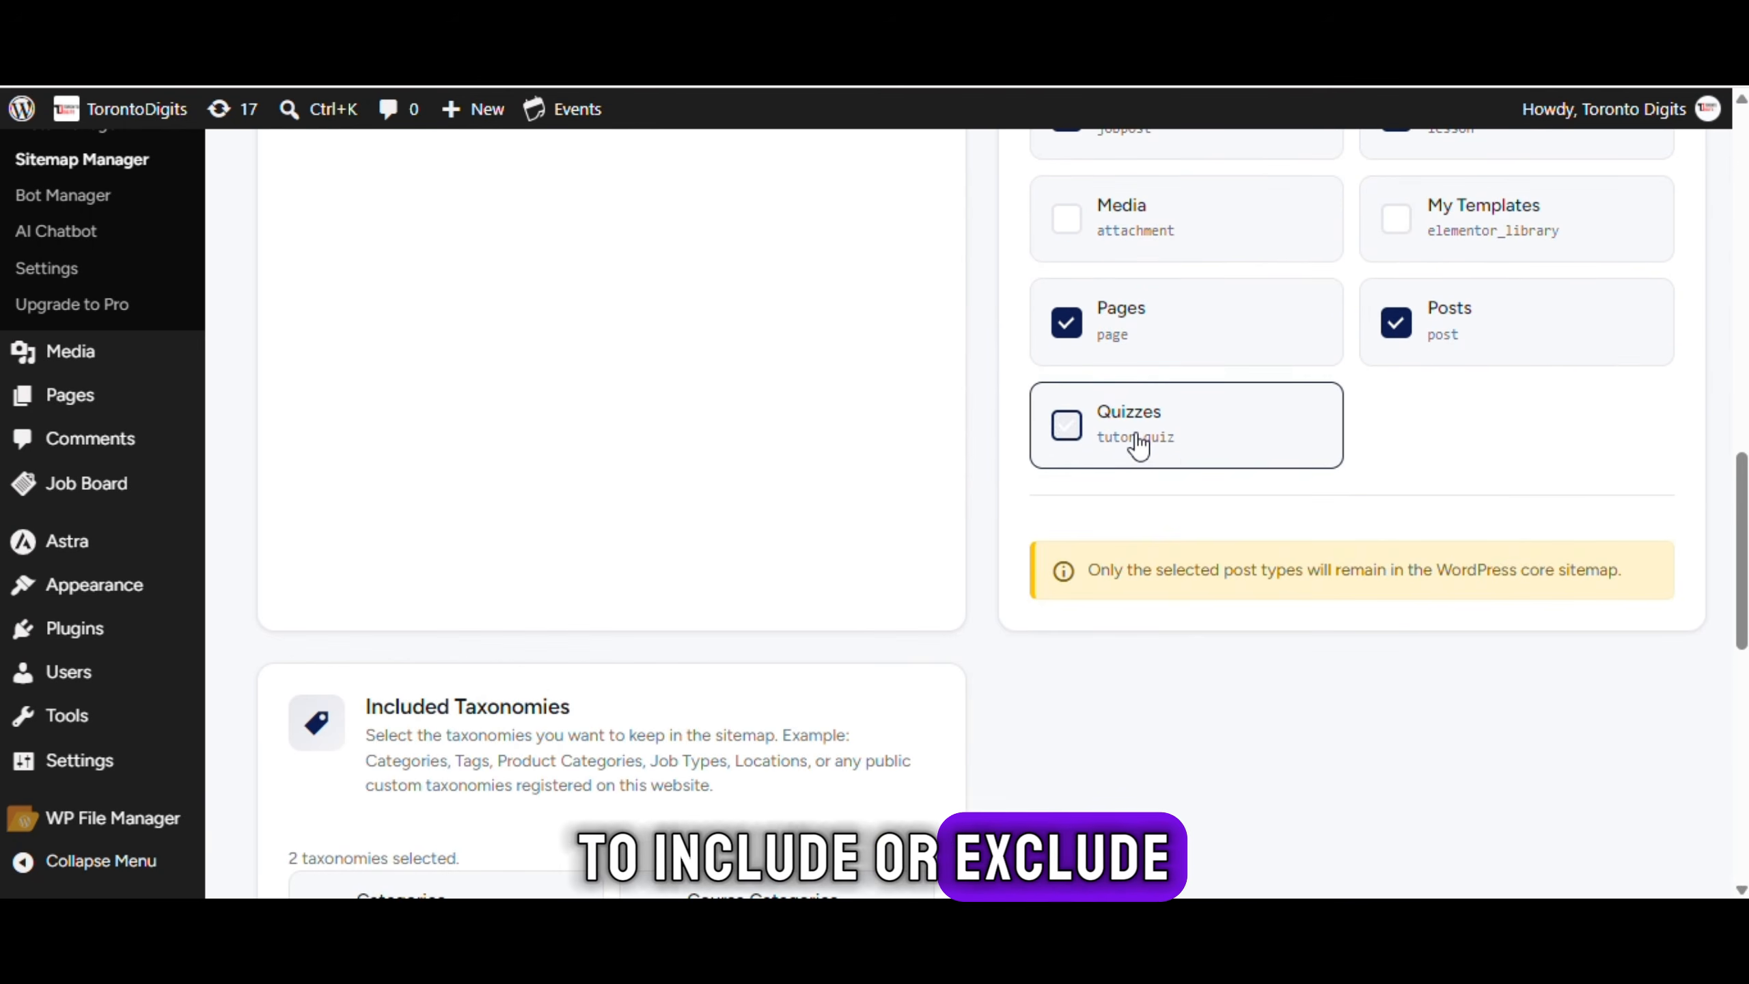
left_click(1136, 441)
Tick Job Locations and Job Types under Included Taxonomies
scroll(619, 457, "down", 4)
left_click_drag(366, 479, 714, 534)
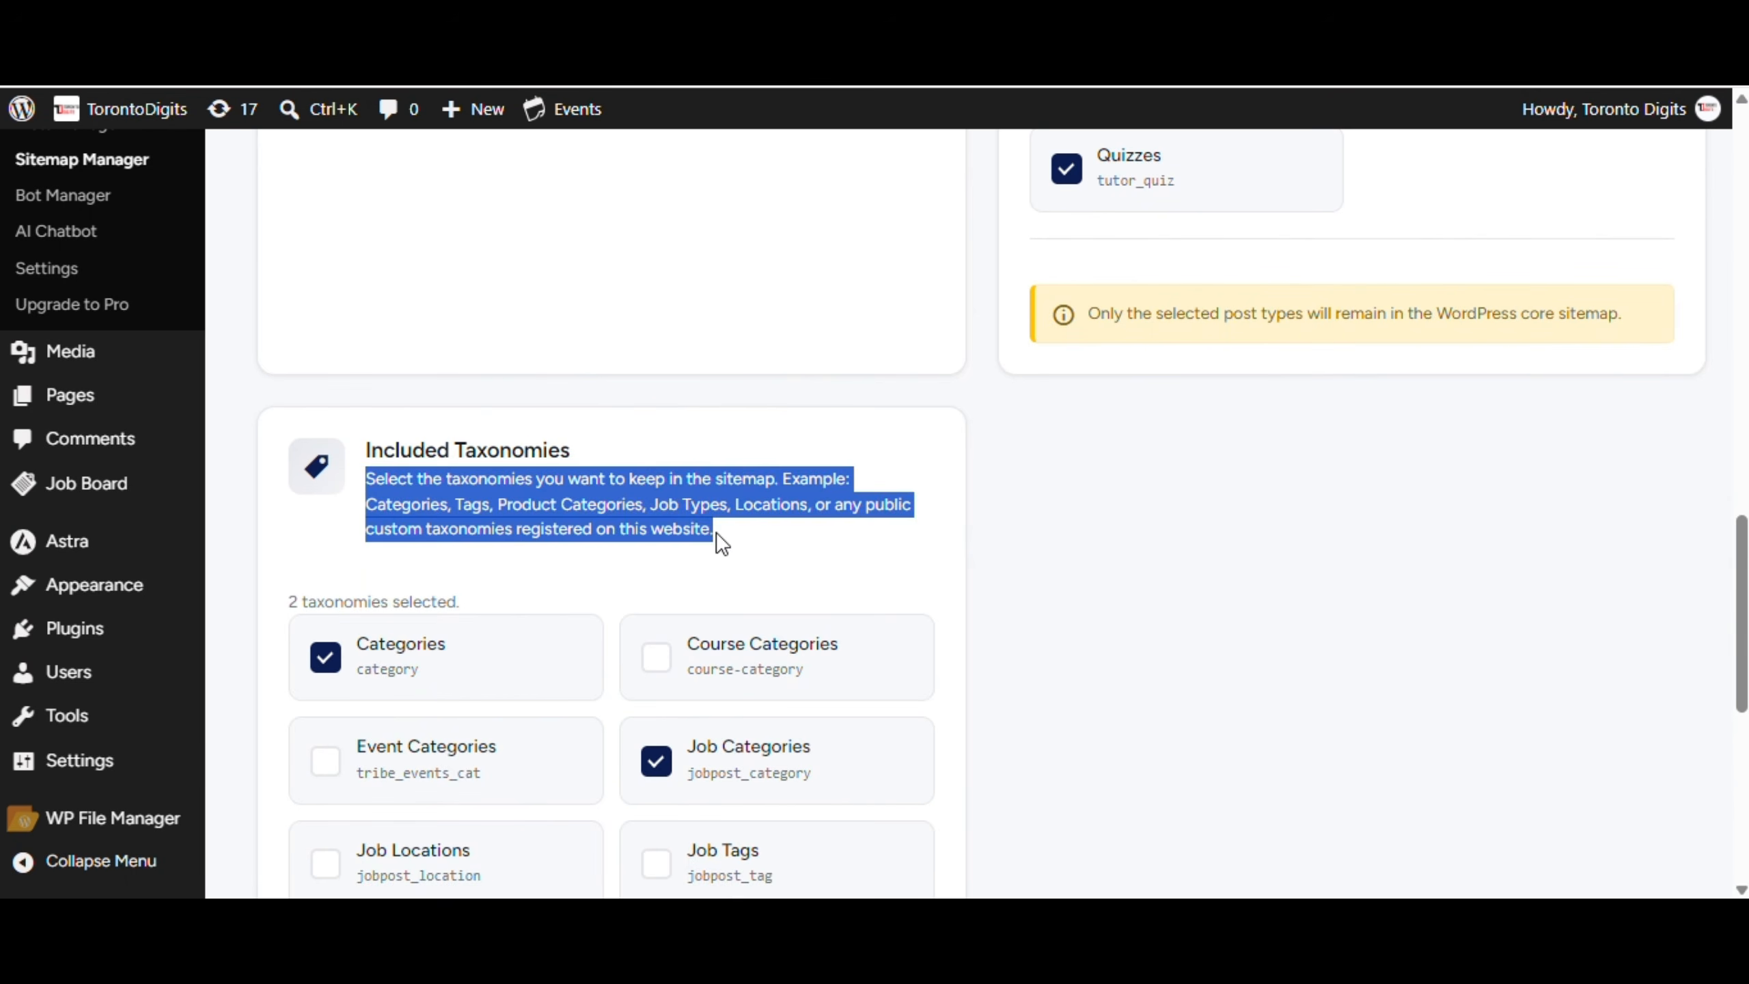
left_click(754, 542)
scroll(597, 527, "down", 6)
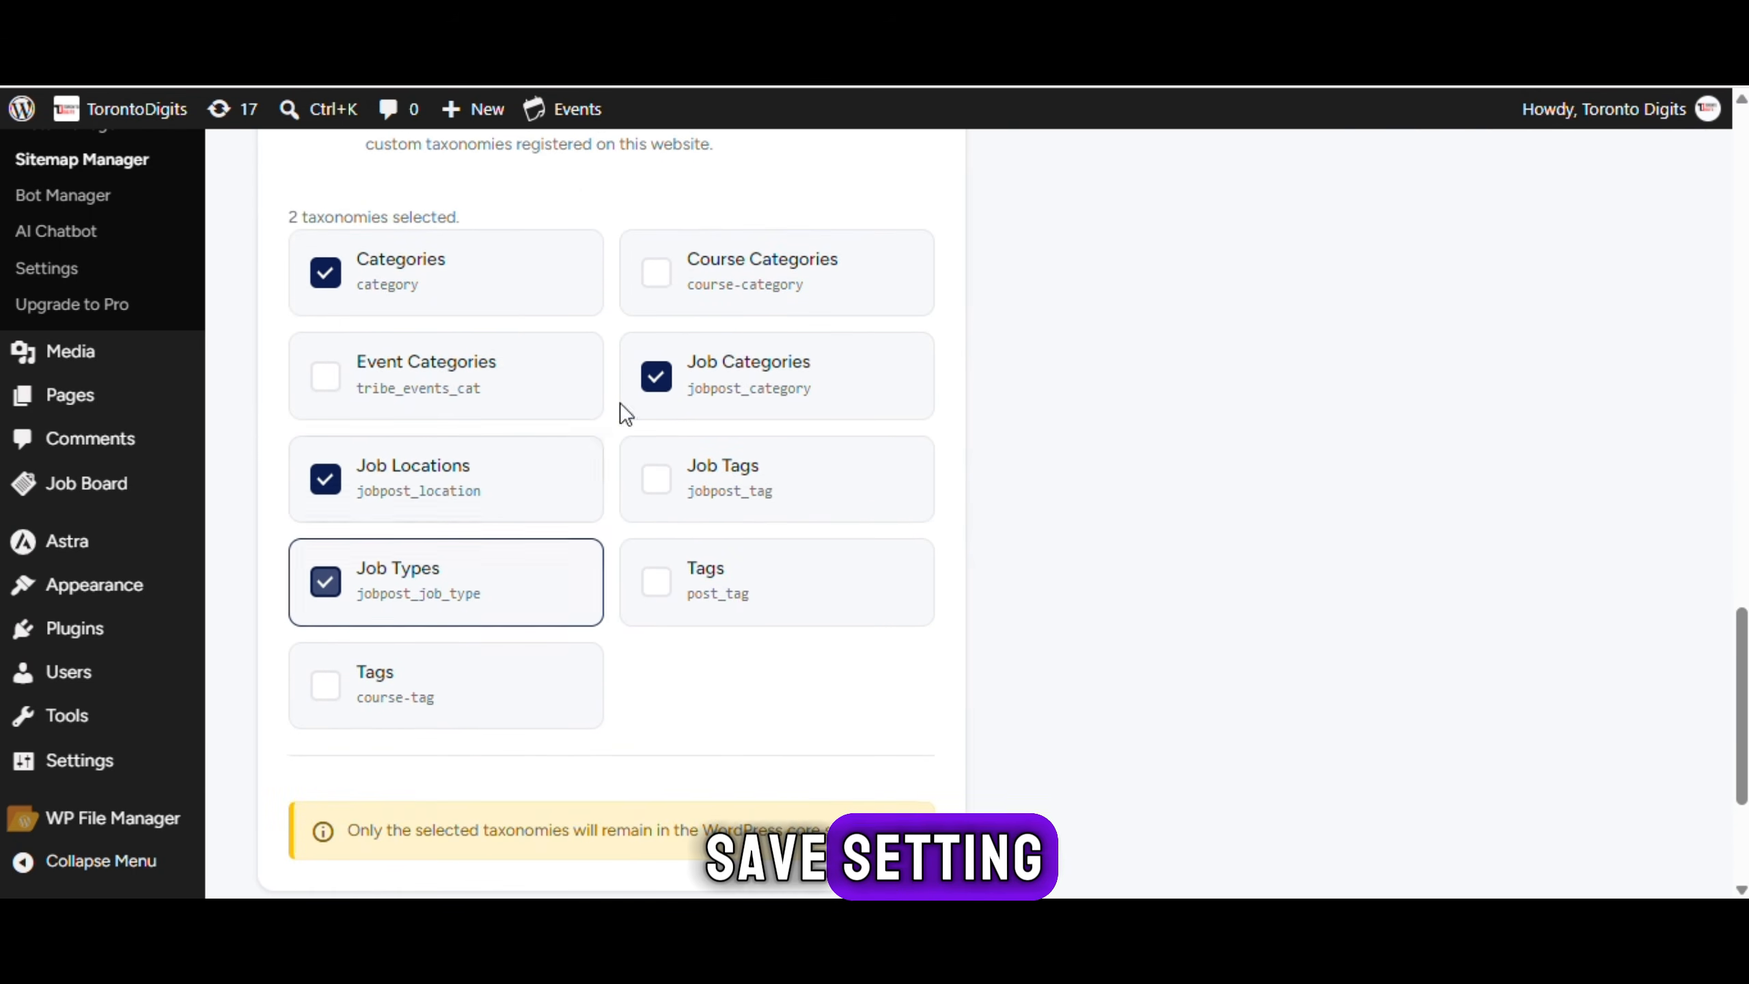
left_click(820, 408)
scroll(819, 408, "down", 4)
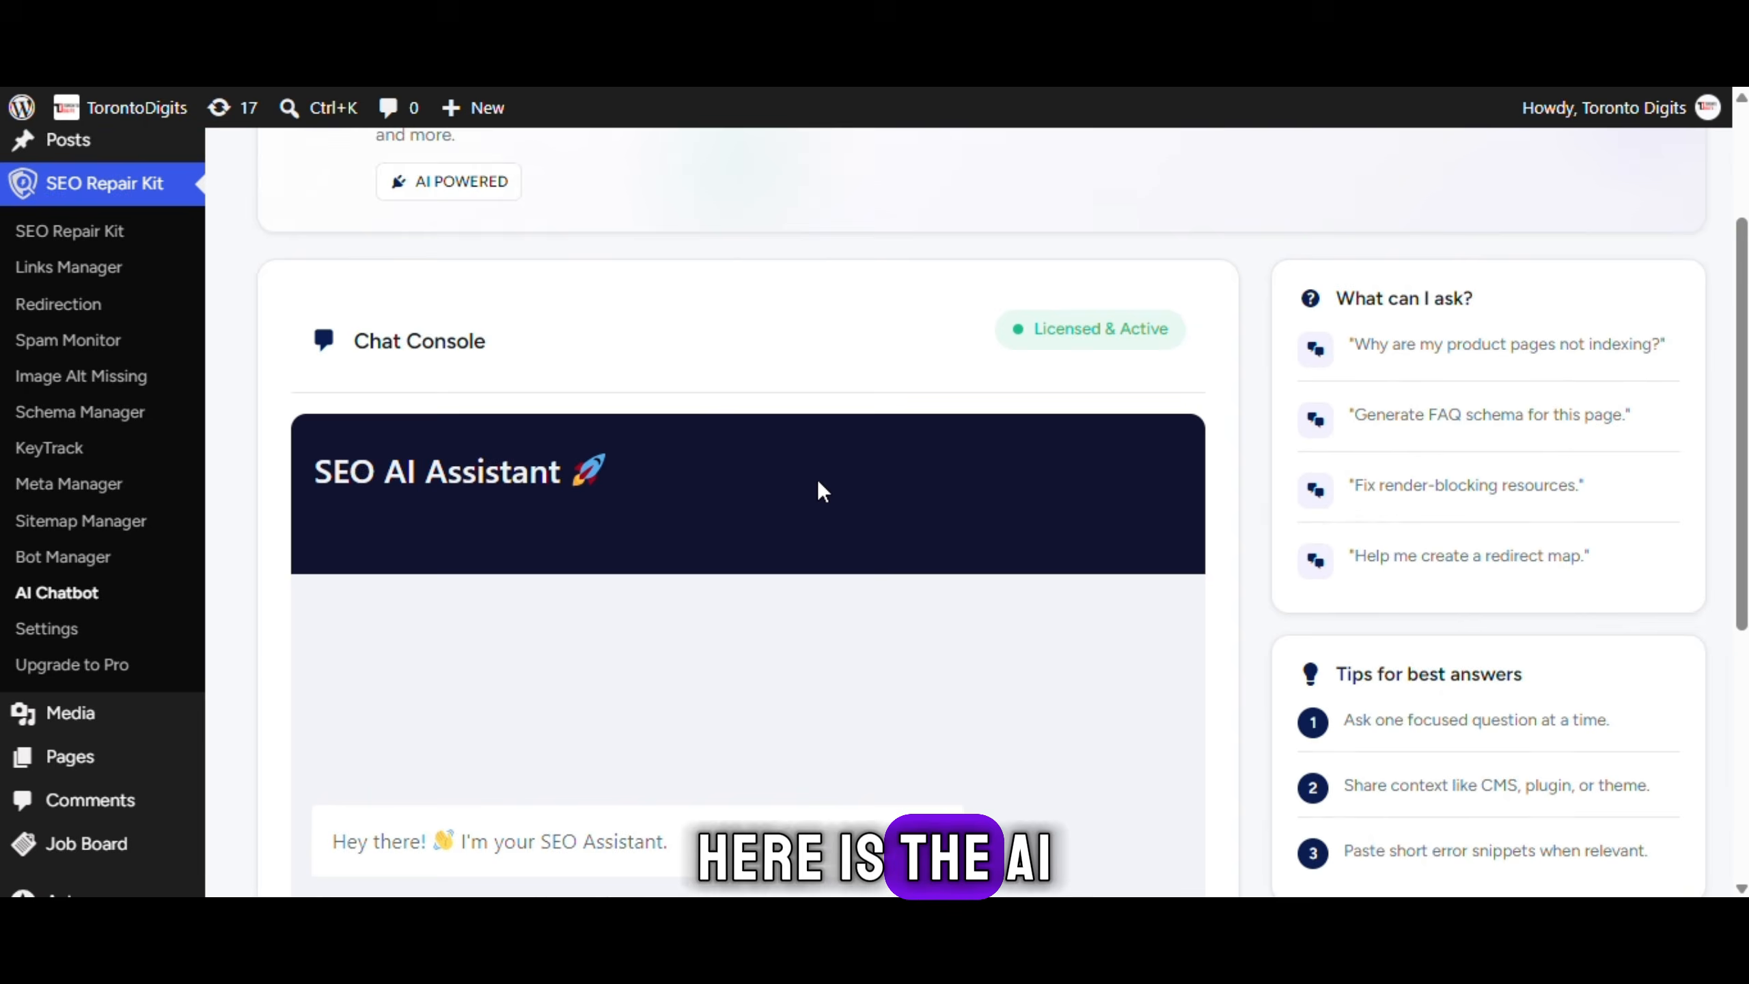
Type a 'how' question about finding broken links into the SEO Assistant and send it
scroll(819, 489, "down", 5)
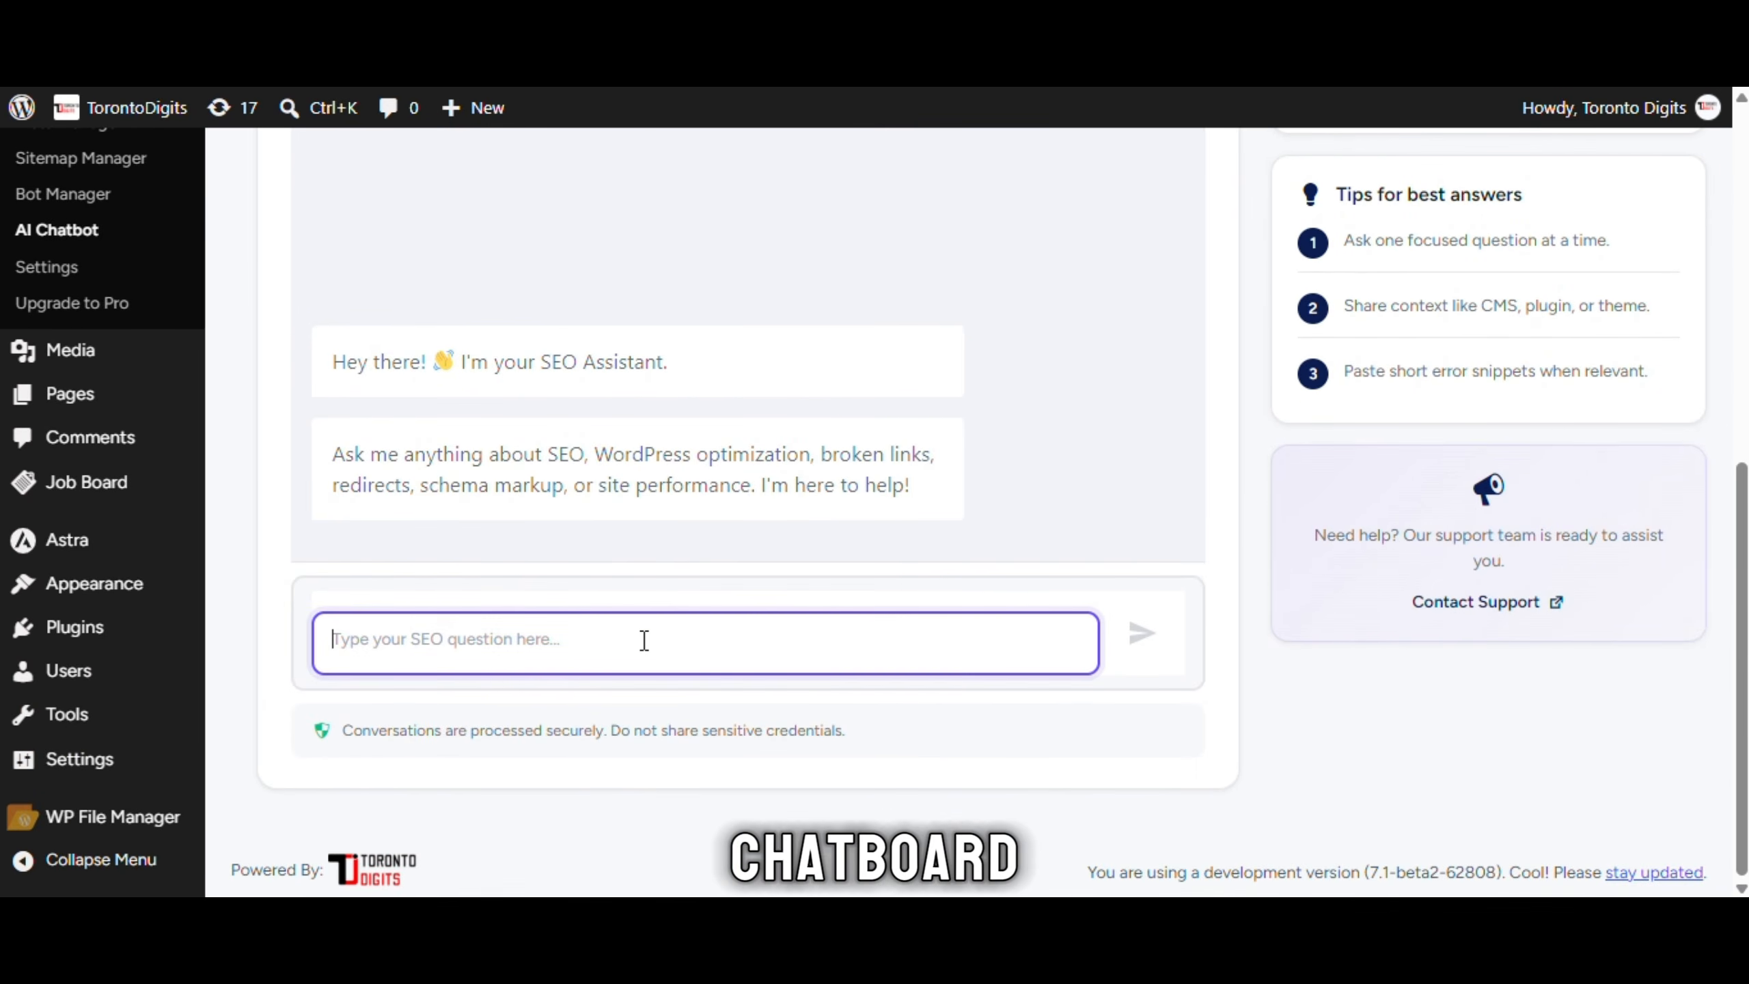
left_click(644, 640)
type("how")
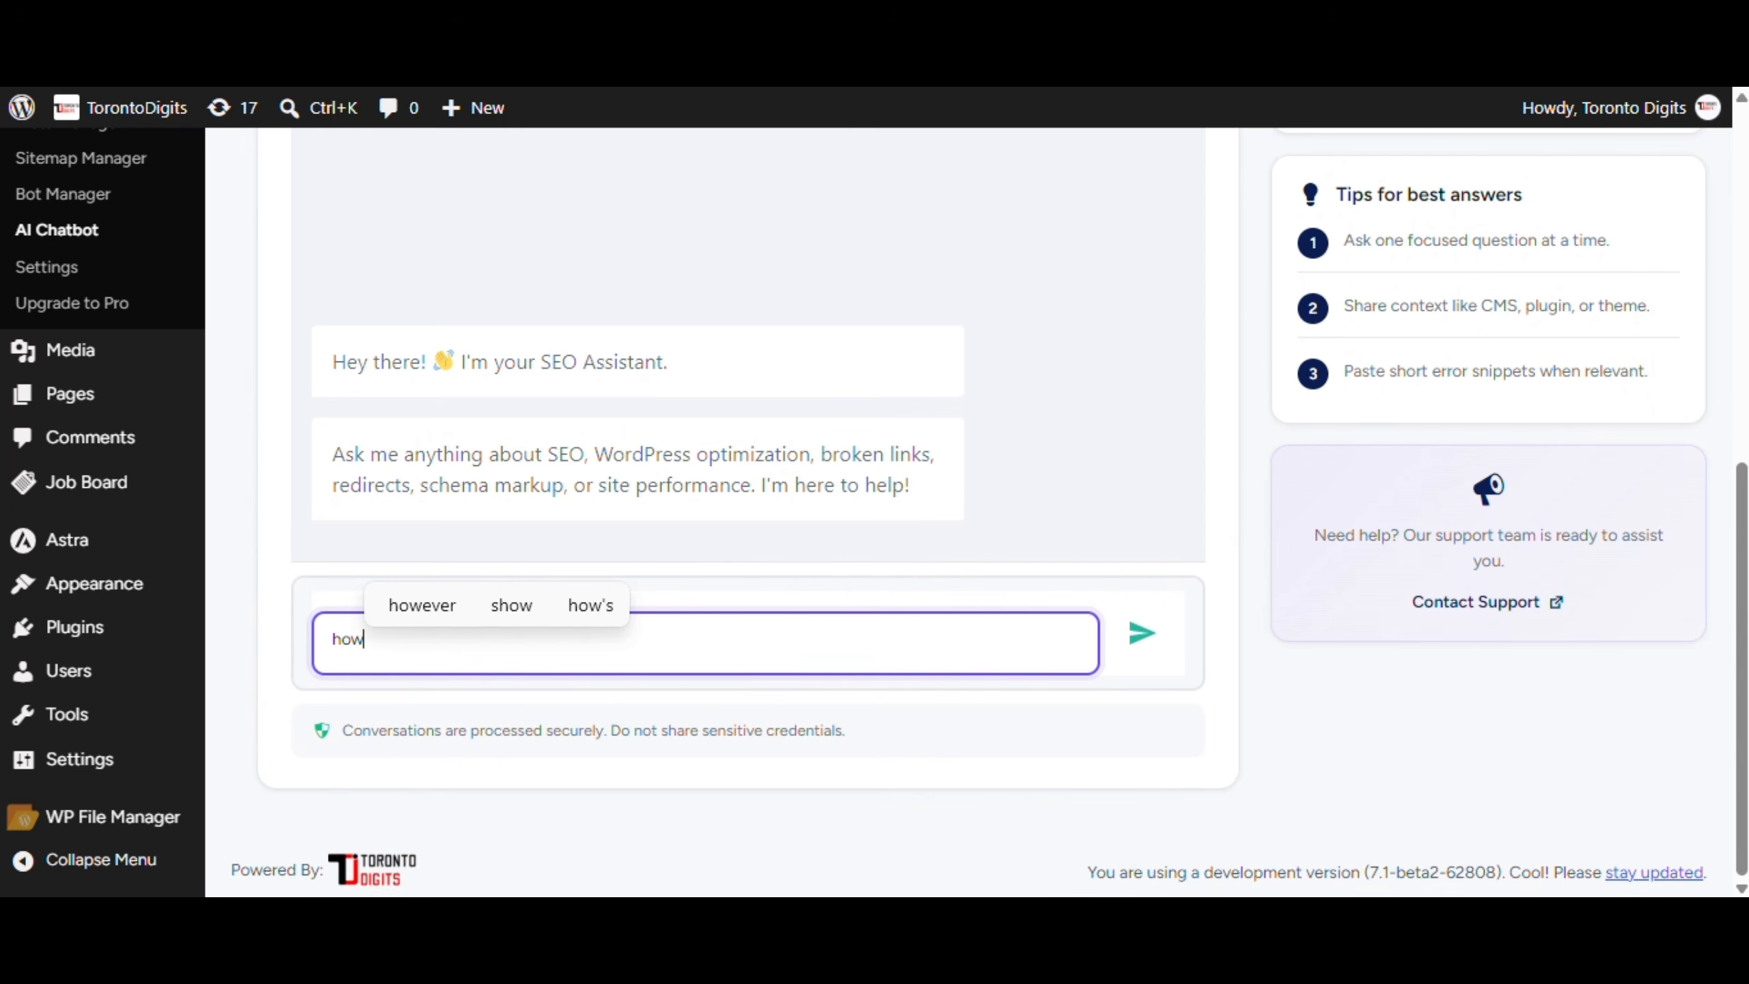
key("Return")
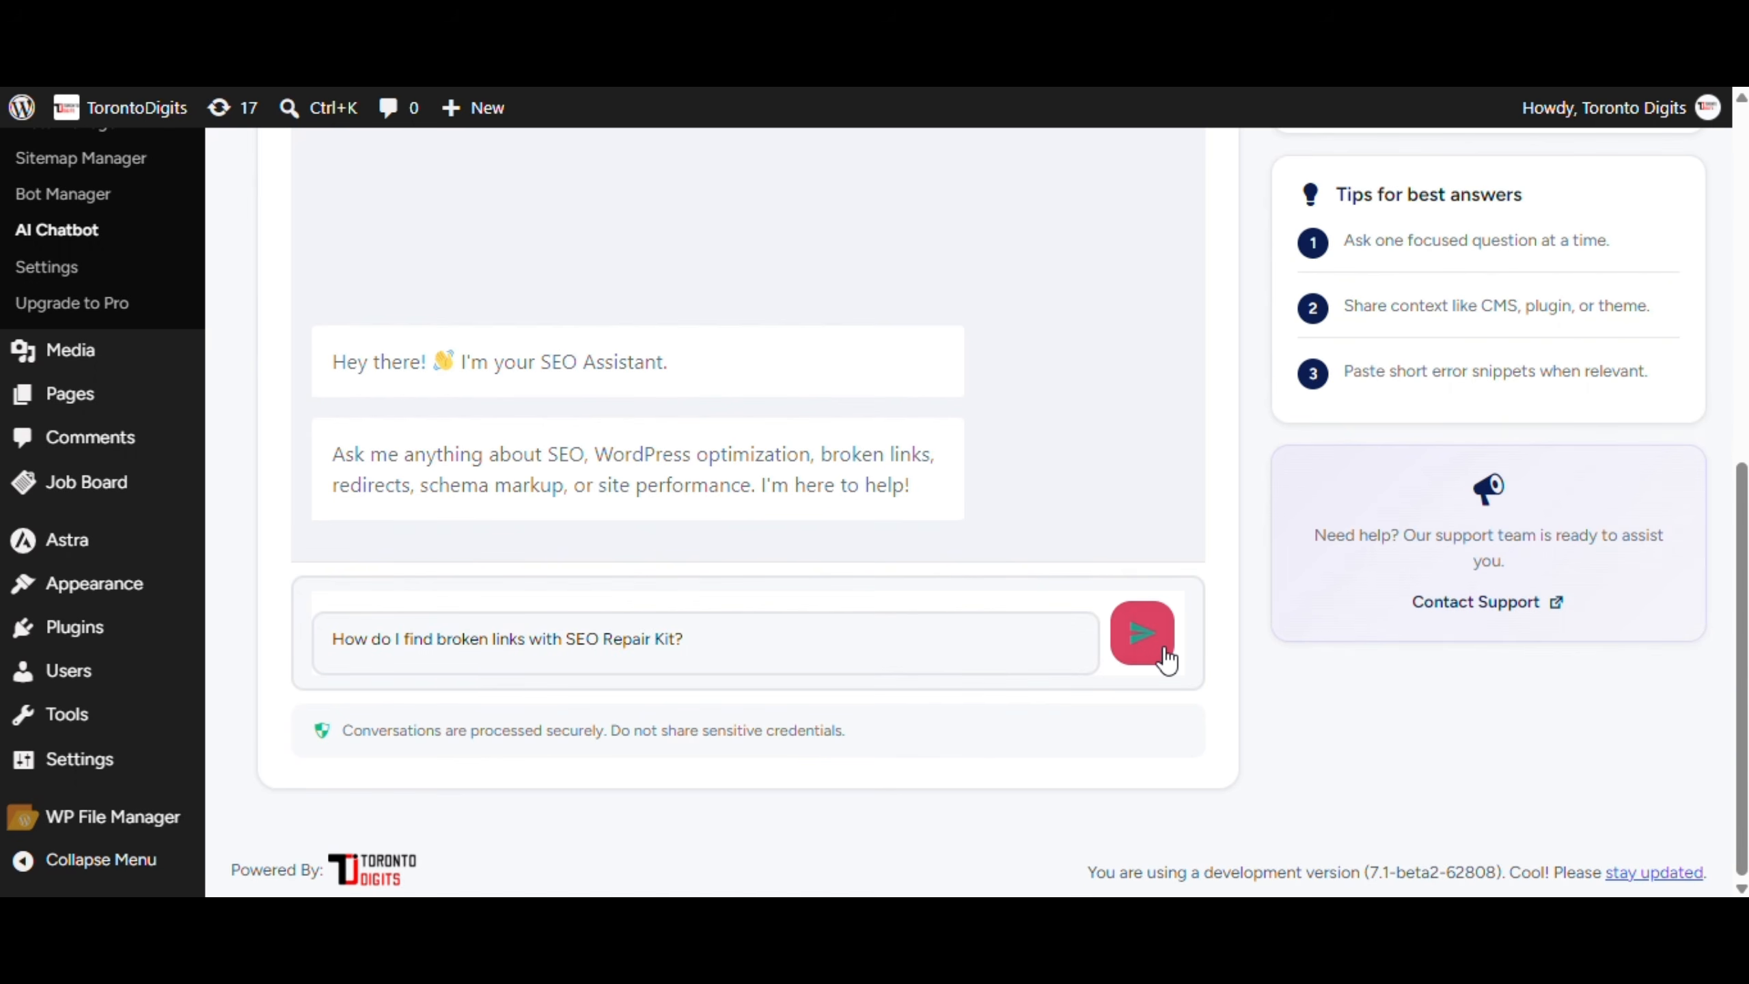
left_click(1164, 651)
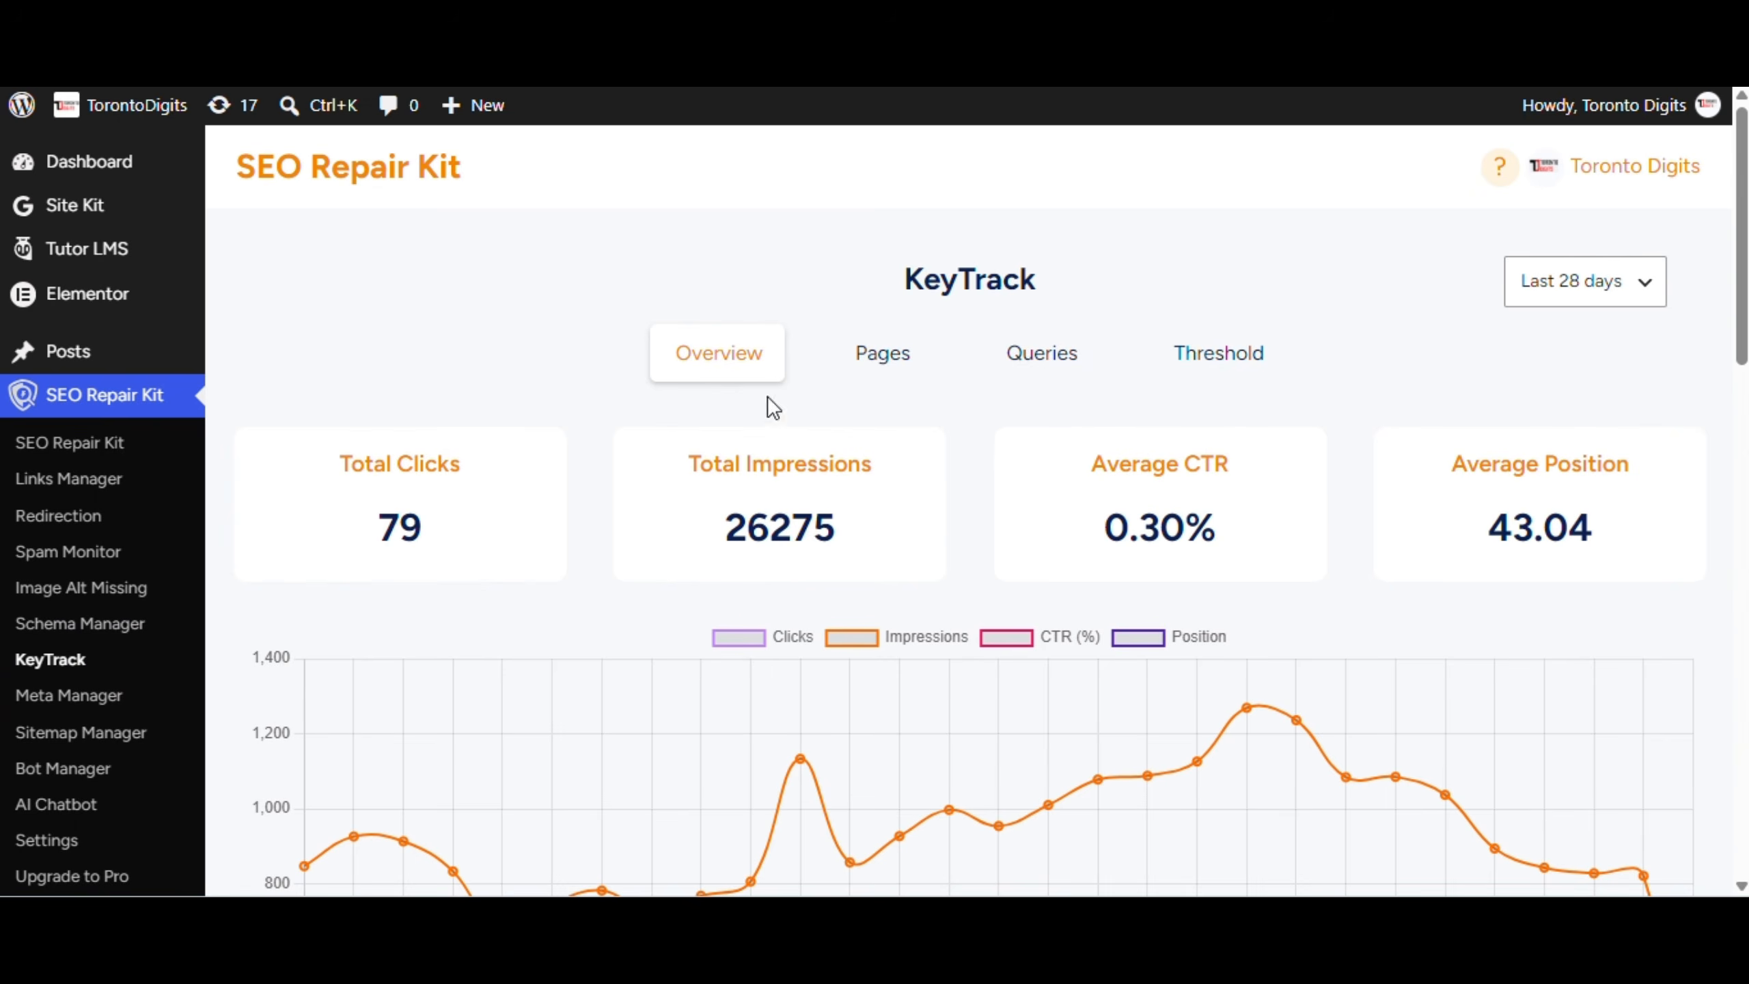
Review KeyTrack's Pages clicks/impressions data and then its Queries data
scroll(453, 531, "down", 12)
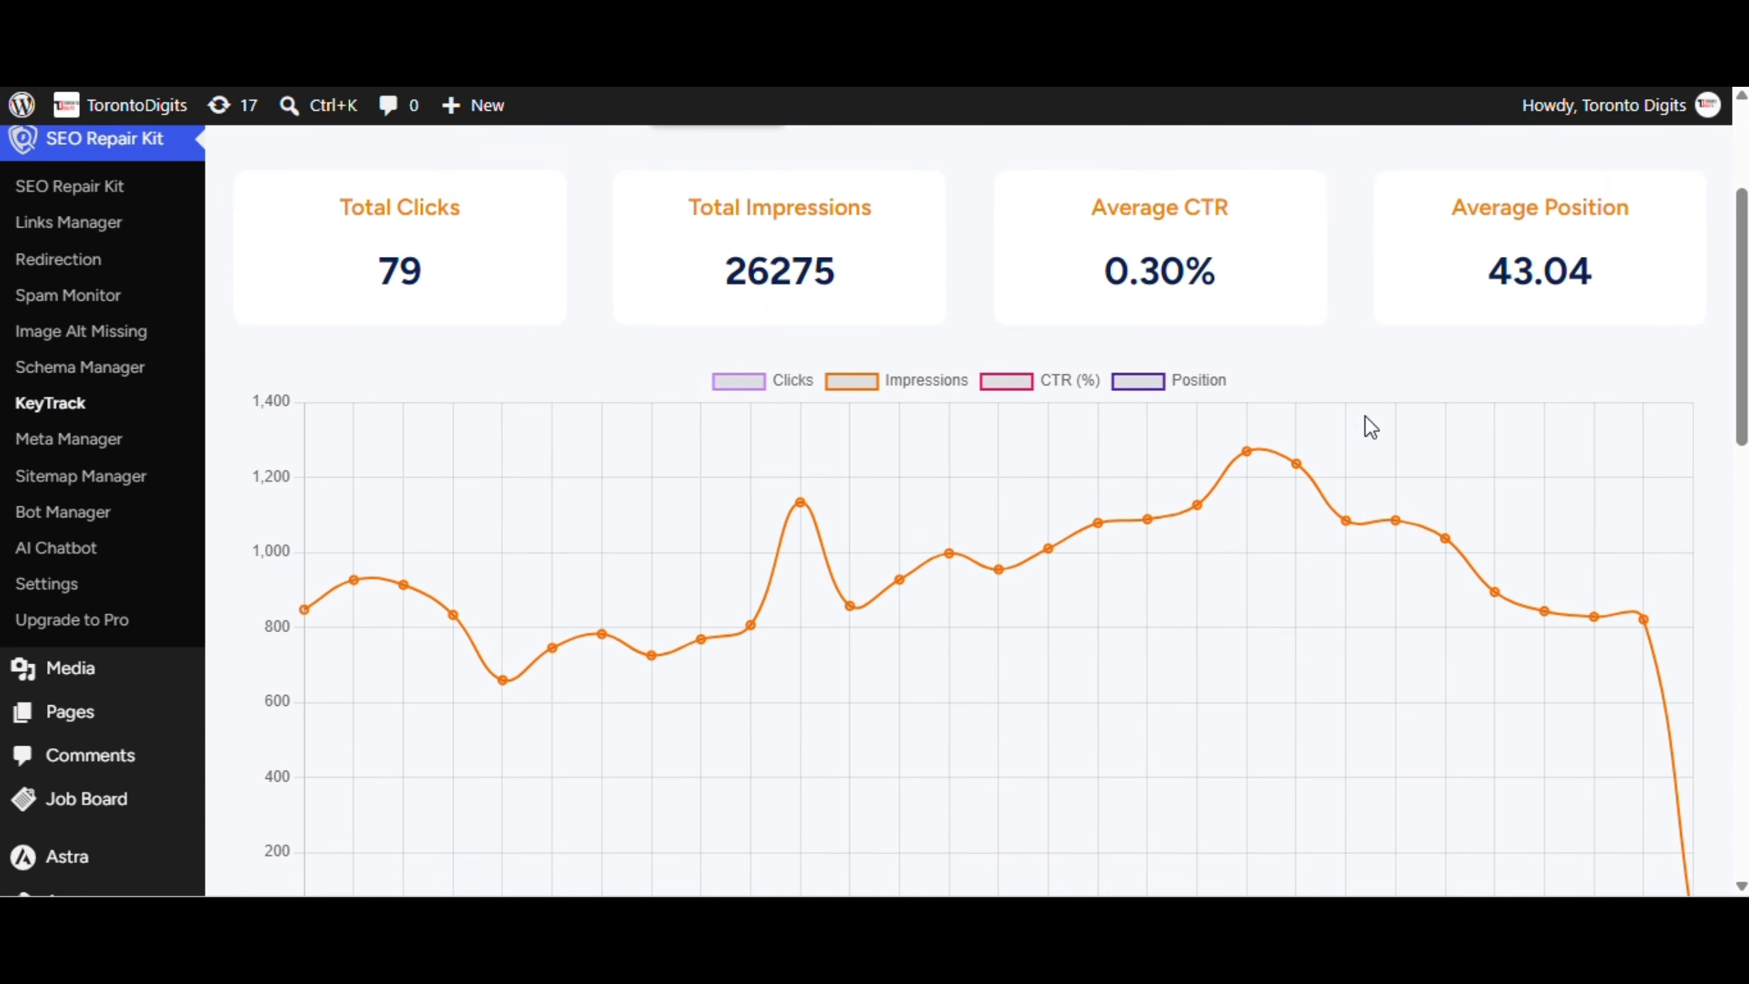
scroll(1044, 554, "down", 5)
scroll(1044, 554, "up", 15)
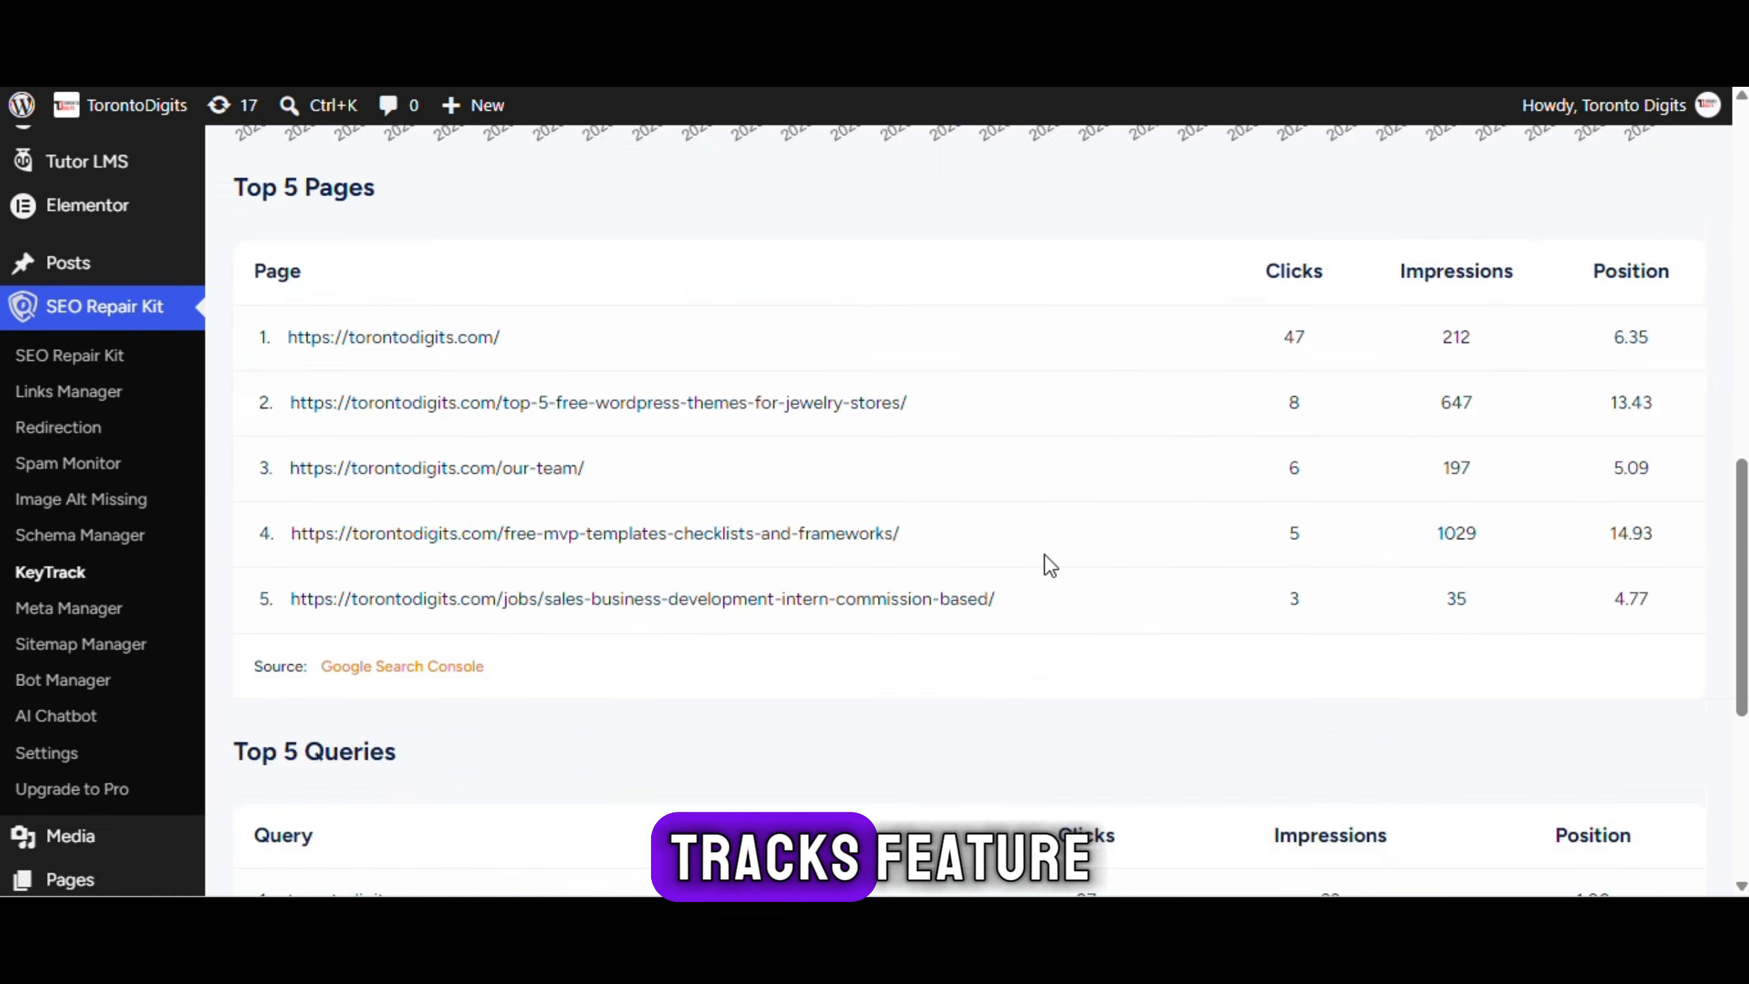
left_click(883, 361)
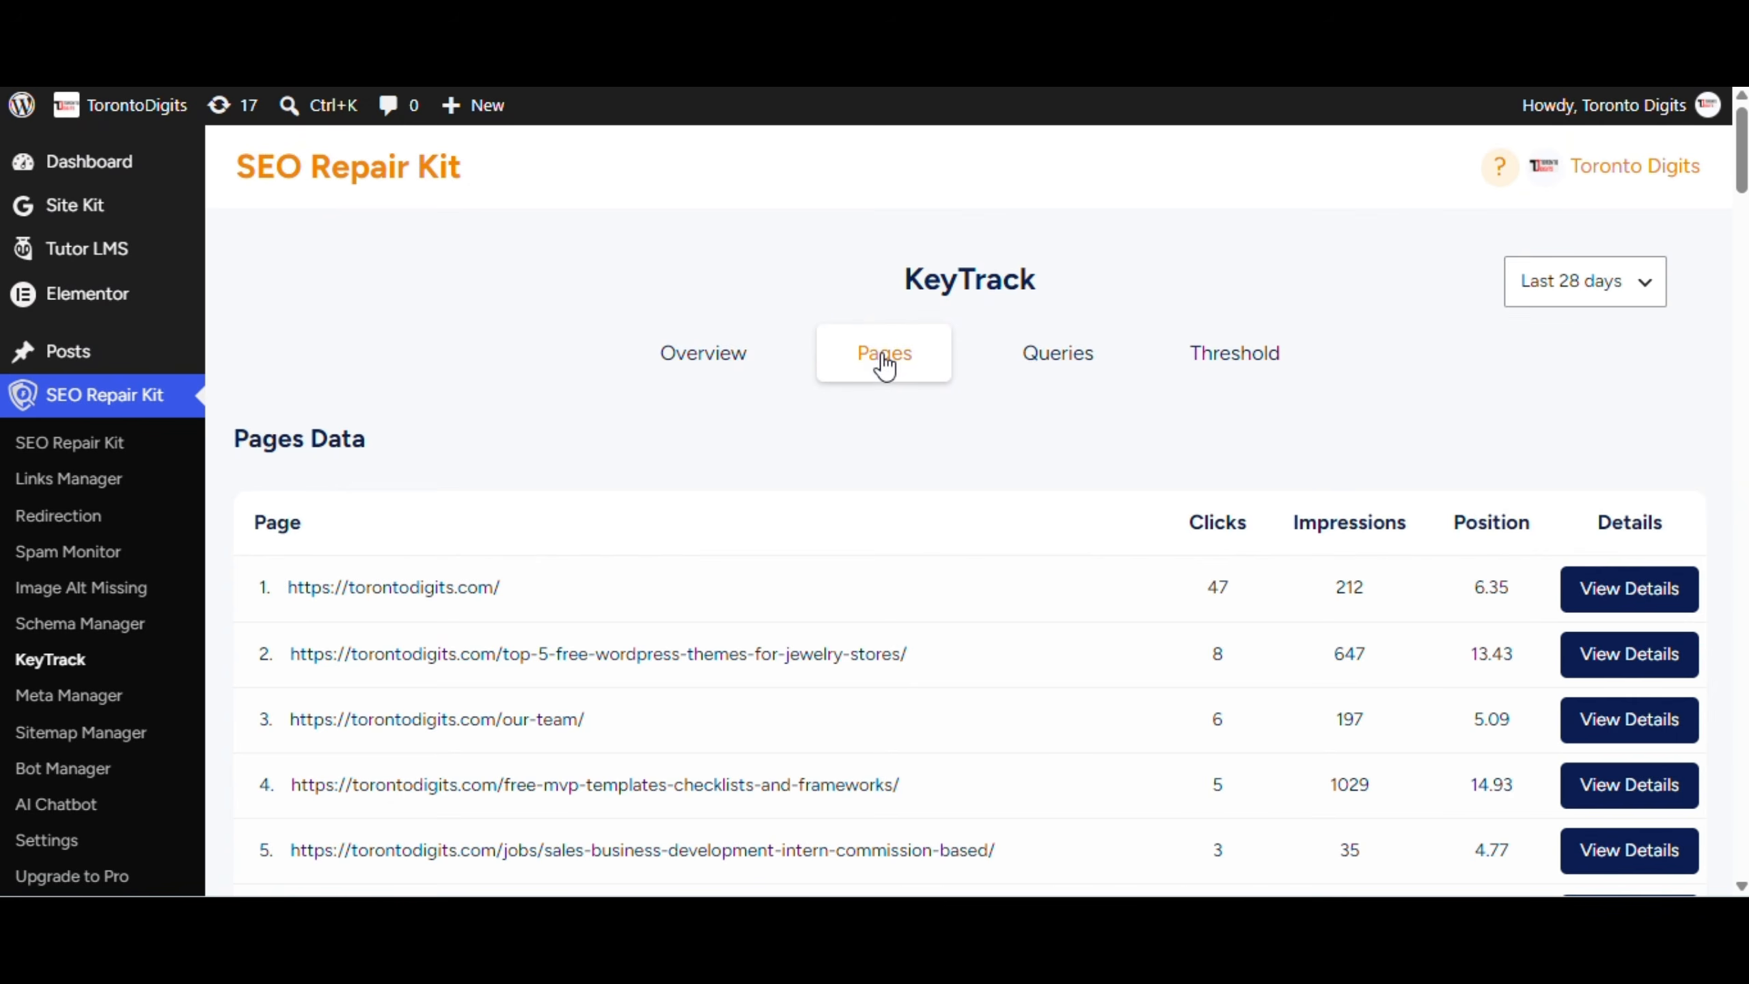
scroll(1325, 634, "down", 8)
scroll(1325, 634, "up", 8)
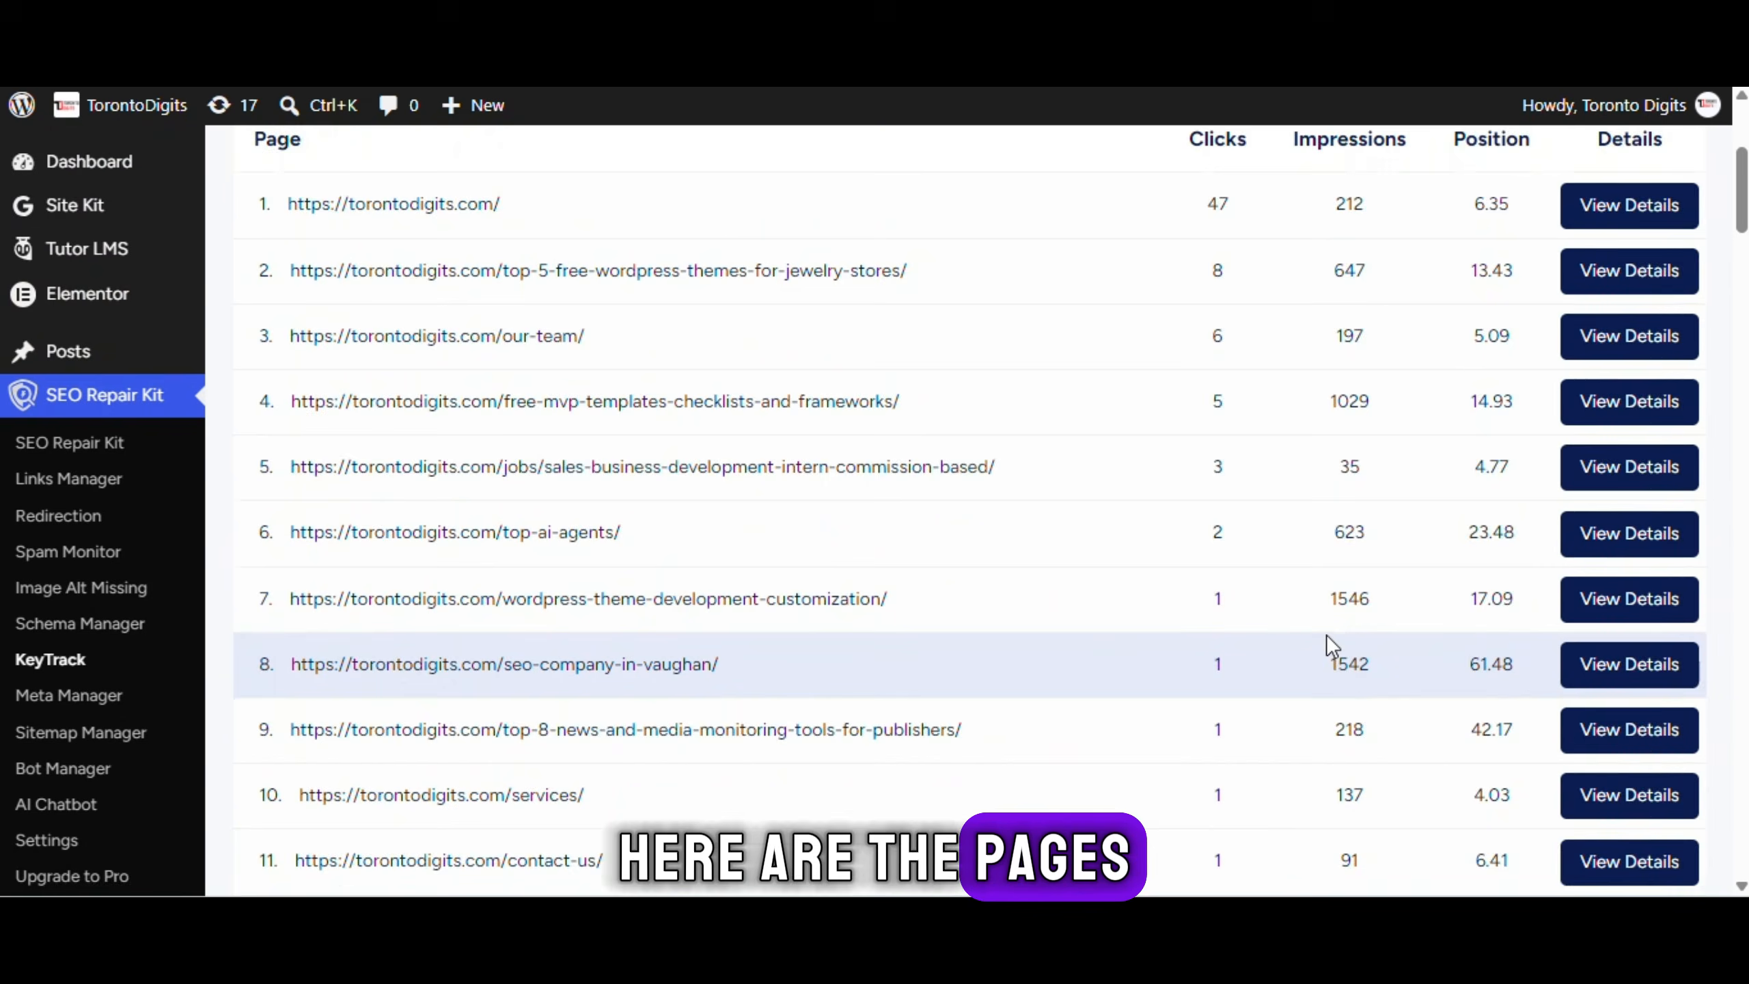
left_click(1074, 361)
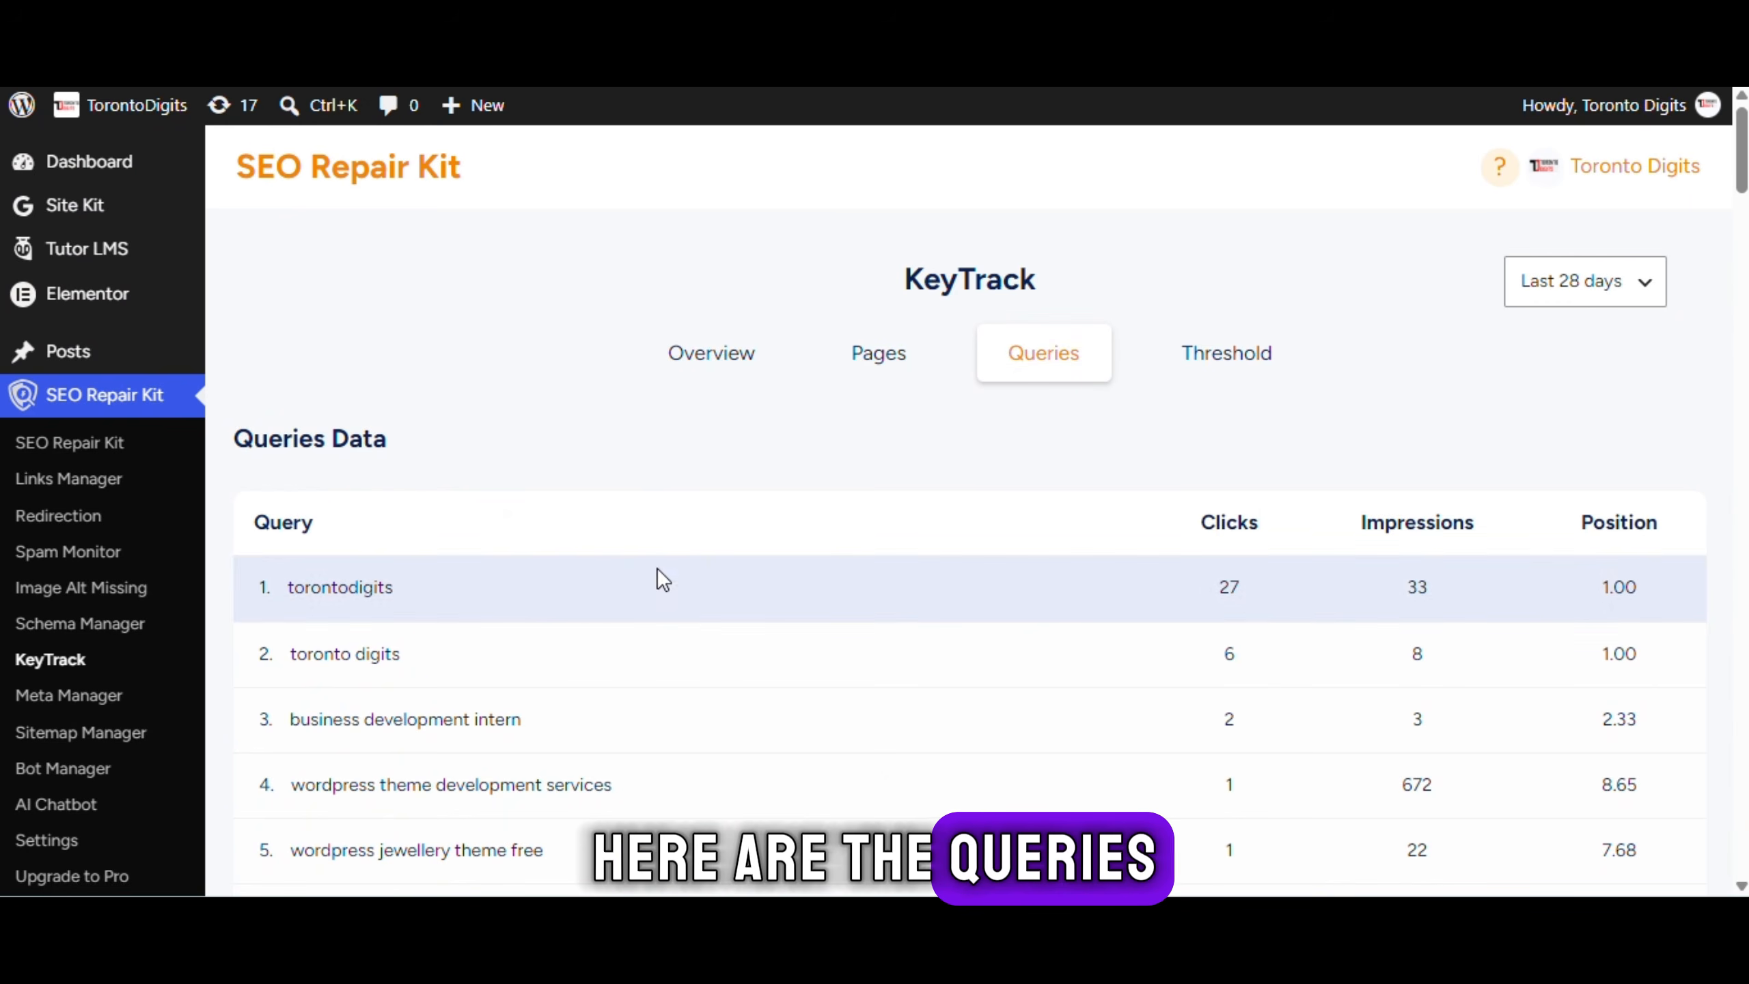
scroll(748, 624, "down", 6)
scroll(1045, 683, "up", 6)
In Threshold settings, add torontodigits as a target keyword, leaving the tracking period unchanged
left_click(1226, 368)
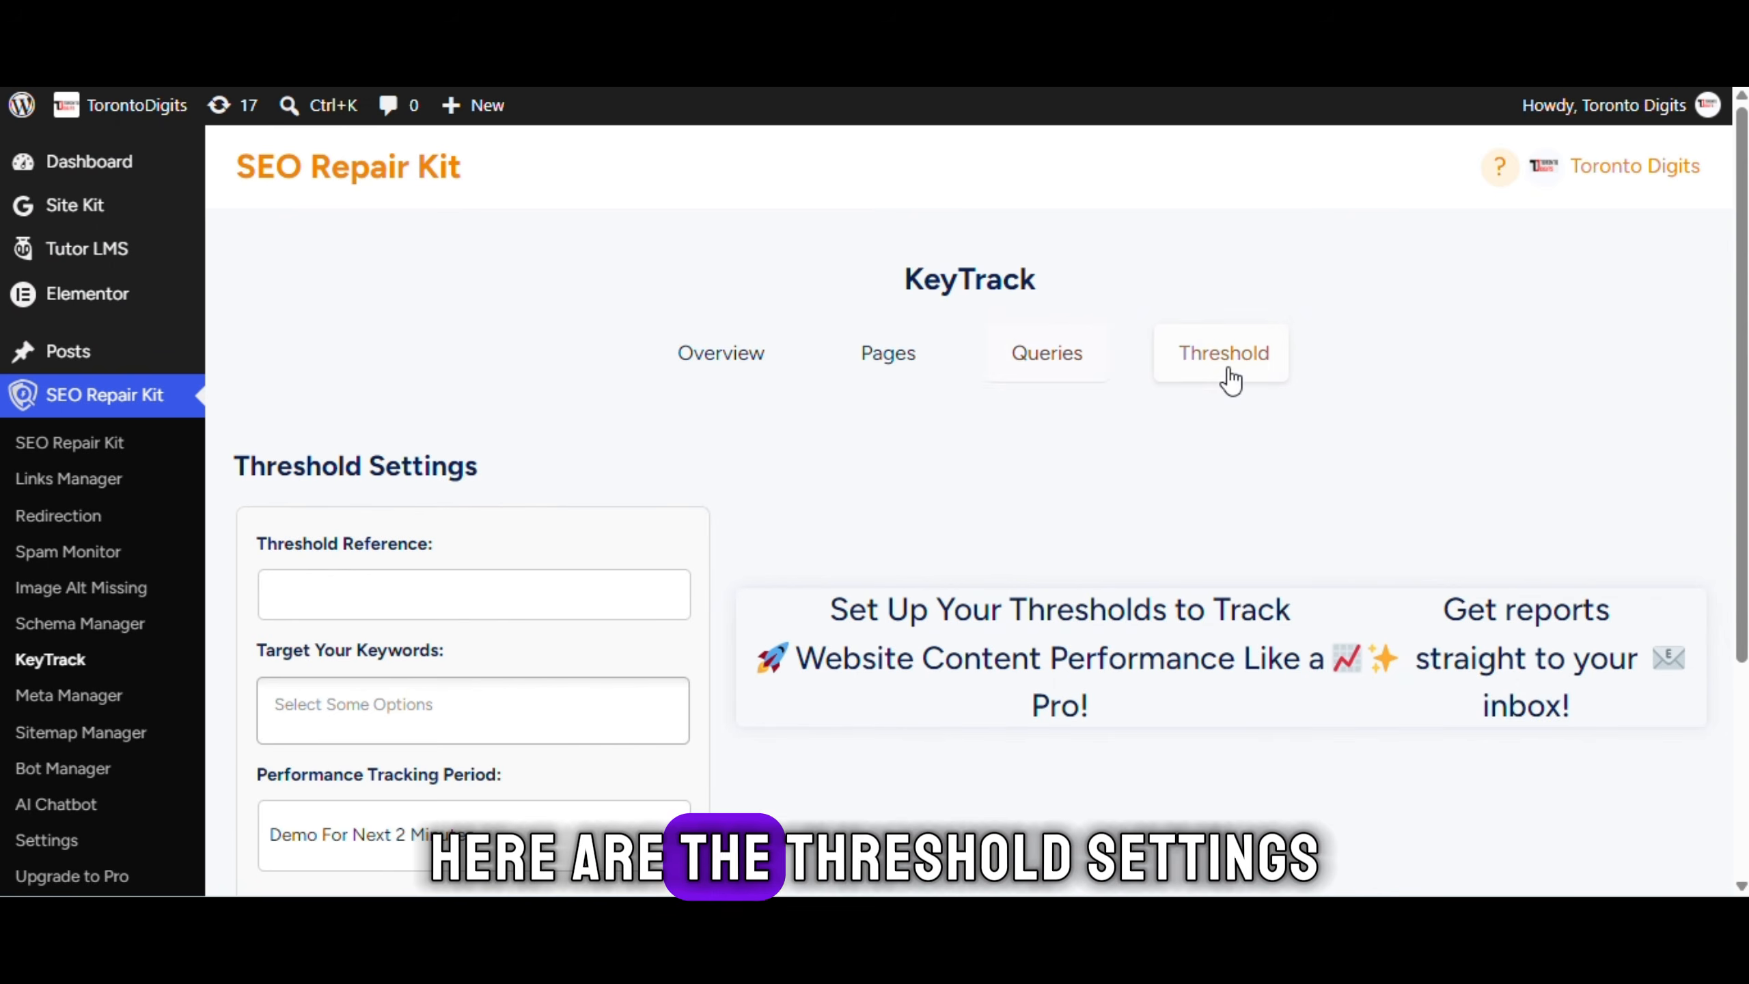
left_click(484, 599)
left_click(470, 693)
scroll(465, 689, "down", 3)
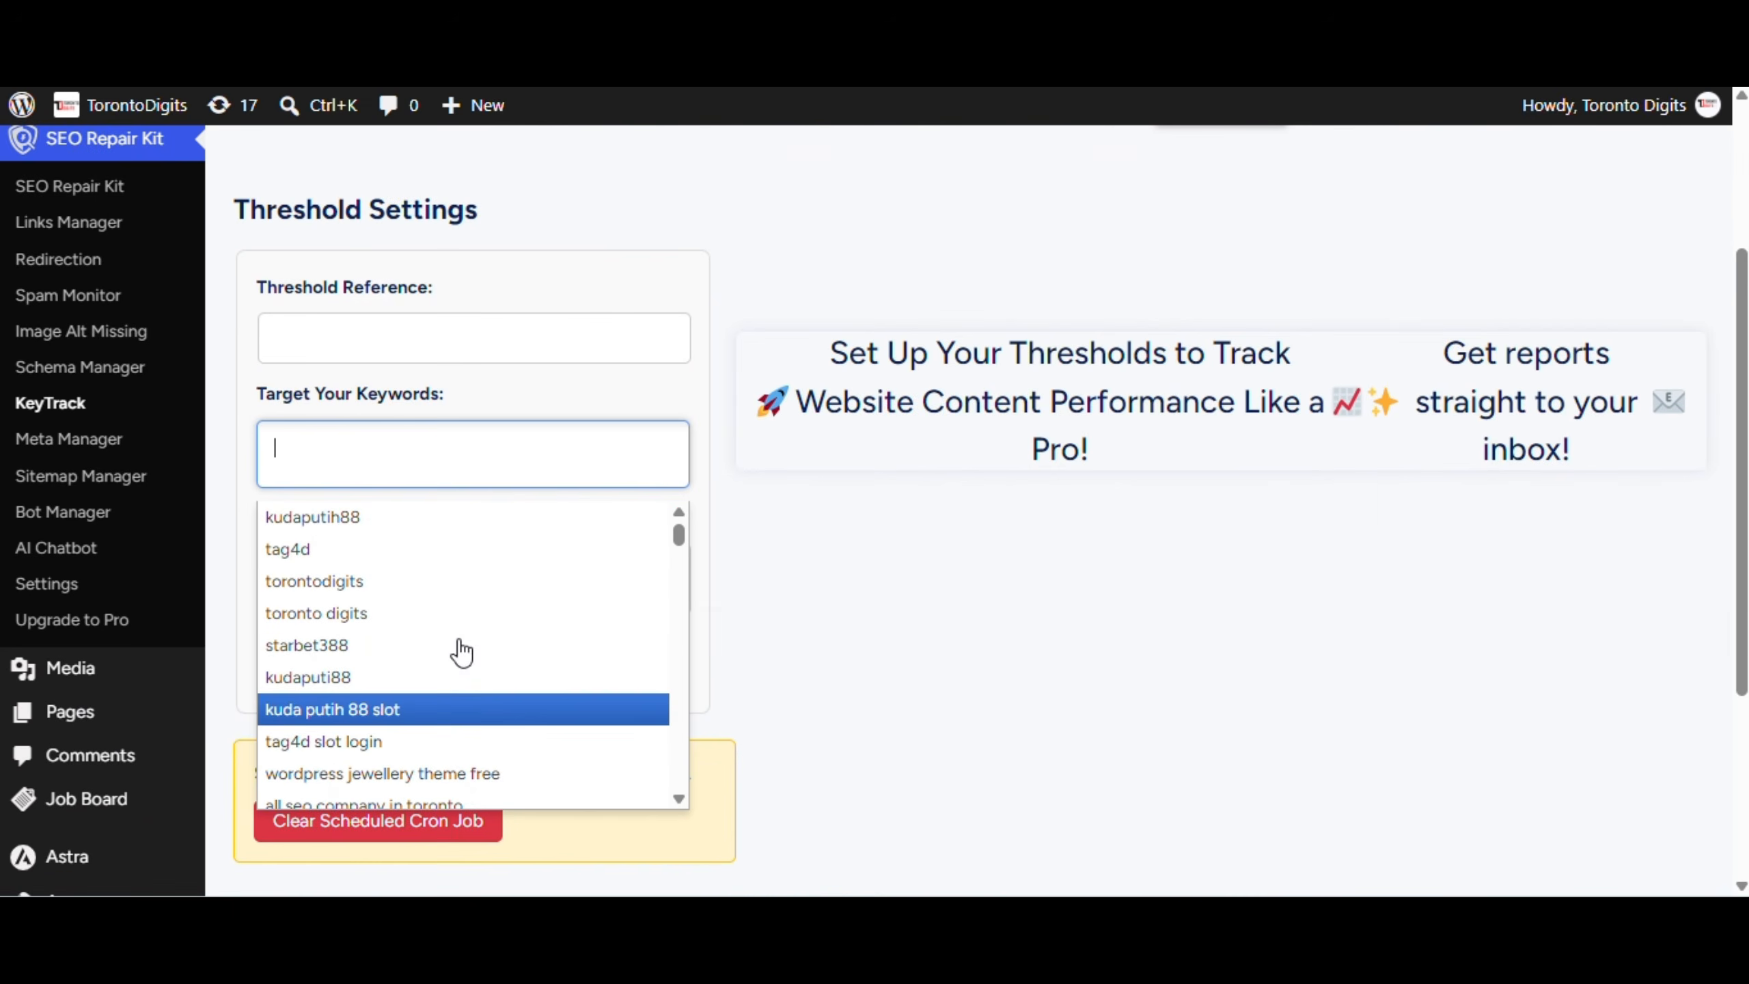
left_click(442, 582)
left_click(497, 577)
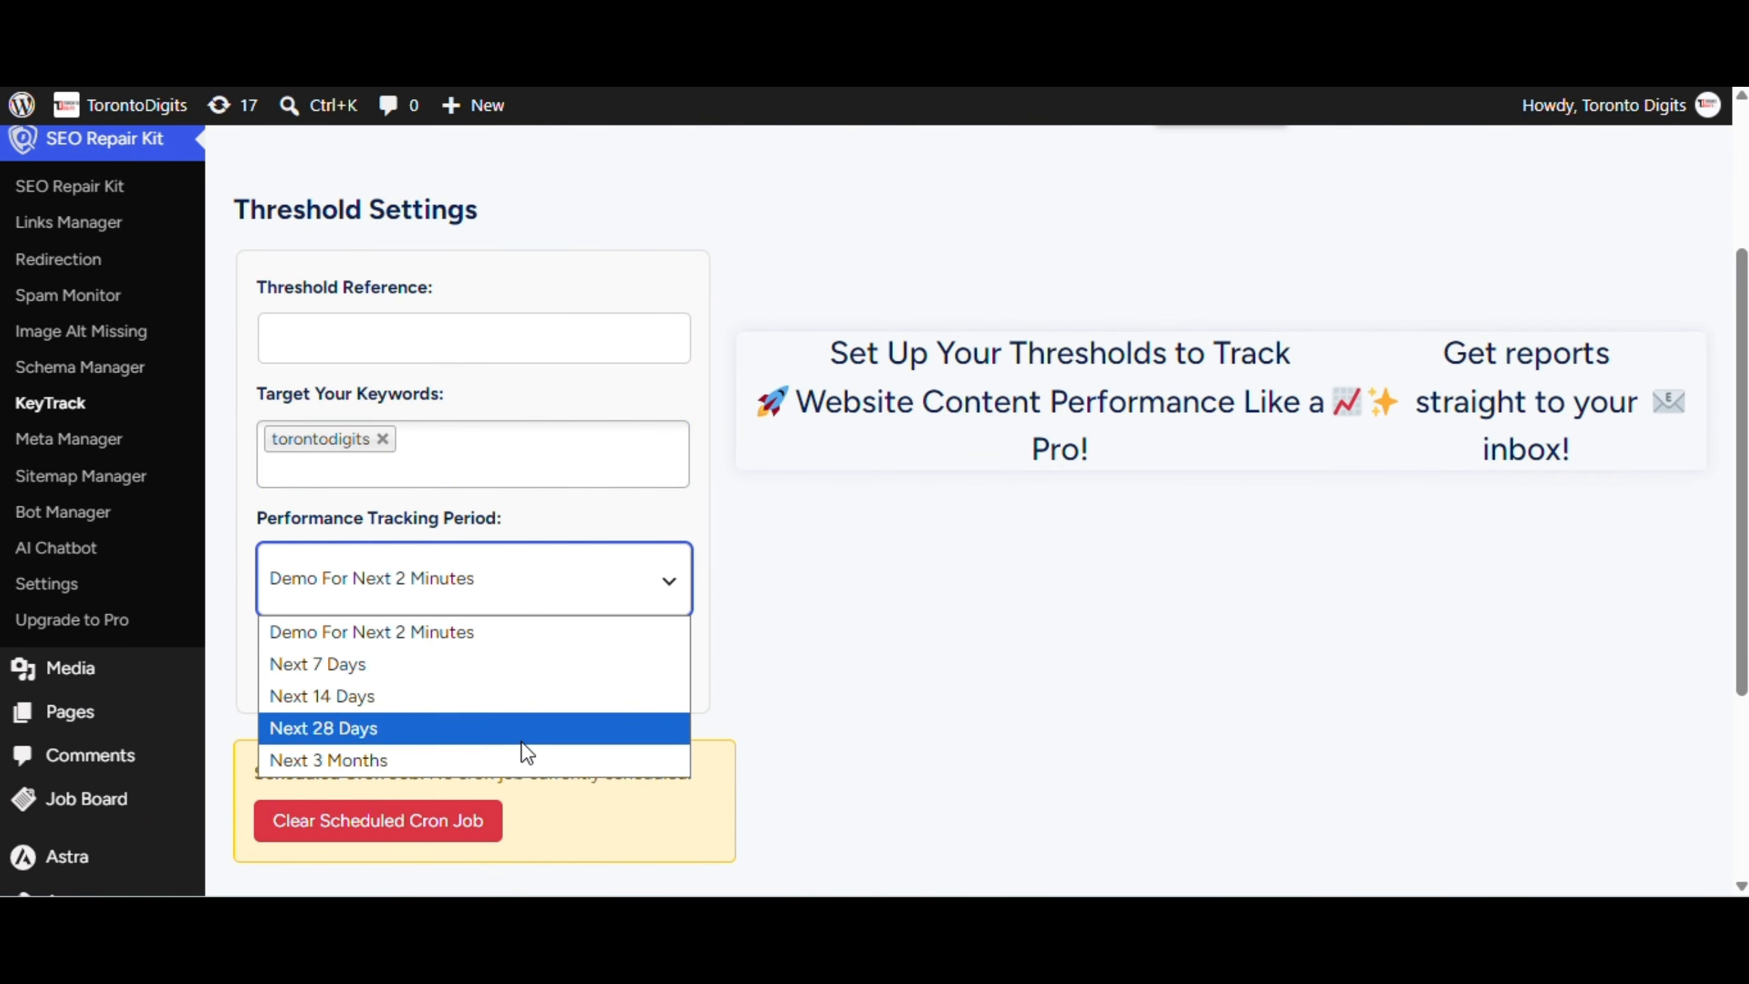
left_click(821, 665)
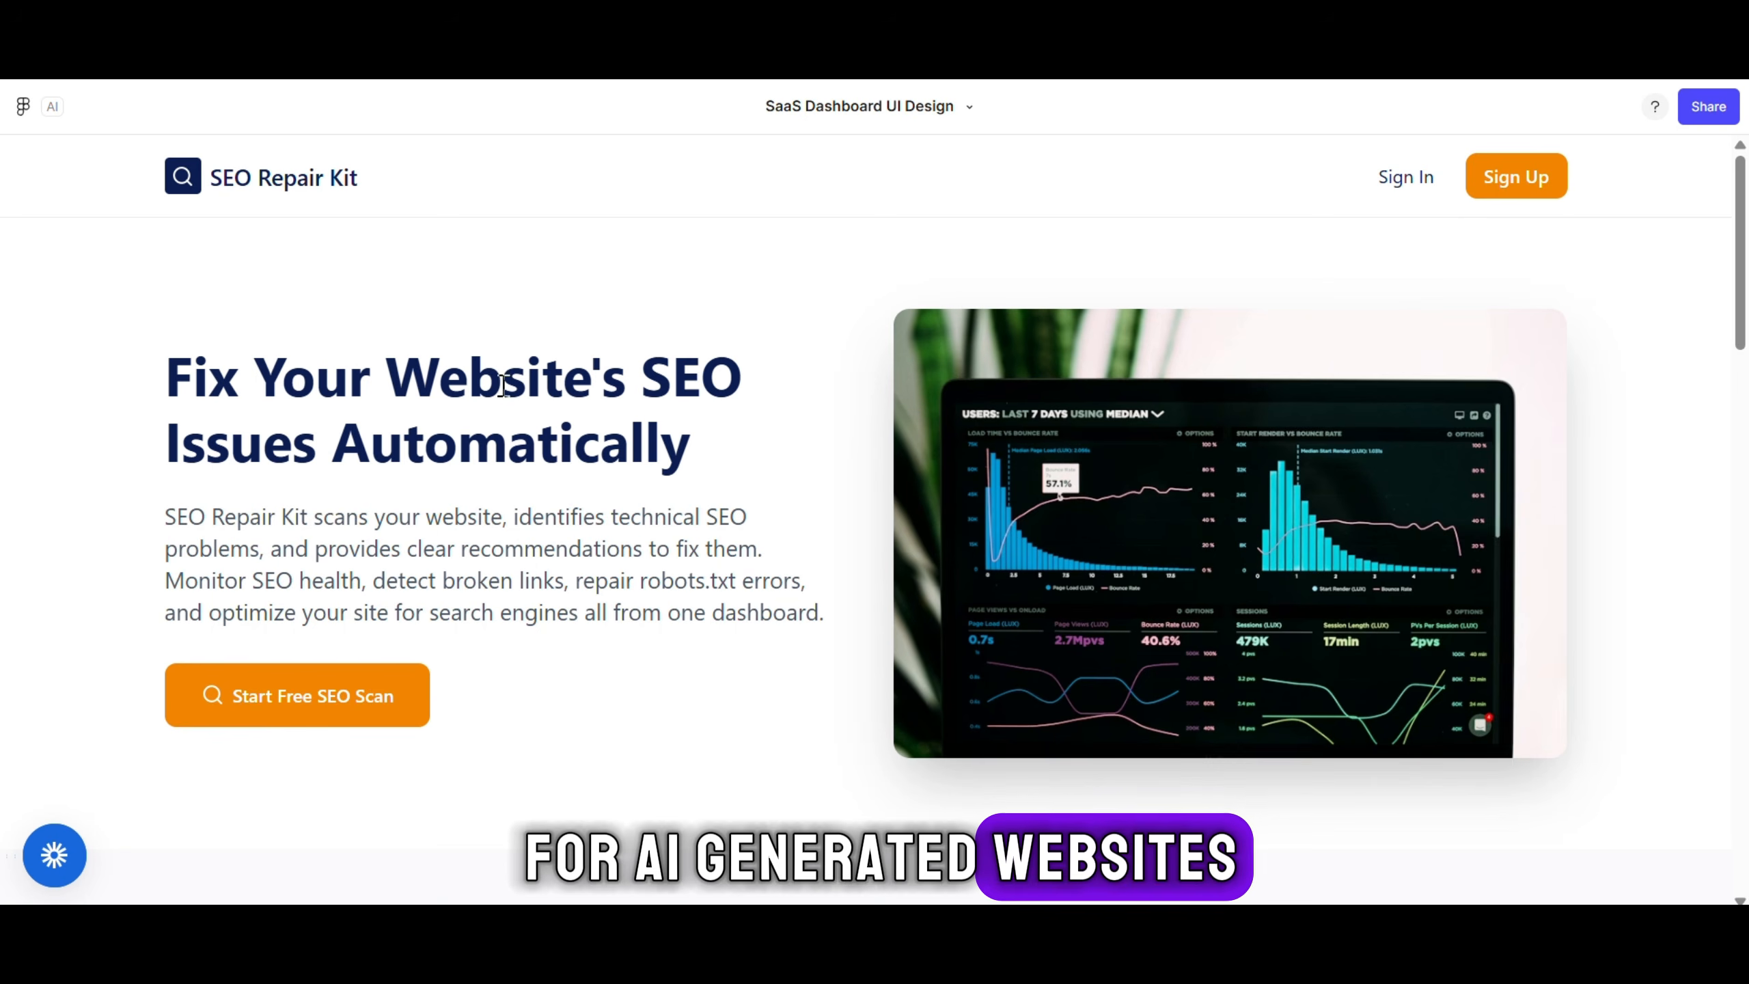
On the sign-up page, enter the account's full name and a gmail.com e-mail address
left_click_drag(690, 458, 166, 375)
left_click(707, 465)
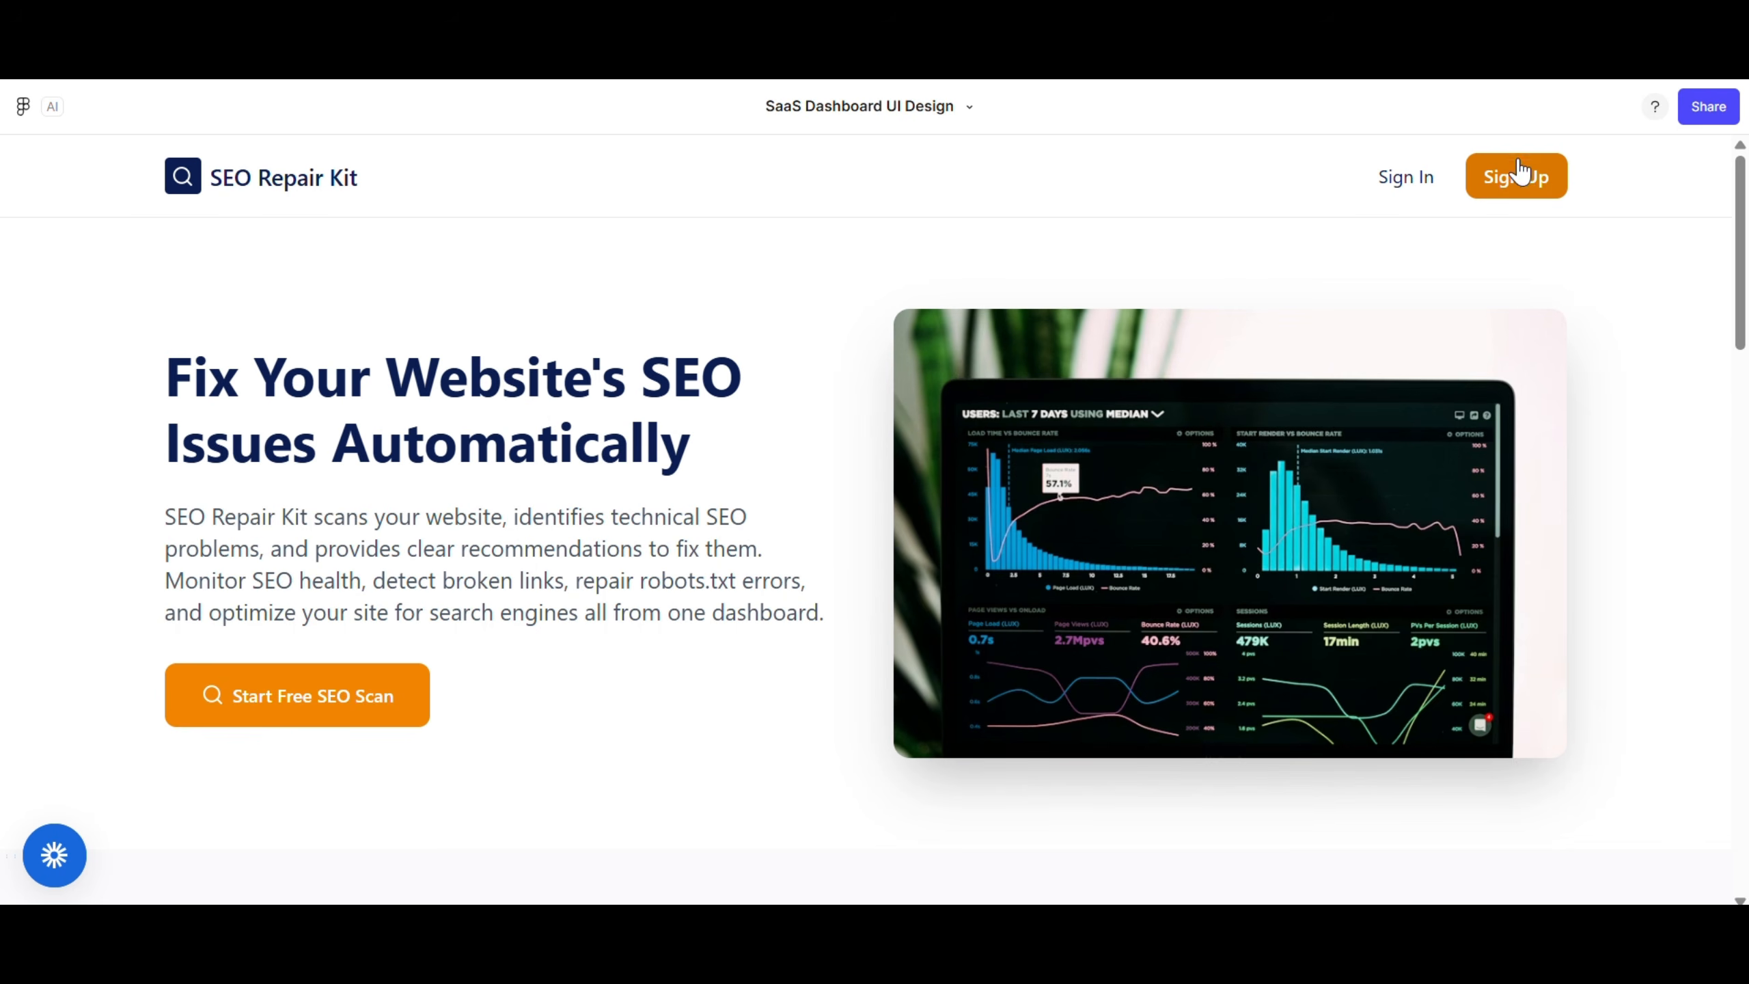
left_click(1518, 177)
left_click(1041, 460)
type("E")
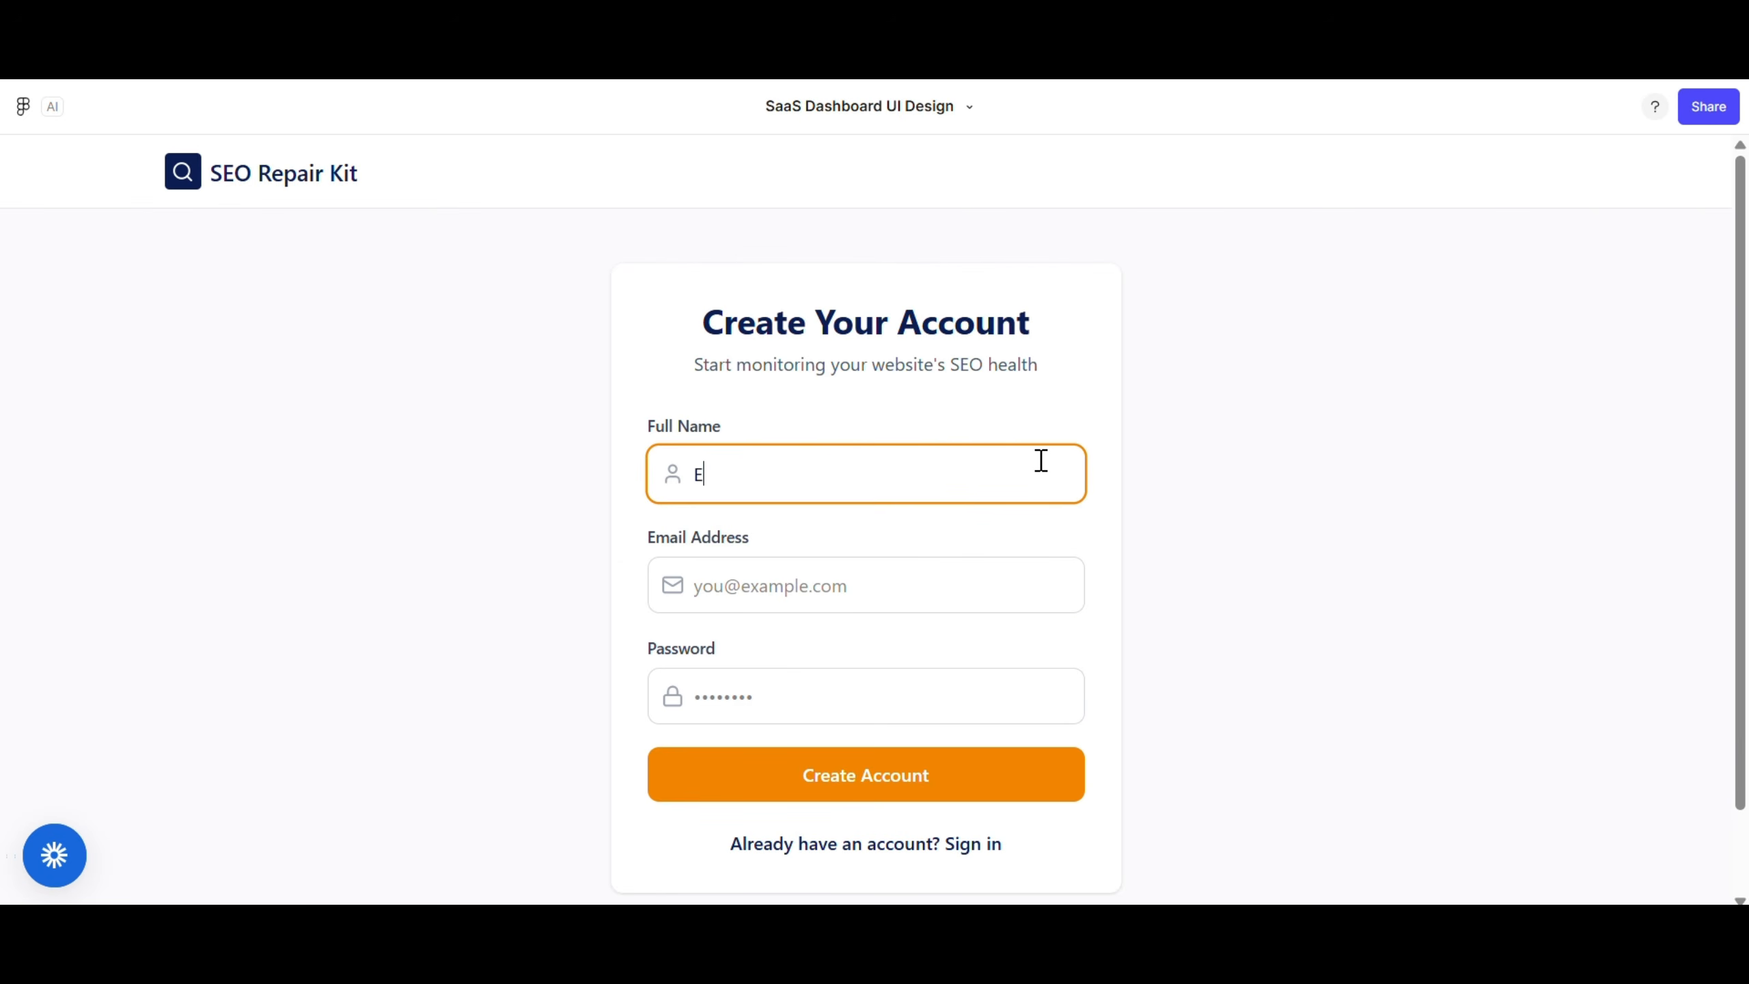
type("xample")
left_click(912, 584)
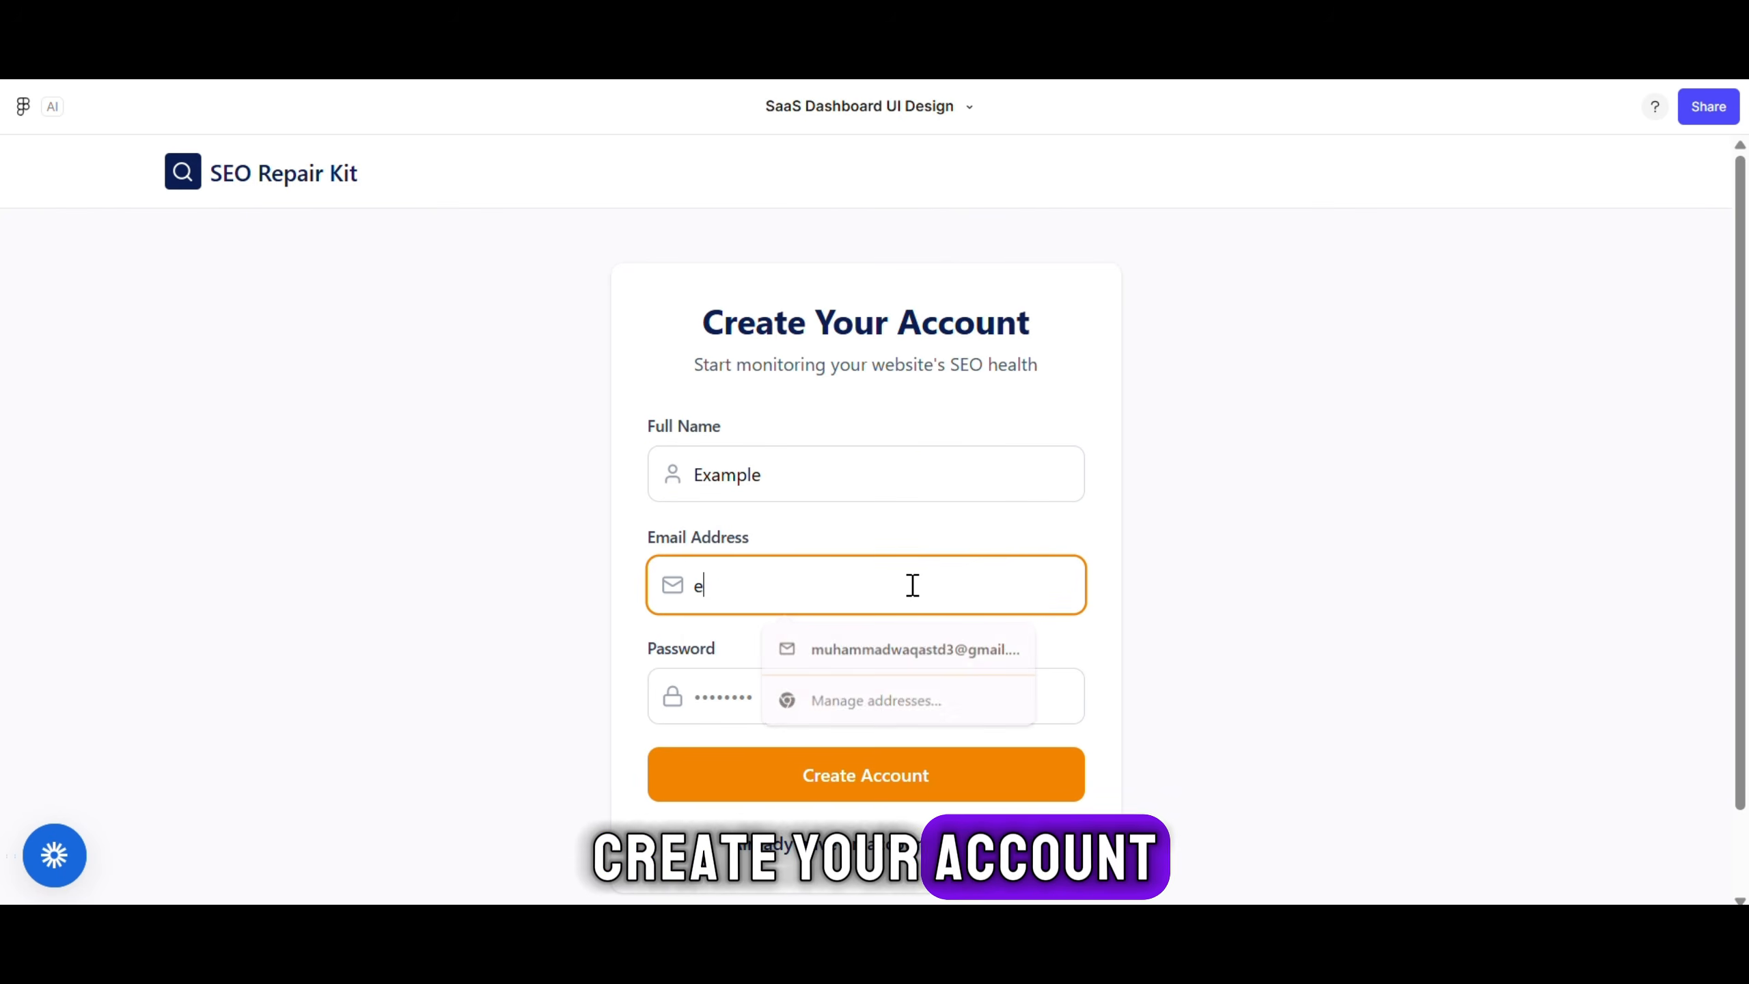
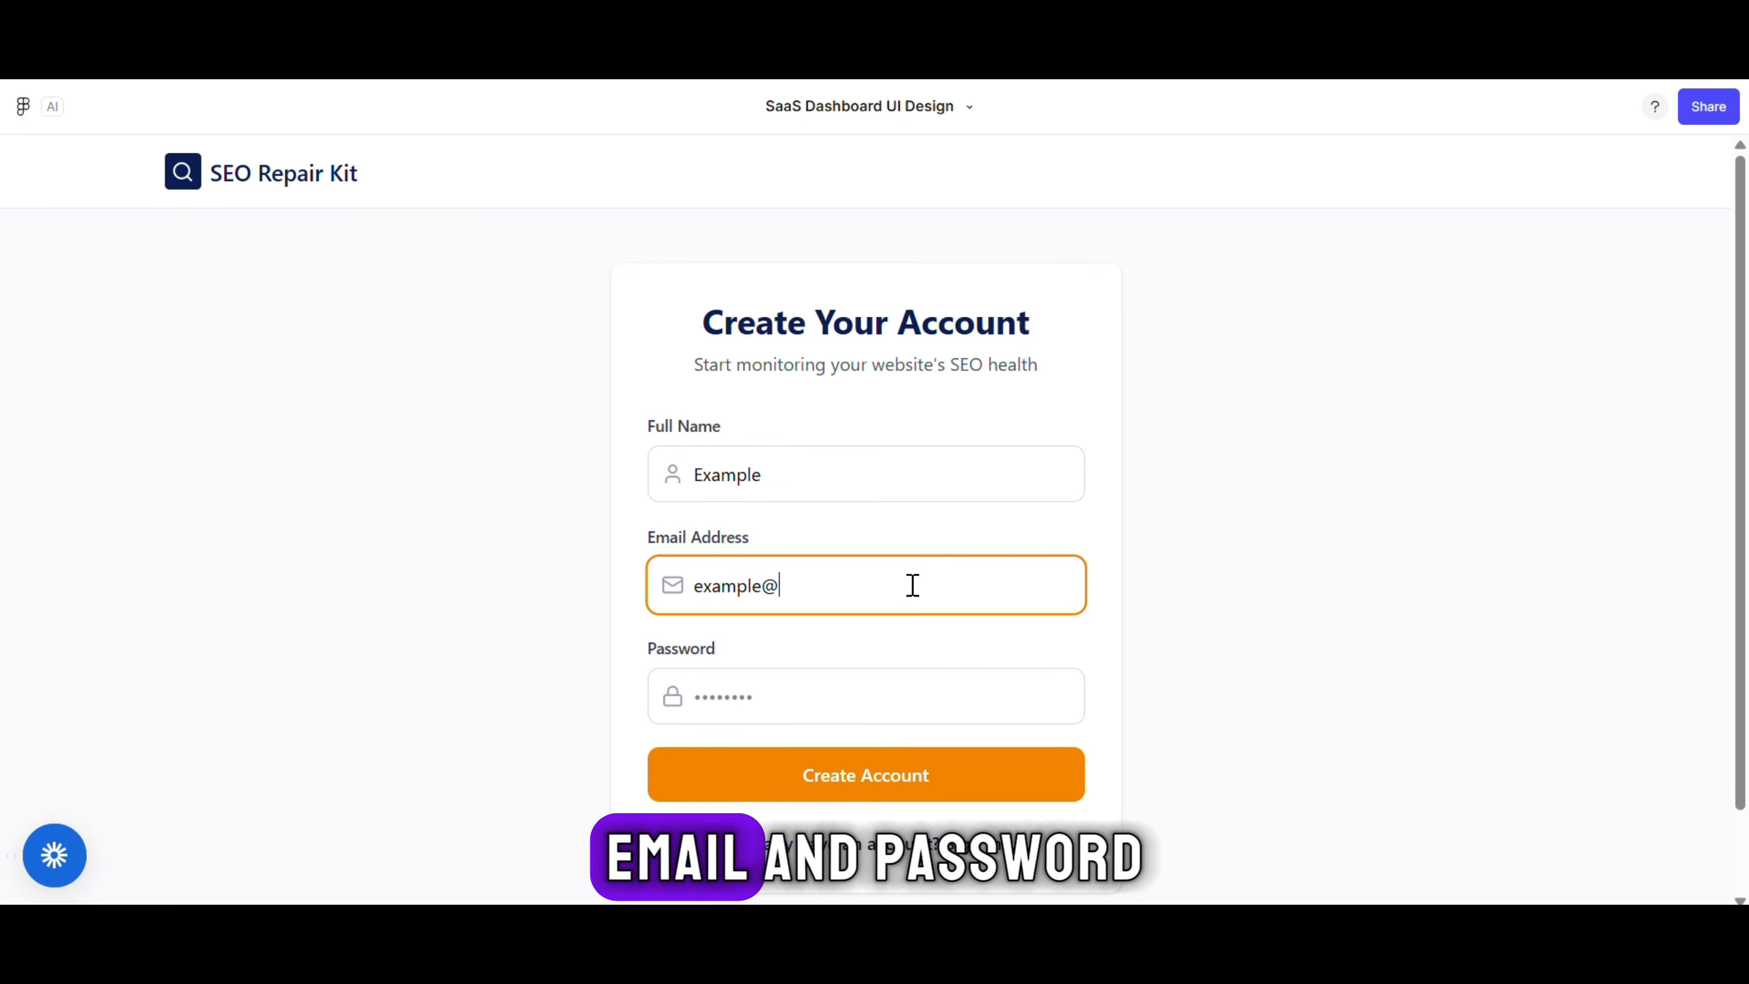
Enter a password, create the account, and decline Chrome's offer to save the password
left_click(904, 701)
type("ex")
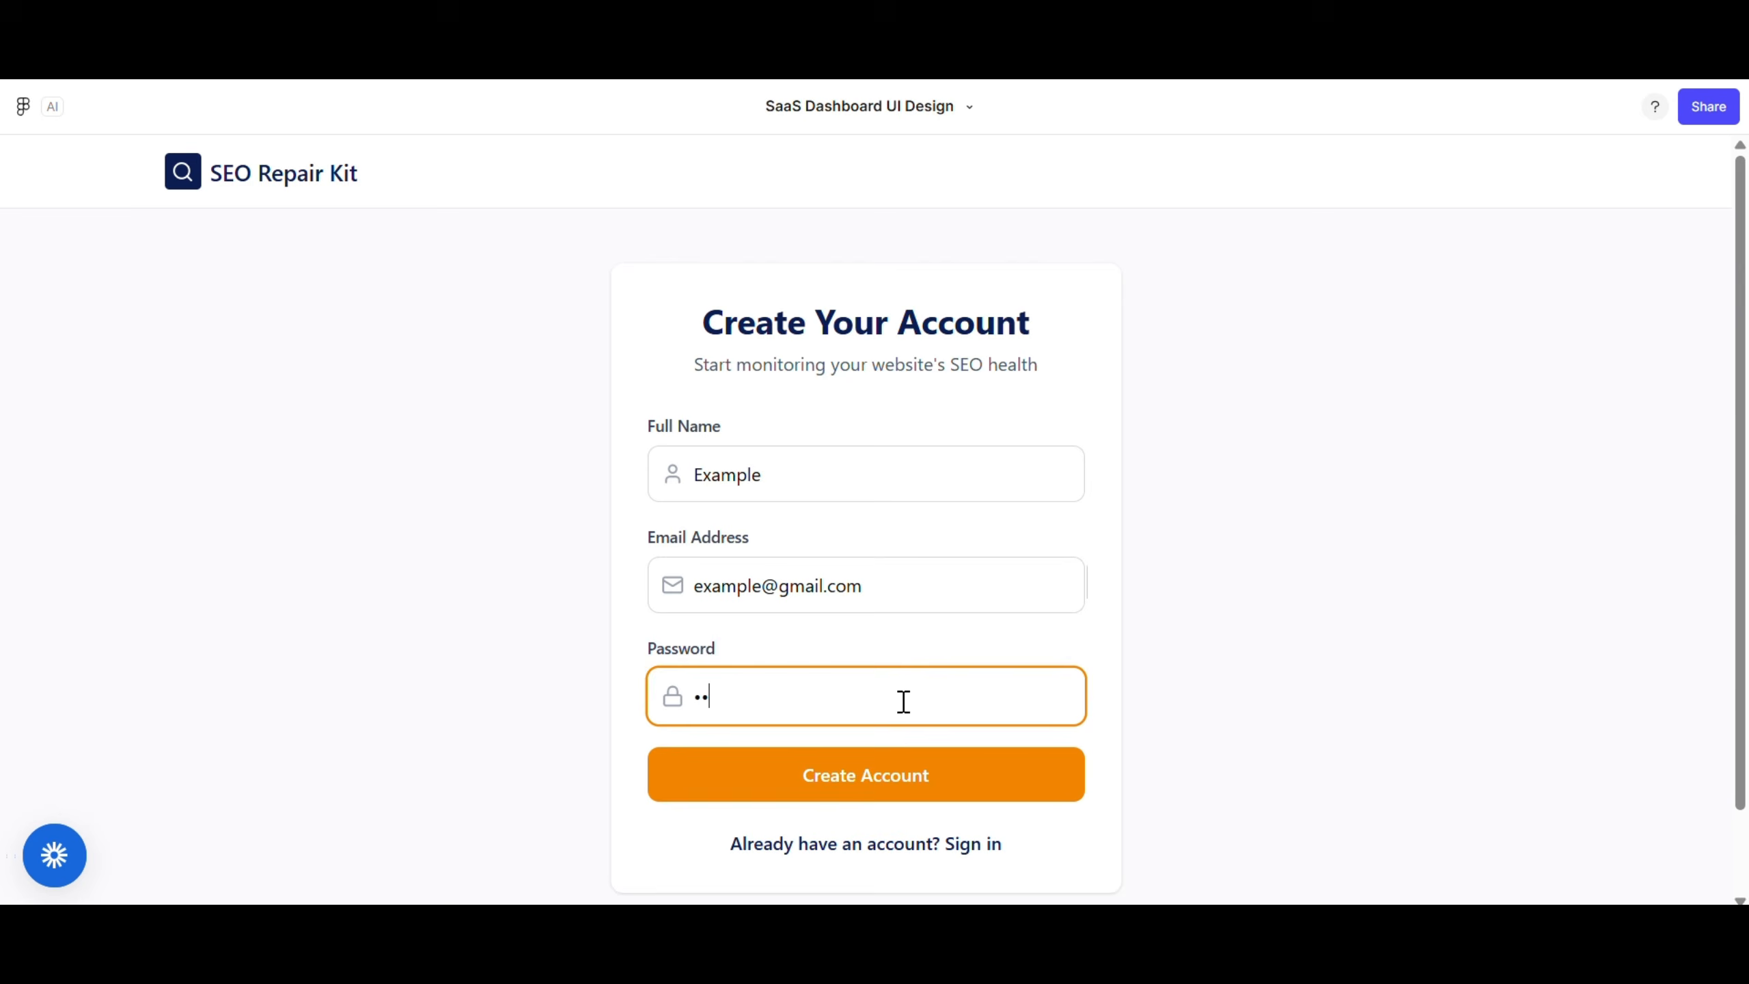
left_click(960, 782)
left_click(1362, 486)
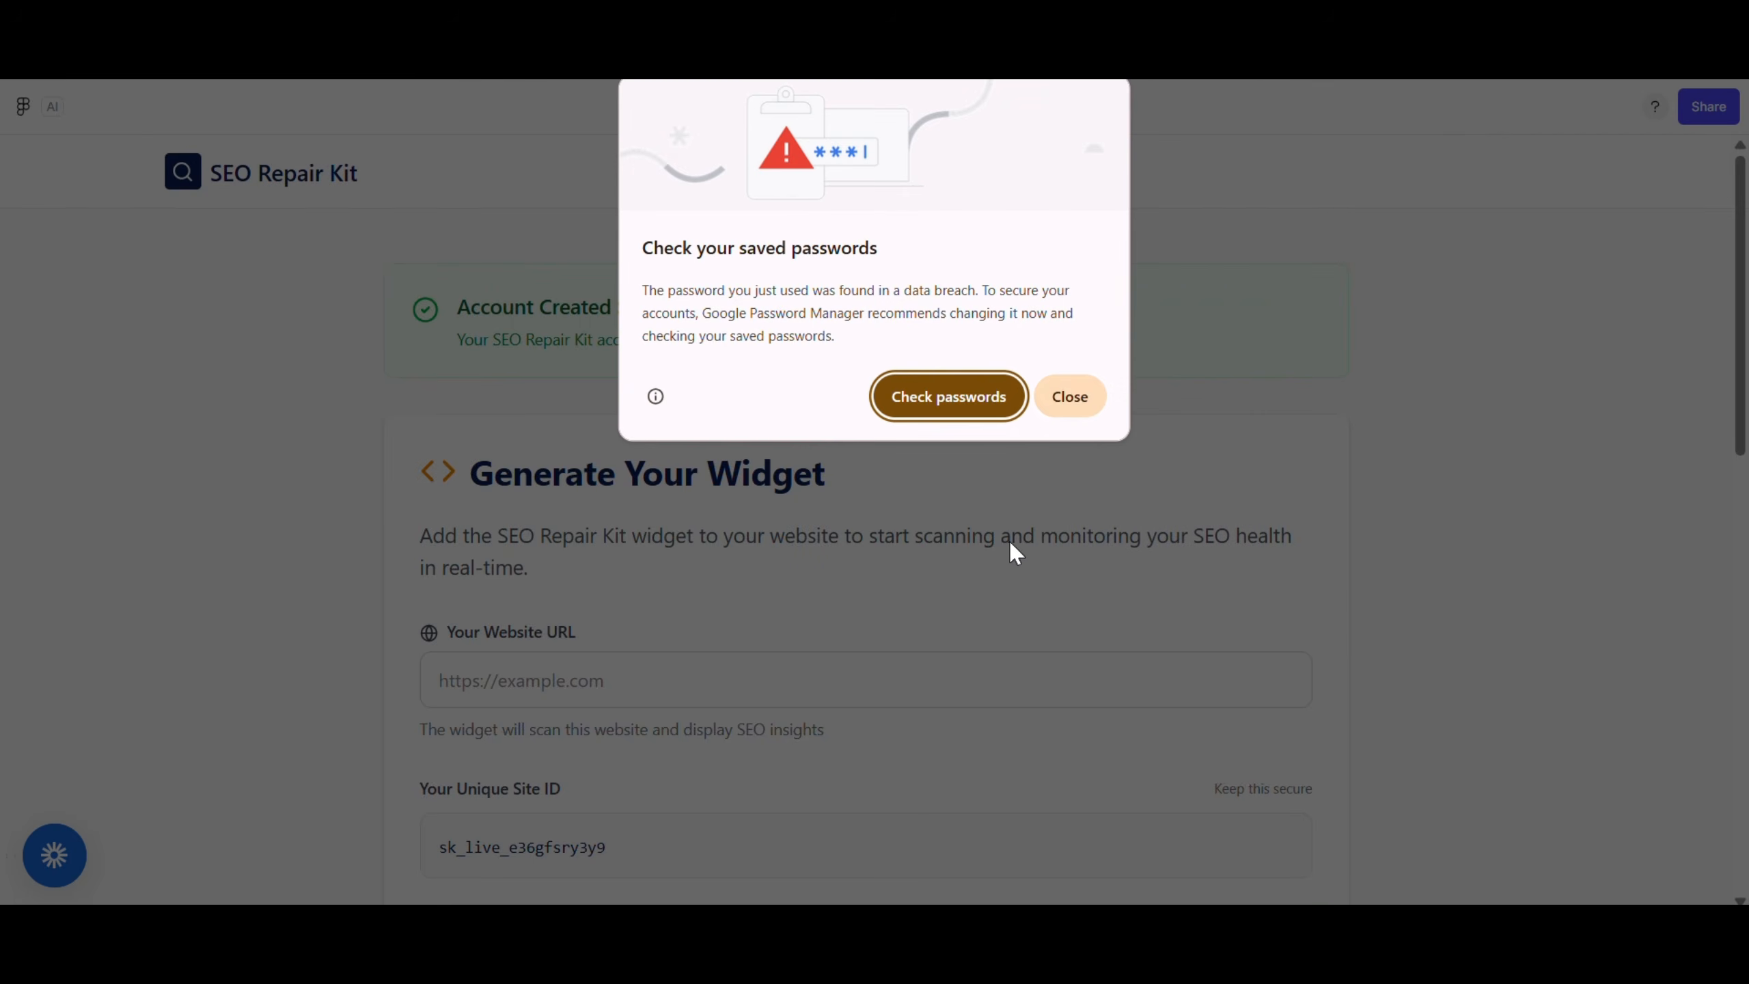
Dismiss the warning, copy the Widget Installation Code, and proceed via Go to Dashboard
left_click(1068, 398)
scroll(970, 493, "down", 4)
scroll(694, 551, "down", 1)
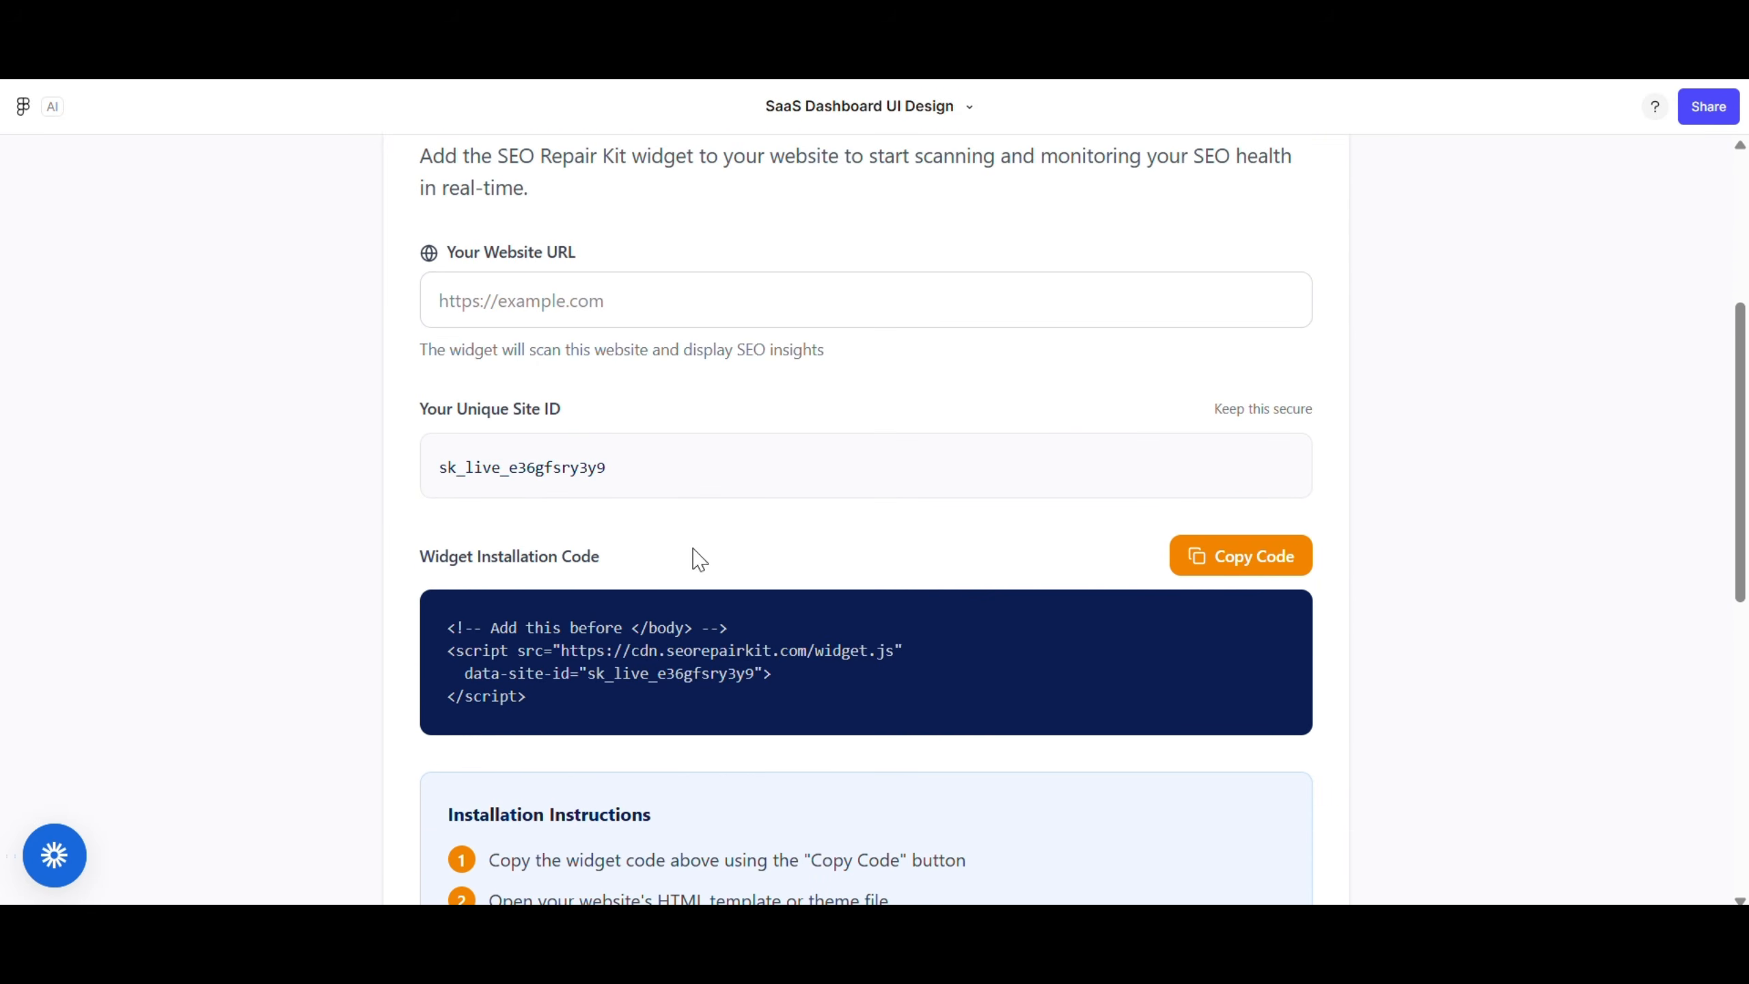
scroll(885, 259, "up", 2)
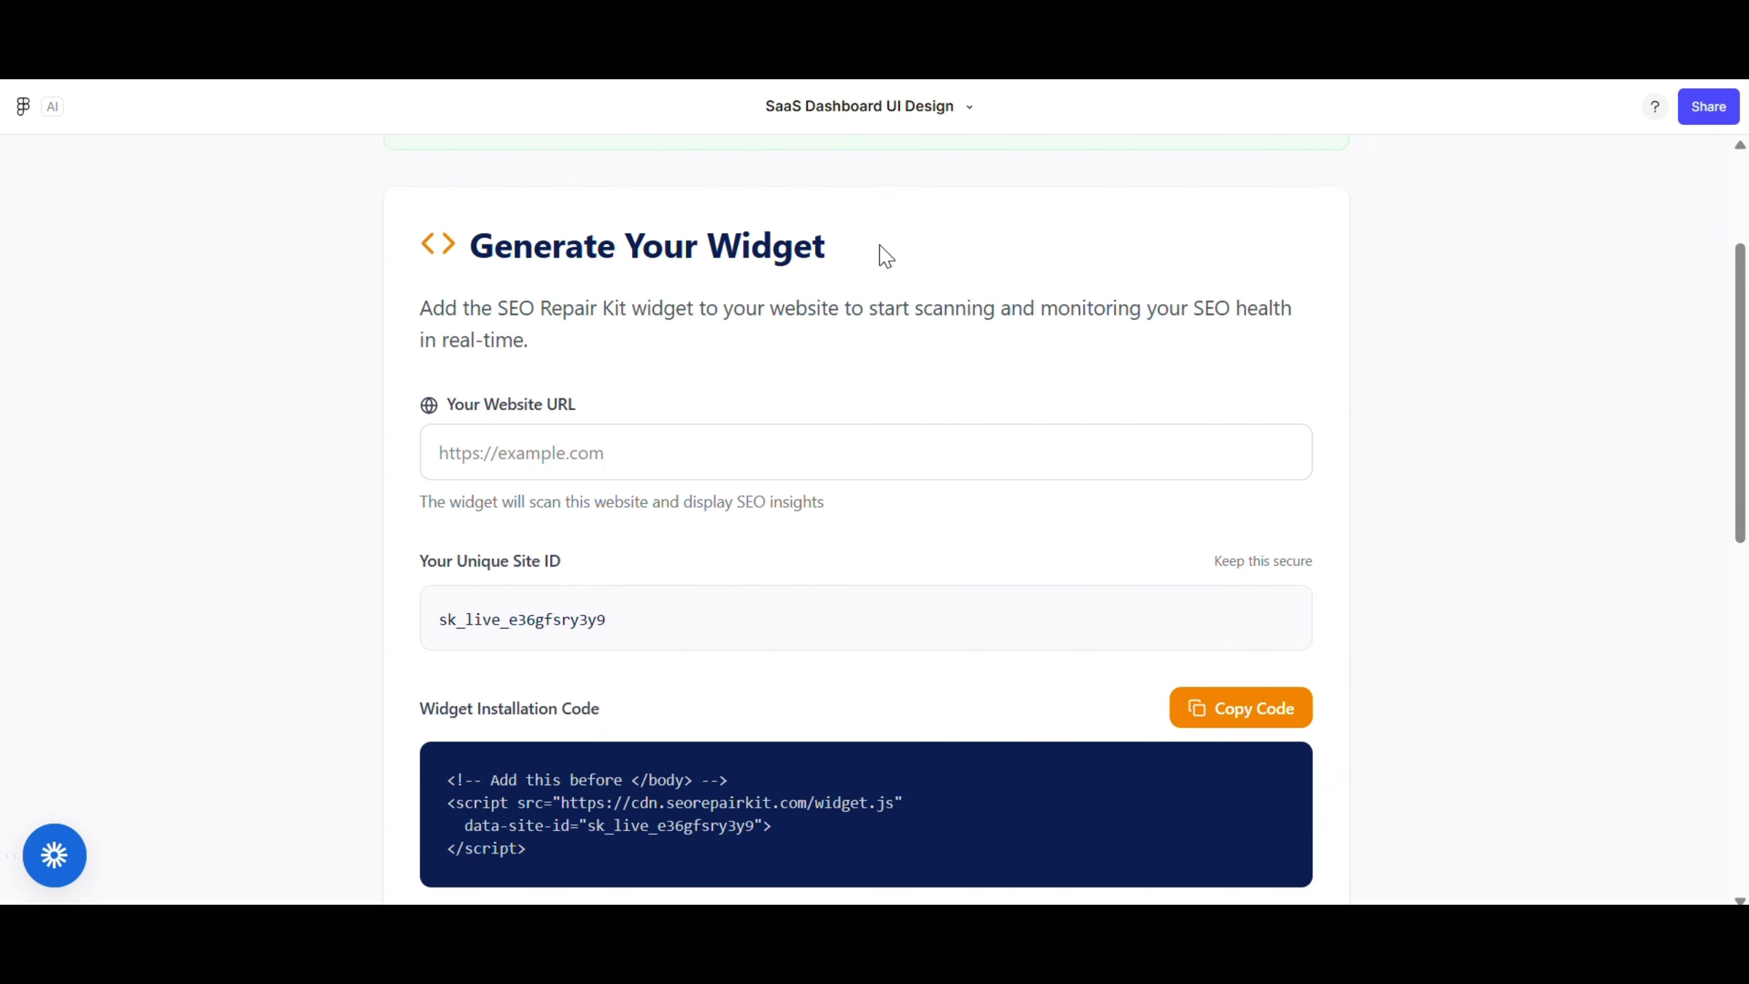
scroll(886, 257, "down", 2)
left_click(1241, 562)
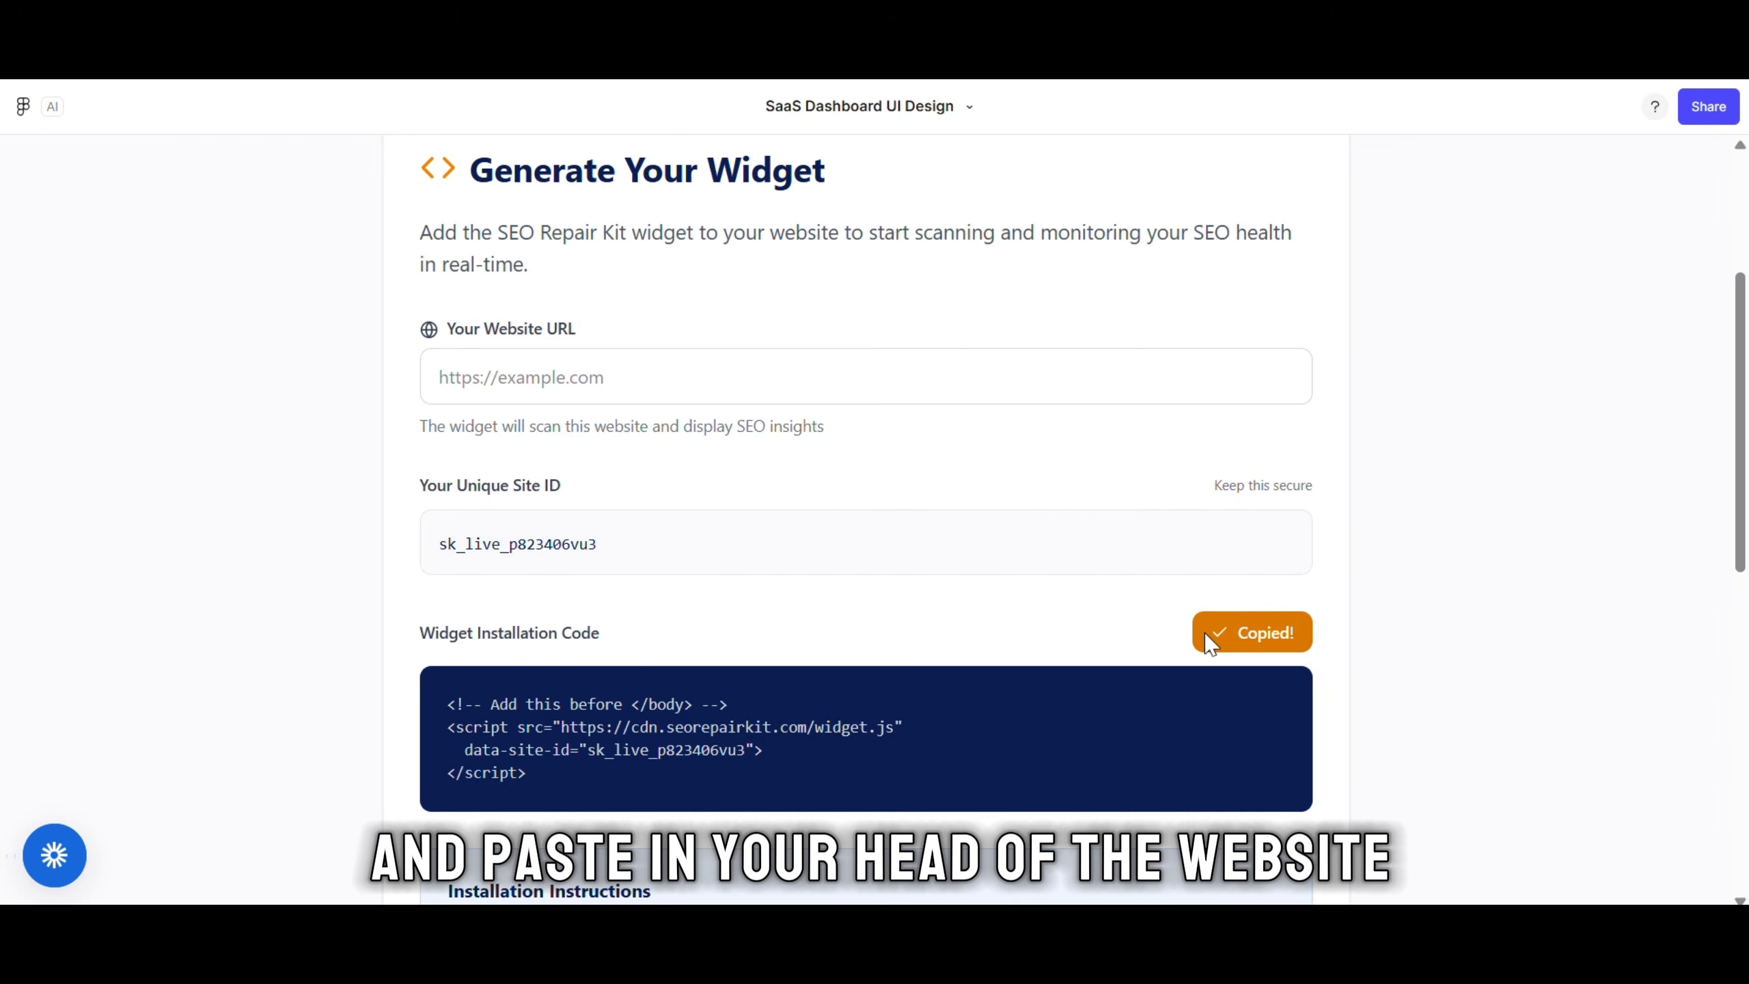
scroll(1212, 644, "down", 8)
scroll(410, 303, "down", 4)
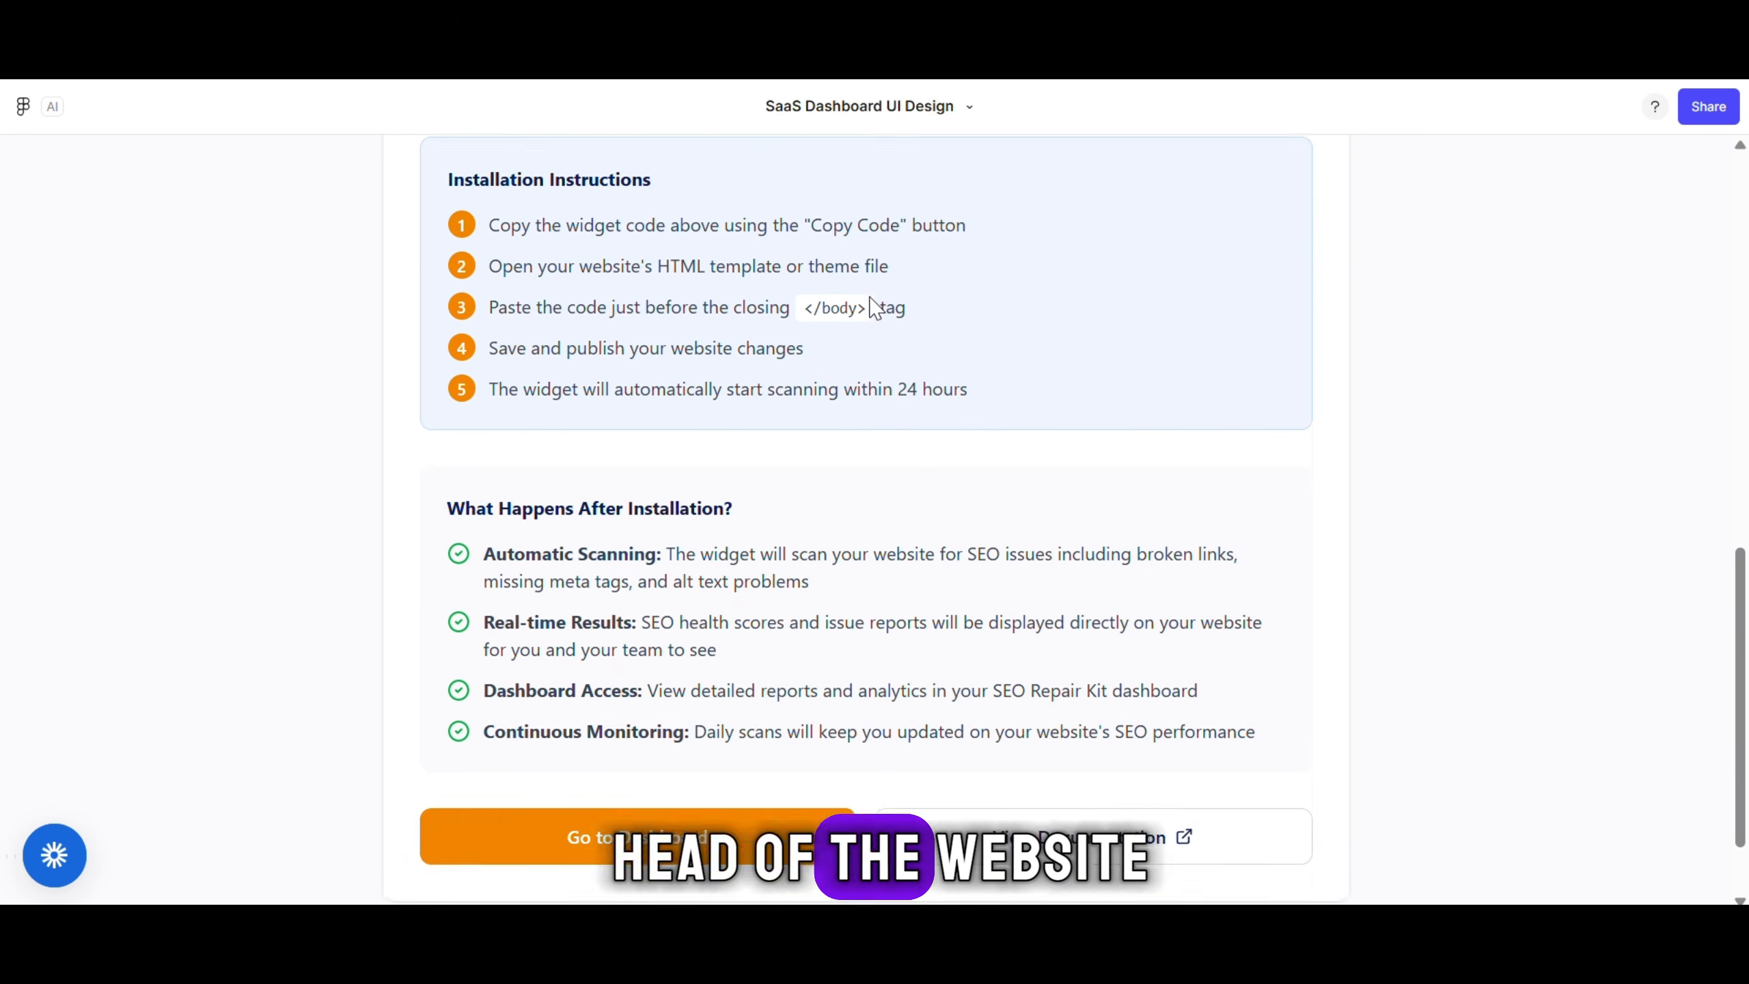
left_click(632, 743)
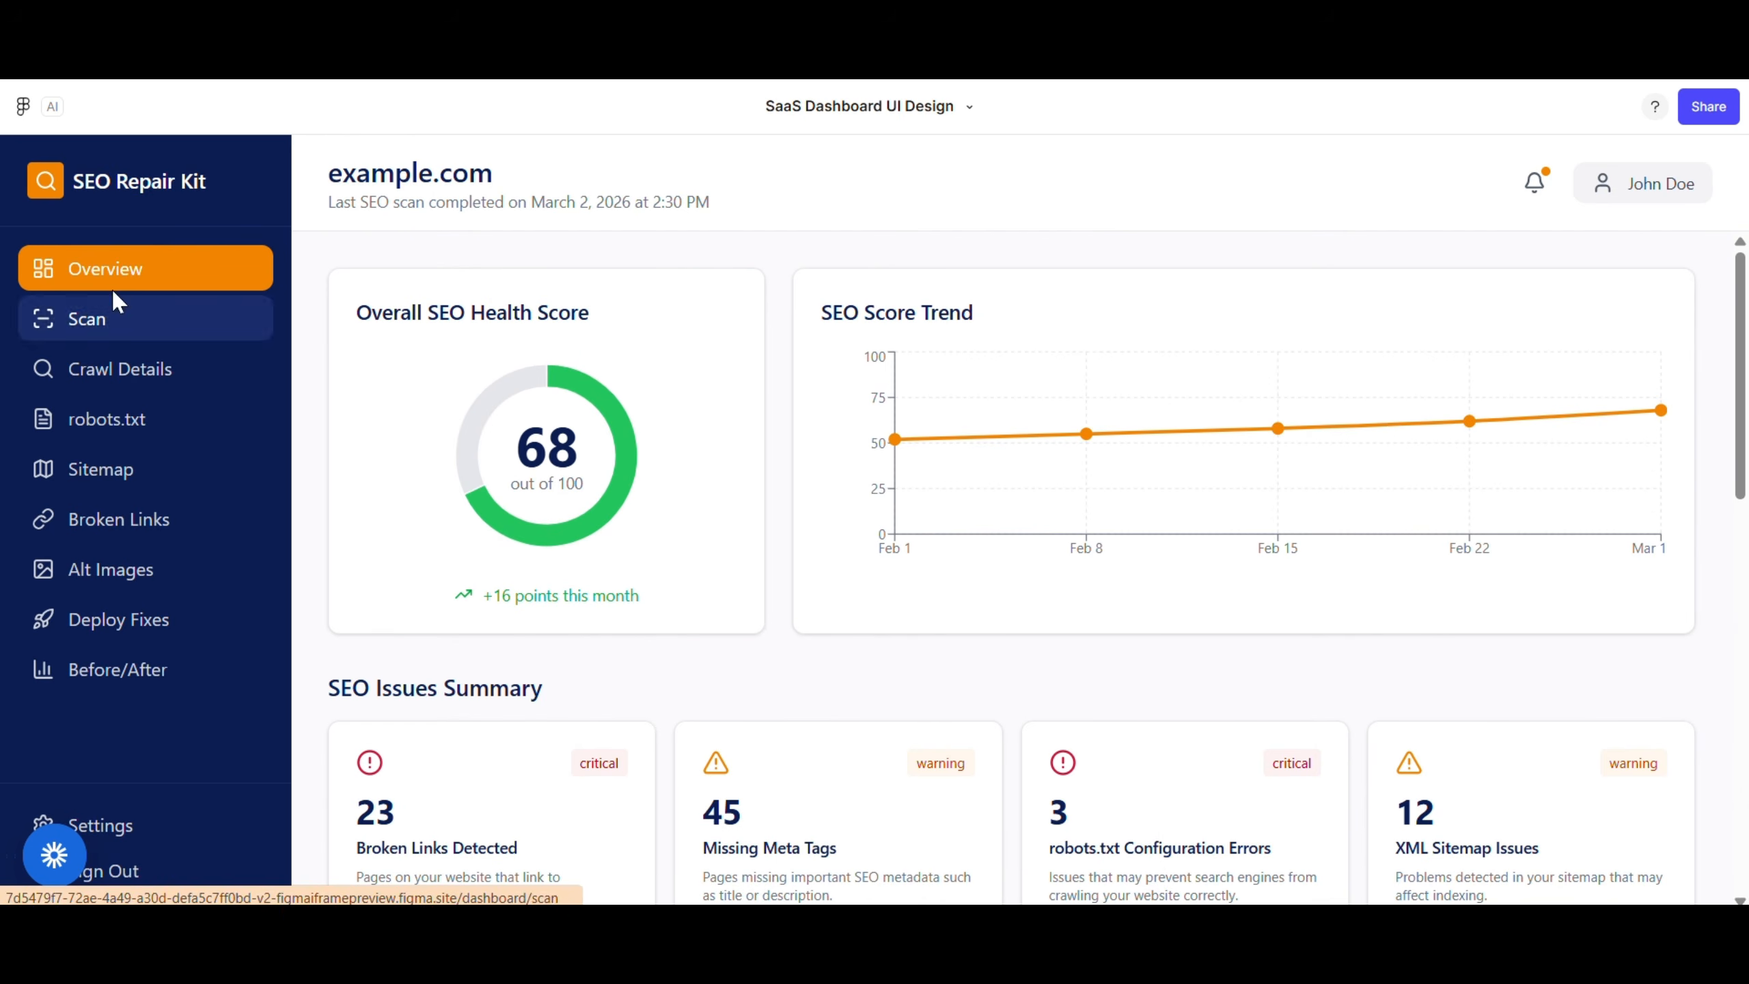
On the Scan page, start a new SEO scan of example.com
scroll(406, 421, "down", 2)
scroll(414, 413, "up", 2)
left_click_drag(598, 308, 354, 307)
left_click_drag(980, 312, 792, 327)
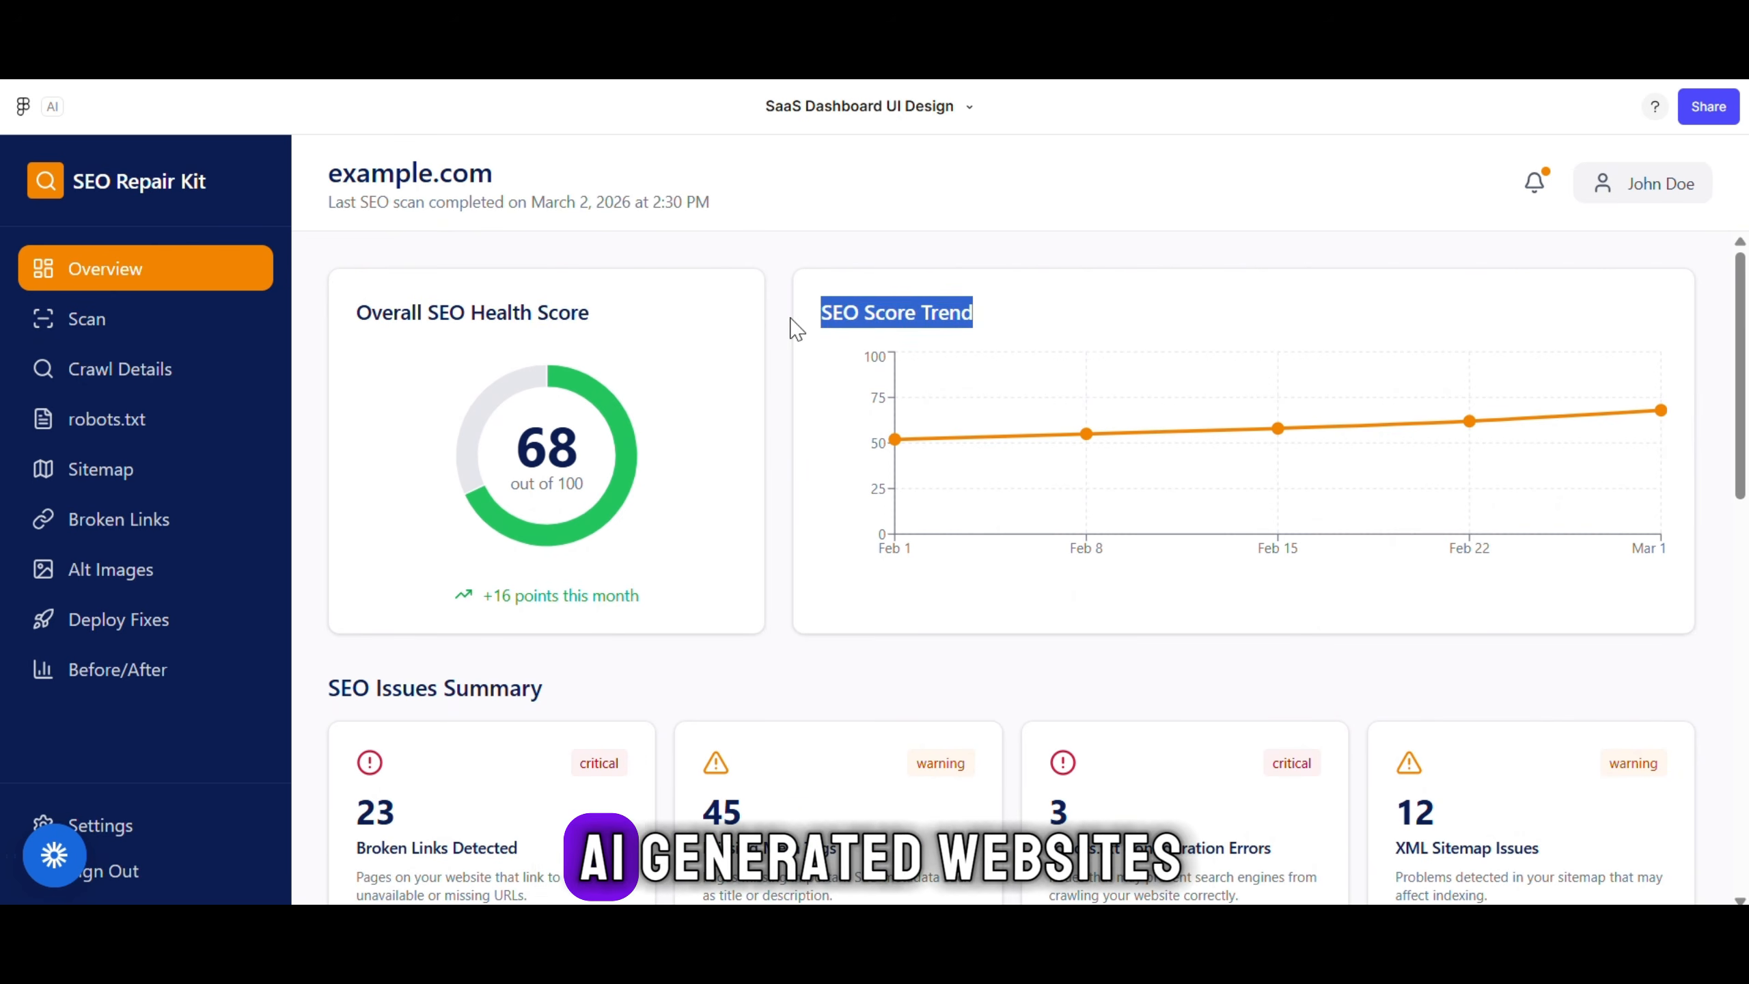
left_click(778, 365)
scroll(737, 469, "down", 3)
left_click_drag(598, 429, 436, 421)
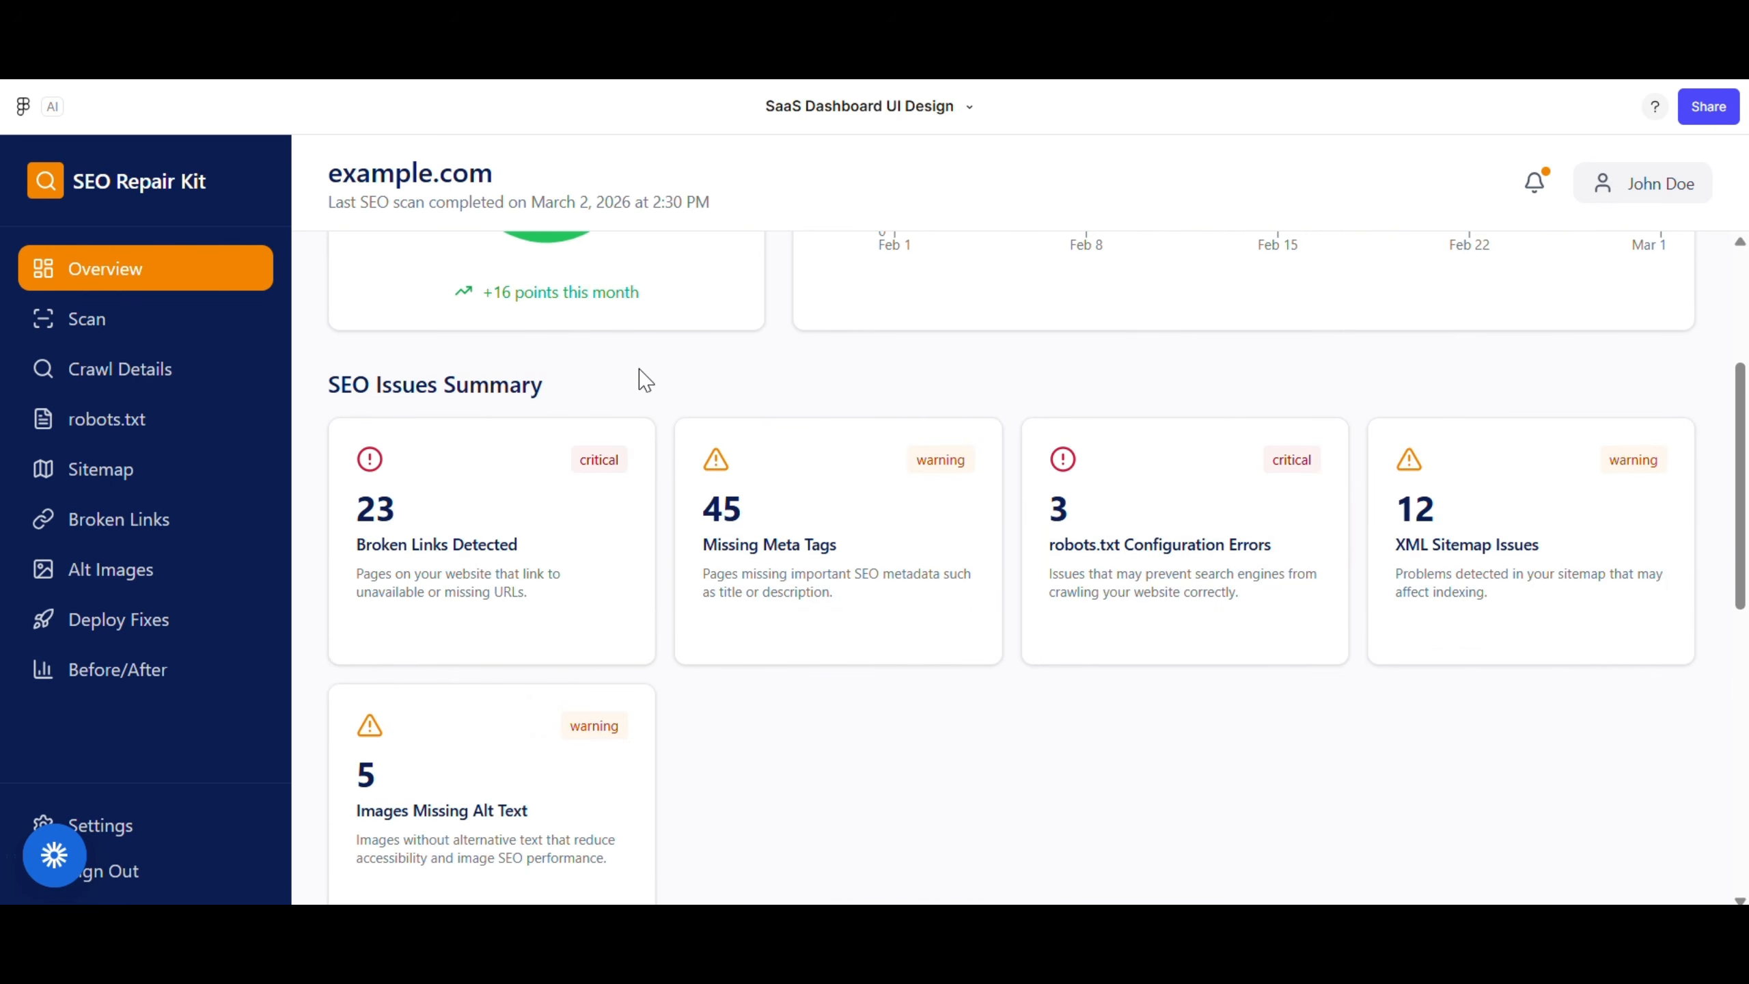
scroll(644, 395, "down", 3)
scroll(643, 395, "up", 4)
left_click(96, 321)
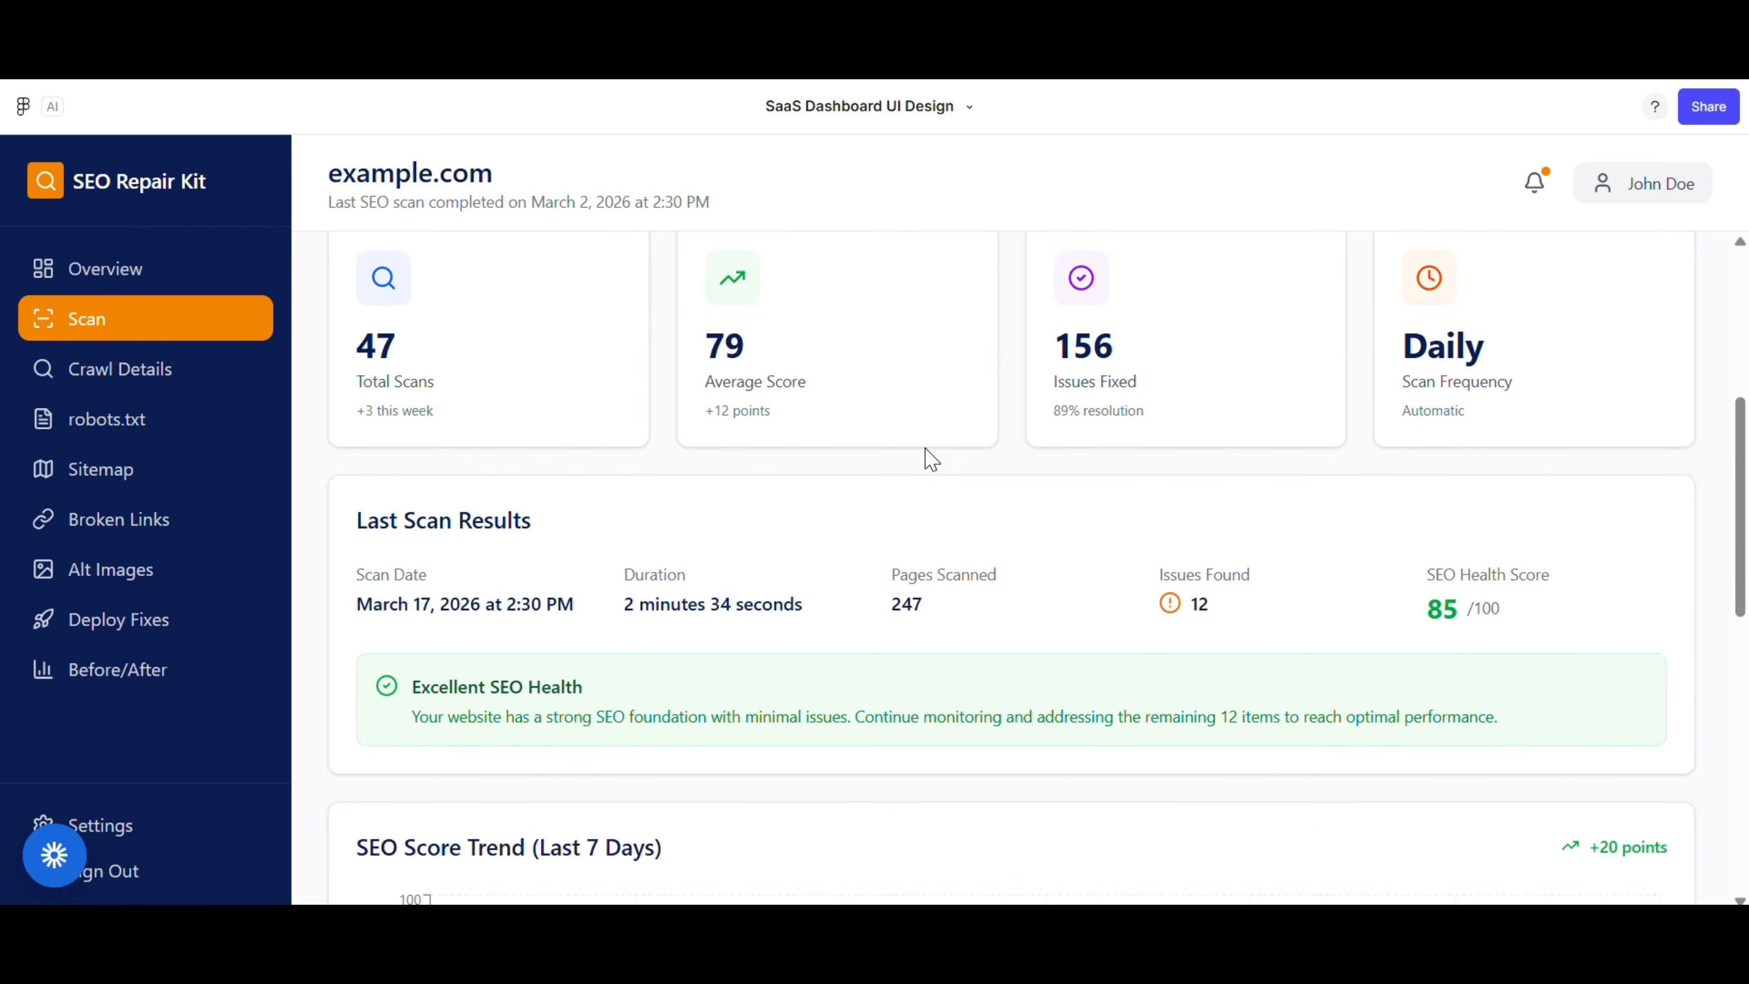
scroll(405, 326, "up", 5)
left_click(948, 593)
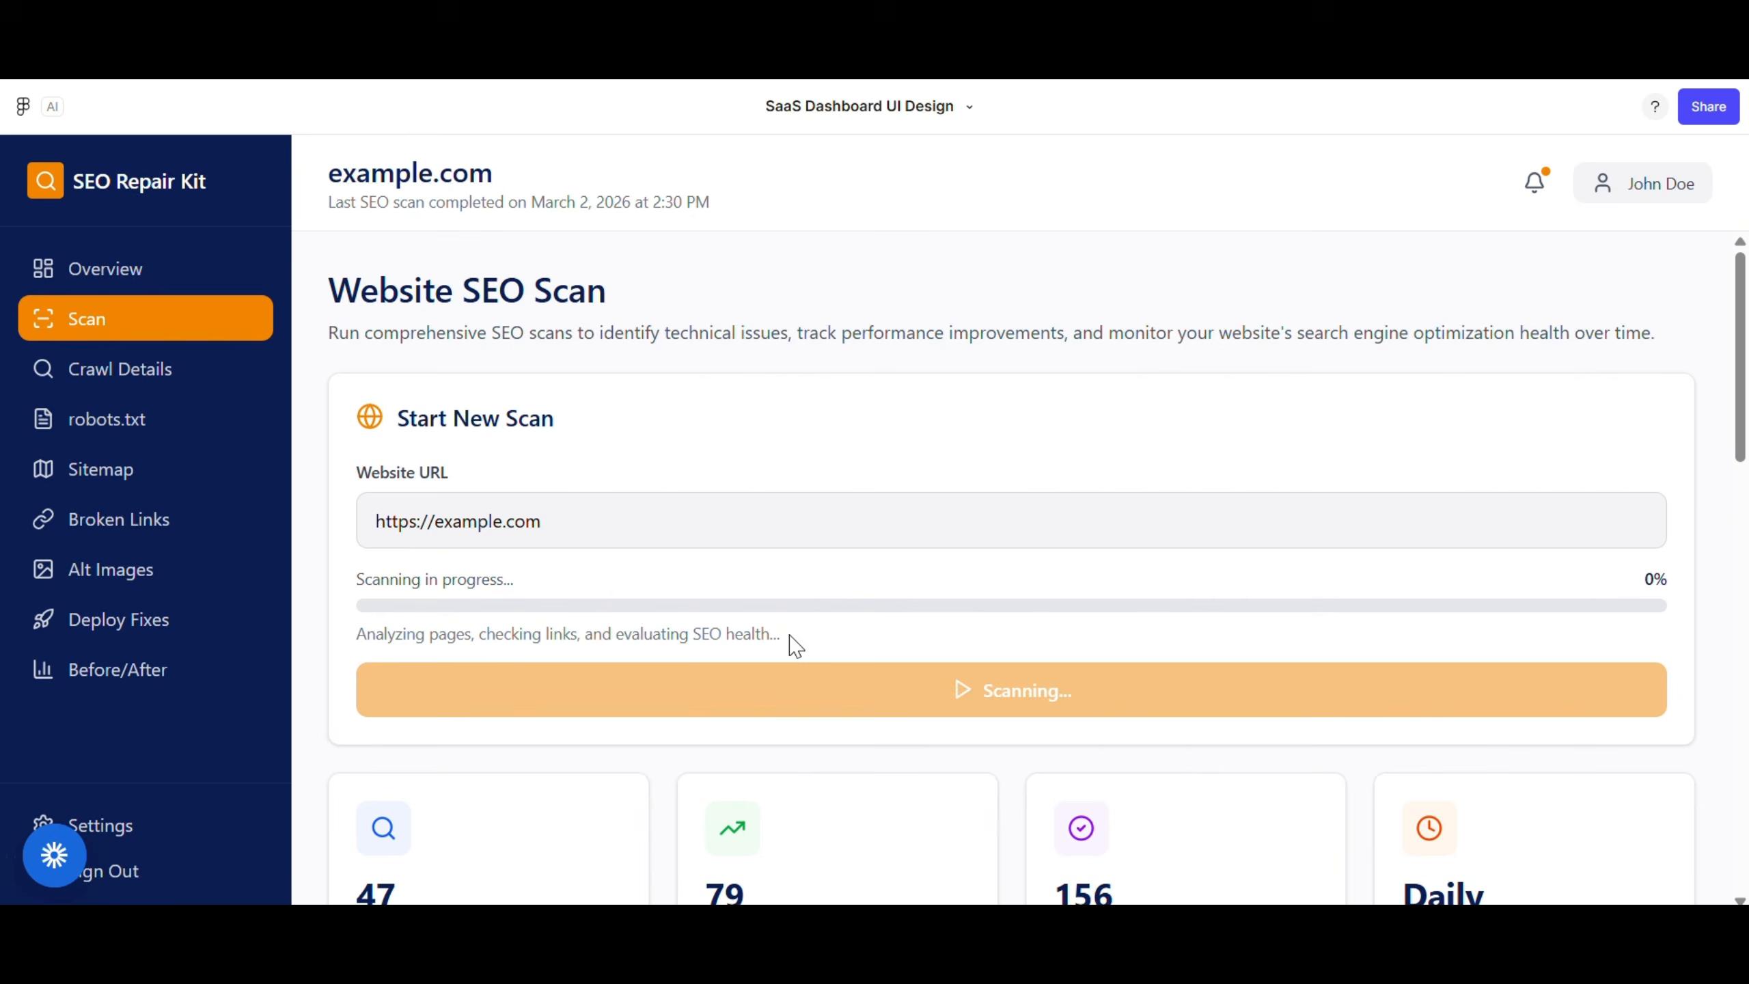
Let the scan finish, then go to the Crawl Details page
scroll(781, 642, "down", 2)
scroll(781, 641, "up", 2)
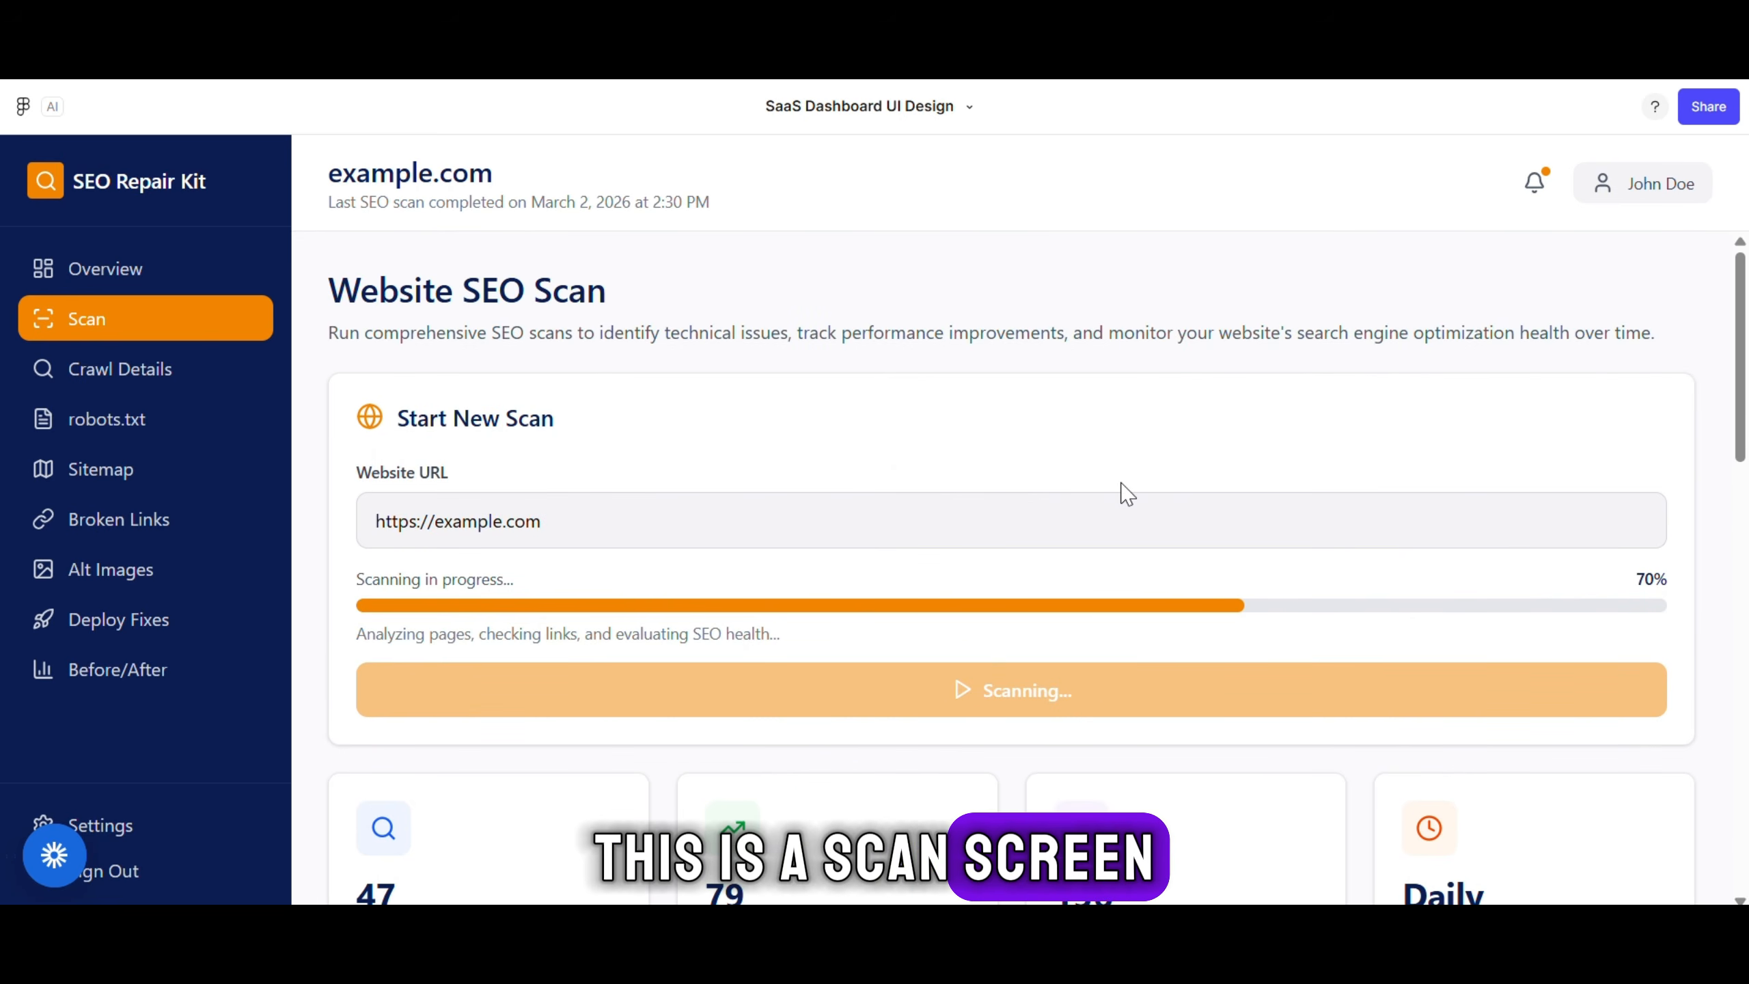
scroll(1124, 485, "down", 3)
scroll(1123, 483, "up", 3)
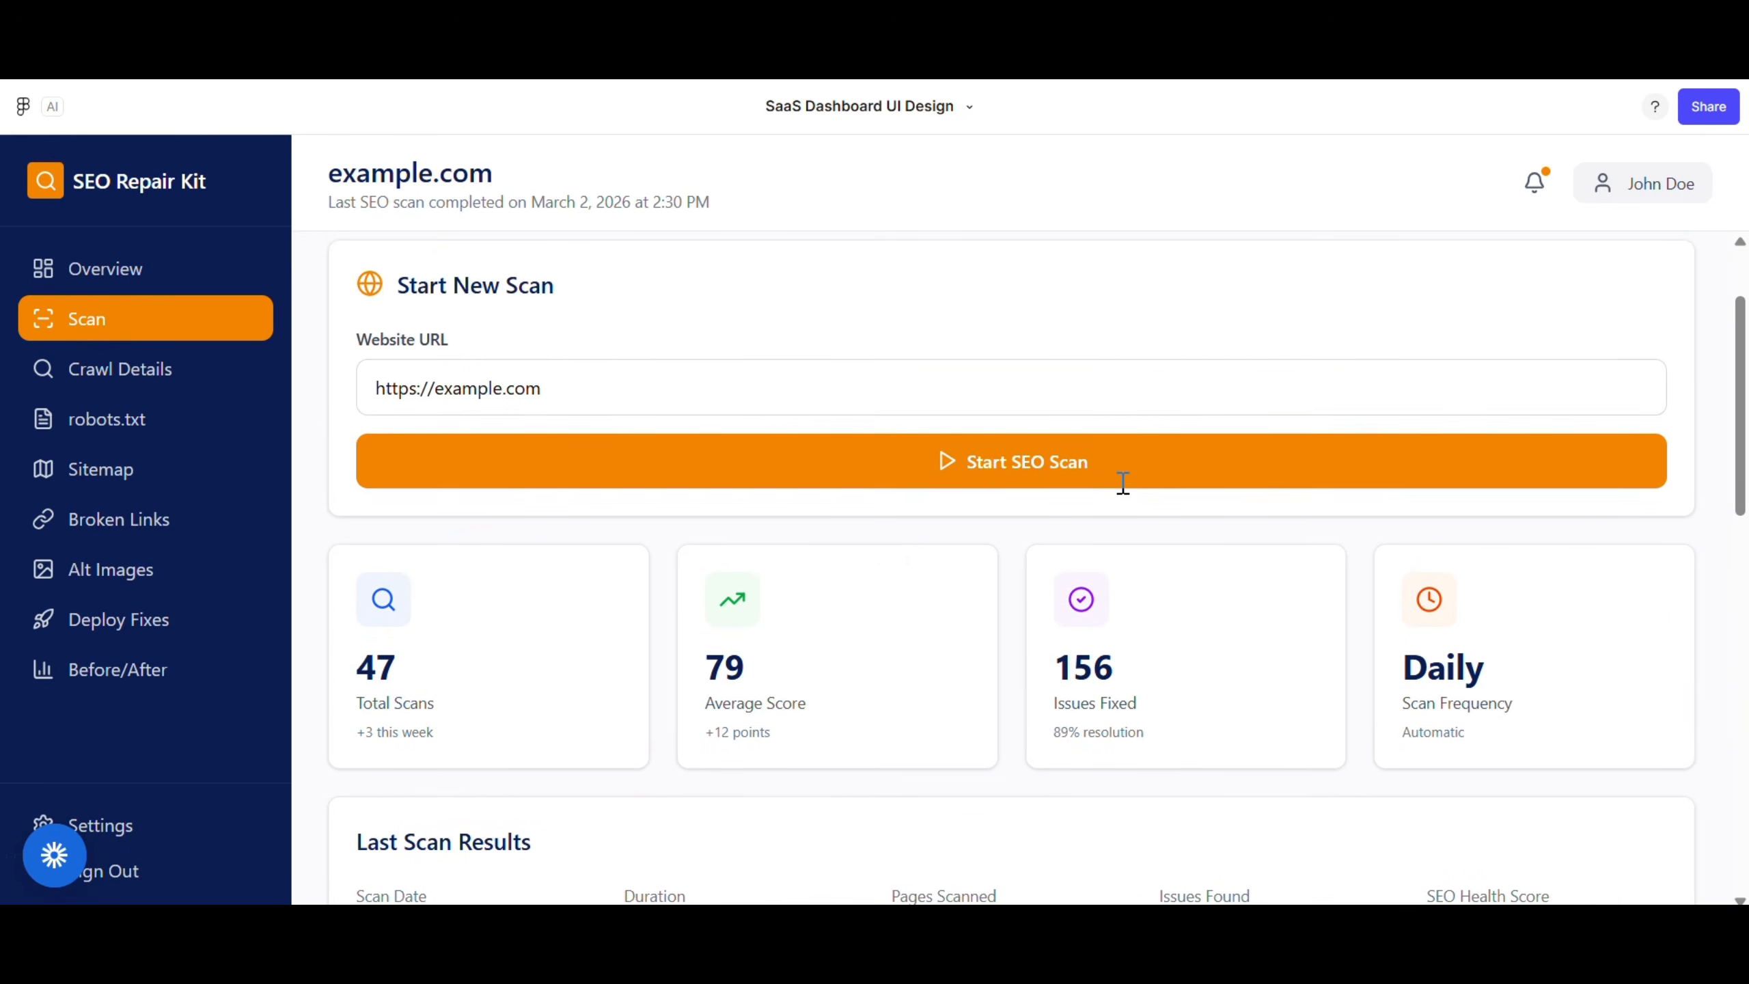
scroll(1122, 482, "down", 1)
scroll(1583, 689, "down", 10)
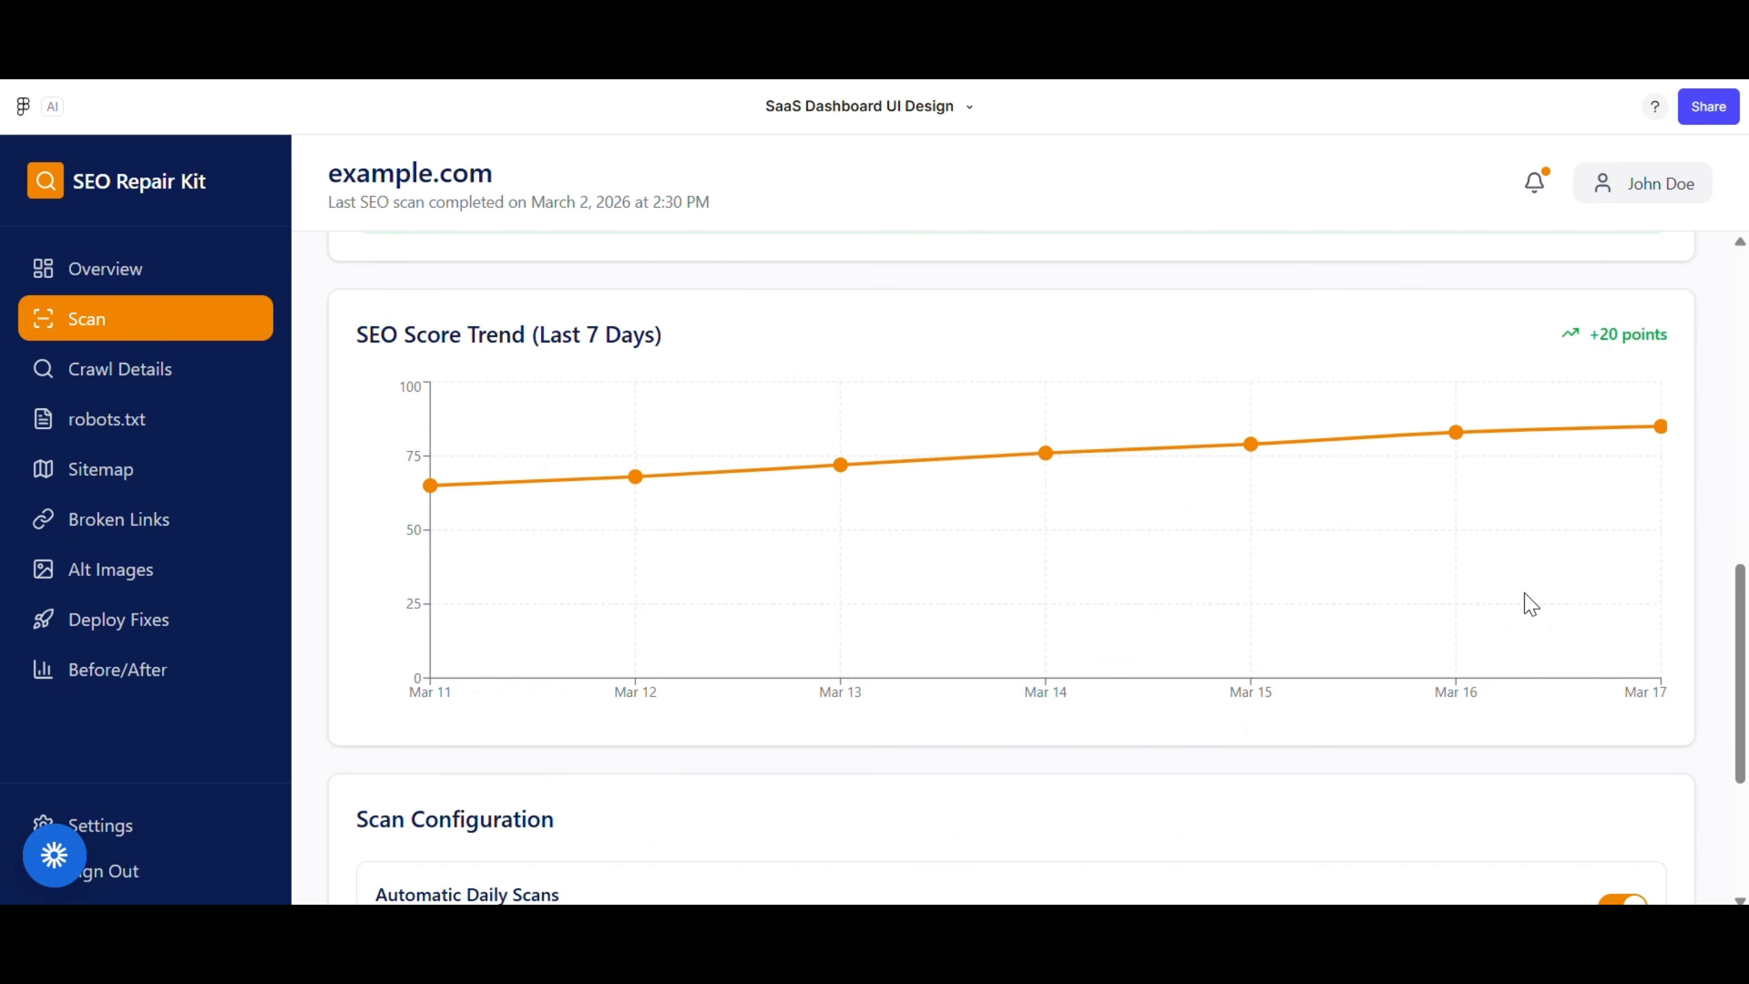
left_click(695, 344)
scroll(695, 344, "down", 5)
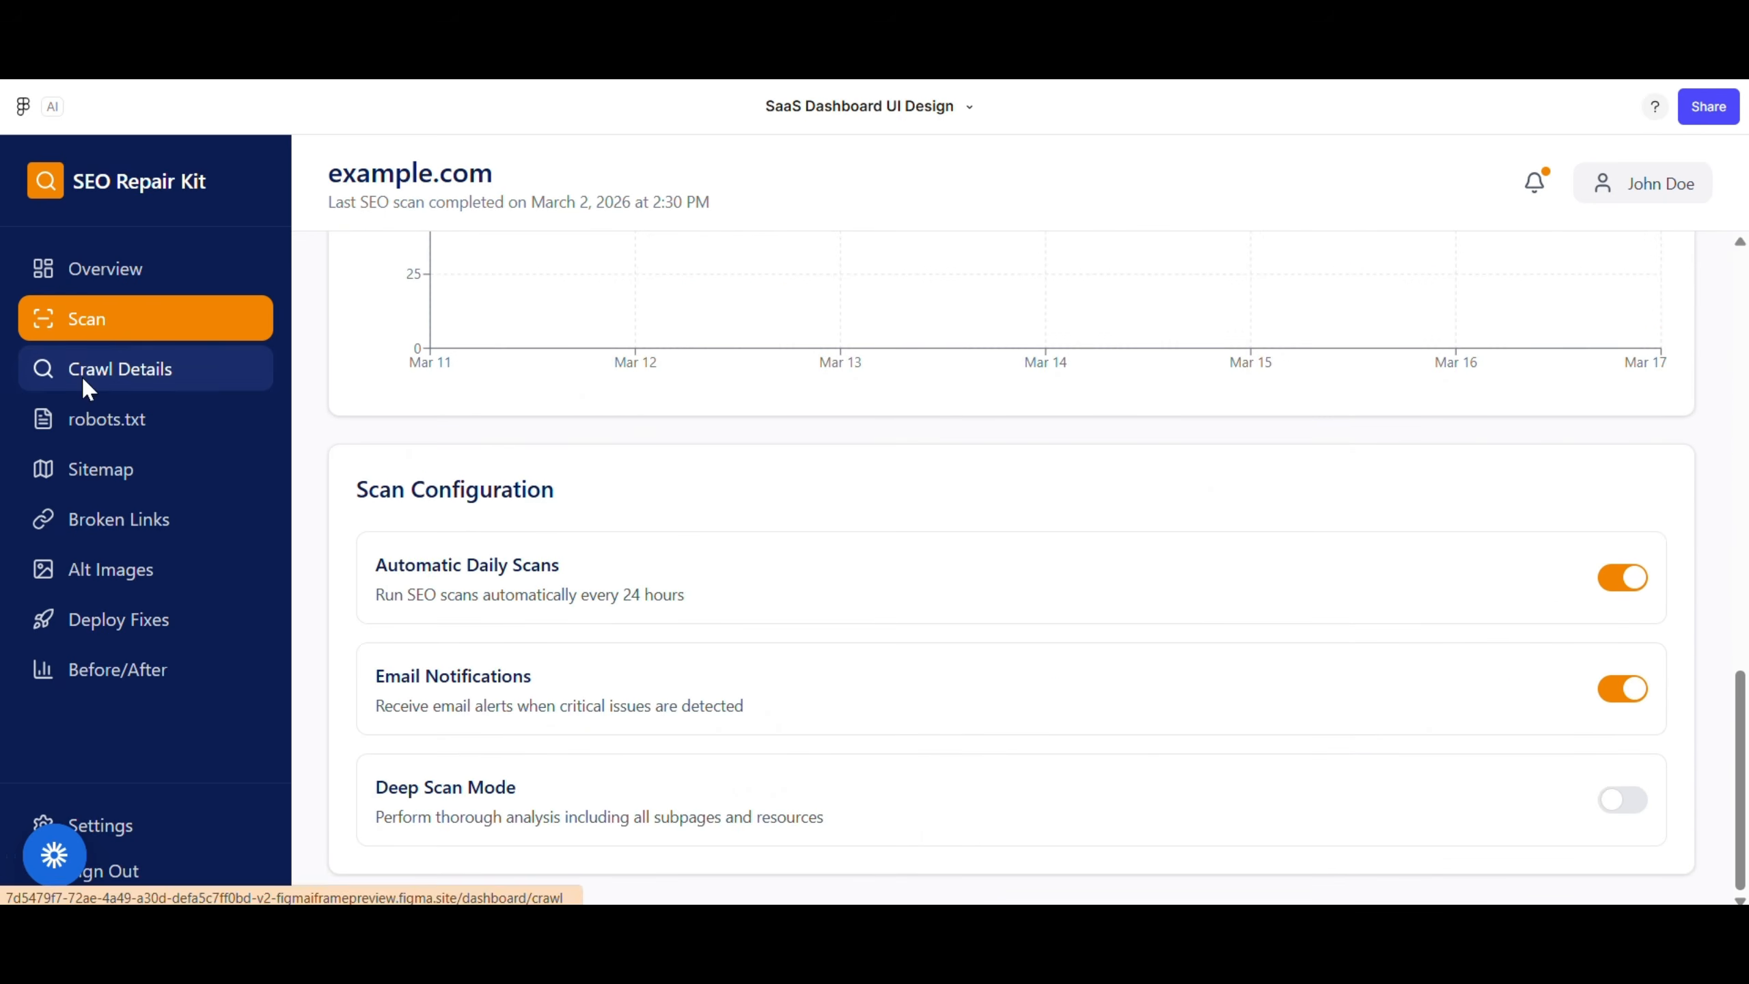
left_click(110, 368)
scroll(859, 440, "up", 2)
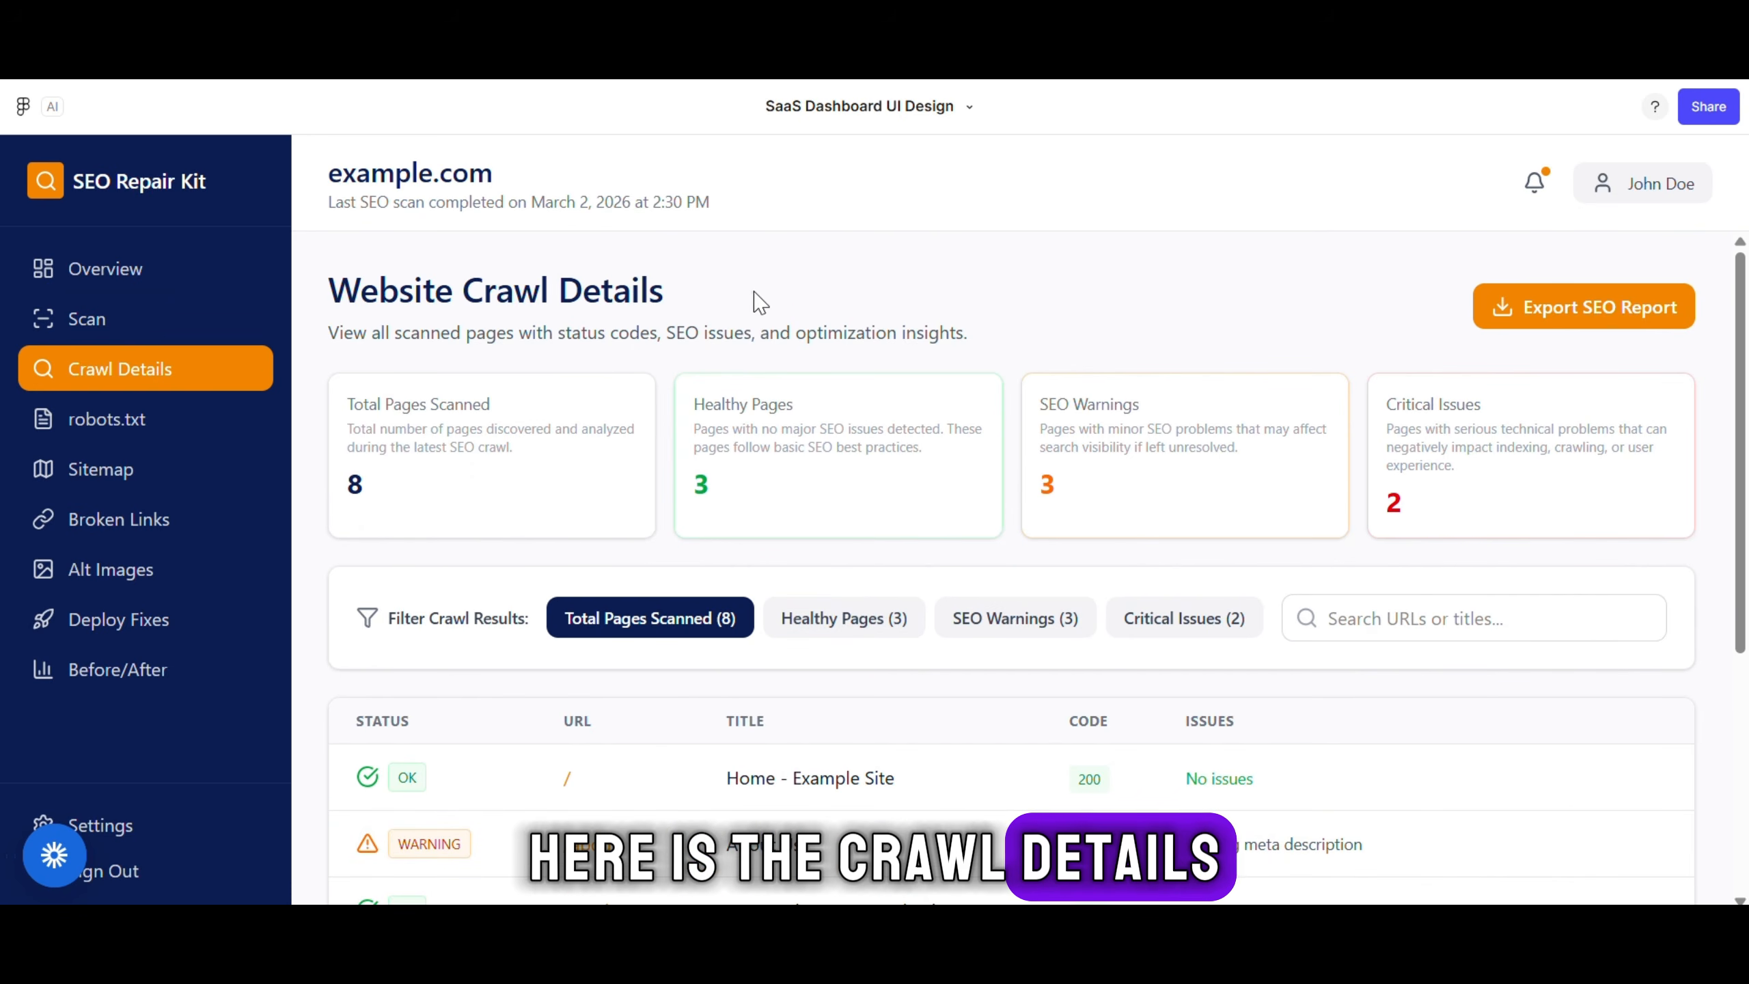
Filter crawl results to healthy, SEO-warning and critical pages in turn, then show all
scroll(886, 644, "down", 1)
left_click(841, 545)
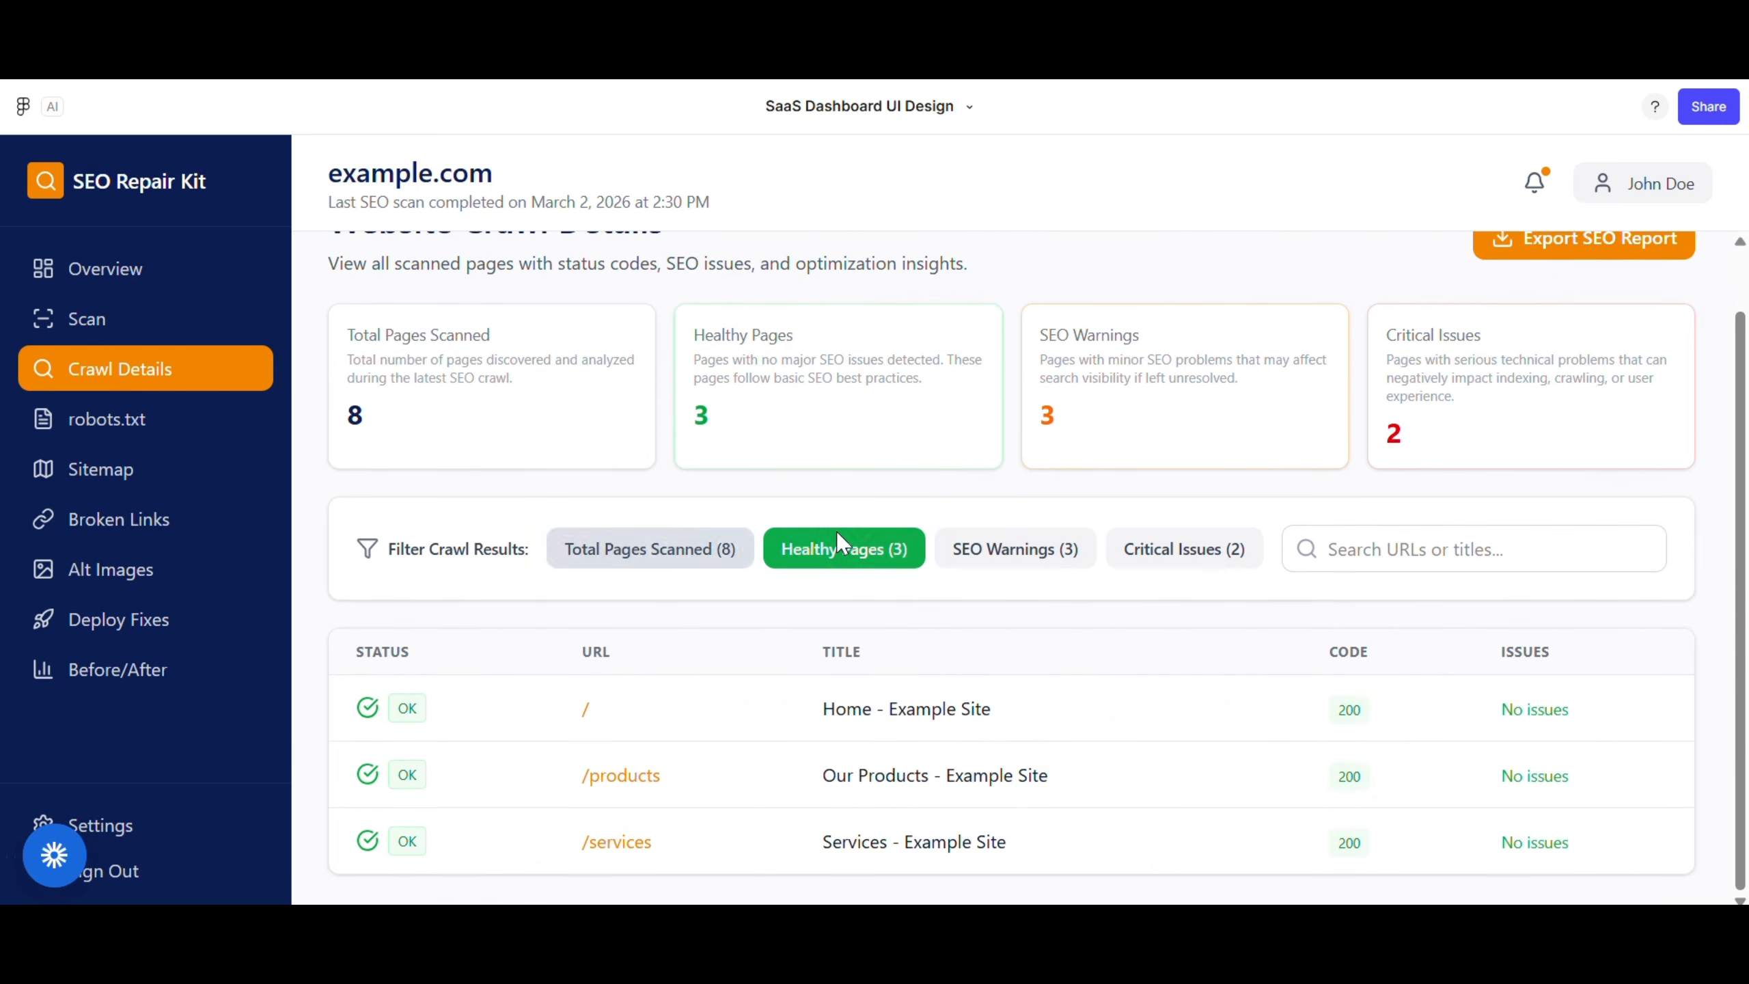
left_click(1014, 548)
left_click(1184, 549)
scroll(1224, 557, "up", 1)
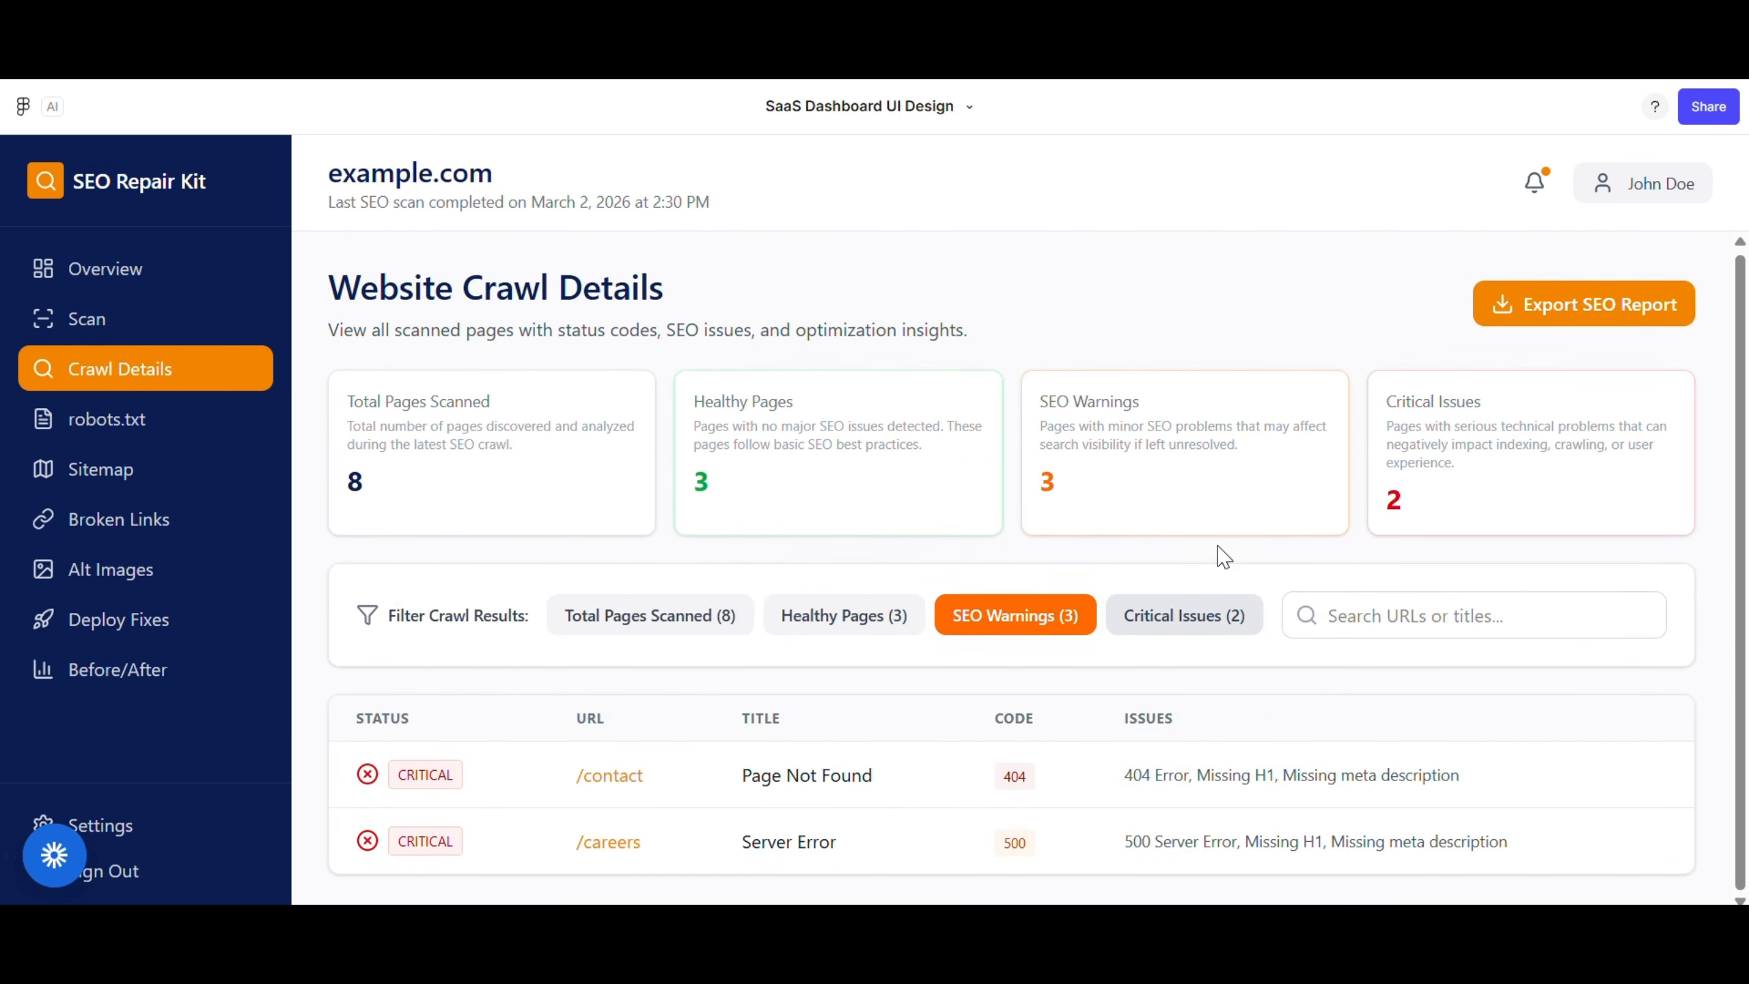
left_click(665, 598)
Review the robots.txt analyzer page
left_click(66, 418)
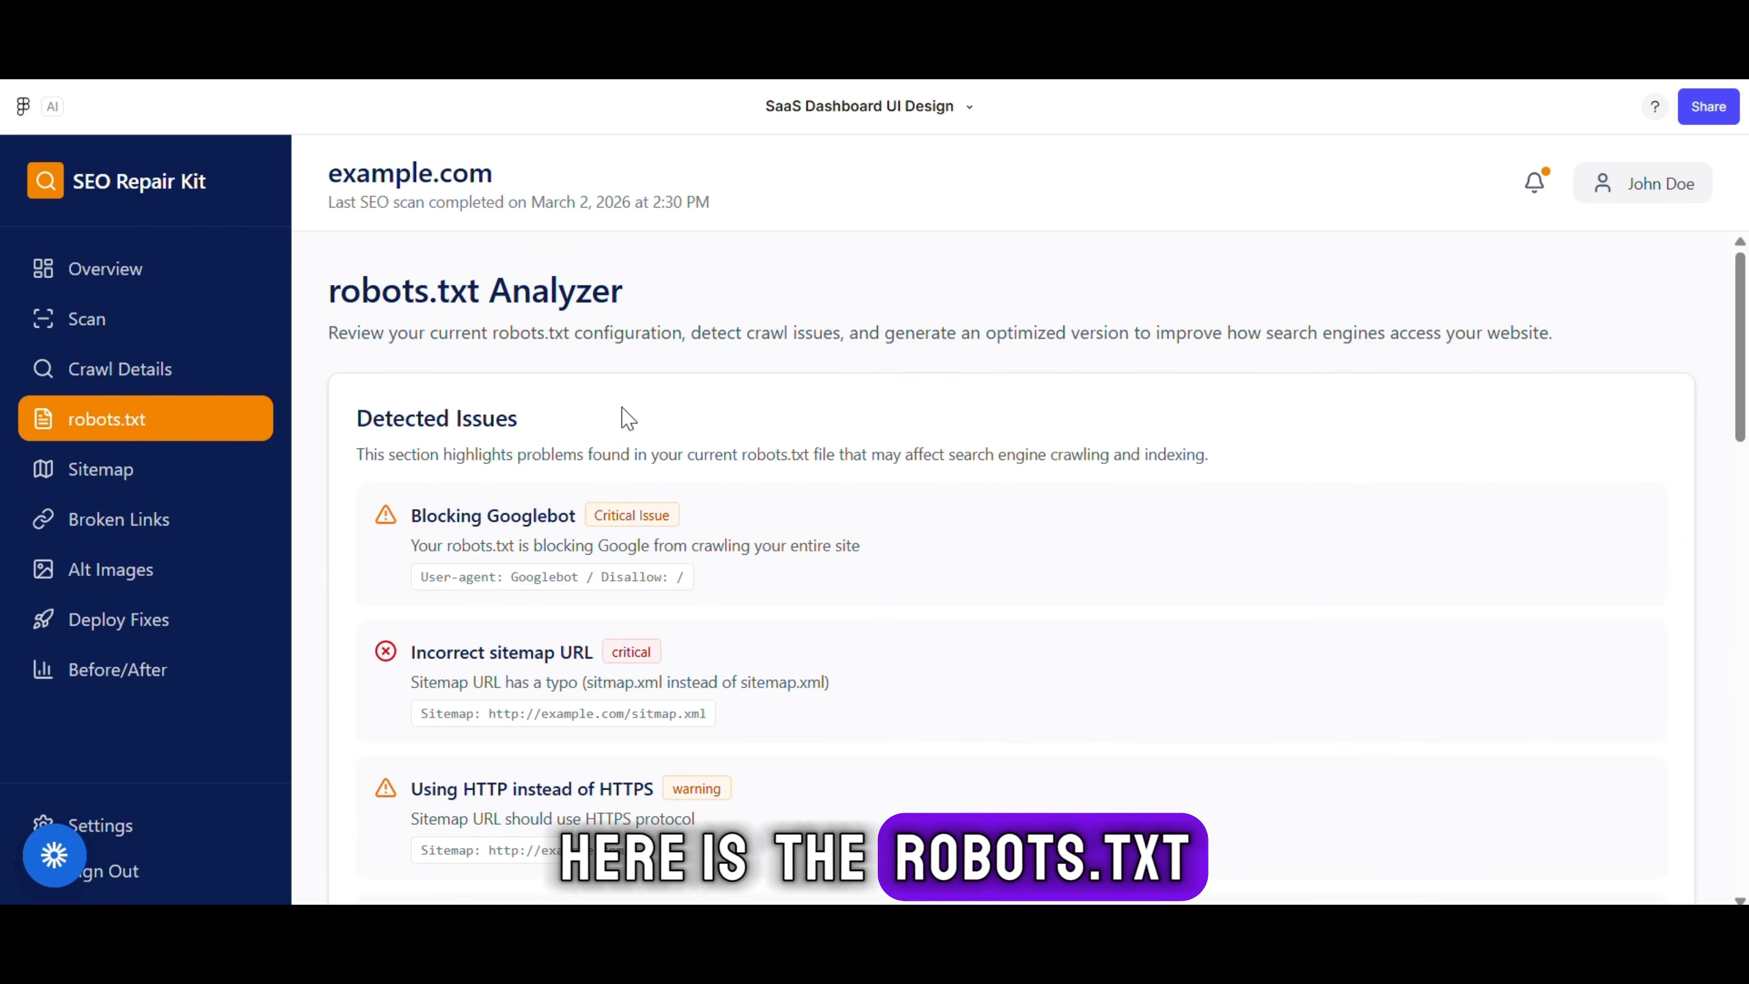
left_click_drag(659, 300, 256, 295)
left_click(638, 297)
scroll(519, 293, "down", 3)
scroll(375, 338, "up", 2)
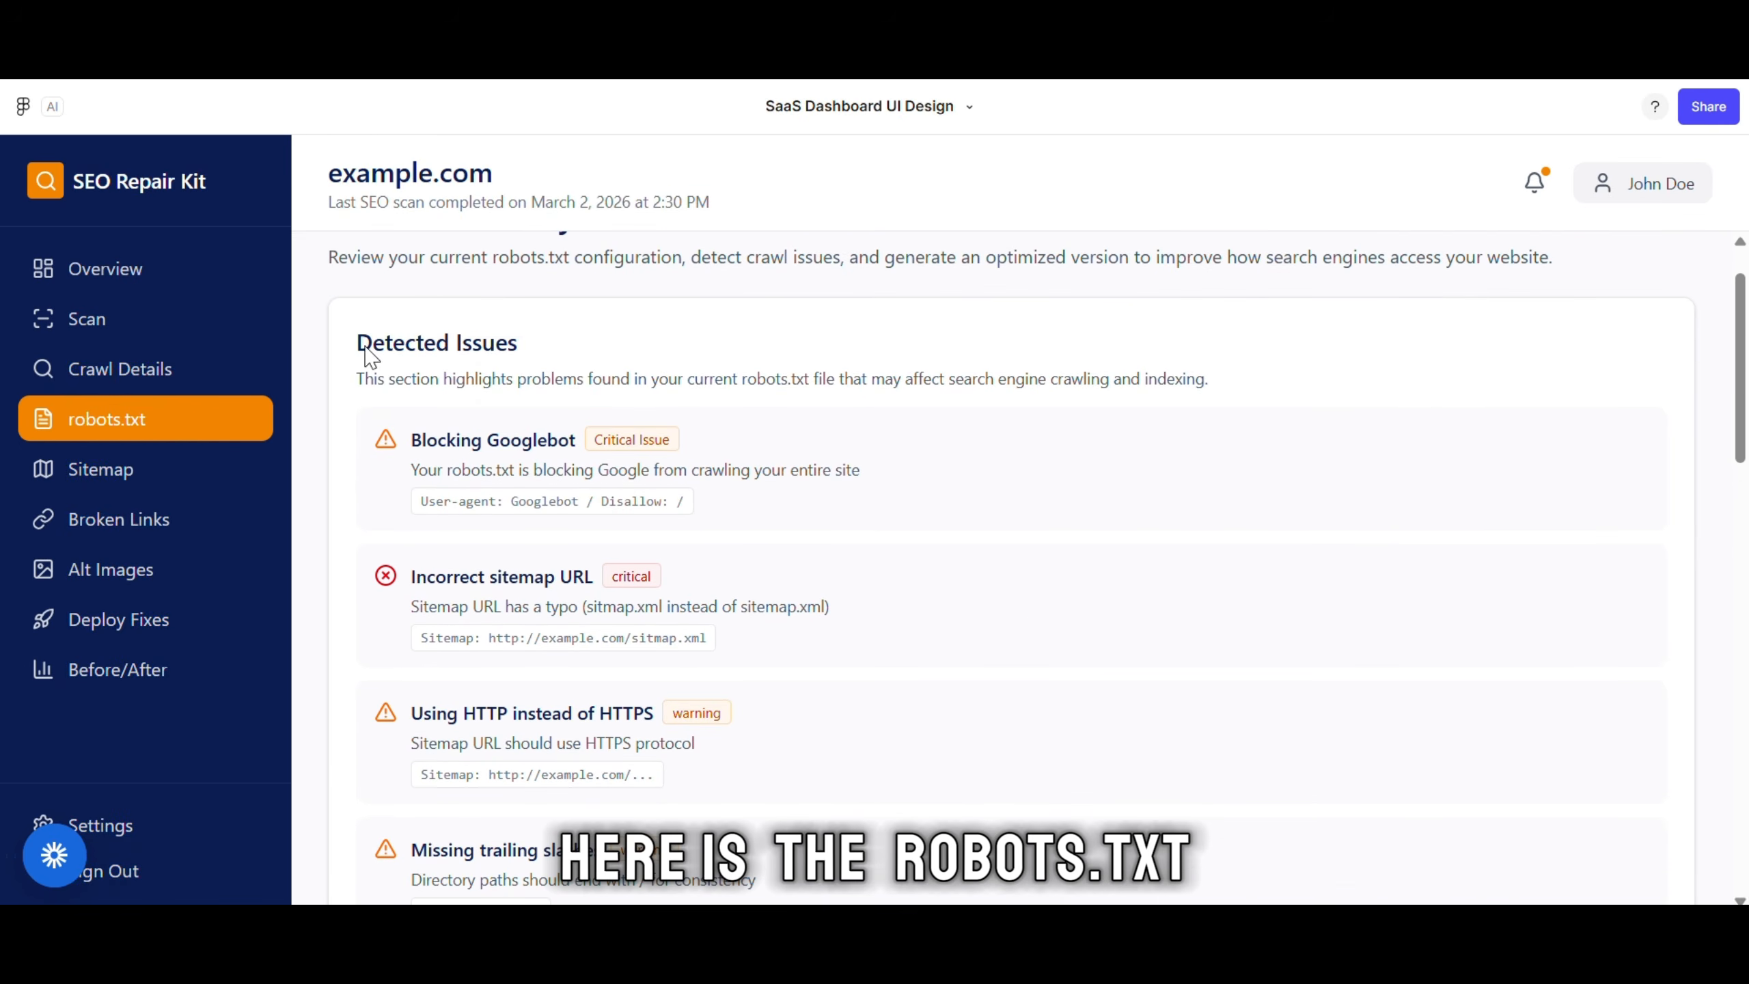
scroll(624, 371, "down", 10)
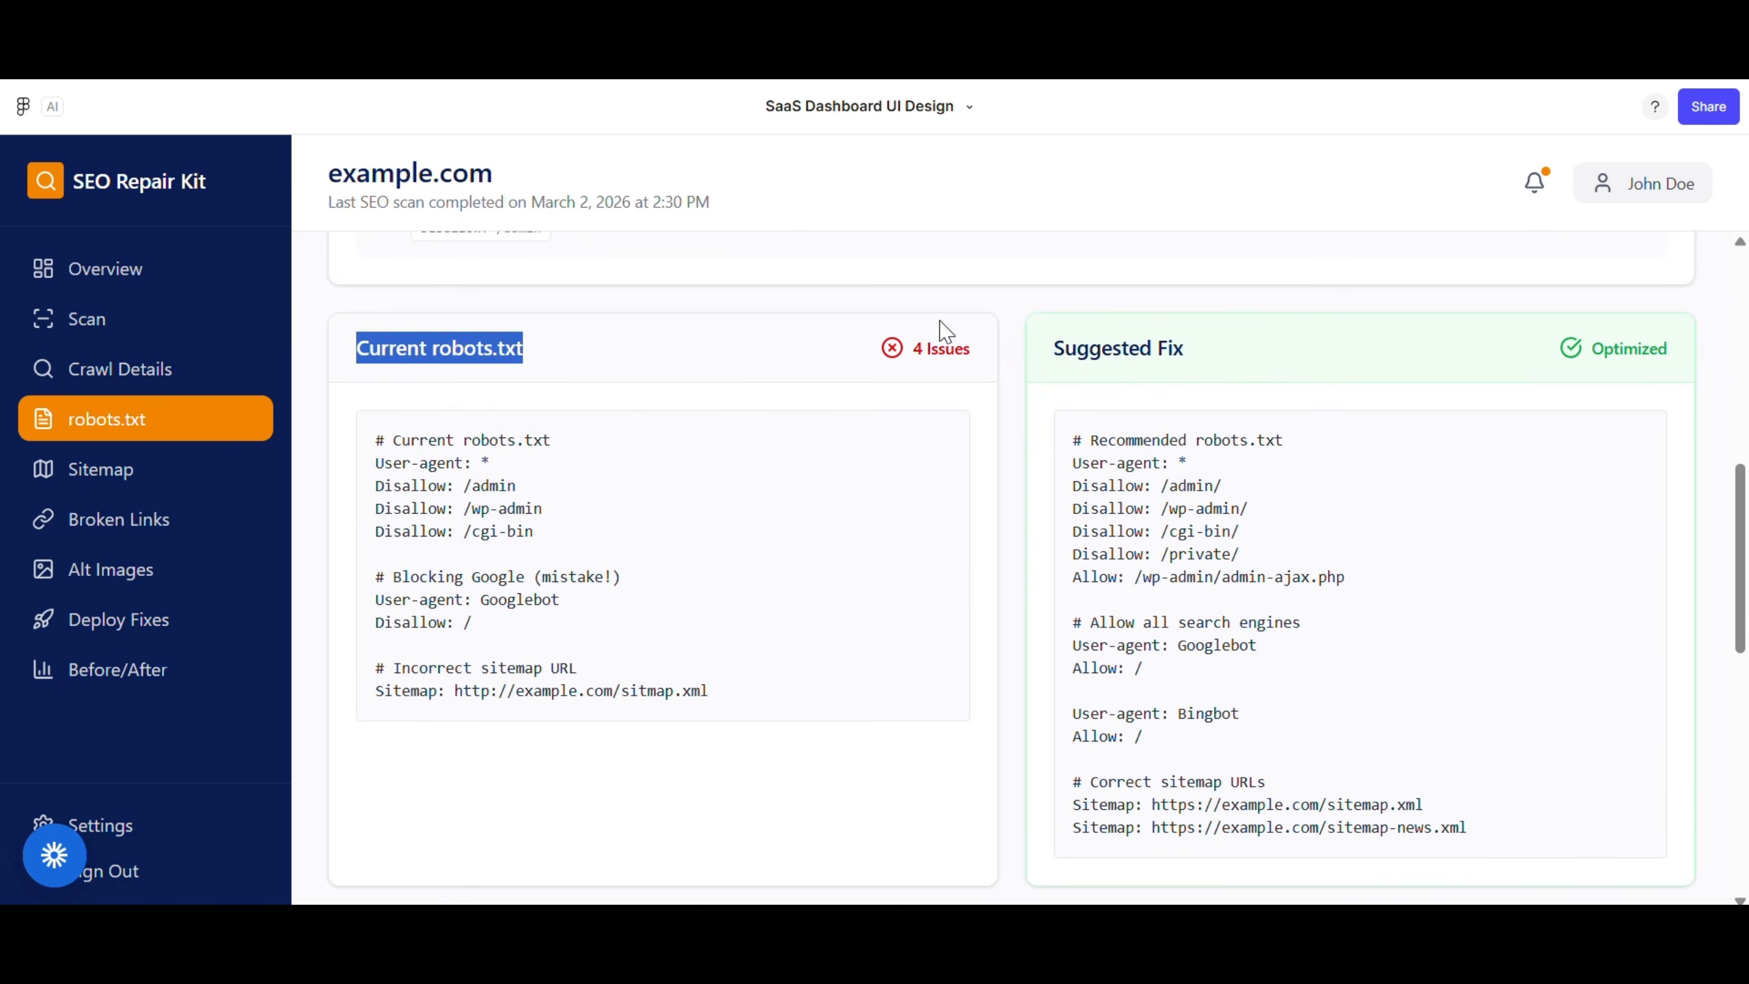
Generate an updated sitemap on the Sitemap page, then go to the Broken Link Monitor
left_click(82, 467)
left_click_drag(603, 293, 330, 293)
left_click(551, 375)
scroll(564, 455, "down", 3)
left_click(578, 534)
left_click(1069, 246)
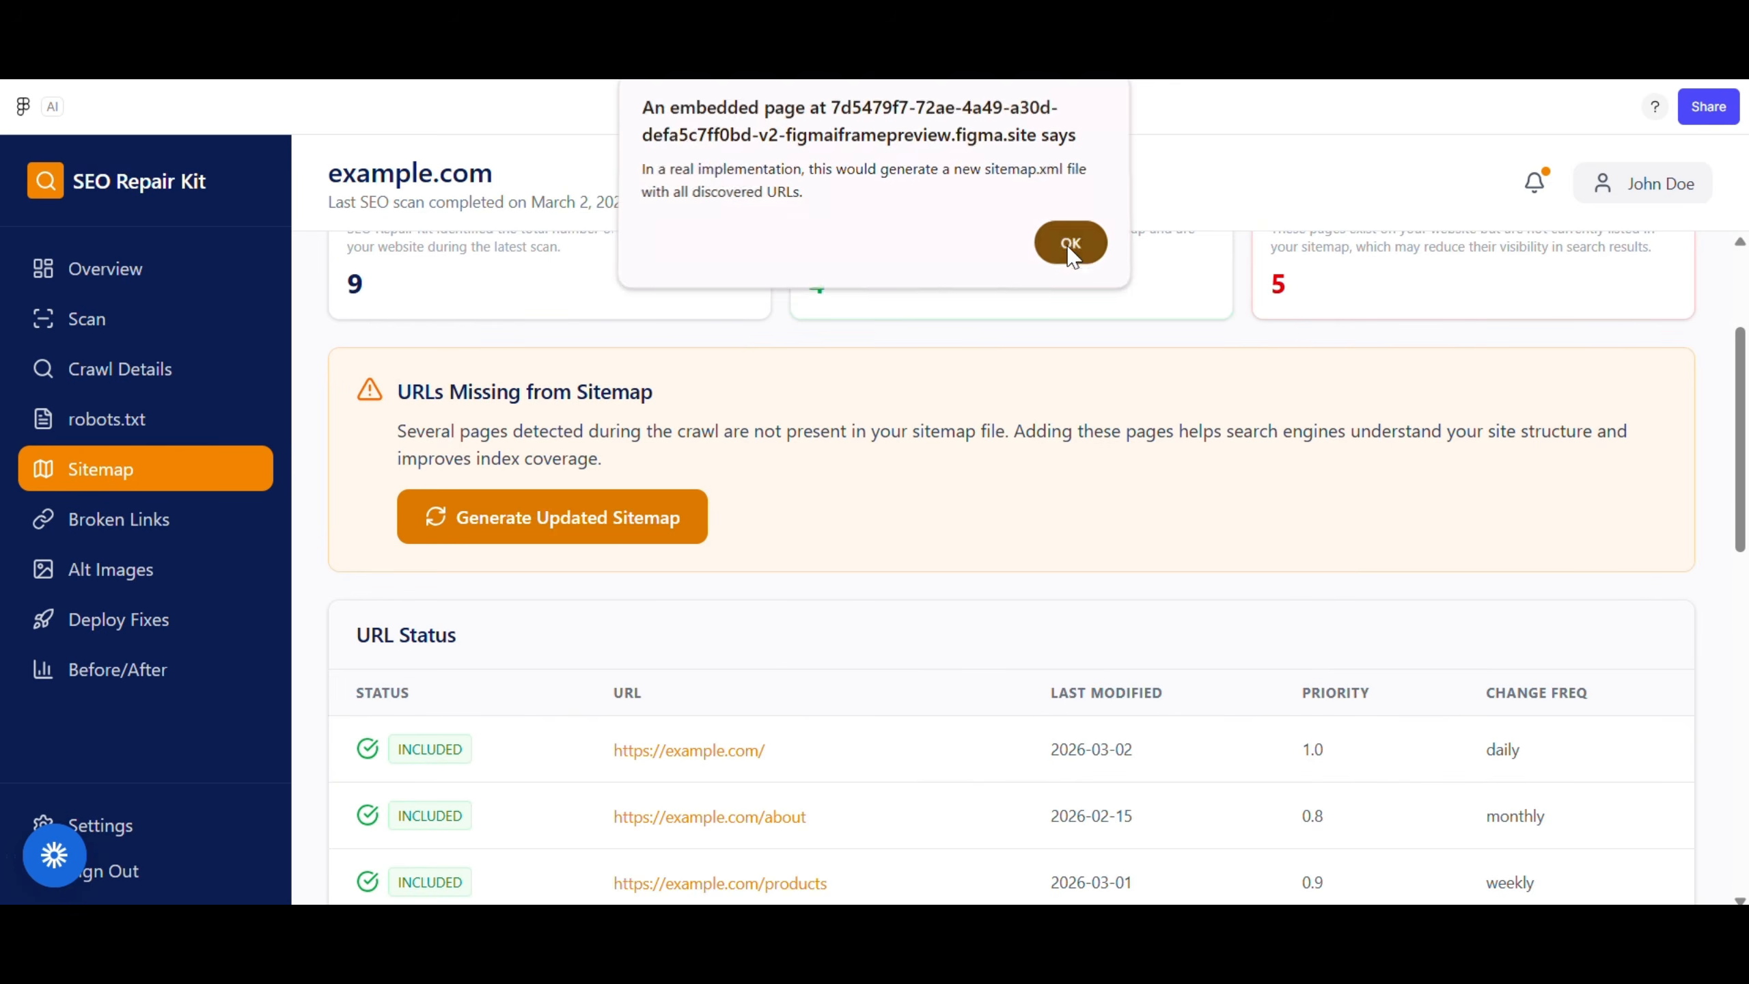
scroll(851, 541, "down", 10)
scroll(851, 541, "up", 15)
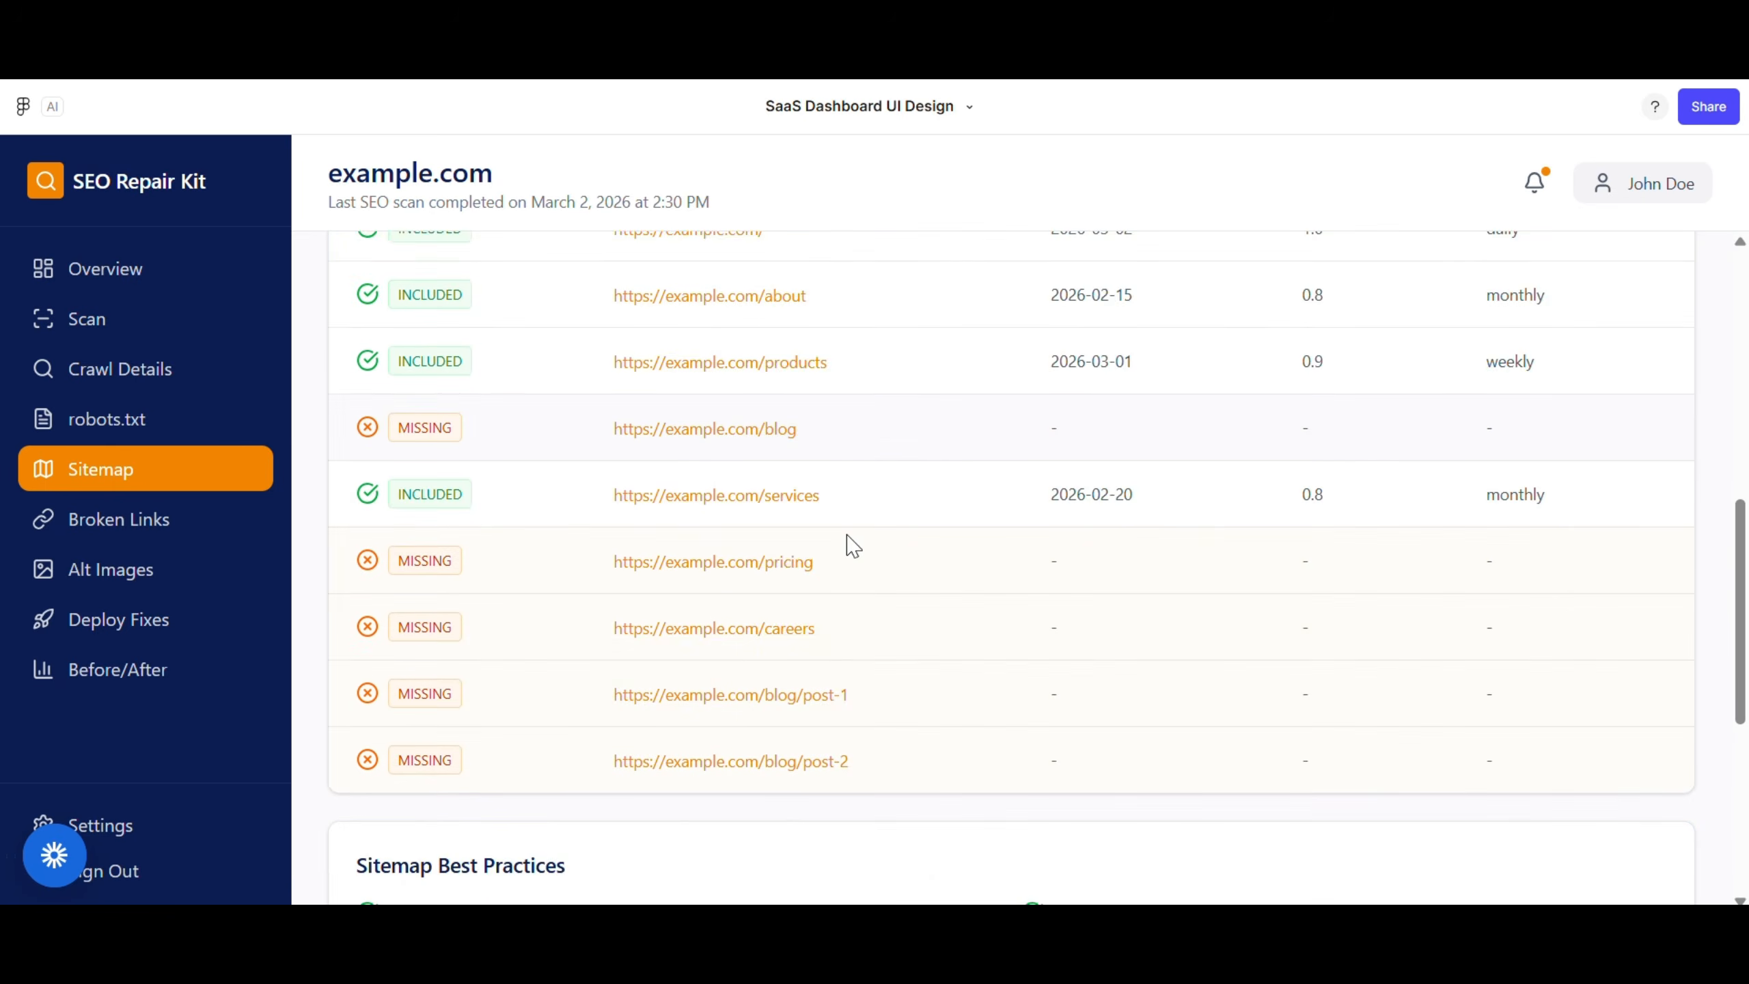
left_click(149, 519)
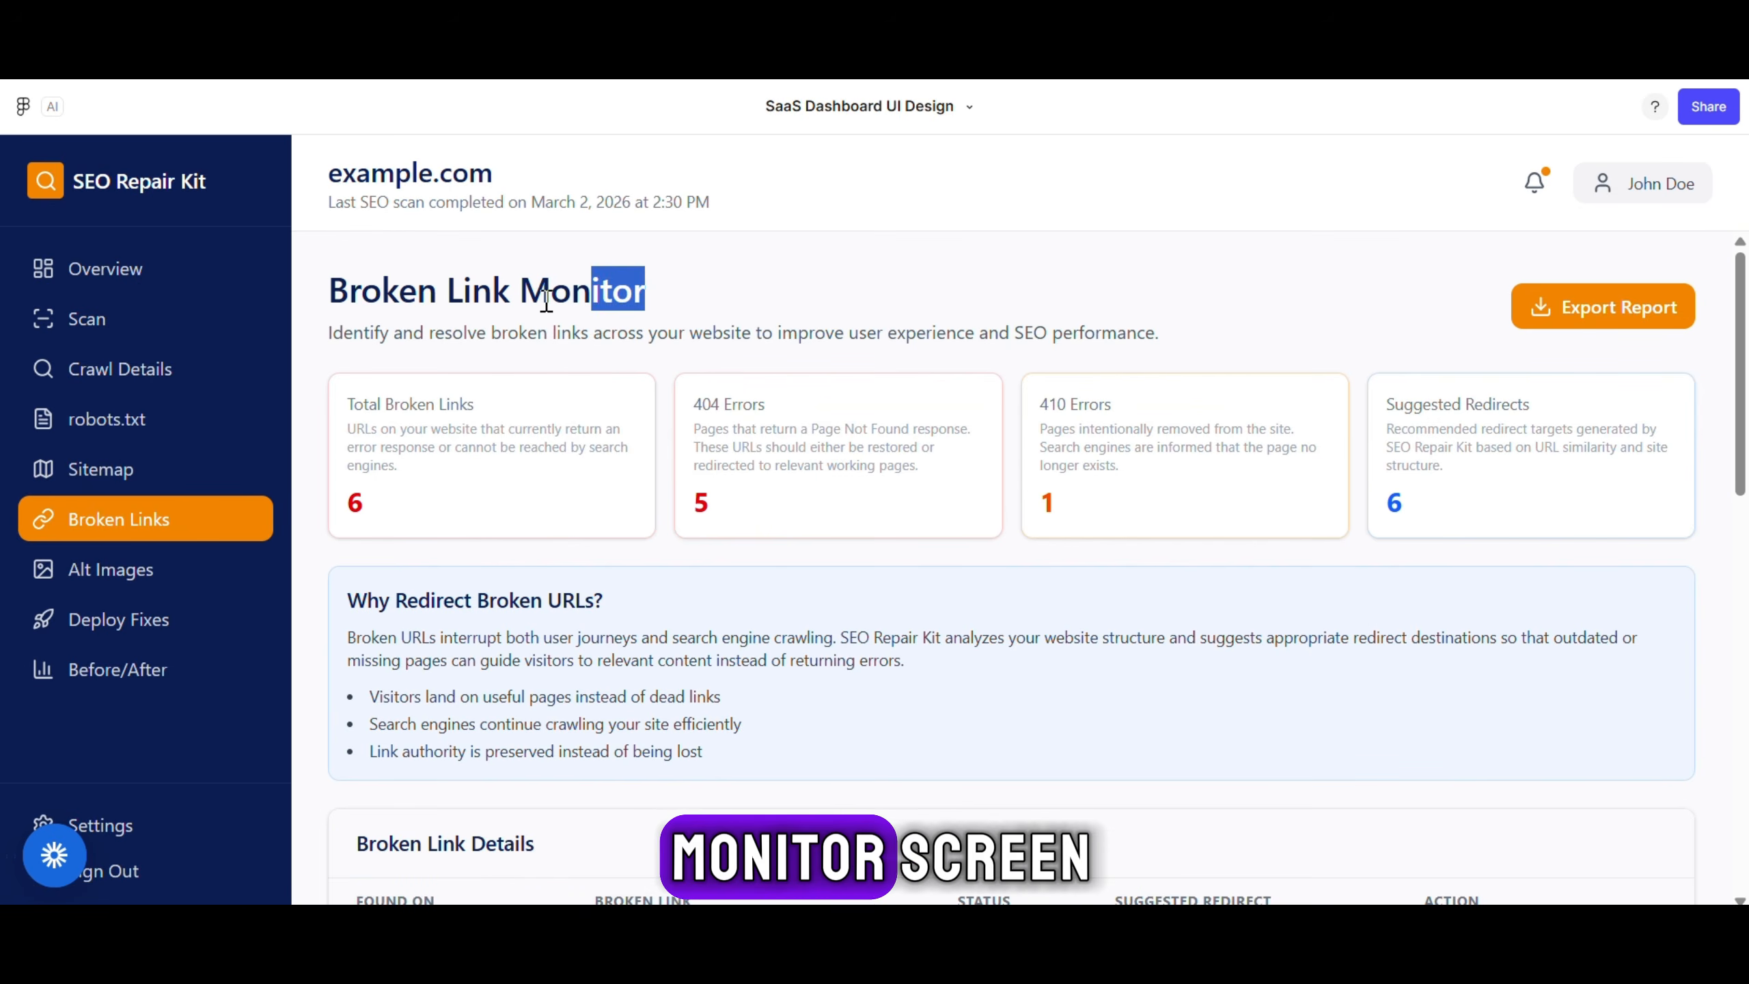
In Alt Image Manager, try the Missing ALT, With ALT and All Images filters
scroll(718, 379, "down", 3)
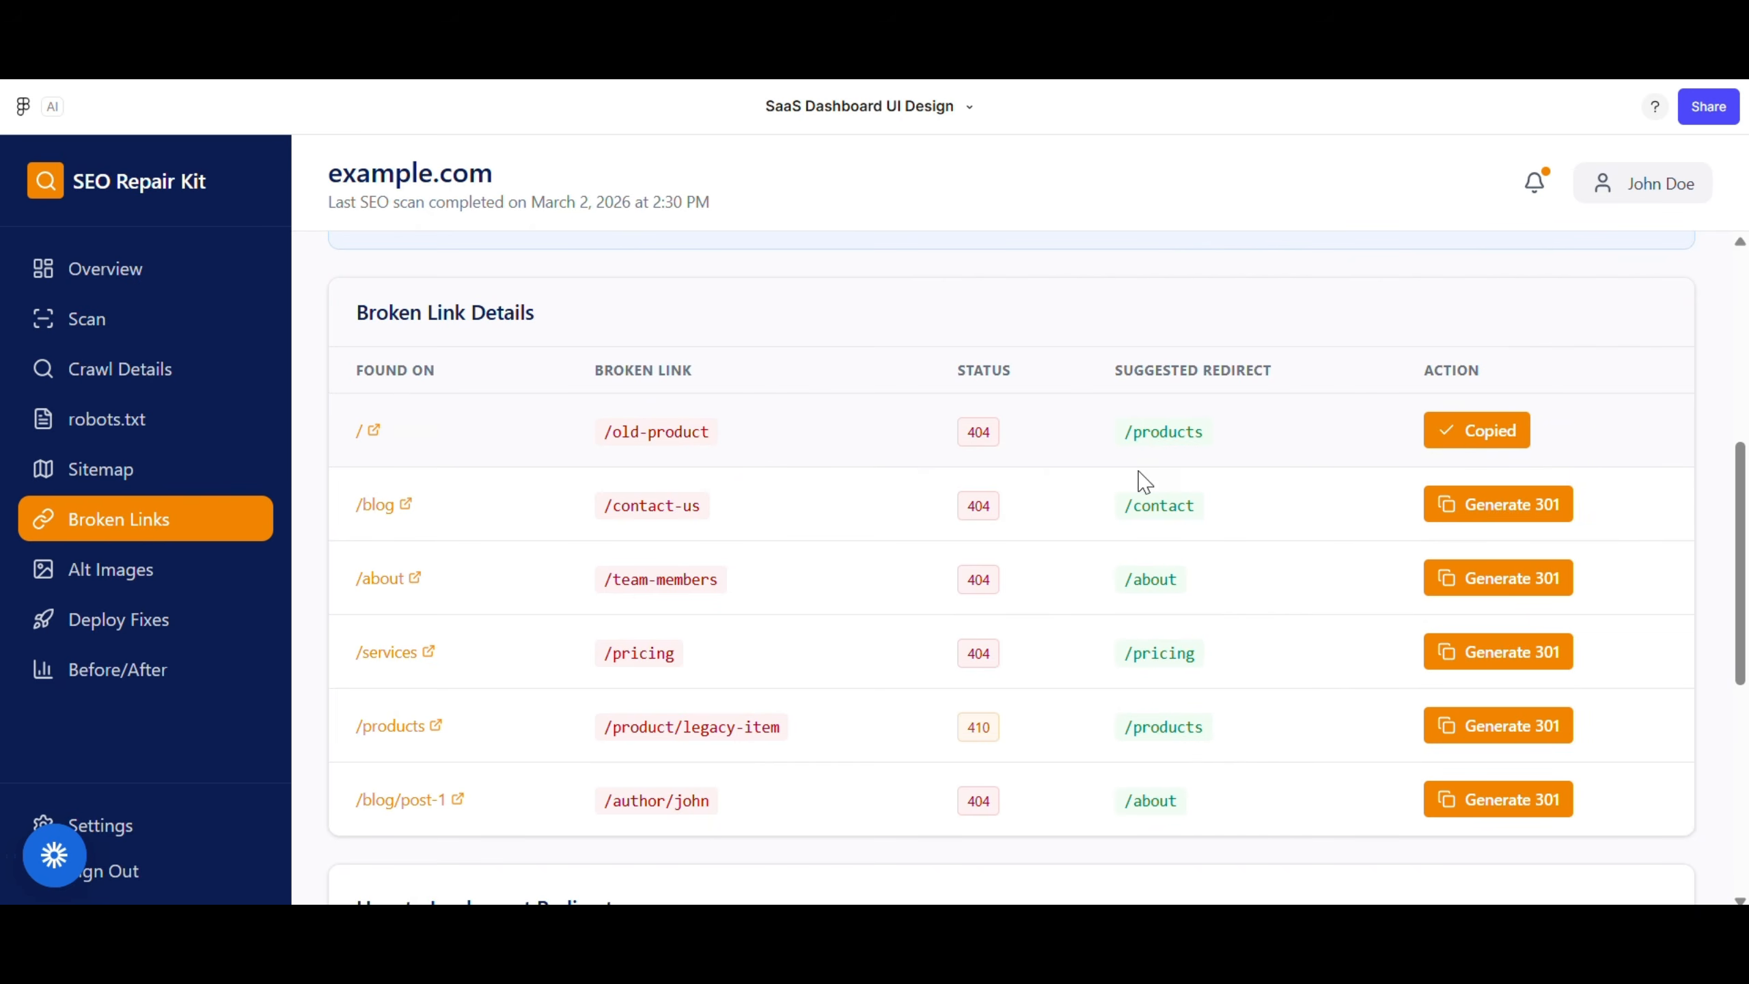
scroll(1125, 364, "up", 7)
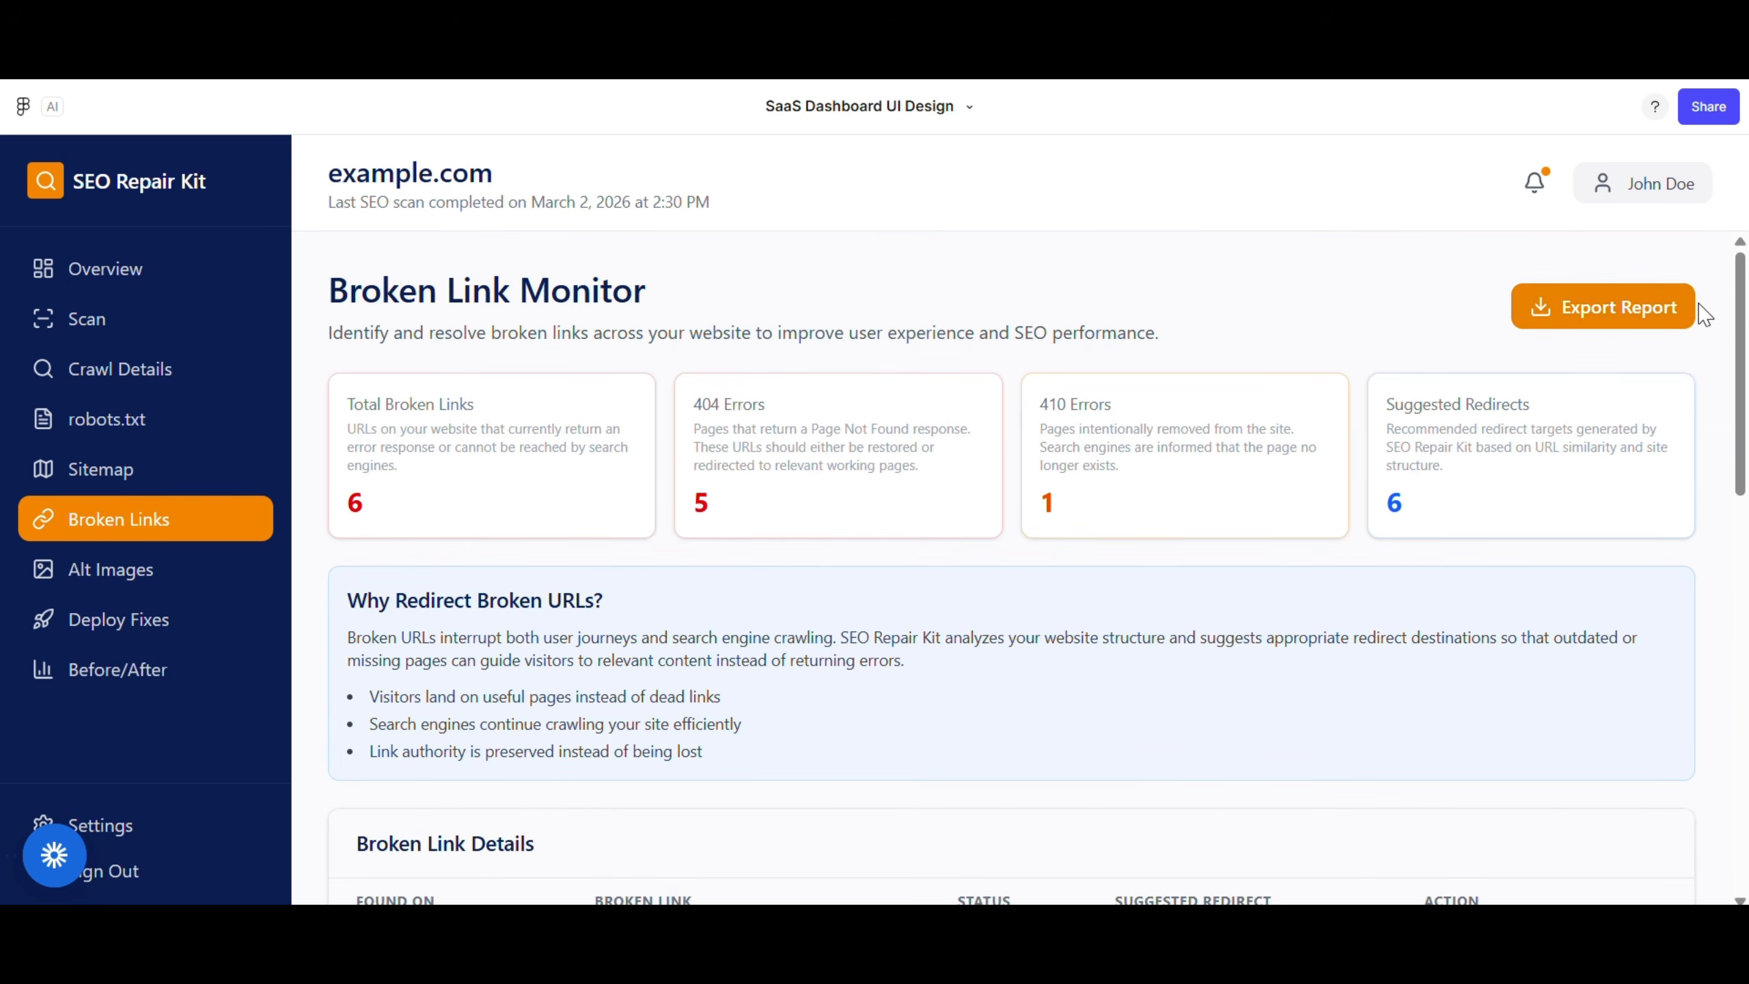
left_click(41, 572)
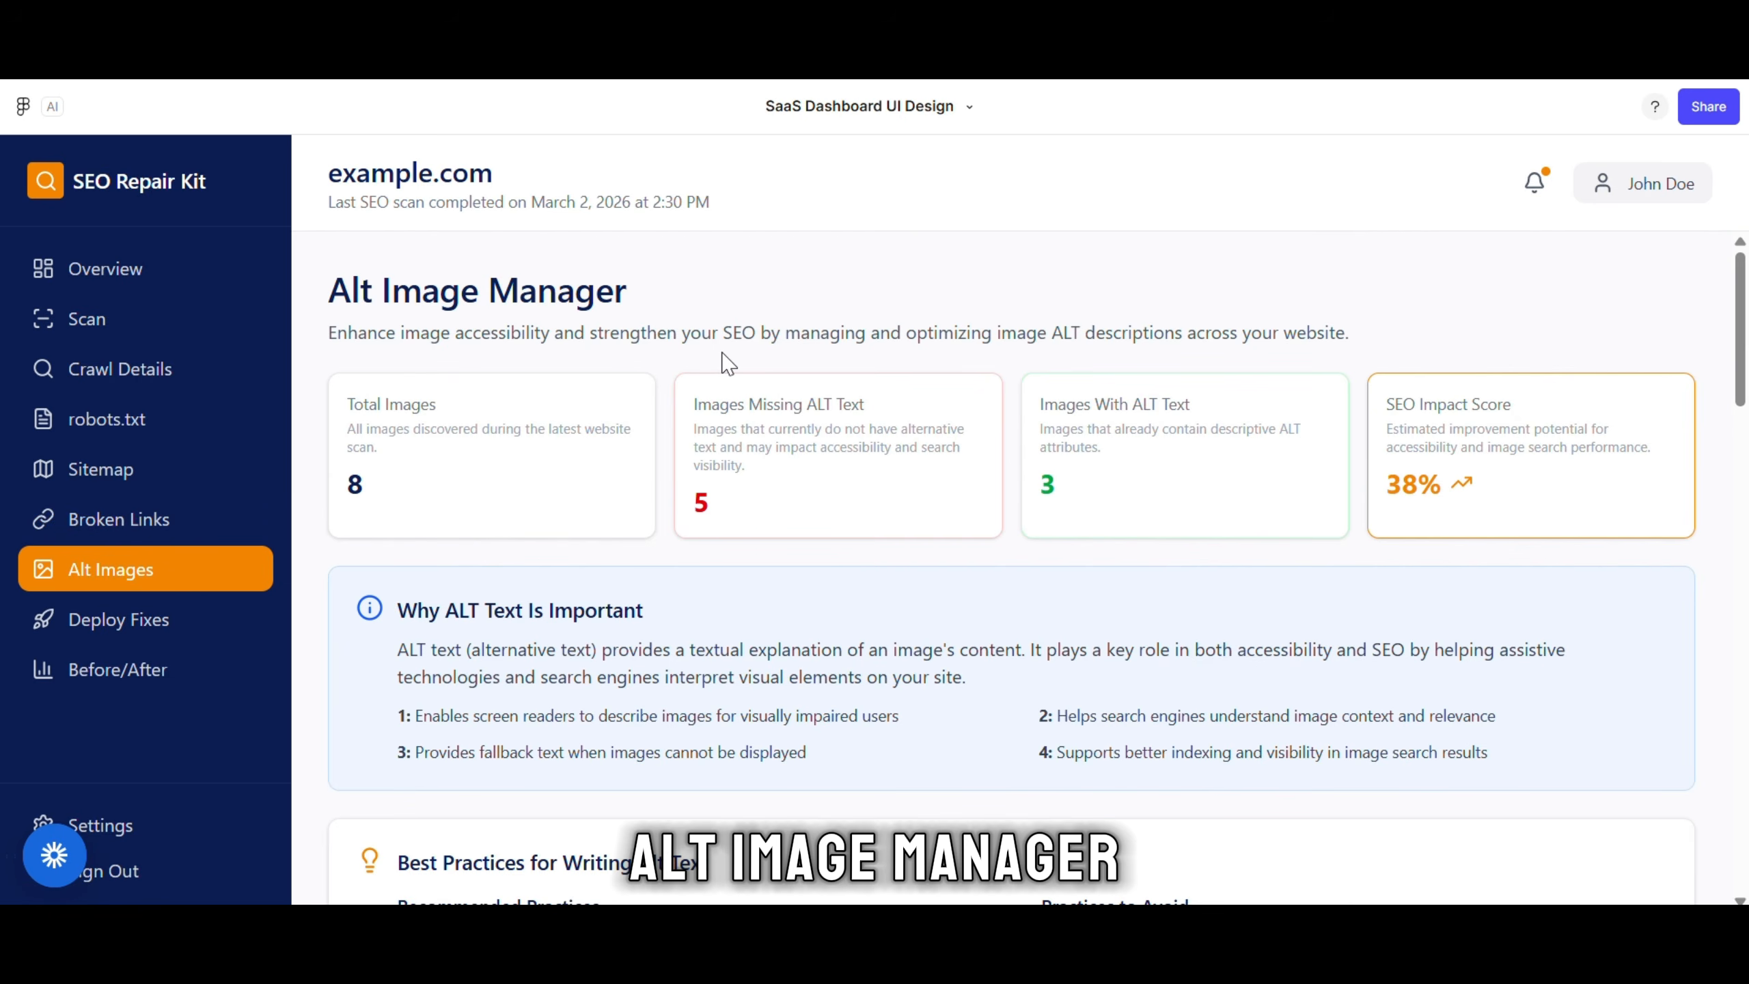
scroll(580, 495, "down", 4)
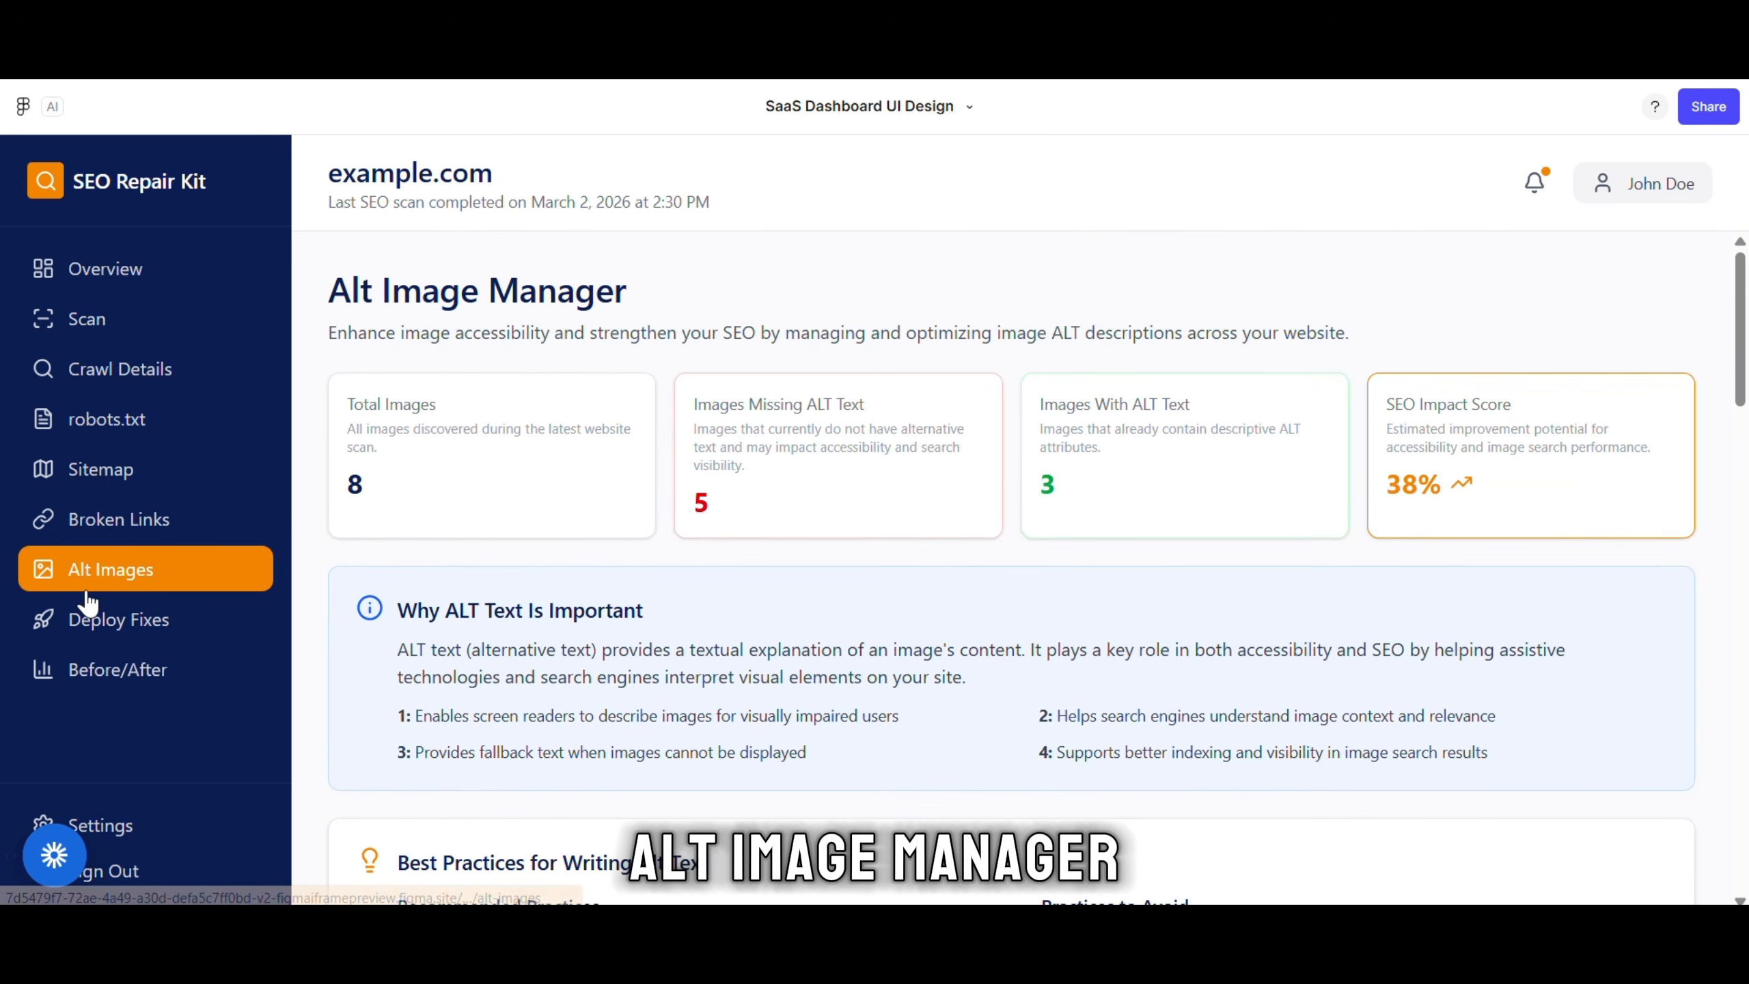
scroll(963, 552, "down", 10)
scroll(566, 339, "up", 2)
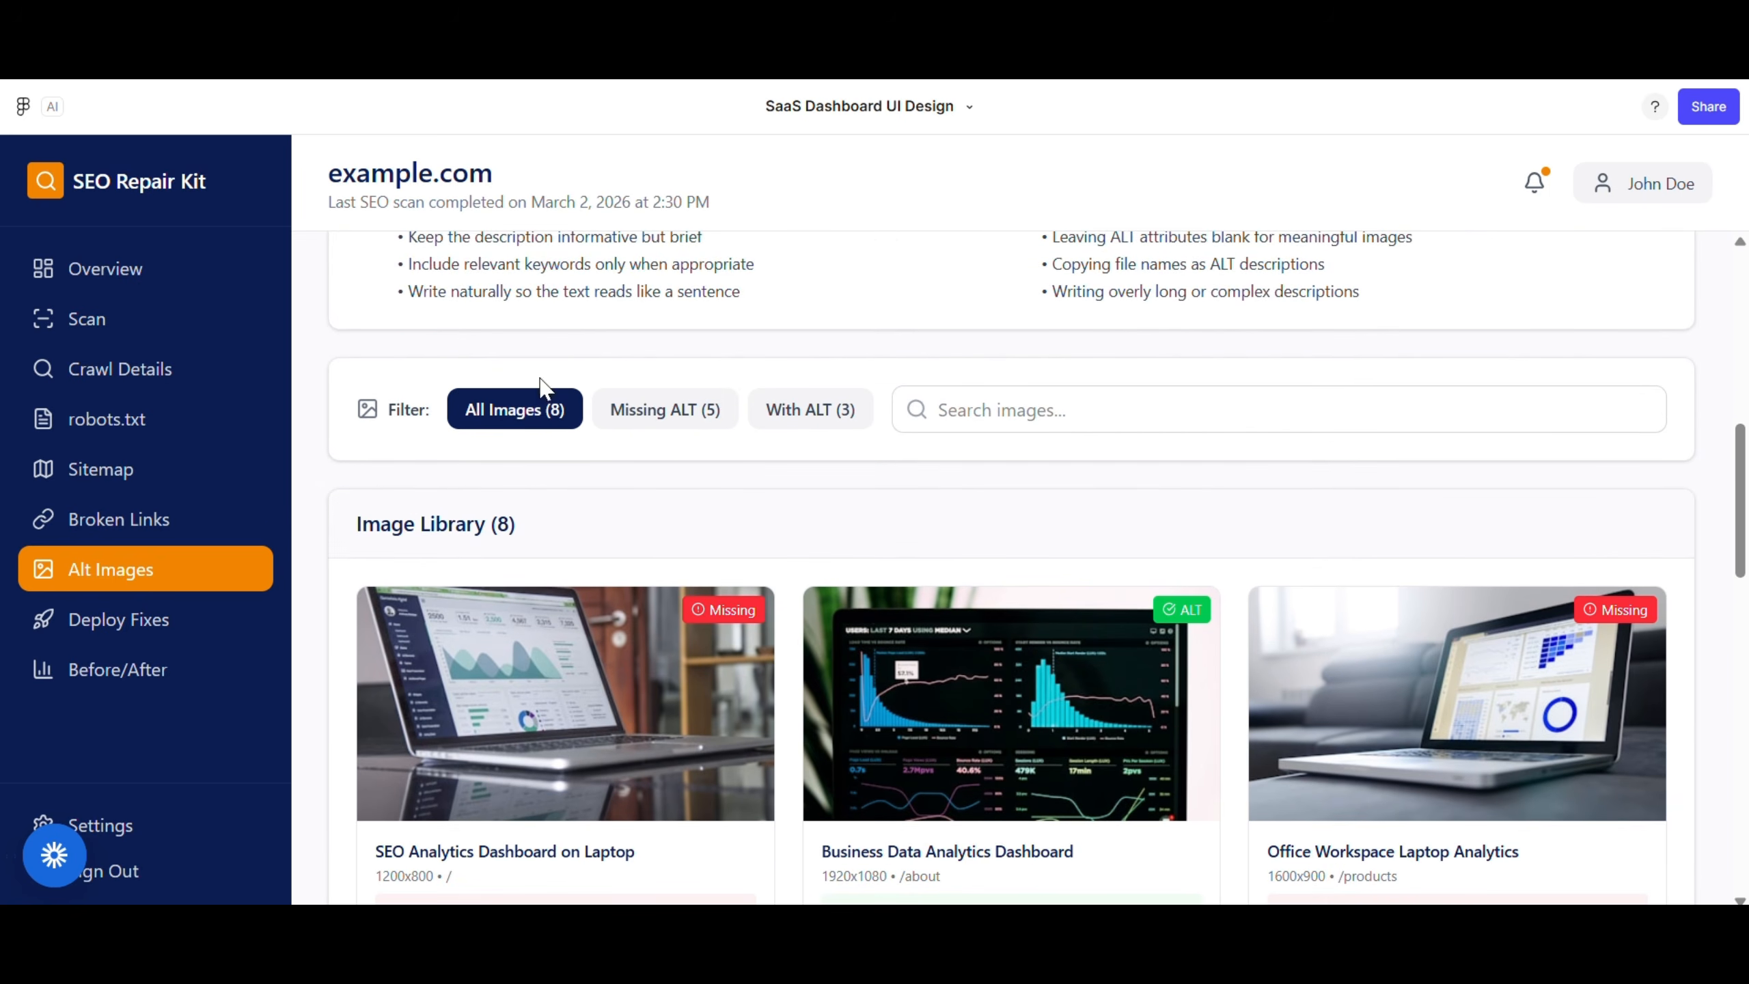
left_click(666, 410)
left_click(864, 417)
scroll(519, 418, "down", 1)
scroll(519, 413, "up", 1)
left_click(519, 408)
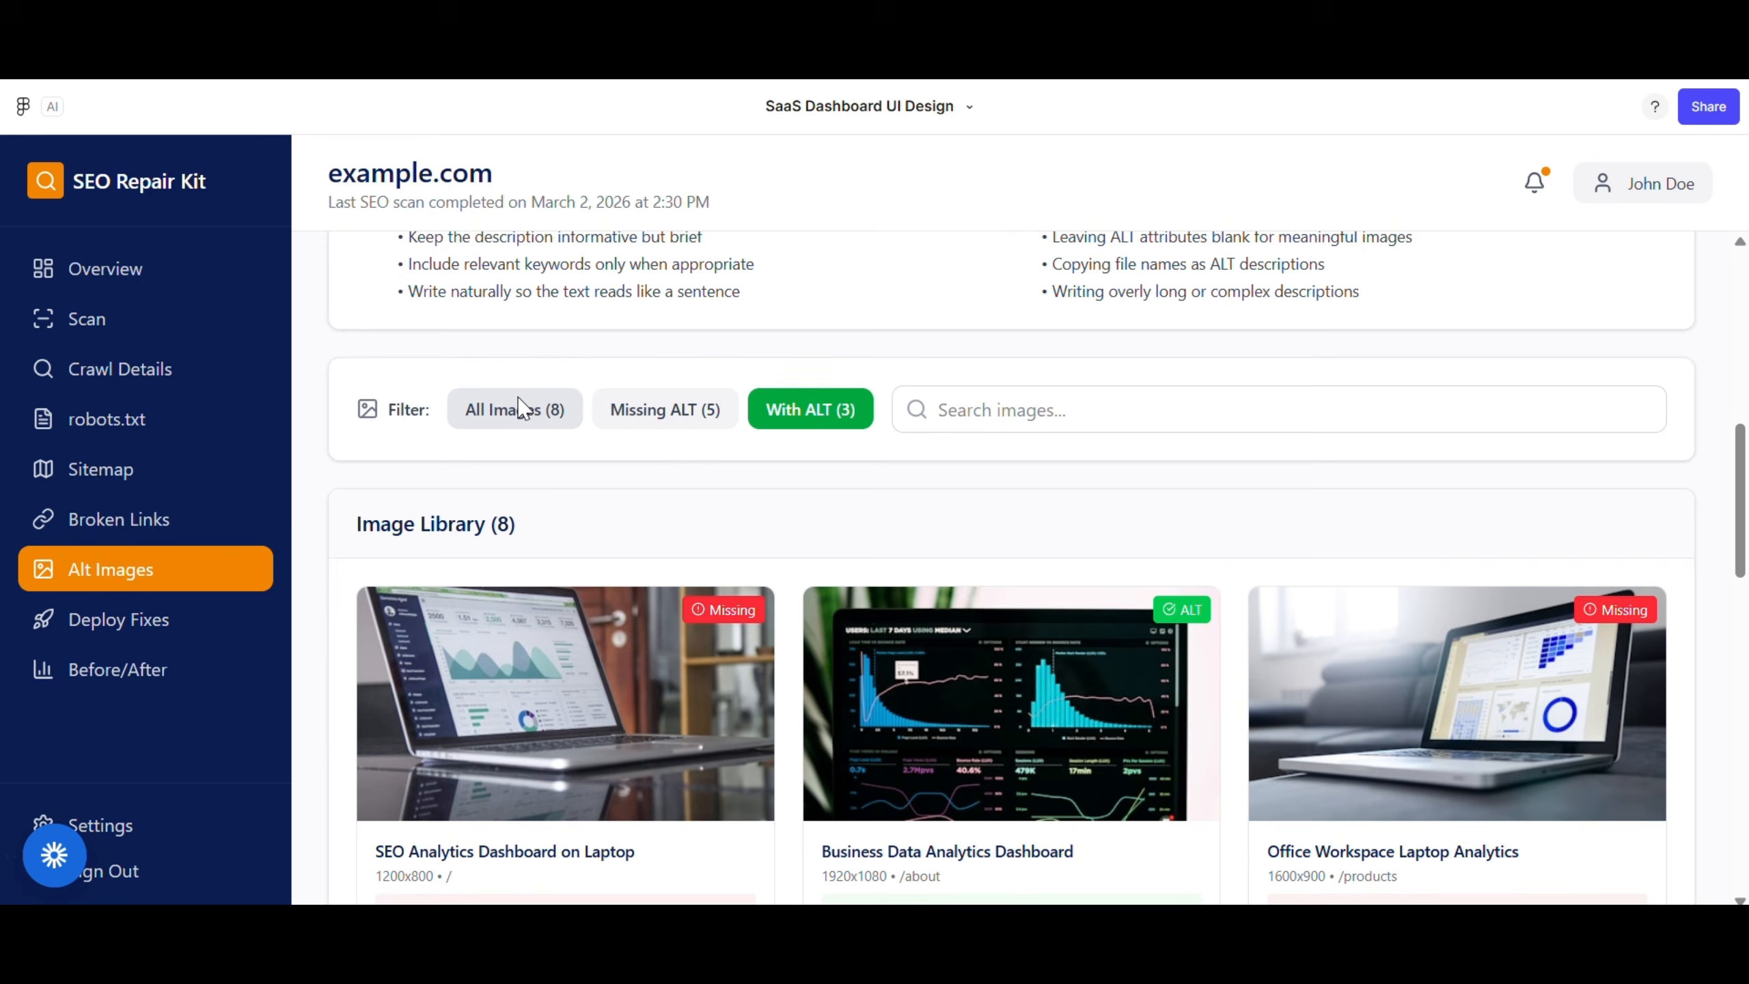
Edit and save the alt text for the Business Data Analytics Dashboard image
scroll(658, 465, "down", 5)
scroll(658, 466, "down", 1)
left_click(1098, 521)
scroll(764, 650, "down", 4)
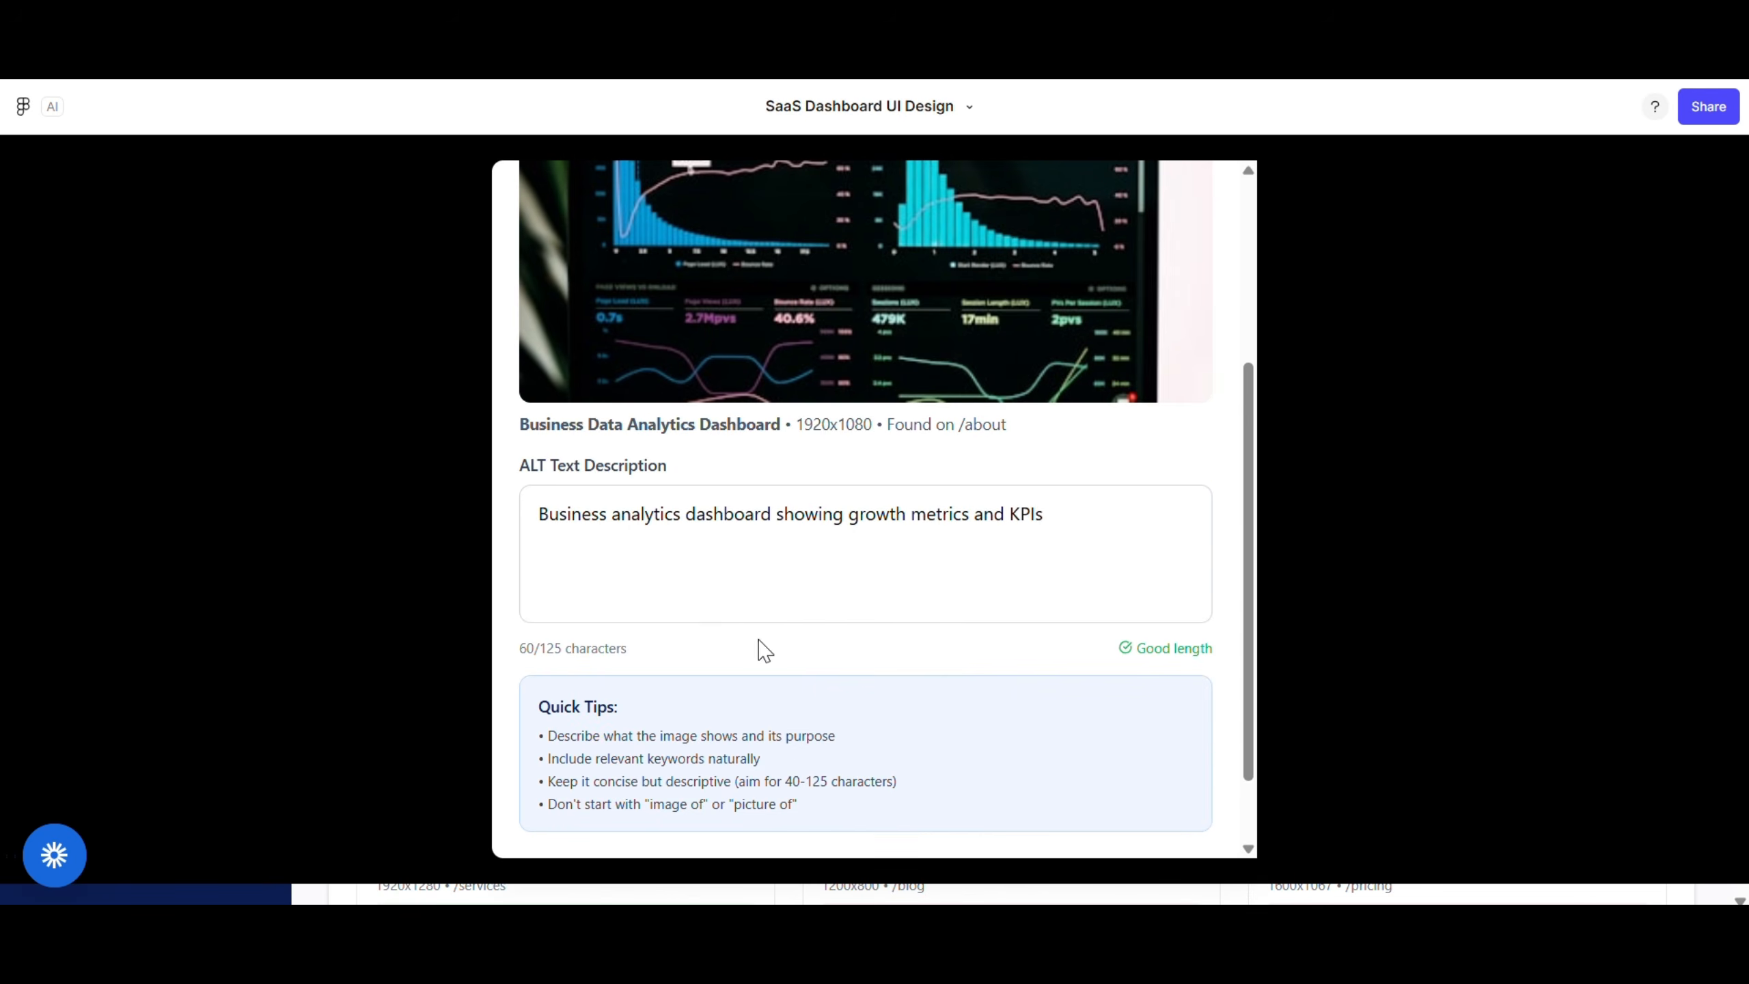
scroll(998, 554, "down", 2)
left_click(975, 785)
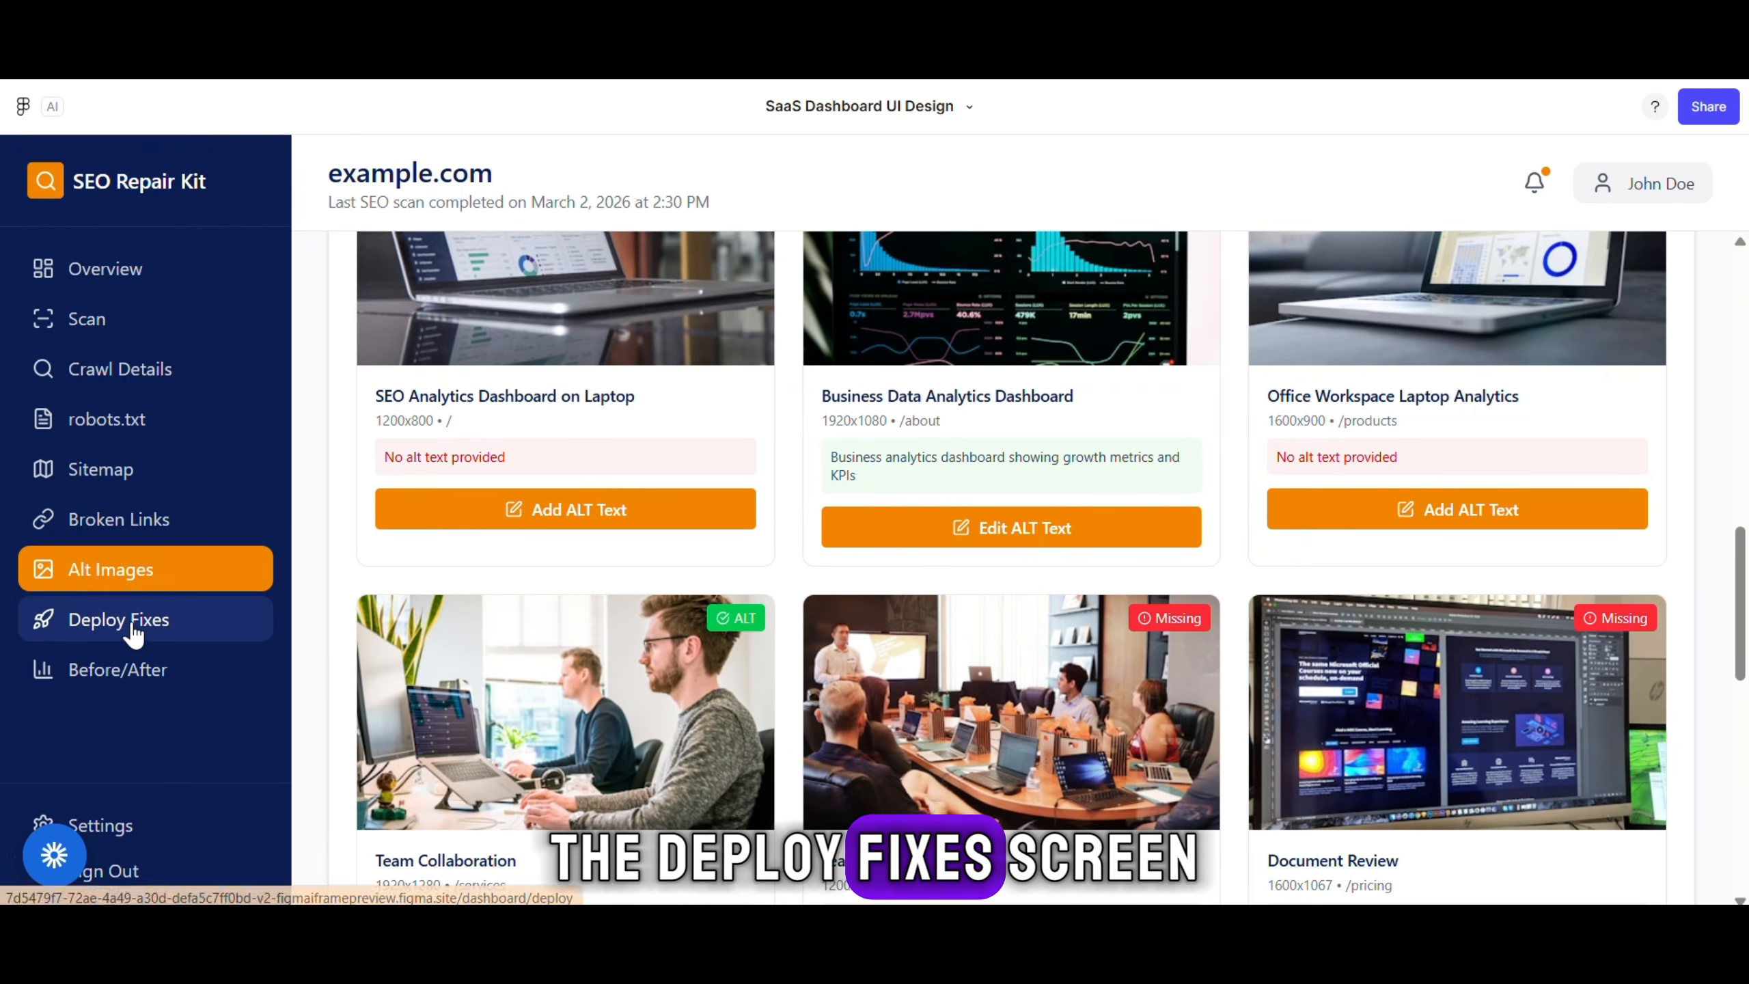
left_click(123, 620)
Select the Download Files deployment option and review its details
scroll(585, 441, "up", 5)
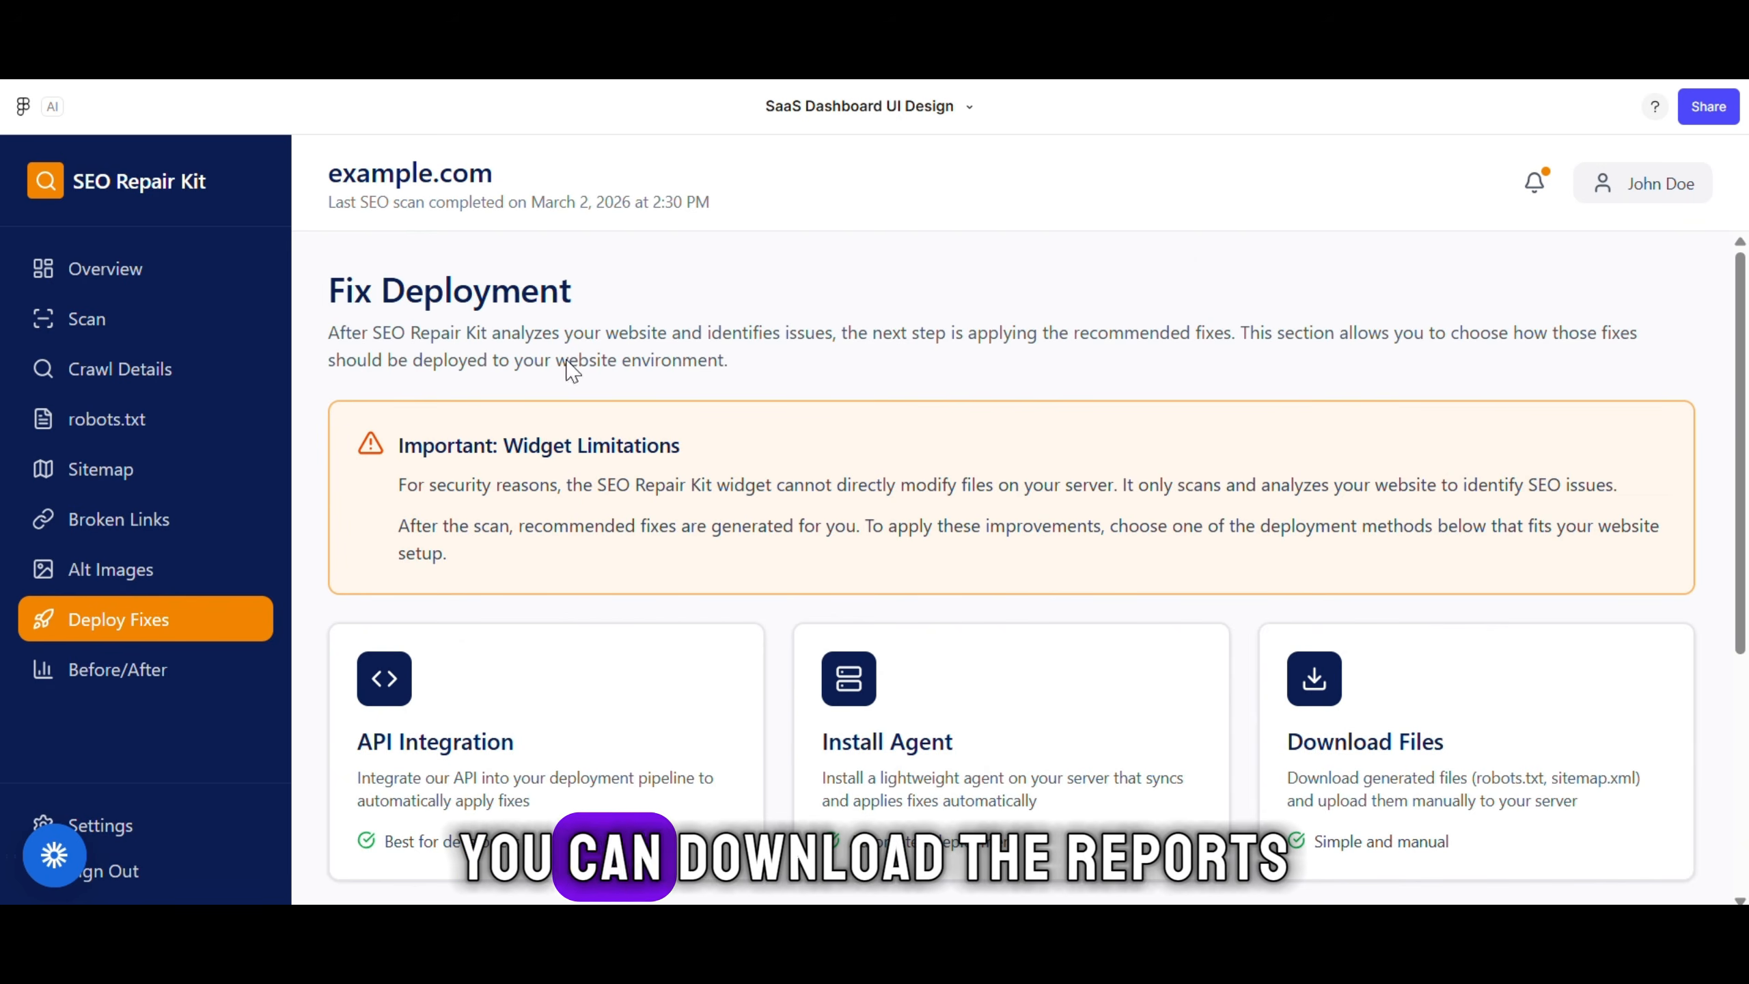
scroll(1105, 437, "down", 4)
left_click(1514, 437)
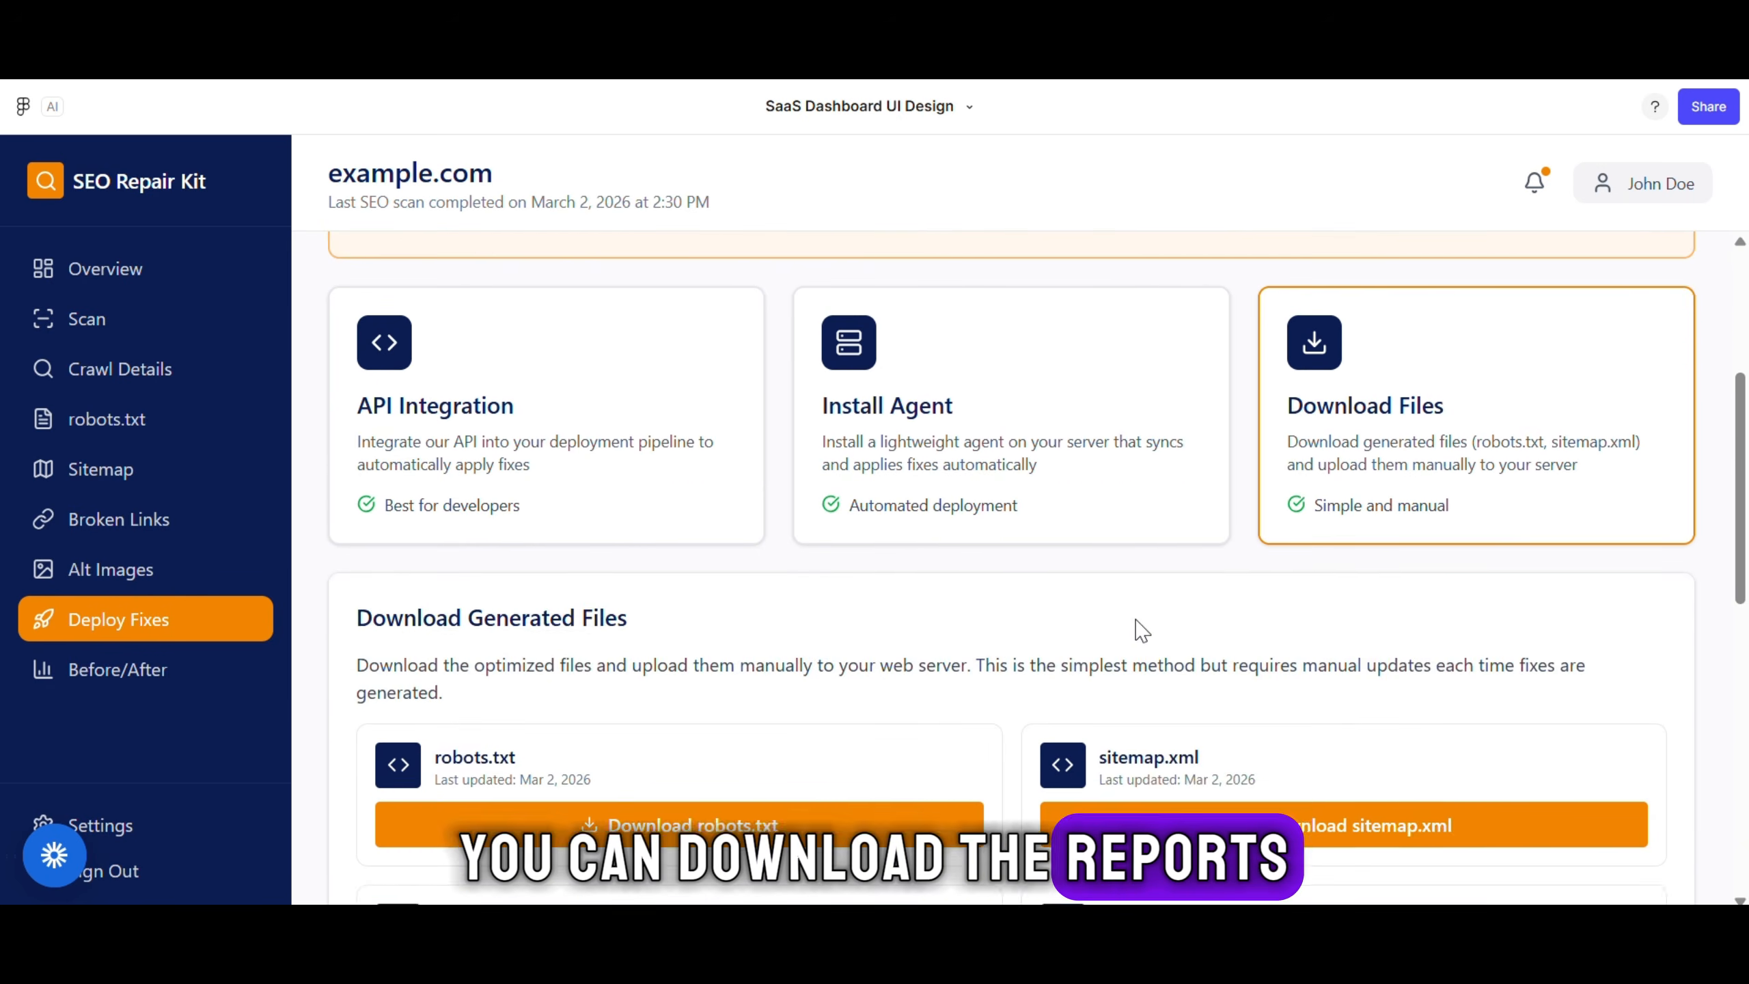
scroll(1136, 629, "down", 5)
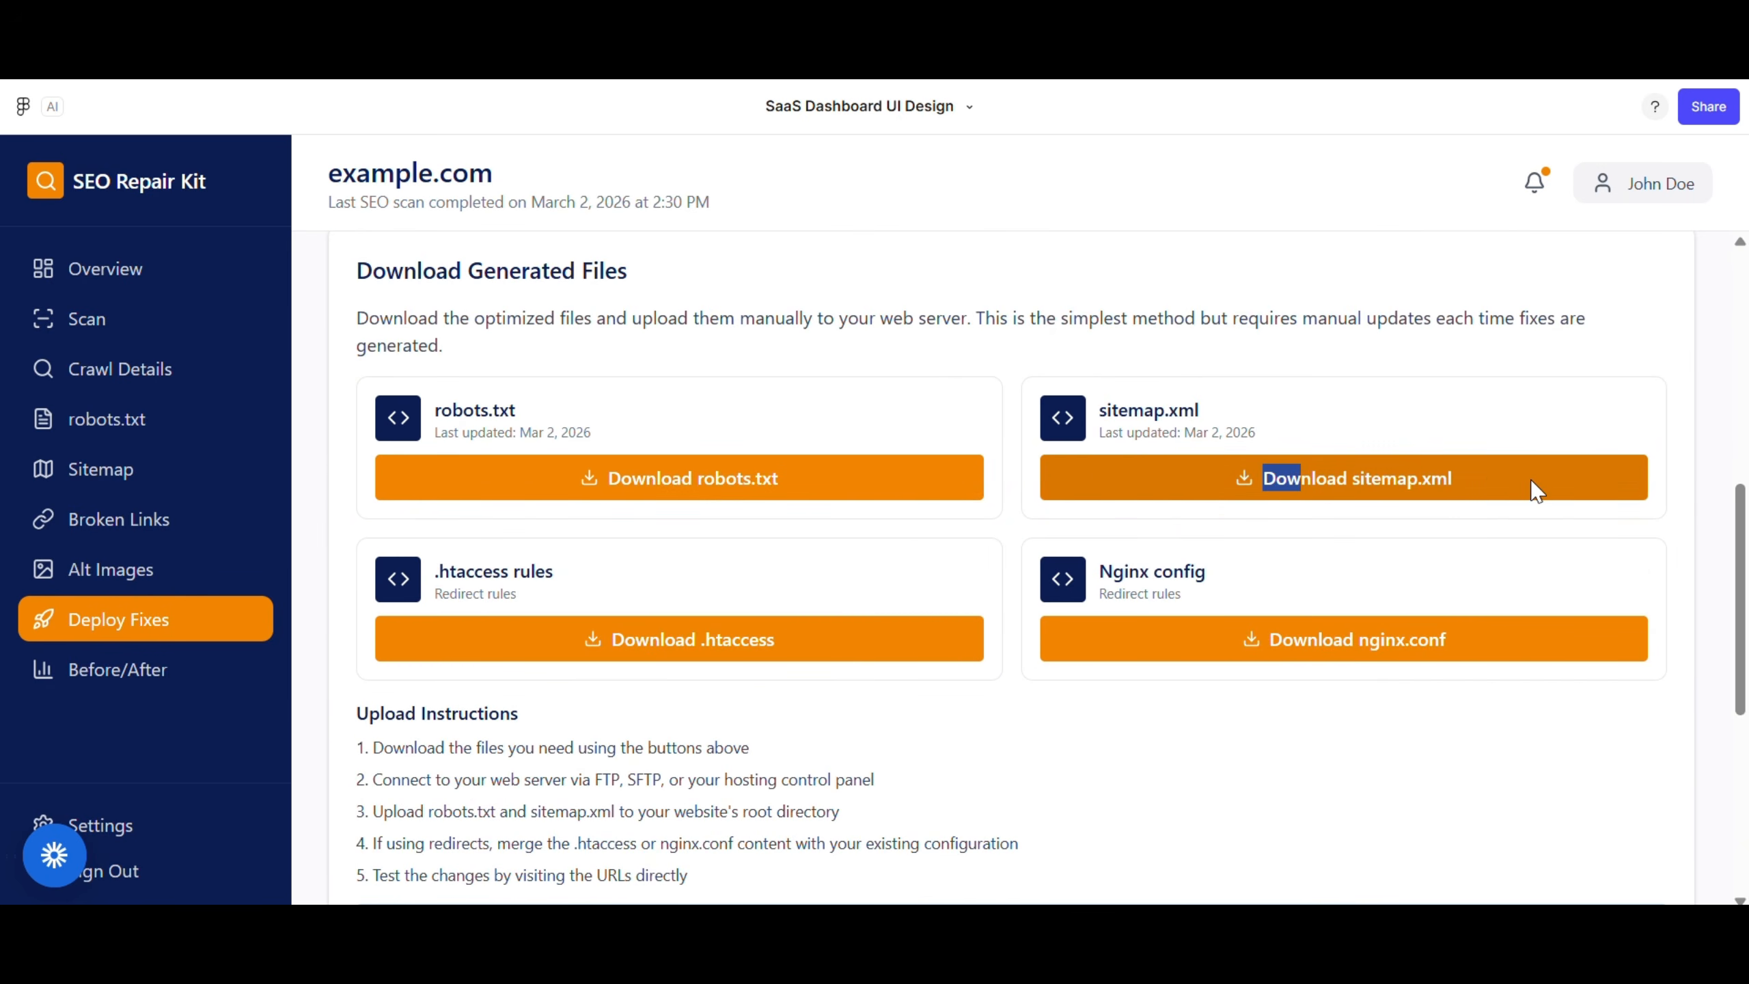
scroll(1377, 688, "down", 4)
scroll(1246, 711, "down", 2)
scroll(1241, 711, "up", 10)
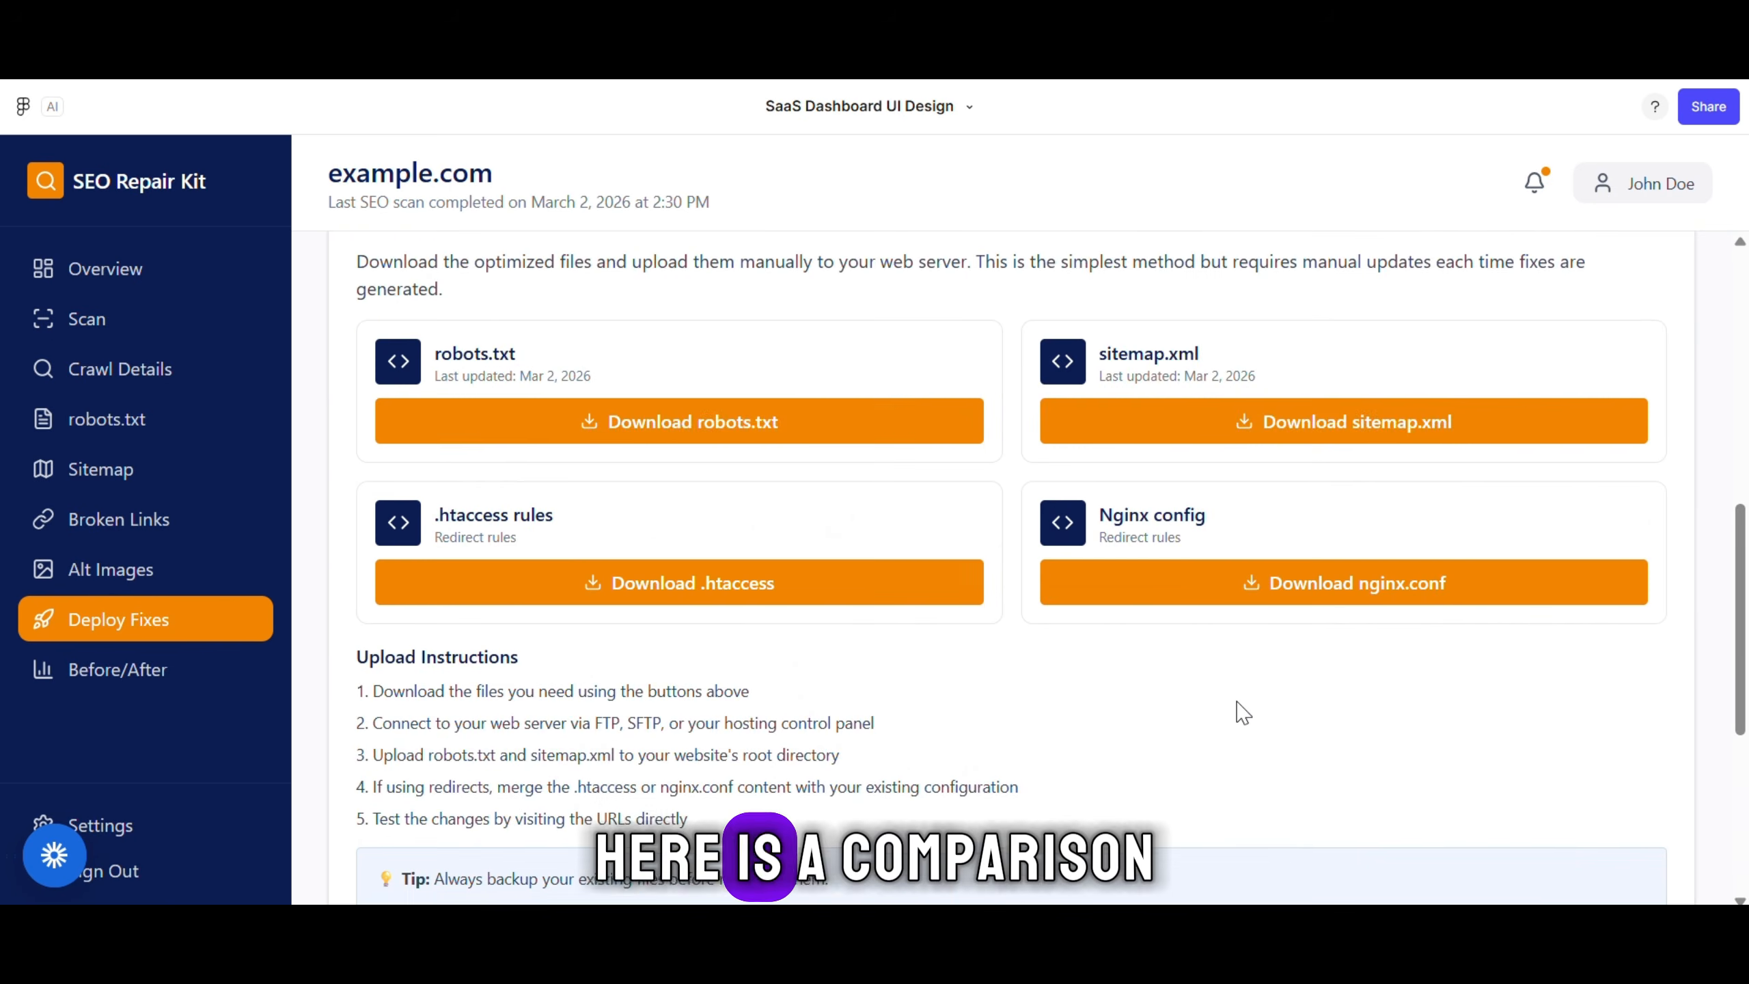
Scroll through the Before / After SEO Comparison, then go back to Overview
left_click(124, 671)
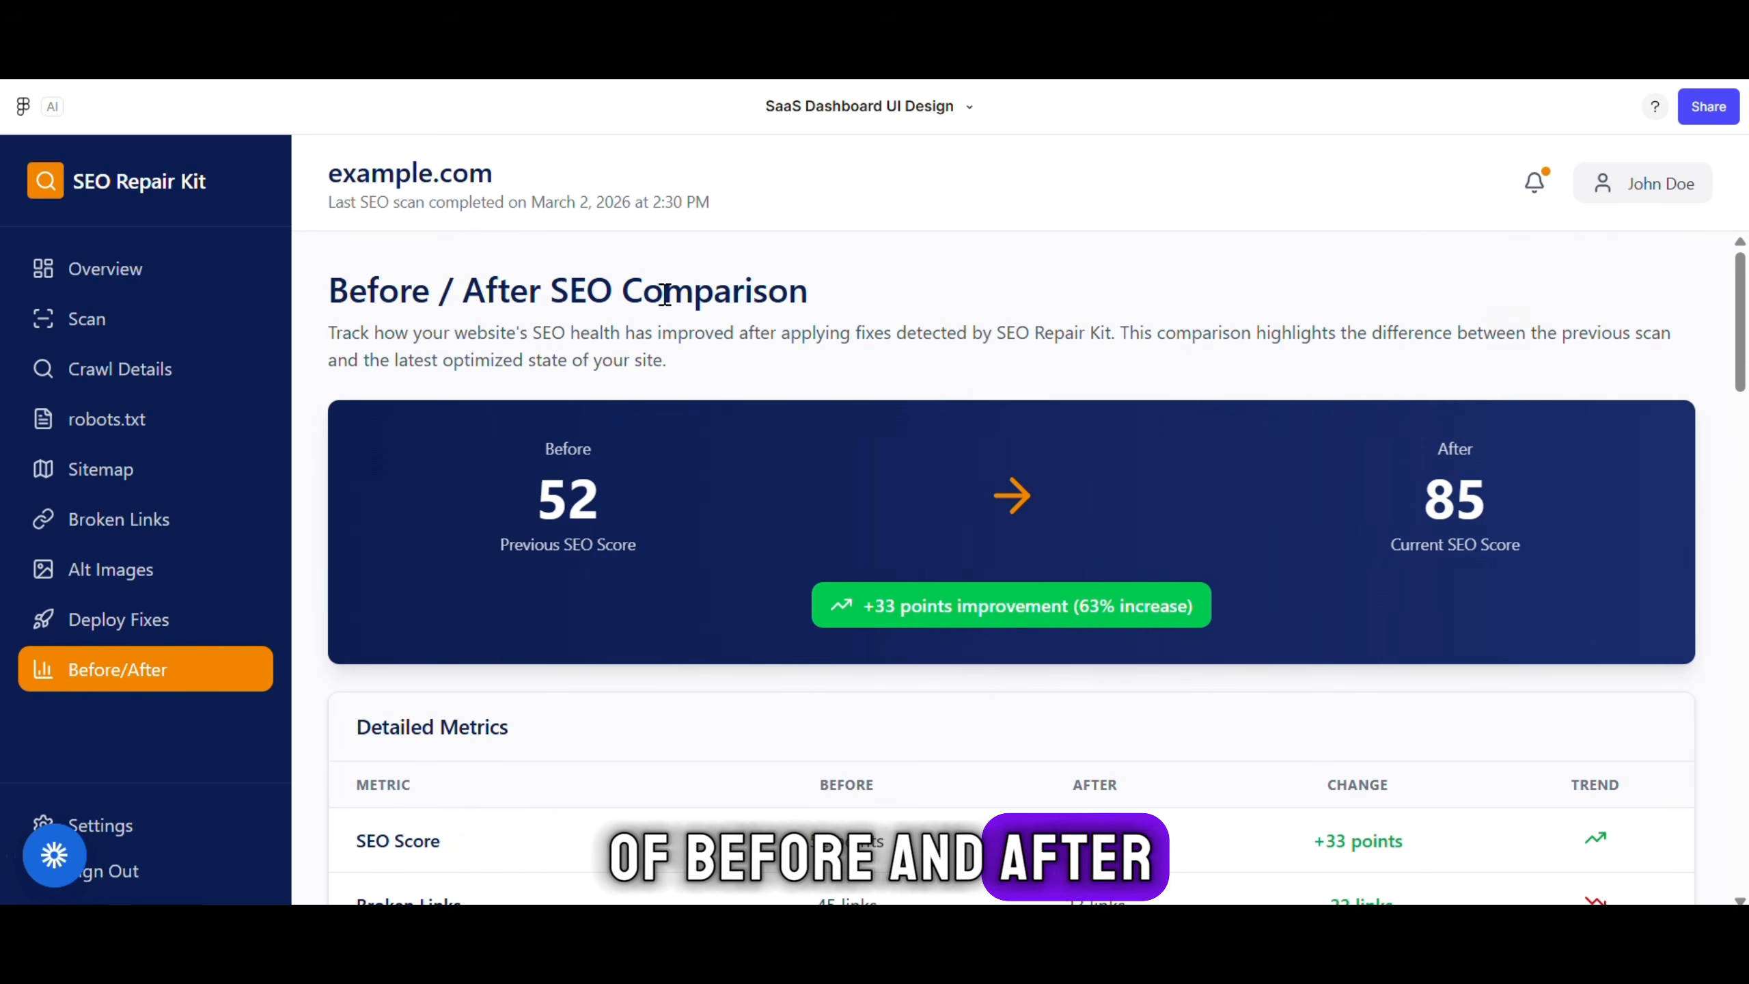
left_click_drag(821, 286, 329, 291)
left_click(922, 283)
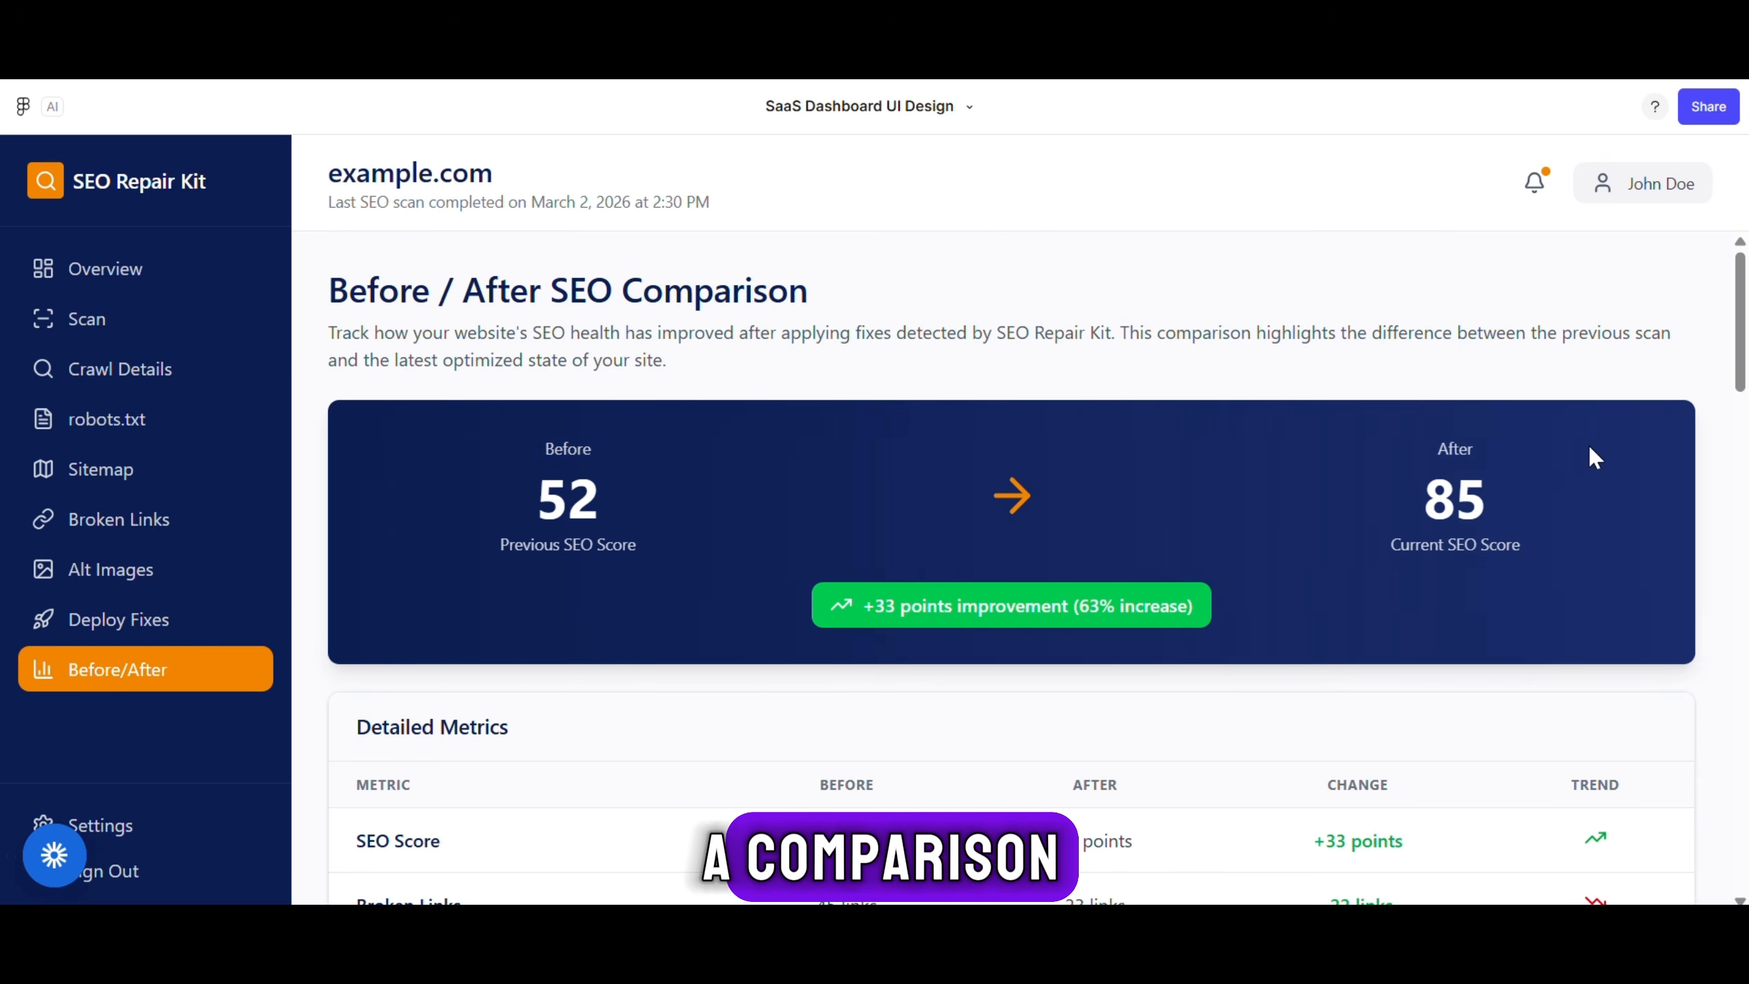
scroll(1541, 551, "down", 15)
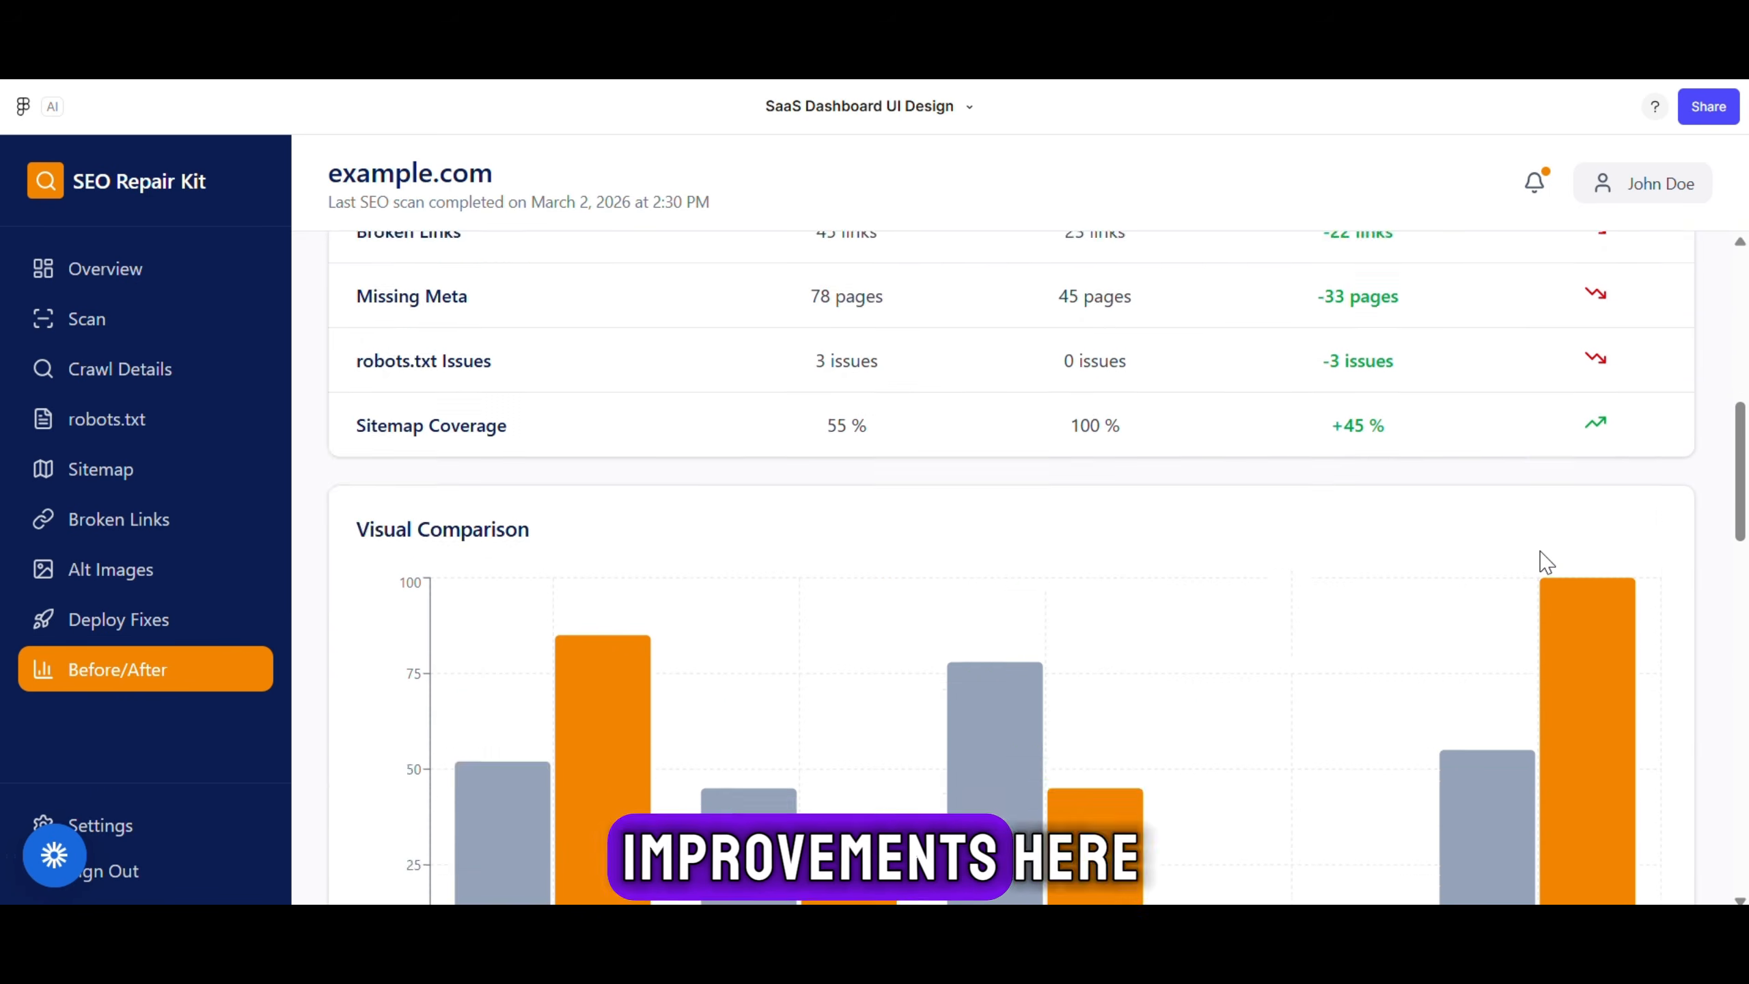
scroll(1542, 559, "down", 5)
scroll(1542, 559, "up", 15)
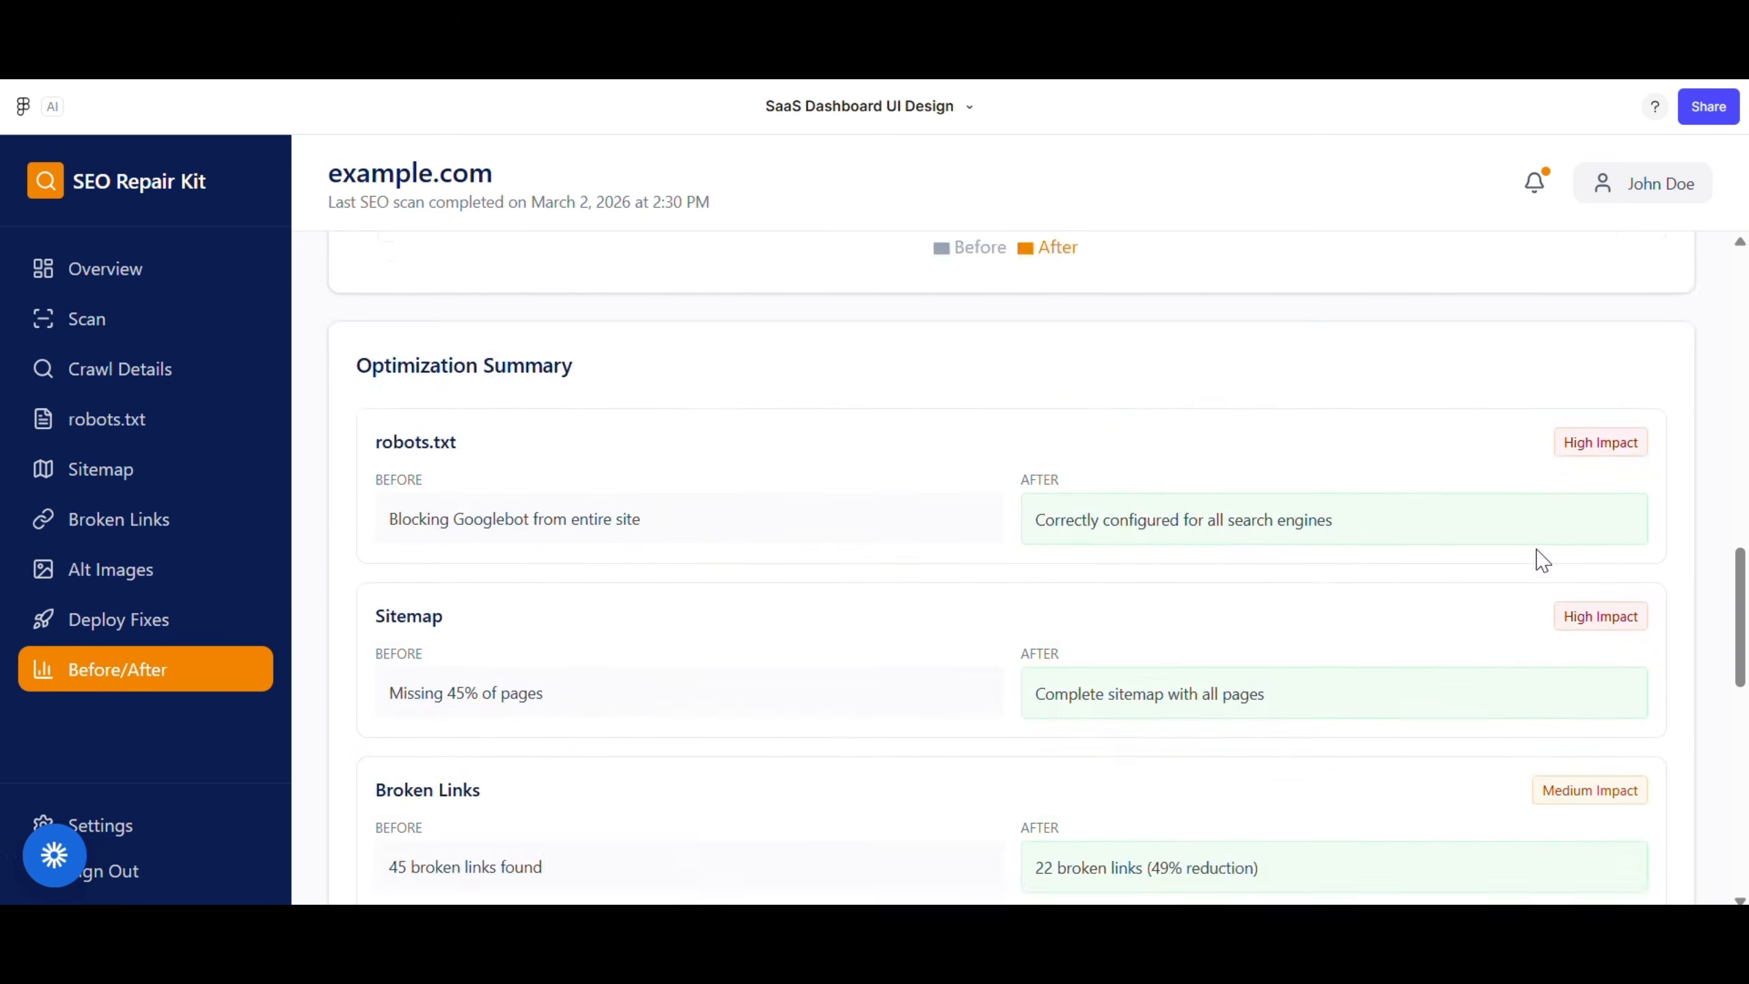
left_click(120, 274)
scroll(709, 451, "up", 10)
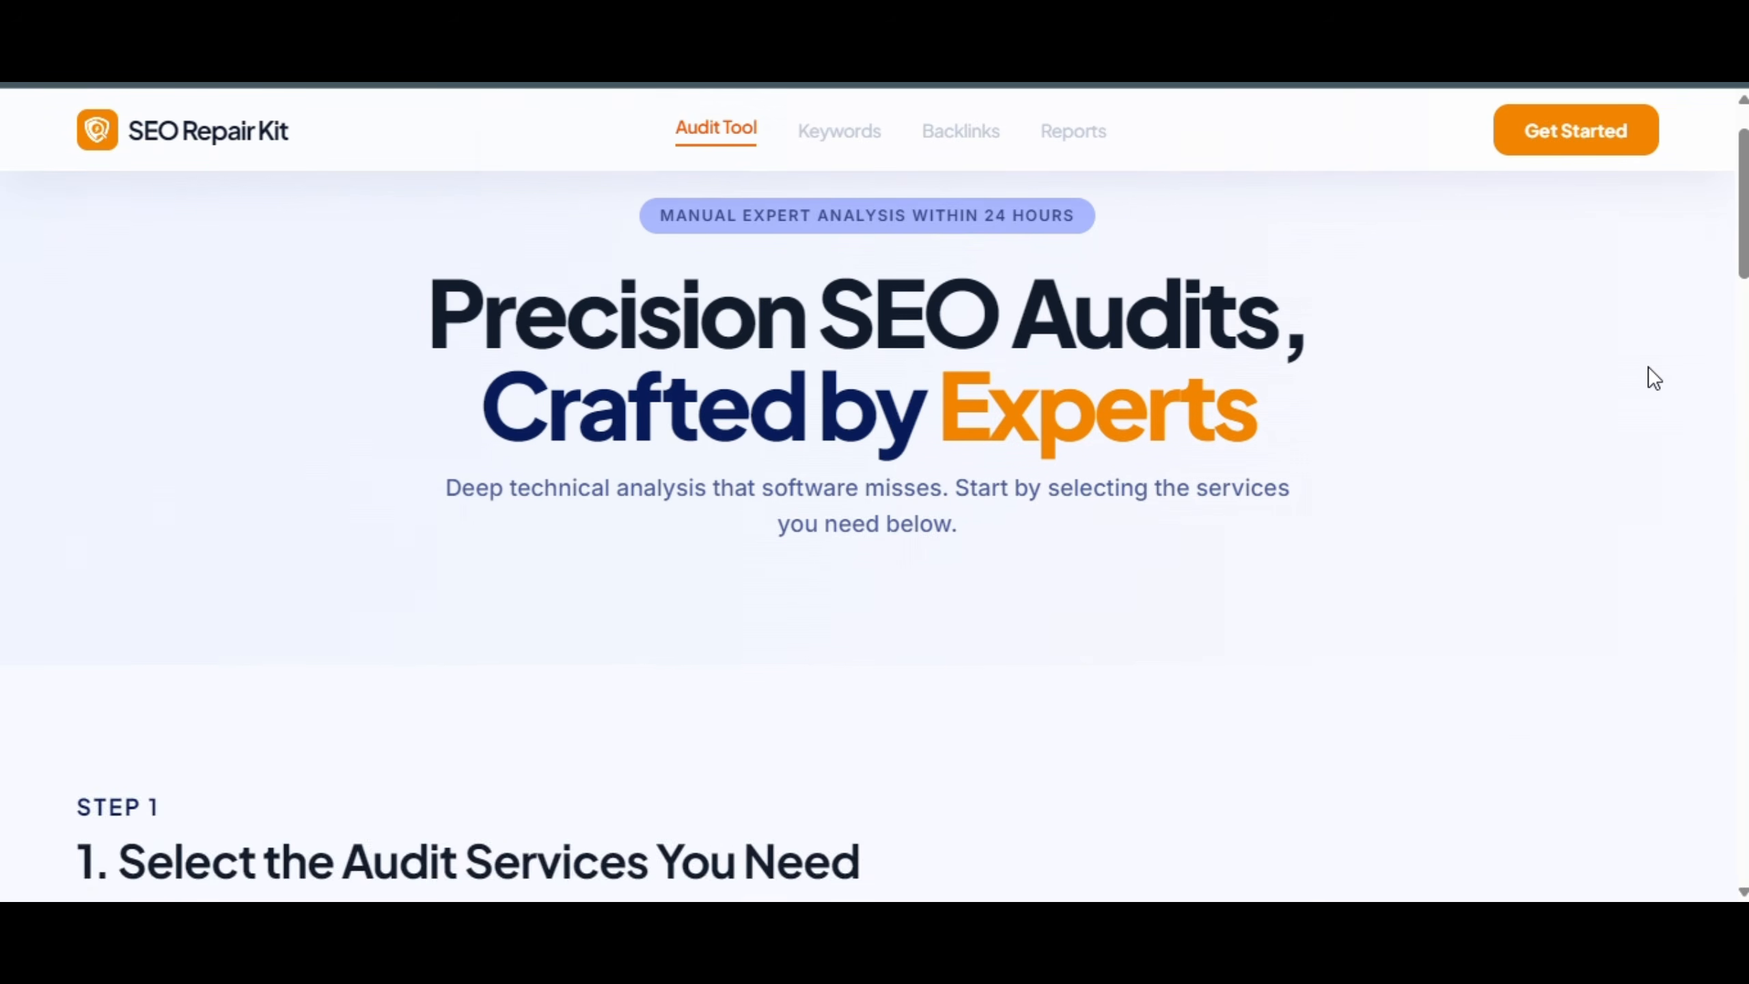
Start a new account and fill in the Name and Email fields from saved browser suggestions
scroll(1648, 366, "down", 10)
scroll(1346, 273, "down", 15)
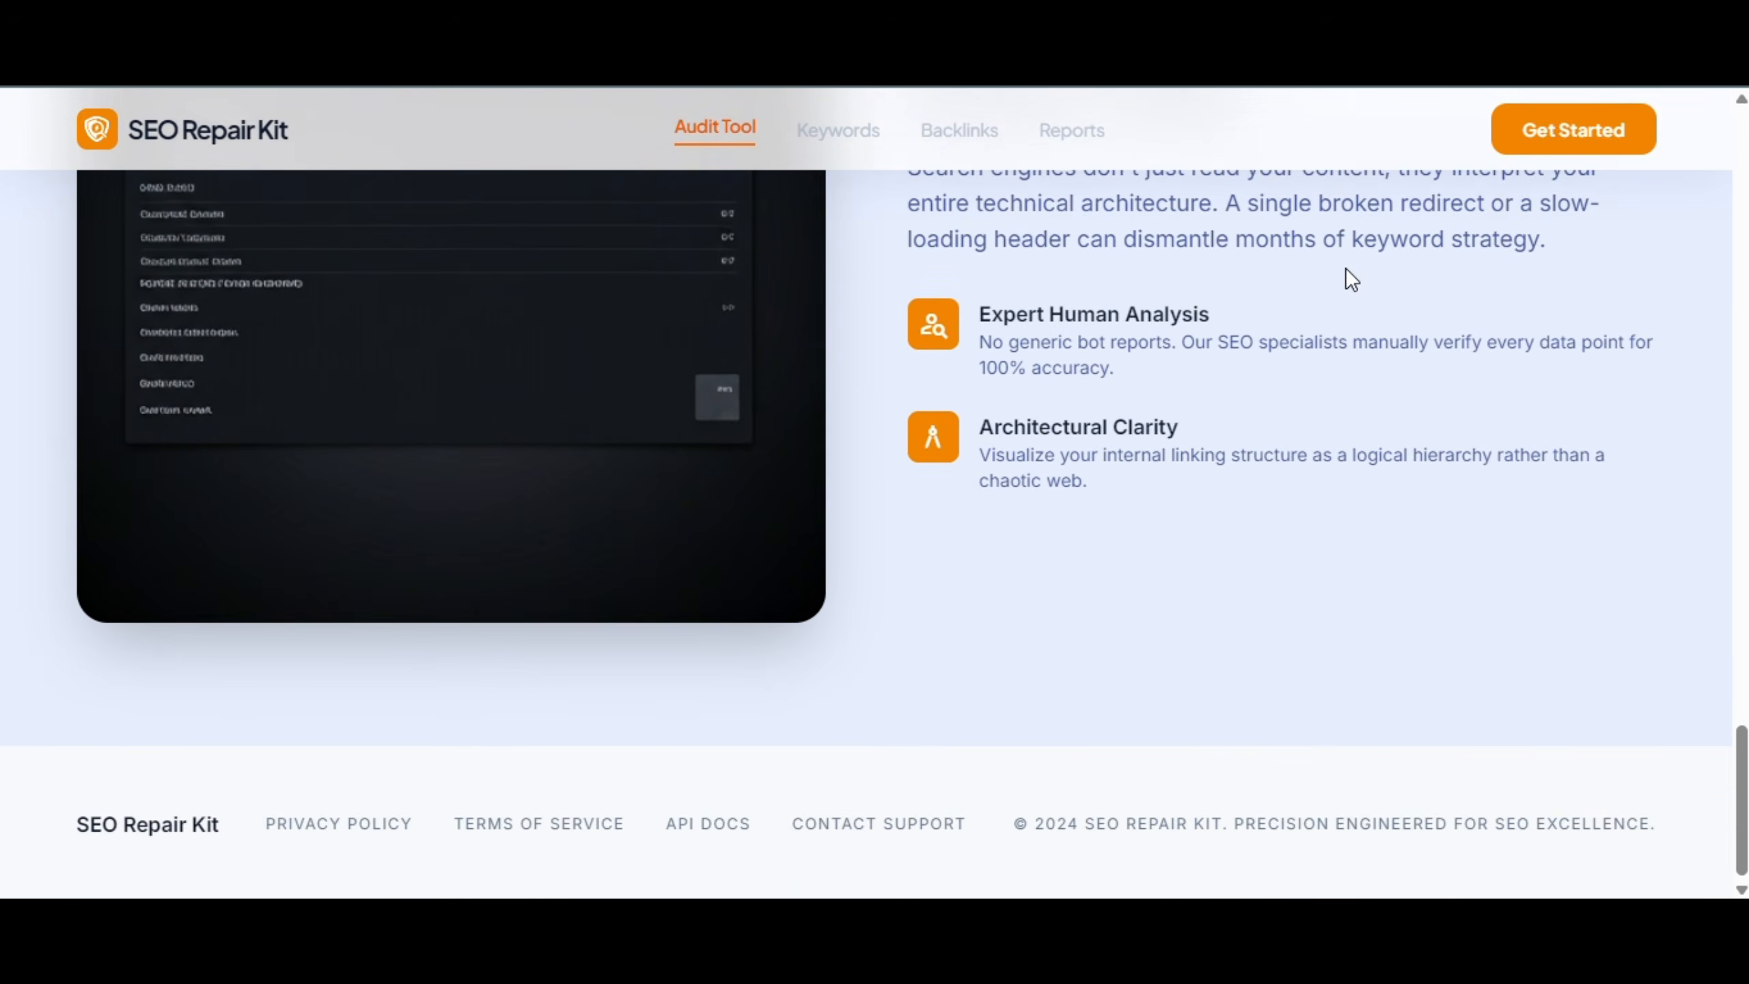
scroll(1349, 276, "up", 8)
left_click(1548, 138)
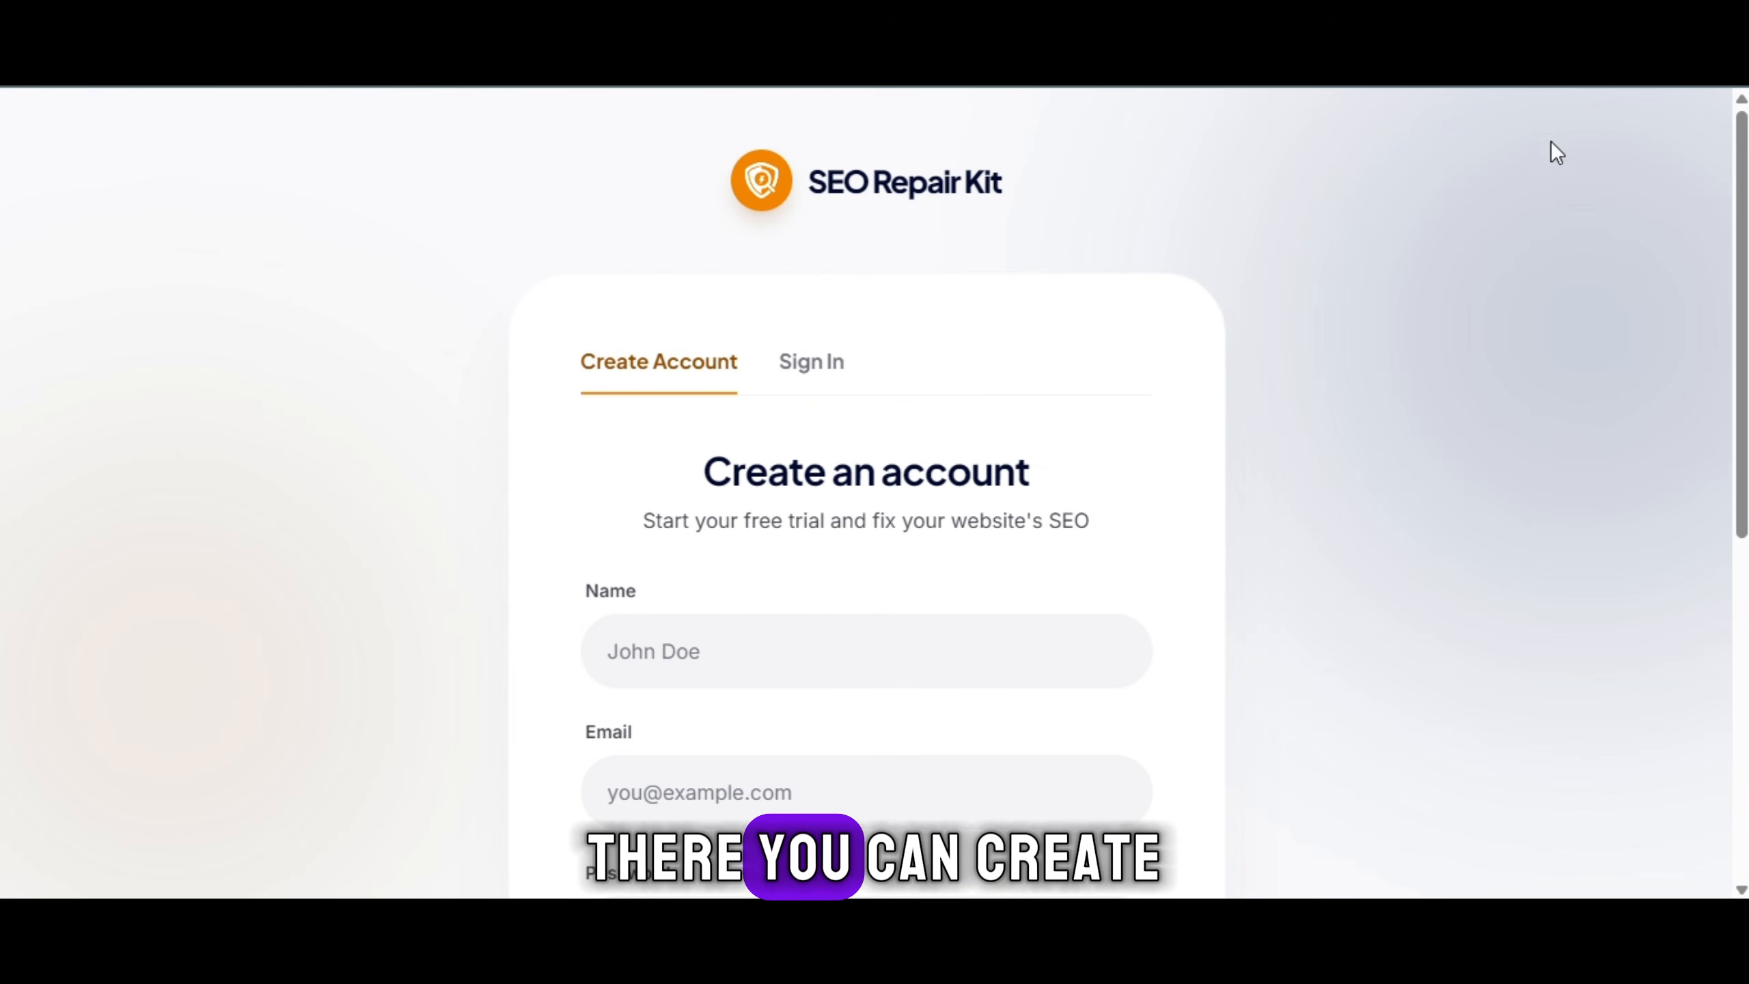
left_click(799, 638)
scroll(844, 651, "down", 3)
left_click(774, 413)
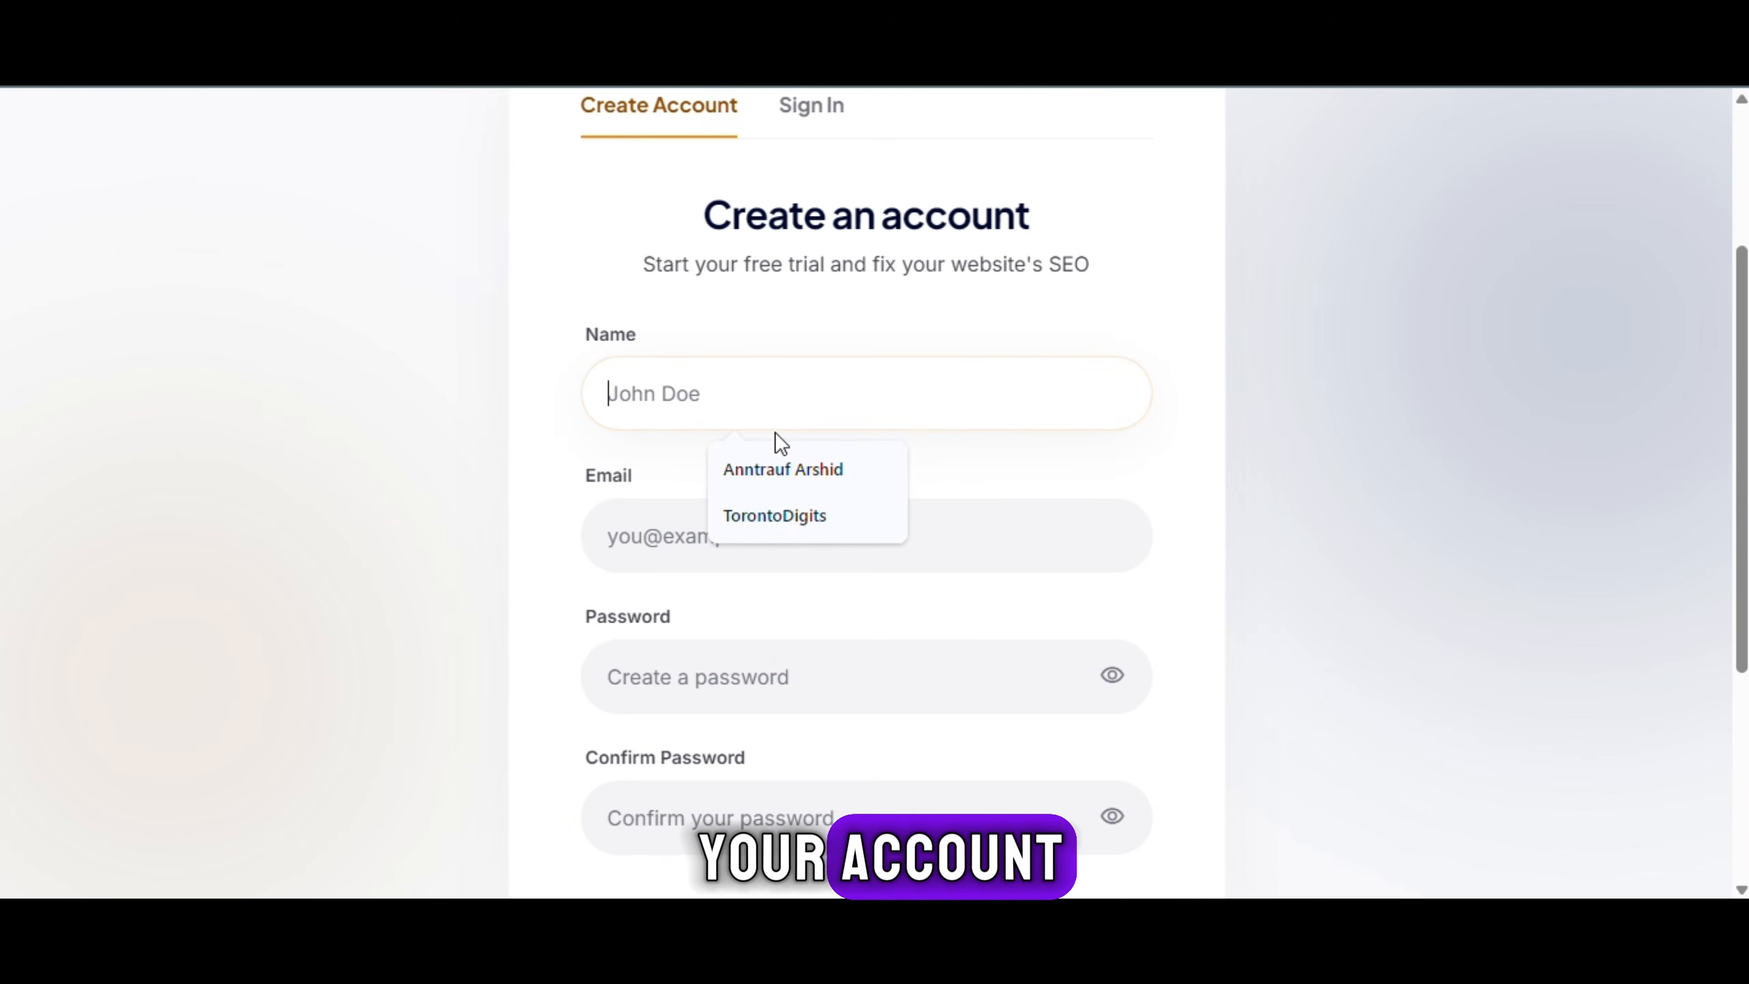
left_click(775, 513)
left_click(775, 530)
left_click(830, 609)
Enter and confirm the account password, then submit the Create Account form
left_click(839, 666)
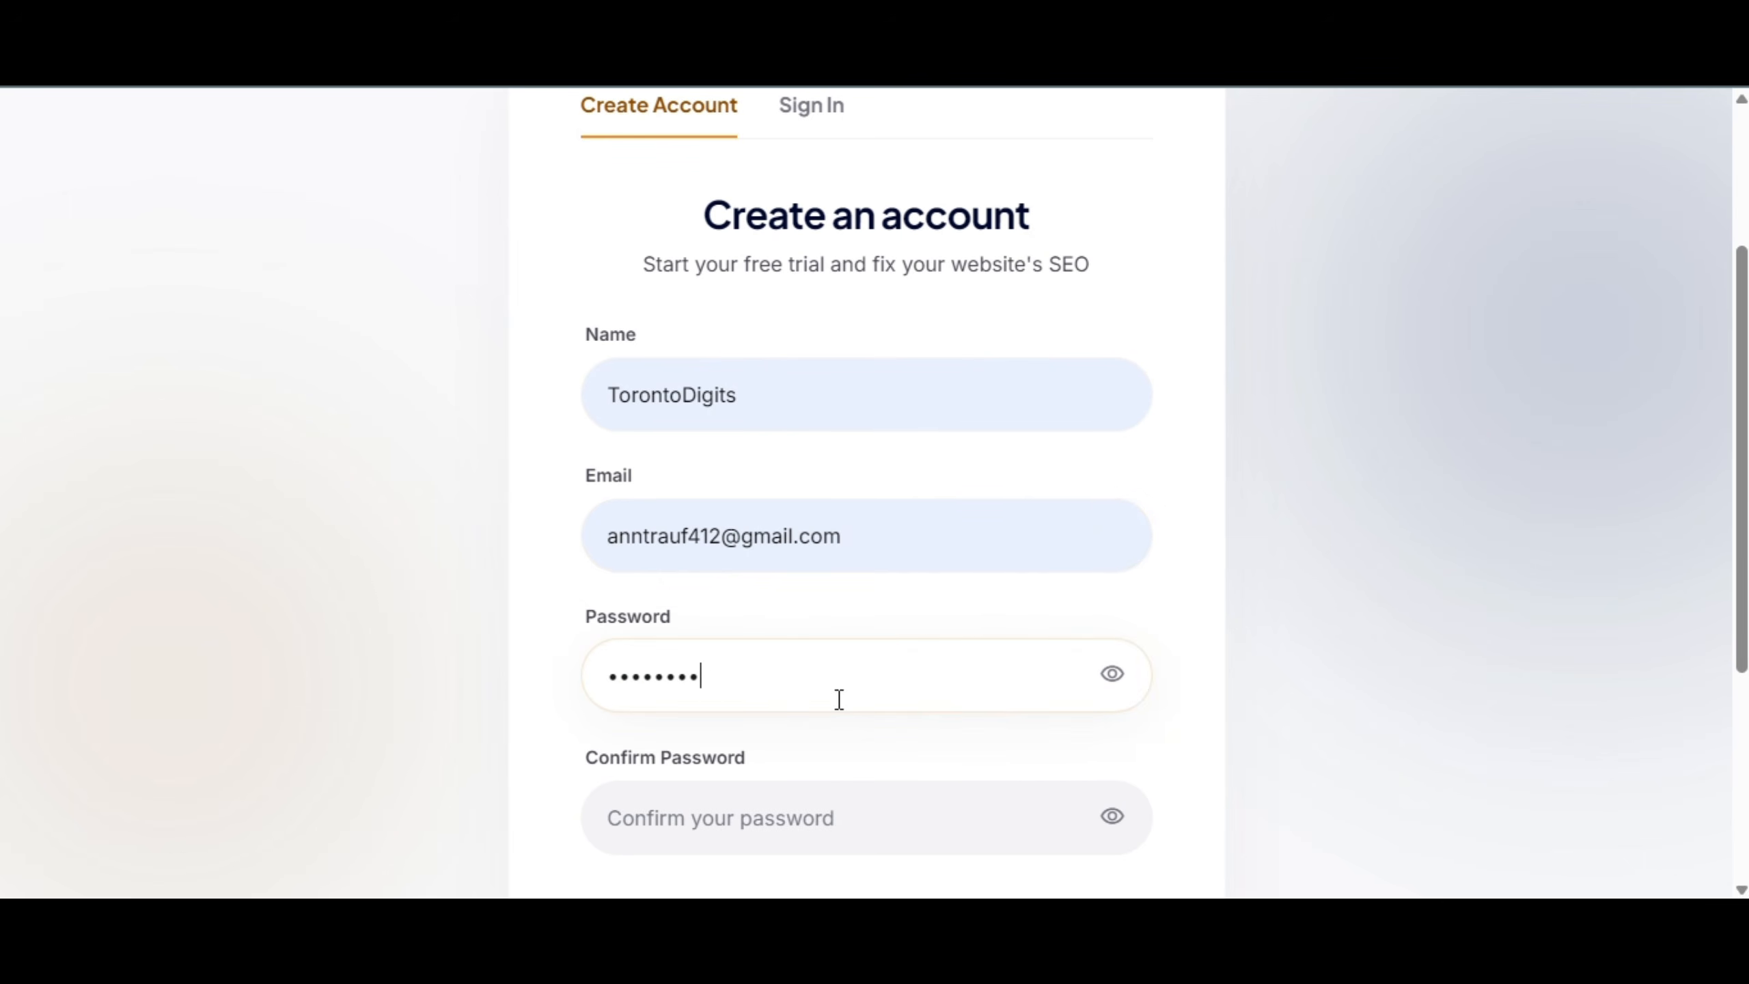
type("•••••")
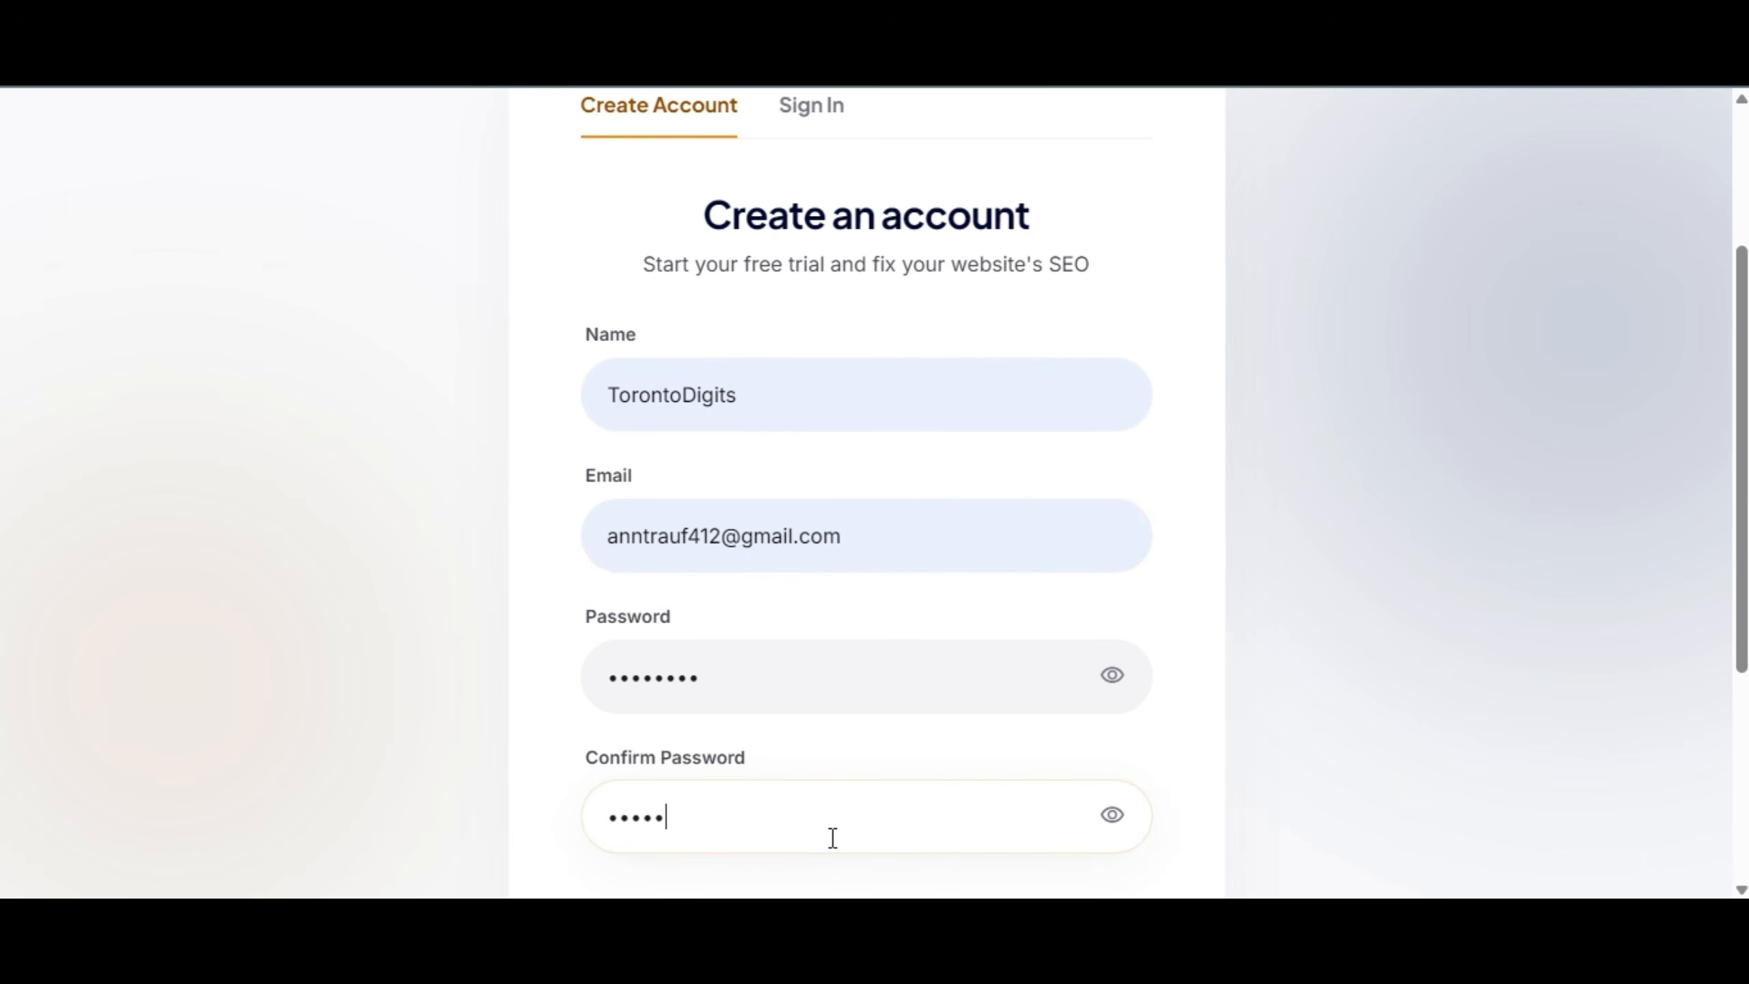
type("••••")
scroll(832, 837, "down", 3)
left_click(898, 687)
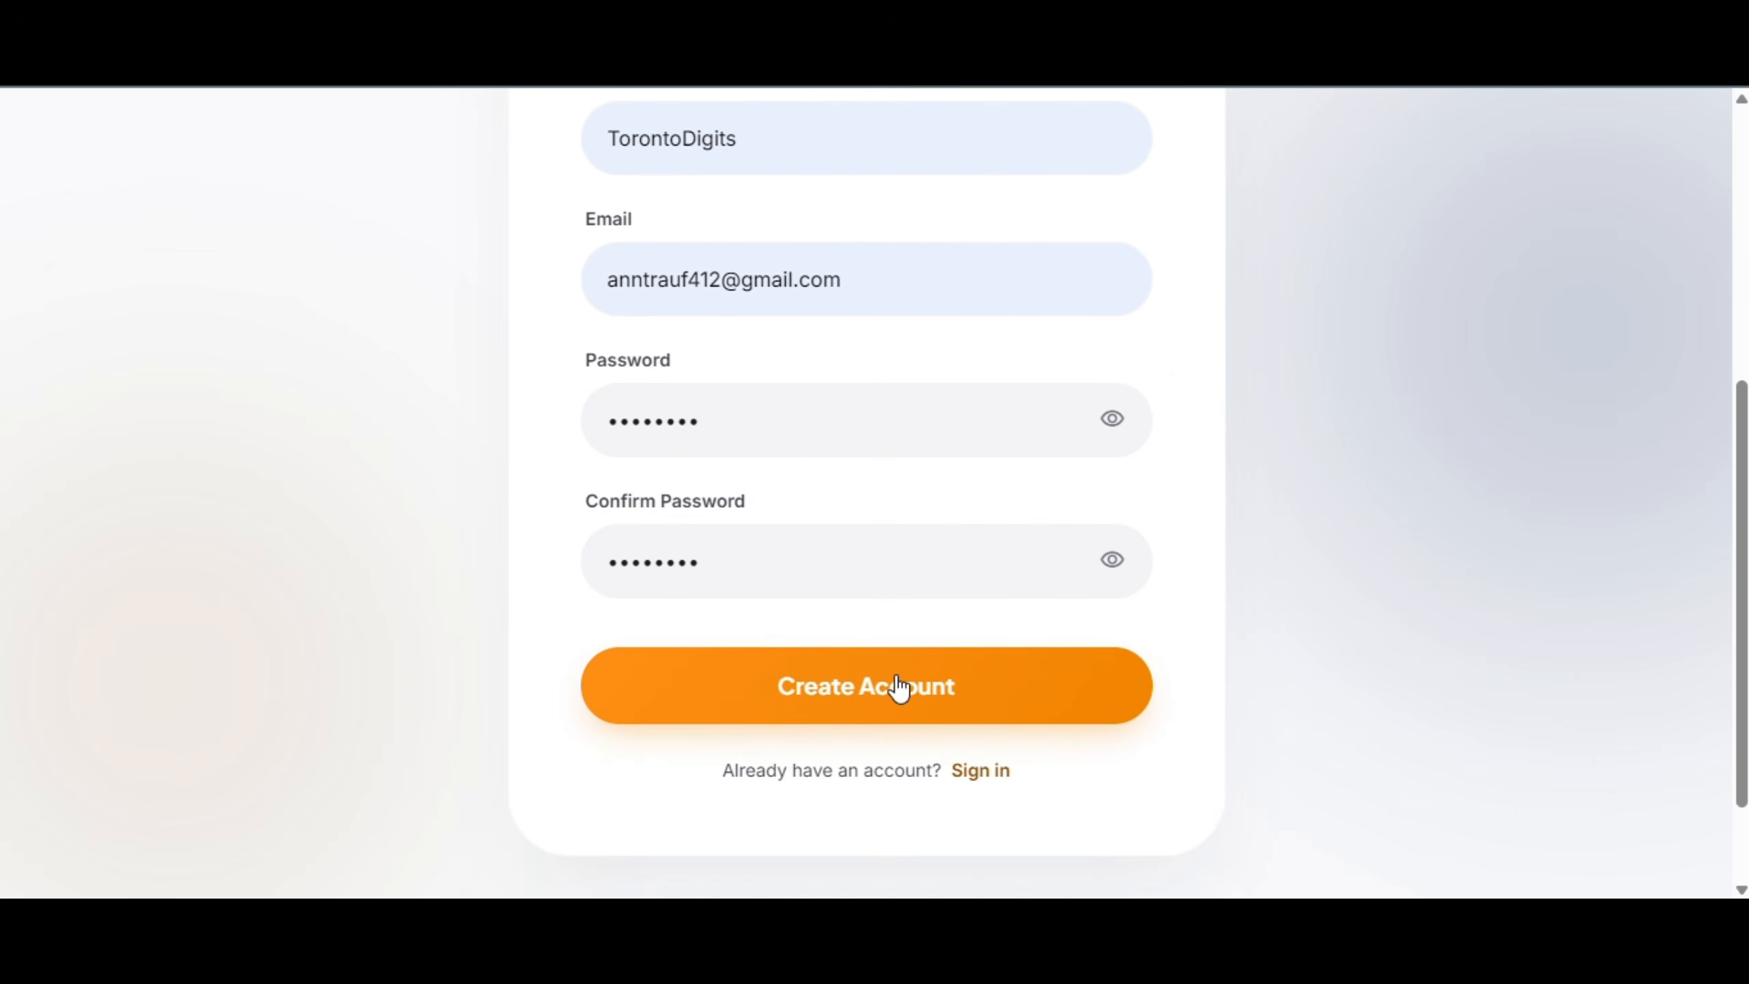
left_click(898, 686)
Save the new password in the browser and start a new audit
left_click(1288, 454)
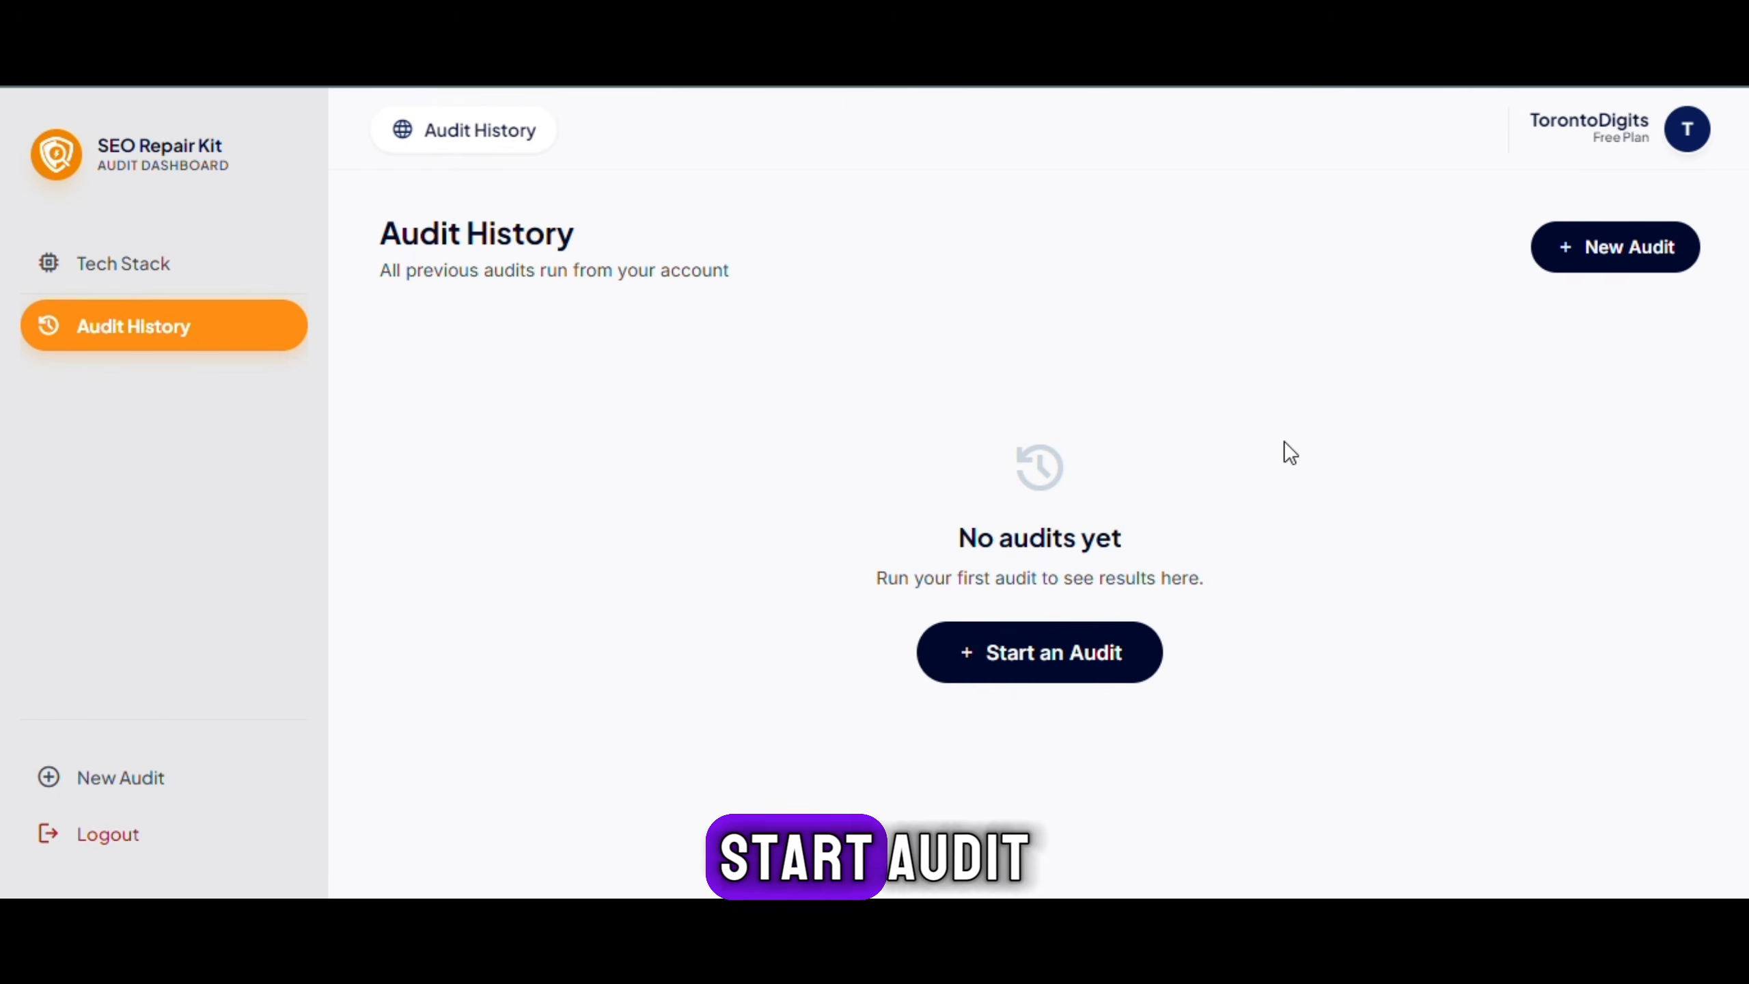
left_click(1039, 681)
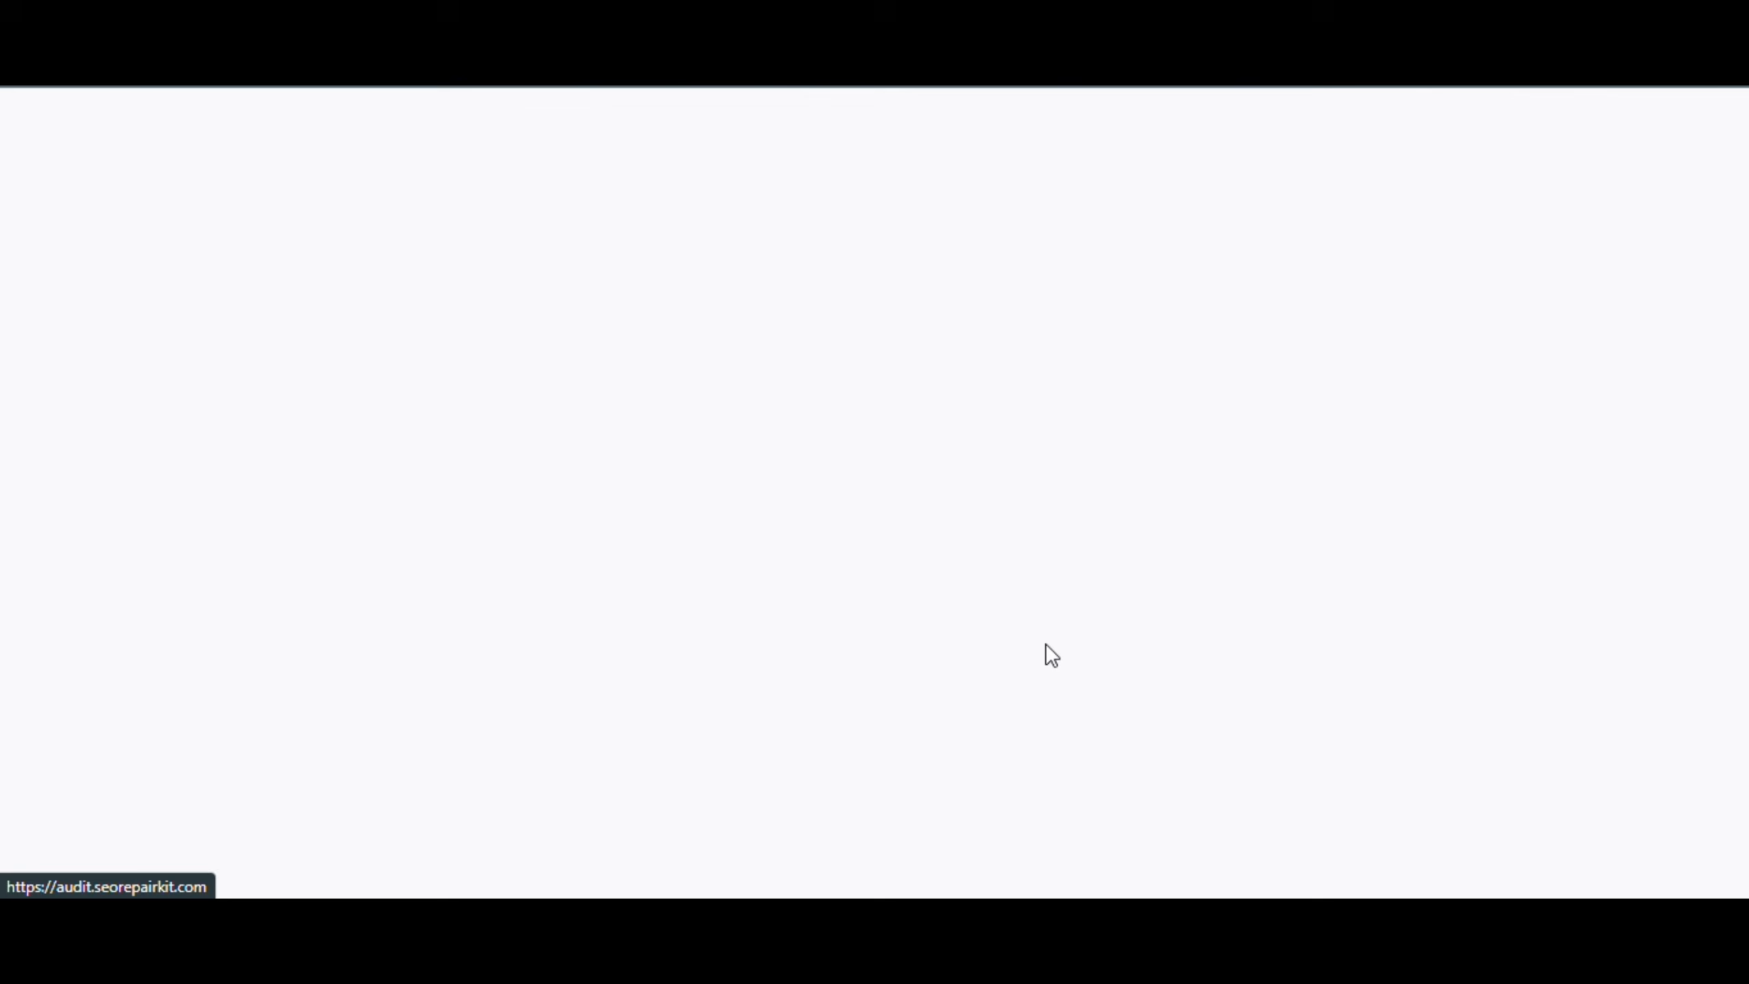
scroll(1170, 551, "down", 5)
scroll(1304, 512, "down", 3)
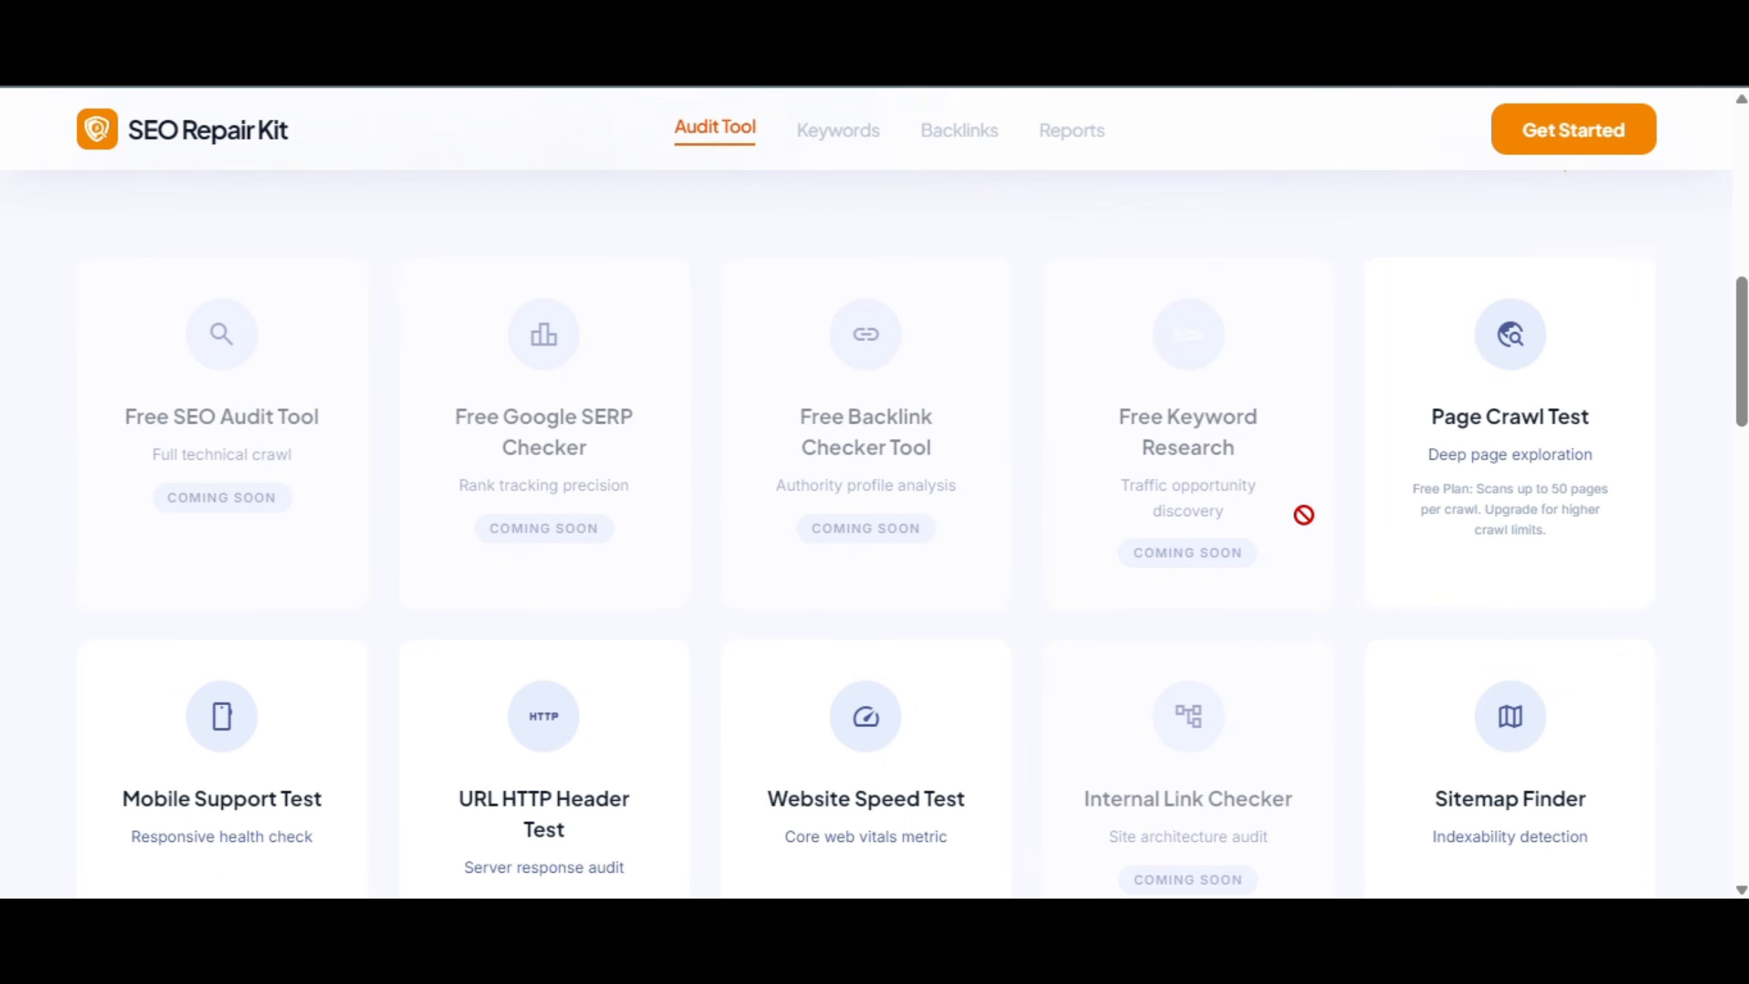
Select all eight tests, from Page Crawl and Mobile Support to Meta Tags and URL Redirect Checker
left_click(1549, 491)
scroll(826, 523, "down", 3)
left_click(199, 547)
left_click(463, 553)
left_click(800, 555)
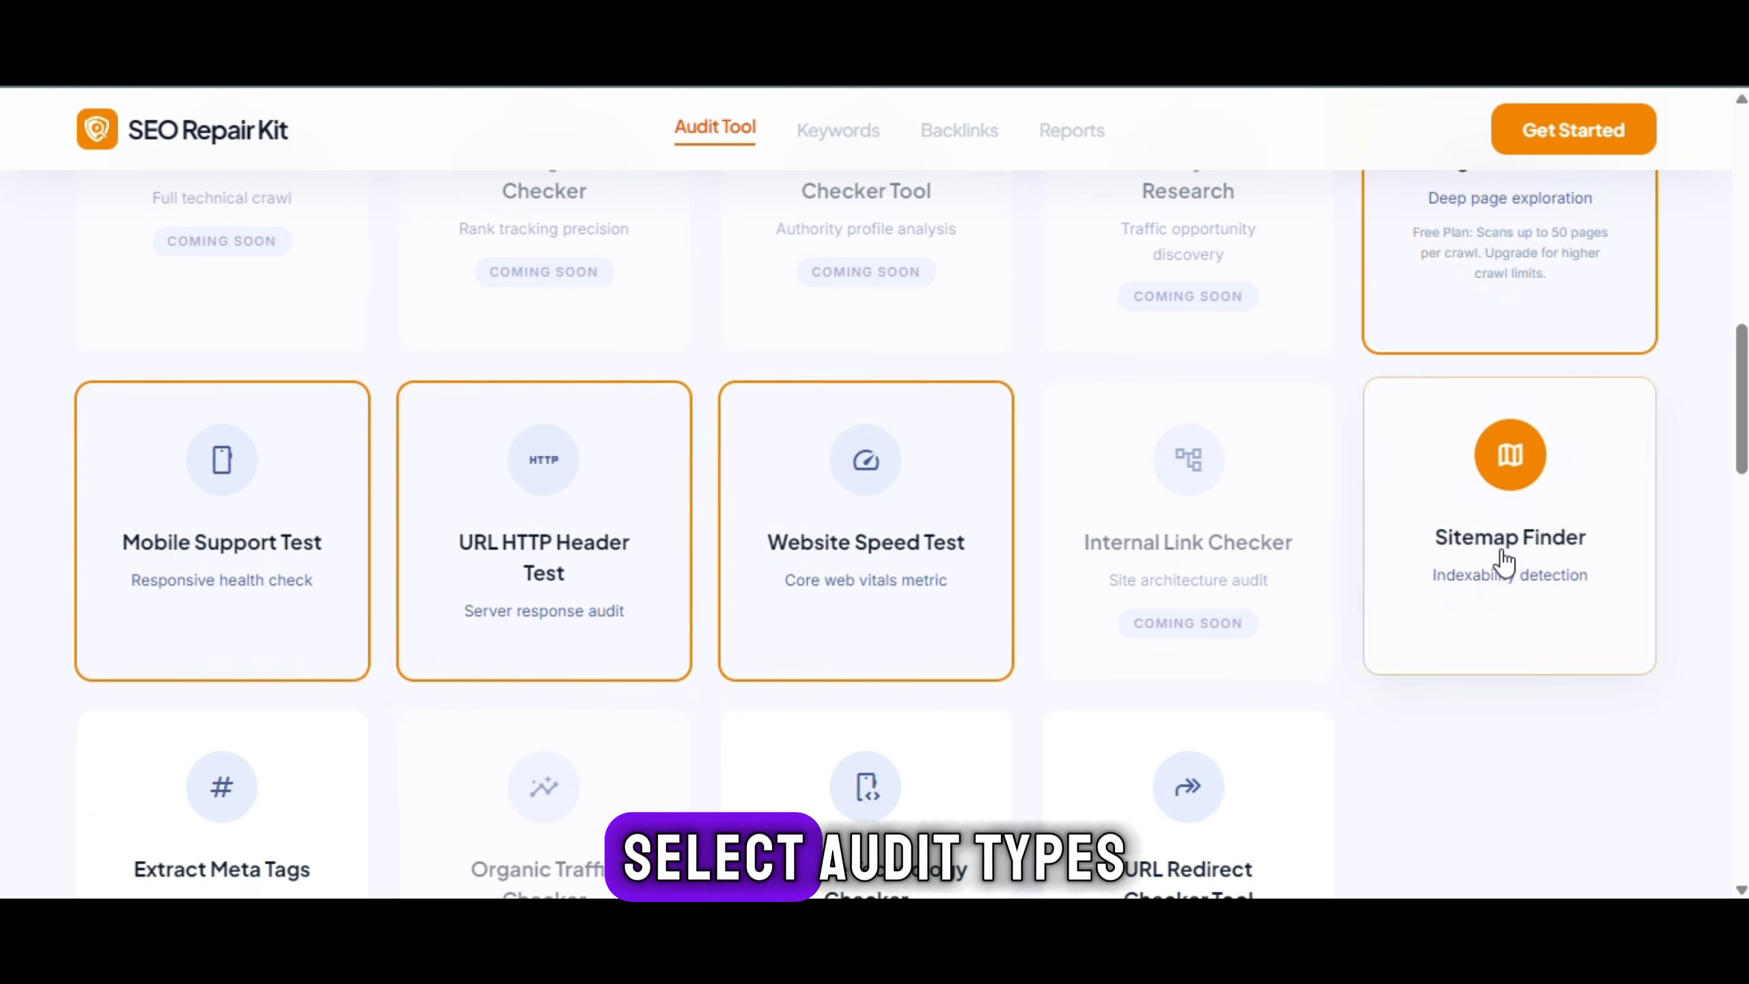
left_click(1502, 559)
scroll(1475, 559, "down", 3)
left_click(191, 639)
left_click(761, 652)
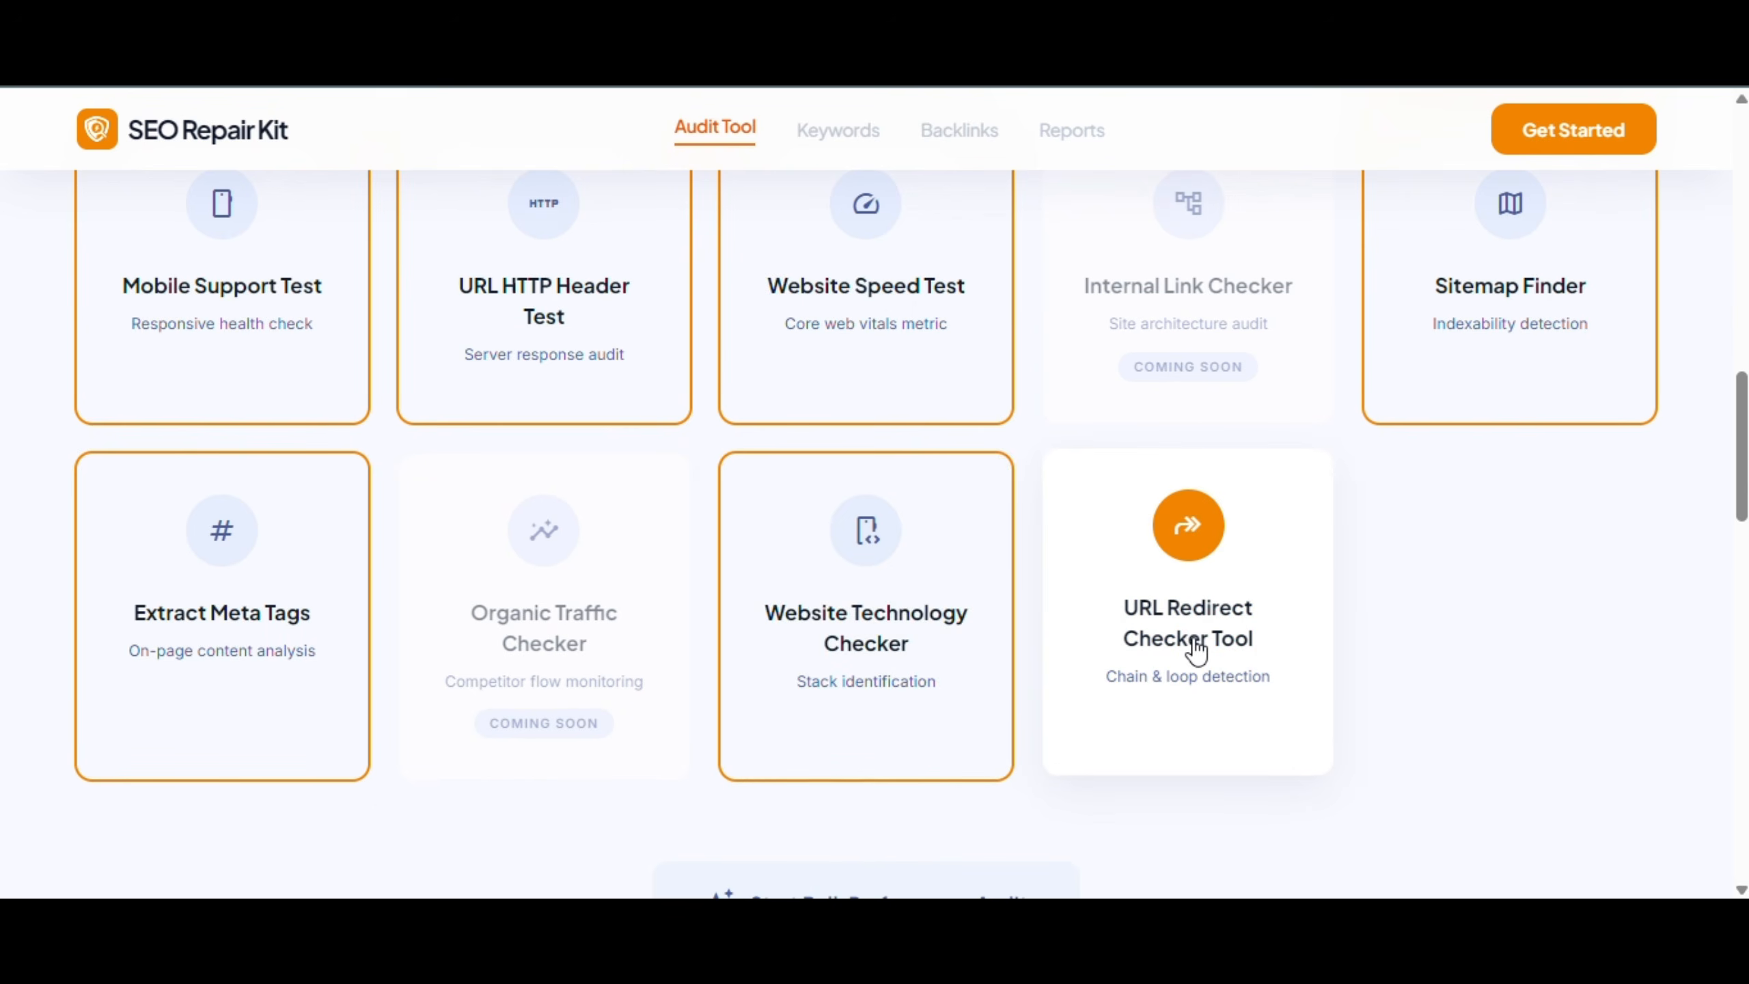
left_click(1195, 664)
Paste the 1clickautomations.ai assessment page URL into Step 2 and request the manual audit
scroll(1199, 655, "up", 5)
scroll(1290, 609, "up", 3)
scroll(1290, 609, "down", 10)
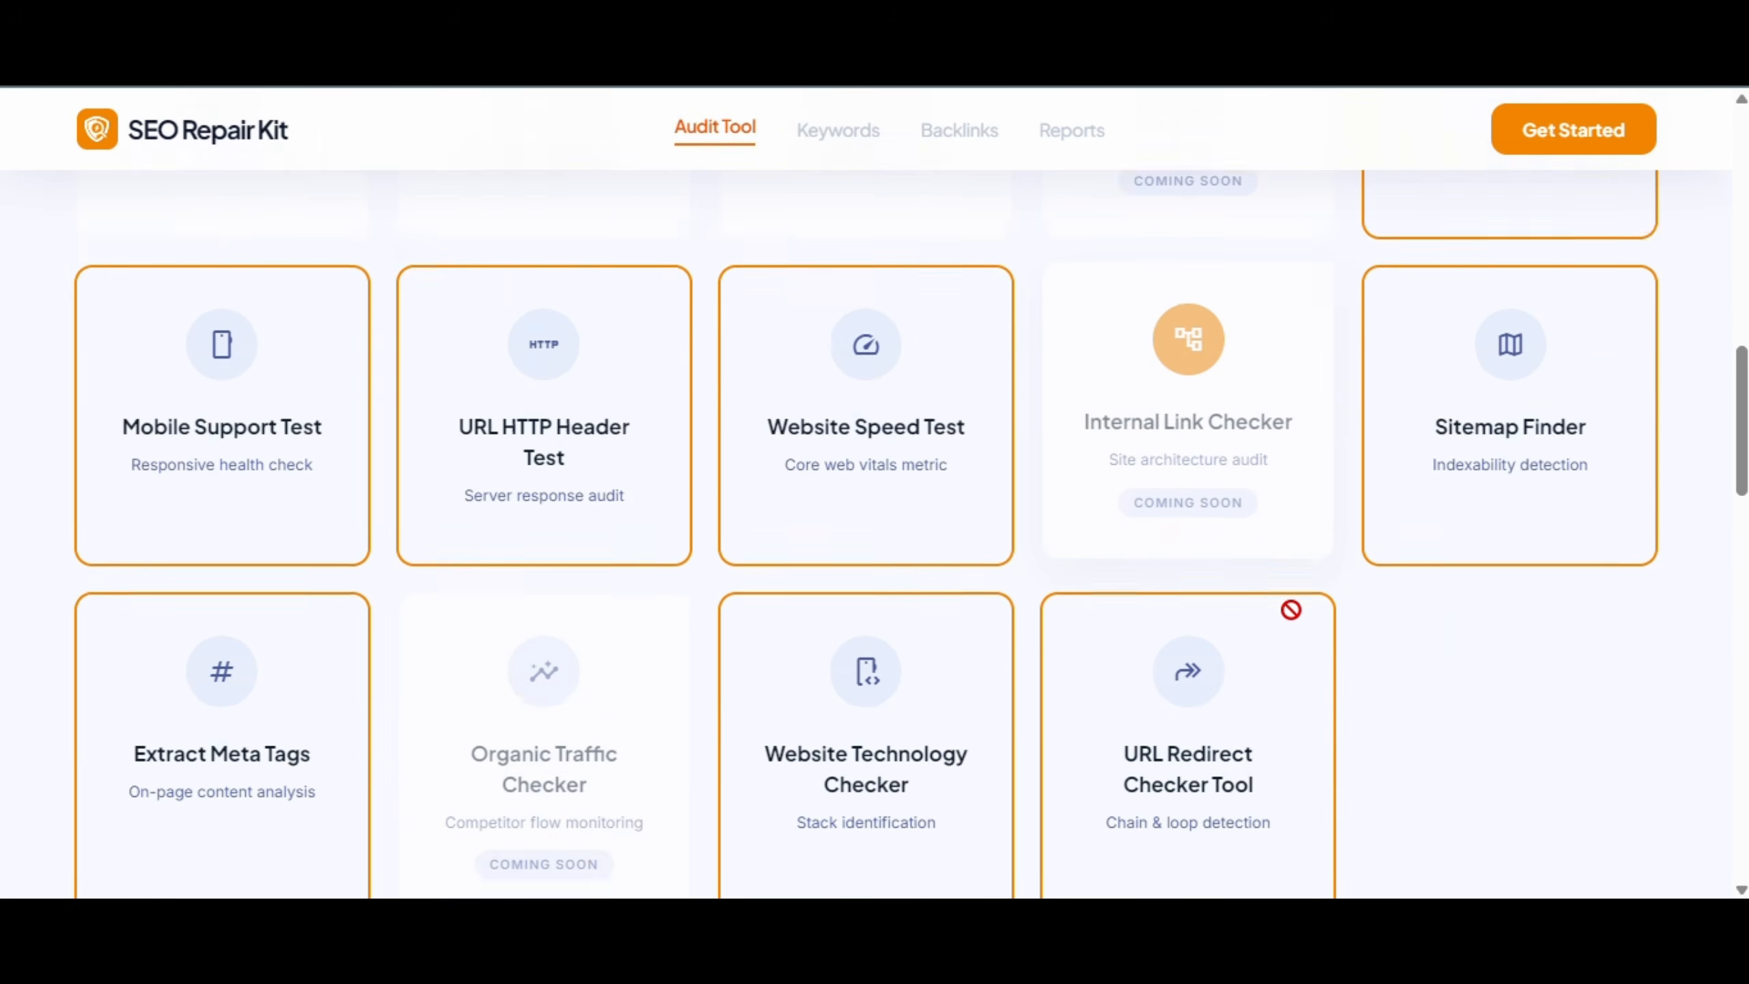
scroll(1284, 676, "down", 8)
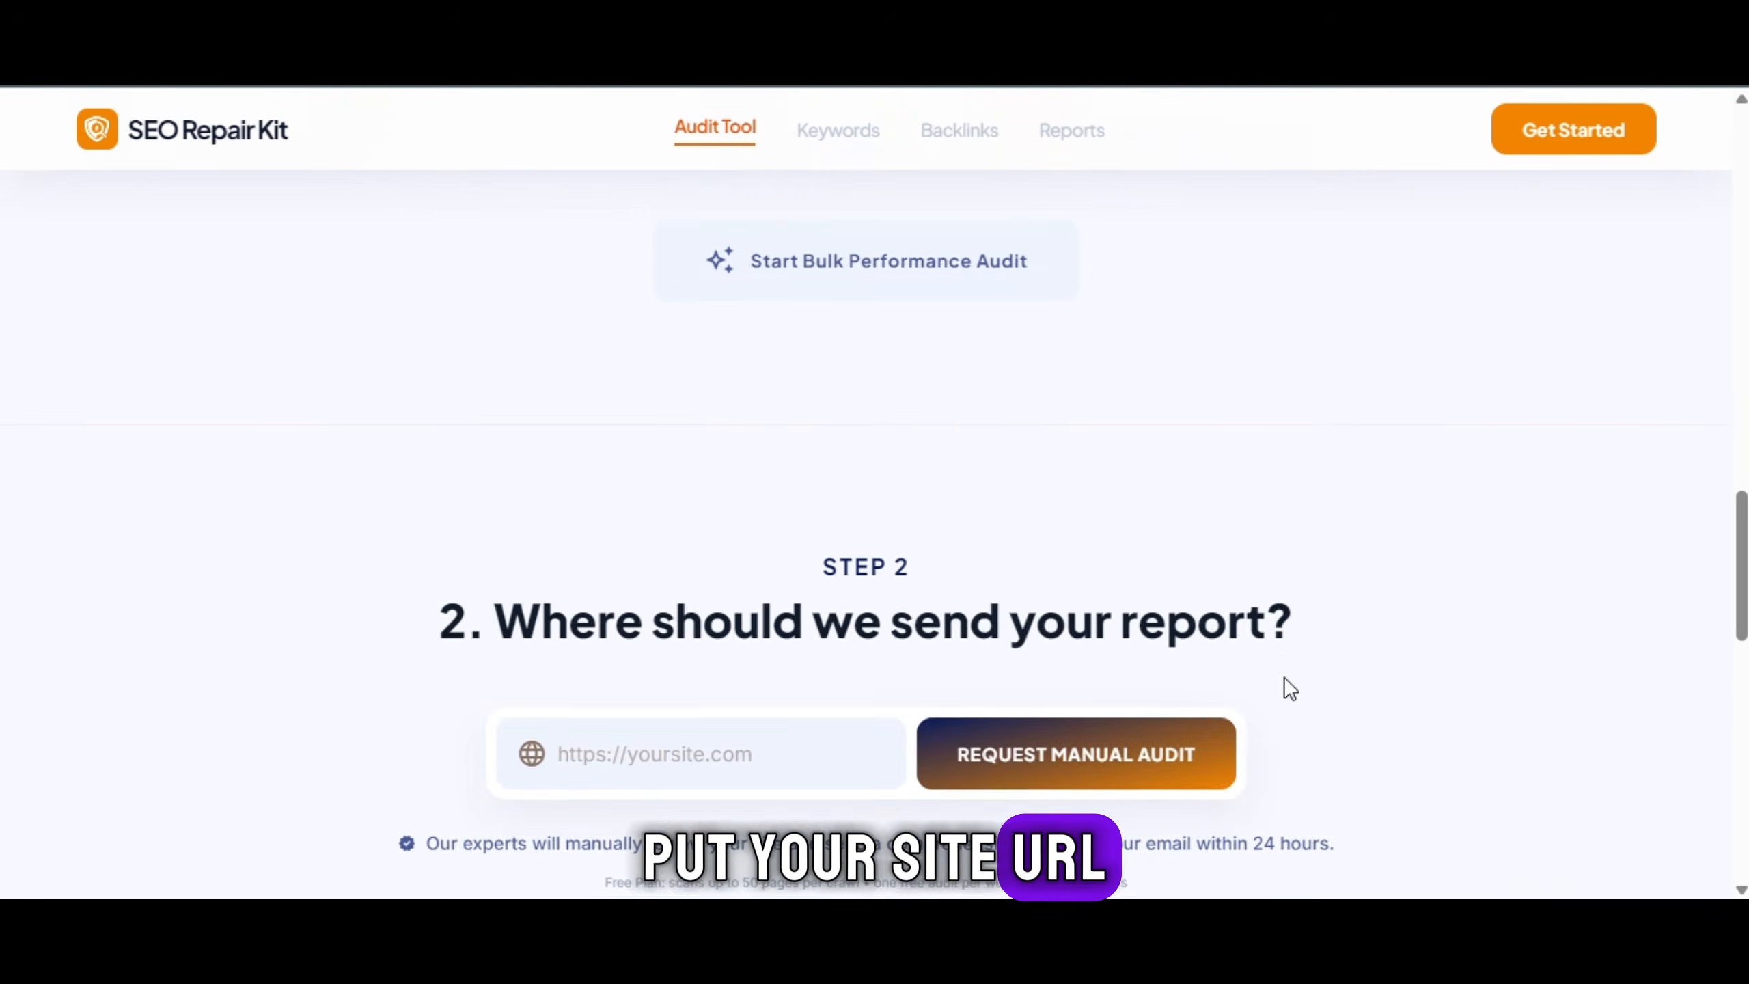
left_click(792, 509)
type("https://www.1clickautomations.ai/assessment")
left_click(1026, 500)
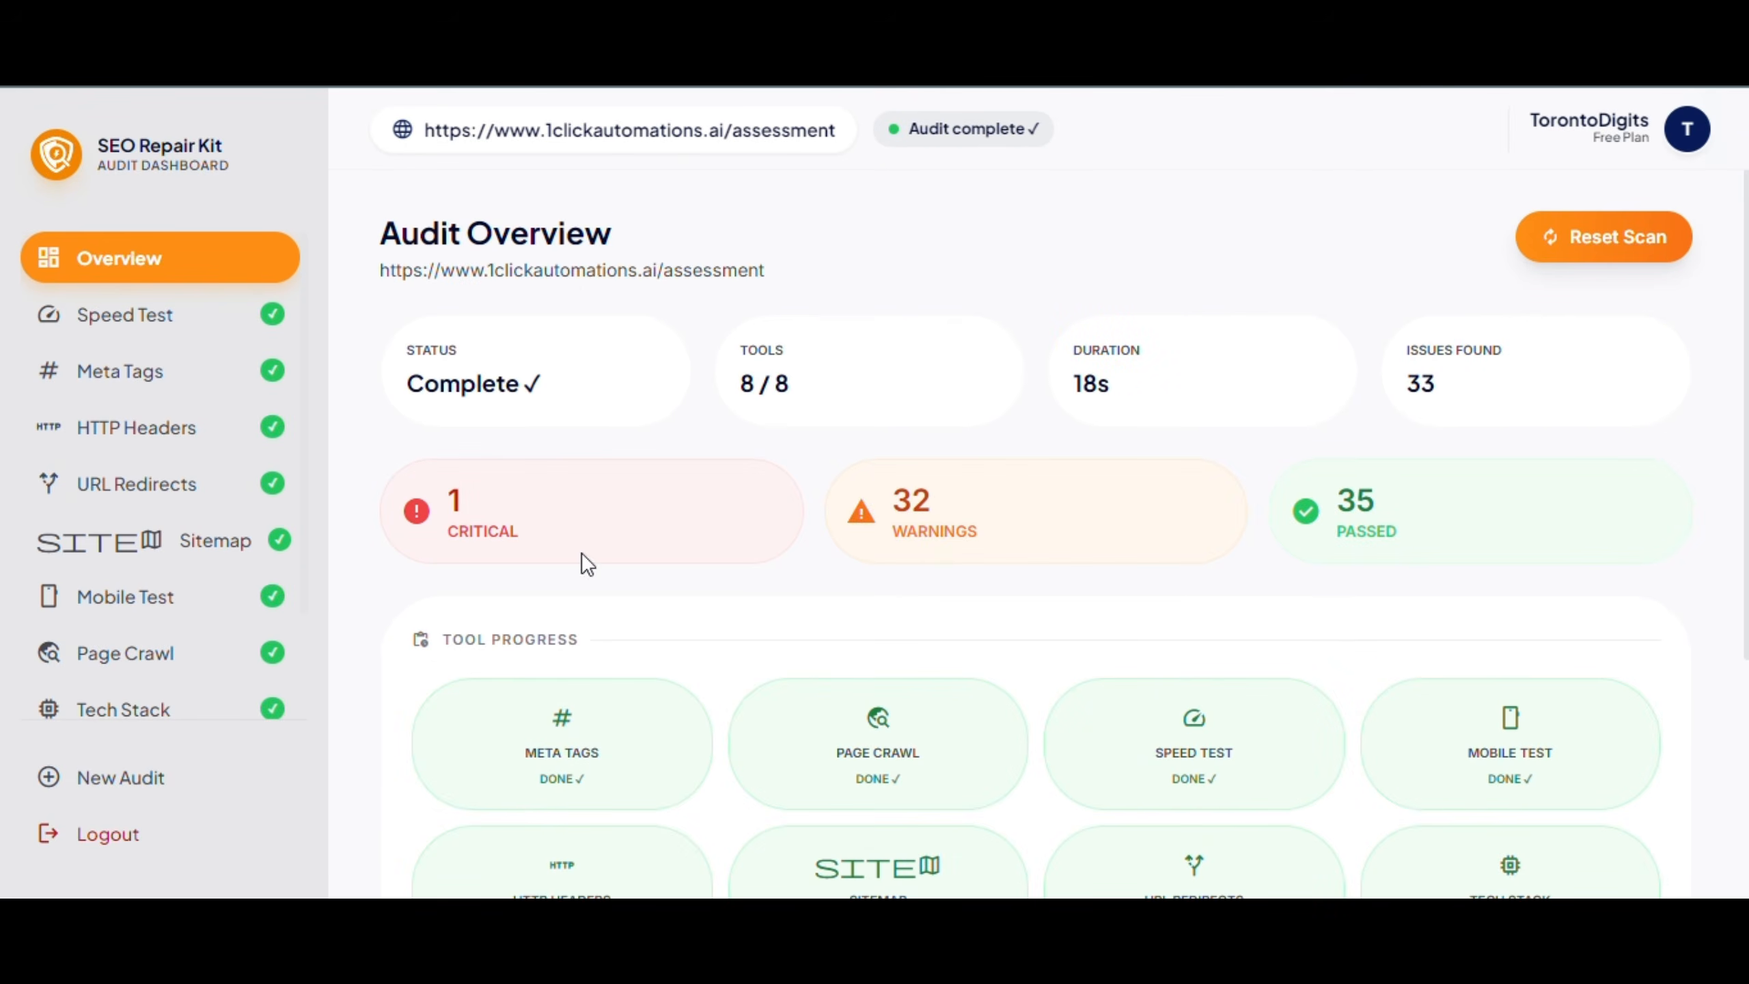
Review the Website Speed, Meta Tags and HTTP Headers results of the audit
scroll(1112, 629, "down", 5)
scroll(1109, 621, "up", 5)
left_click(165, 323)
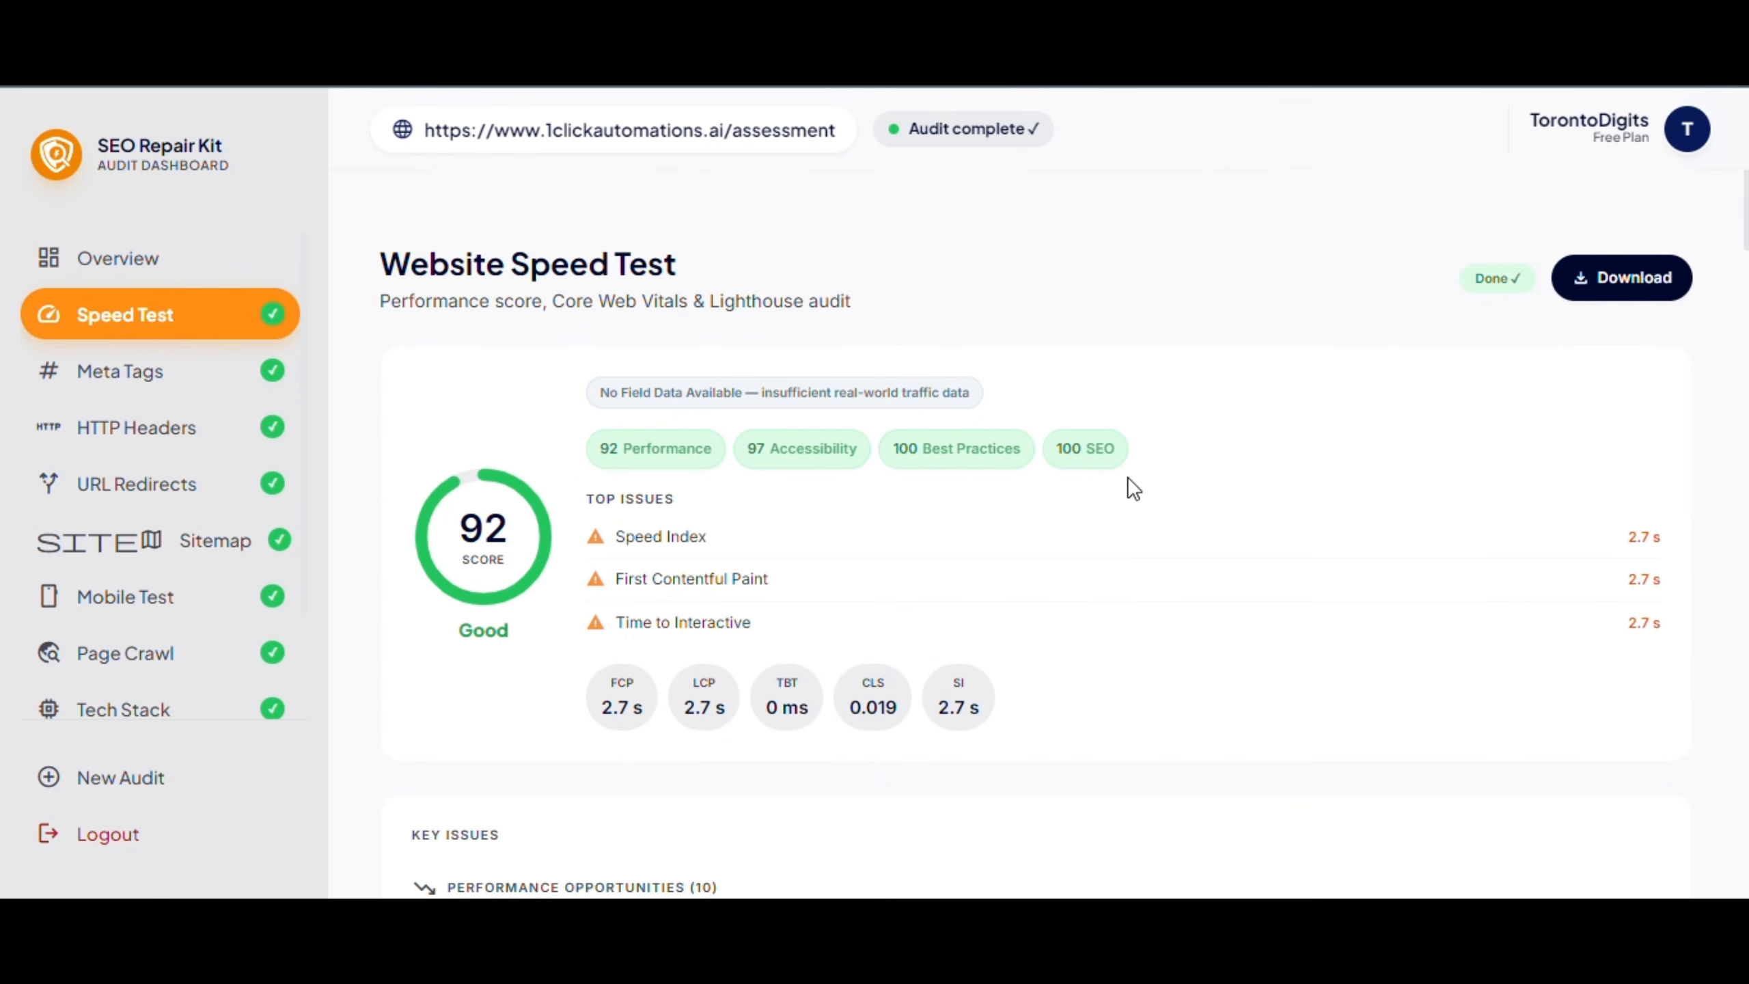
scroll(1137, 416, "down", 15)
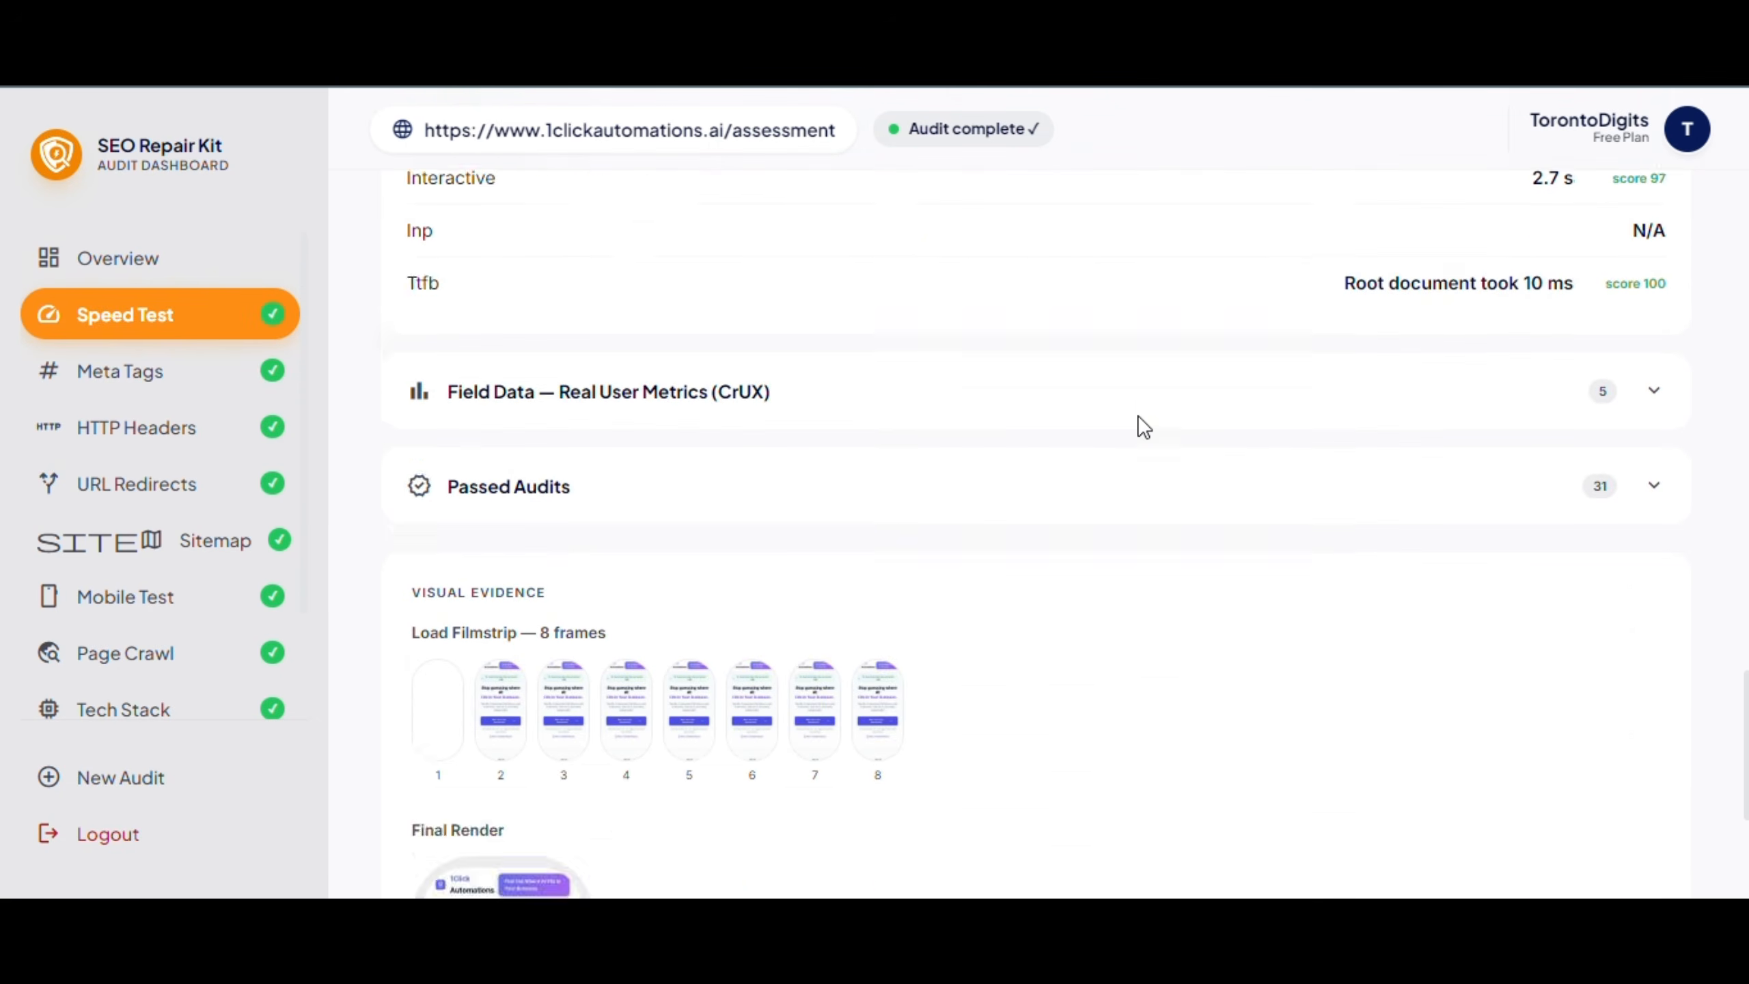
scroll(1136, 415, "down", 5)
left_click(180, 379)
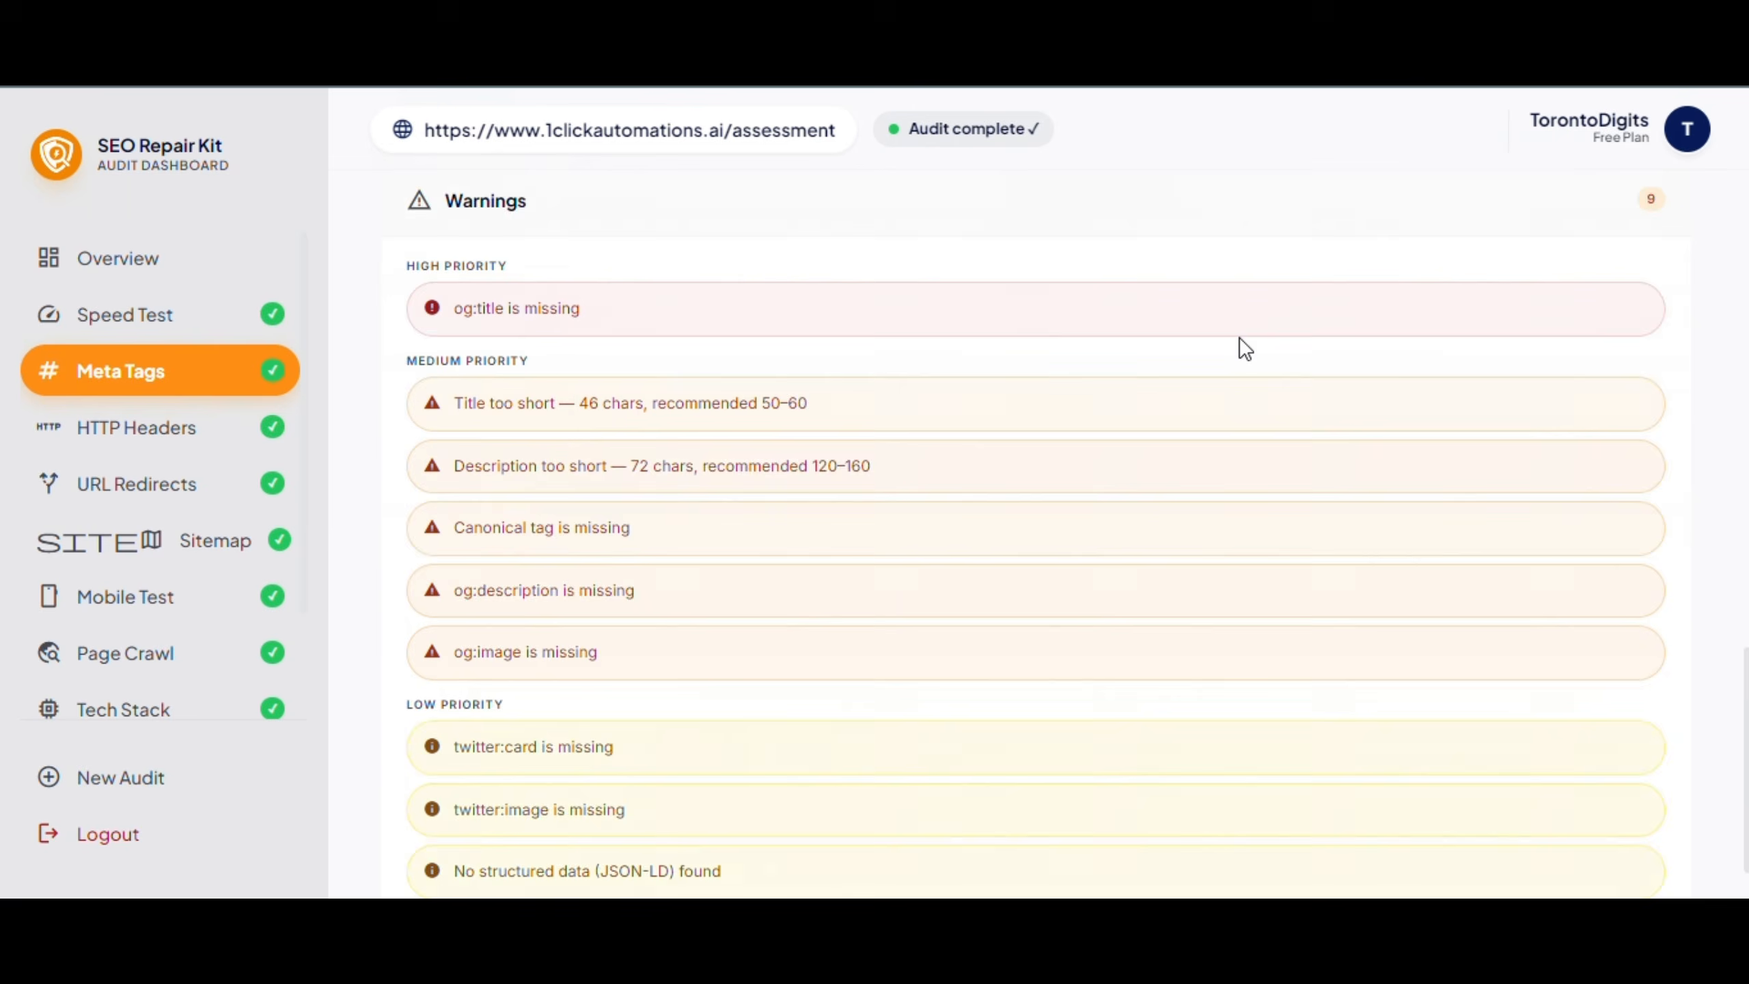
scroll(1243, 348, "up", 15)
scroll(1248, 400, "down", 5)
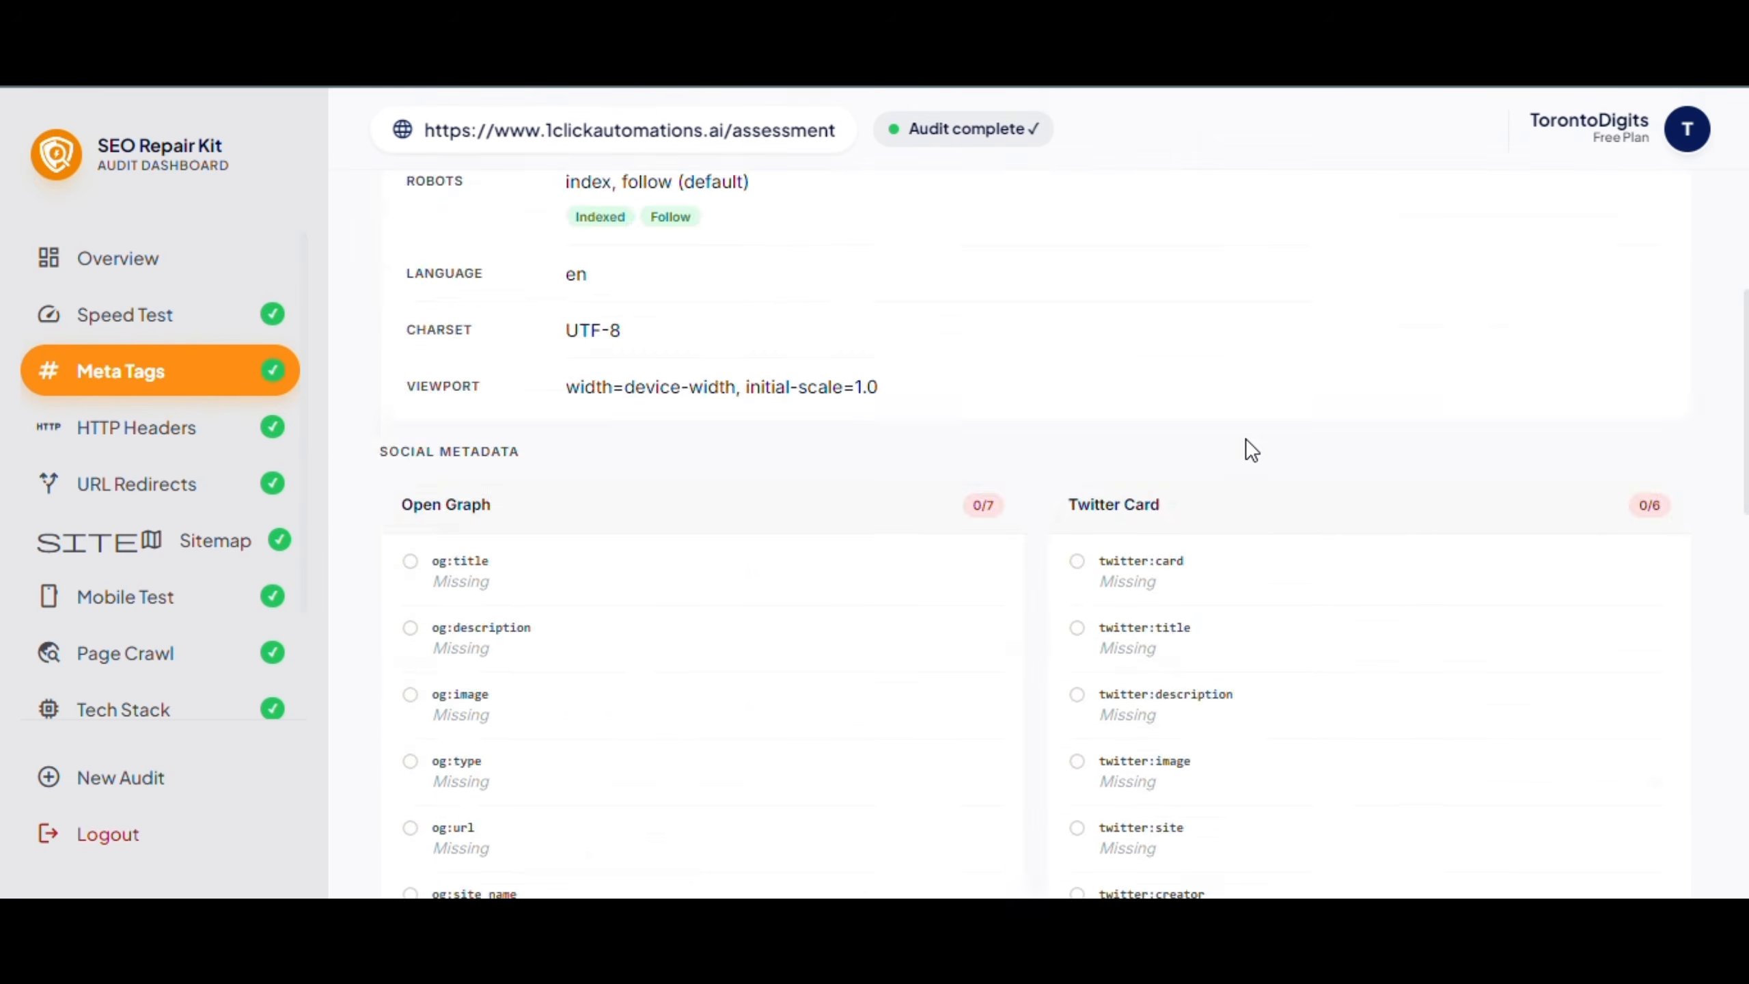
scroll(1248, 496, "down", 10)
left_click(289, 434)
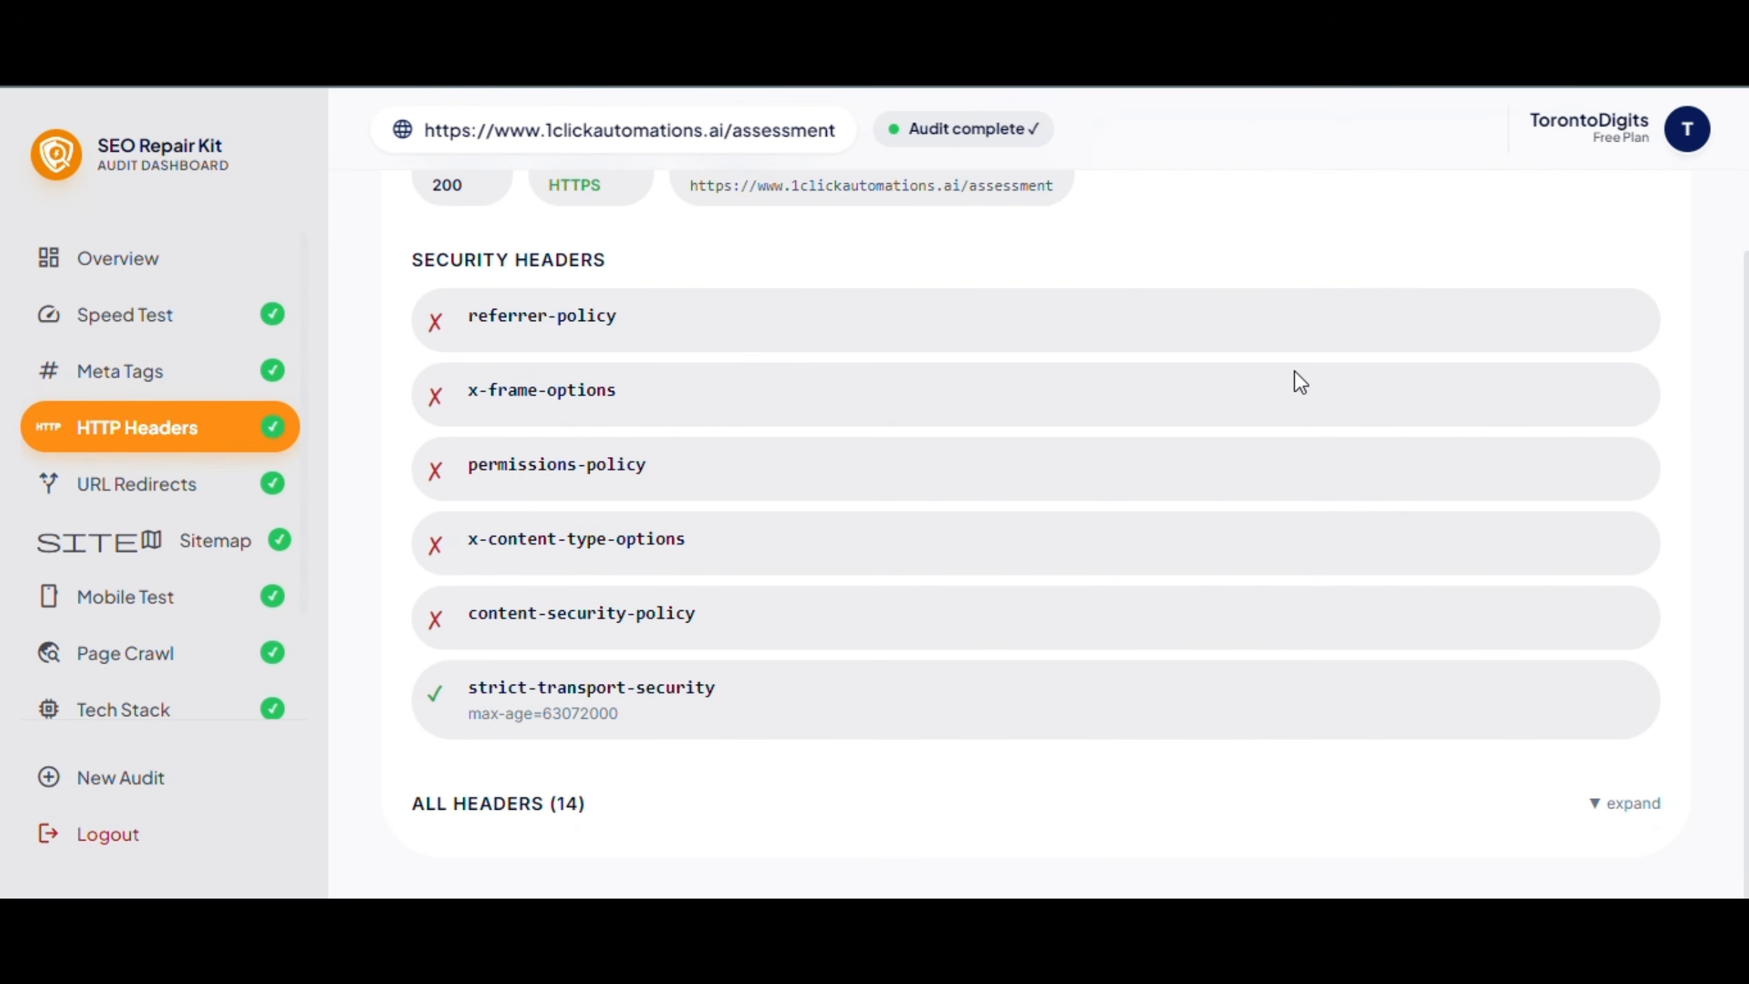
Review the URL Redirect, Sitemap Finder, Mobile Support and Page Crawl results (15 pages crawled)
scroll(1331, 276, "up", 3)
scroll(1330, 276, "down", 3)
scroll(1164, 513, "up", 3)
left_click(172, 491)
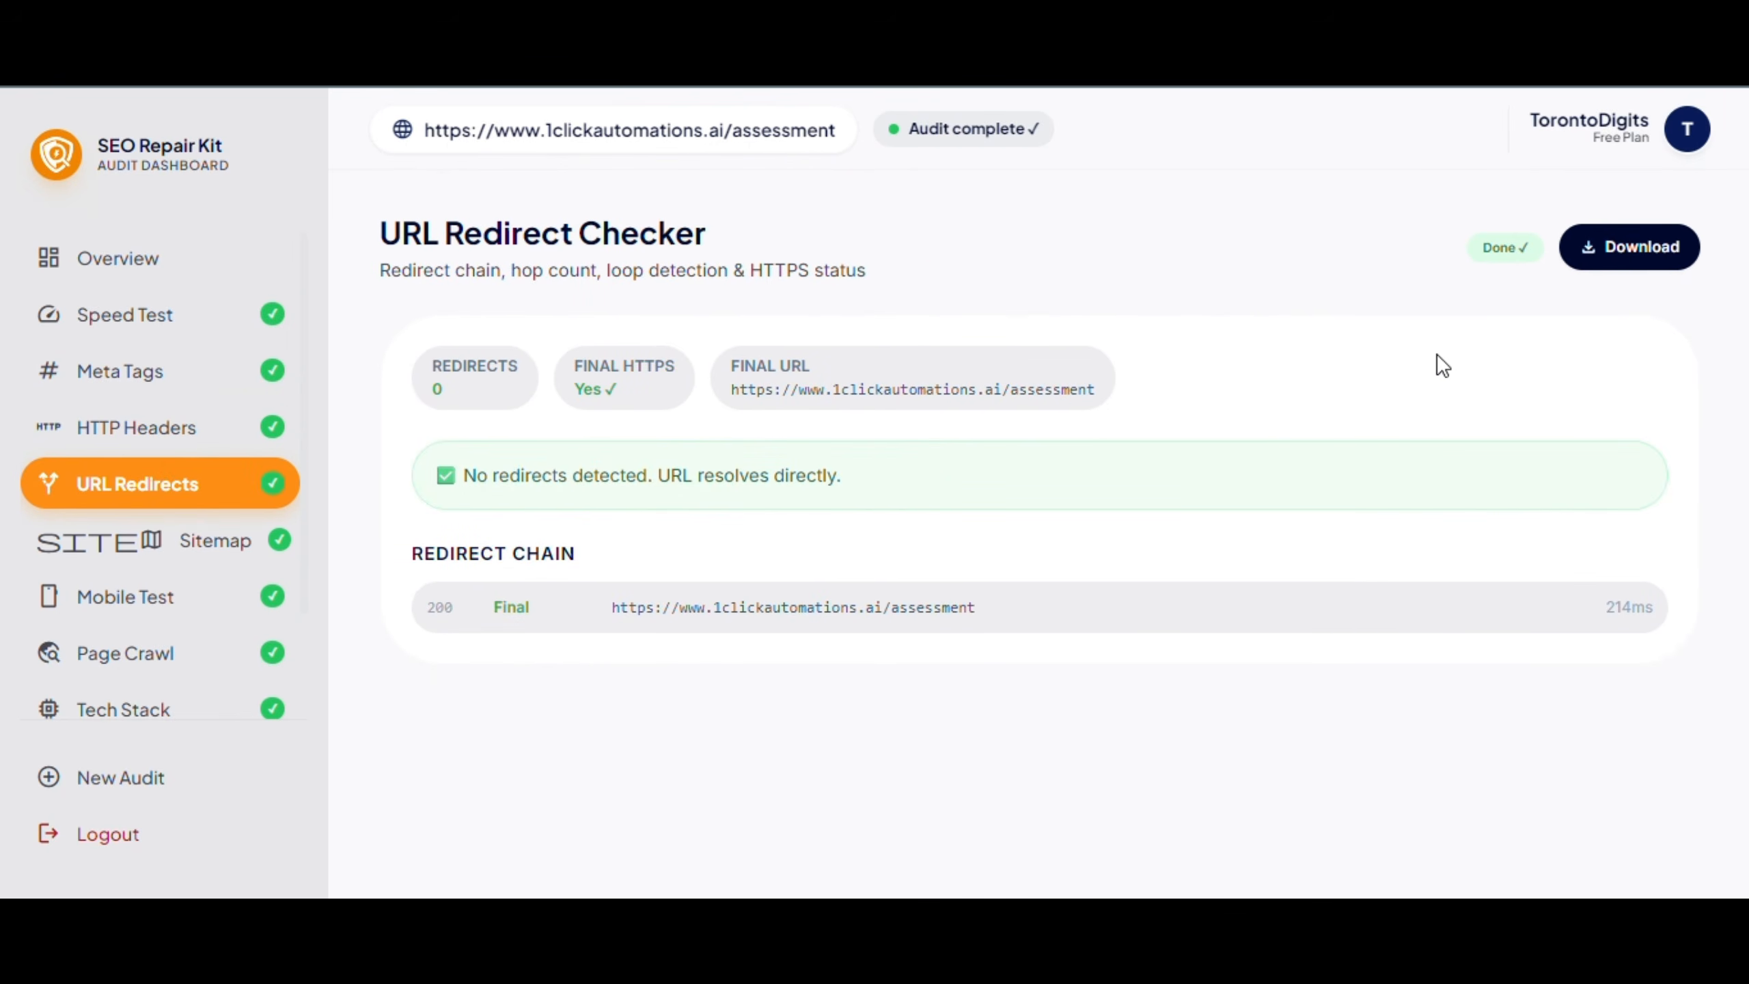
left_click(99, 529)
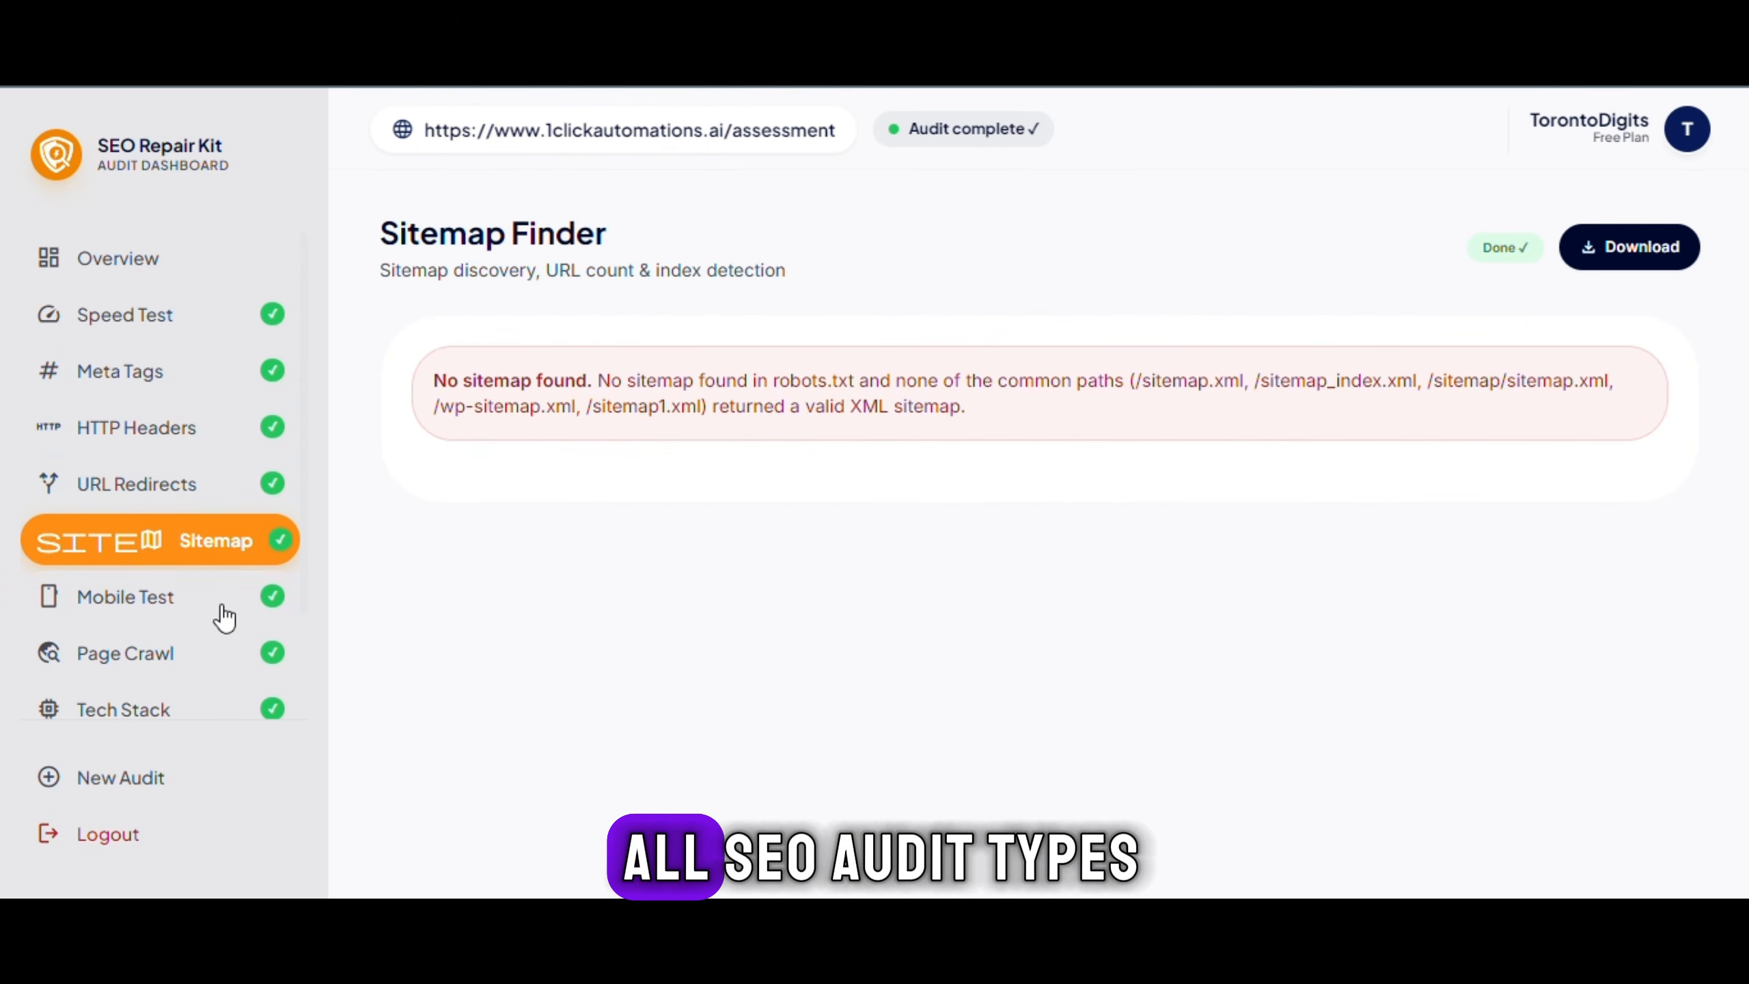
left_click(252, 605)
scroll(1120, 421, "down", 10)
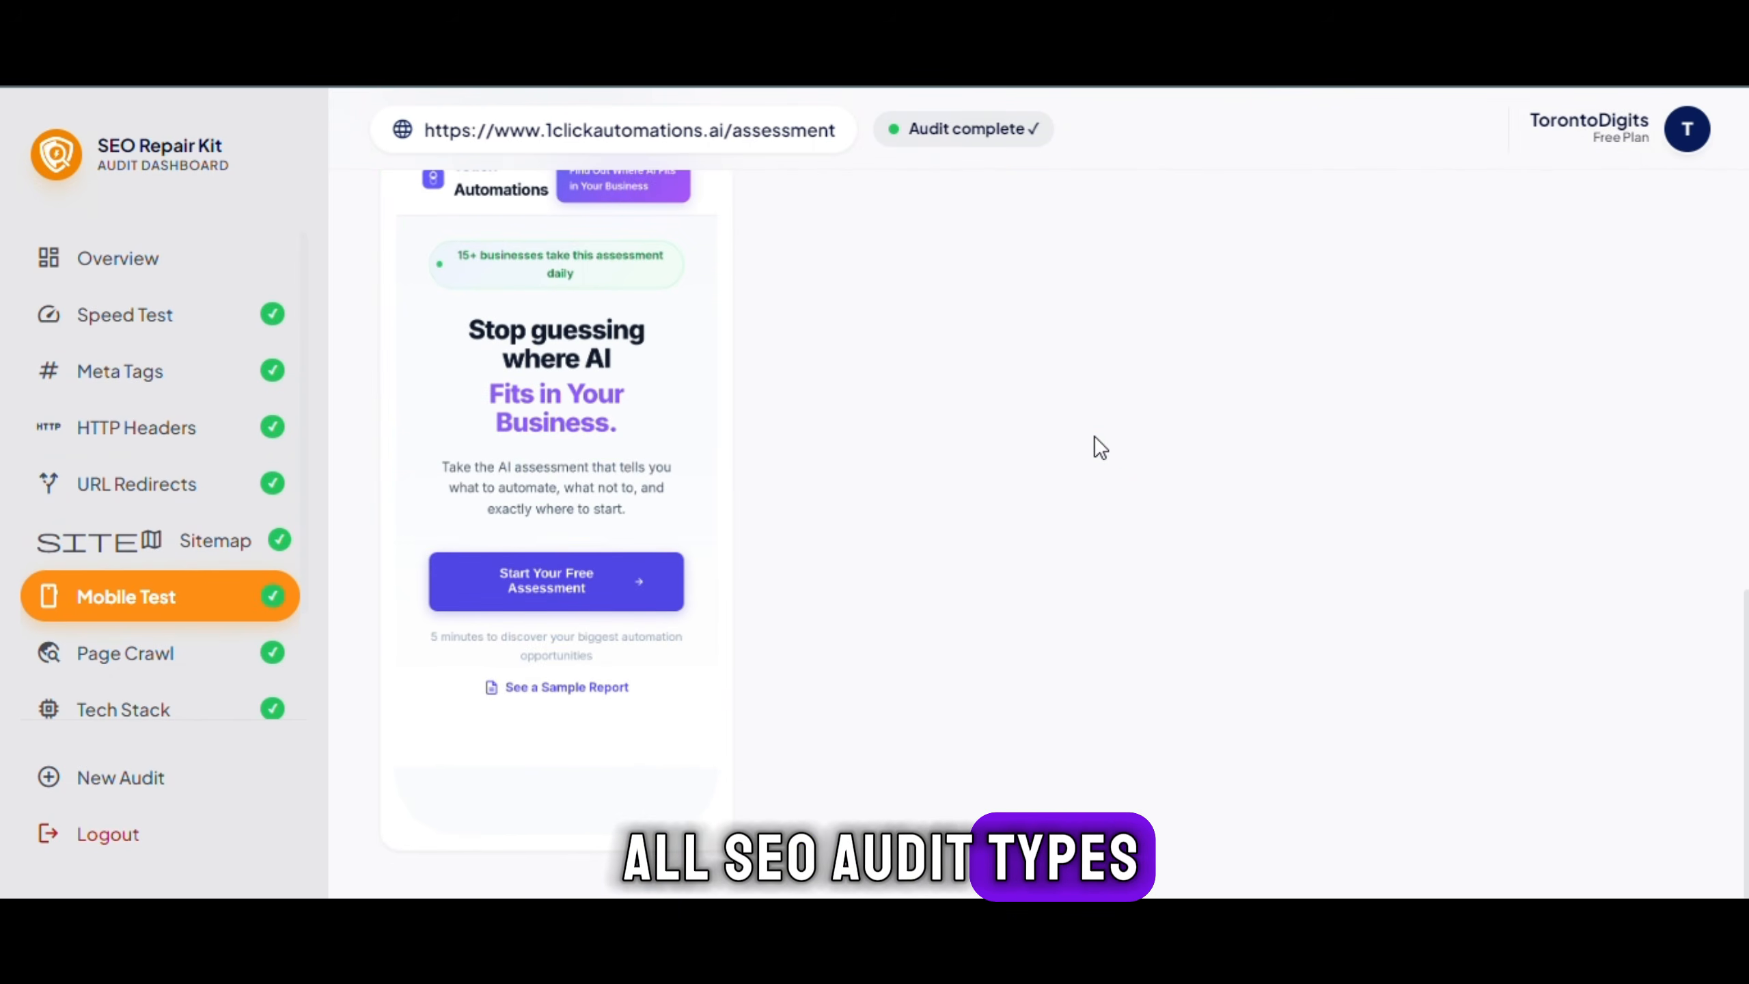
left_click(184, 655)
scroll(1311, 404, "up", 3)
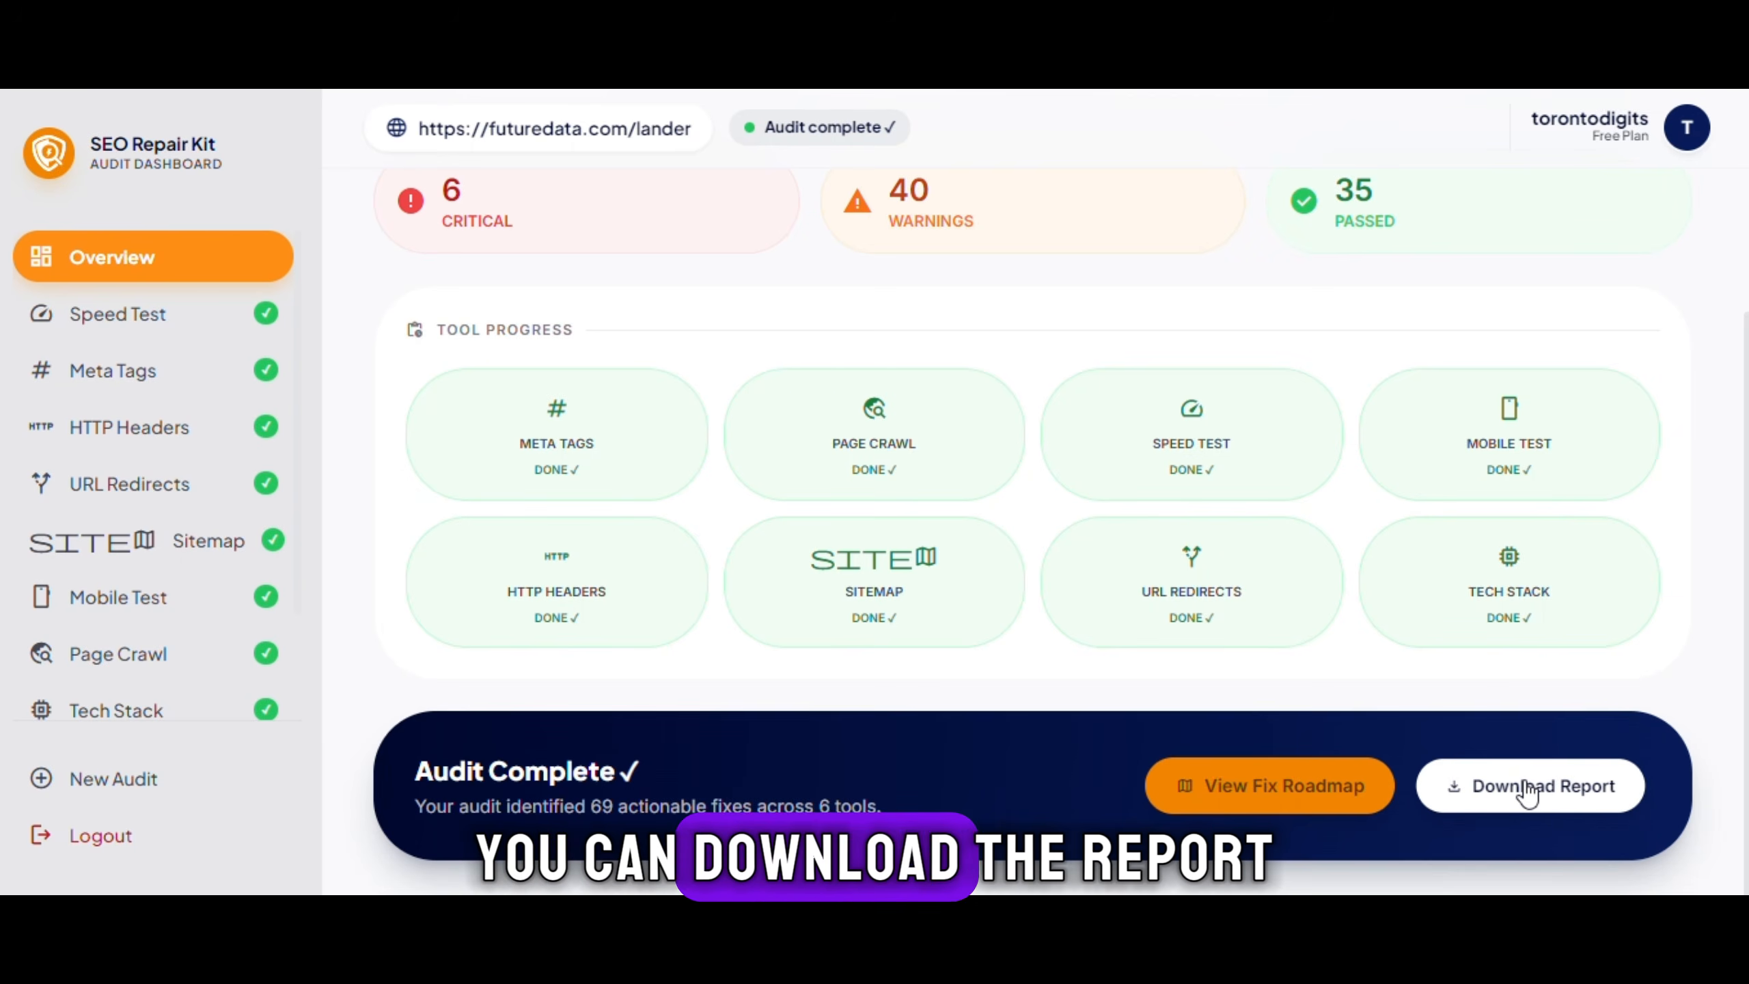
Download the futuredata.com/lander report, open the PDF and scroll through its sections
left_click(1527, 787)
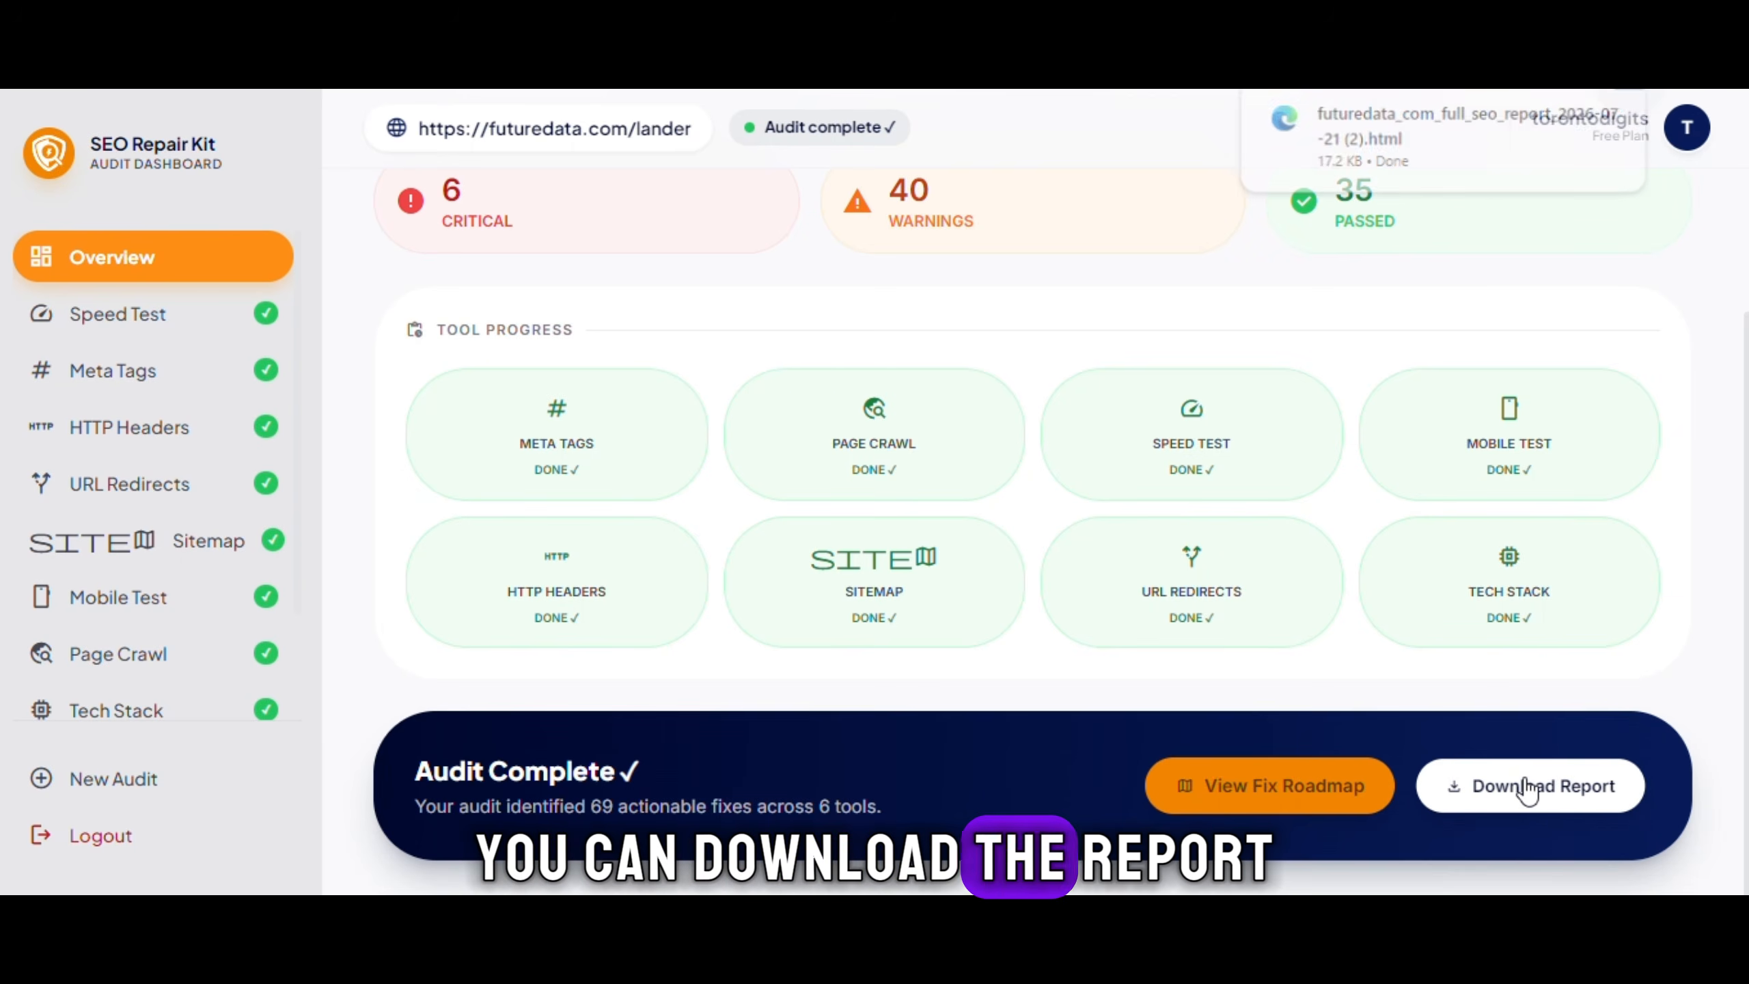
left_click(1397, 123)
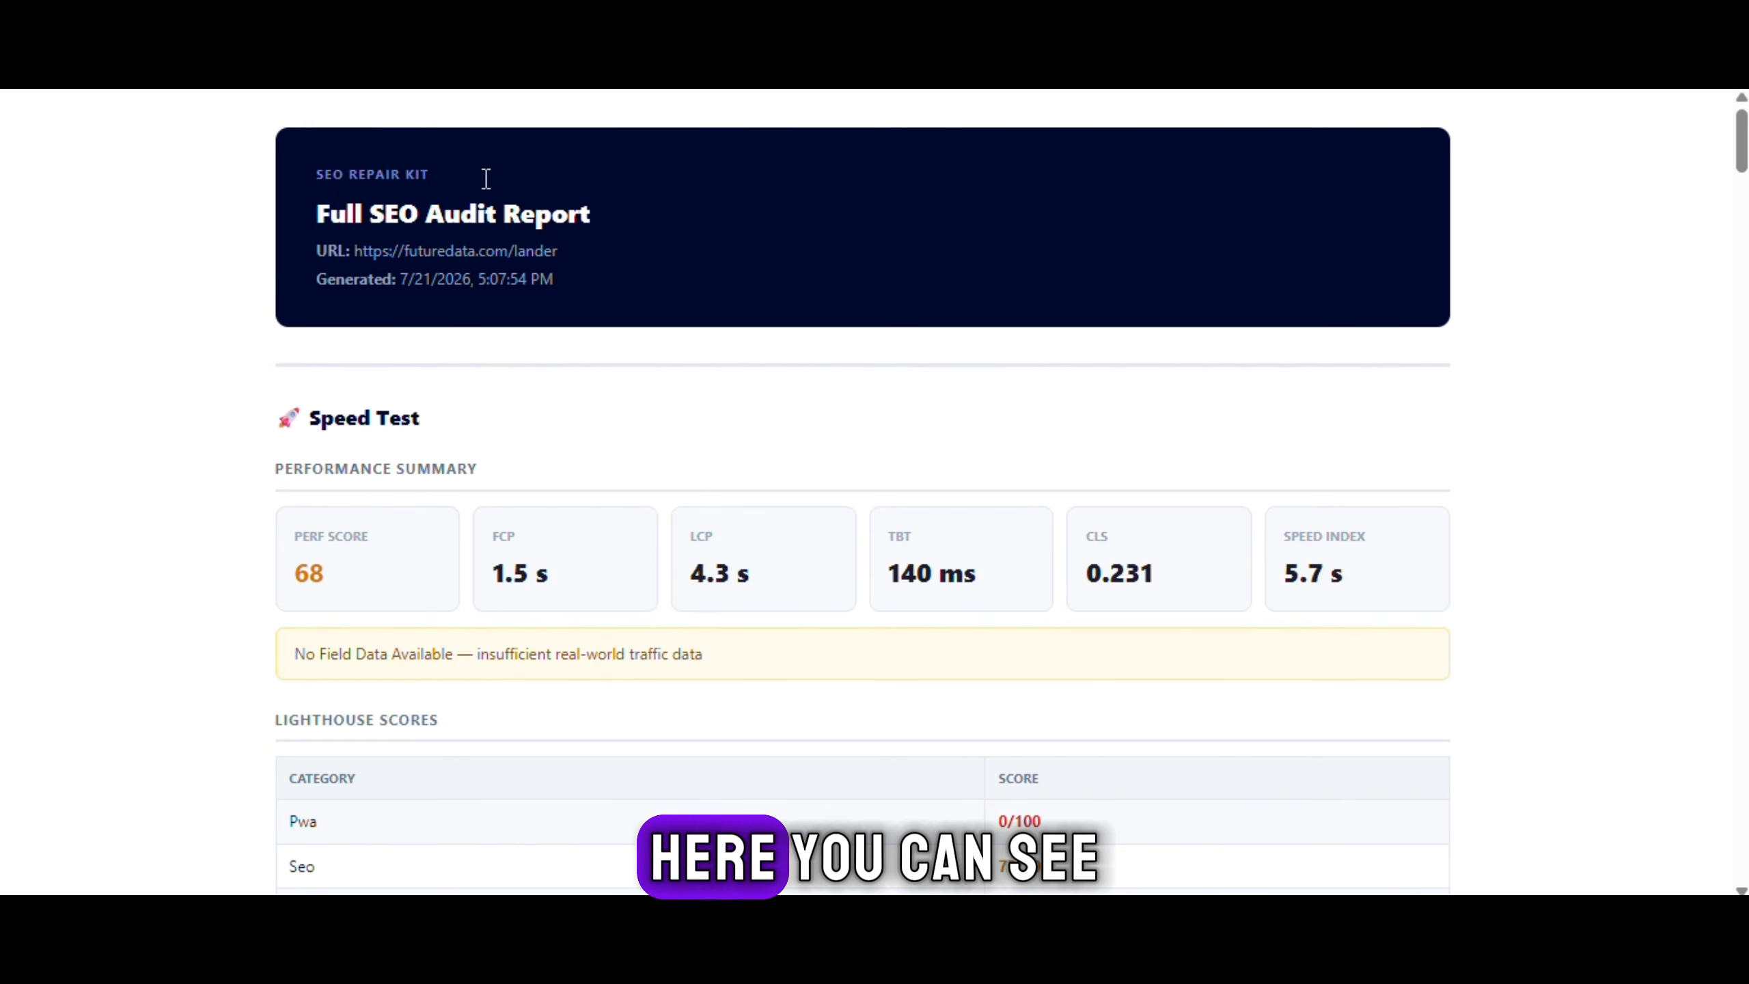
scroll(895, 496, "down", 10)
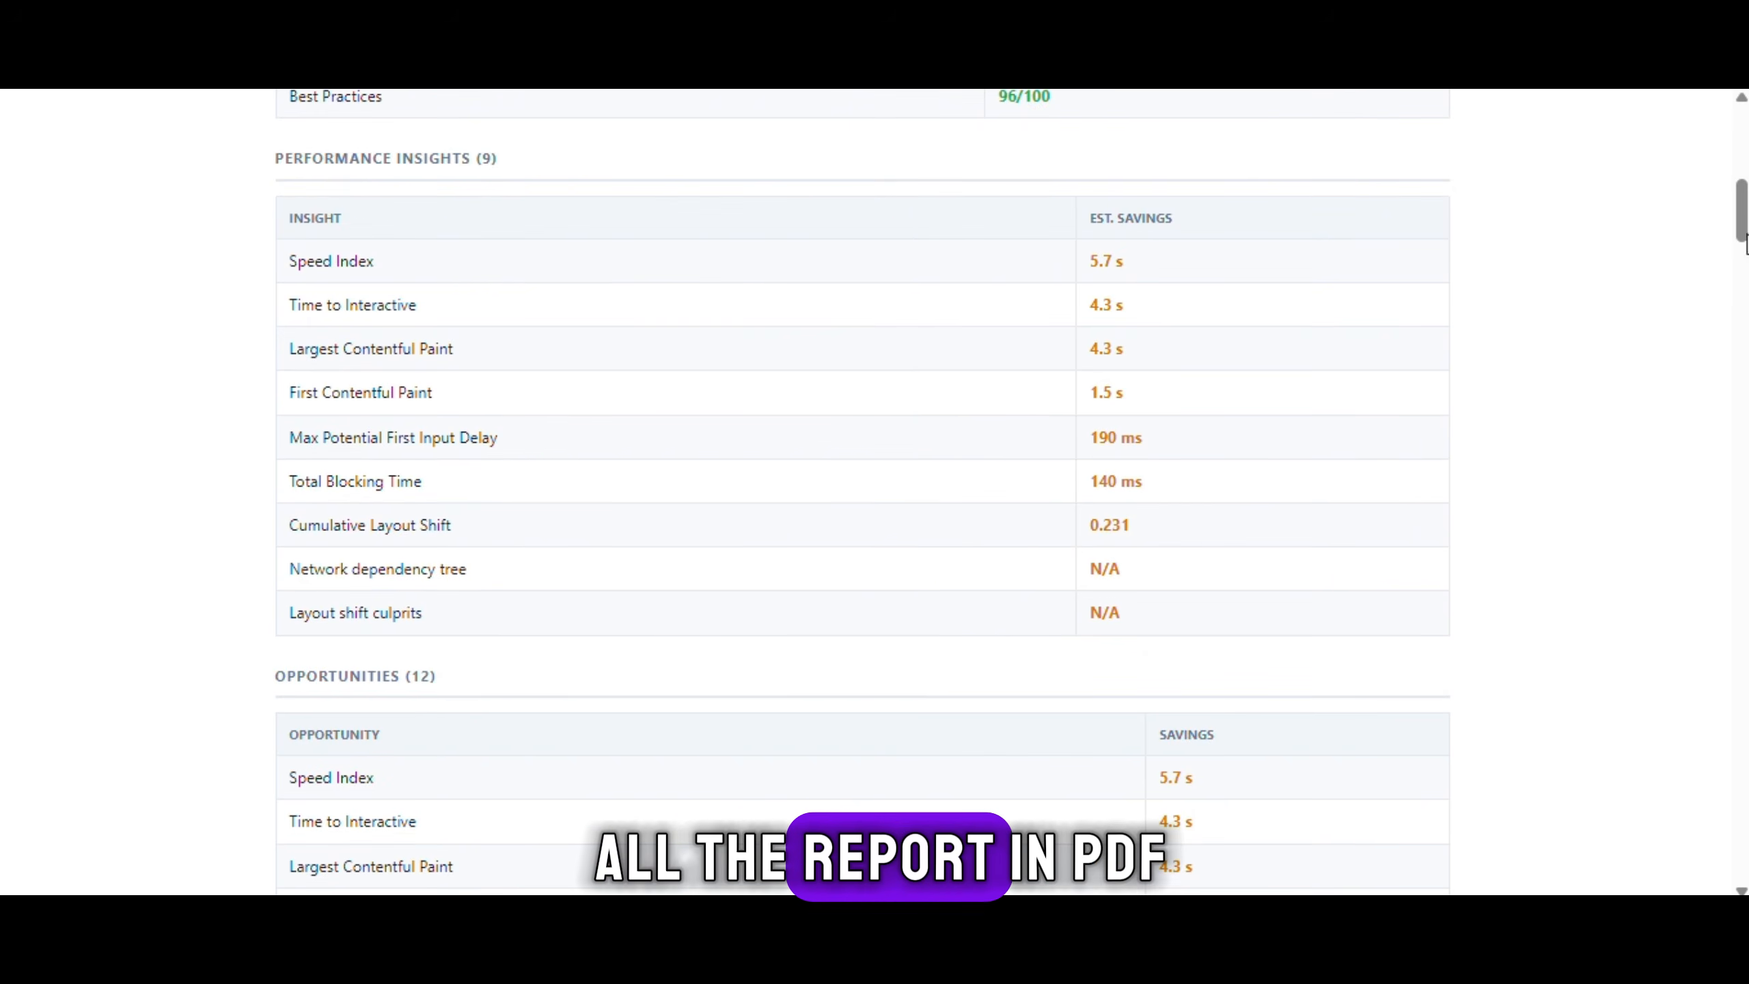
scroll(1560, 290, "down", 15)
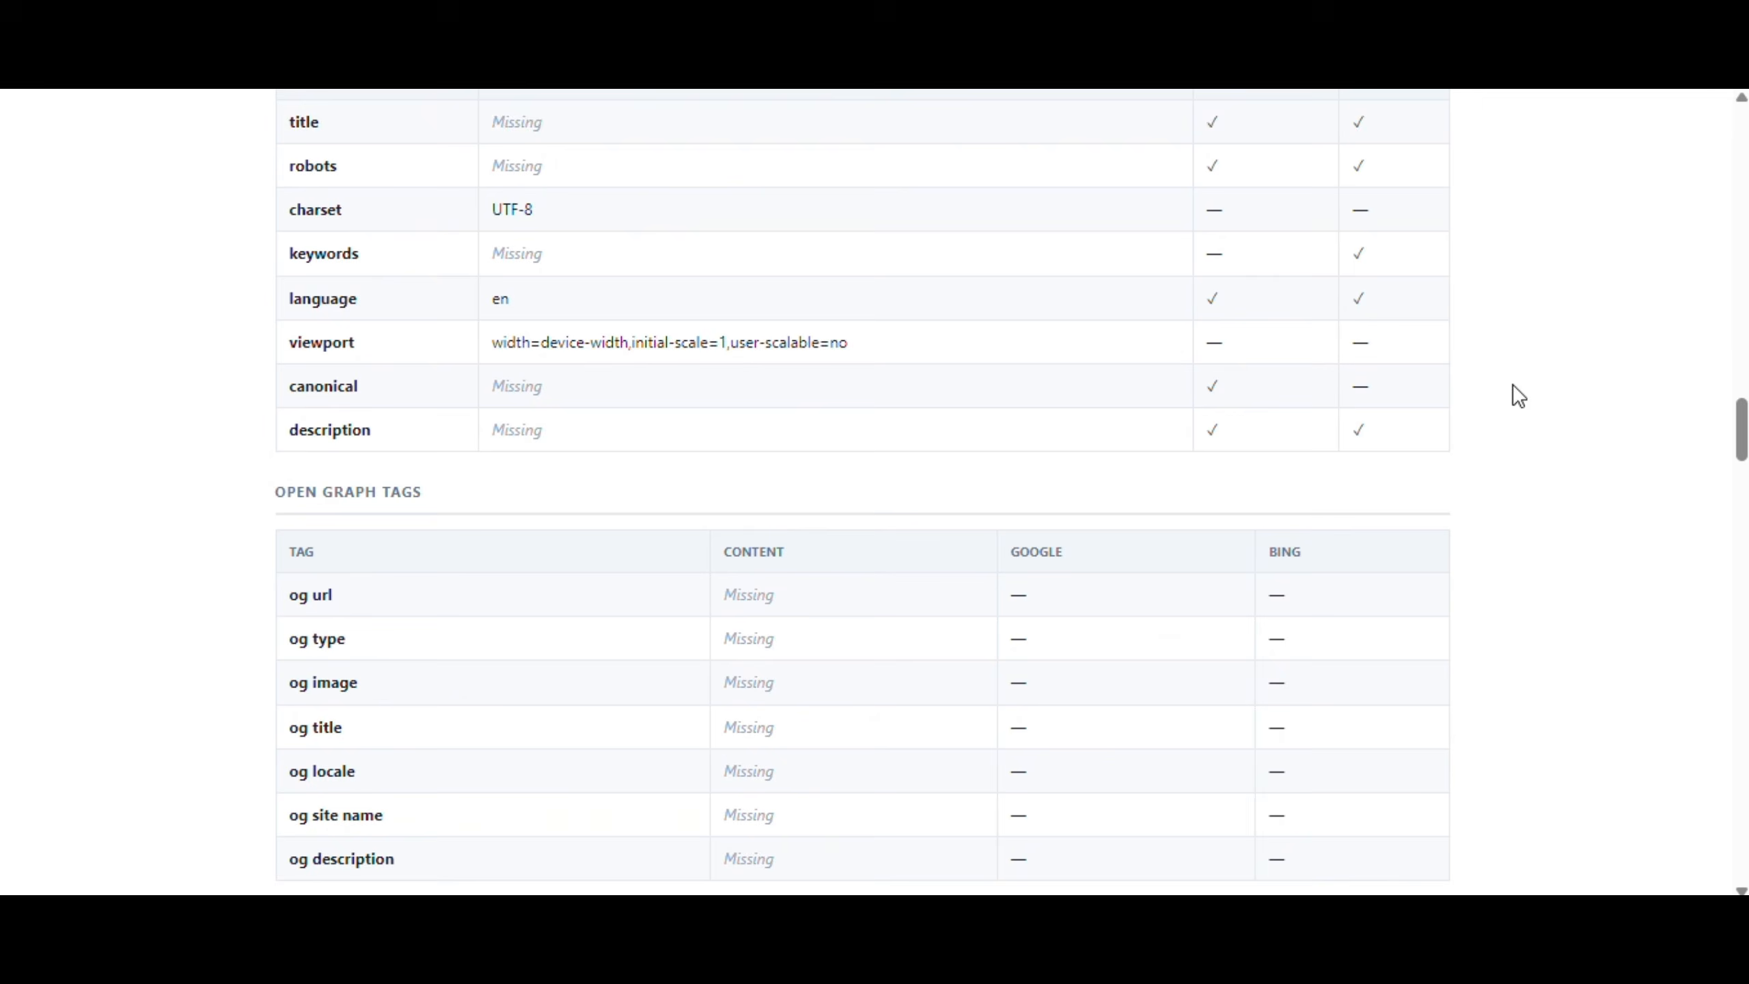
scroll(1518, 397, "down", 20)
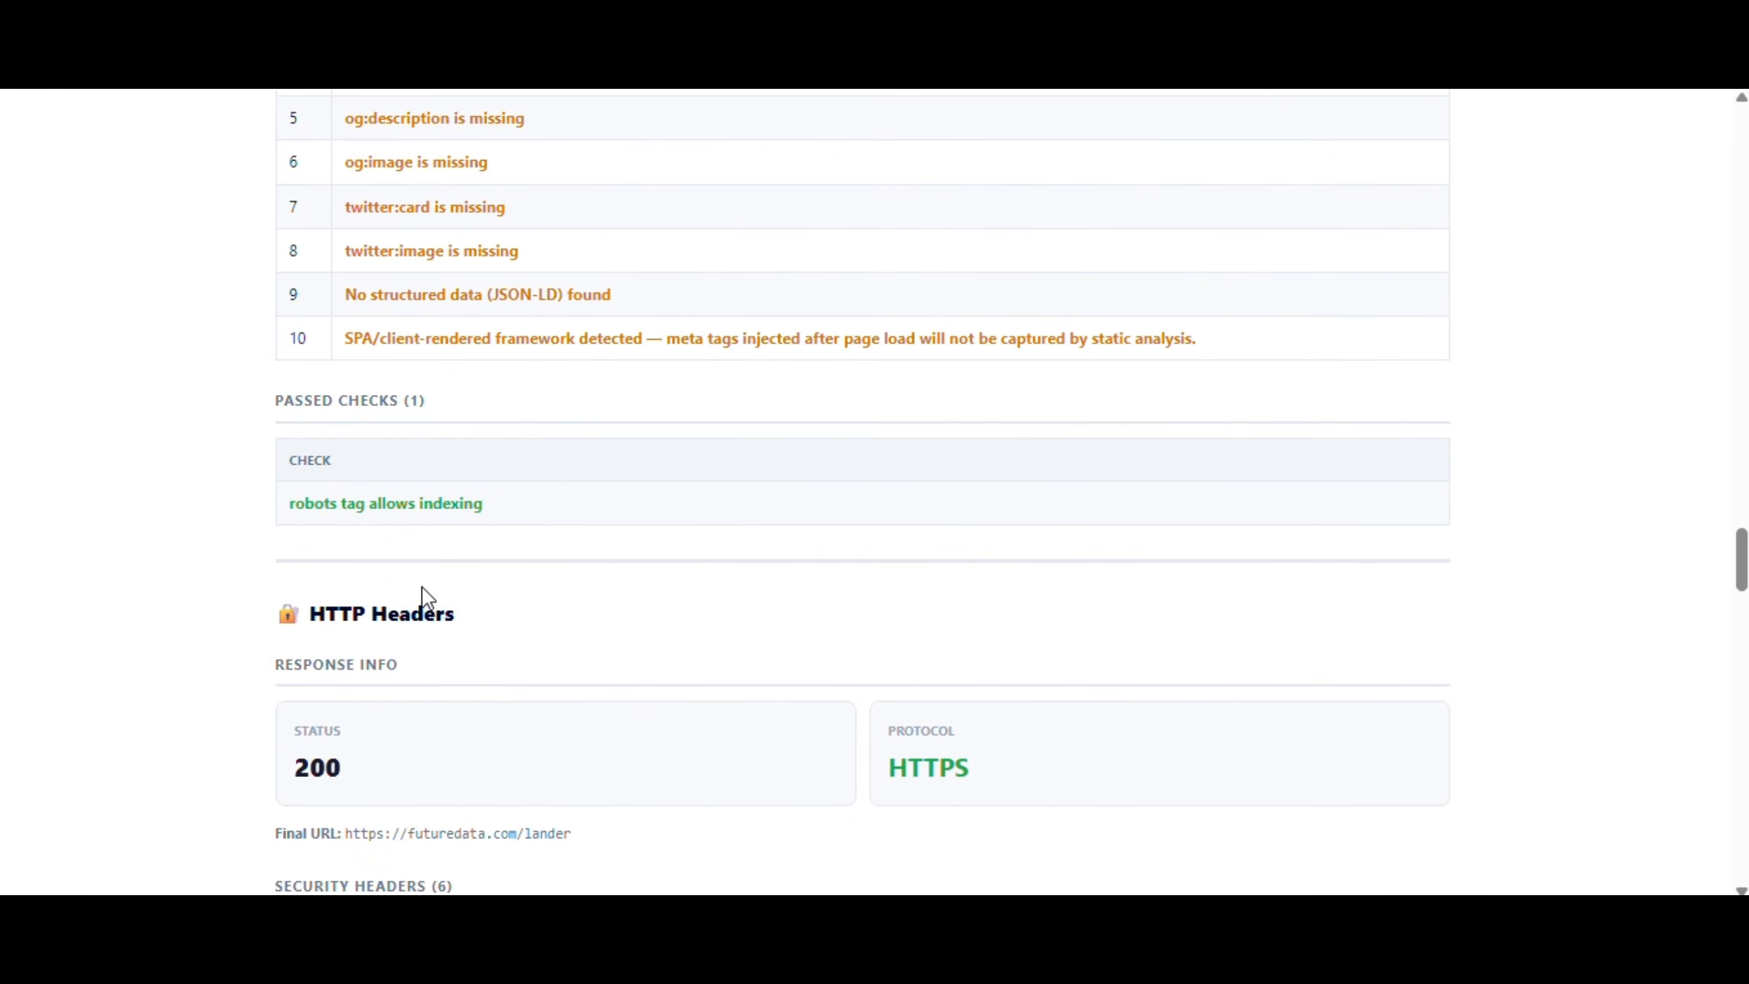
left_click_drag(579, 609, 350, 613)
scroll(842, 602, "down", 20)
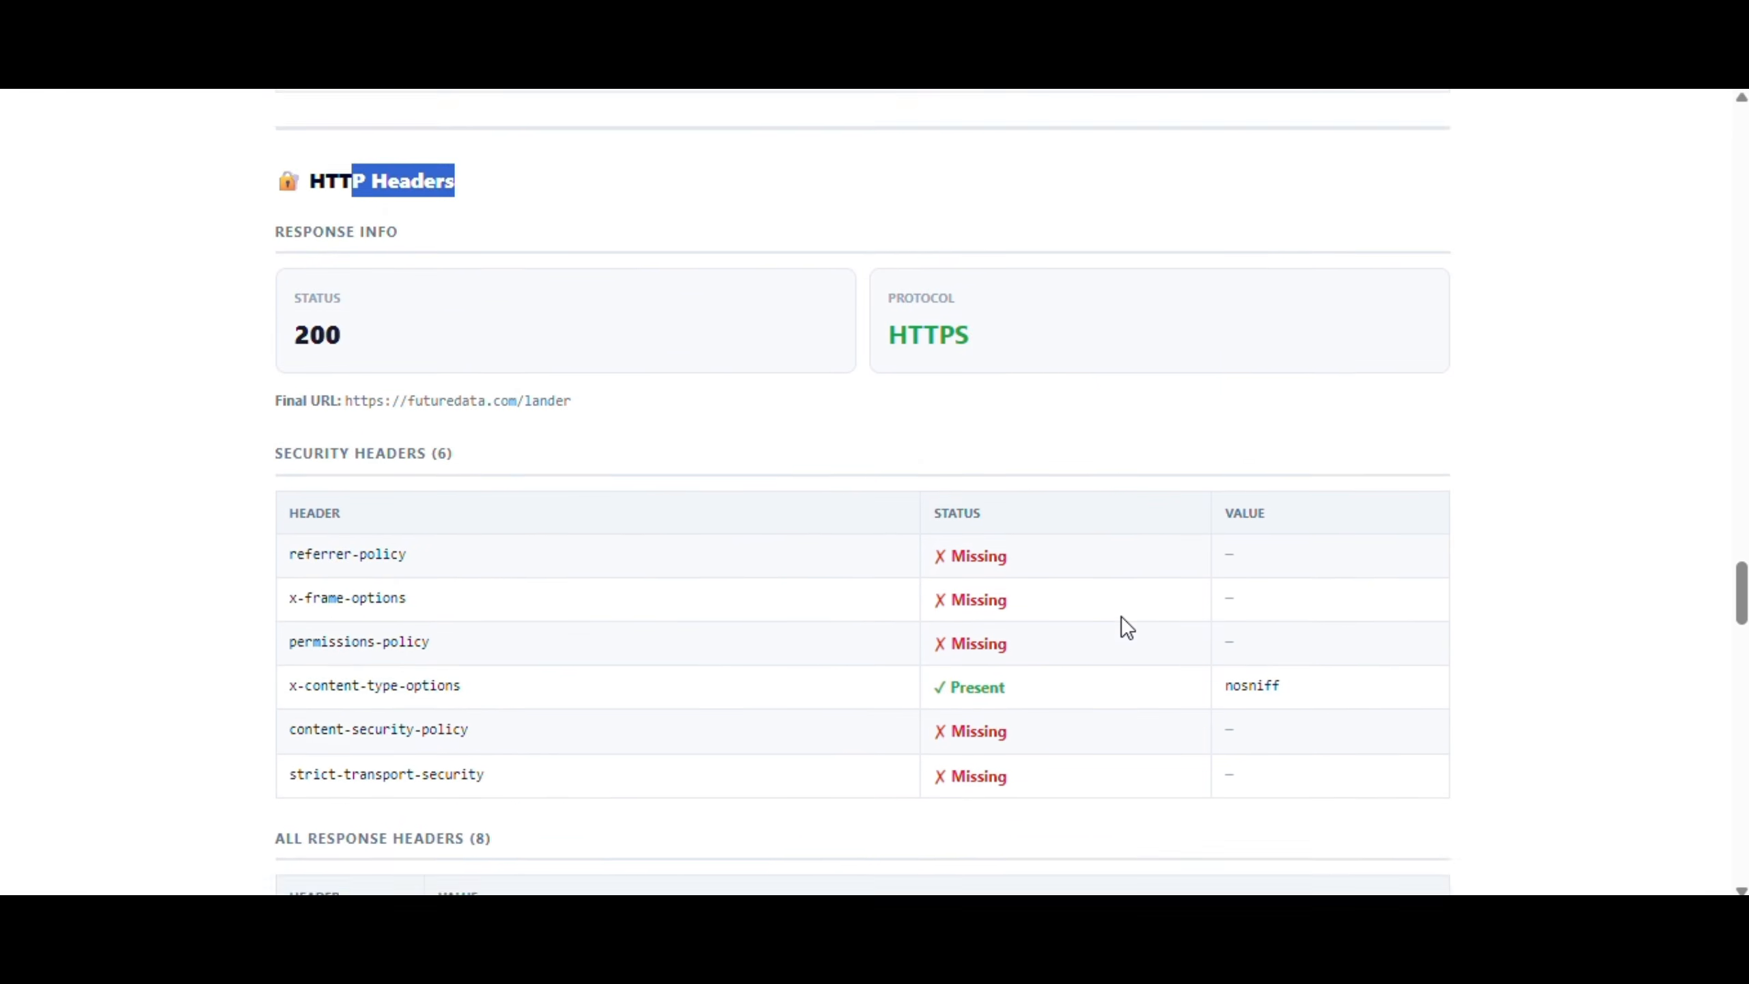
scroll(1120, 616, "down", 15)
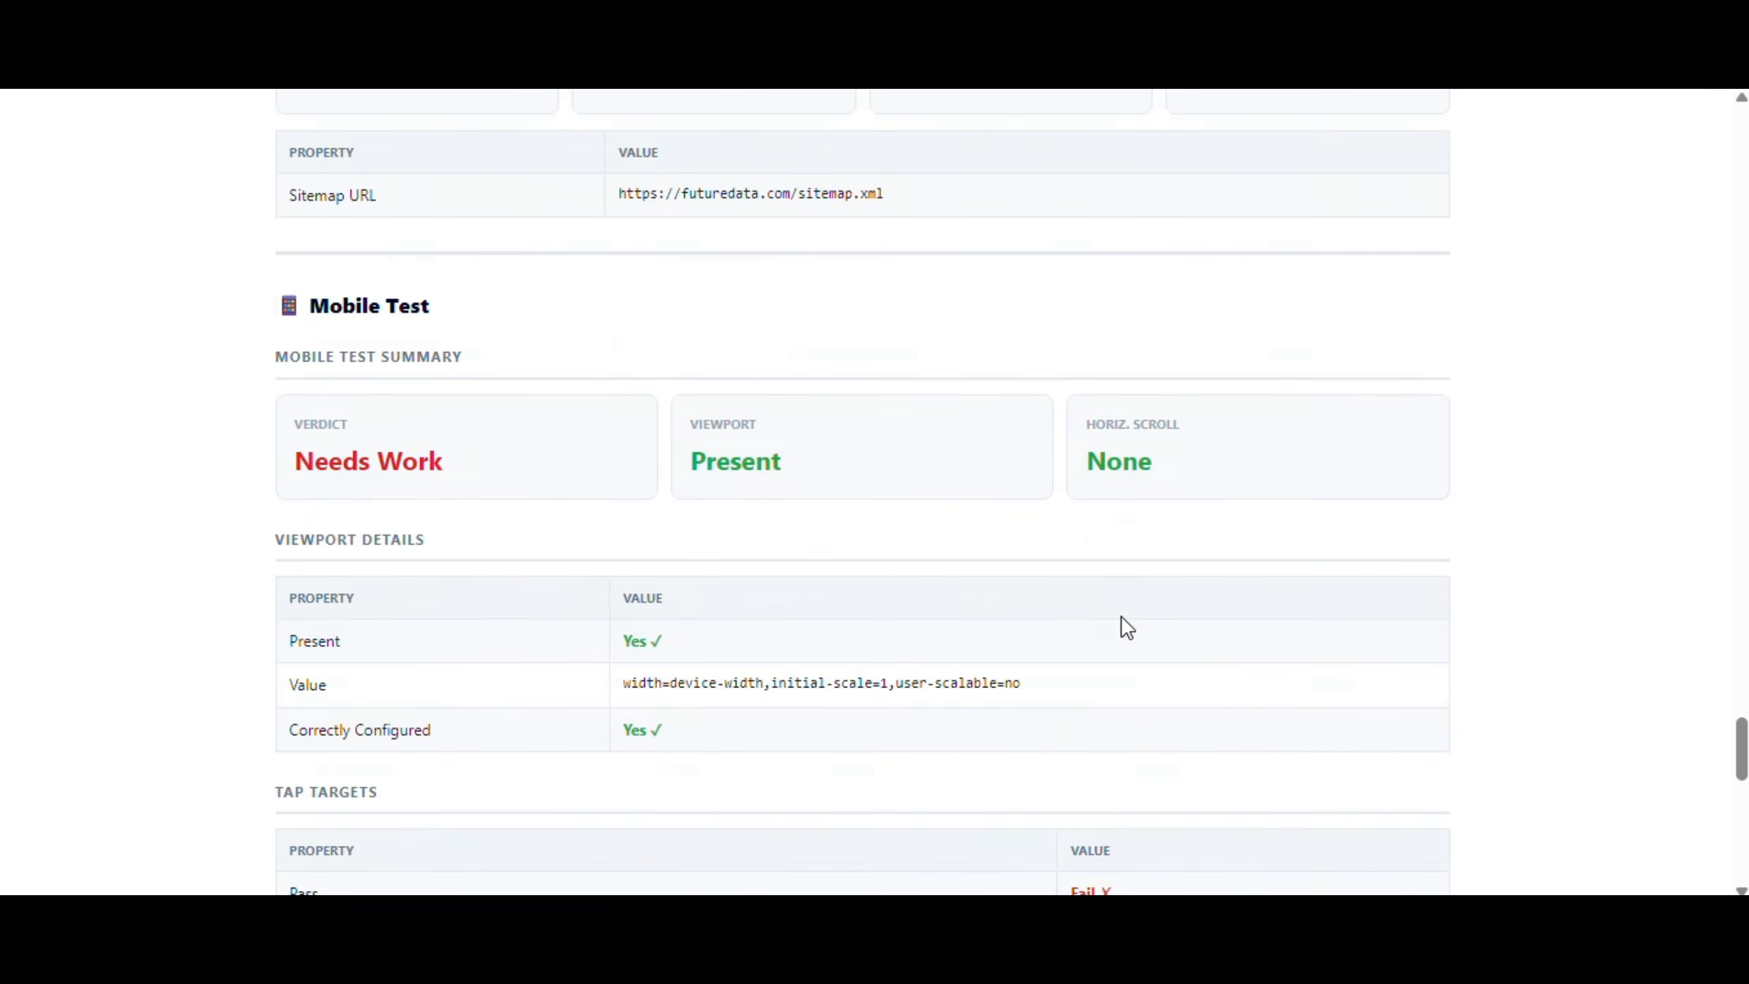
scroll(1120, 617, "down", 3)
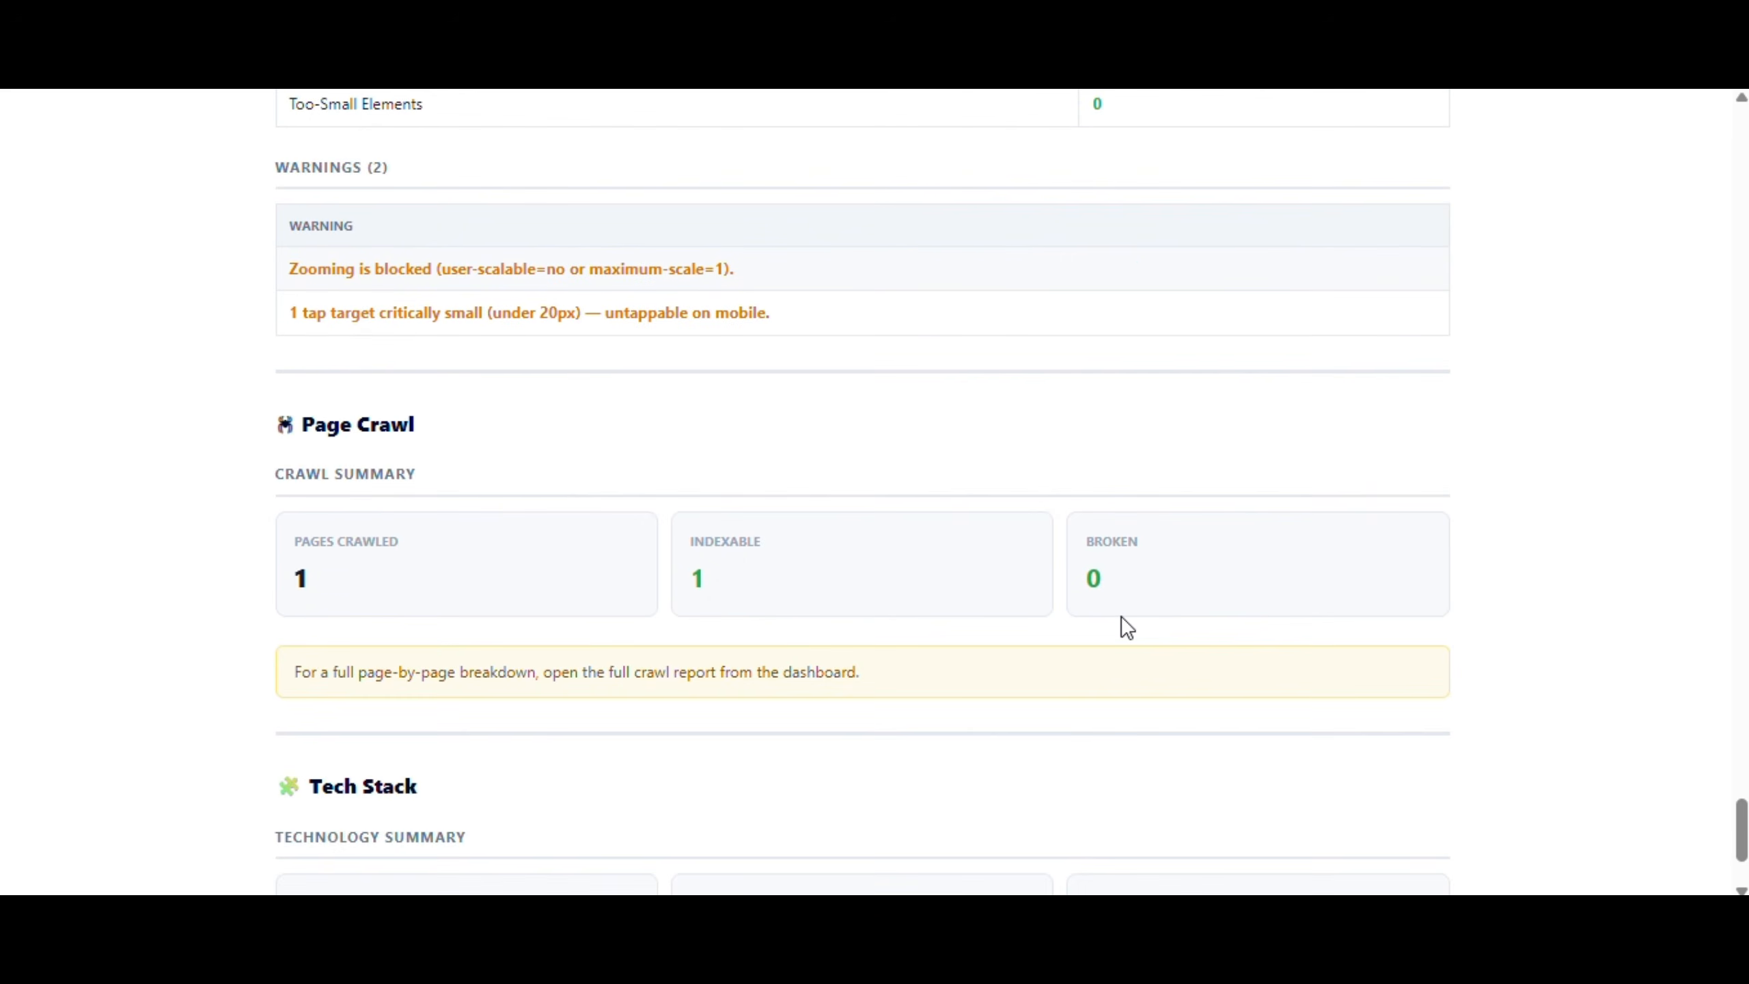
scroll(1127, 627, "up", 18)
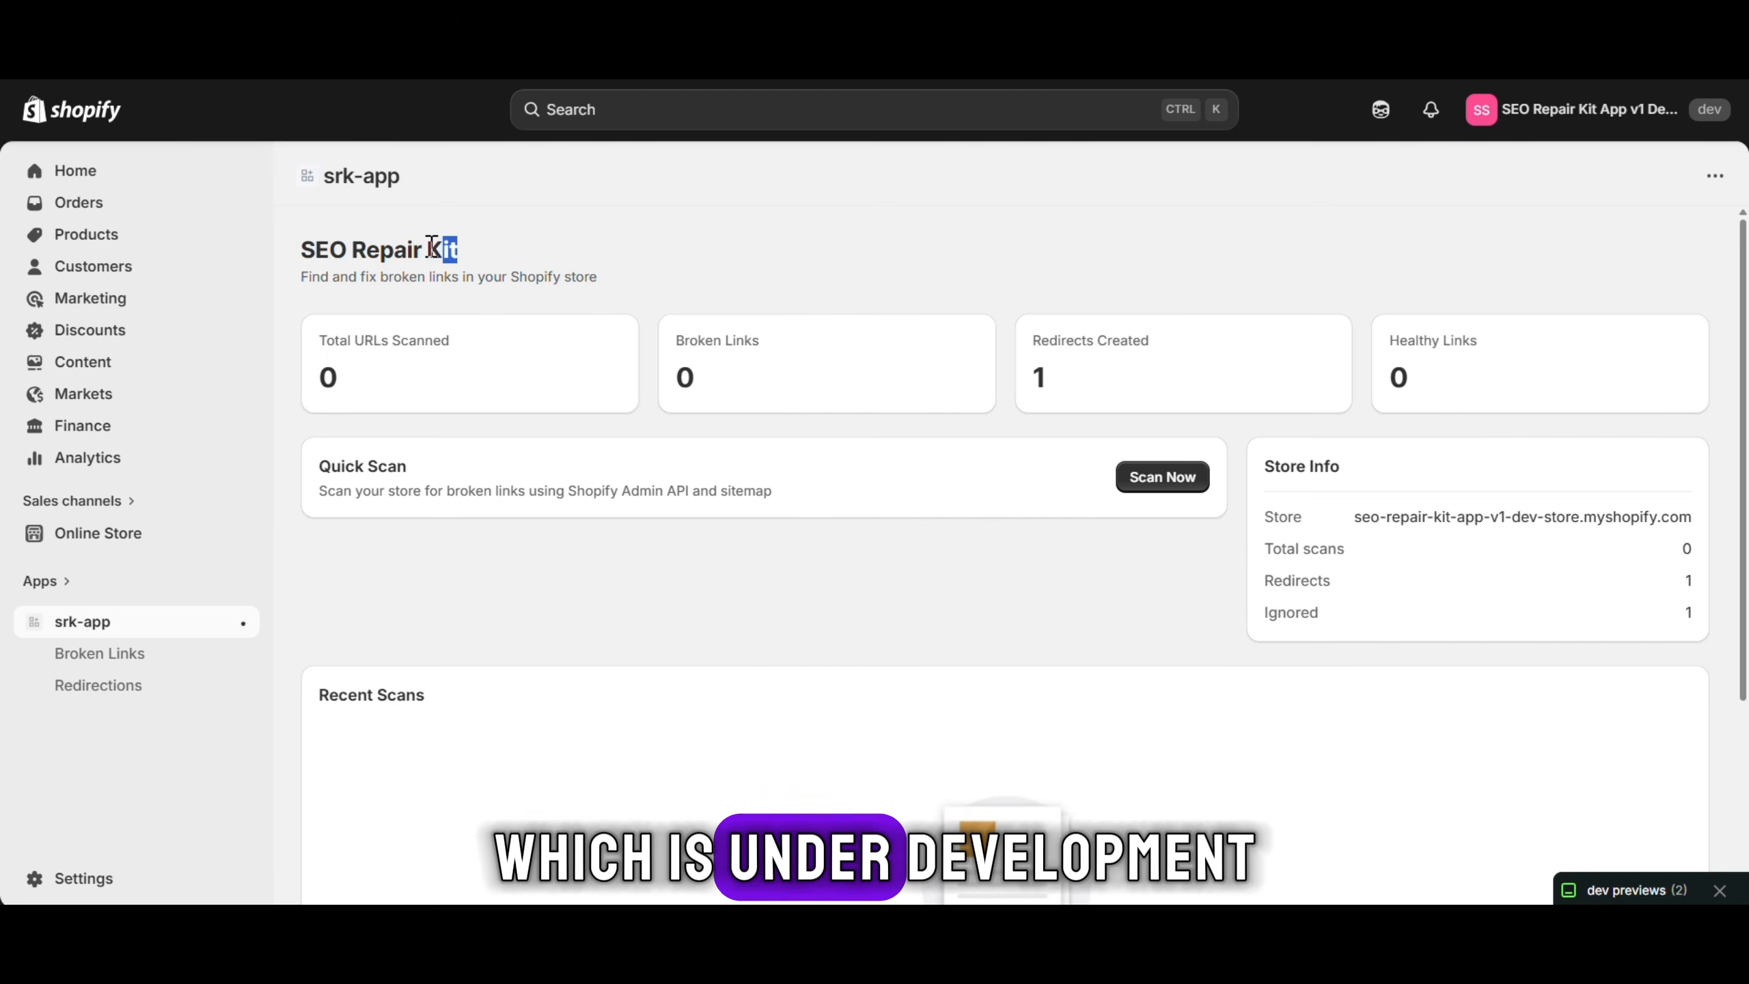
Scan the Shopify store for broken links and open the list of 119 broken links among 180 URLs
left_click_drag(432, 246, 273, 254)
left_click(466, 258)
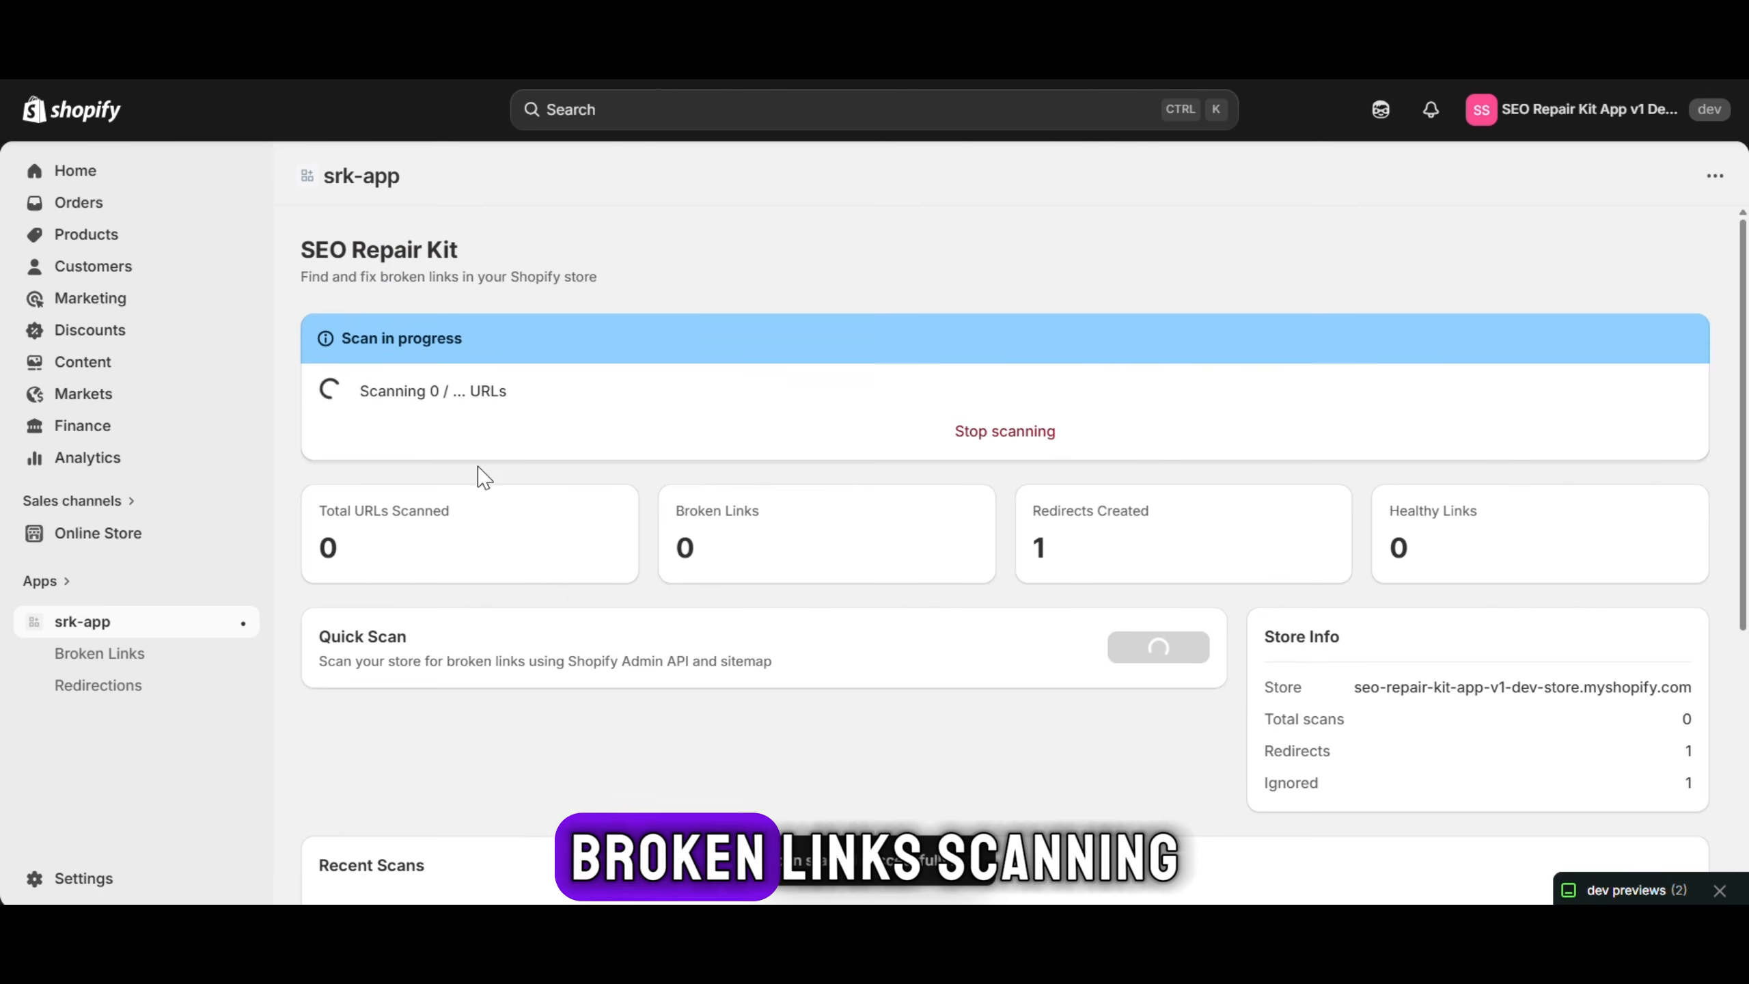
left_click(553, 373)
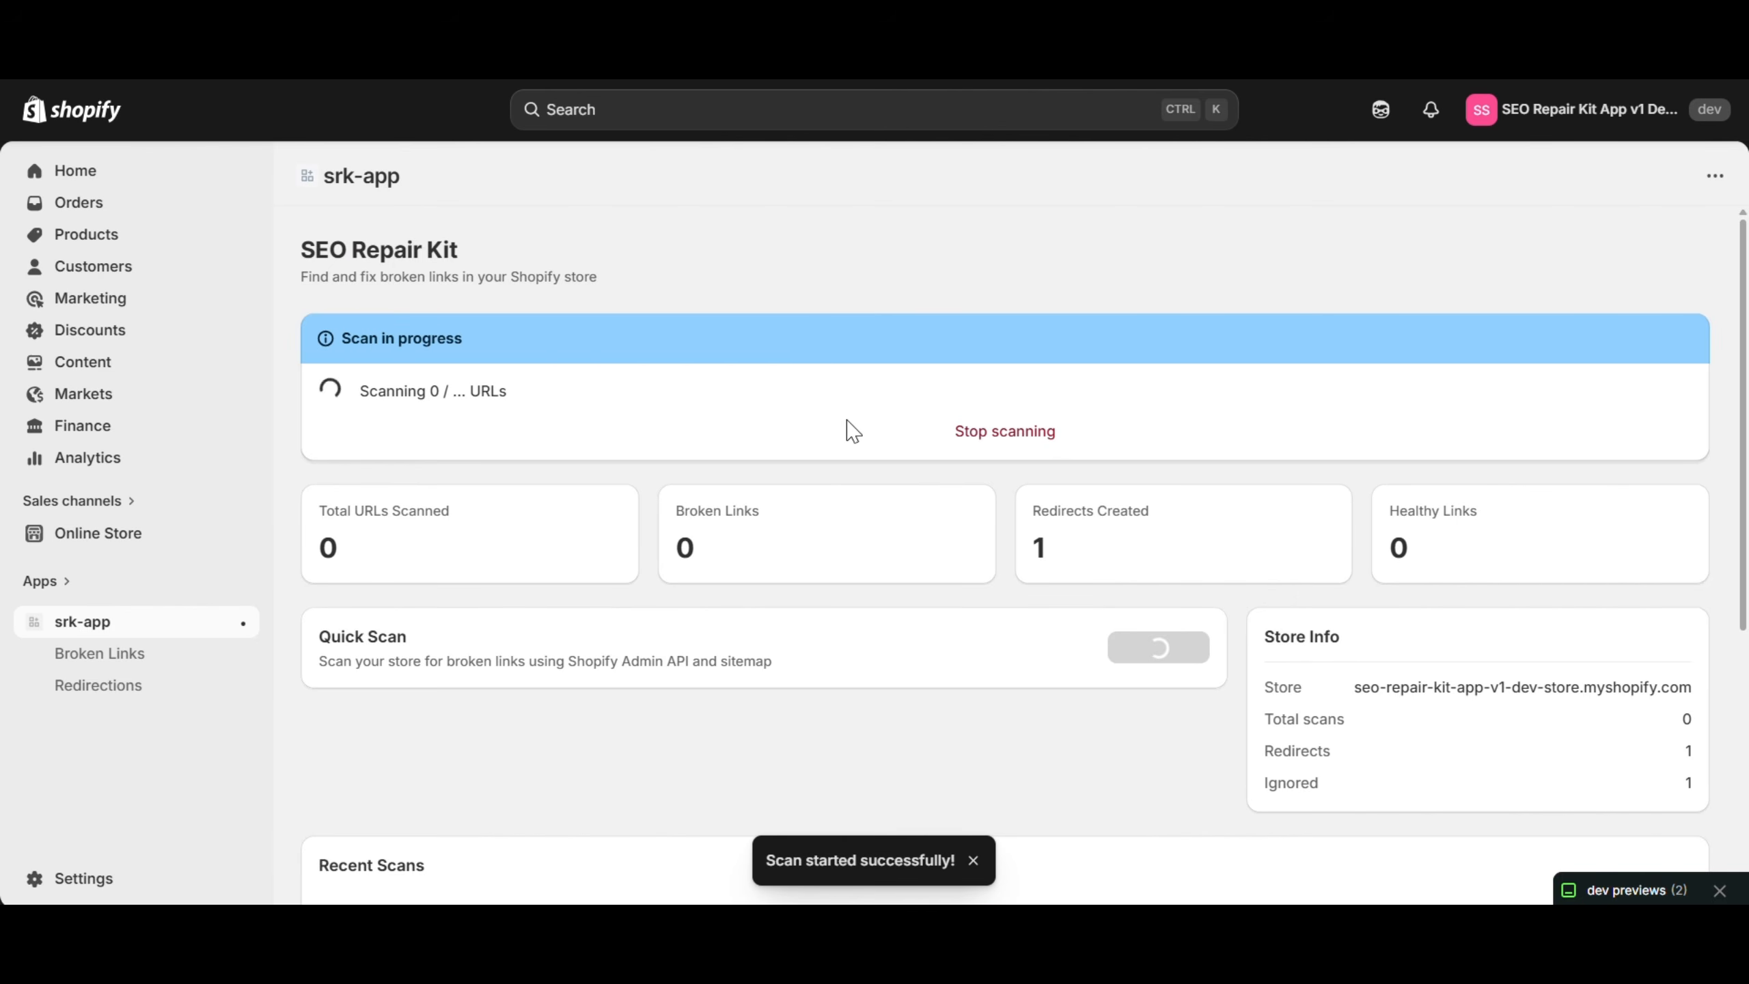
scroll(851, 430, "down", 5)
scroll(753, 246, "up", 5)
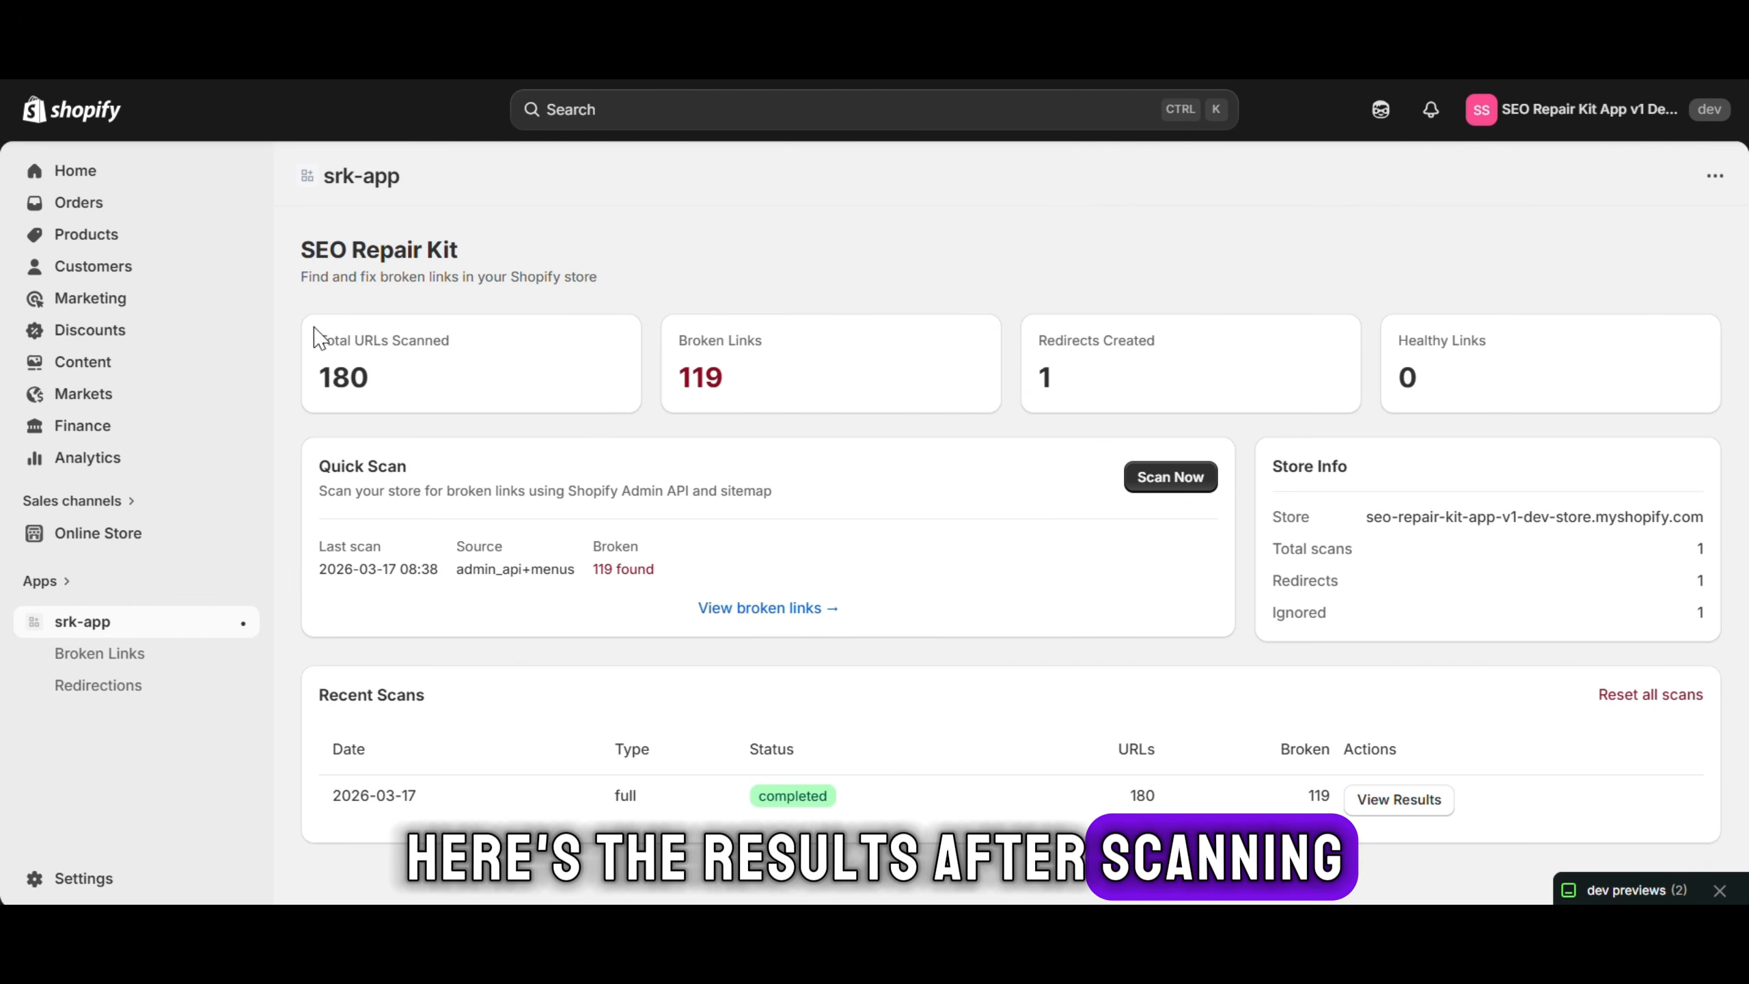
left_click(487, 345)
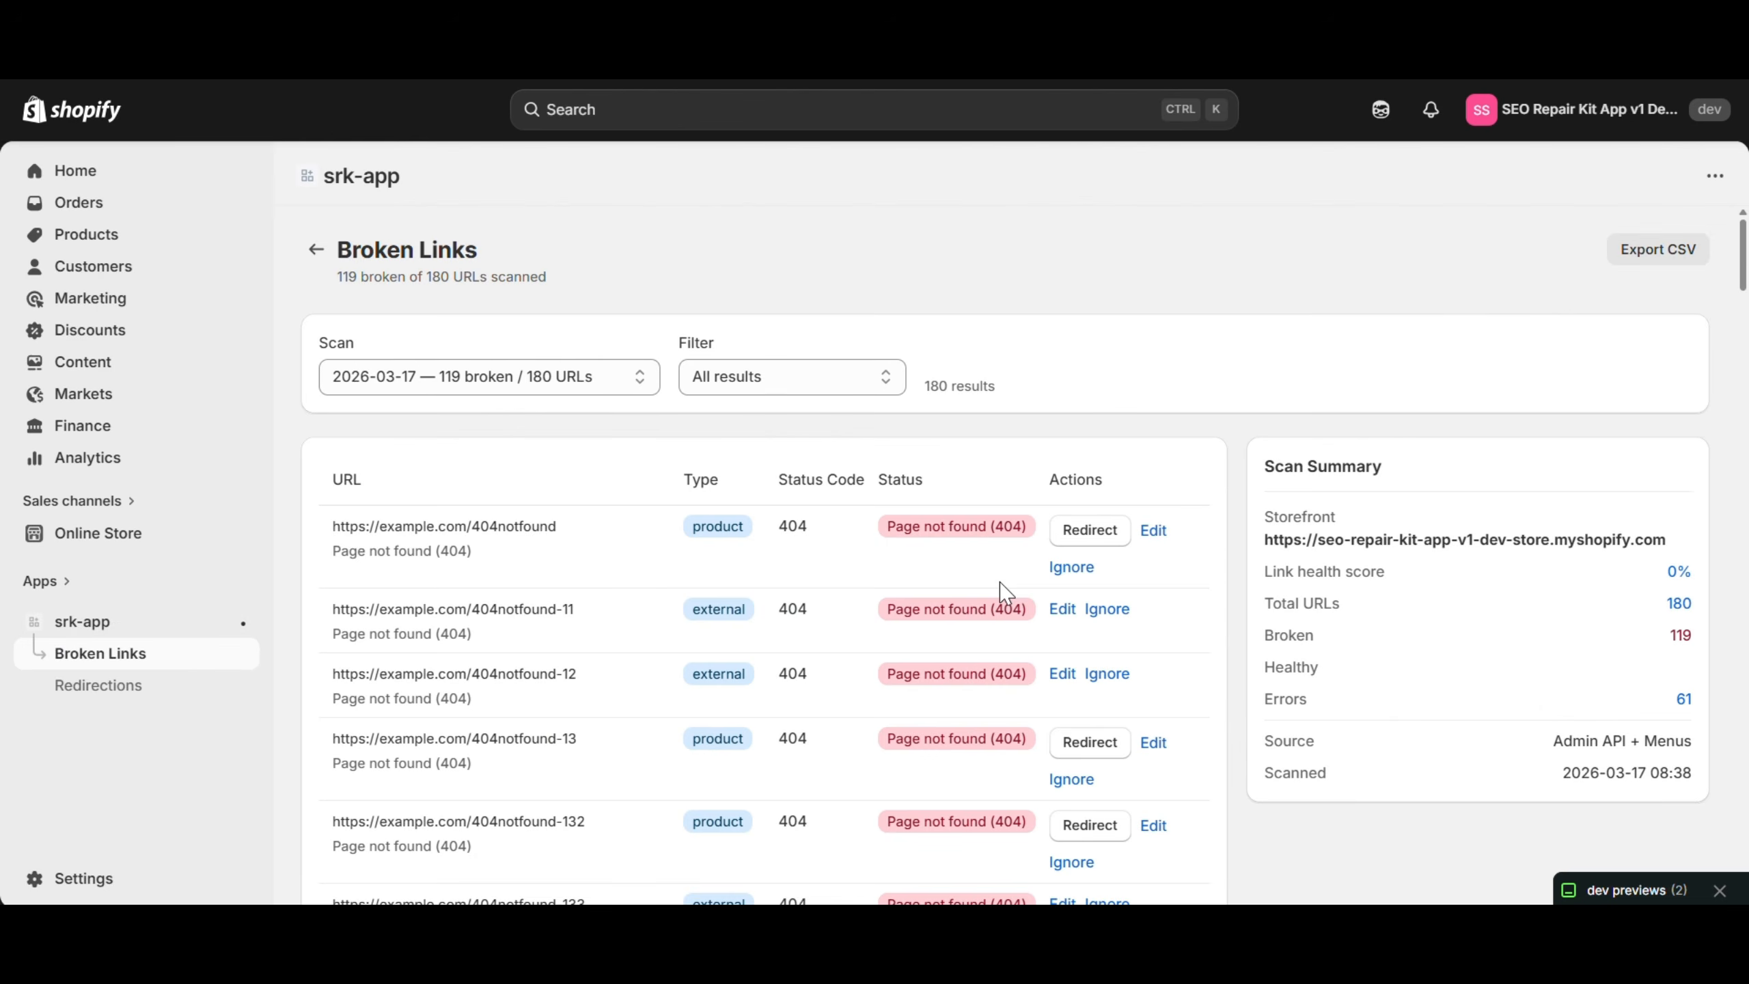
Check the Scan and Filter dropdowns on the broken links list, keeping all results shown
left_click(489, 377)
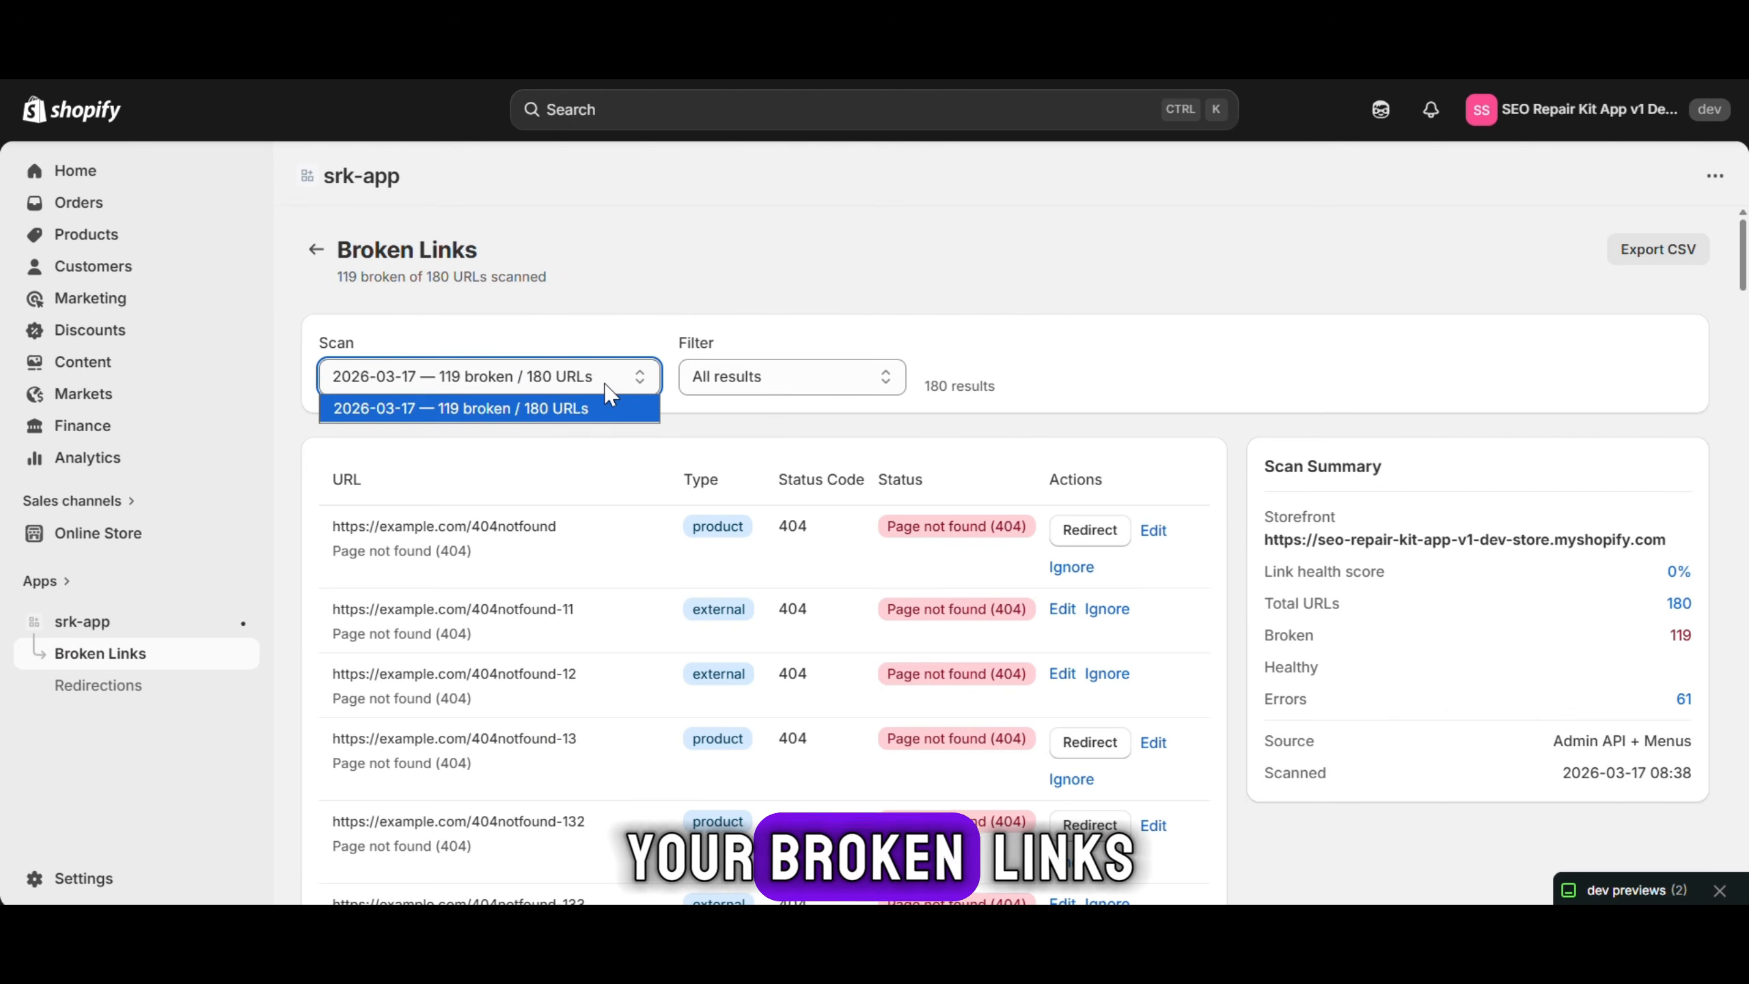
left_click(482, 409)
left_click(800, 376)
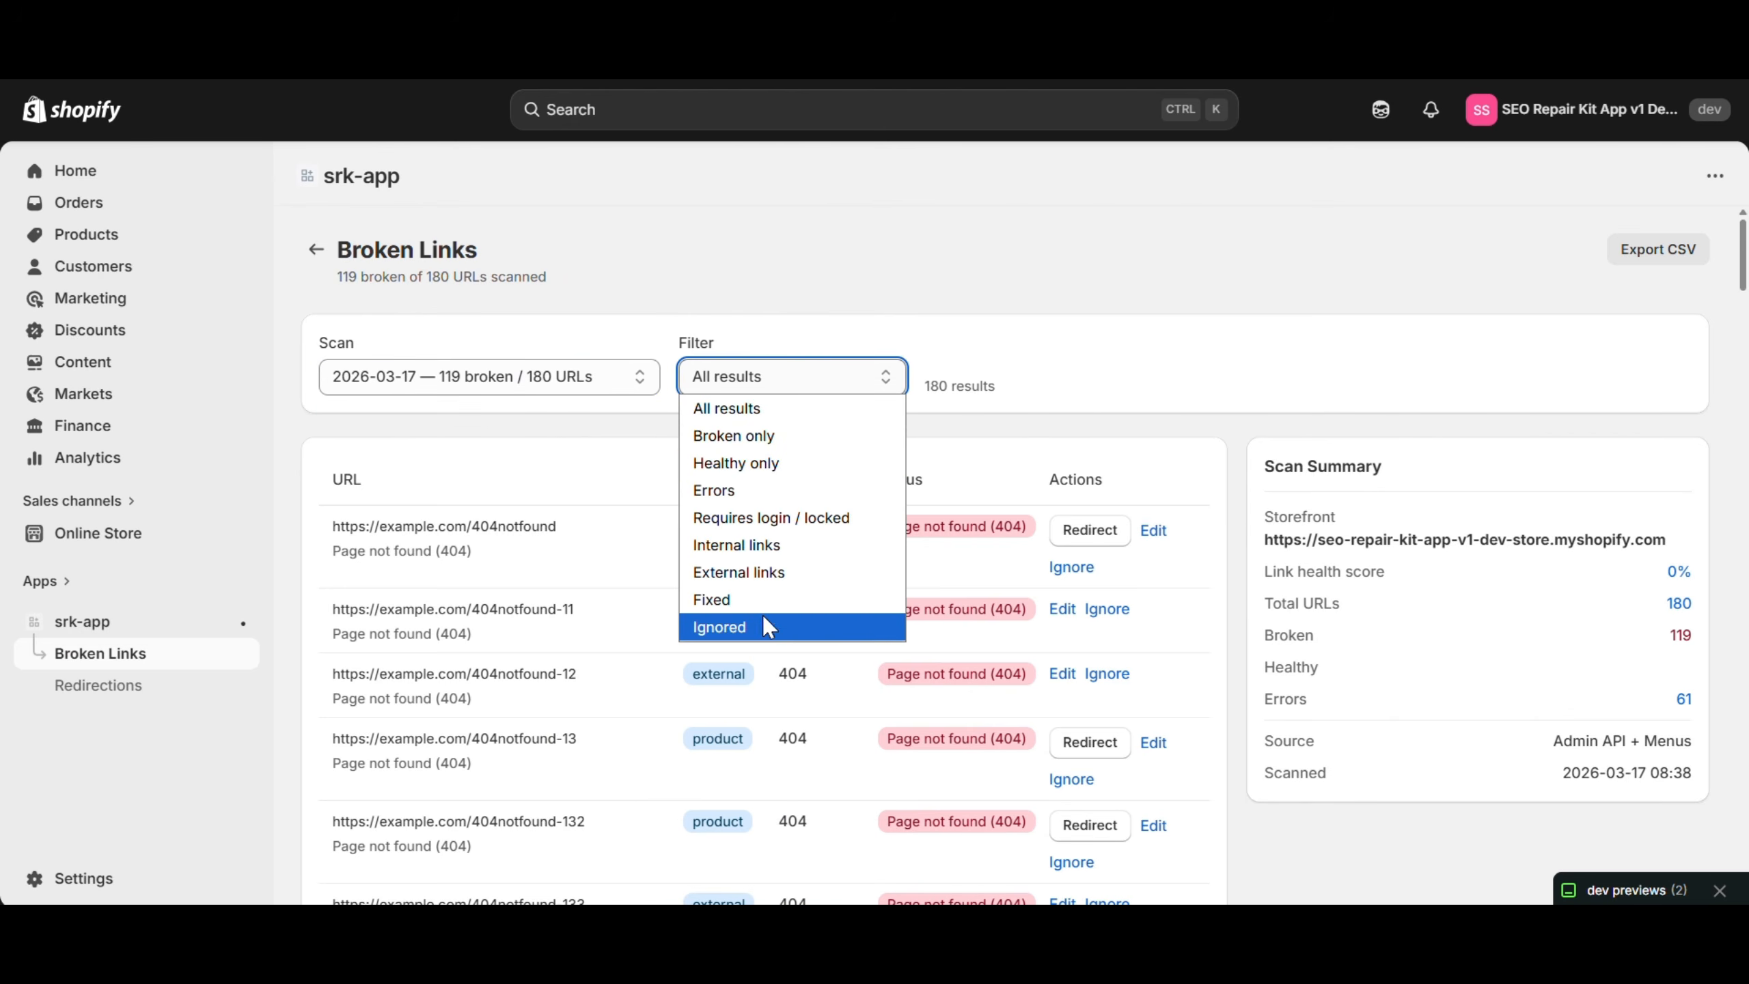
left_click(1108, 395)
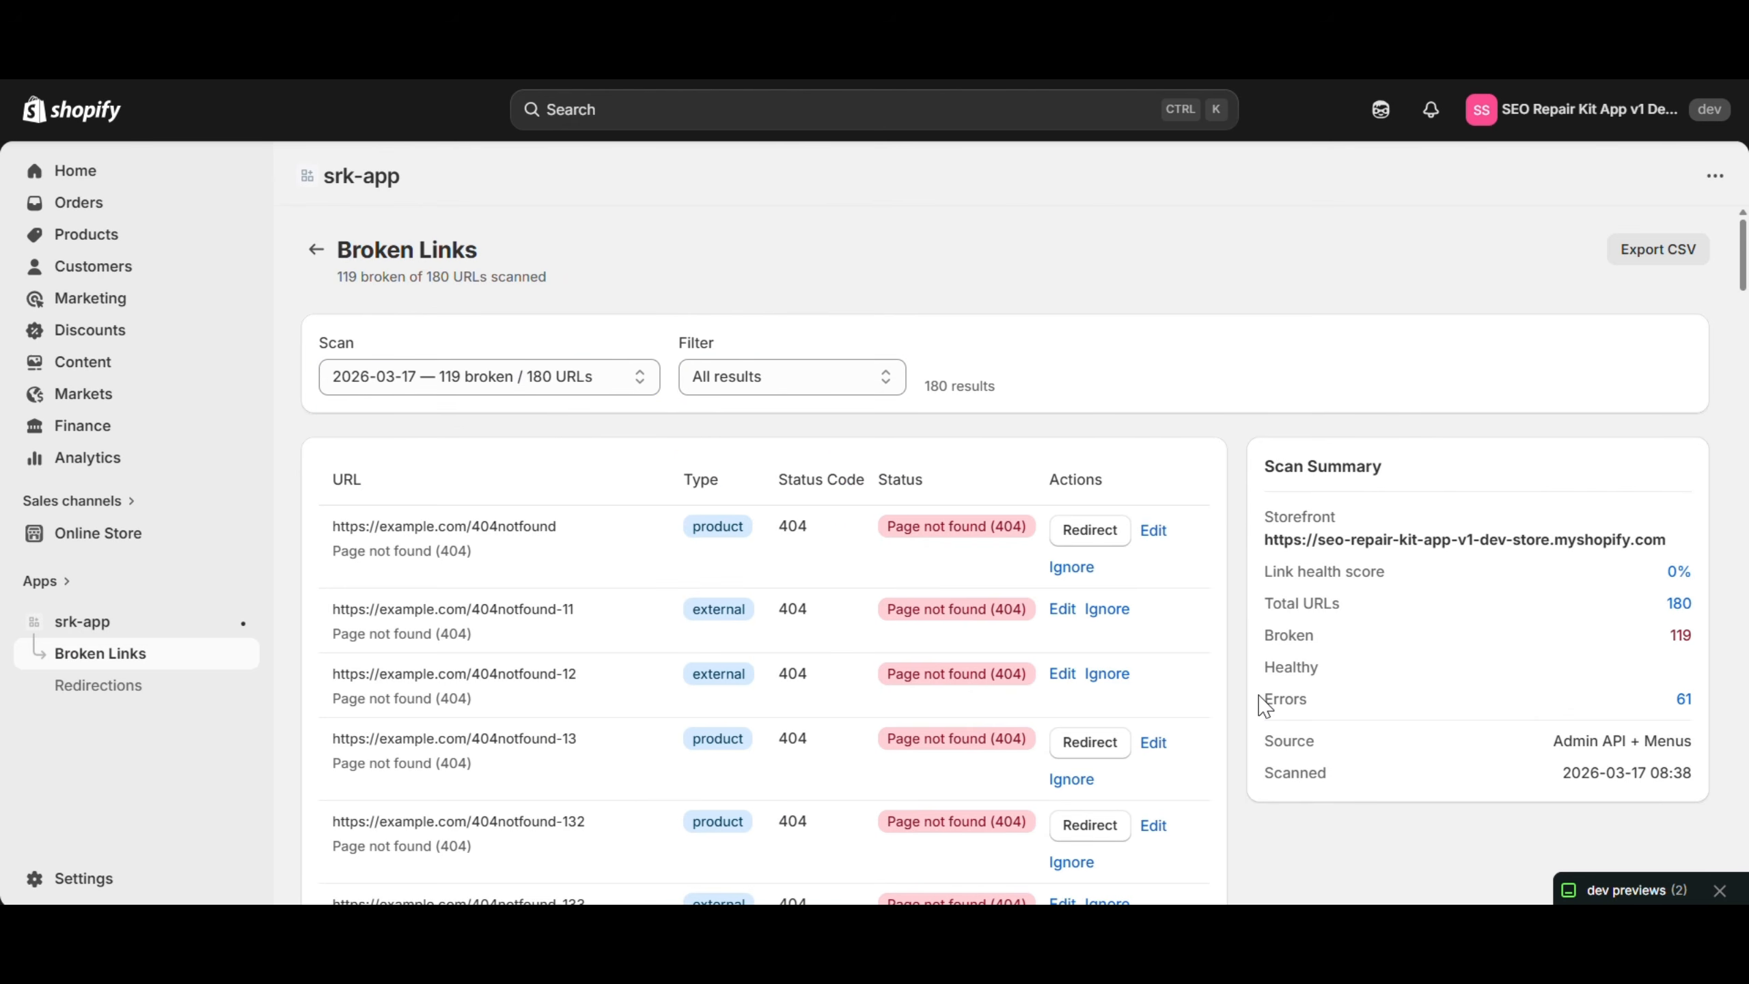
left_click_drag(1329, 638, 1237, 634)
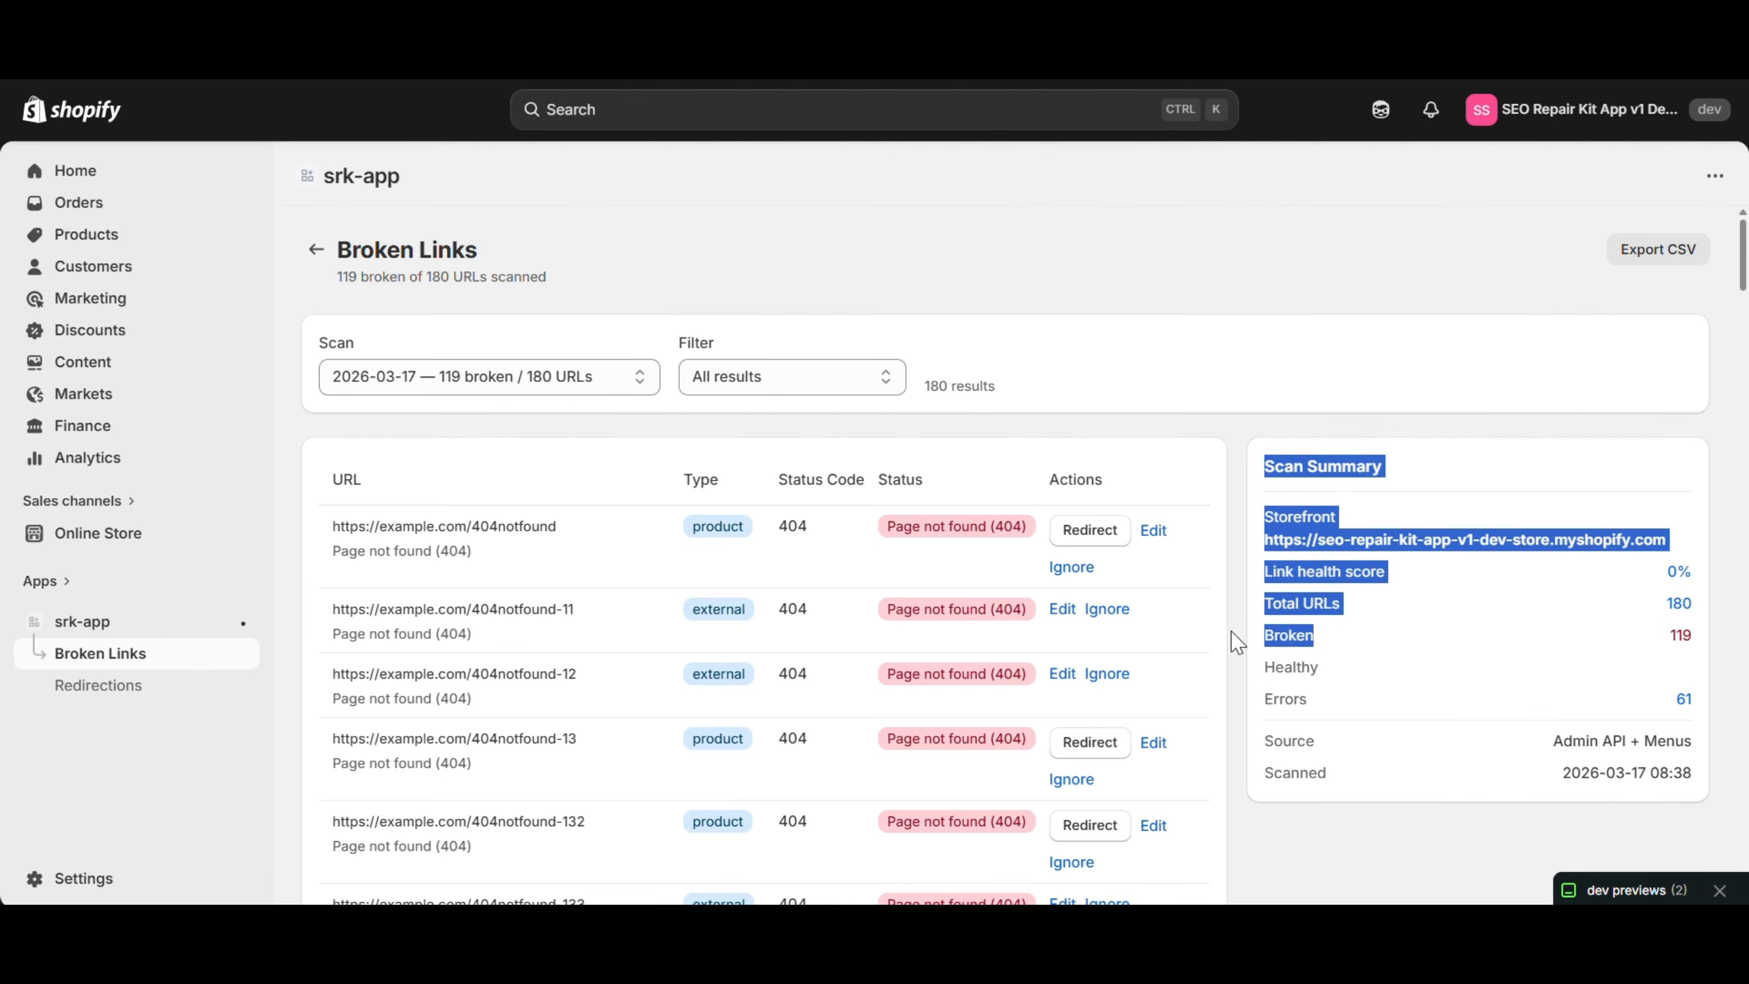
left_click(1353, 622)
scroll(1472, 614, "down", 3)
scroll(1472, 614, "up", 3)
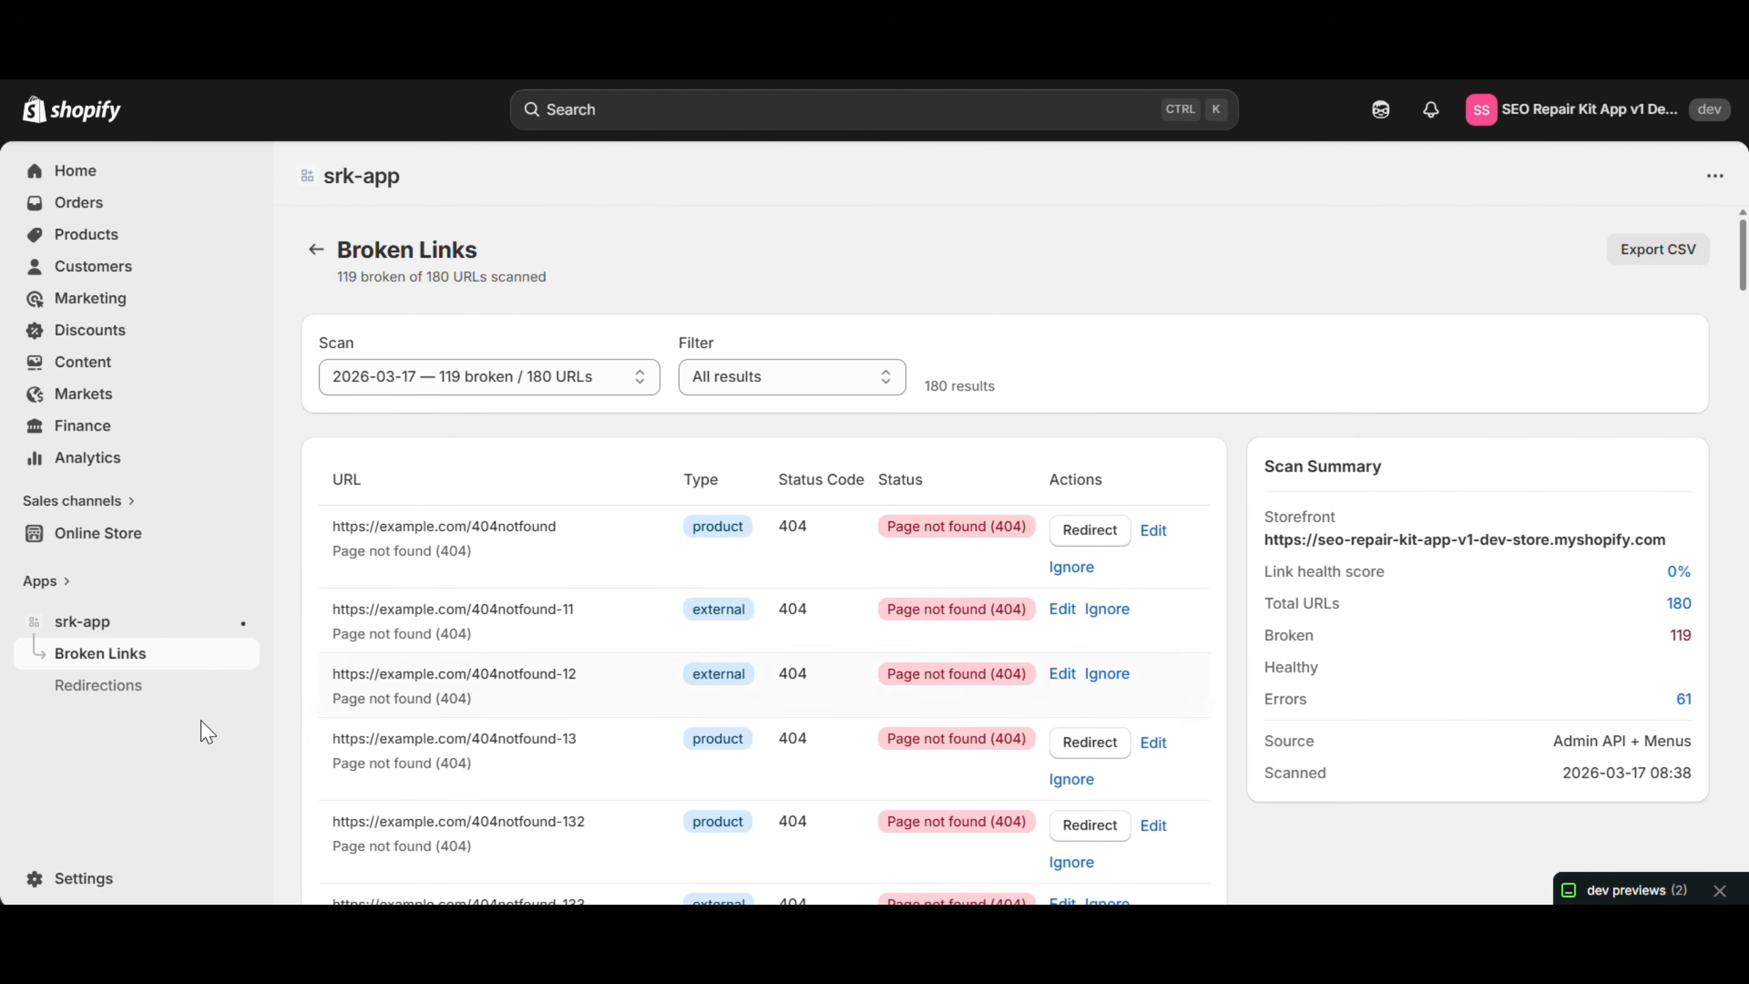
Go to Redirections, showing the /collections/old-collection-test → /products redirect; cancel a new redirect form unsaved
left_click(117, 685)
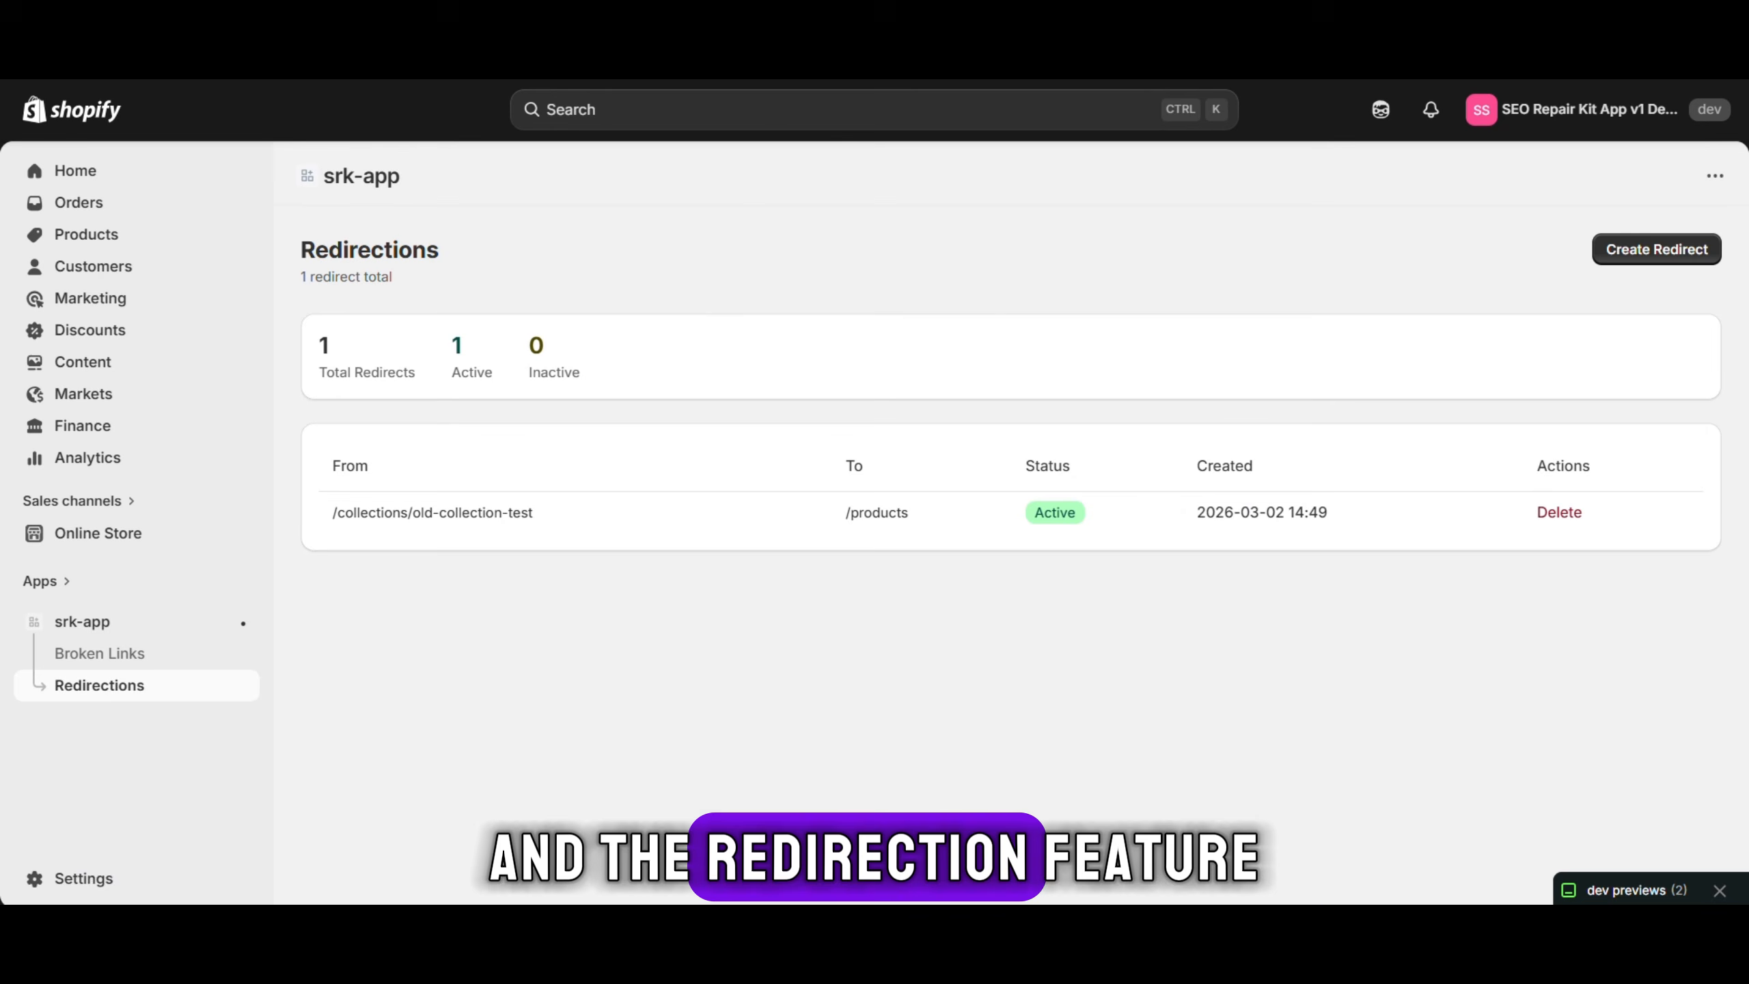
left_click_drag(303, 396, 430, 394)
left_click(455, 389)
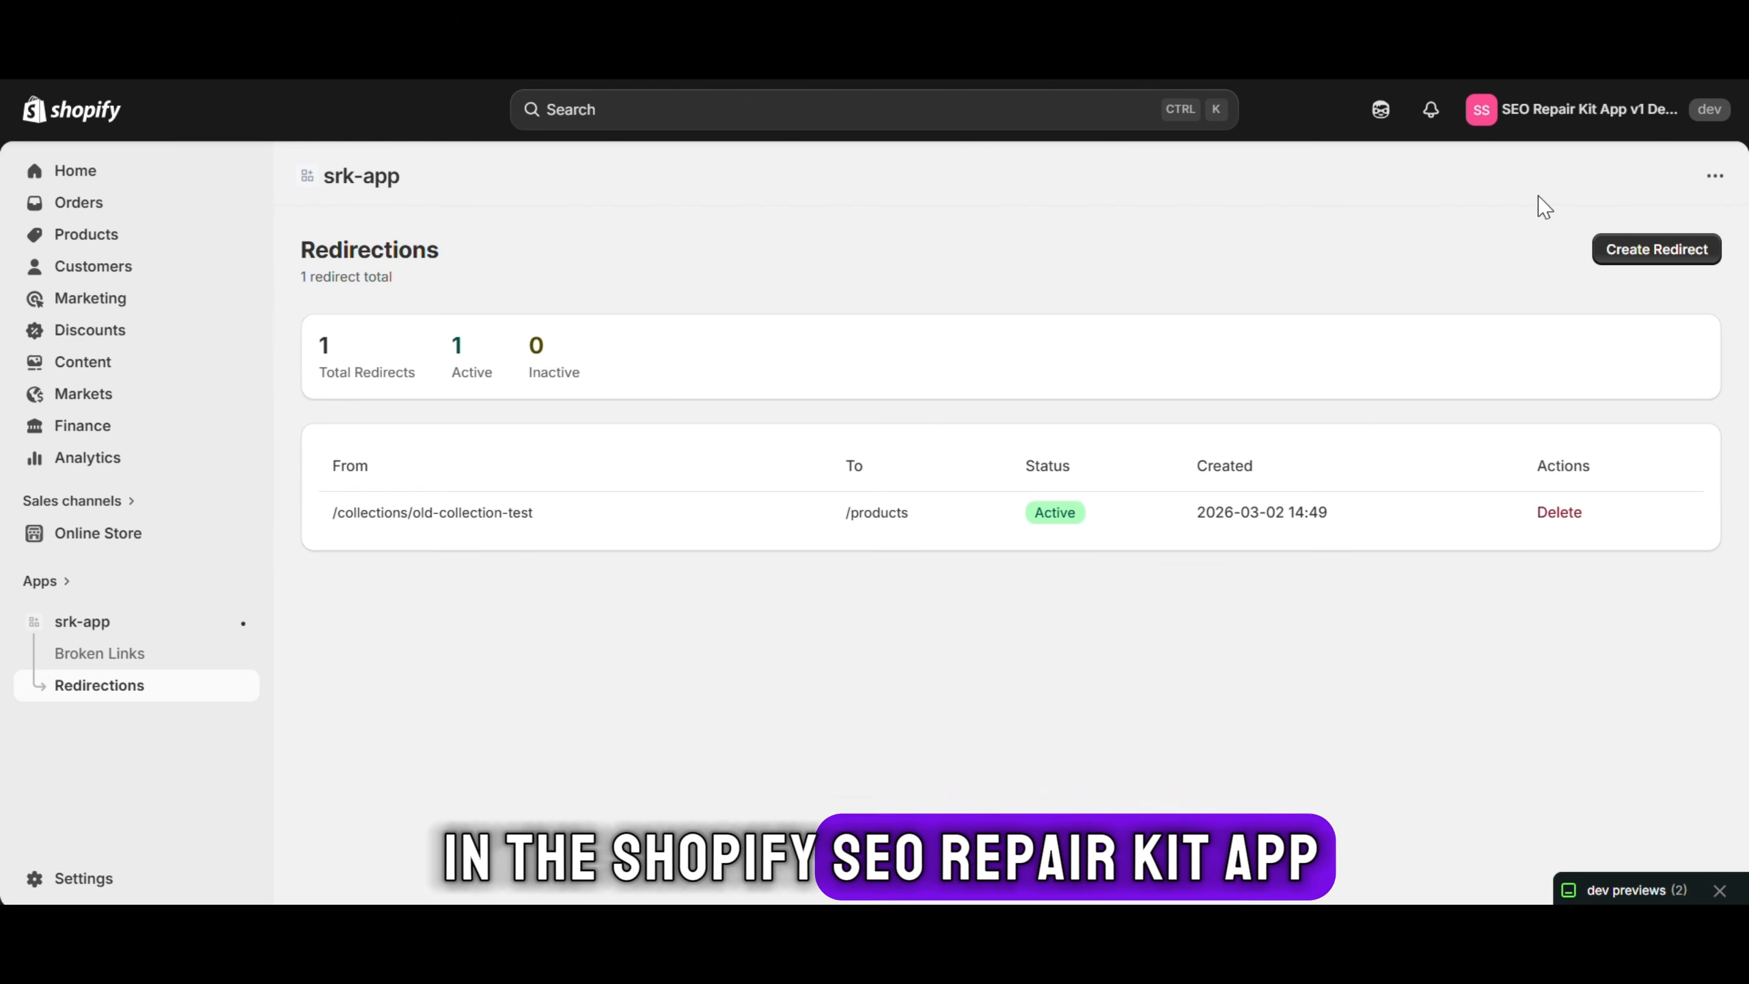
left_click(1657, 250)
left_click(782, 529)
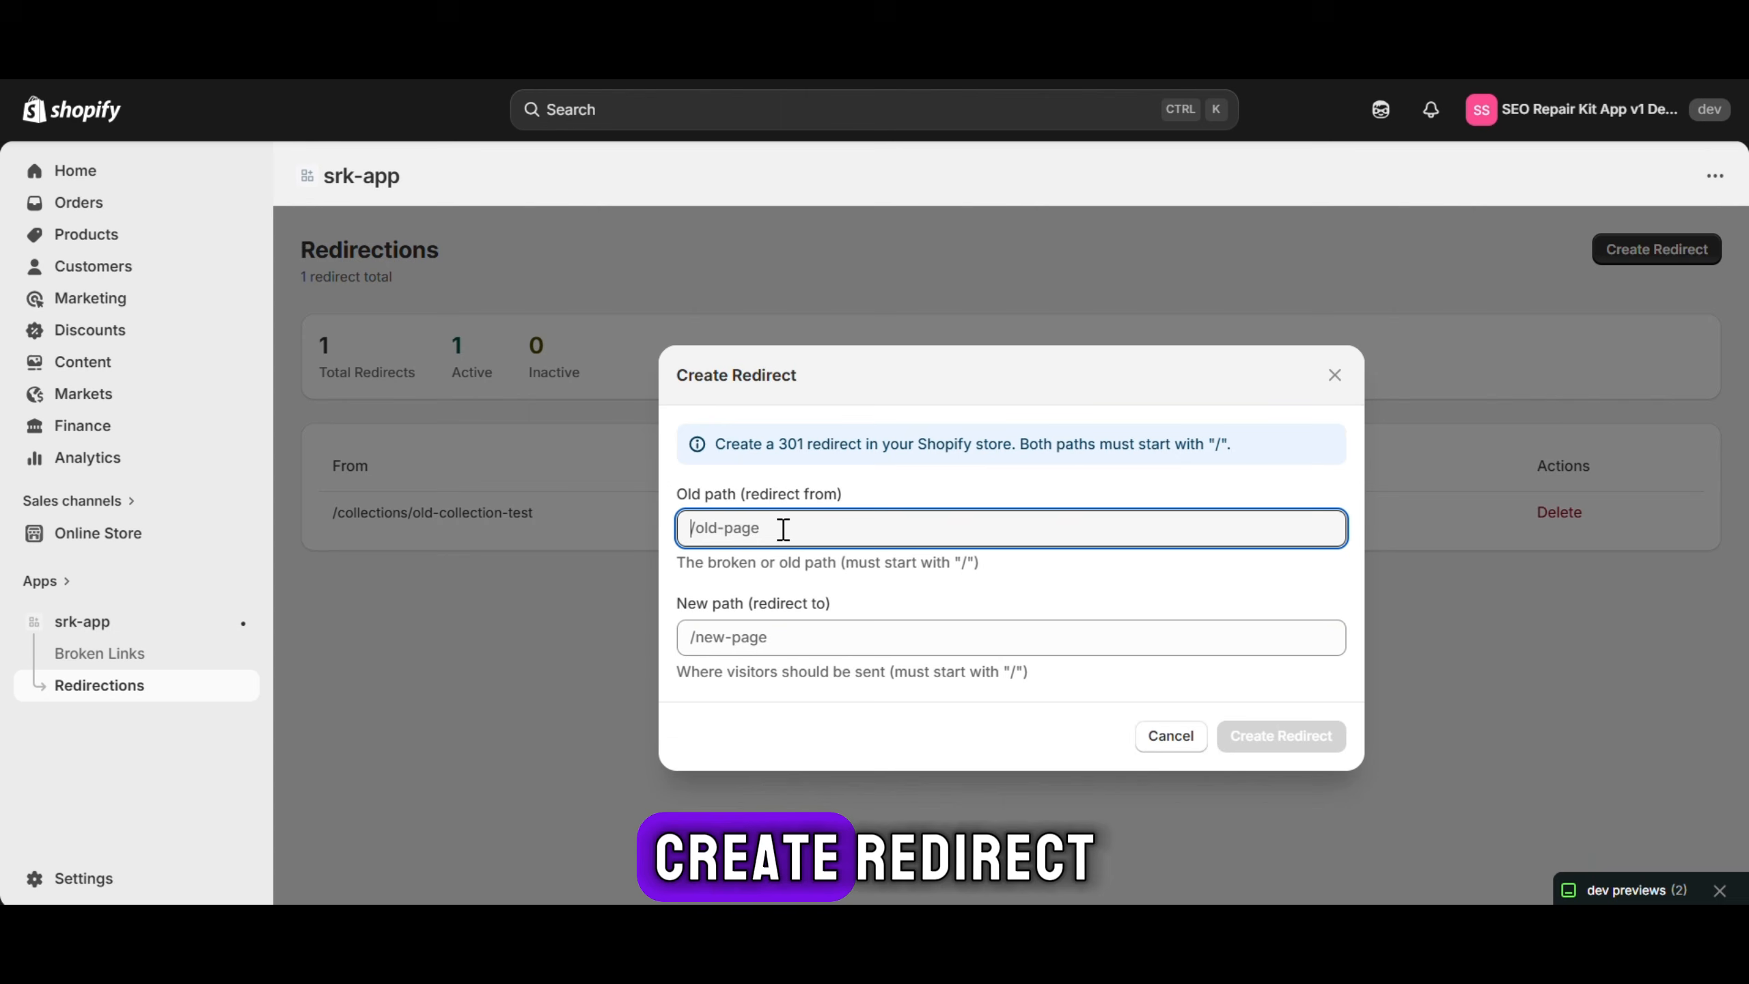
left_click(800, 633)
left_click(1433, 708)
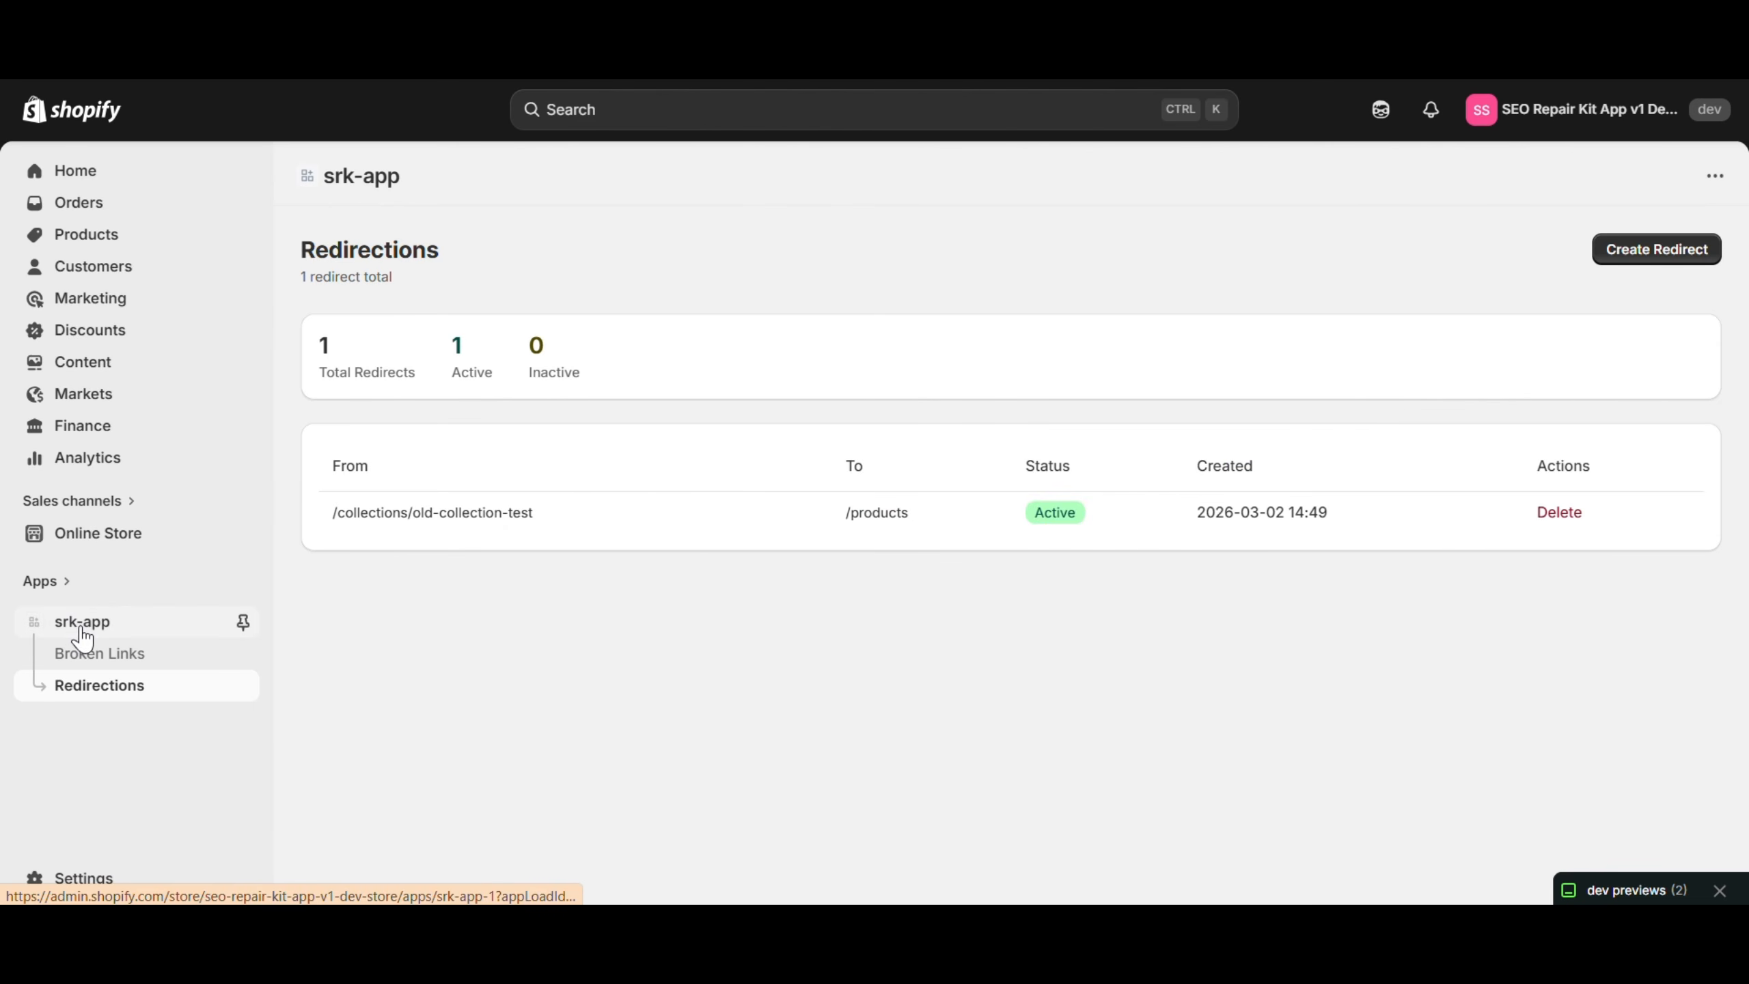